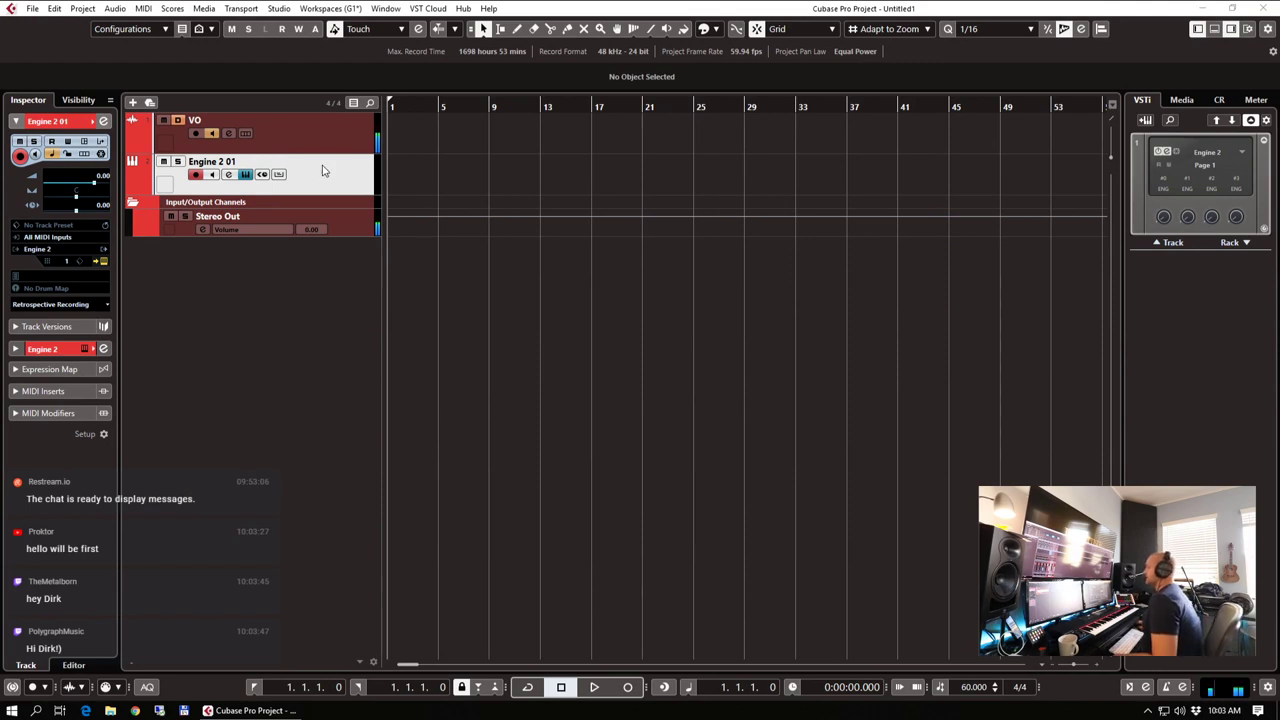
# Hide the VO track from the project's track list and close the Engine 2 instrument window
pyautogui.click(301, 128)
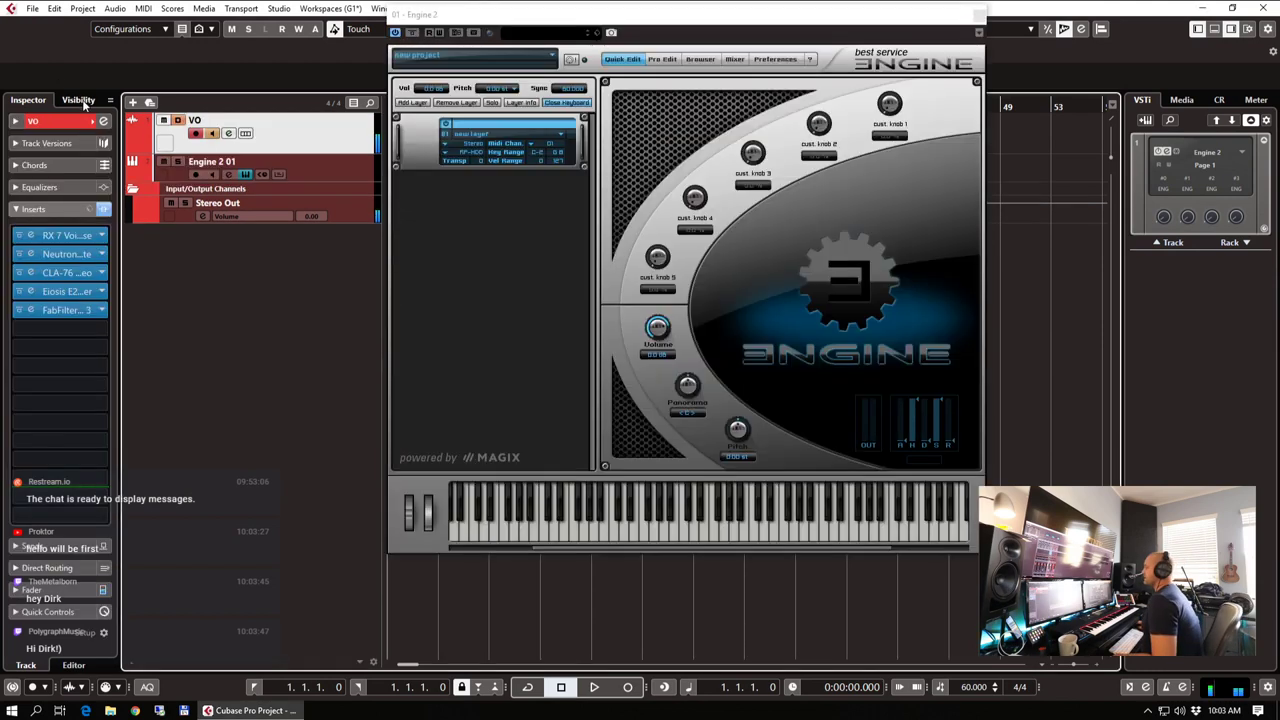
pyautogui.click(80, 100)
pyautogui.click(17, 122)
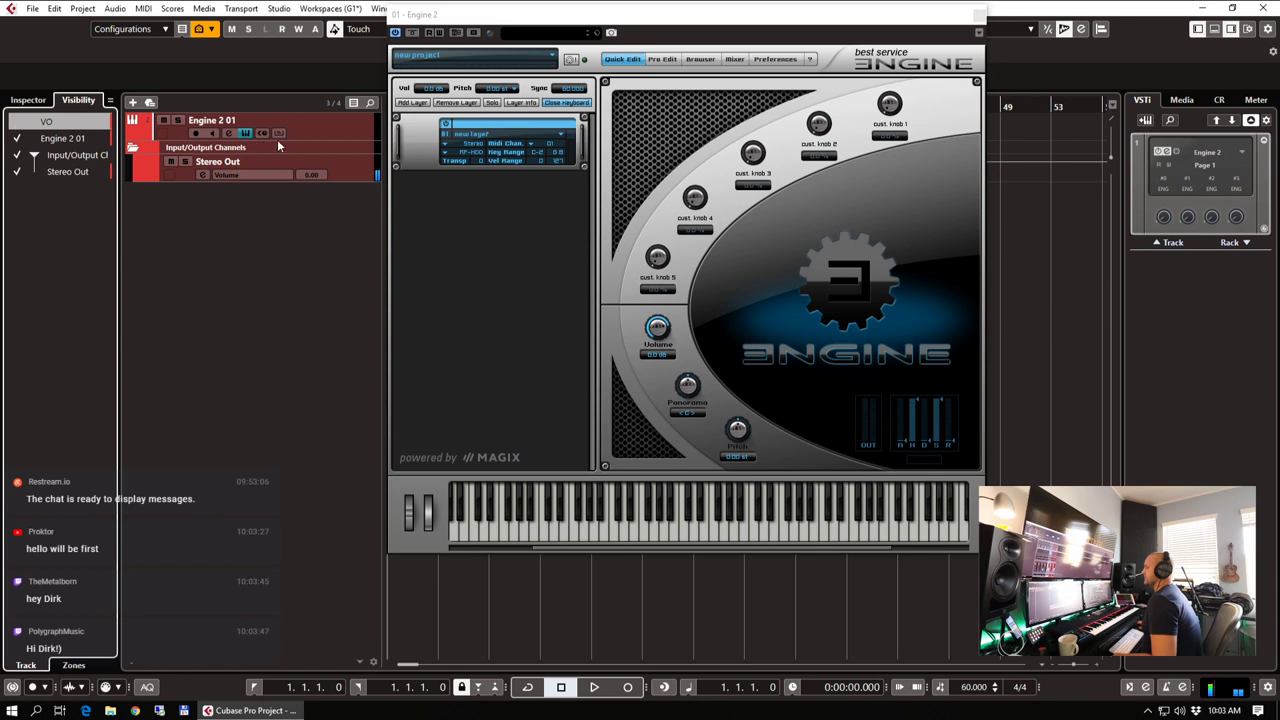
pyautogui.click(331, 123)
pyautogui.moveTo(890, 17); pyautogui.dragTo(872, 44)
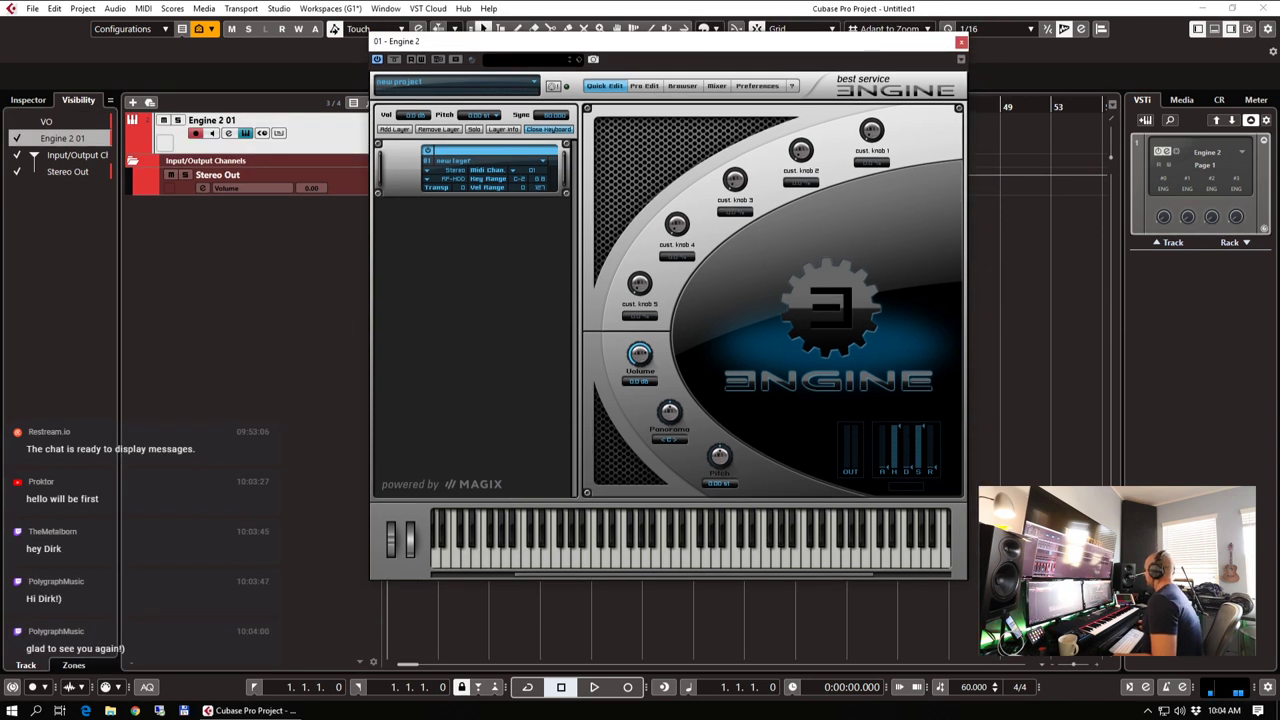
pyautogui.click(961, 42)
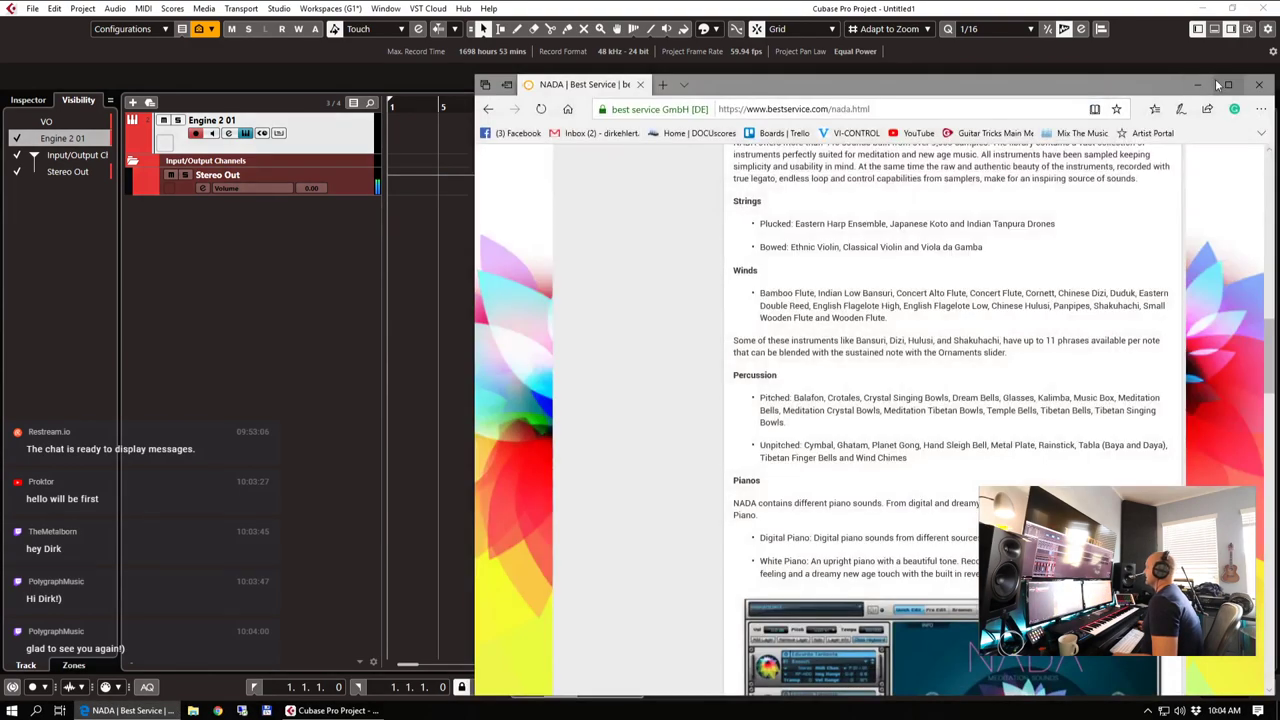
# Maximize the Best Service NADA page and review the product's name and price
pyautogui.click(1220, 85)
pyautogui.scroll(15, 928, 301)
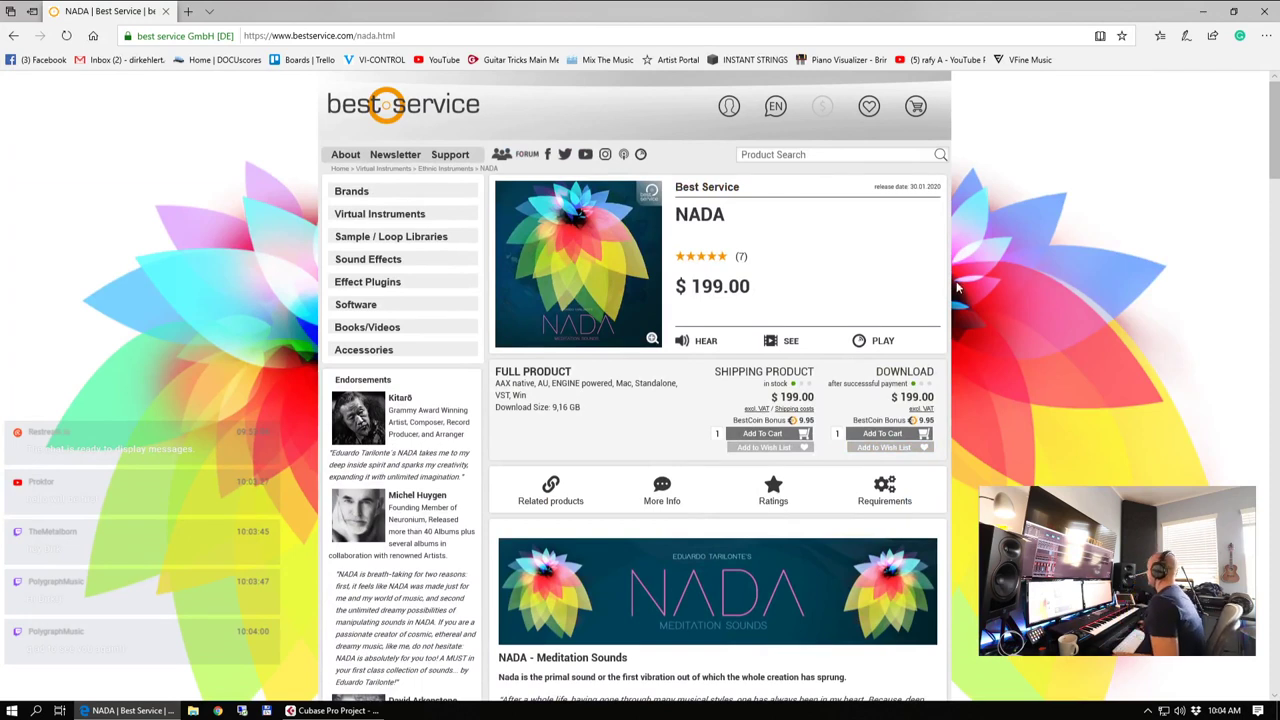
pyautogui.scroll(-1, 938, 272)
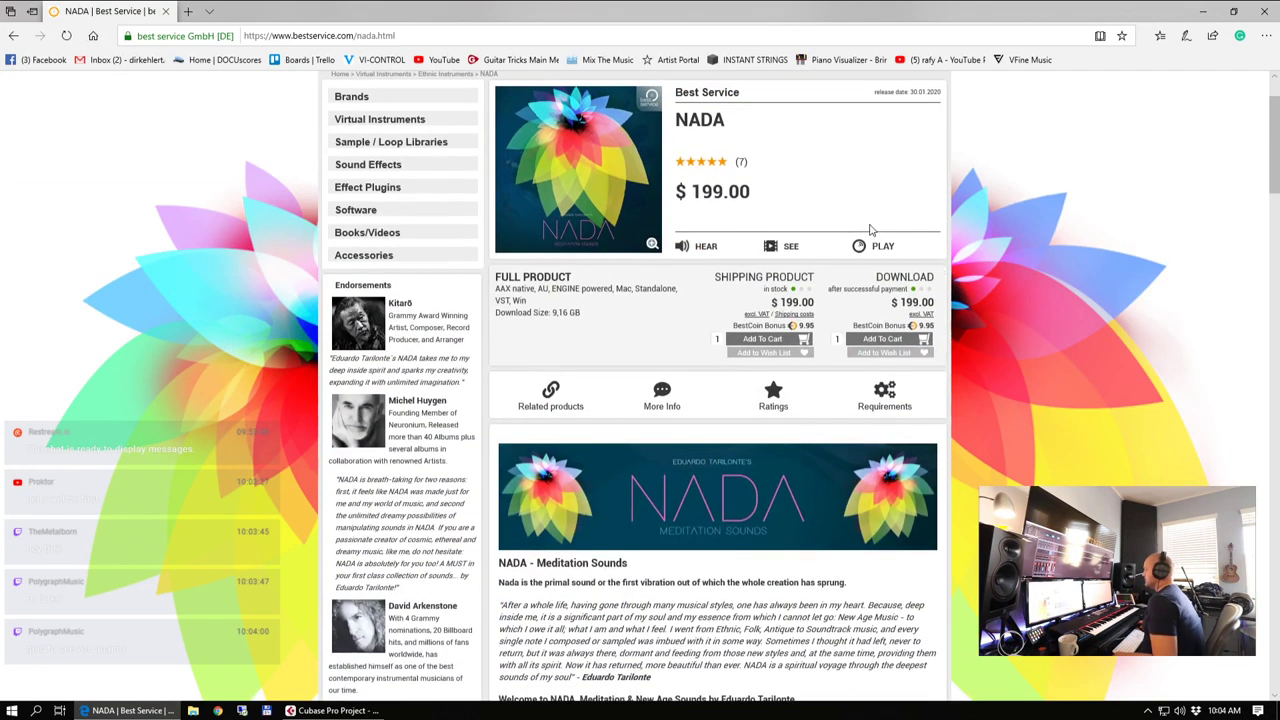
pyautogui.doubleClick(709, 200)
pyautogui.click(780, 192)
pyautogui.scroll(1, 784, 190)
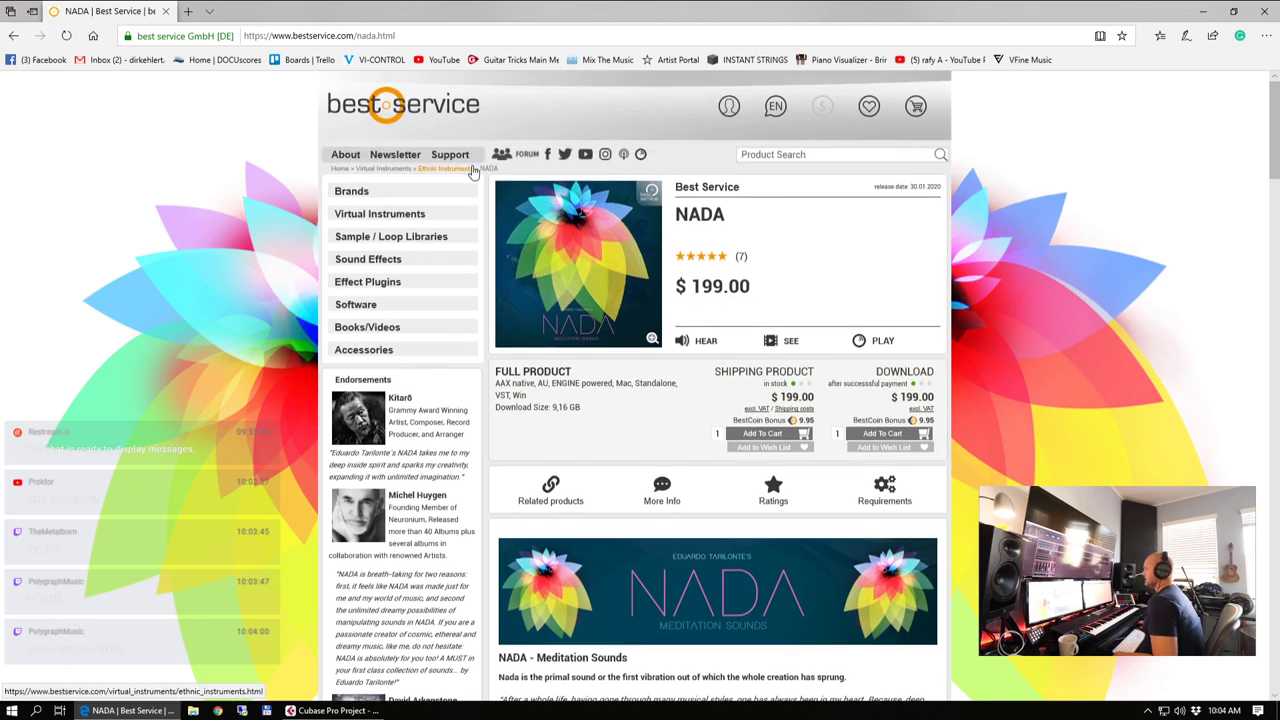
# Read through the NADA description and its instrument overview of strings, winds, percussion and pianos
pyautogui.scroll(-3, 741, 257)
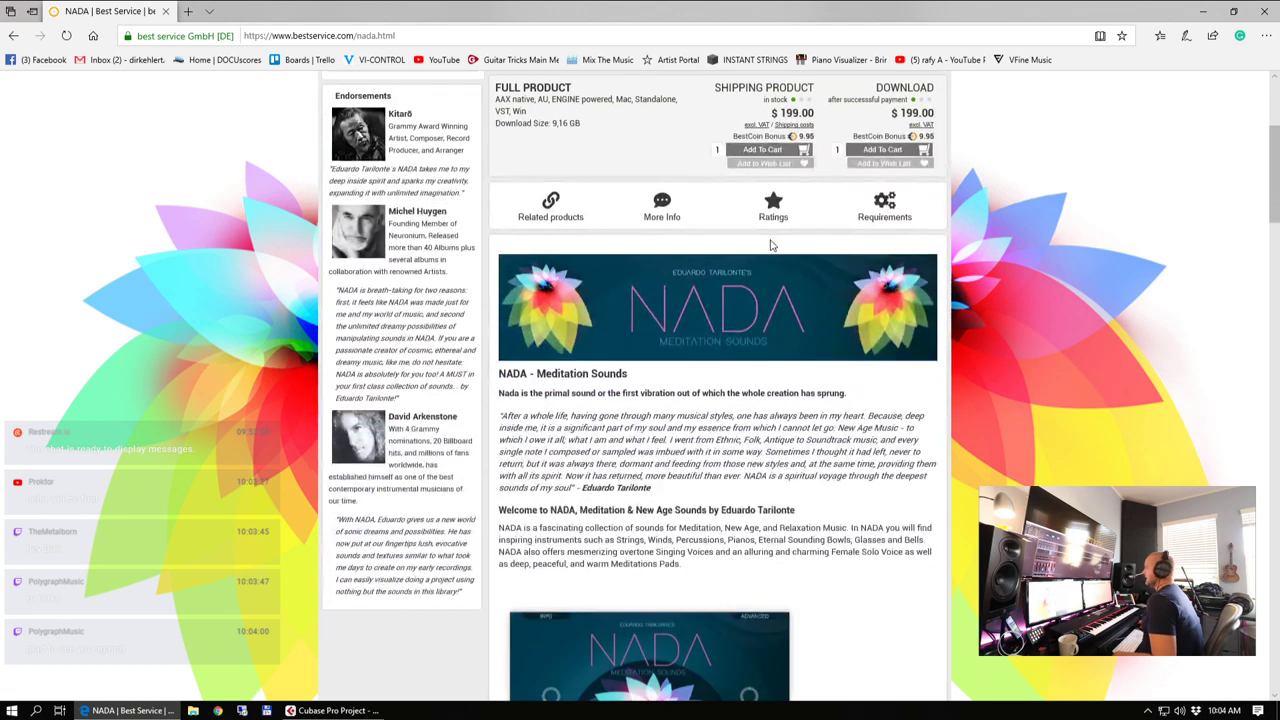
pyautogui.scroll(-1, 770, 245)
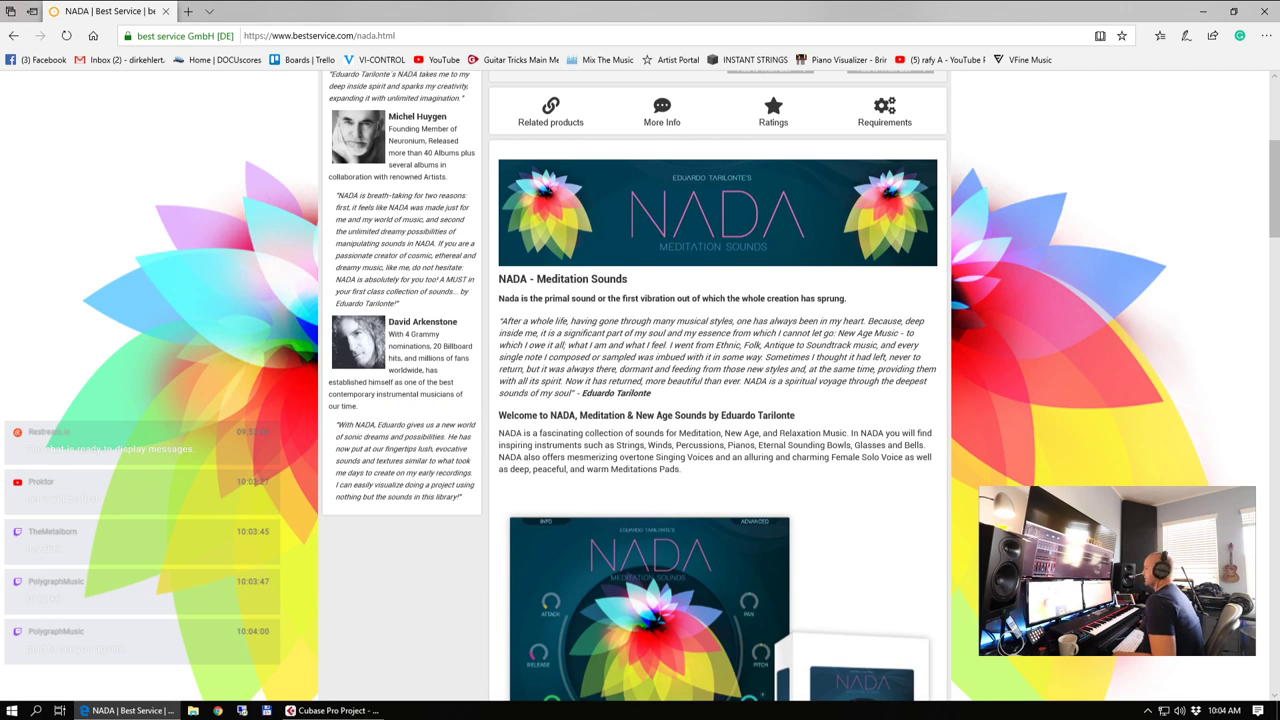
pyautogui.scroll(-3, 734, 328)
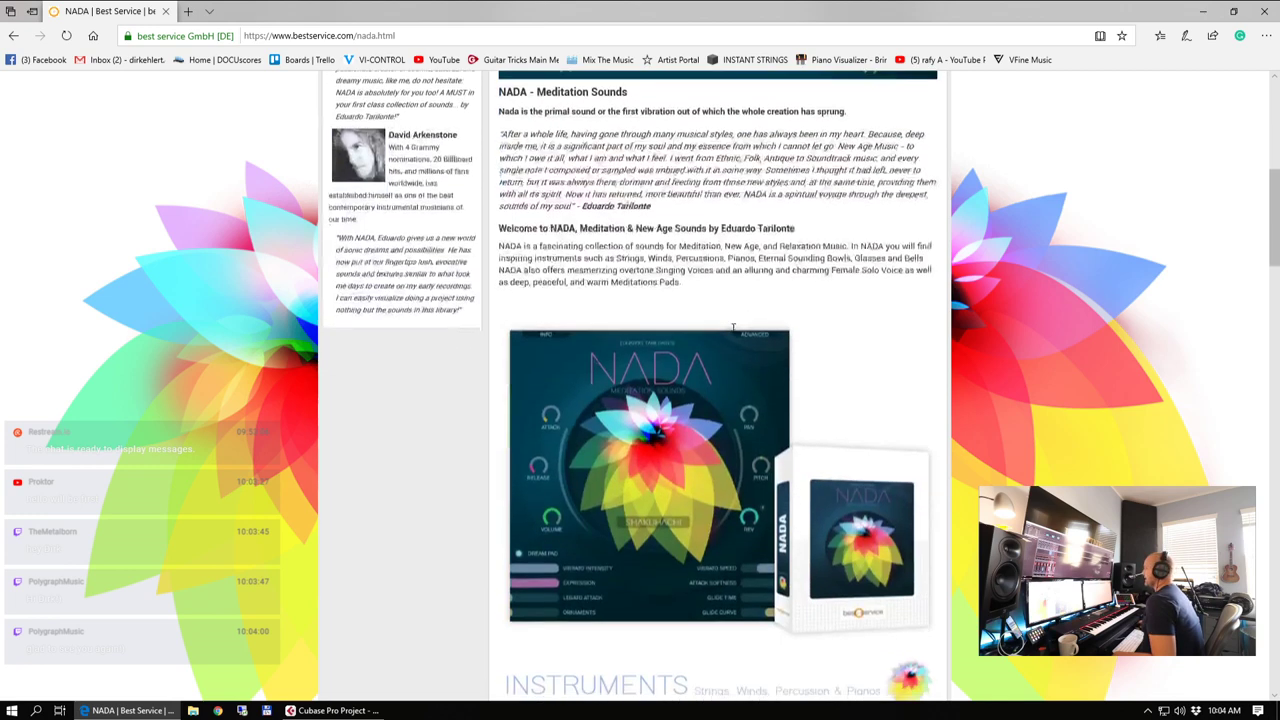
pyautogui.scroll(-4, 799, 163)
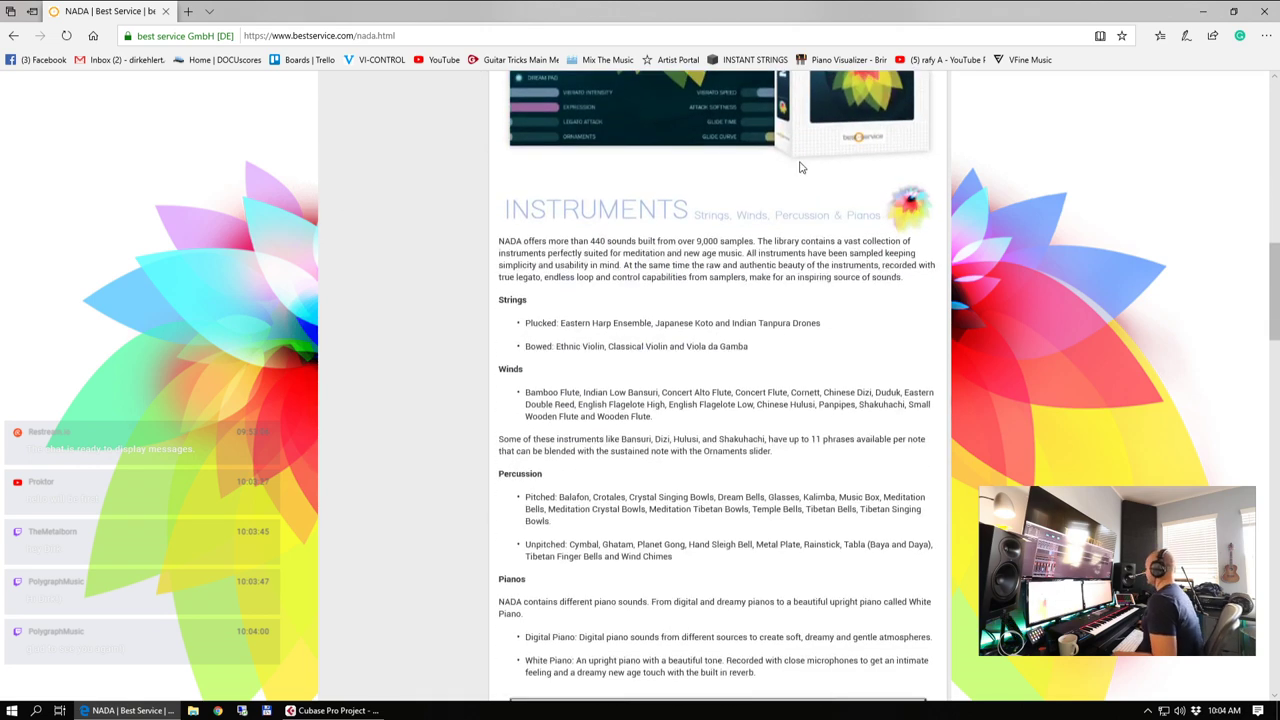
pyautogui.scroll(-3, 843, 165)
pyautogui.scroll(-3, 843, 165)
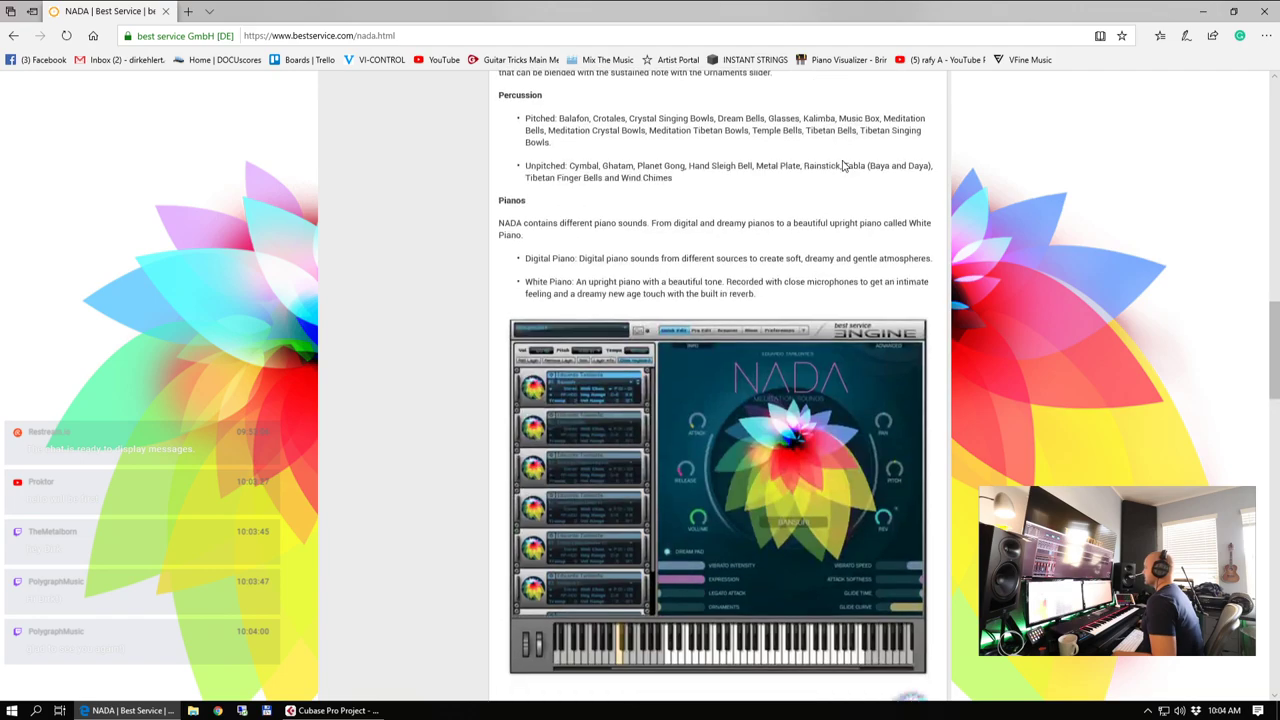
pyautogui.scroll(10, 843, 165)
pyautogui.scroll(6, 843, 165)
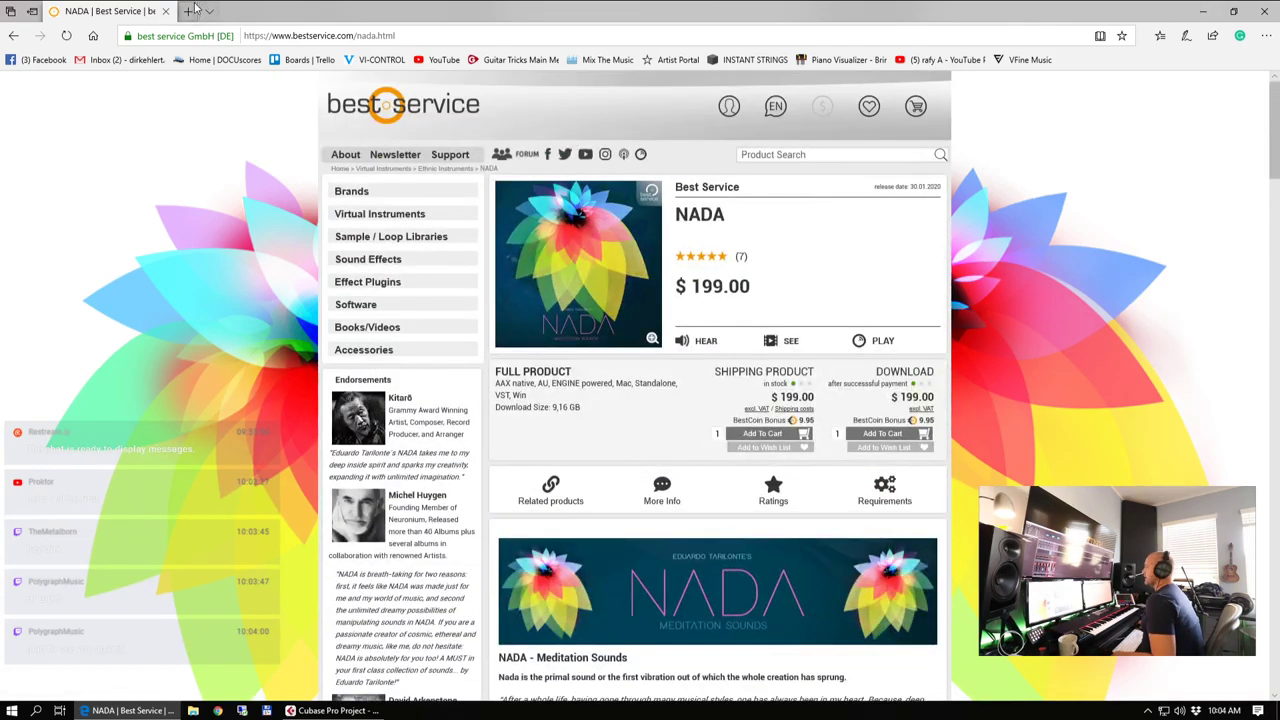
# Select the NADA page's web address, close the browser and dismiss the Engine 2 instrument window
pyautogui.click(444, 43)
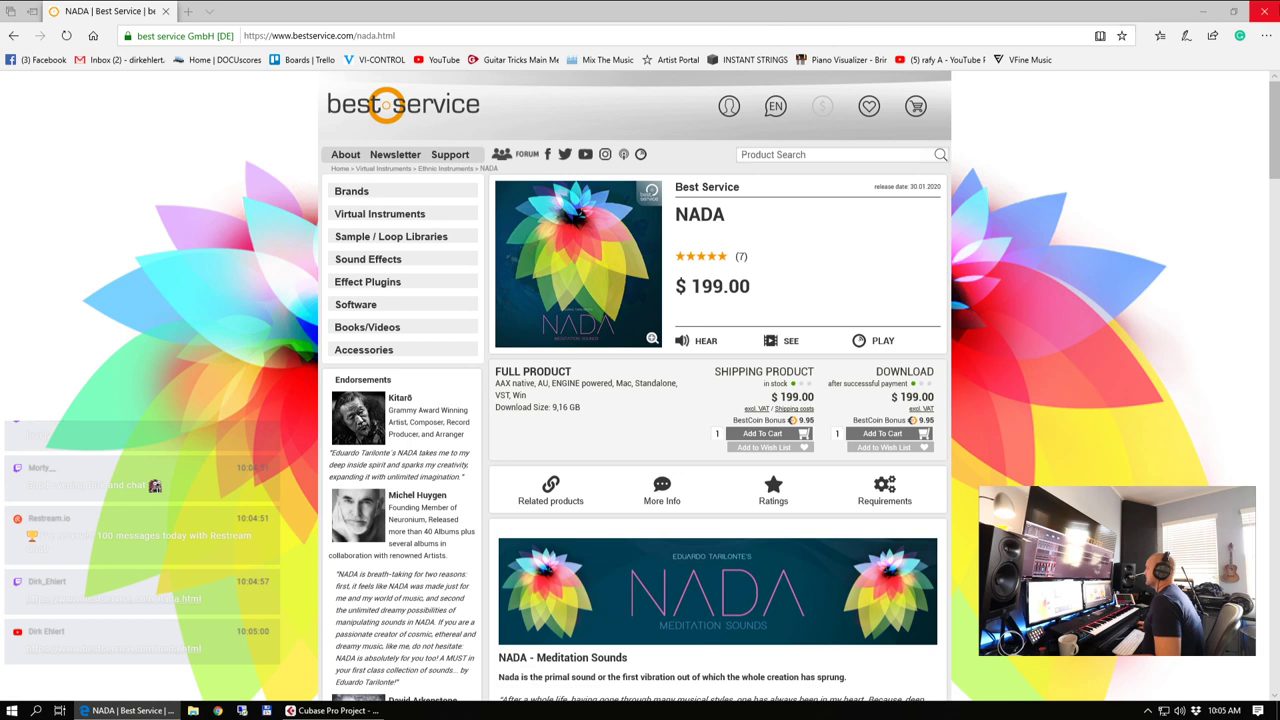
pyautogui.click(1268, 14)
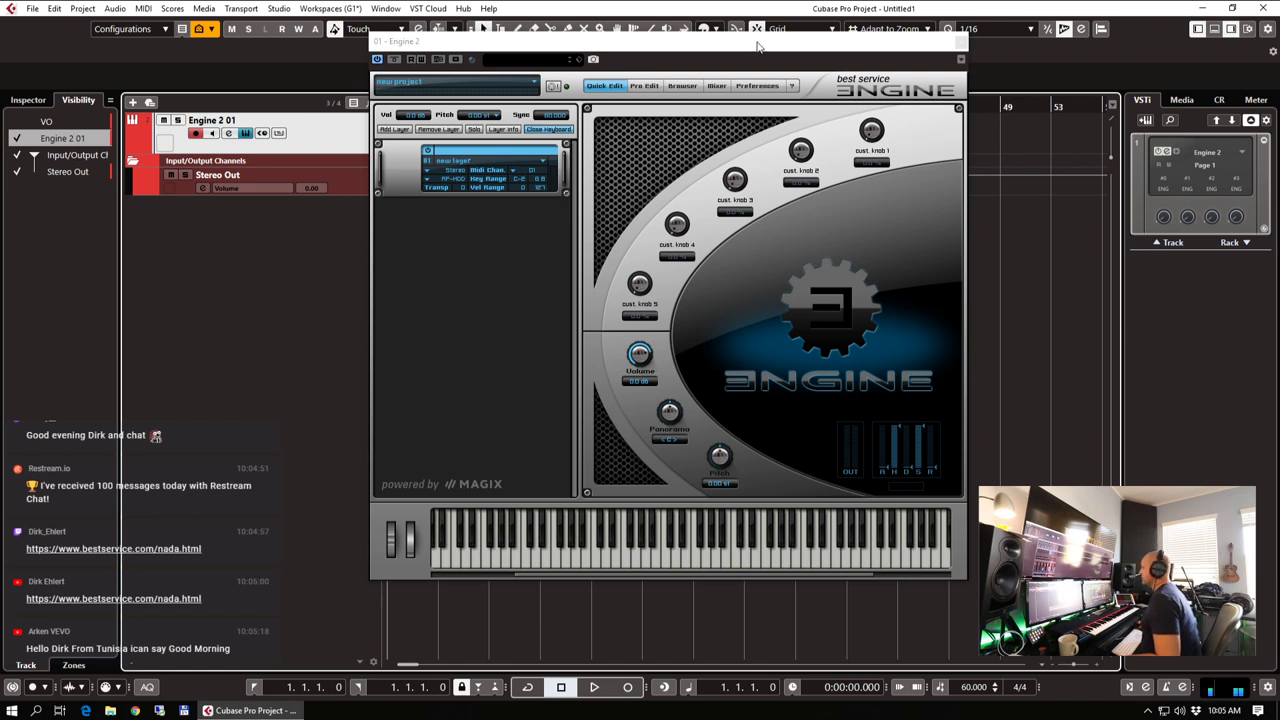
pyautogui.moveTo(757, 46); pyautogui.dragTo(892, 43)
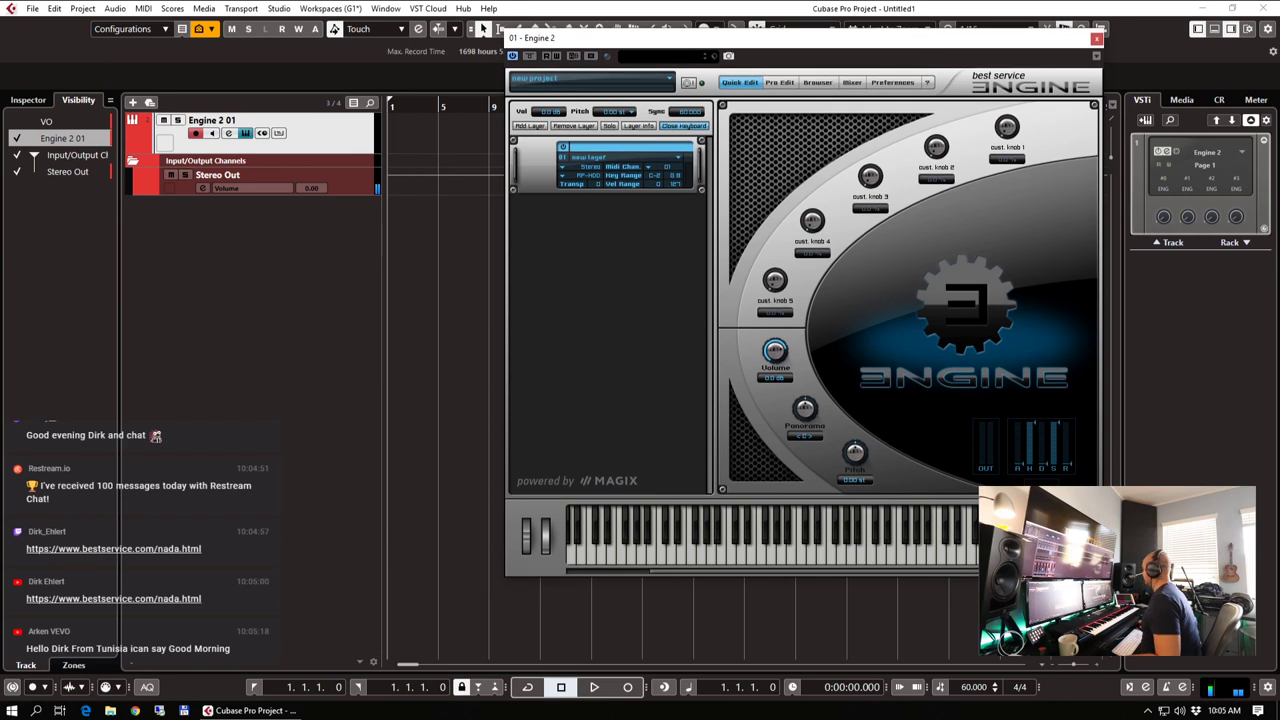
pyautogui.click(1097, 39)
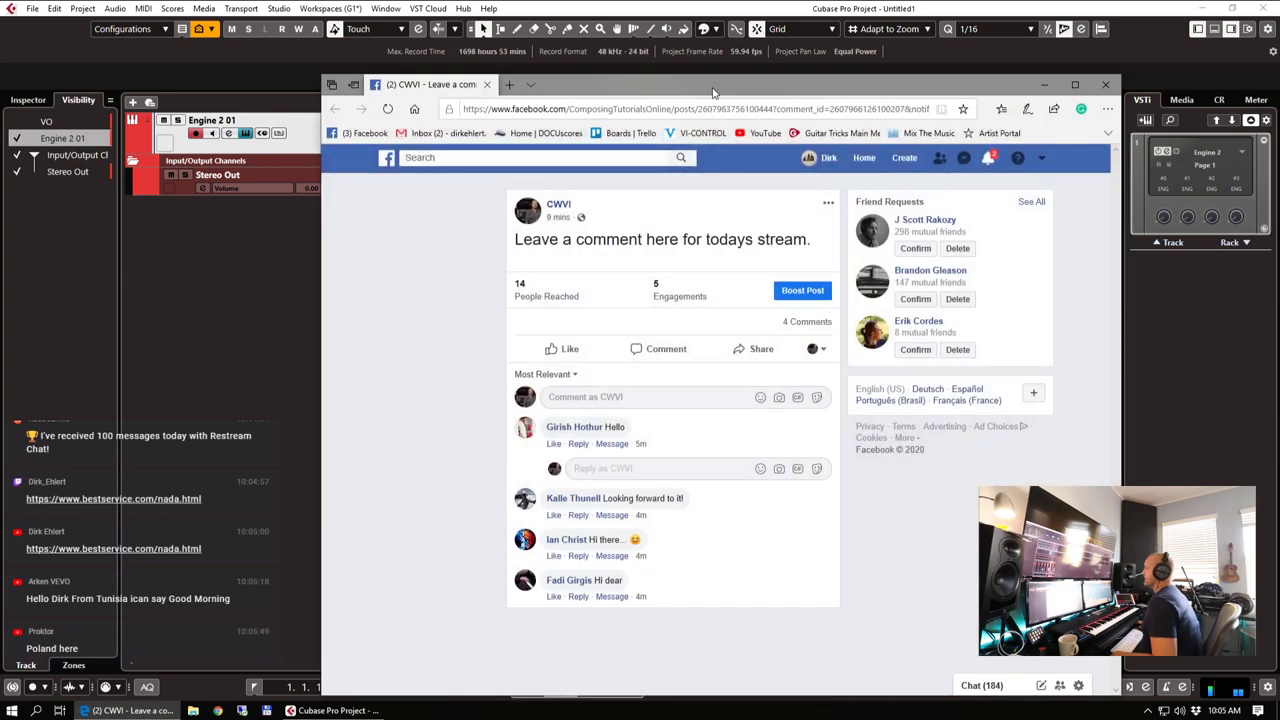
# View the CWVI Facebook post collecting comments for today's stream in a maximized browser and close it
pyautogui.moveTo(713, 90); pyautogui.dragTo(697, 1)
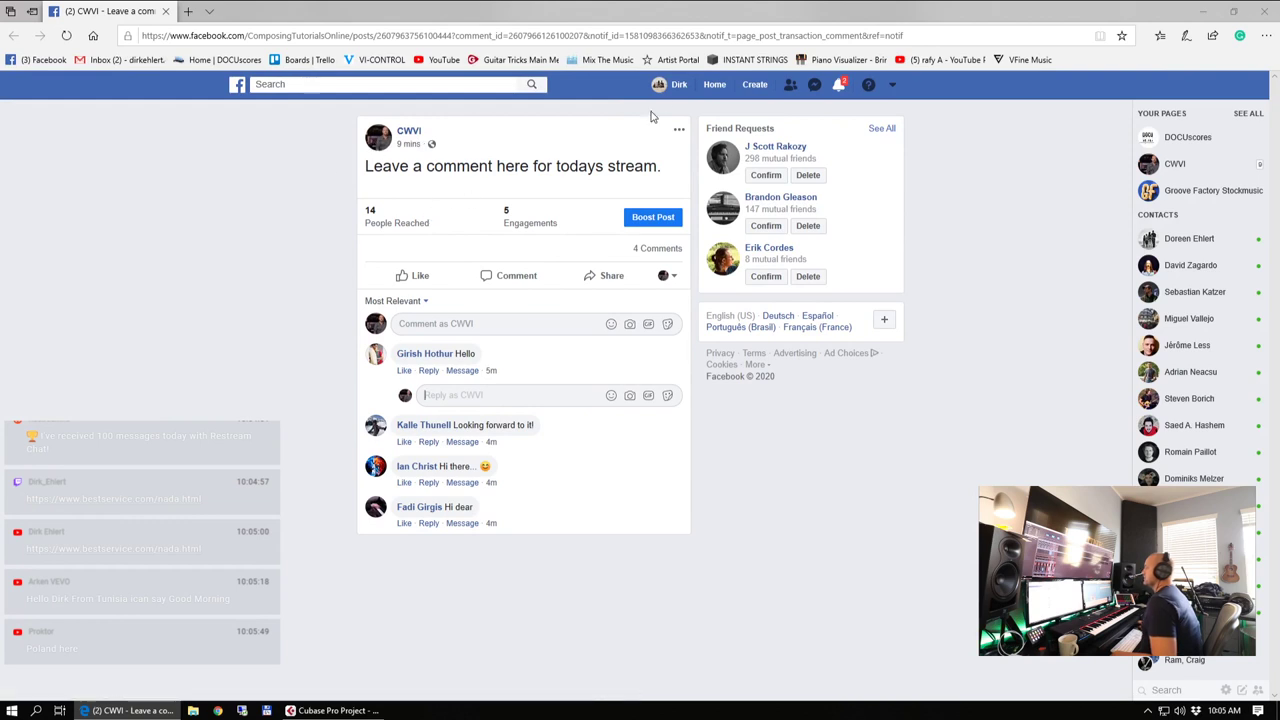
pyautogui.click(166, 11)
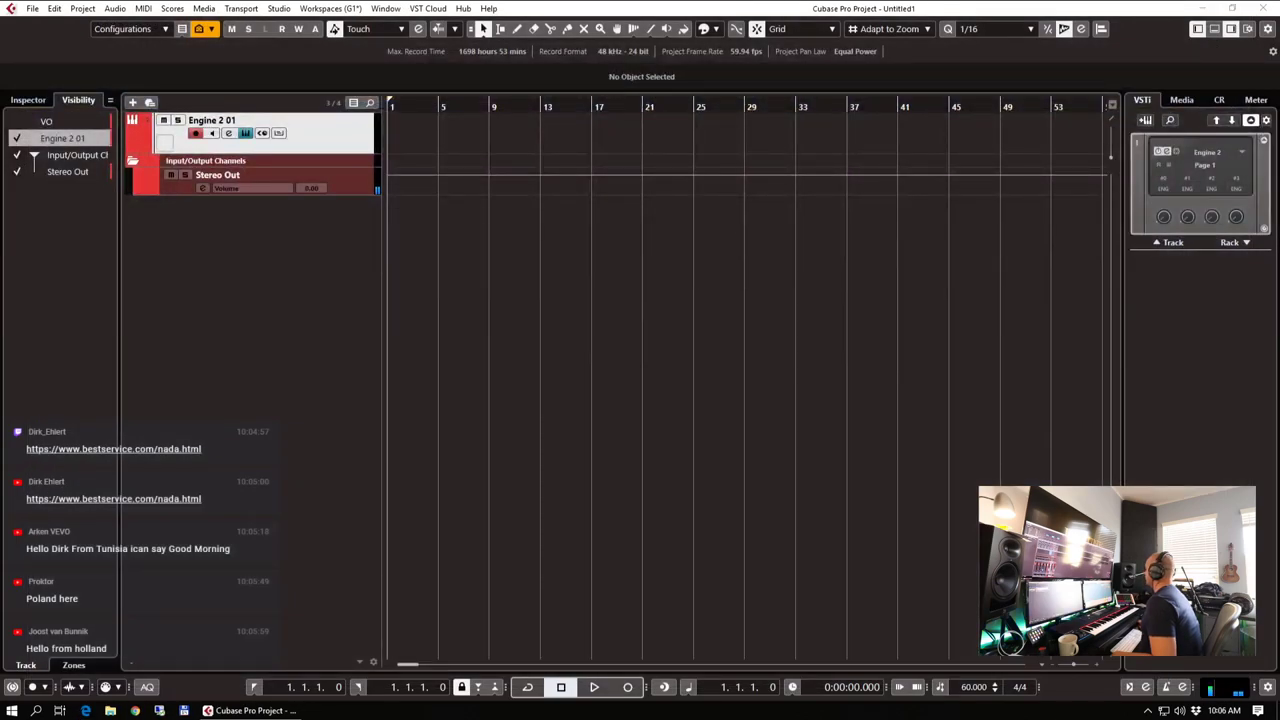
# Select the Facebook post's URL on the maximized Random Comment Picker page for sharing, and close the page
pyautogui.moveTo(1275, 50); pyautogui.dragTo(629, 93)
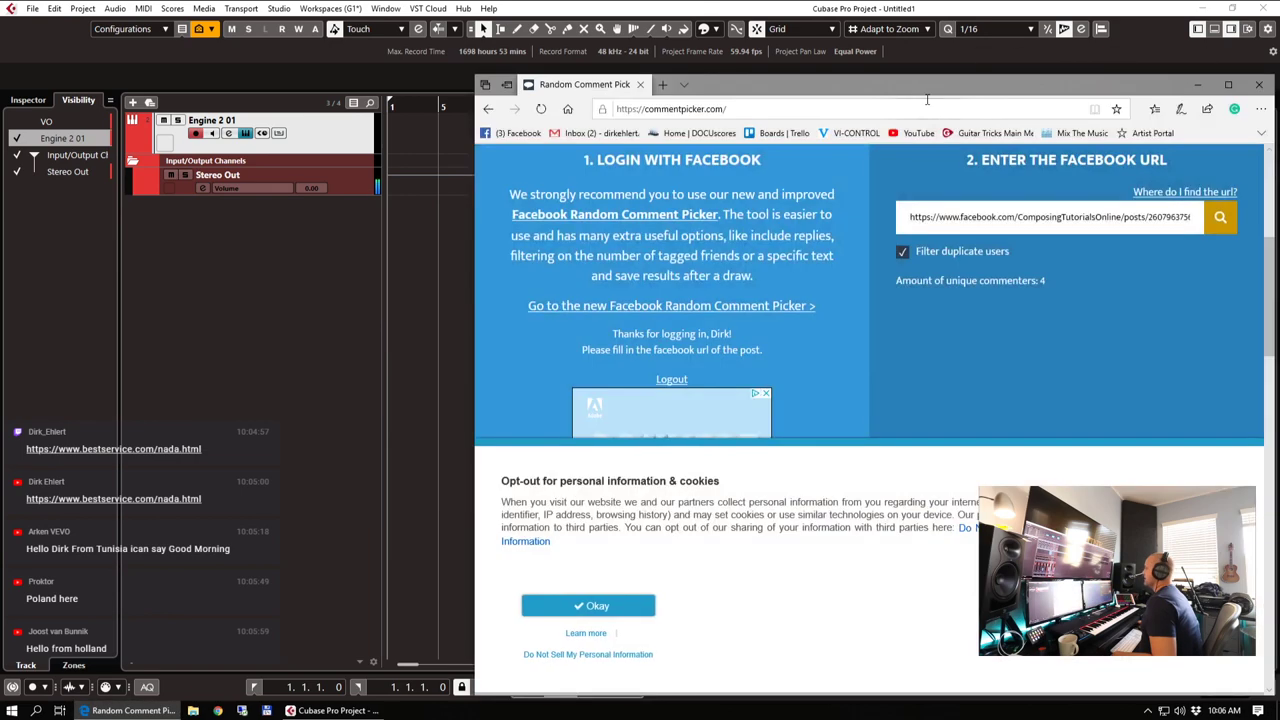
pyautogui.moveTo(893, 89); pyautogui.dragTo(820, 2)
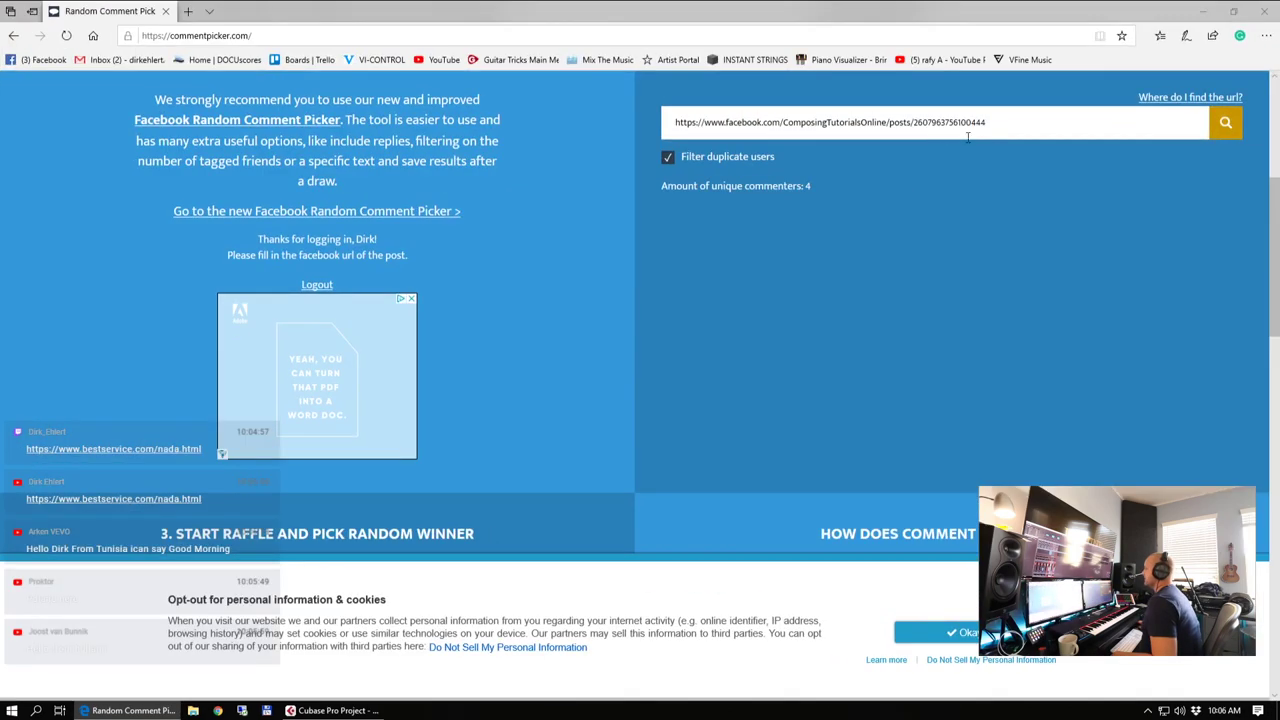
pyautogui.hotkey('ctrl', 'a')
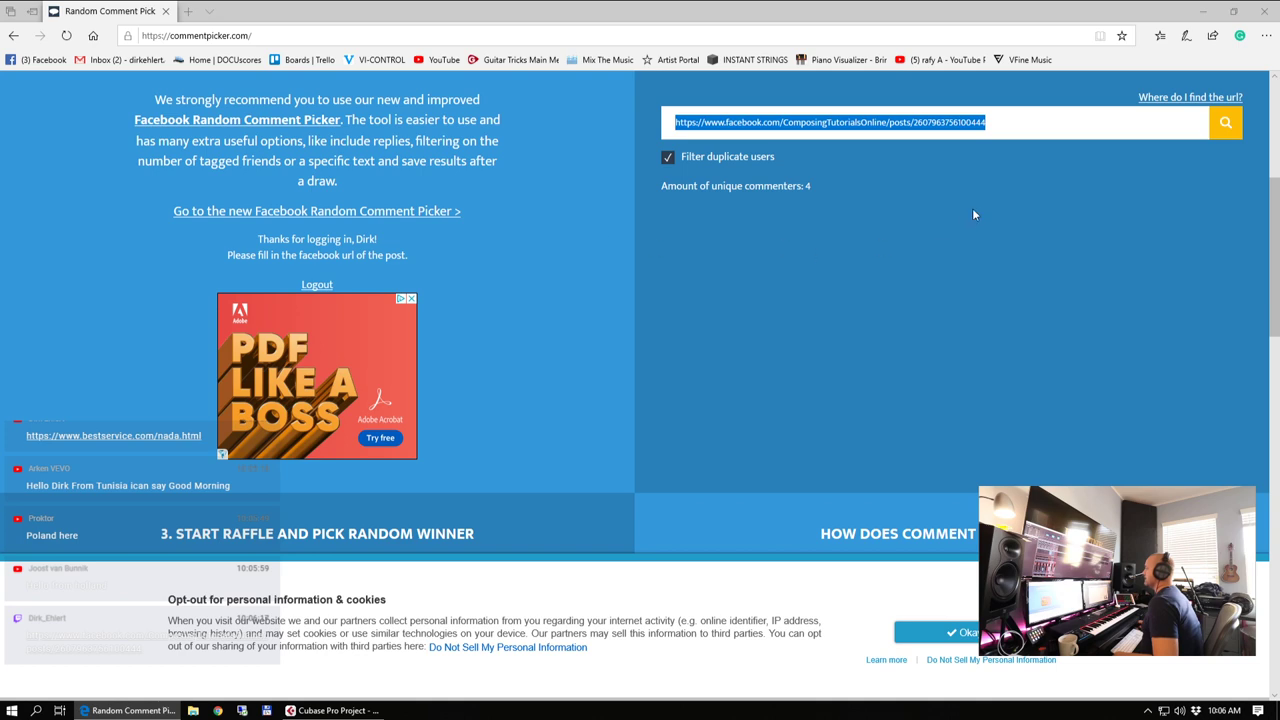
pyautogui.middleClick(107, 19)
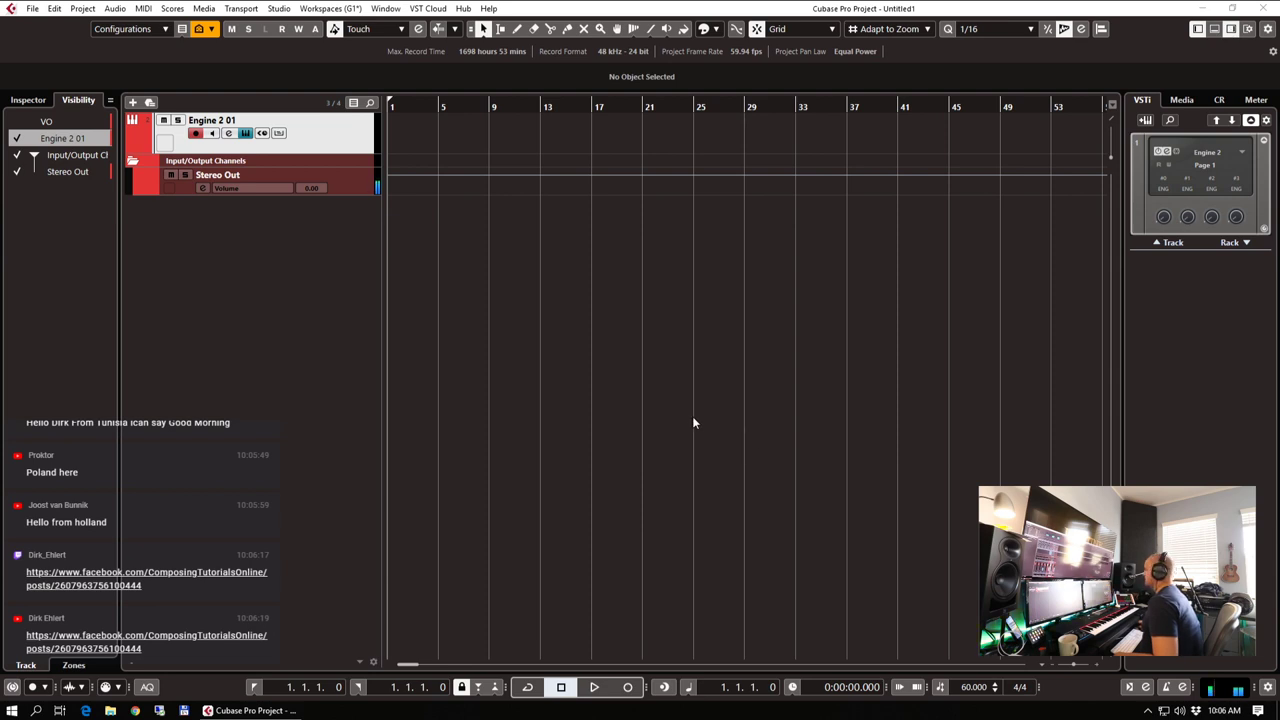
# Reposition the Engine 2 instrument window to make room for the layer's nested library lists
pyautogui.click(612, 160)
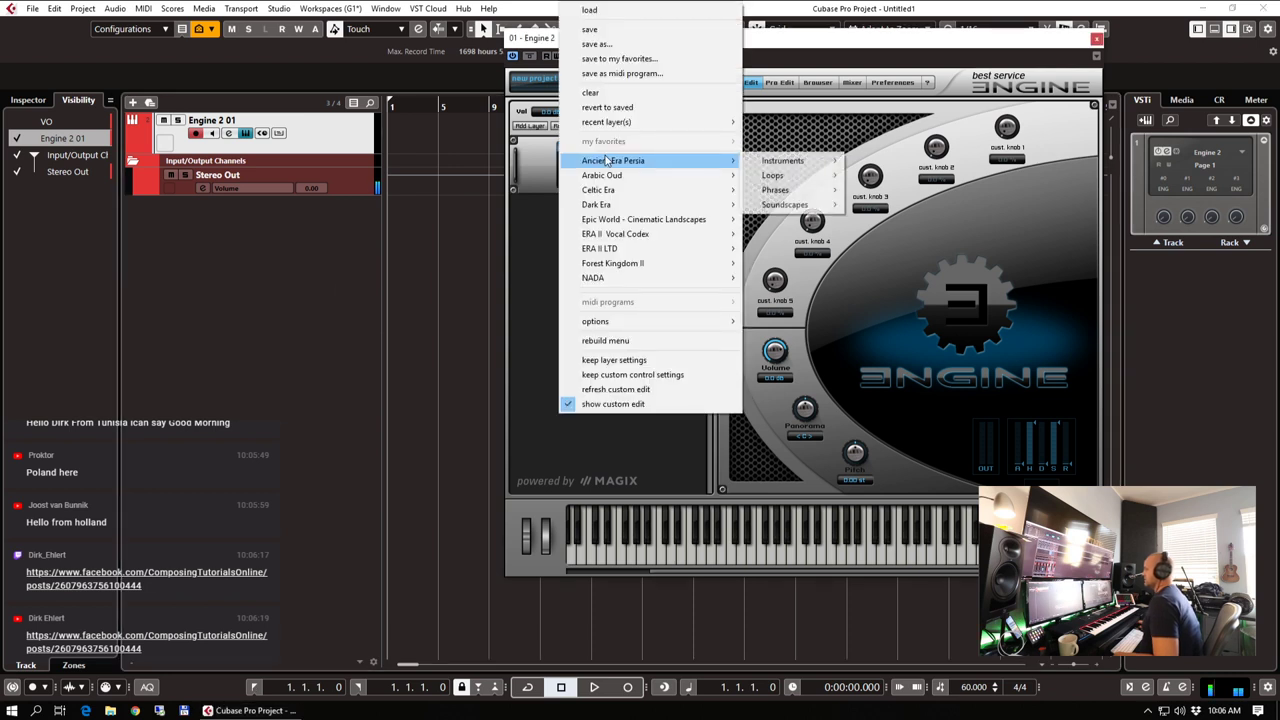
pyautogui.moveTo(655, 278)
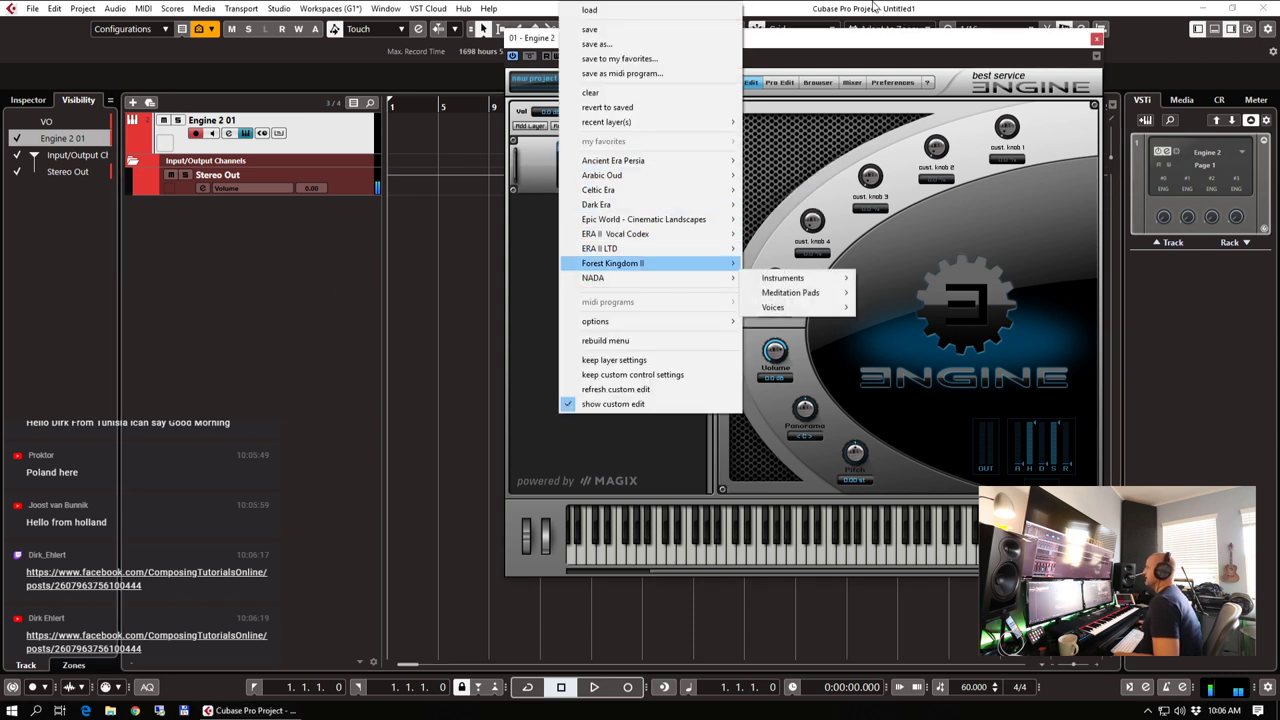
pyautogui.click(853, 44)
pyautogui.moveTo(853, 44); pyautogui.dragTo(781, 27)
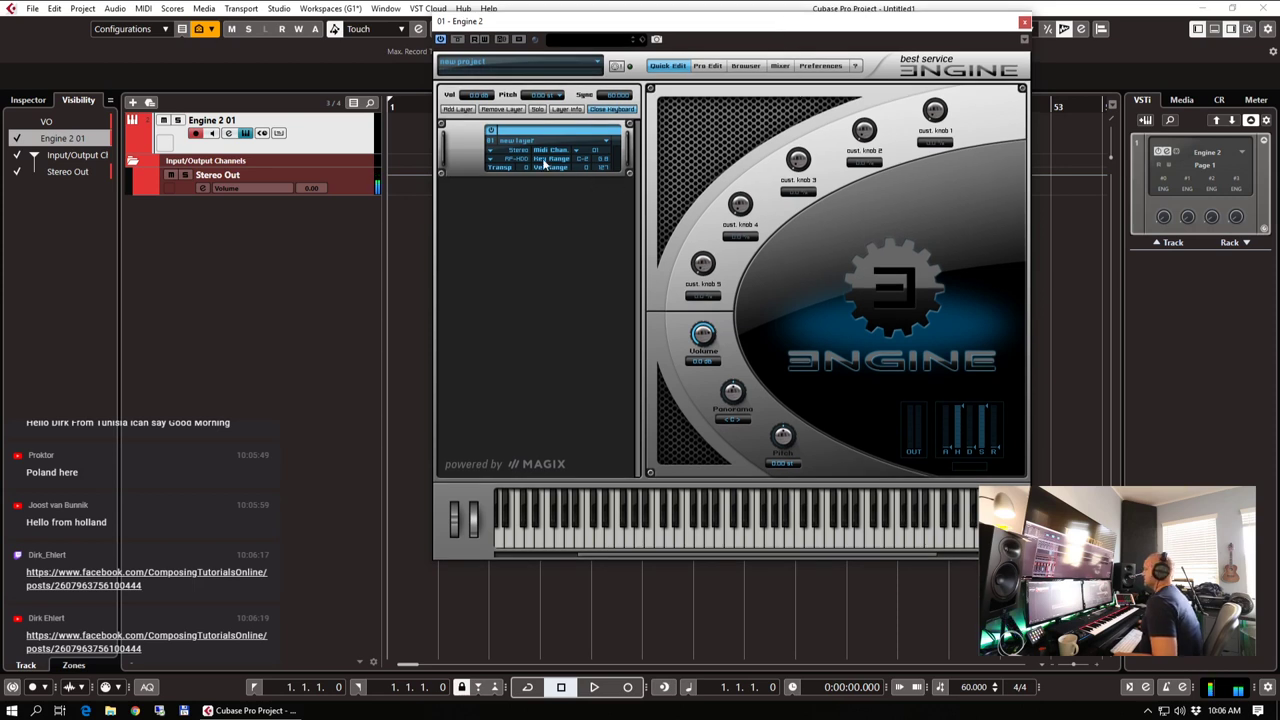
# Browse the NADA library's instrument categories: pitched and unpitched percussion, digital pianos, strings and winds
pyautogui.click(519, 142)
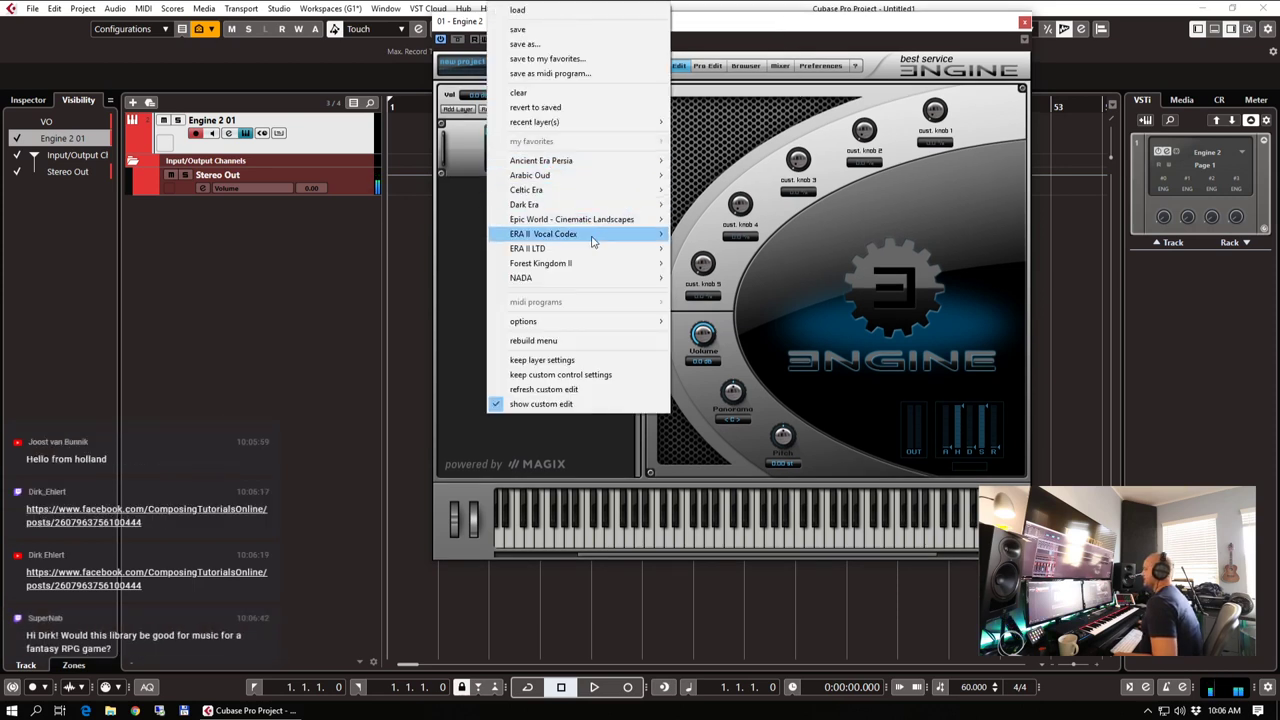
pyautogui.moveTo(618, 281)
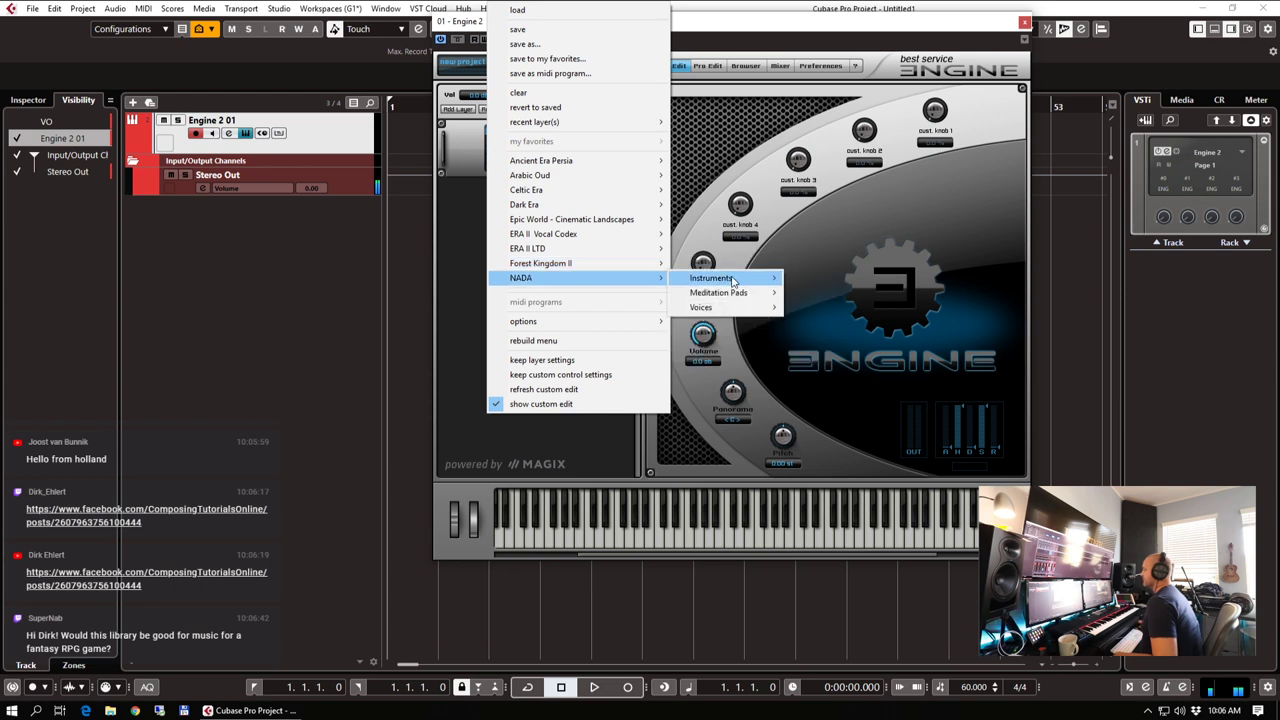
pyautogui.moveTo(734, 281)
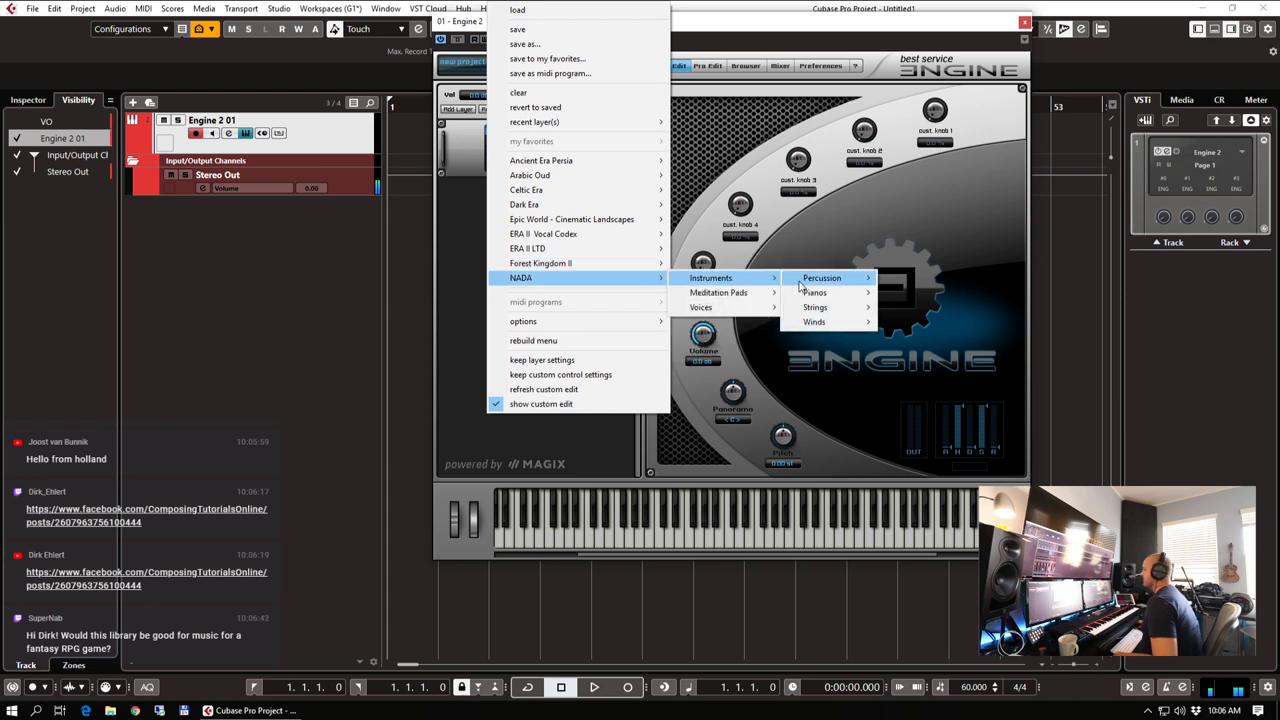
pyautogui.moveTo(822, 281)
pyautogui.moveTo(891, 279)
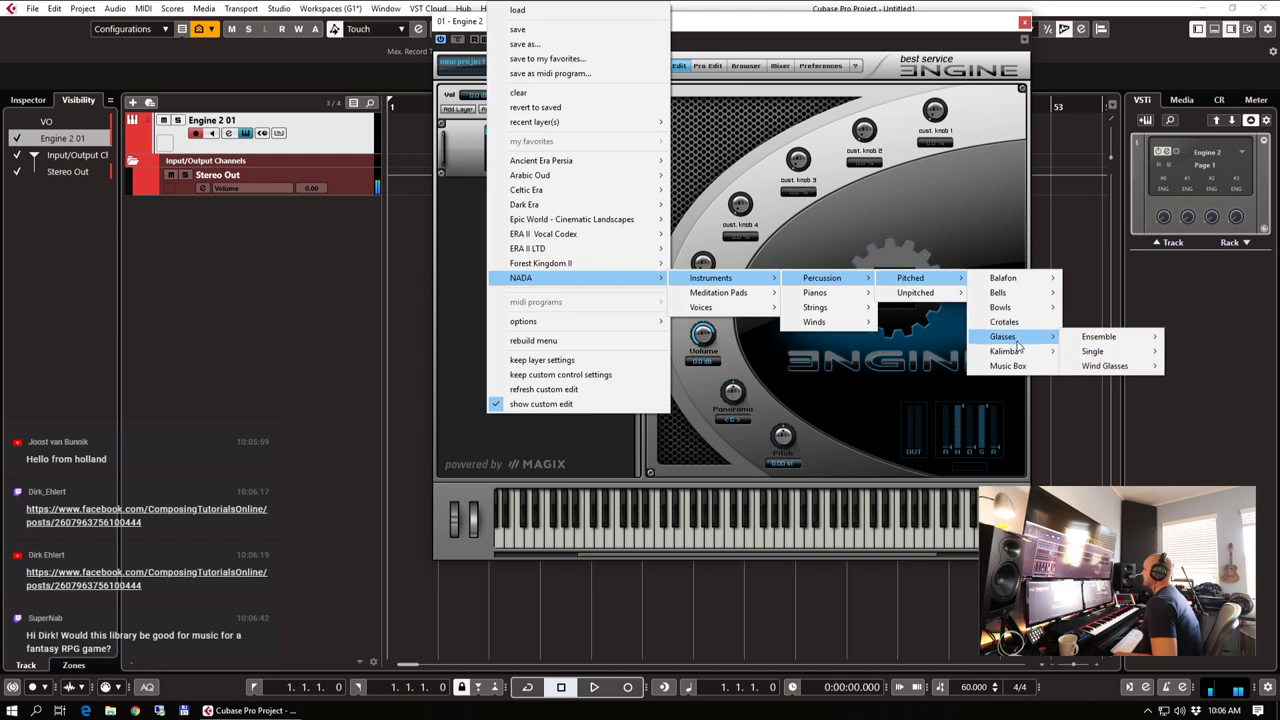
pyautogui.moveTo(918, 296)
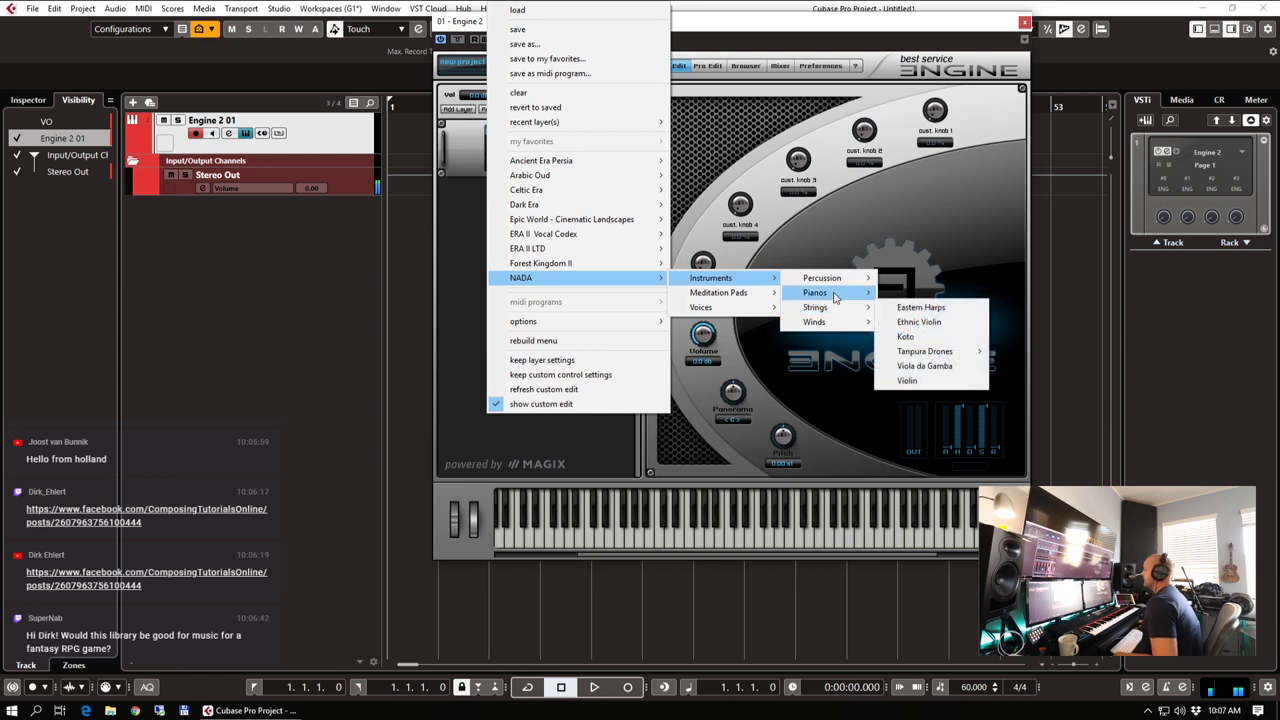
pyautogui.moveTo(820, 292)
pyautogui.moveTo(937, 292)
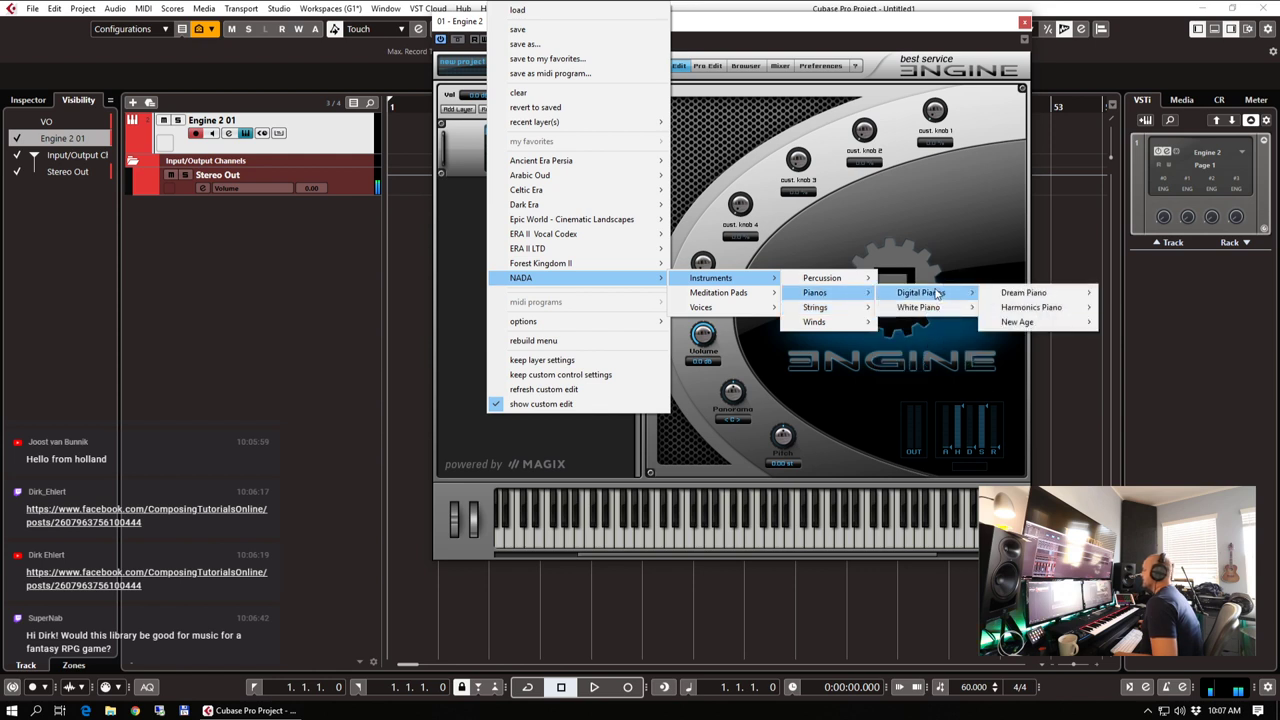
pyautogui.moveTo(1008, 292)
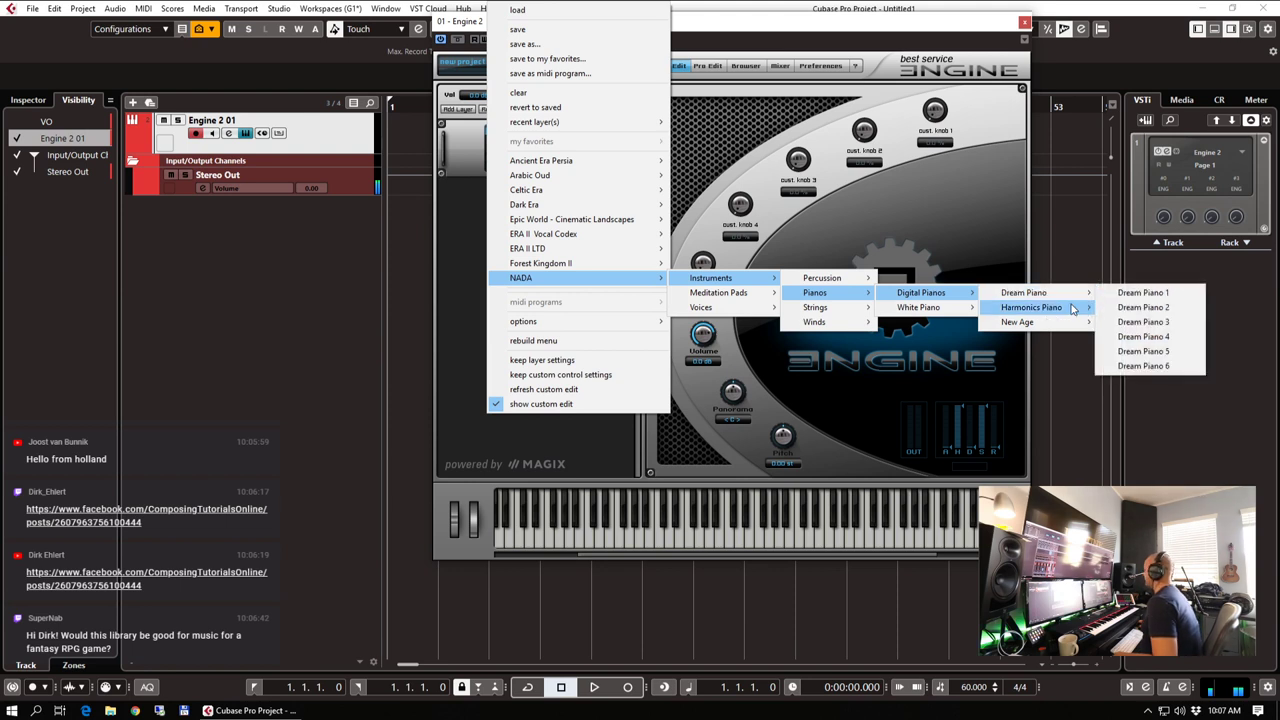
pyautogui.moveTo(1066, 316)
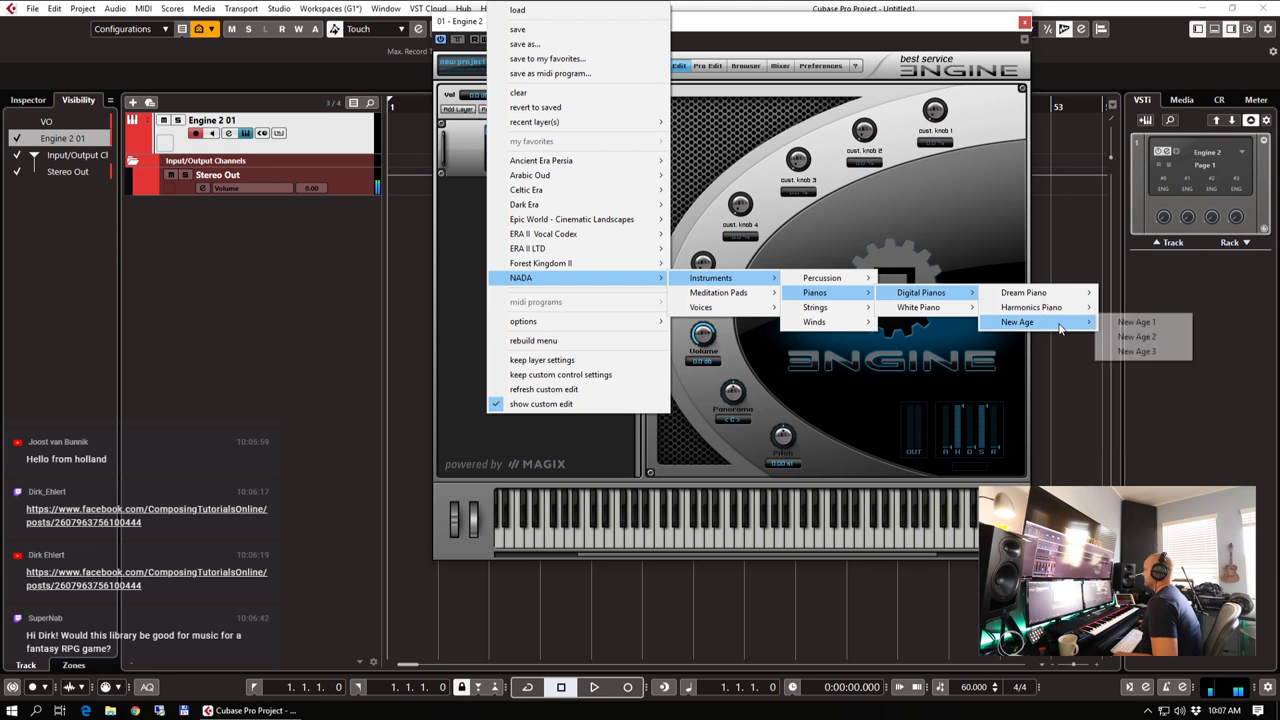
pyautogui.moveTo(940, 318)
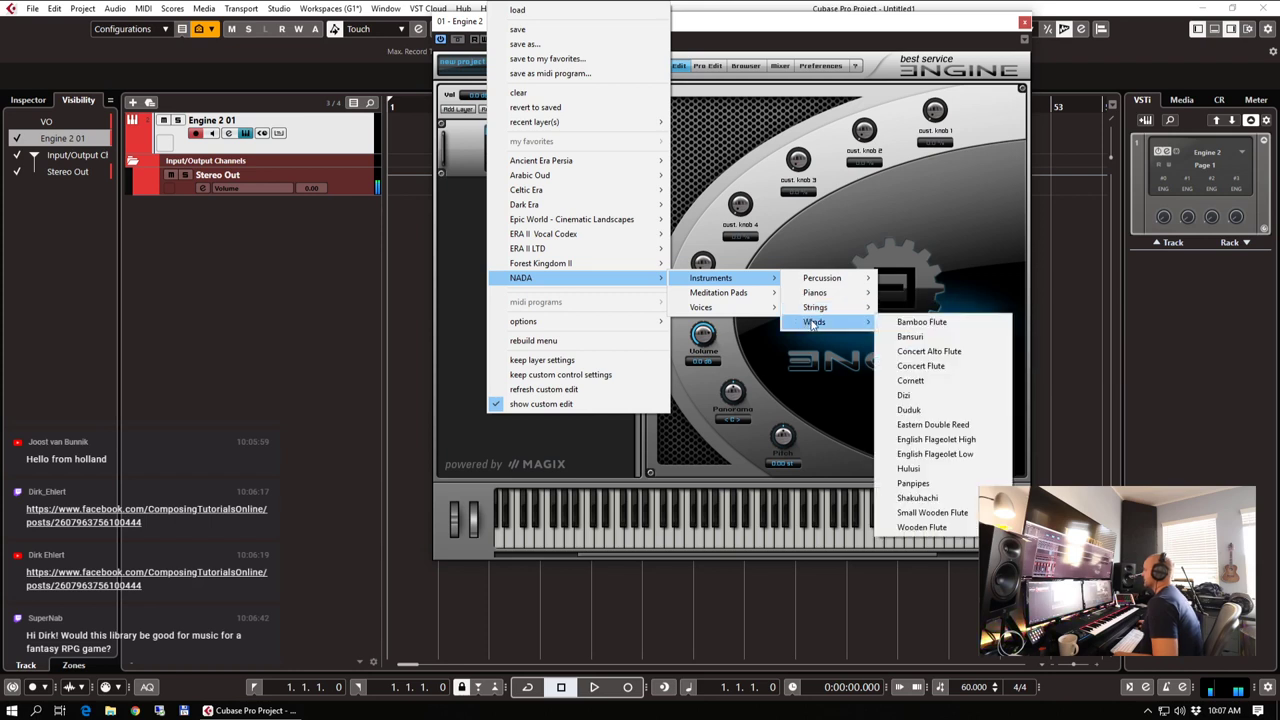
# Look through the NADA library's Meditation Pads groups and the real and synth voices
pyautogui.moveTo(742, 293)
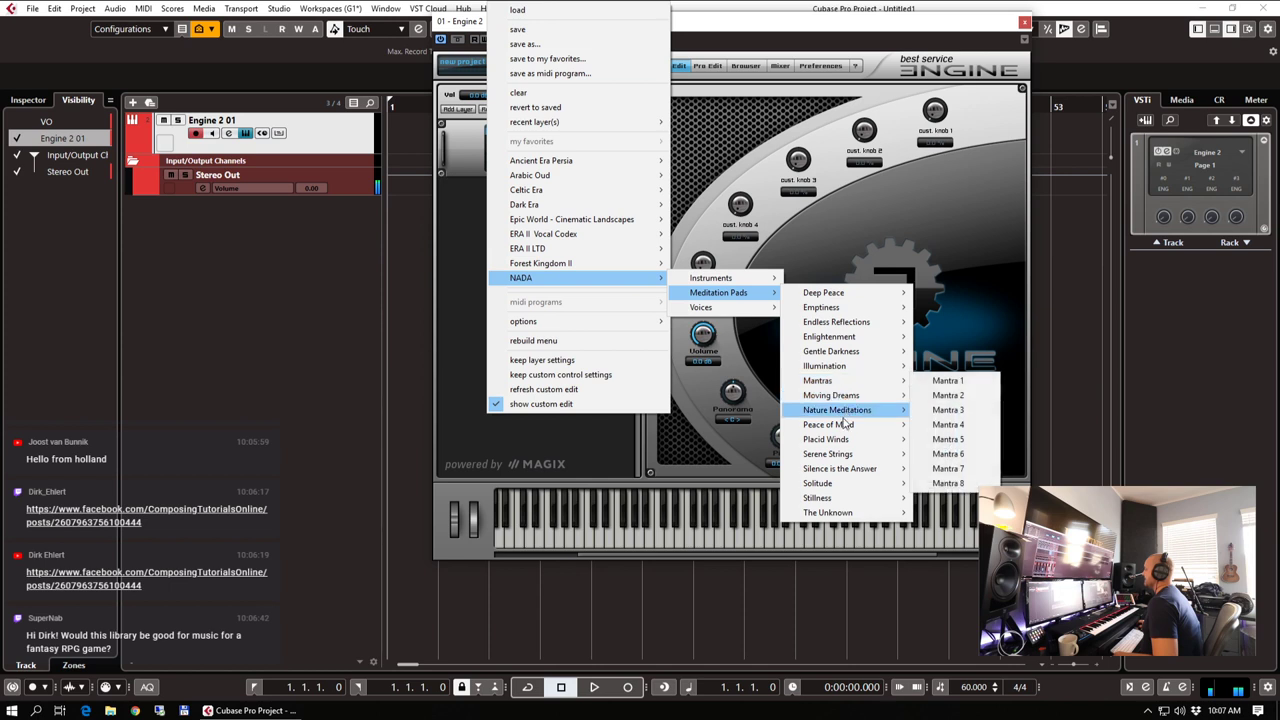
pyautogui.moveTo(826, 458)
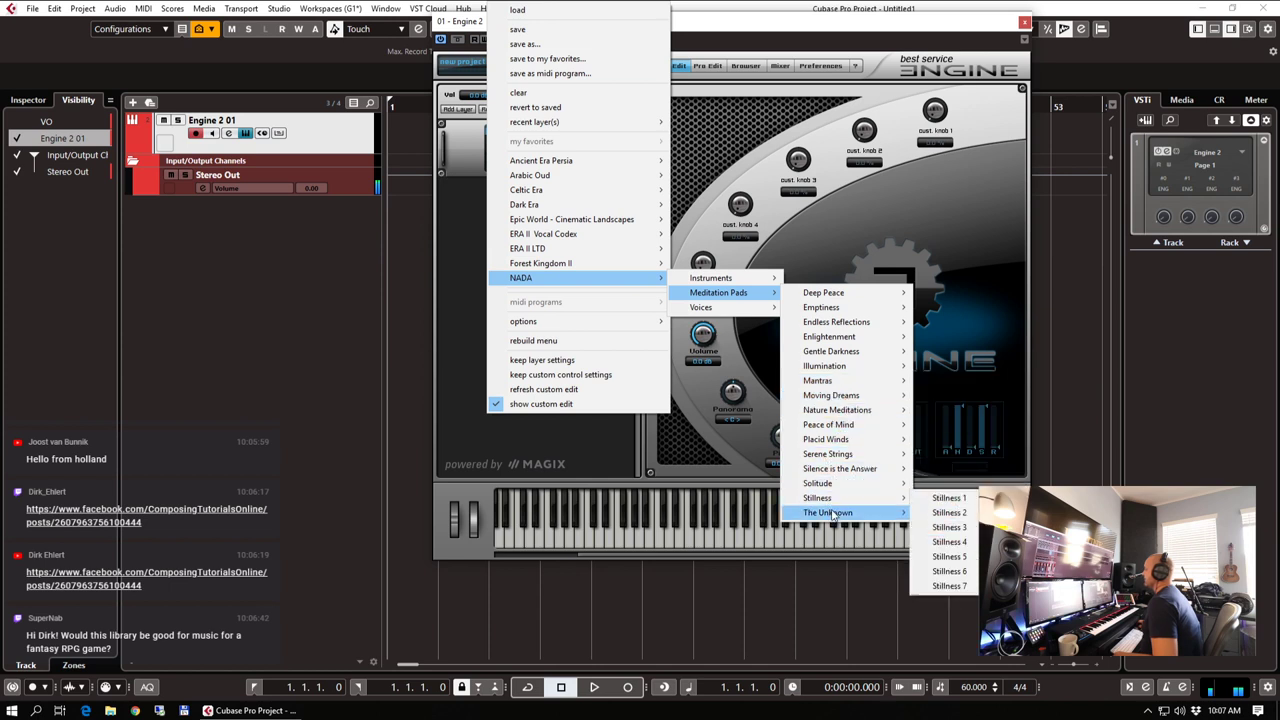
pyautogui.moveTo(850, 478)
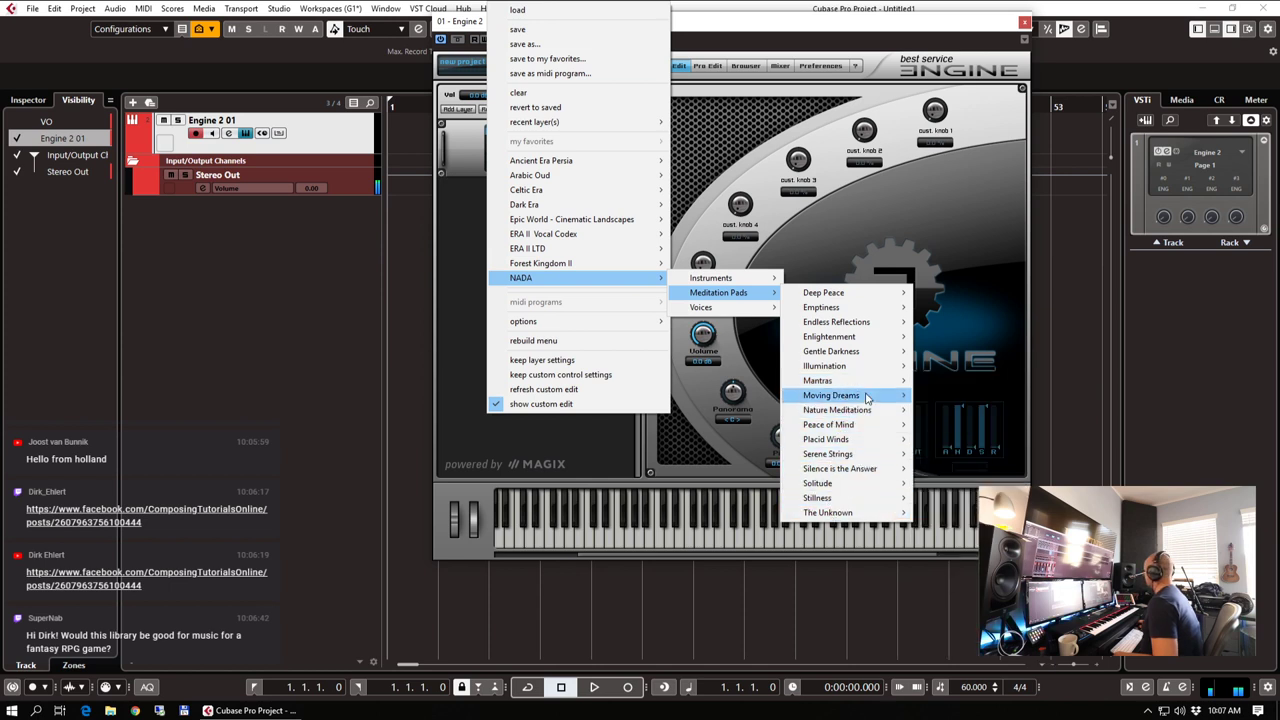
pyautogui.moveTo(866, 398)
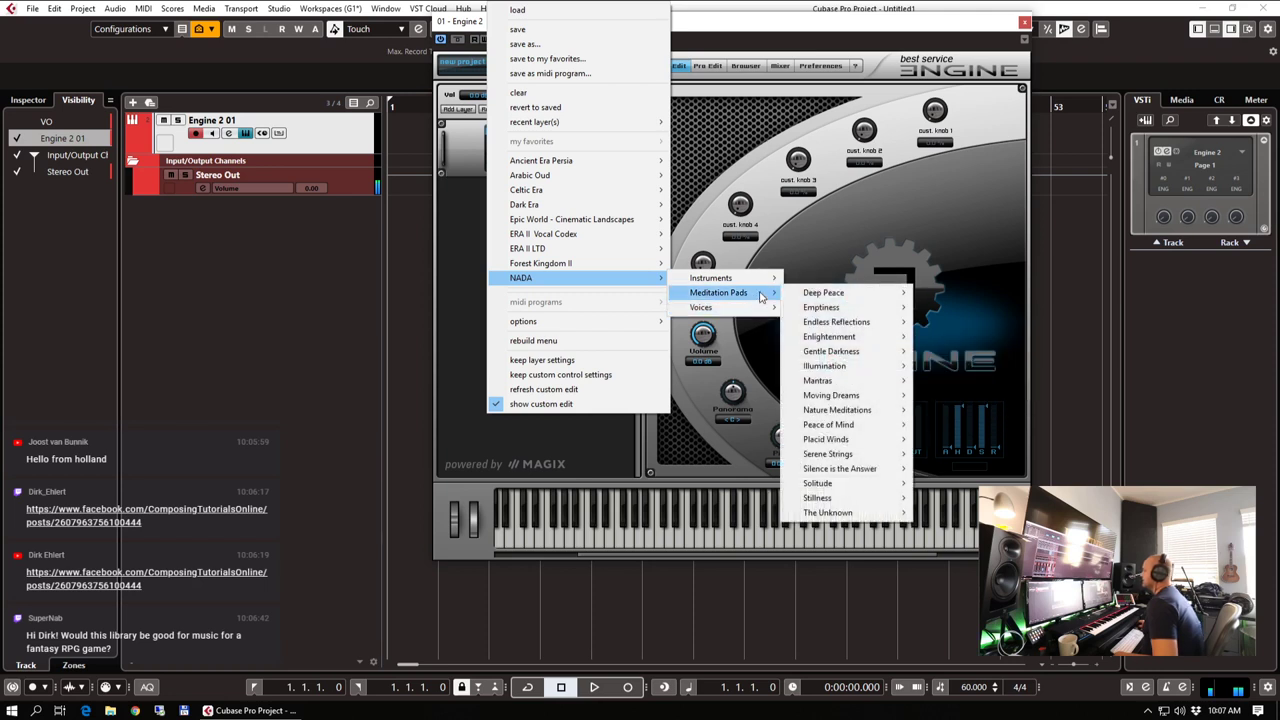
pyautogui.moveTo(838, 514)
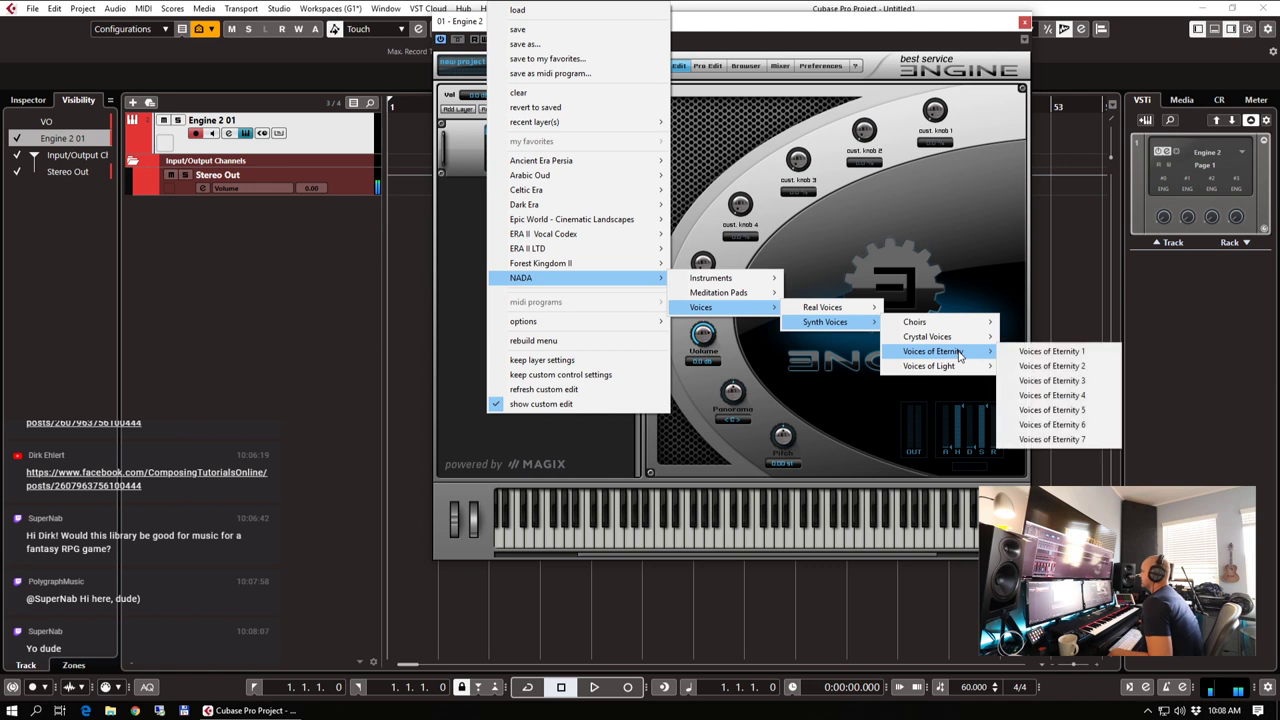
# Load the NADA meditation pad Deep Peace 01 and slightly adjust its piano level
pyautogui.moveTo(716, 280)
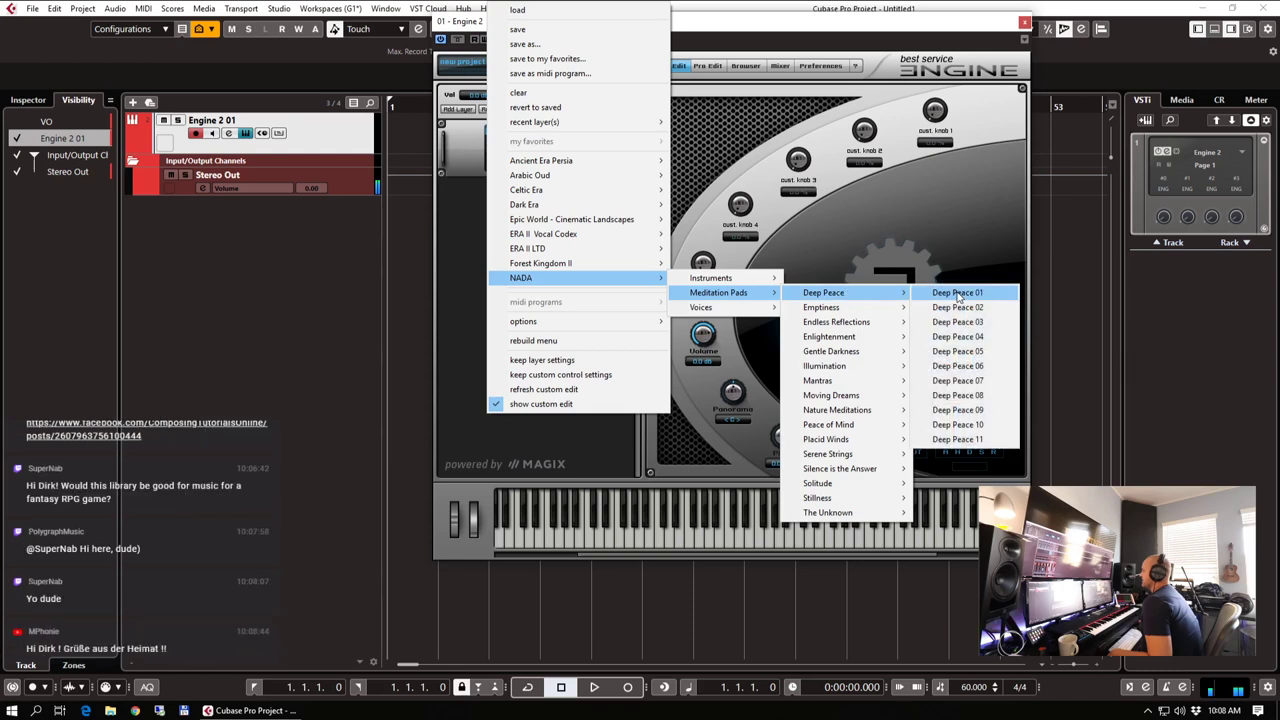
pyautogui.click(958, 293)
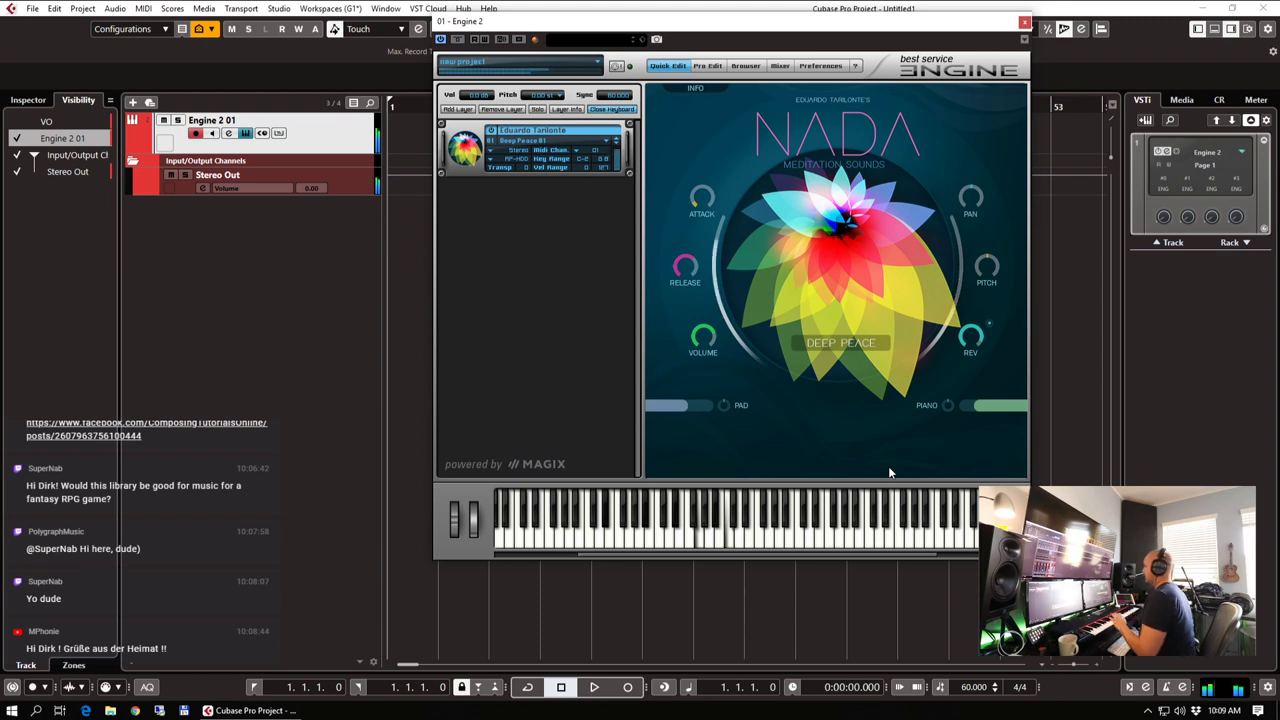
pyautogui.moveTo(970, 410)
pyautogui.moveTo(994, 408); pyautogui.dragTo(1000, 408)
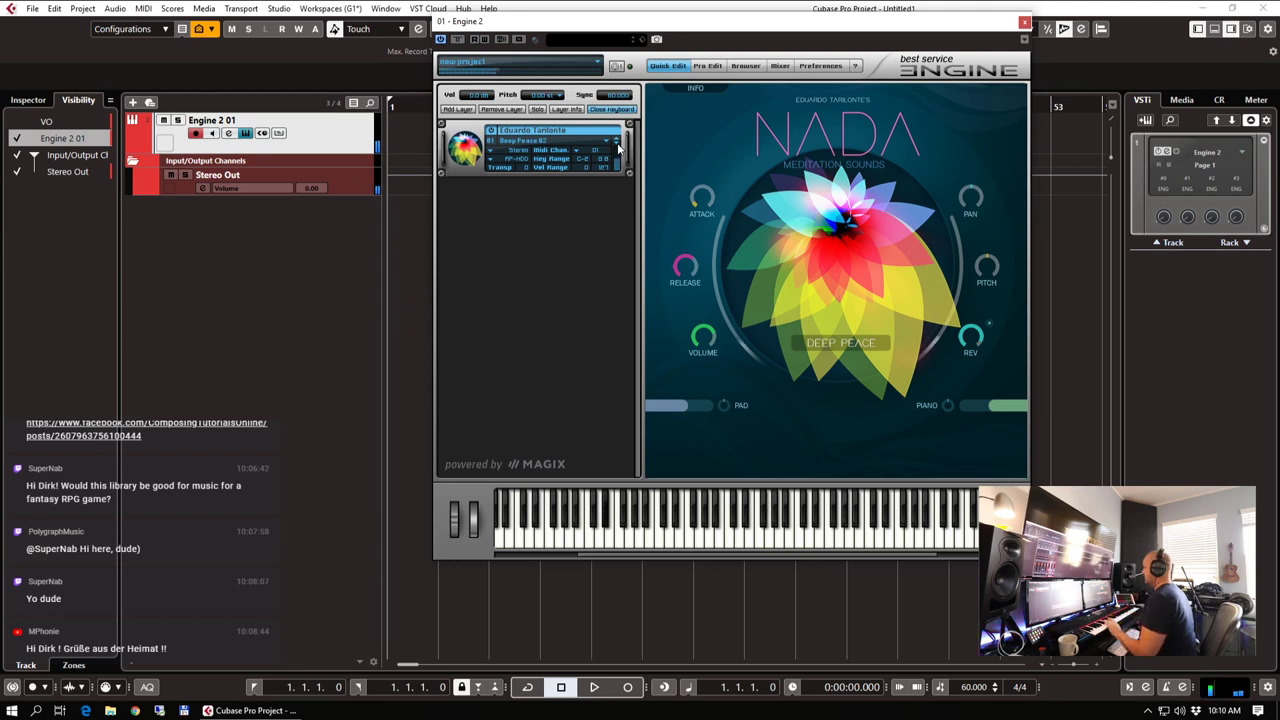
# Load the first Emptiness patch from NADA's meditation pads into the layer
pyautogui.click(533, 141)
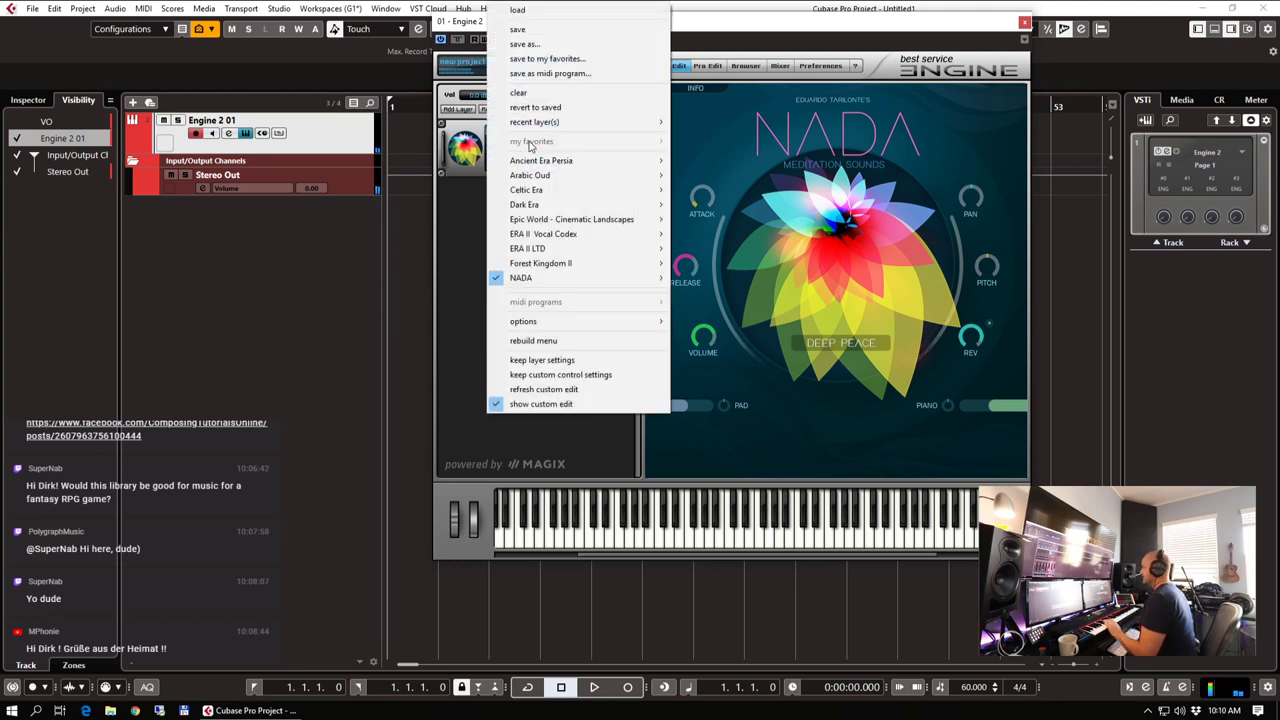
pyautogui.moveTo(629, 280)
pyautogui.moveTo(736, 300)
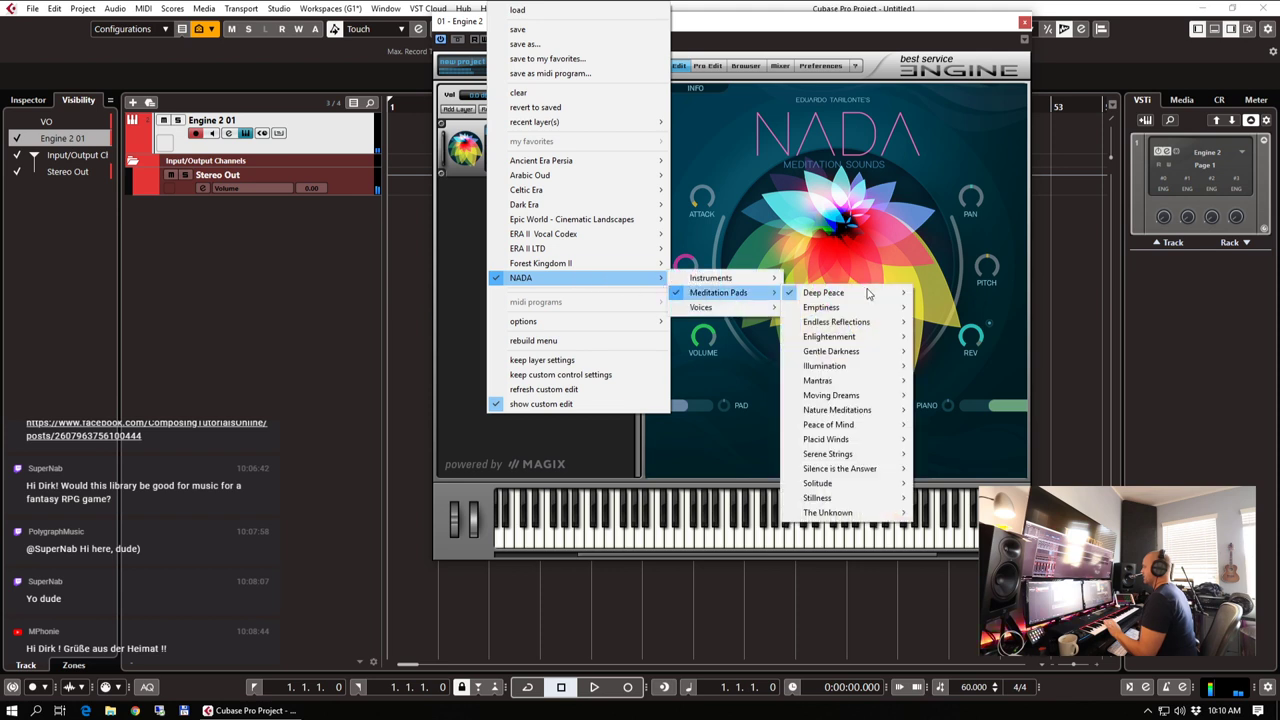
pyautogui.moveTo(866, 307)
pyautogui.click(955, 308)
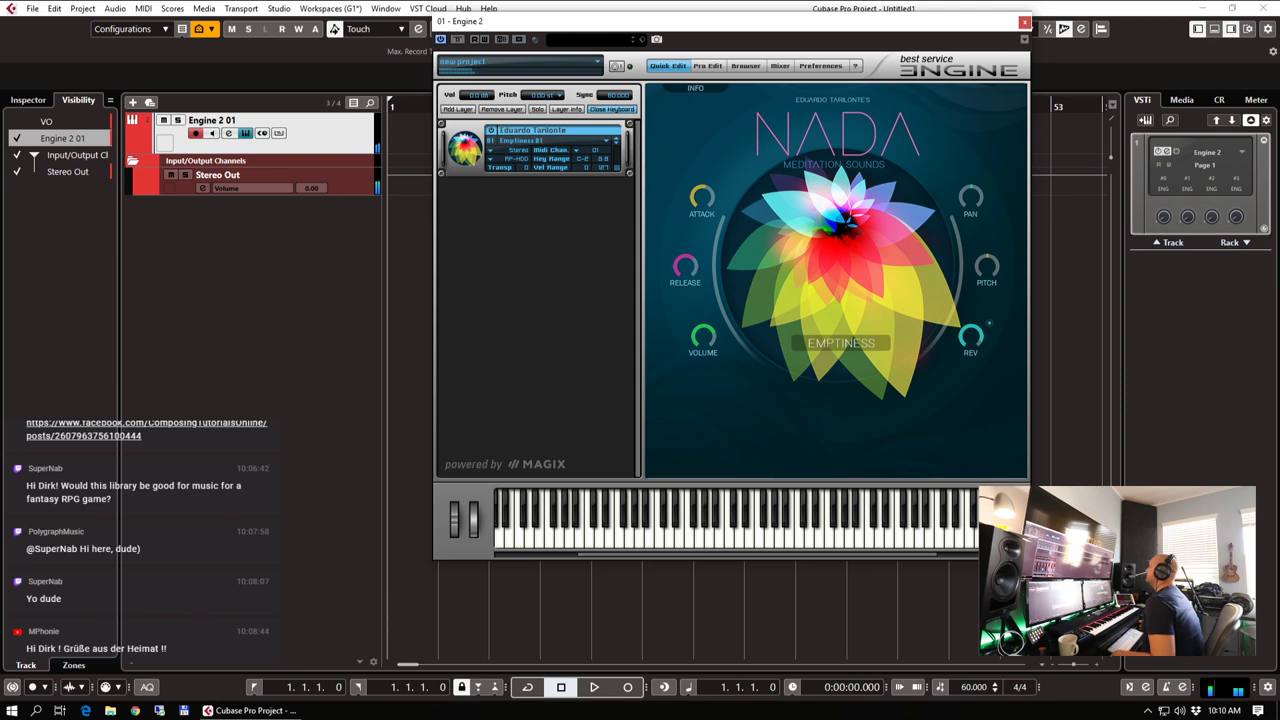
# Check the Engine 2 channel's pre-gain in the MixConsole with the instrument window moved aside, and close the mixer
pyautogui.press('F3')
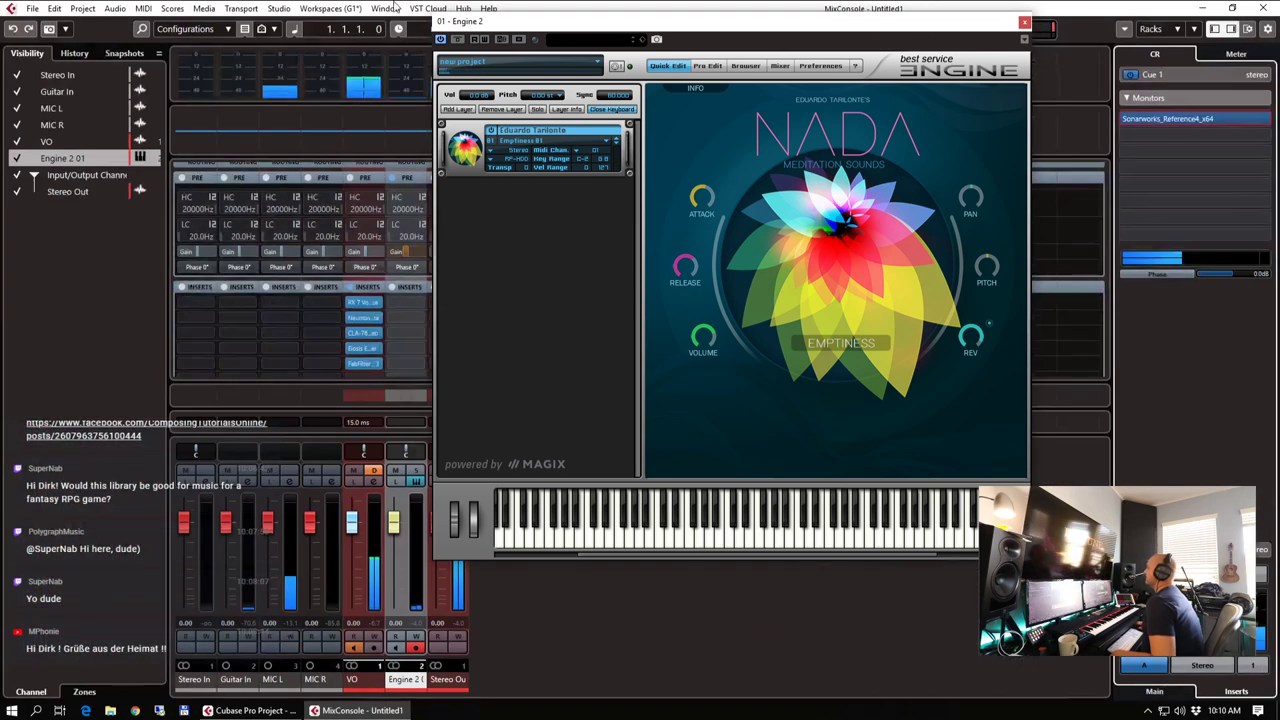
pyautogui.moveTo(688, 24); pyautogui.dragTo(1279, 36)
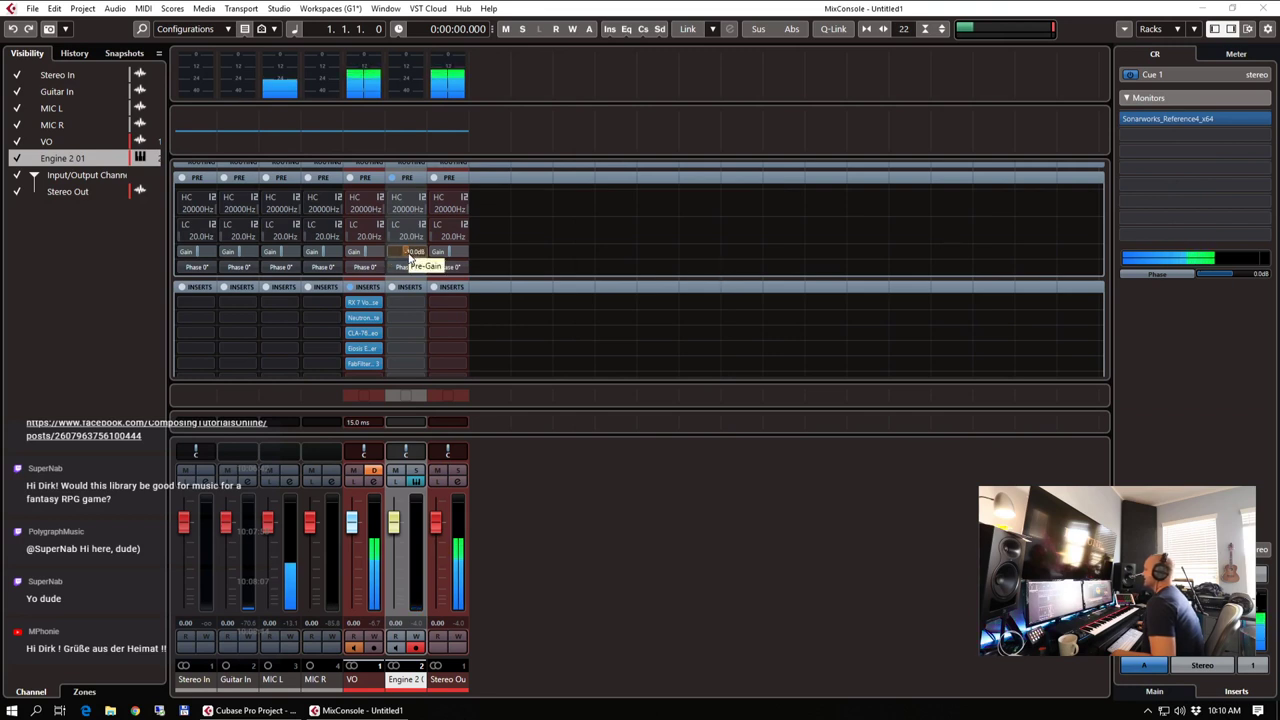
pyautogui.moveTo(800, 8); pyautogui.dragTo(911, 85)
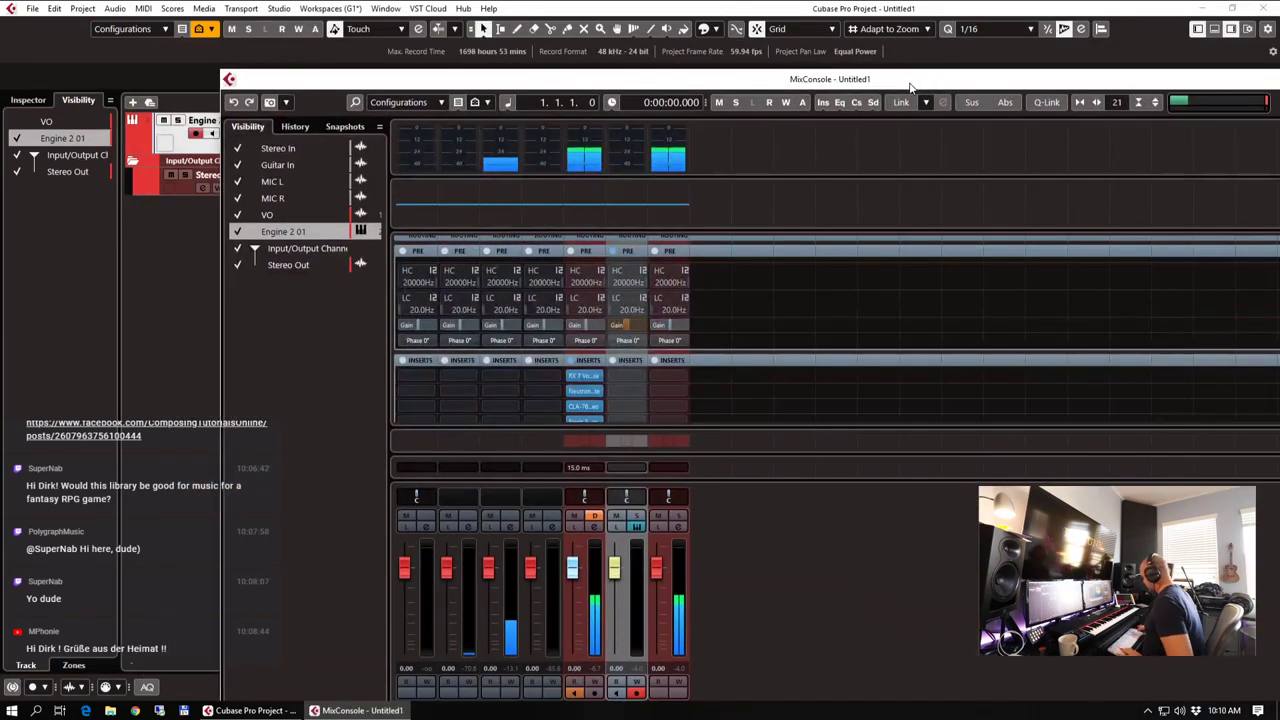
pyautogui.hotkey('alt', '1')
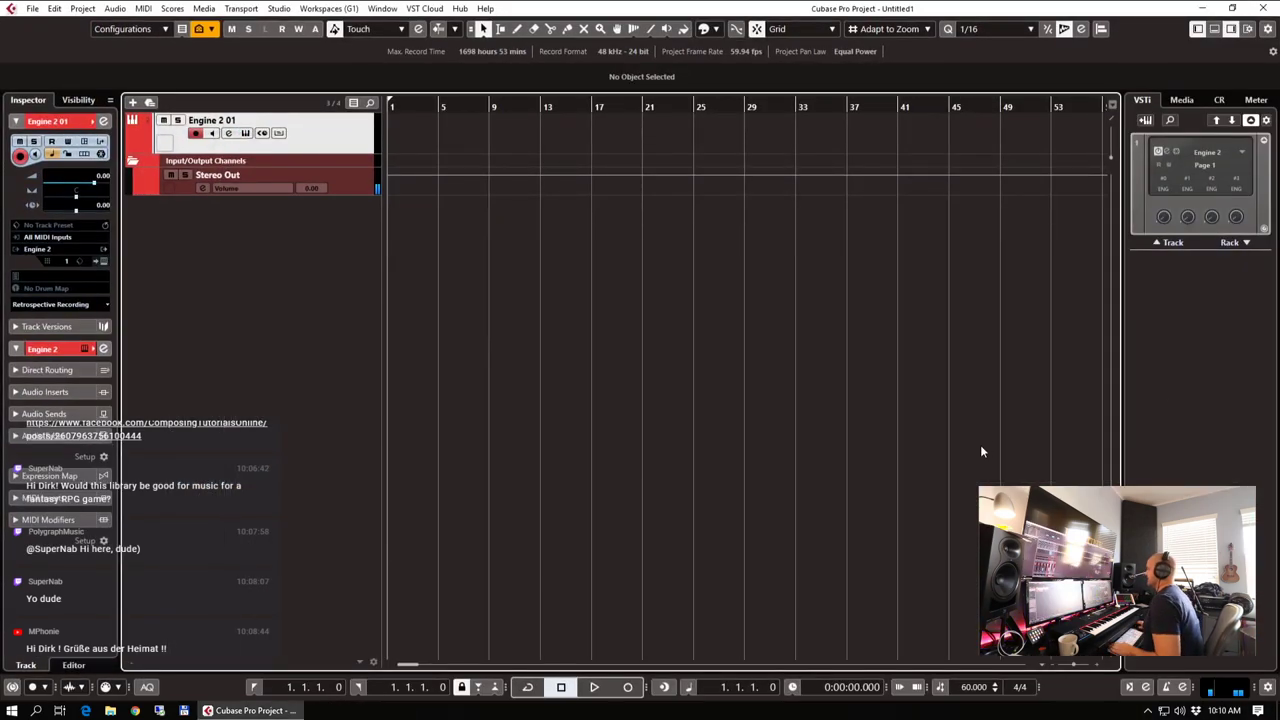
pyautogui.press('F3')
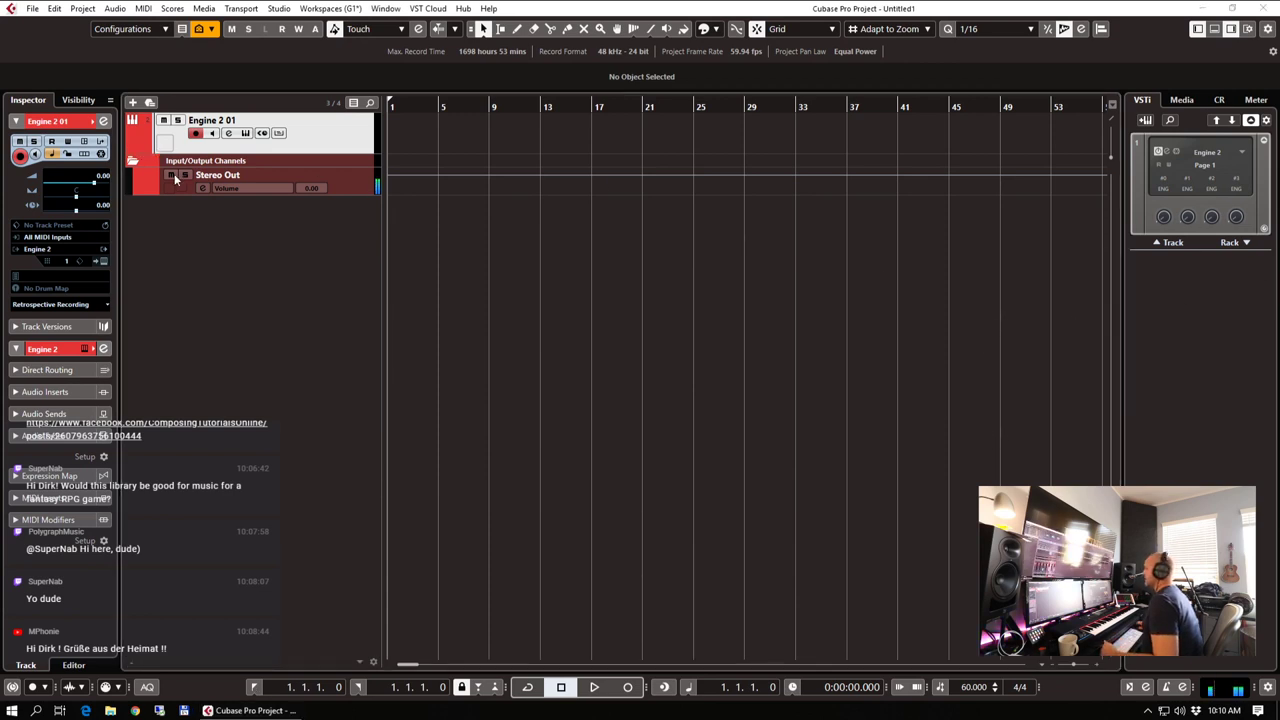
# Bring the Engine 2 instrument window back and place it centrally over the project
pyautogui.click(247, 136)
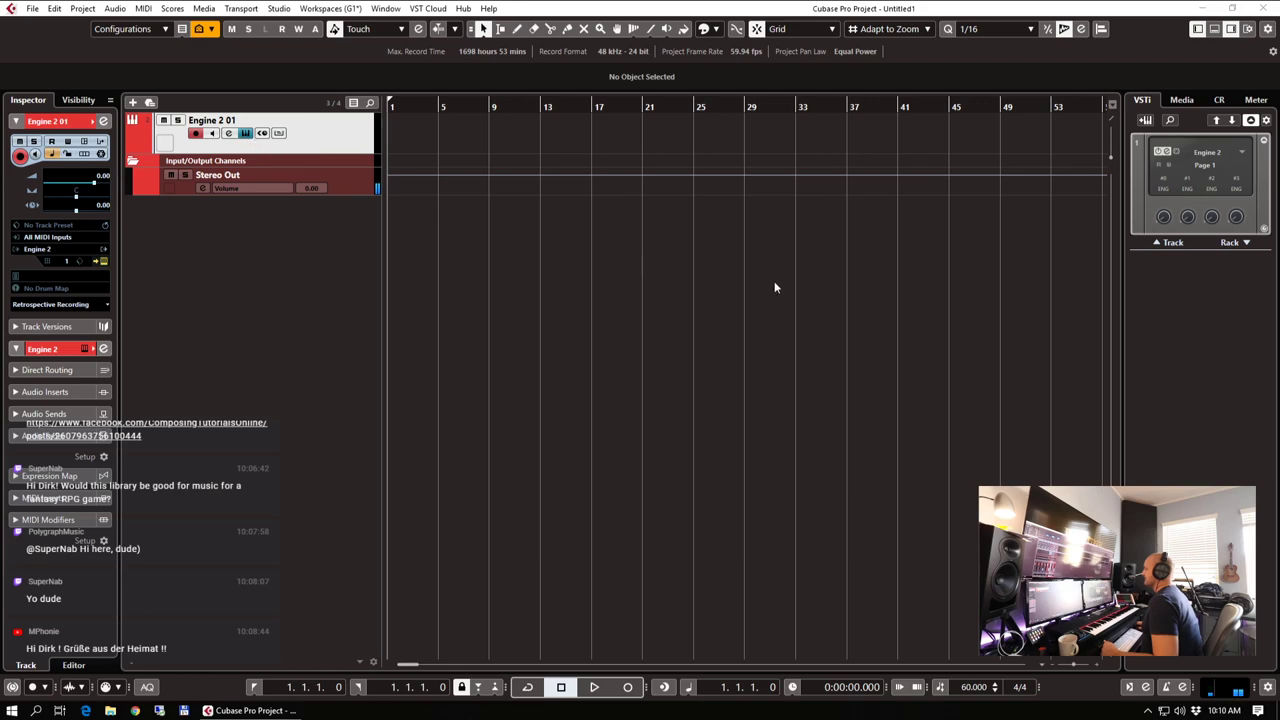
pyautogui.moveTo(1279, 112); pyautogui.dragTo(625, 42)
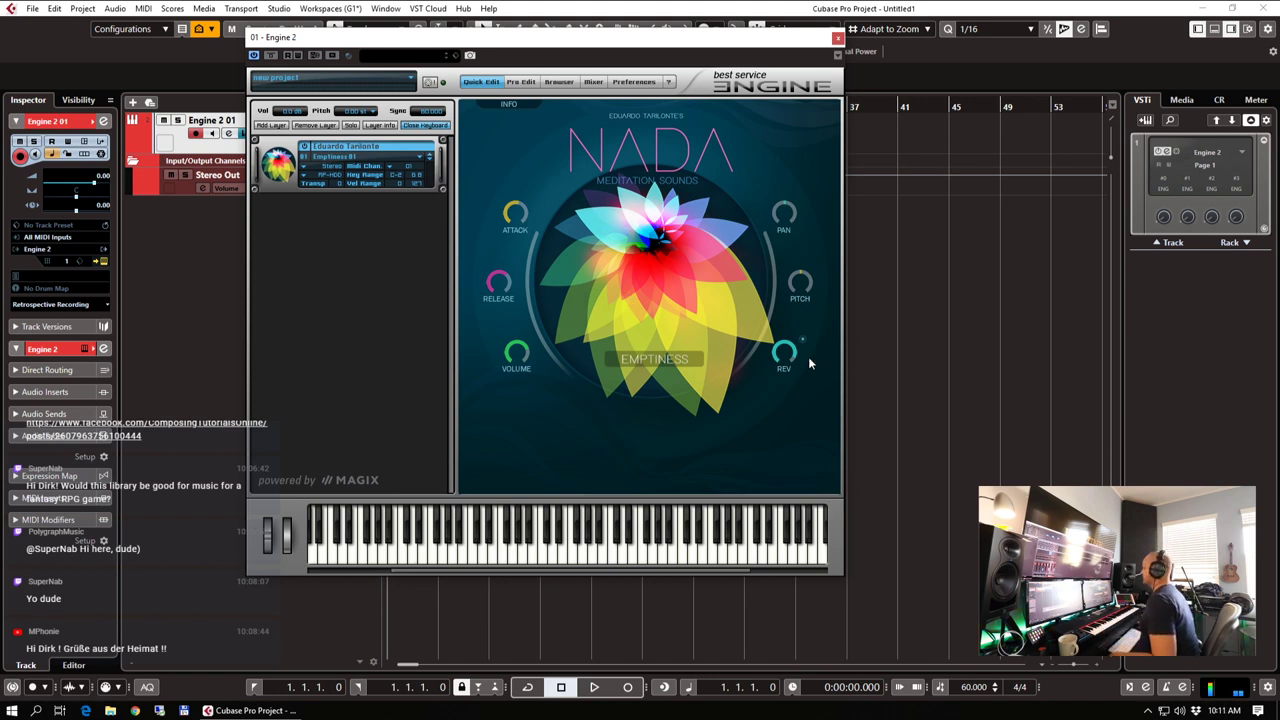
pyautogui.moveTo(720, 43); pyautogui.dragTo(840, 46)
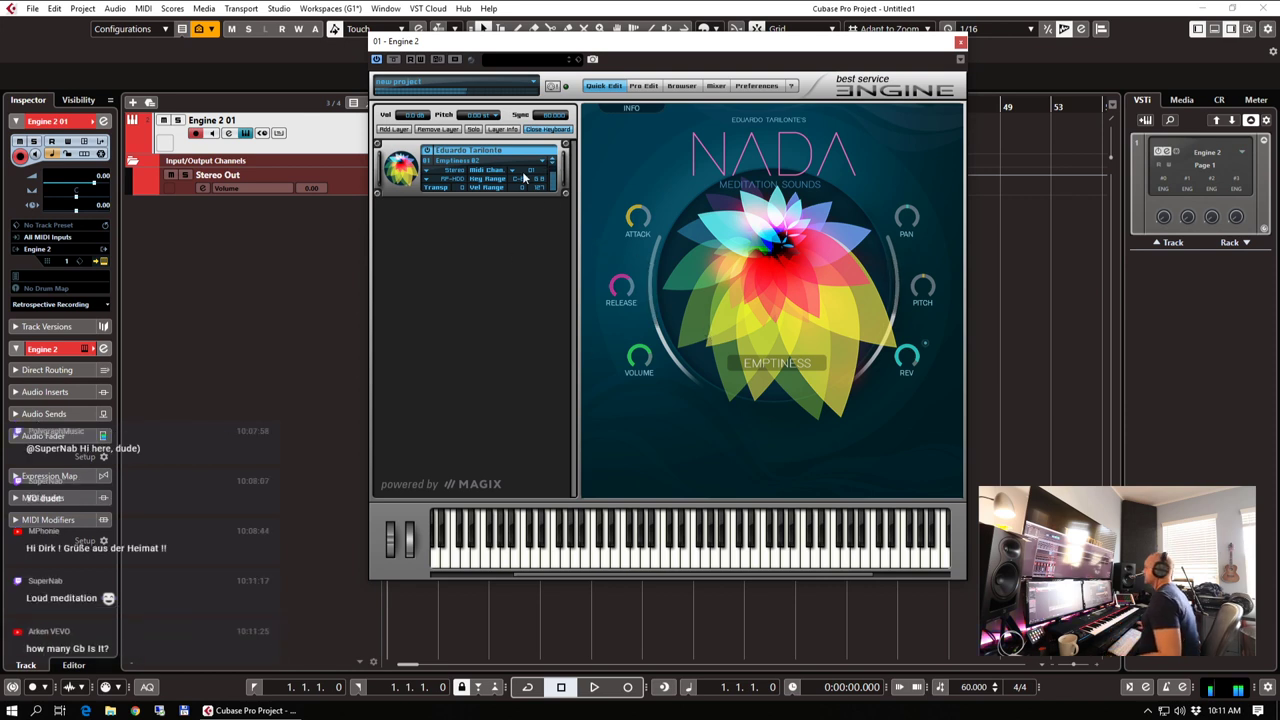
# Load the meditation pad Endless Reflections 01 and advance to the next patch, Endless Reflections 02
pyautogui.click(518, 165)
pyautogui.moveTo(547, 279)
pyautogui.moveTo(665, 292)
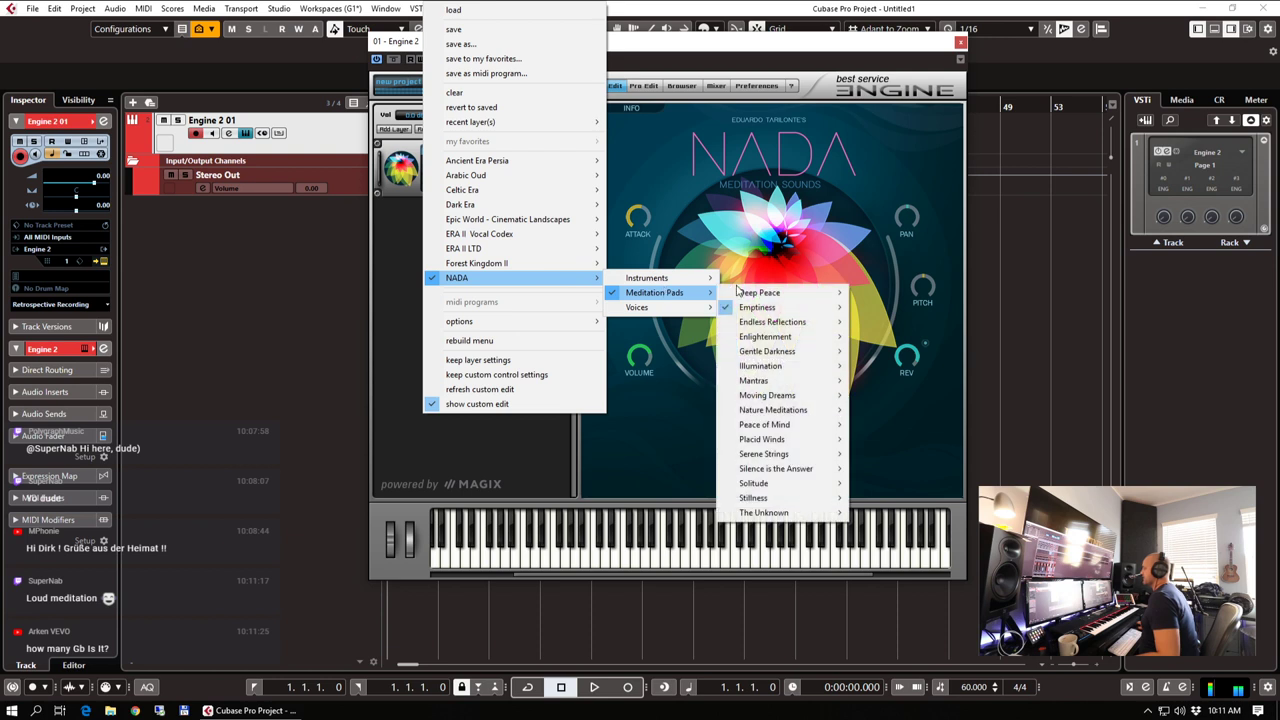
pyautogui.moveTo(791, 324)
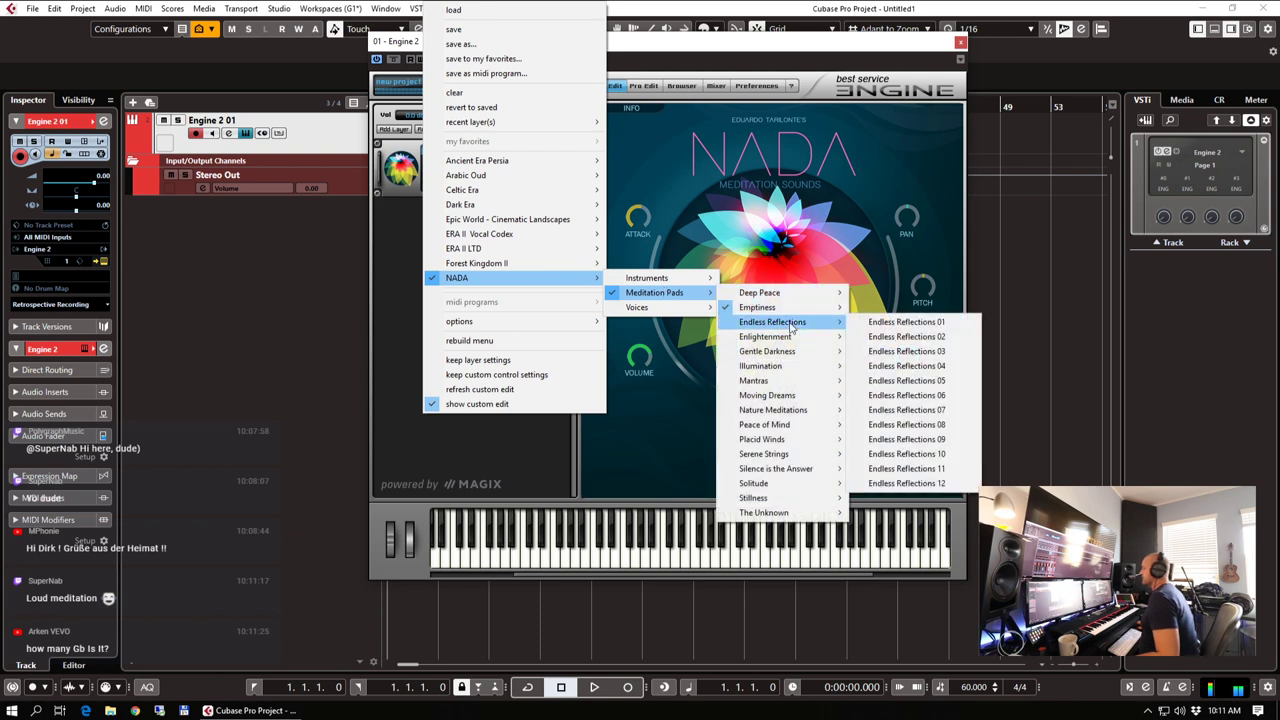
pyautogui.click(877, 325)
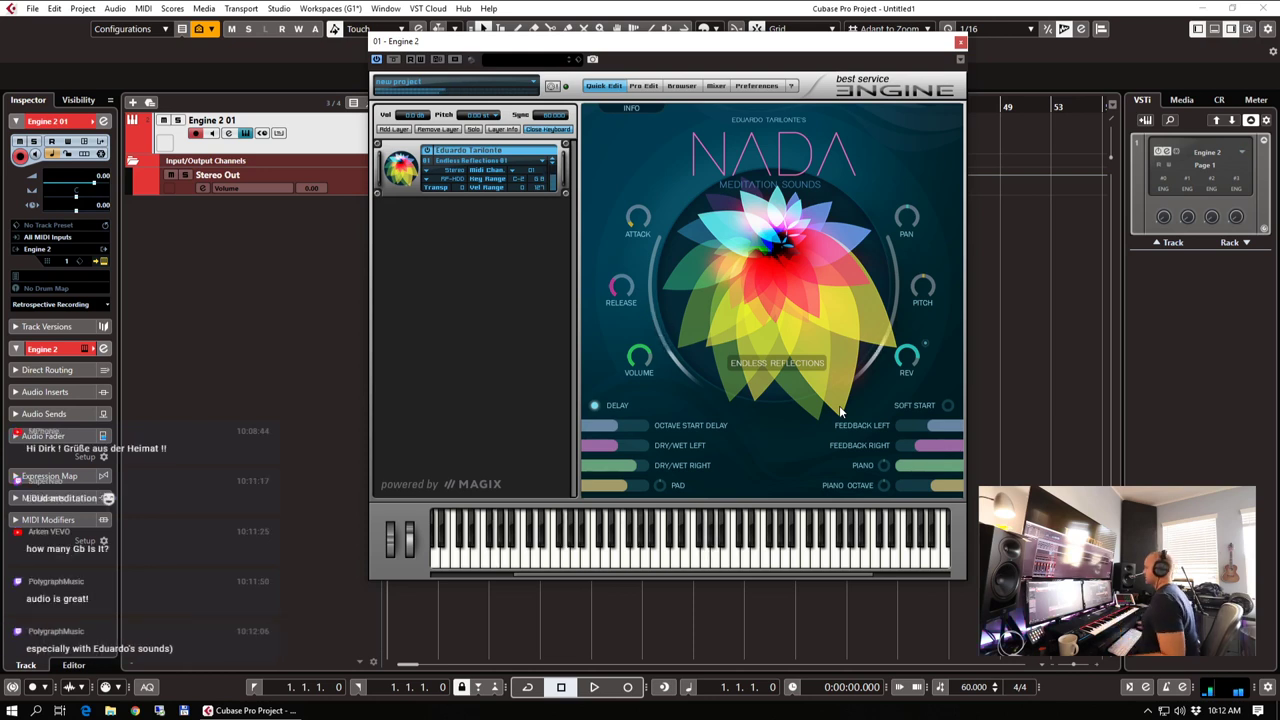
pyautogui.click(553, 166)
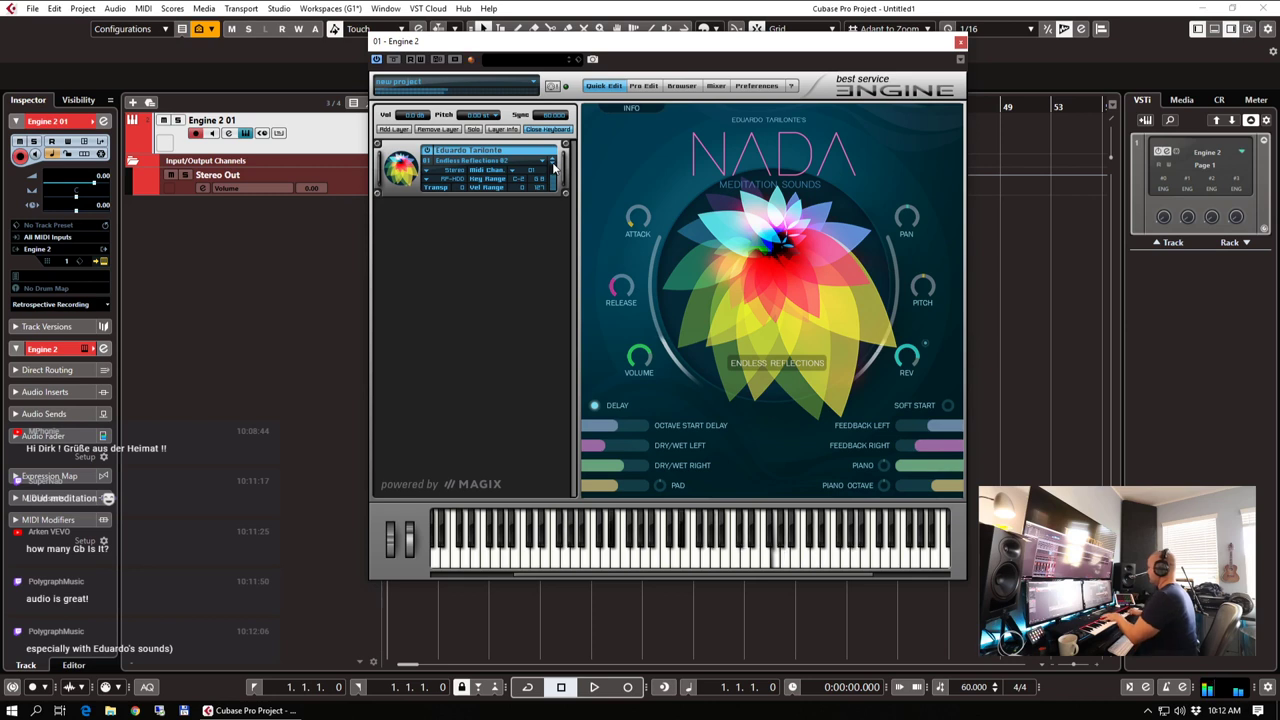
# Load the meditation pad Illumination 1 from the NADA library into the layer
pyautogui.click(476, 161)
pyautogui.moveTo(521, 280)
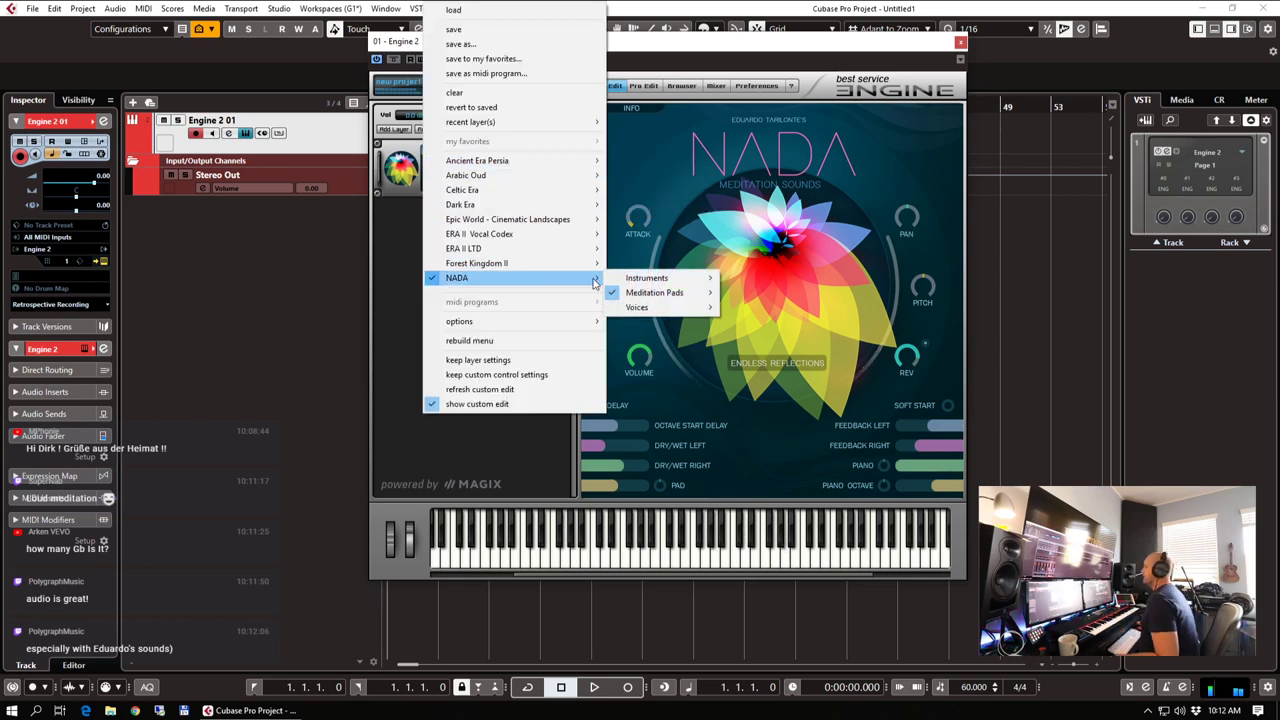
pyautogui.moveTo(655, 292)
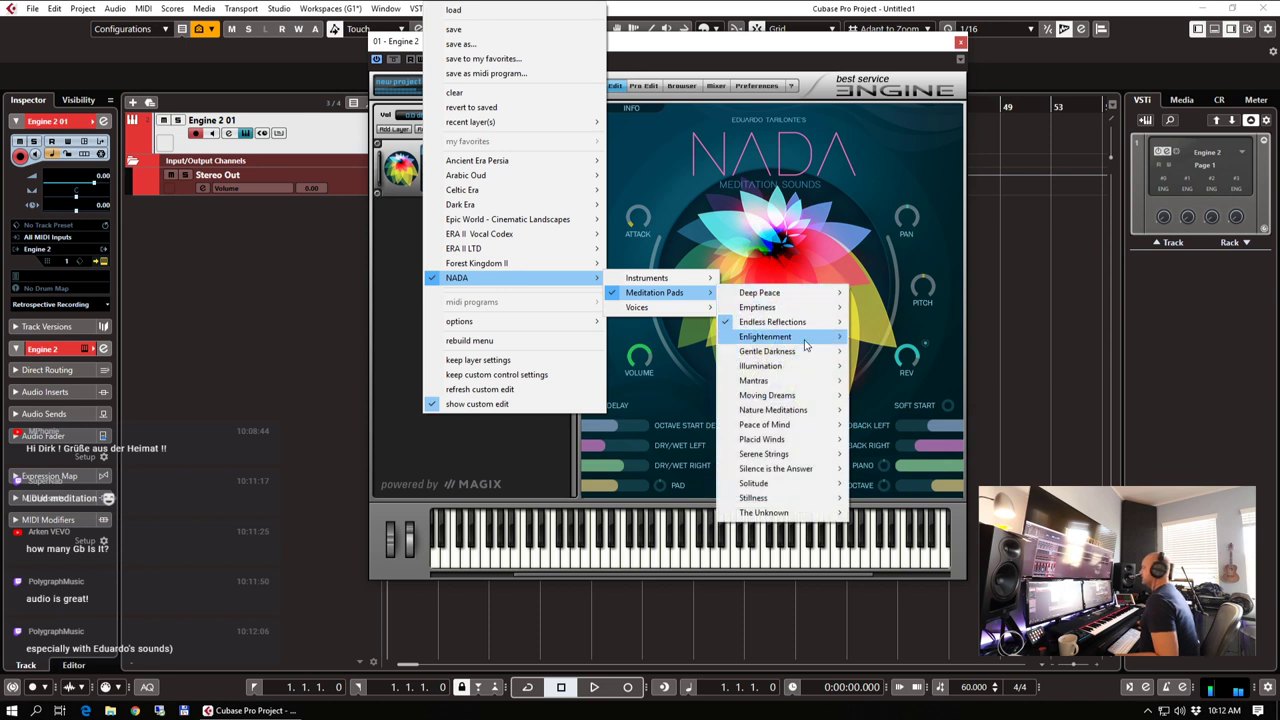
pyautogui.moveTo(800, 366)
pyautogui.click(904, 367)
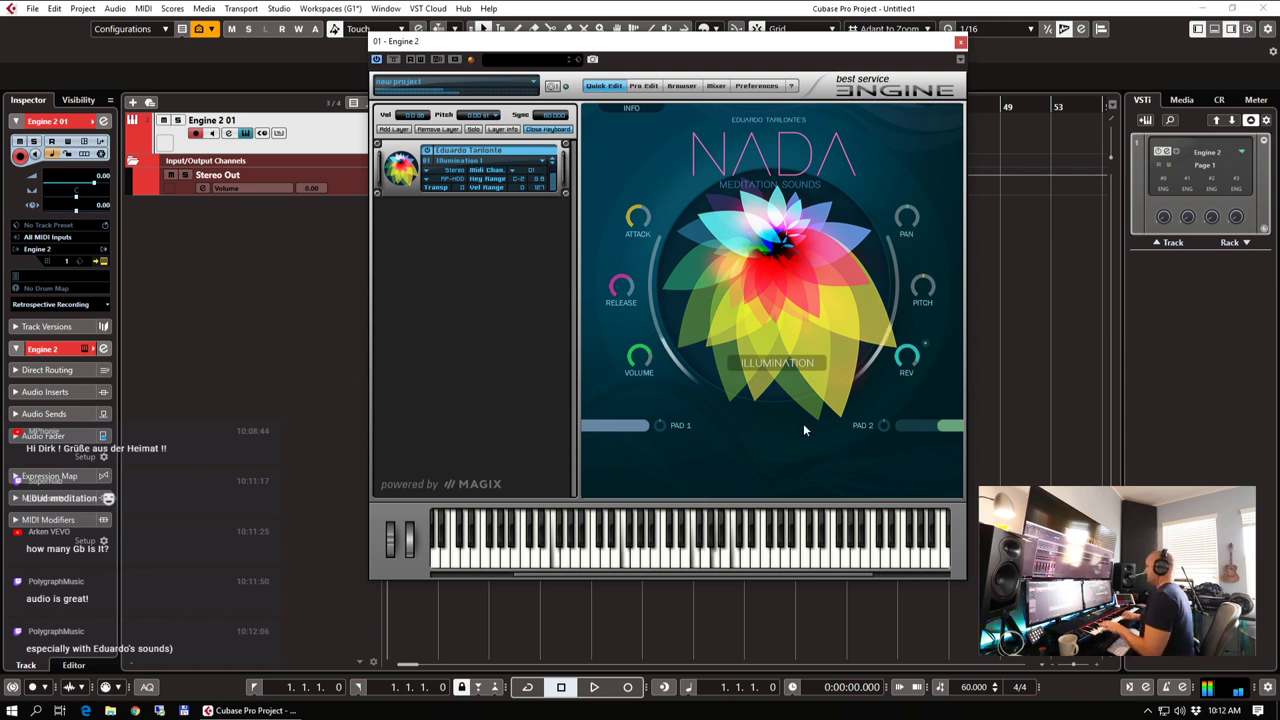
# Examine the controller assignment options of Illumination 1's Pad 1 slider, including the available MIDI controller number ranges
pyautogui.rightClick(658, 425)
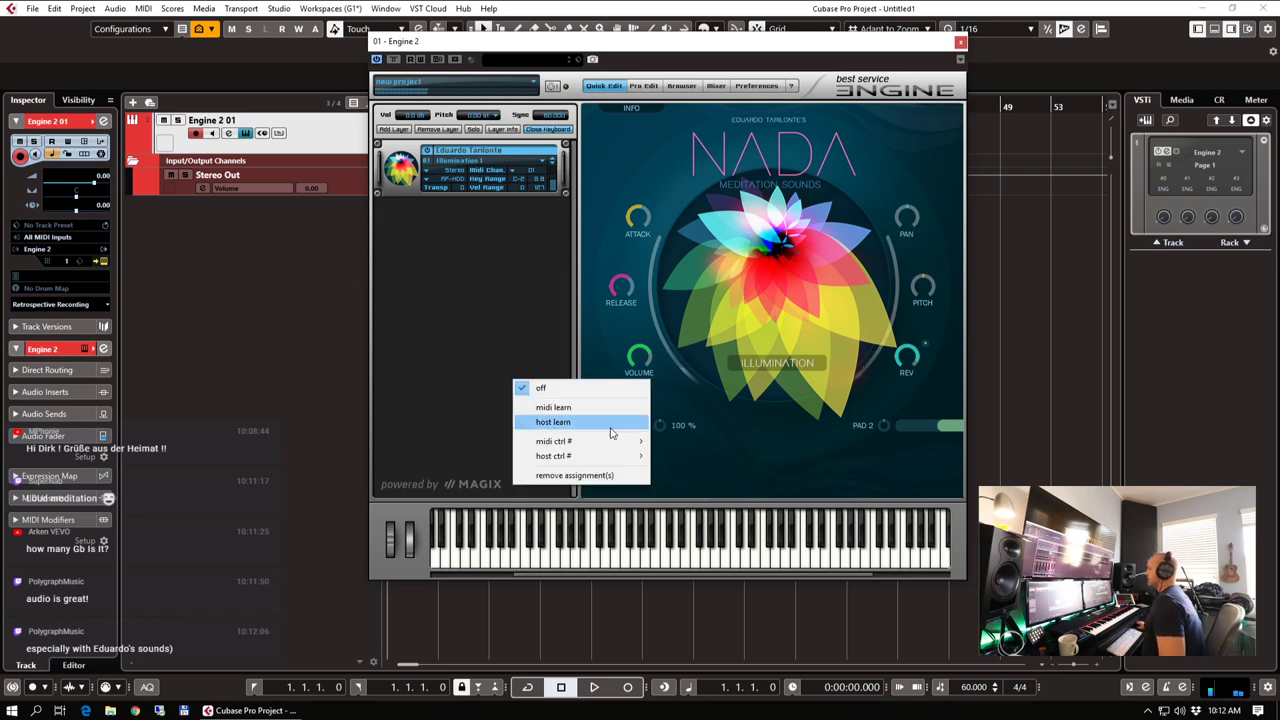
pyautogui.click(716, 462)
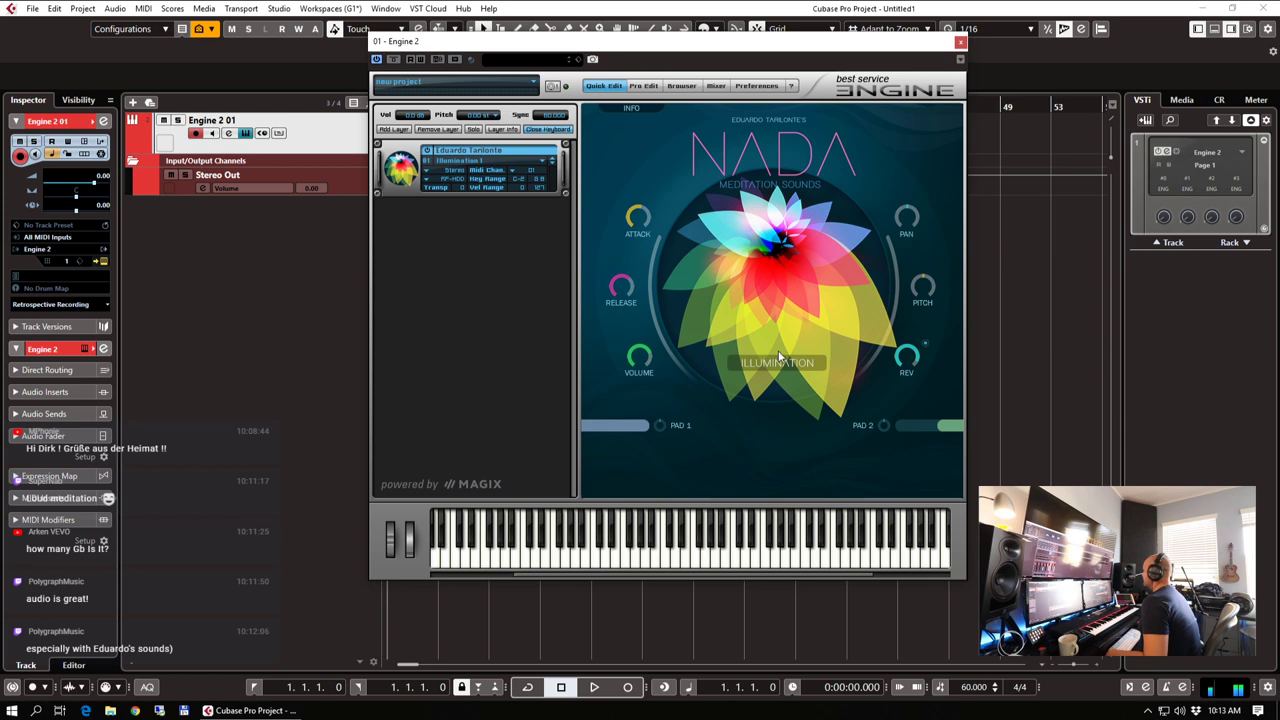
pyautogui.moveTo(635, 428)
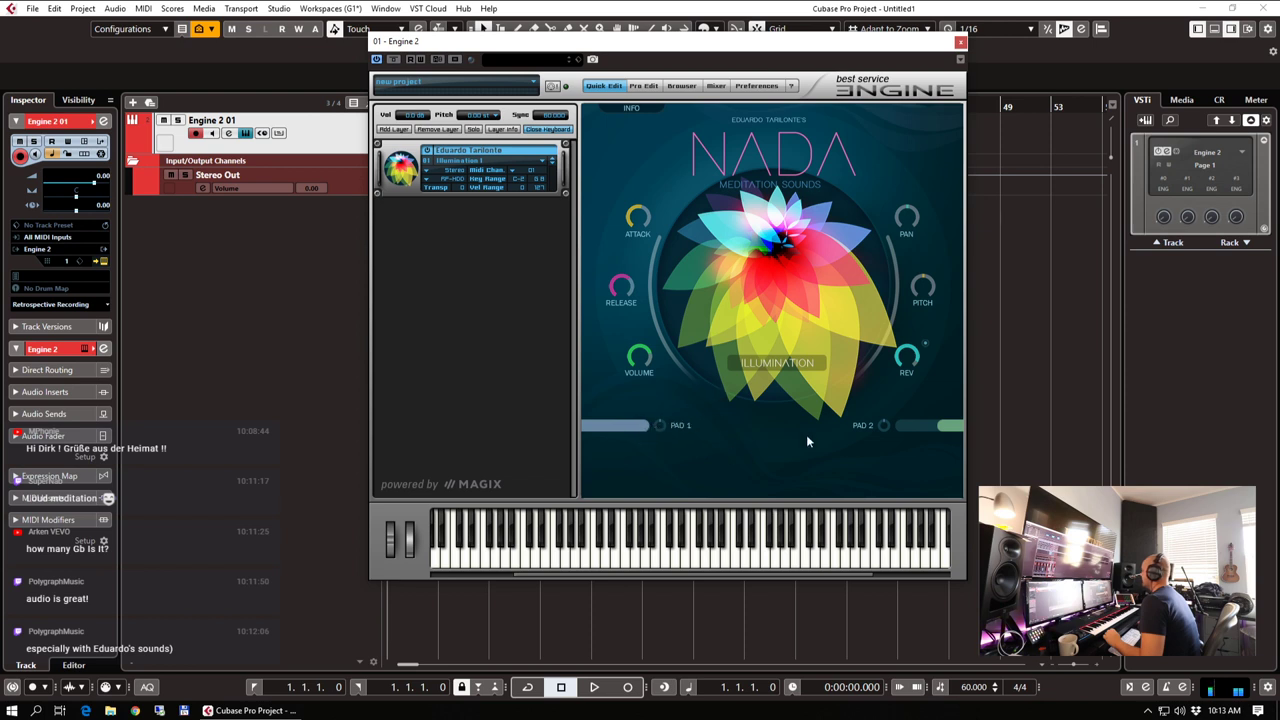
pyautogui.rightClick(621, 425)
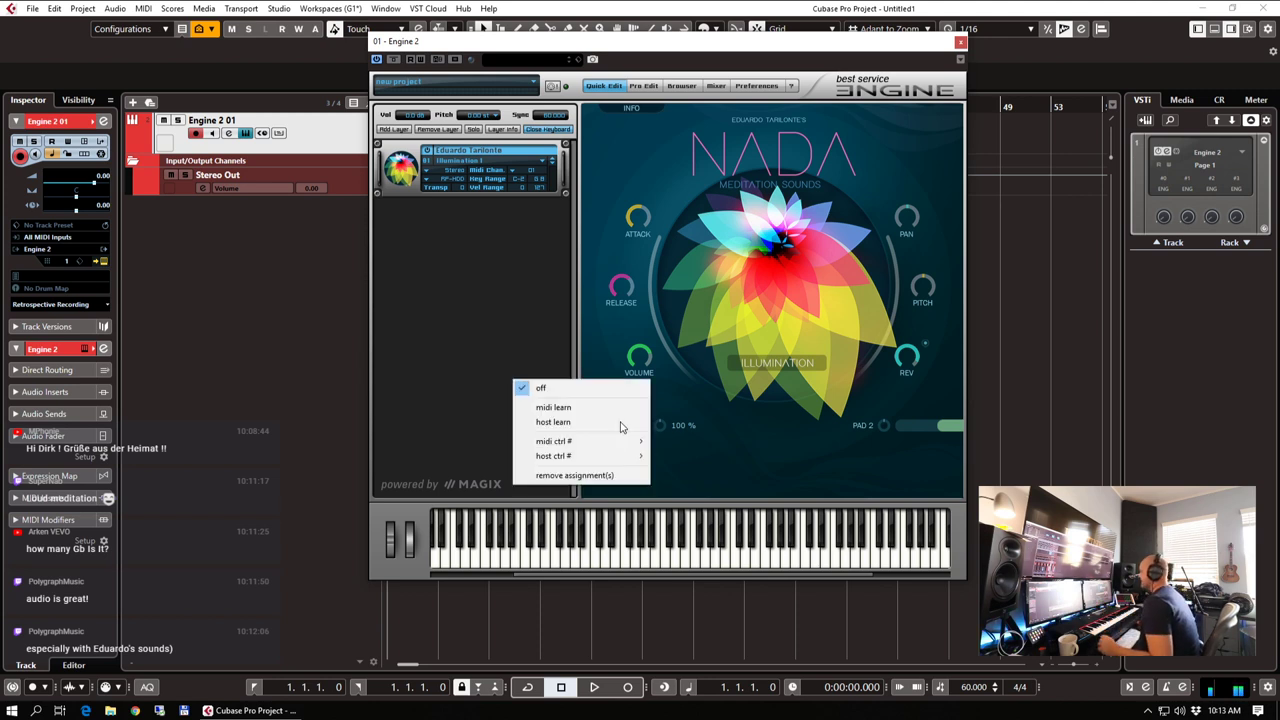
pyautogui.click(735, 415)
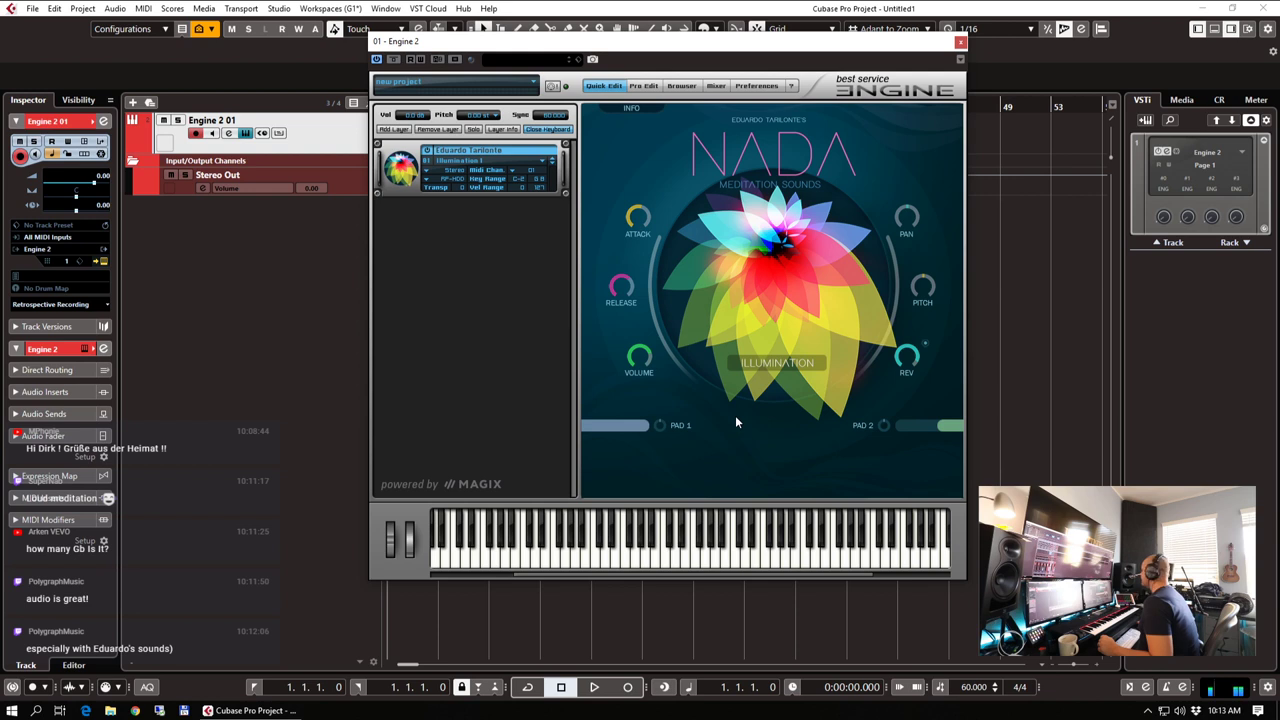
pyautogui.rightClick(621, 428)
pyautogui.moveTo(609, 441)
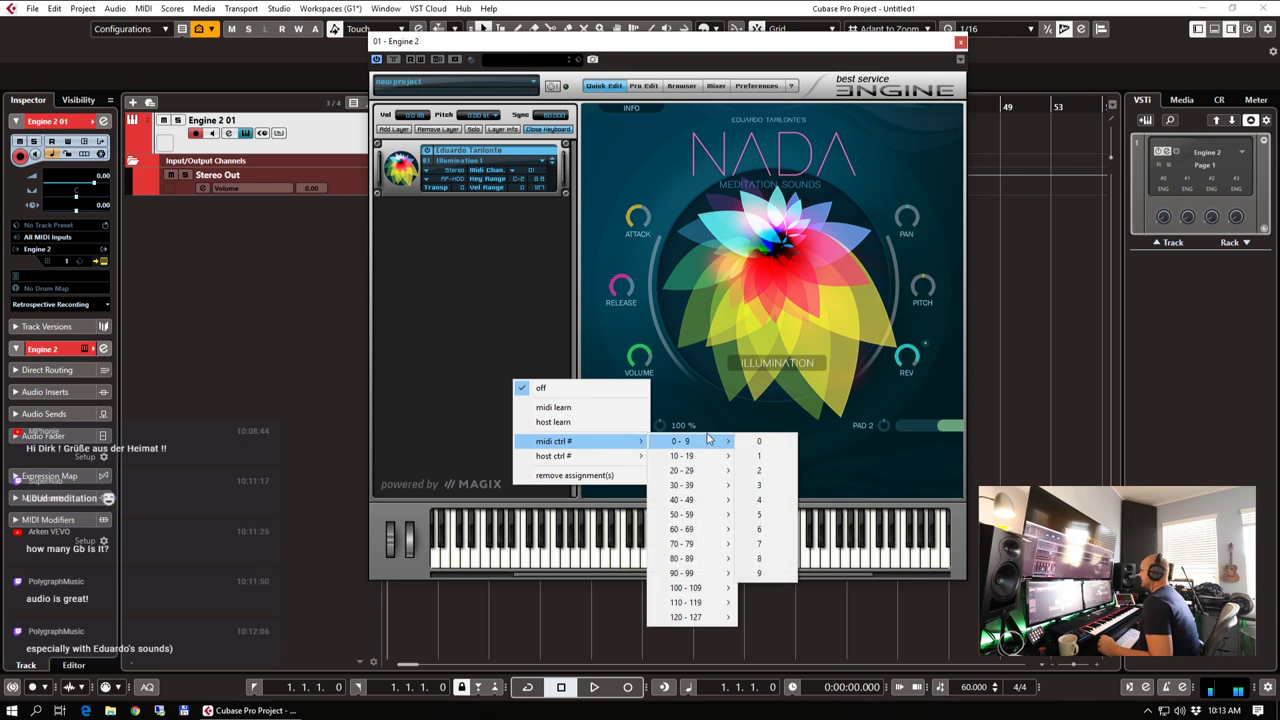
pyautogui.click(781, 420)
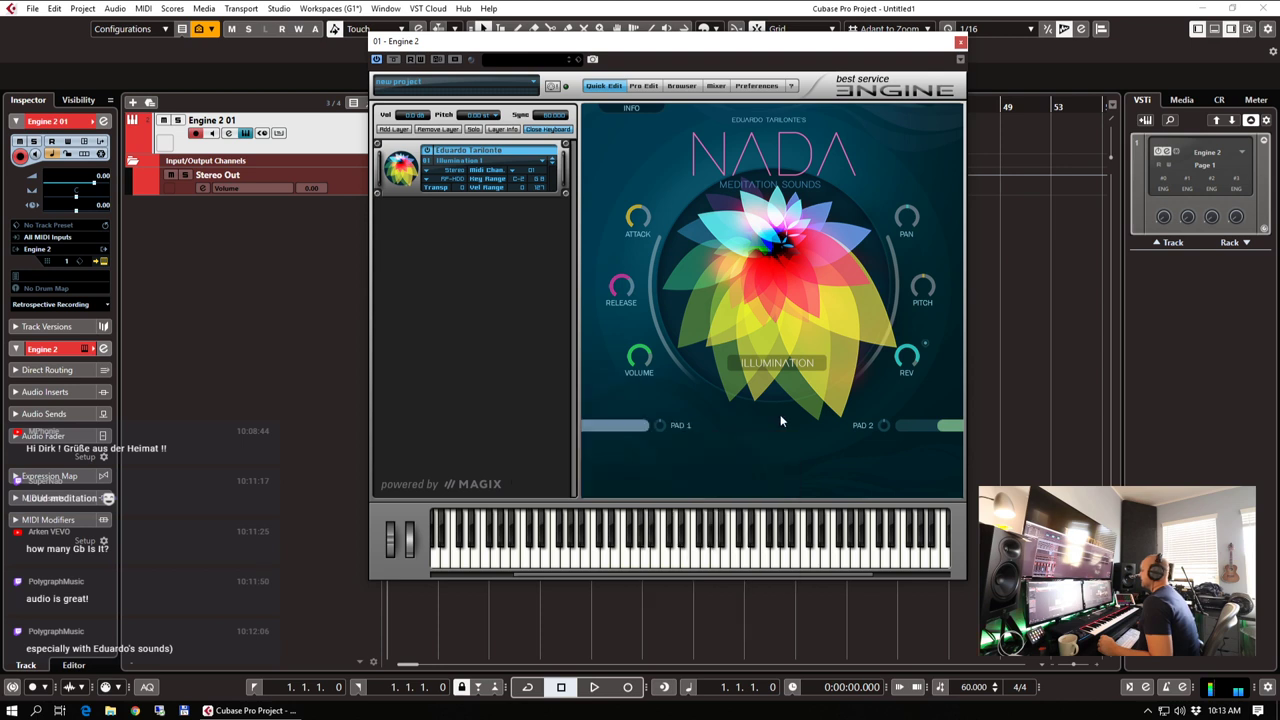
# Assign Illumination 1's Pad 1 and Pad 2 sliders to hardware controllers with MIDI learn
pyautogui.rightClick(620, 428)
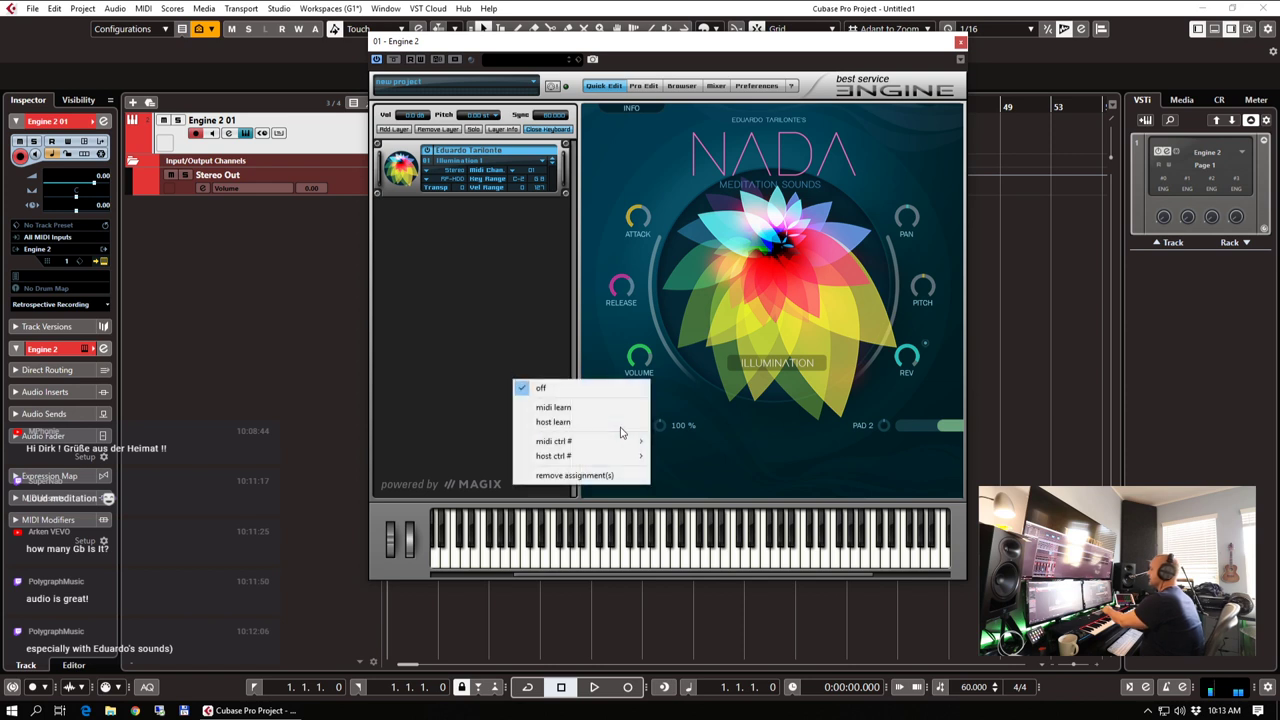
pyautogui.moveTo(630, 447)
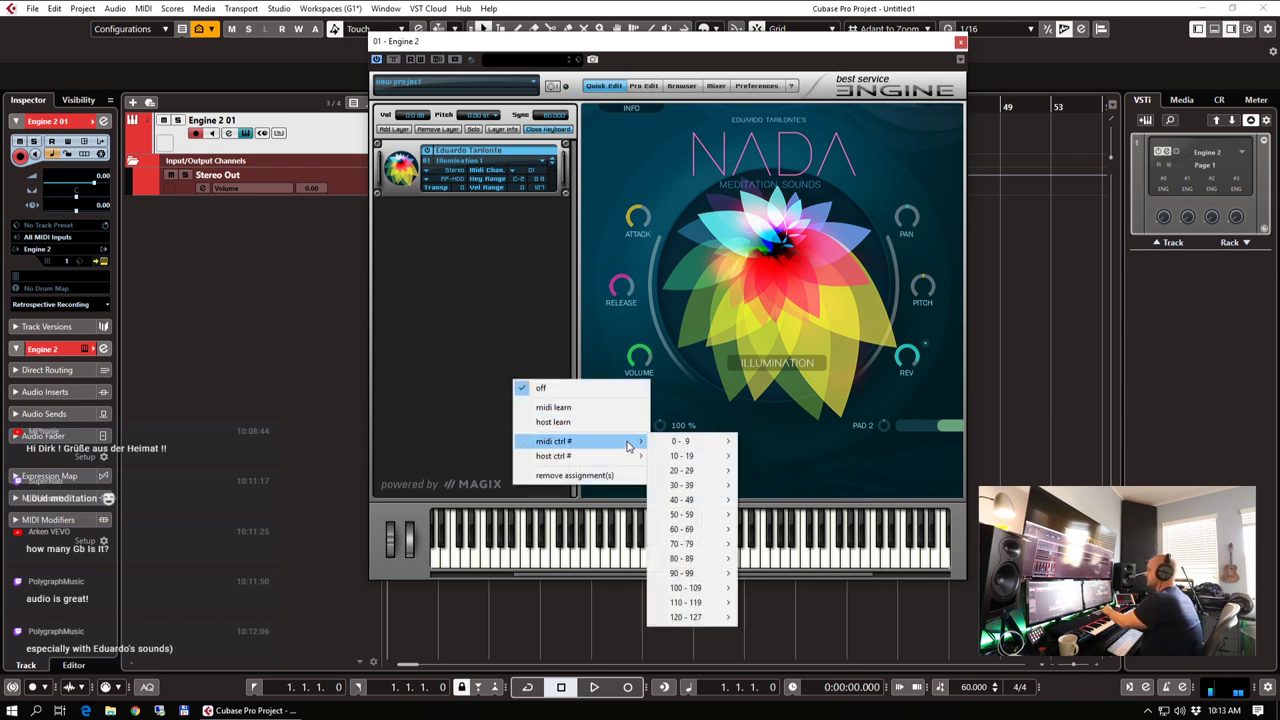
pyautogui.click(608, 408)
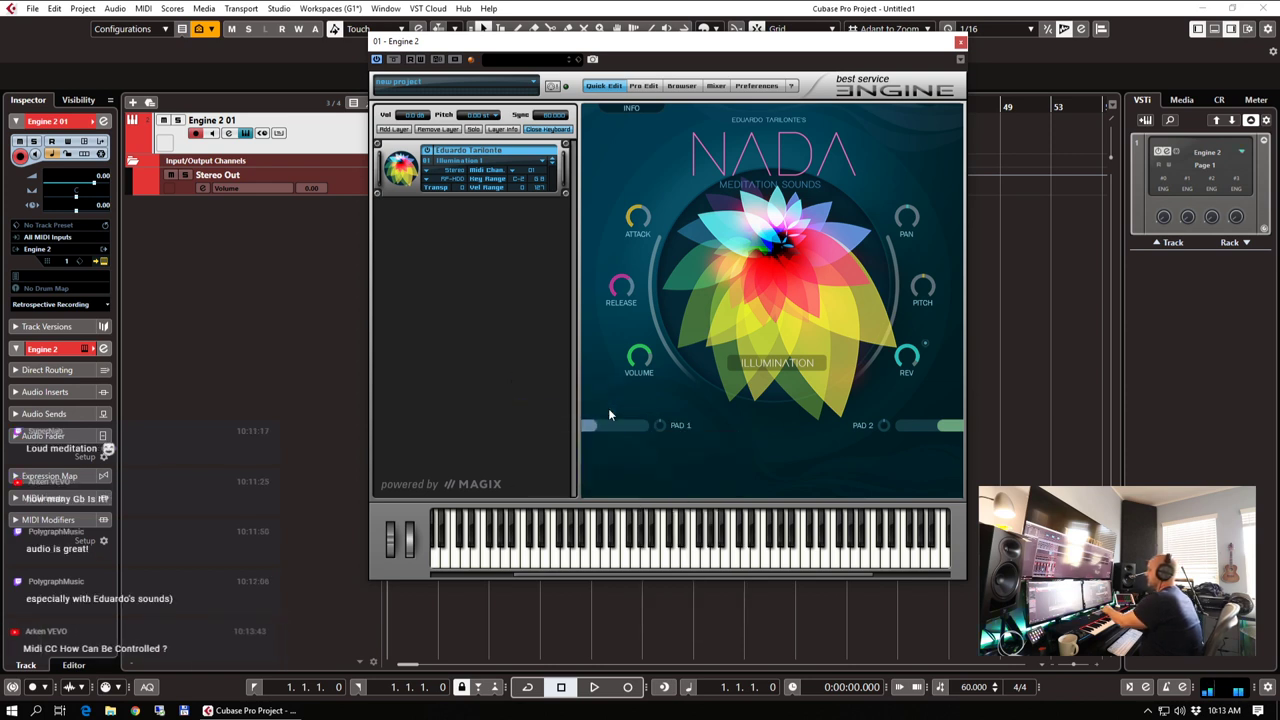
pyautogui.rightClick(922, 426)
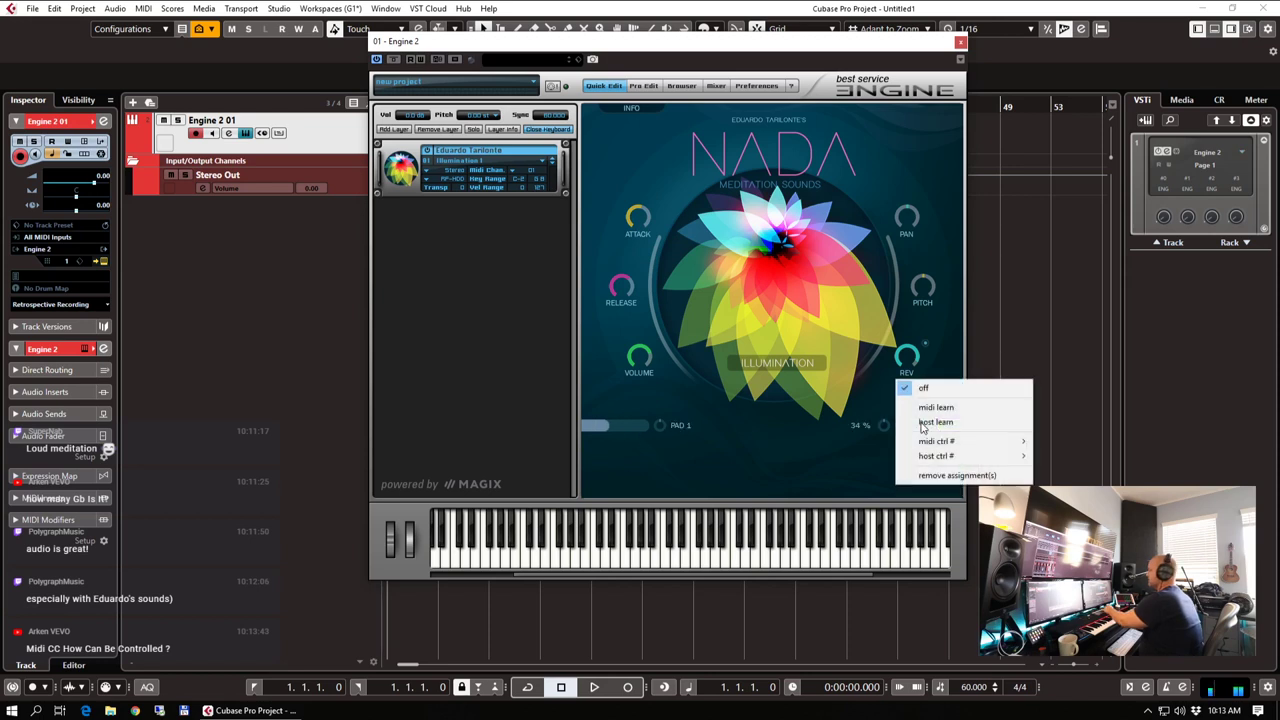
pyautogui.click(938, 409)
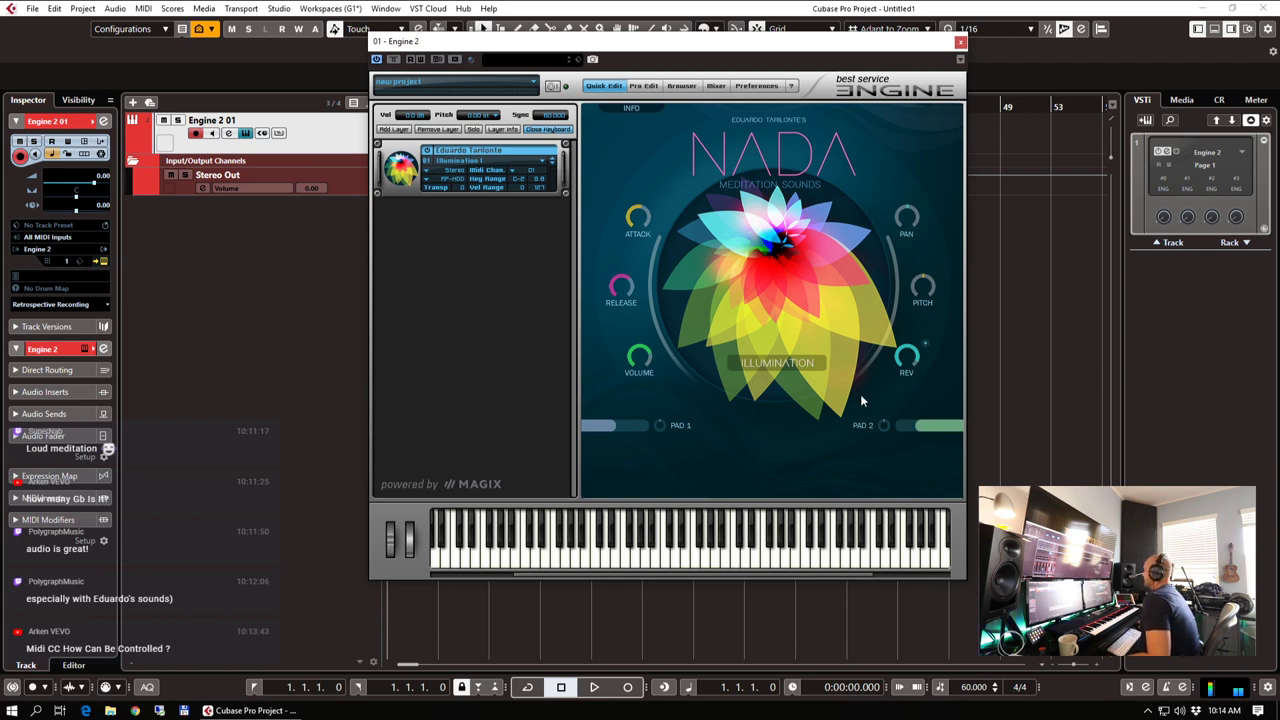
# Load the meditation pad Mantra 1 from the NADA library into the layer
pyautogui.click(484, 168)
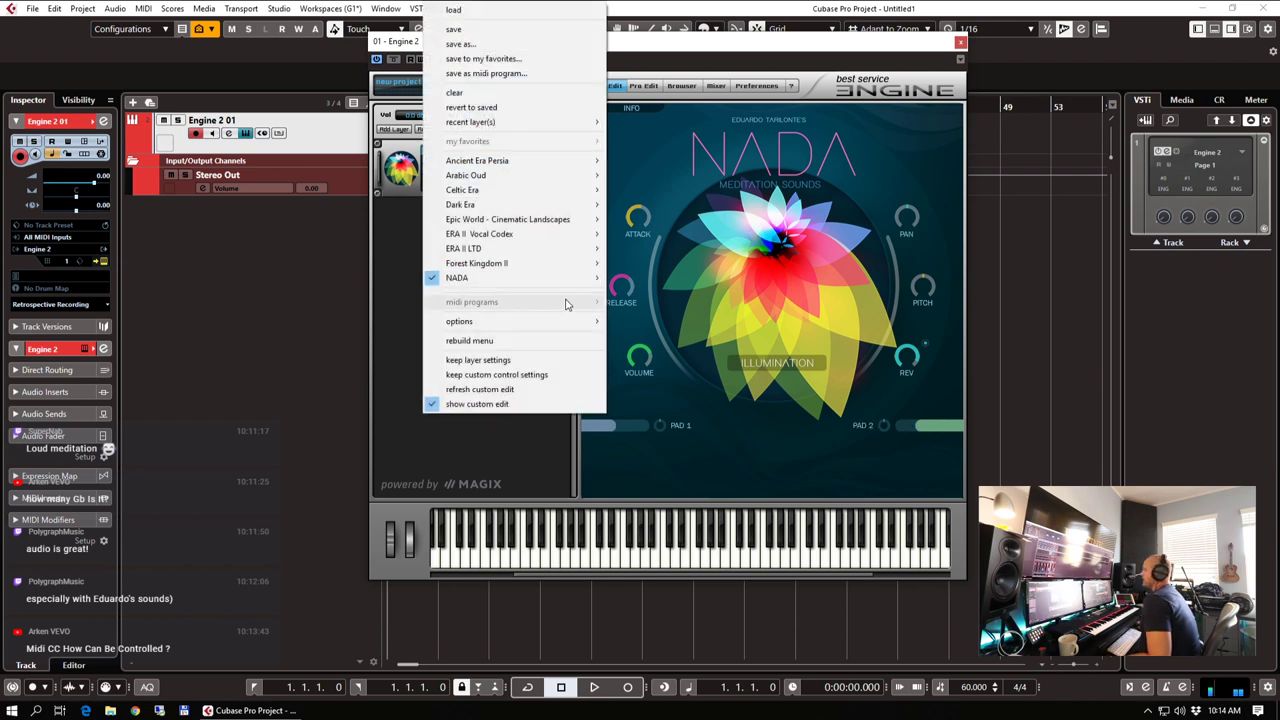
pyautogui.moveTo(555, 283)
pyautogui.moveTo(665, 295)
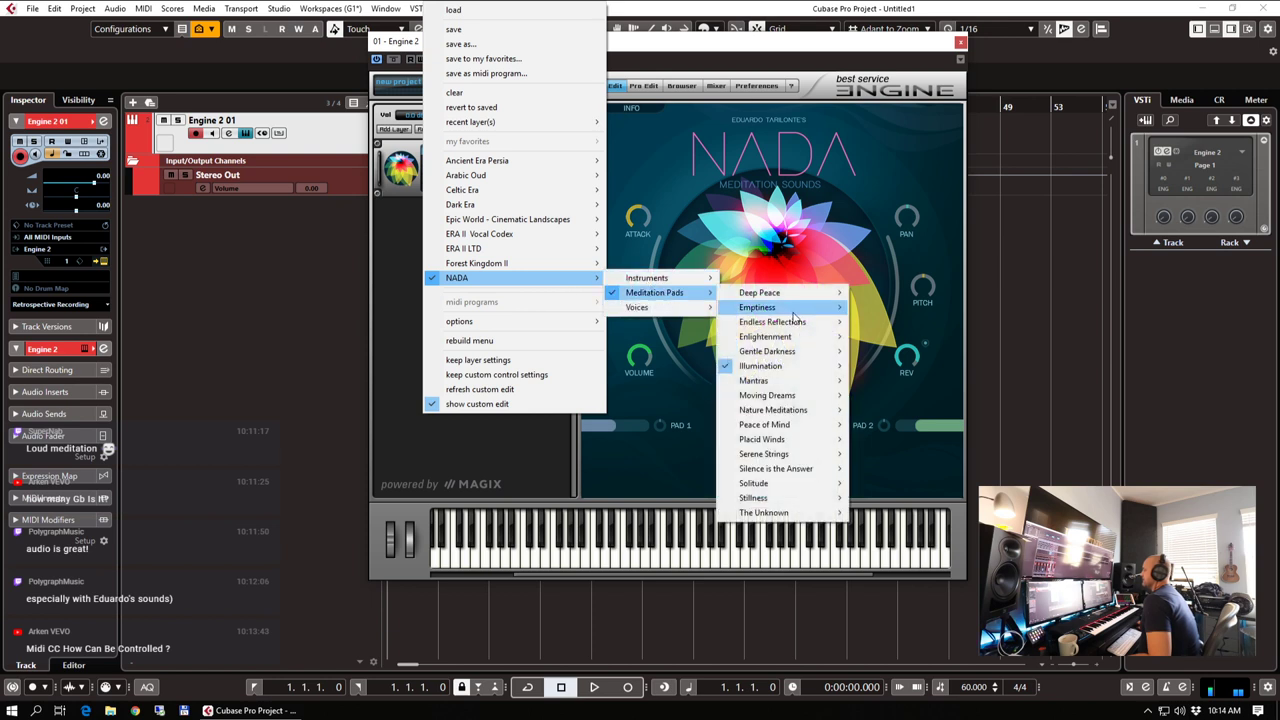
pyautogui.moveTo(801, 389)
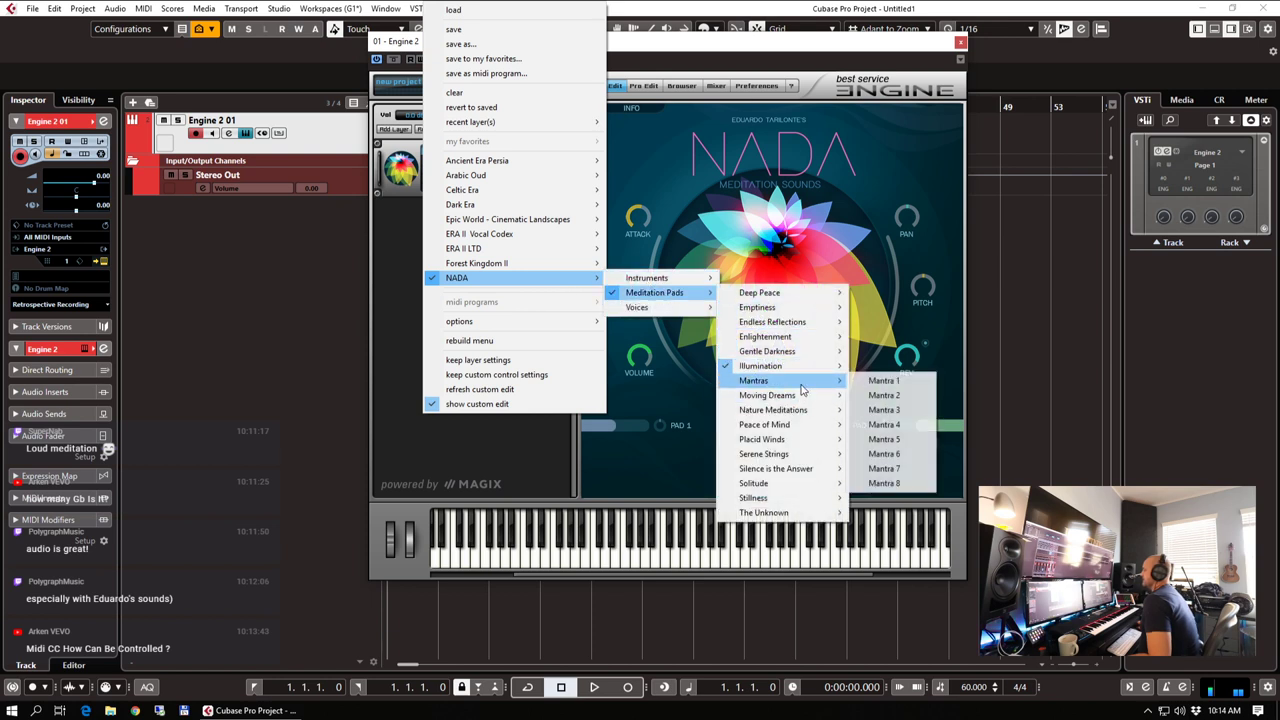
pyautogui.click(883, 381)
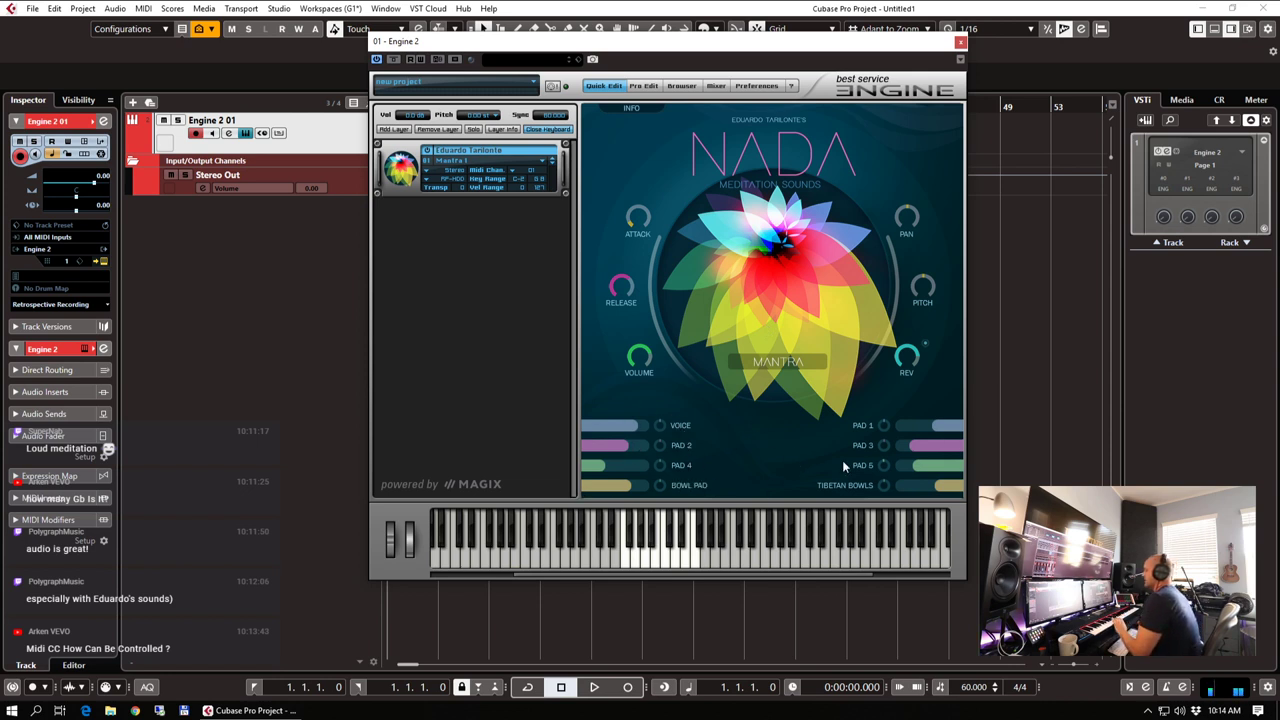
# Rebalance Mantra 1's sound sources by lowering Voice, Pad 5, Bowl Pad and Tibetan Bowls and raising Pad 1 and Pad 4
pyautogui.rightClick(625, 425)
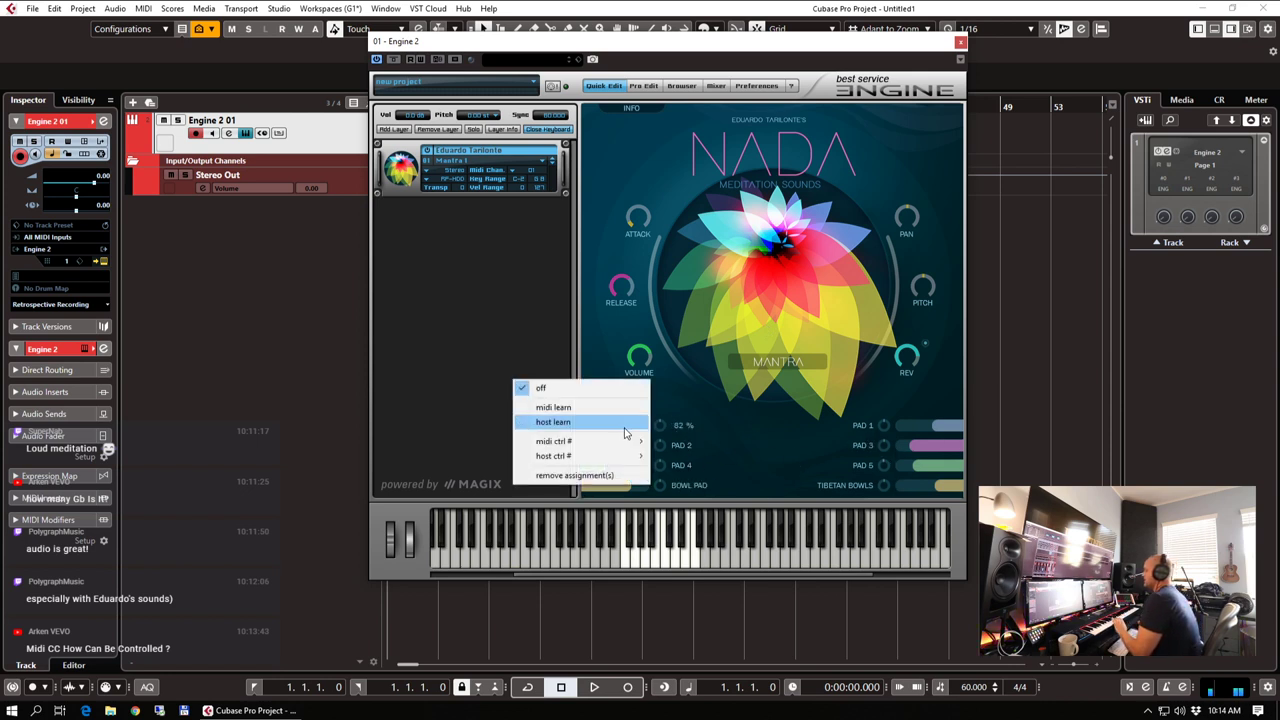
pyautogui.click(622, 423)
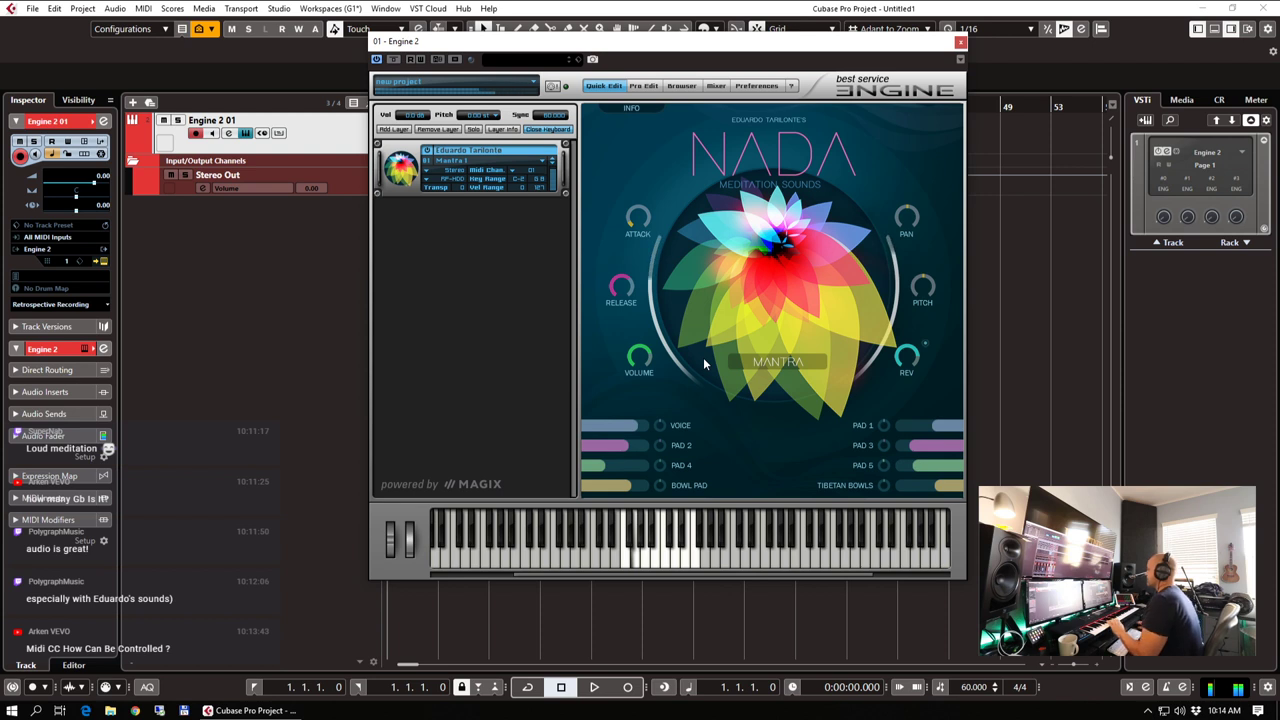
pyautogui.moveTo(642, 352)
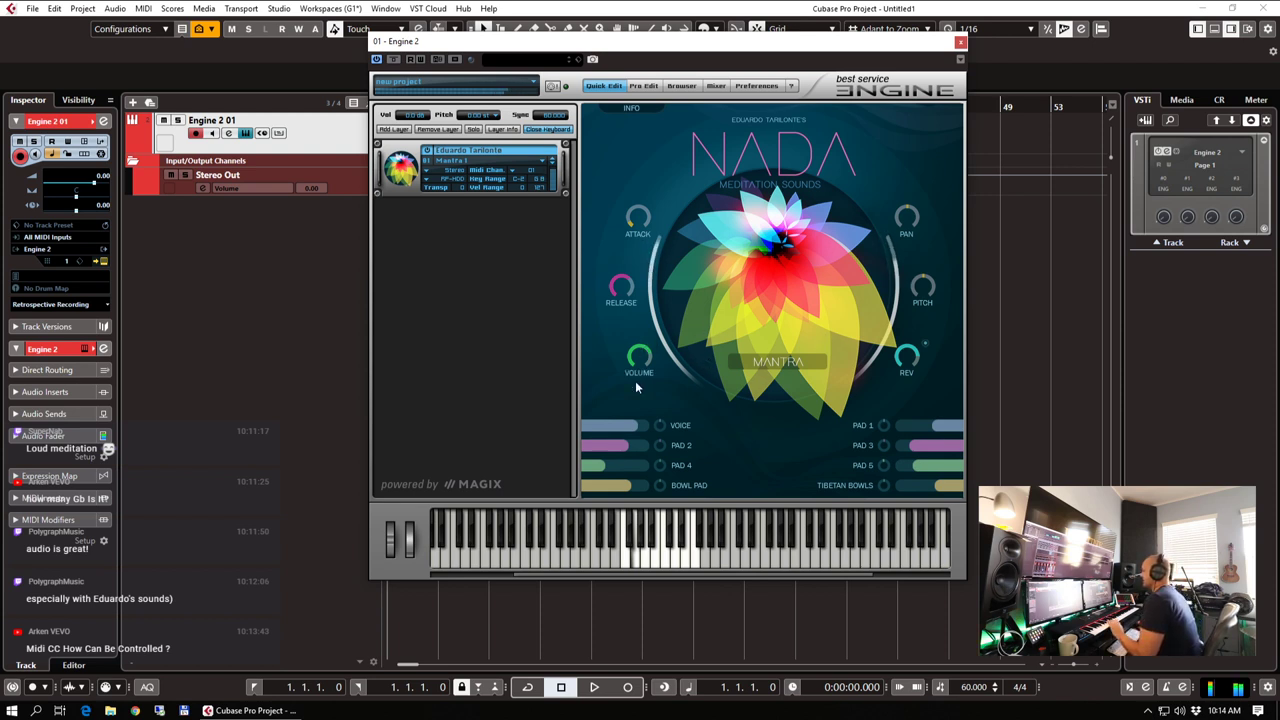
pyautogui.moveTo(633, 426)
pyautogui.mouseDown()
pyautogui.moveTo(591, 428)
pyautogui.moveTo(625, 446)
pyautogui.mouseUp()
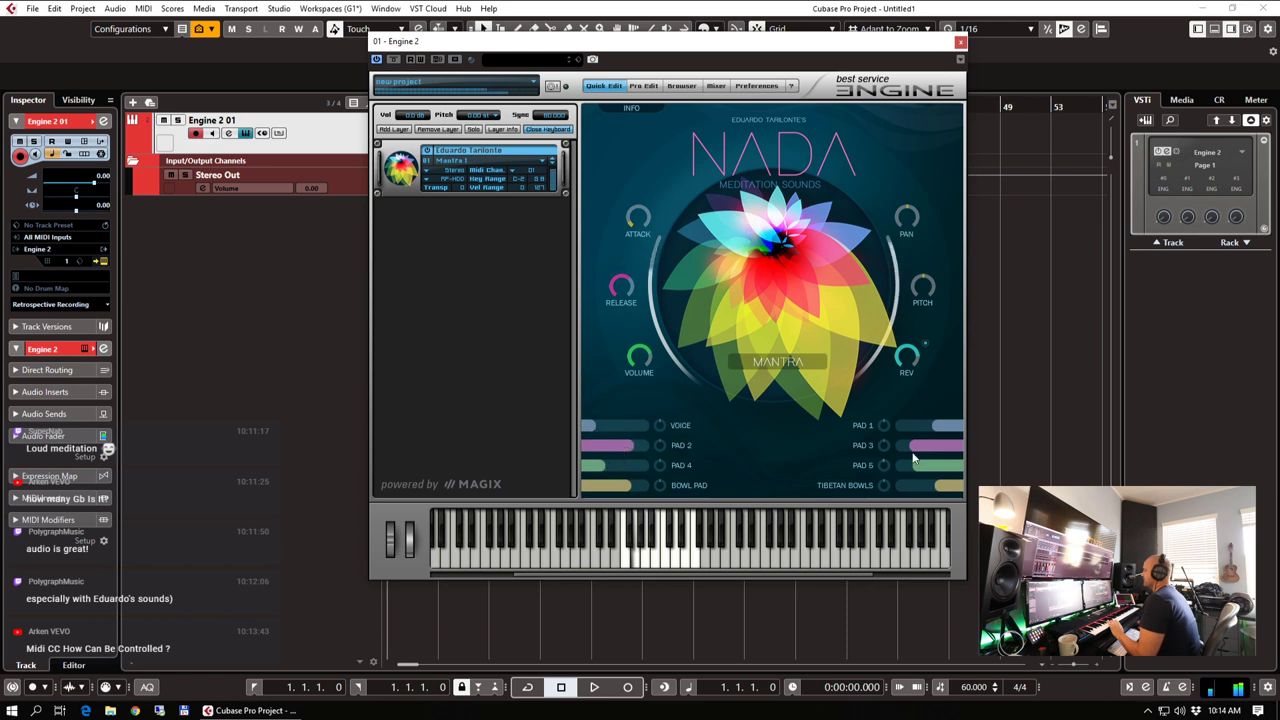
pyautogui.moveTo(914, 467)
pyautogui.mouseDown()
pyautogui.moveTo(937, 469)
pyautogui.moveTo(906, 424)
pyautogui.mouseUp()
pyautogui.moveTo(924, 485); pyautogui.dragTo(945, 484)
pyautogui.moveTo(629, 489)
pyautogui.mouseDown()
pyautogui.moveTo(605, 487)
pyautogui.moveTo(636, 463)
pyautogui.mouseUp()
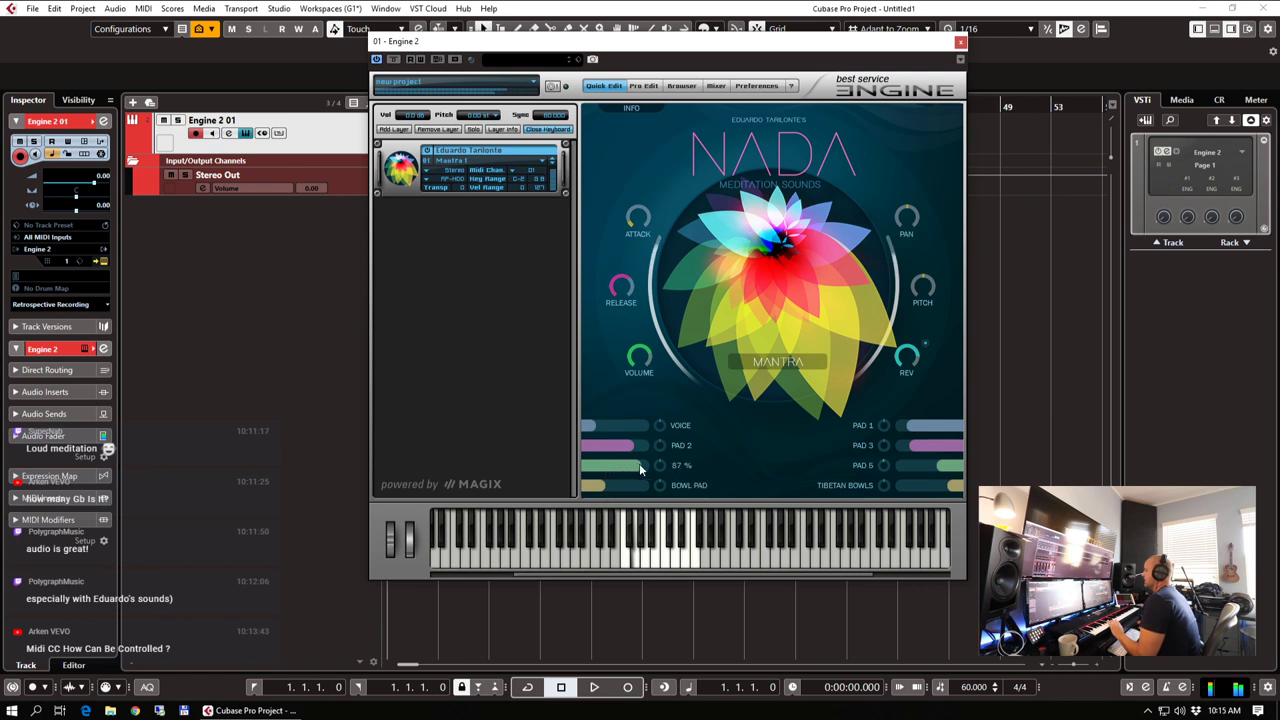
pyautogui.moveTo(600, 423); pyautogui.dragTo(568, 434)
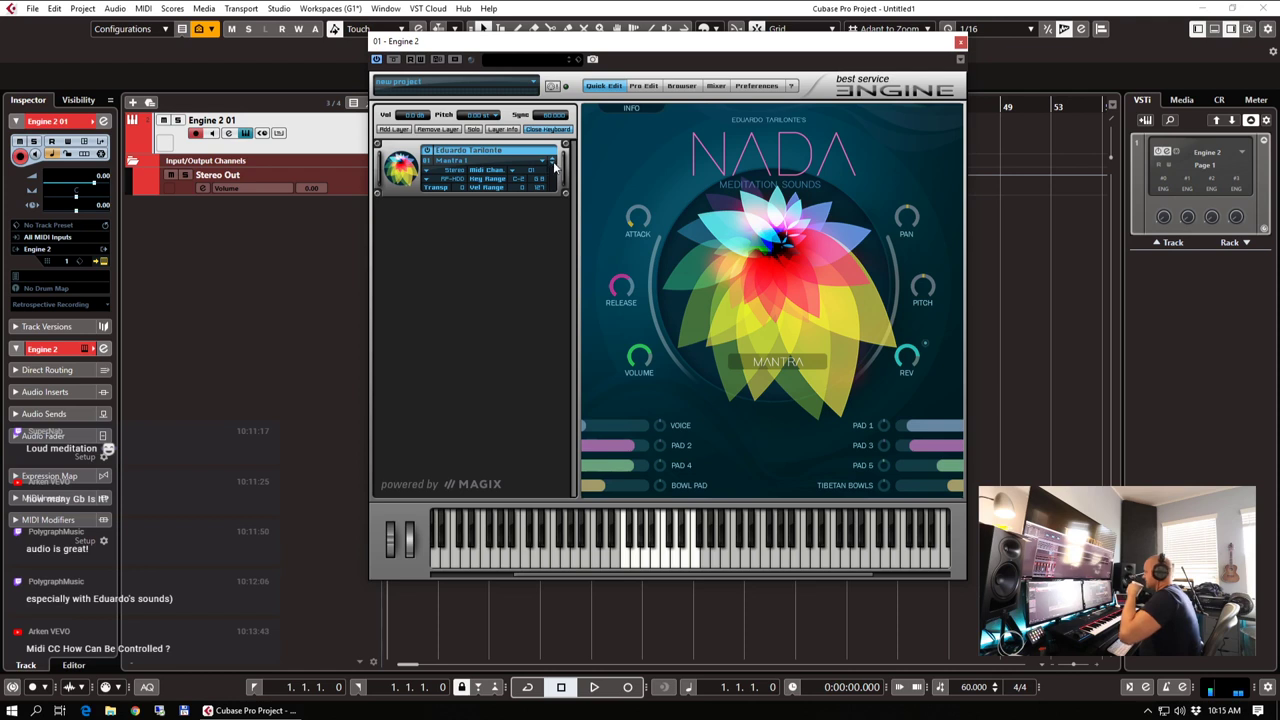
# Load the first Silence is the Answer patch from NADA's meditation pads into the layer
pyautogui.click(503, 160)
pyautogui.moveTo(528, 278)
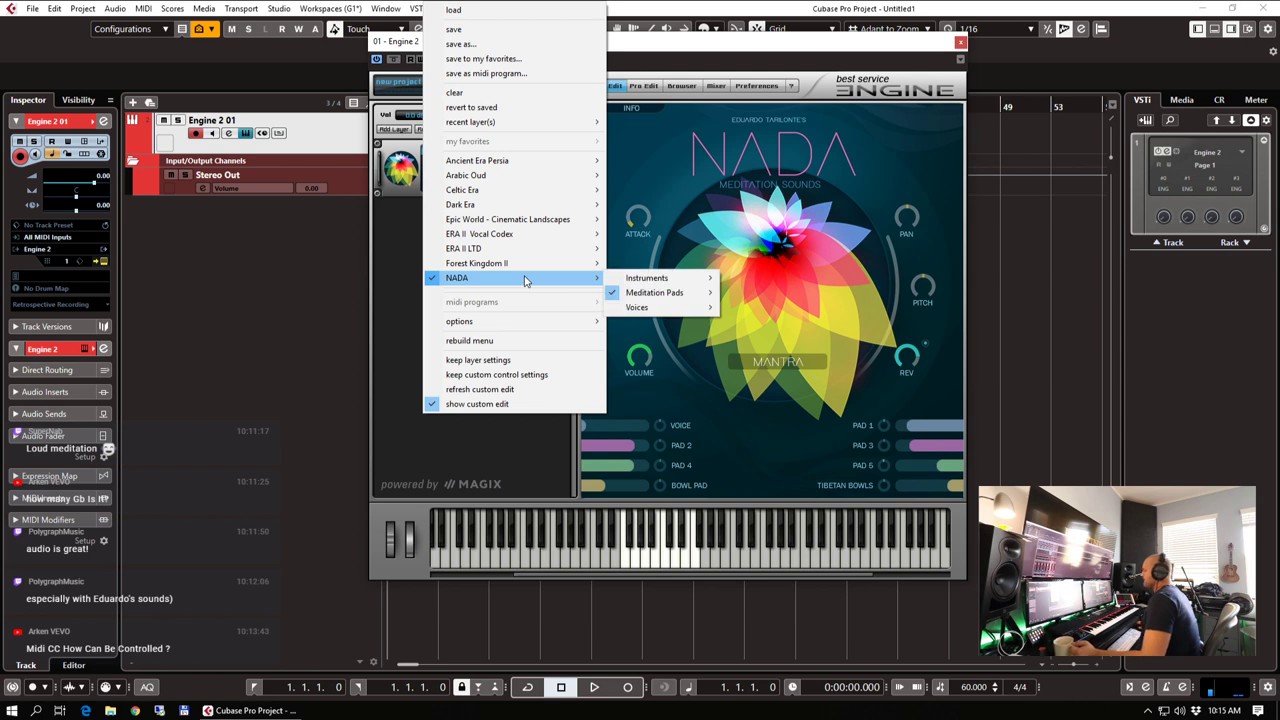
pyautogui.moveTo(686, 292)
pyautogui.moveTo(826, 470)
pyautogui.click(885, 470)
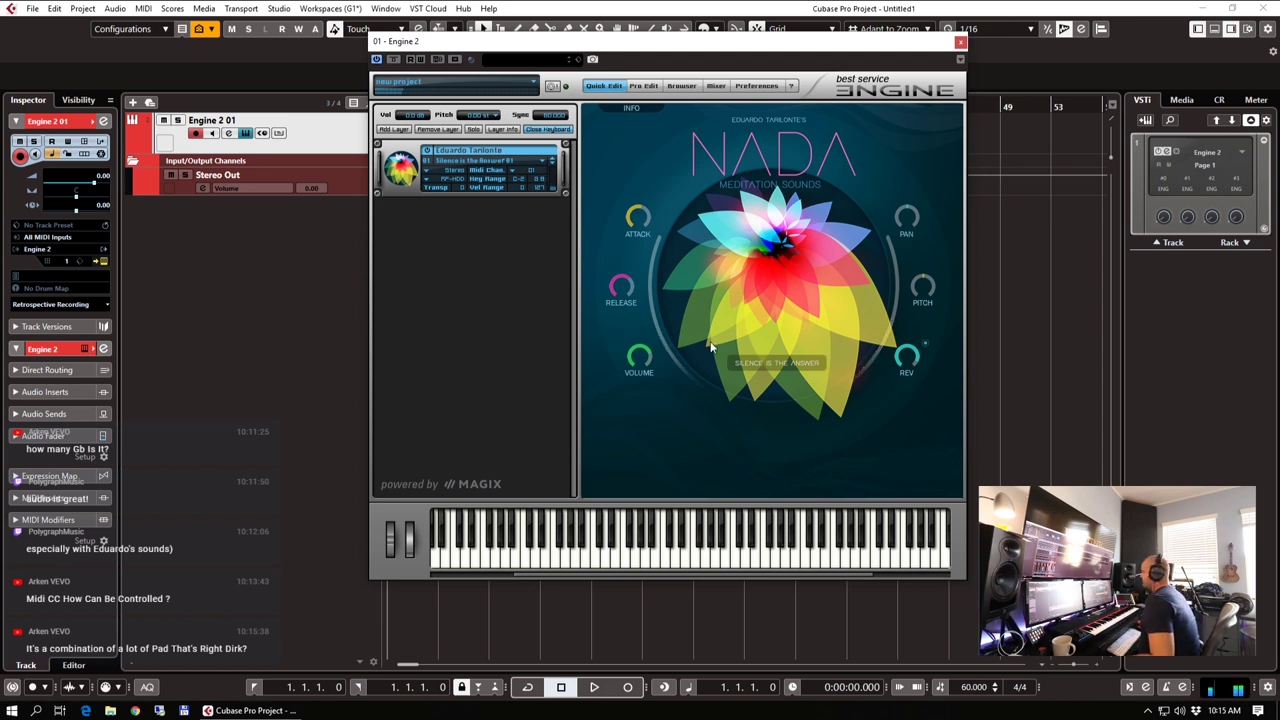
# Replace the layer's sound with the meditation pad Stillness 1 from the NADA library
pyautogui.click(484, 162)
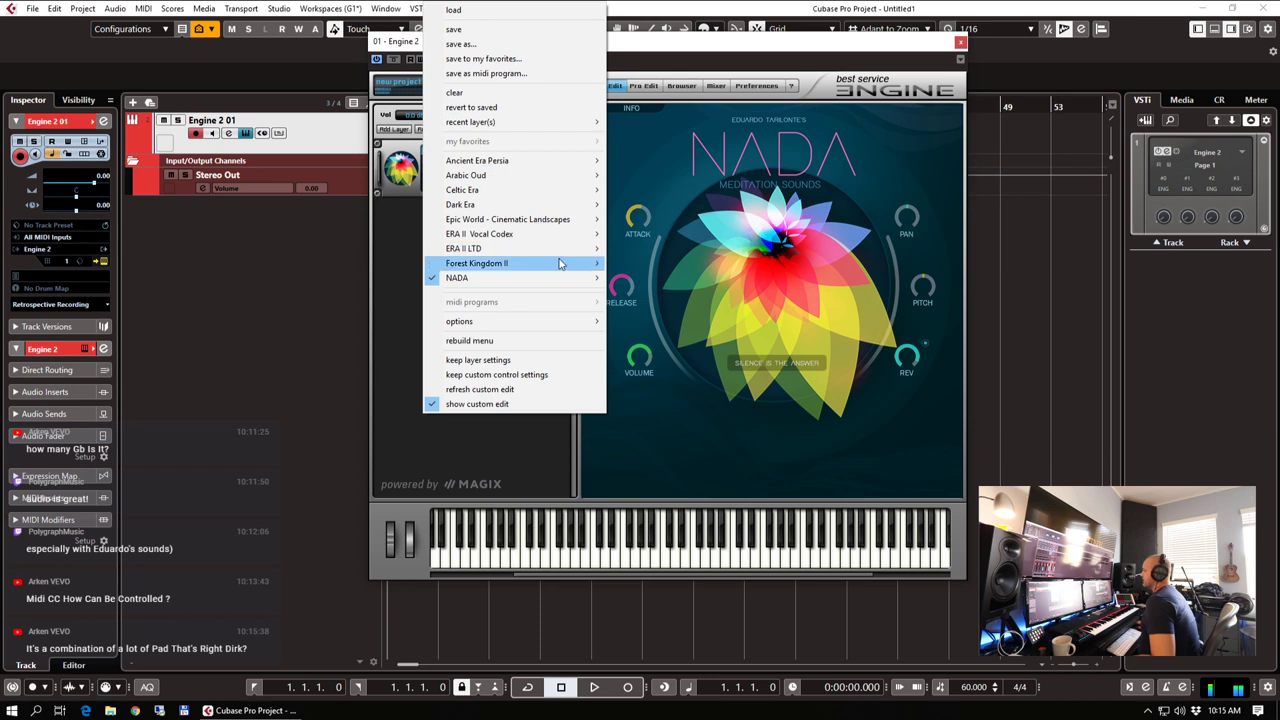
pyautogui.moveTo(561, 278)
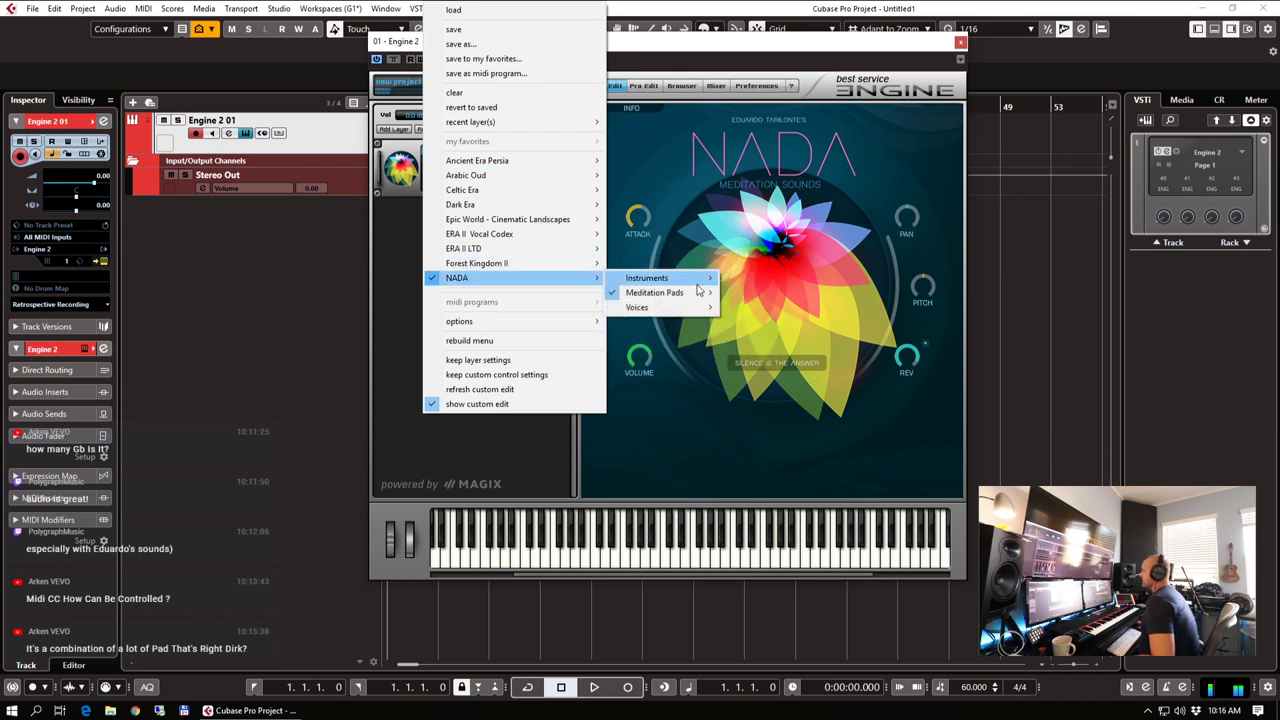
pyautogui.moveTo(700, 290)
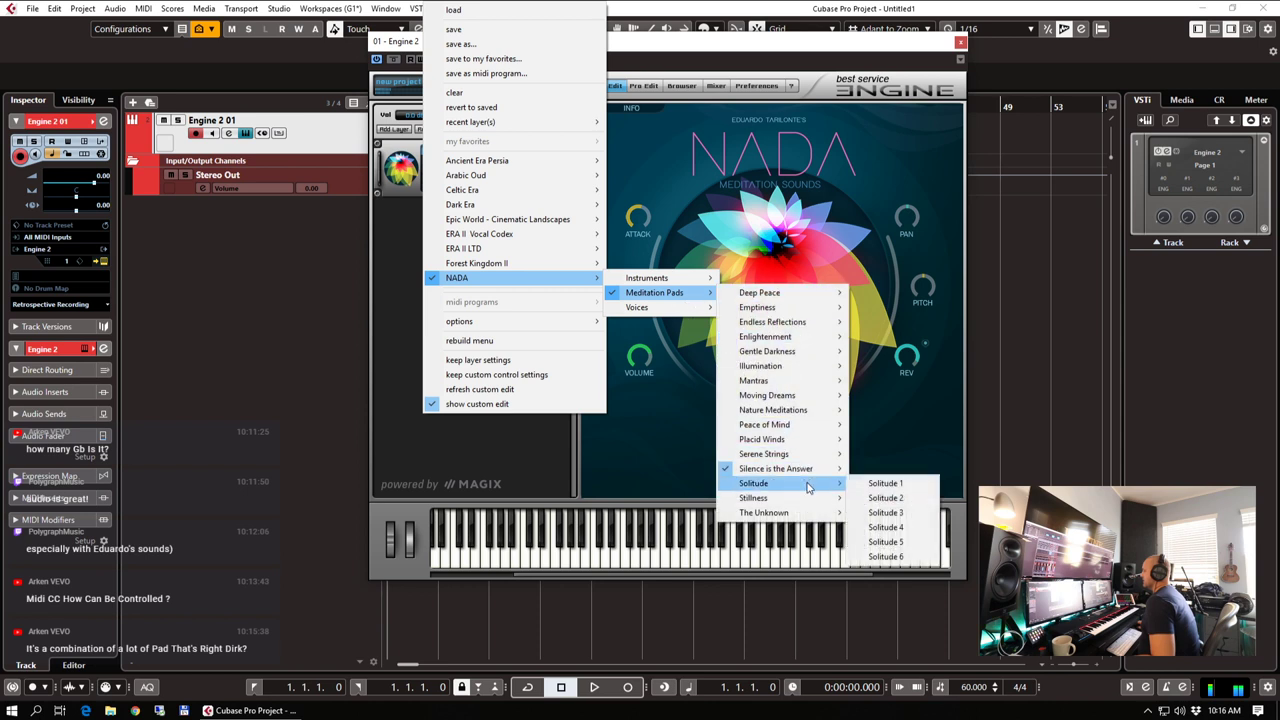
pyautogui.moveTo(810, 500)
pyautogui.click(880, 496)
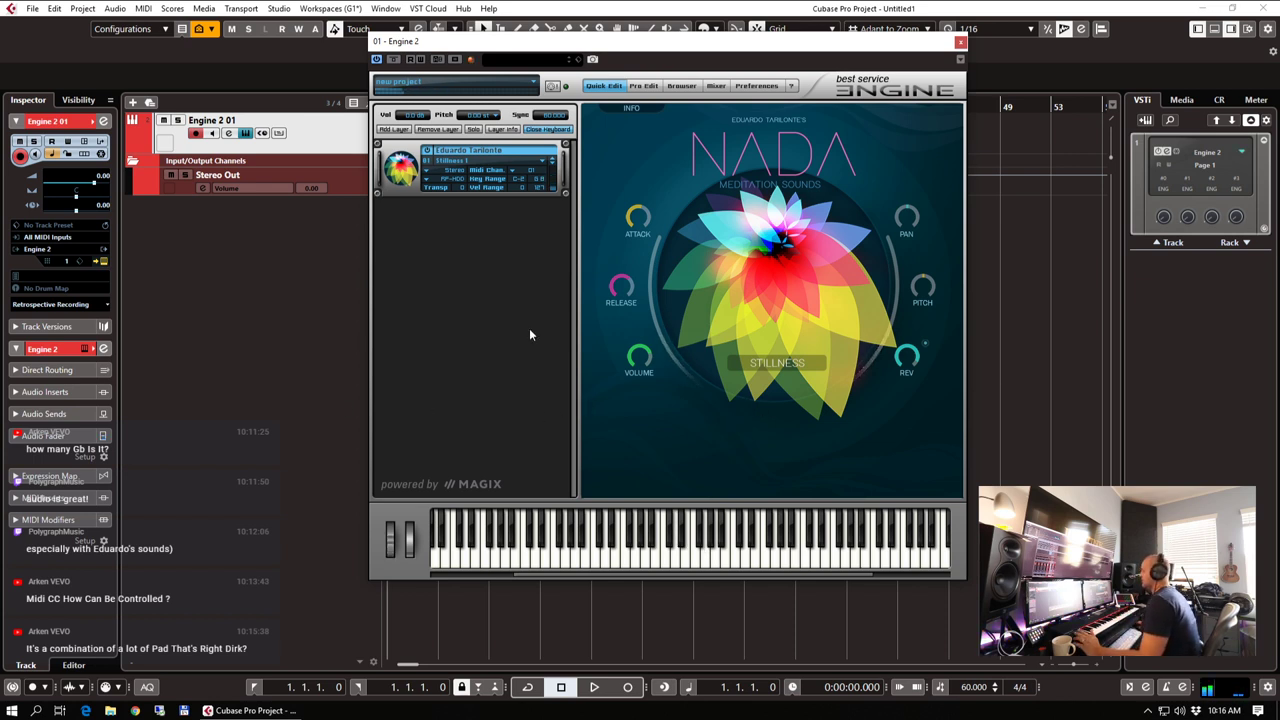
# Load the Bamboo Flute from NADA's wind instruments into the layer
pyautogui.click(453, 160)
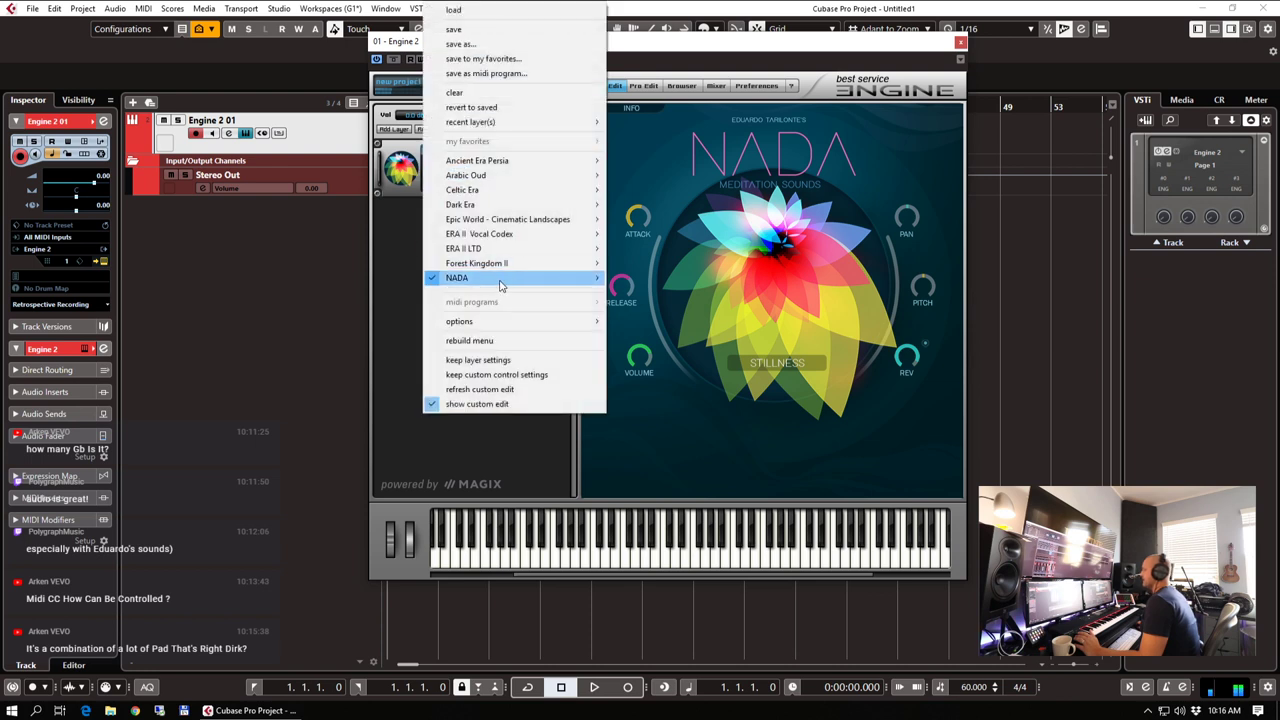
pyautogui.moveTo(503, 280)
pyautogui.moveTo(678, 297)
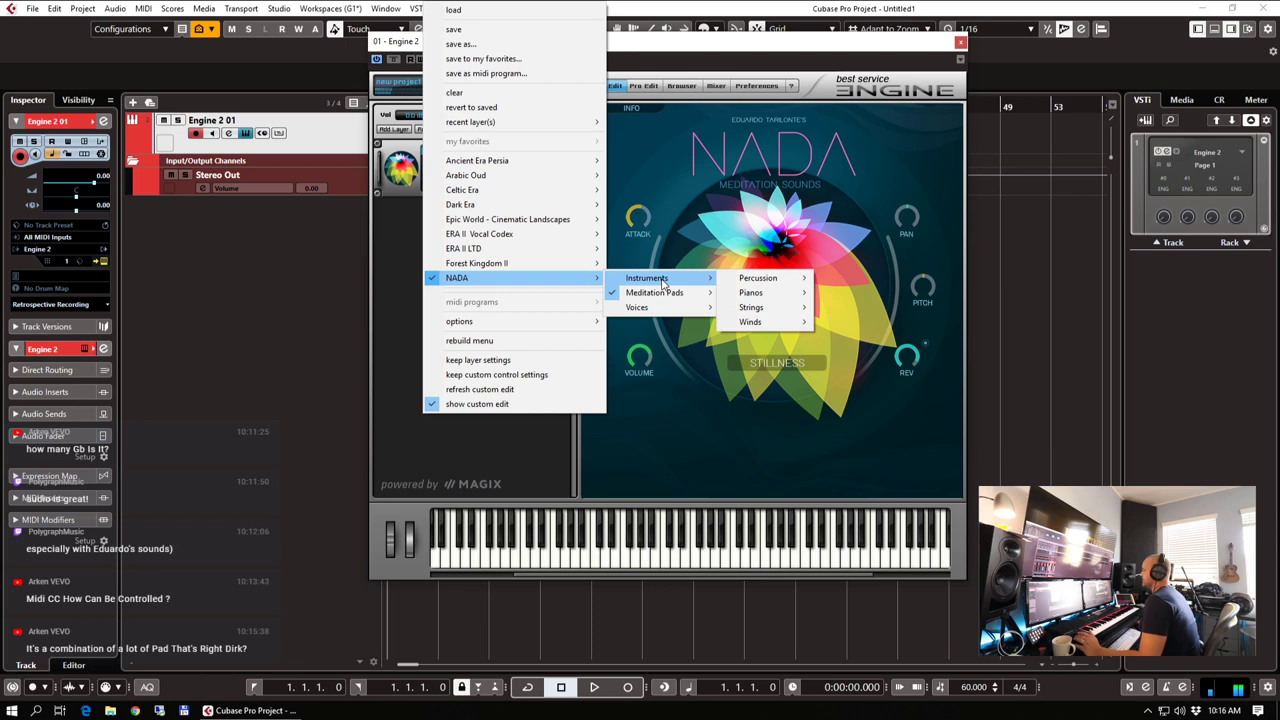
pyautogui.moveTo(780, 324)
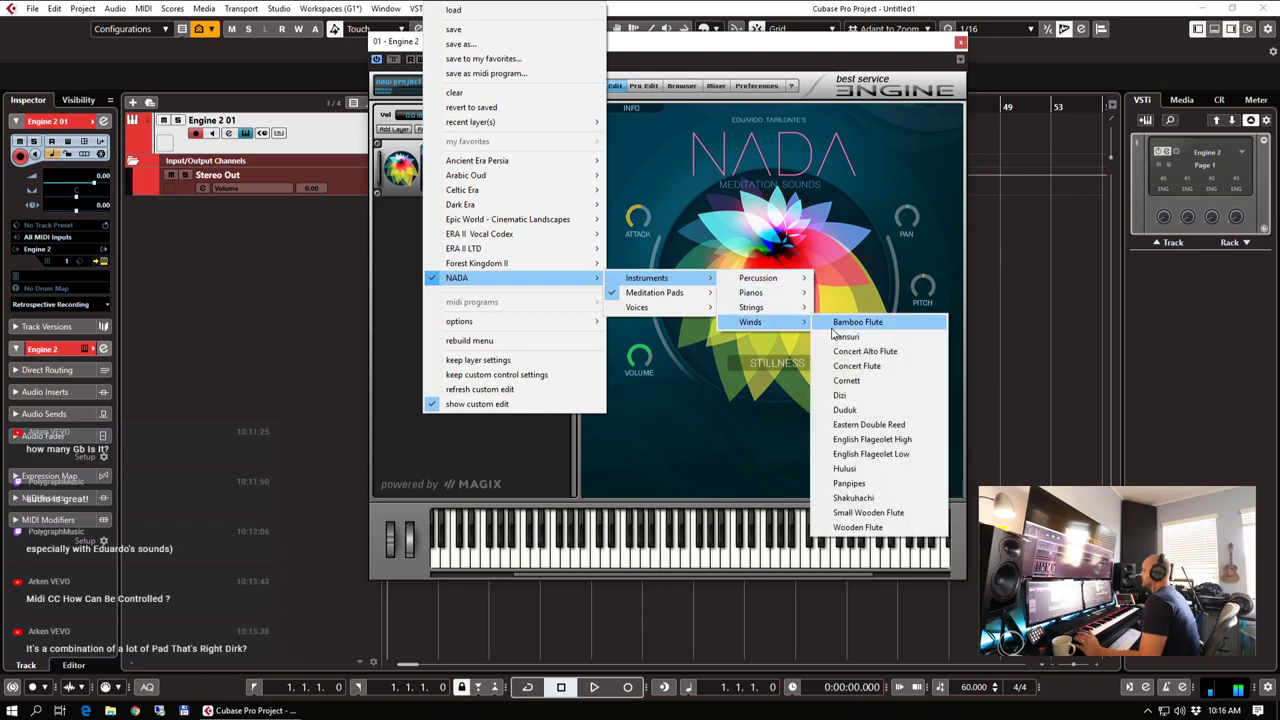
pyautogui.click(868, 322)
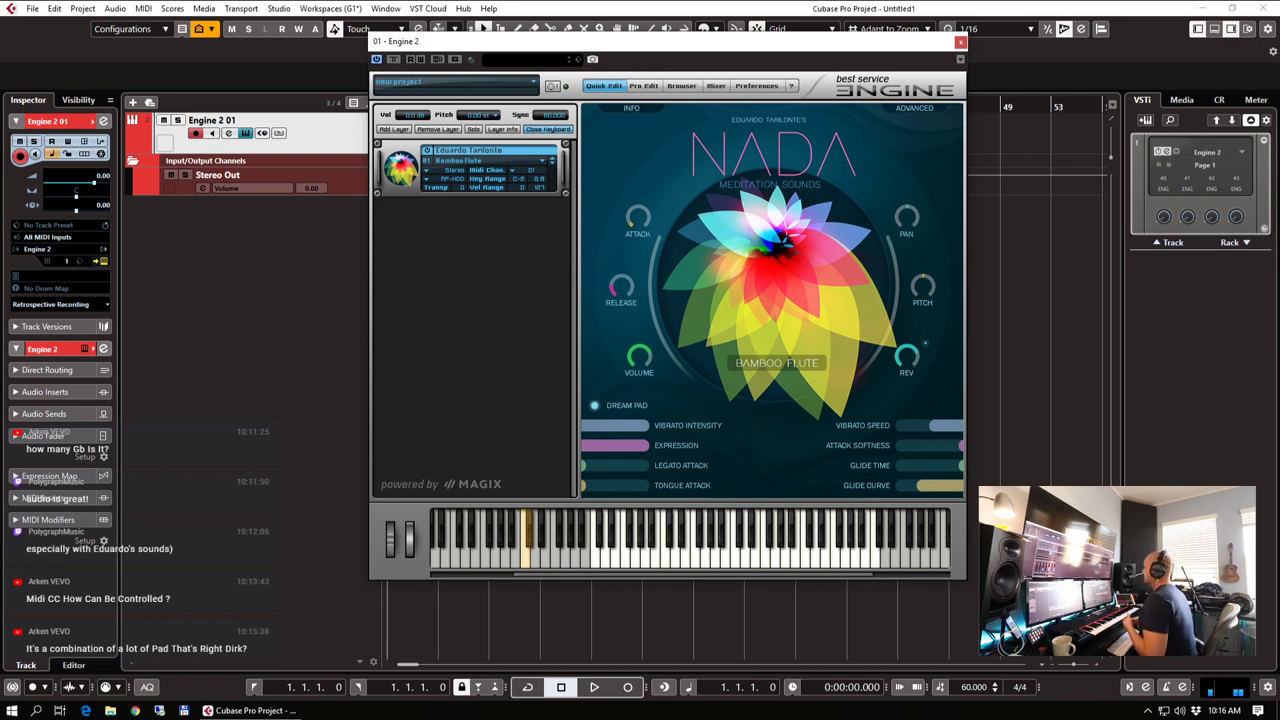
# Shift the instrument window slightly and set the Bamboo Flute's vibrato intensity to 61% and glide time to 57%
pyautogui.moveTo(791, 49); pyautogui.dragTo(834, 50)
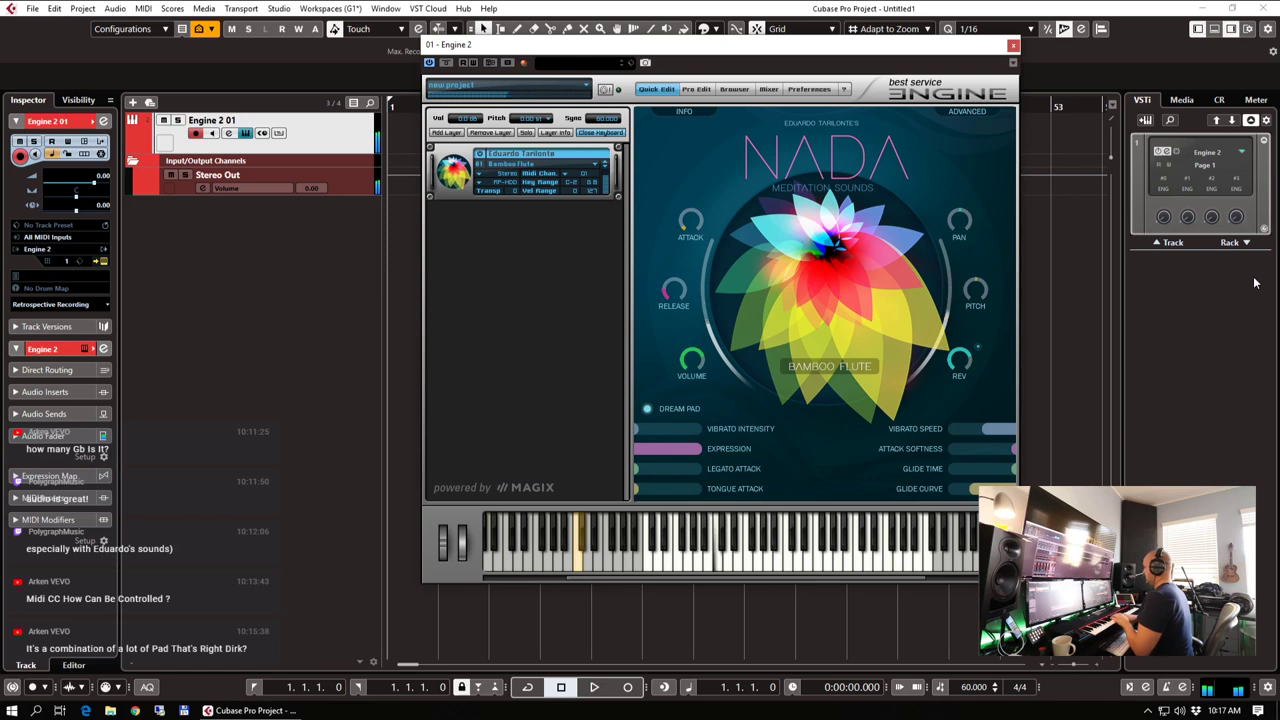
pyautogui.moveTo(636, 430); pyautogui.dragTo(679, 422)
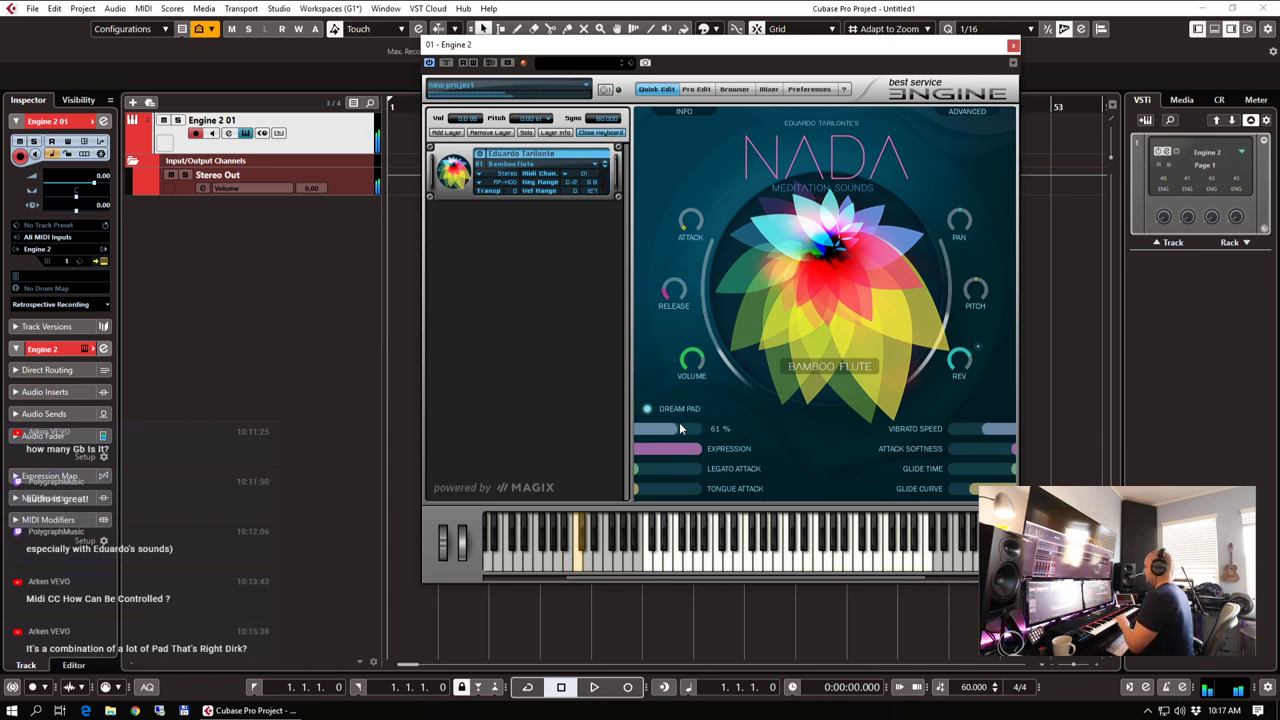
pyautogui.moveTo(1013, 470); pyautogui.dragTo(978, 472)
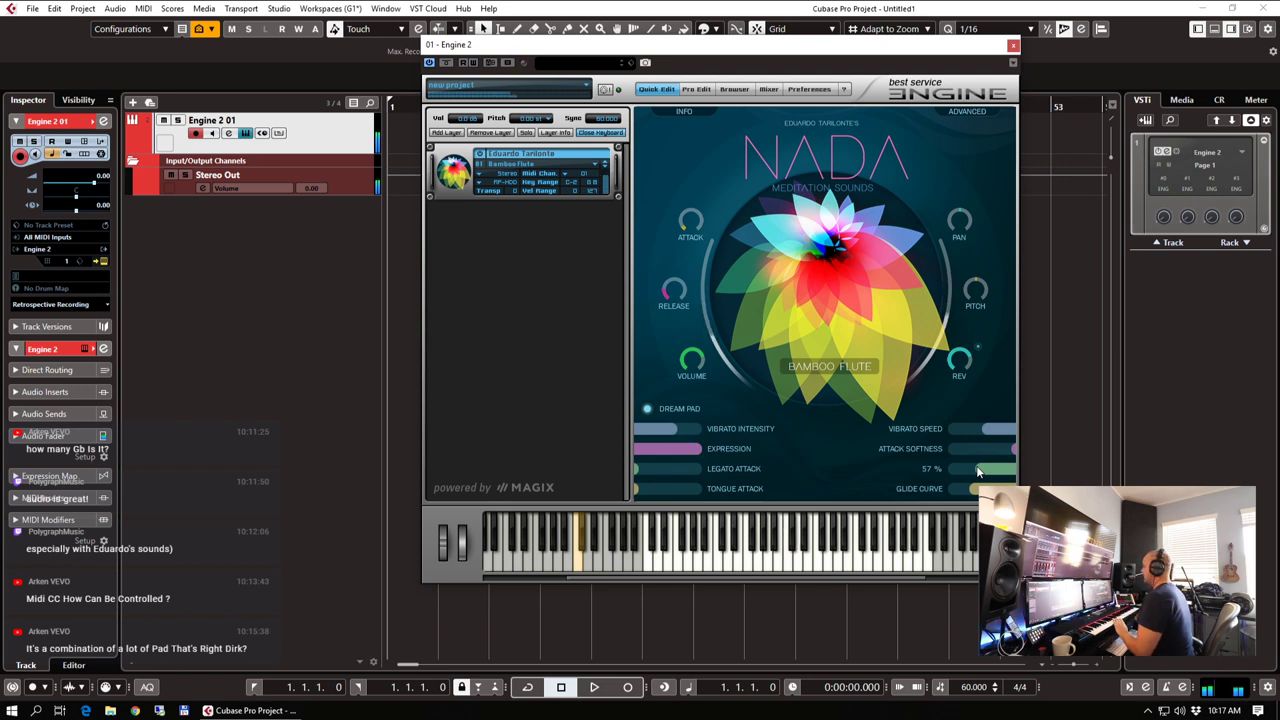
# Turn off the Bamboo Flute's dream pad, lower its glide time to the minimum and raise its tongue attack
pyautogui.click(646, 412)
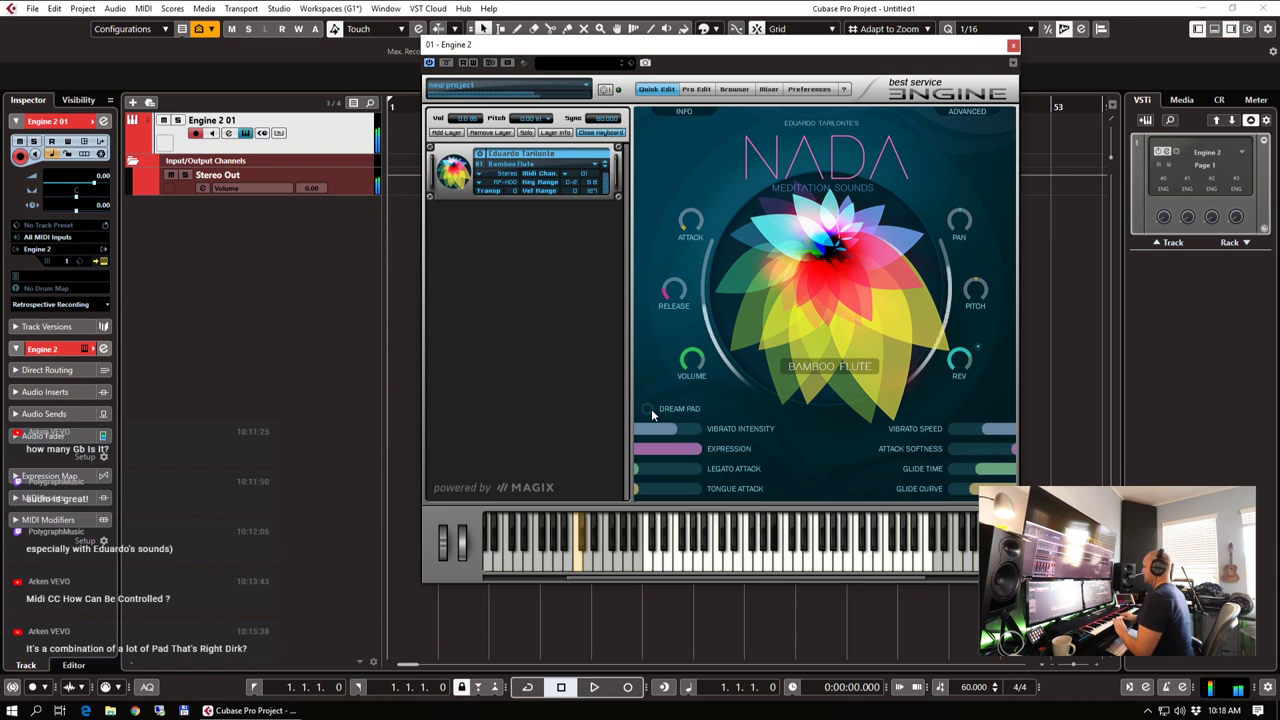
pyautogui.moveTo(977, 488)
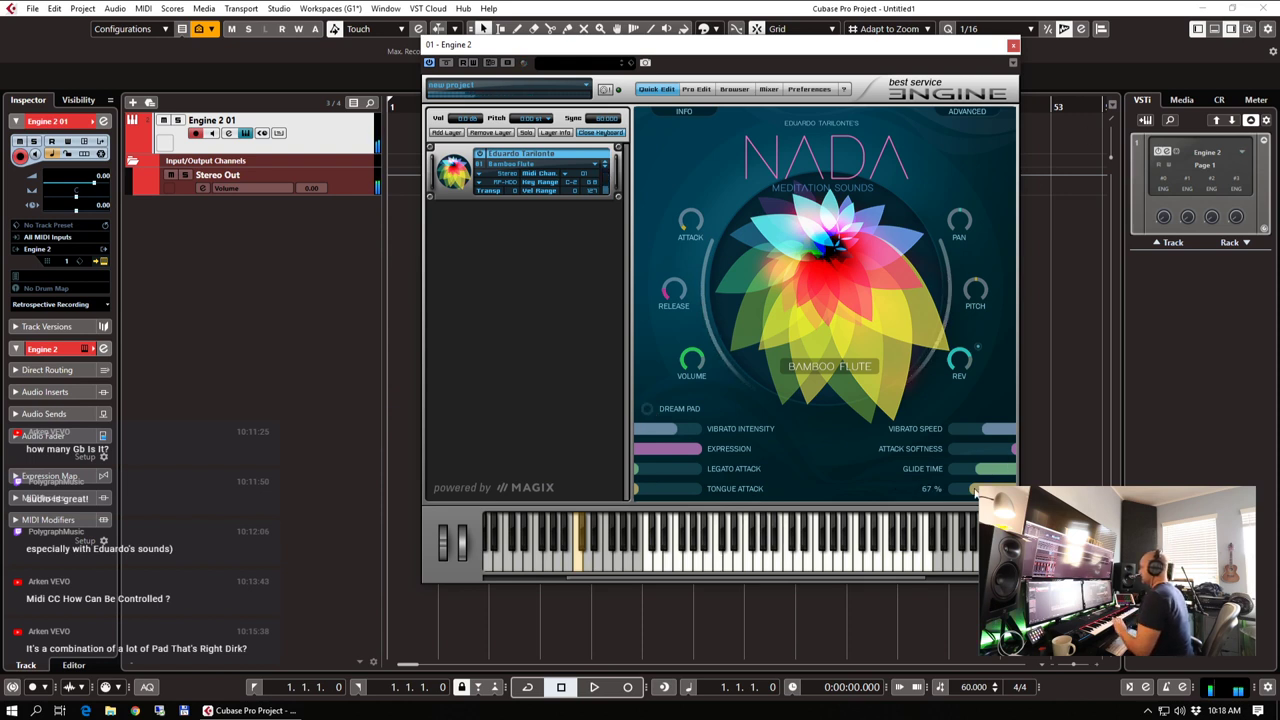
pyautogui.moveTo(980, 469); pyautogui.dragTo(1017, 471)
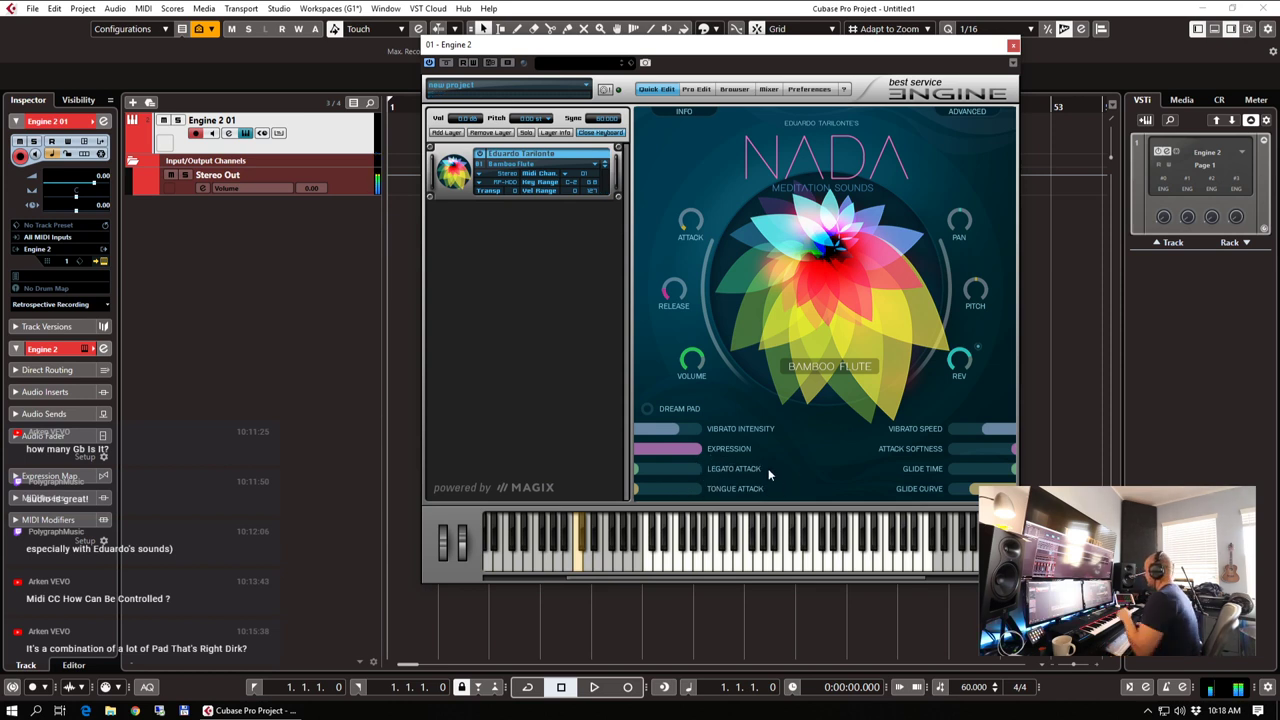
pyautogui.moveTo(662, 491); pyautogui.dragTo(701, 493)
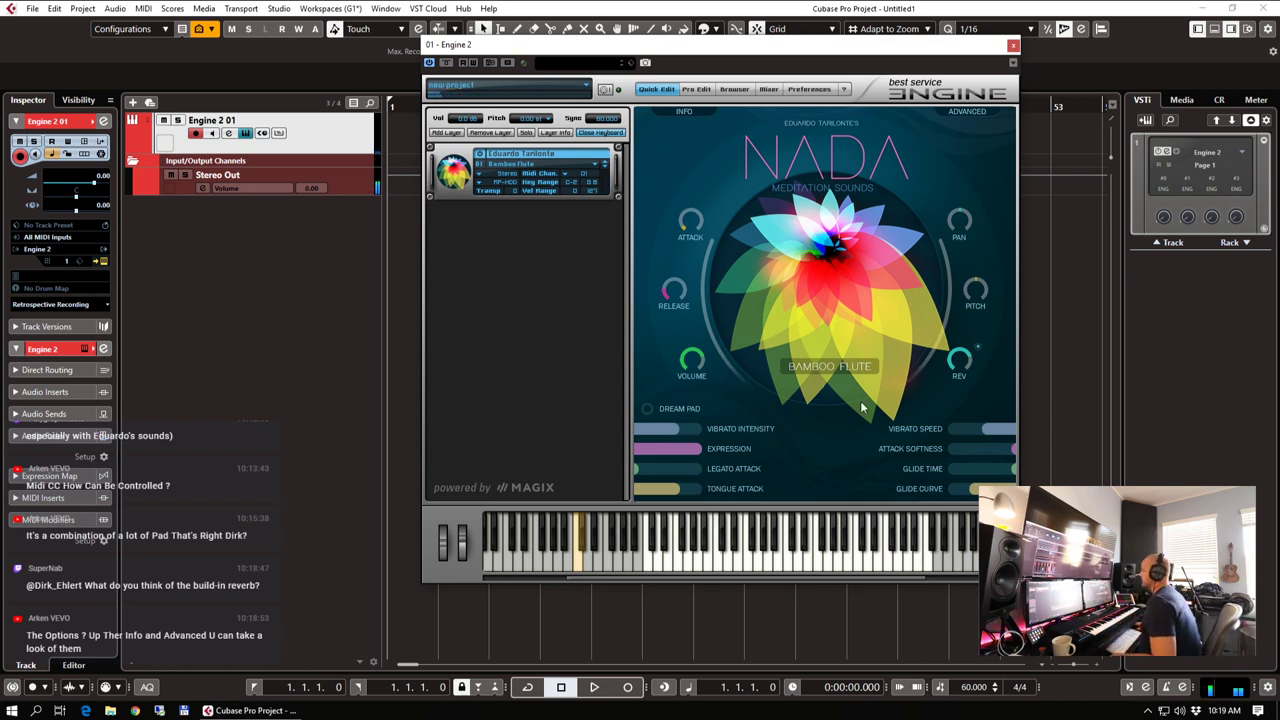
# Re-enable the dream pad and, in the advanced settings, lower Dream Wind Pad and raise Dream Pads 1 to 5, with Dream Pad 3 at 69%
pyautogui.click(968, 111)
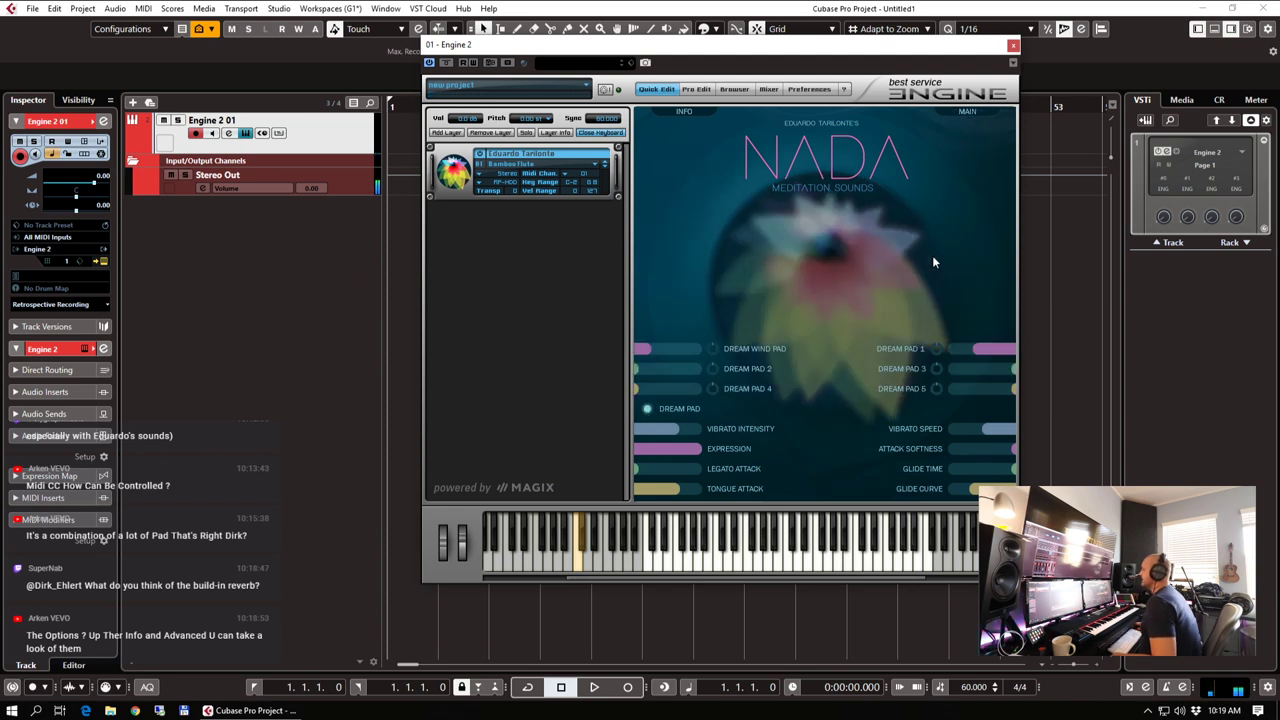
pyautogui.moveTo(646, 356)
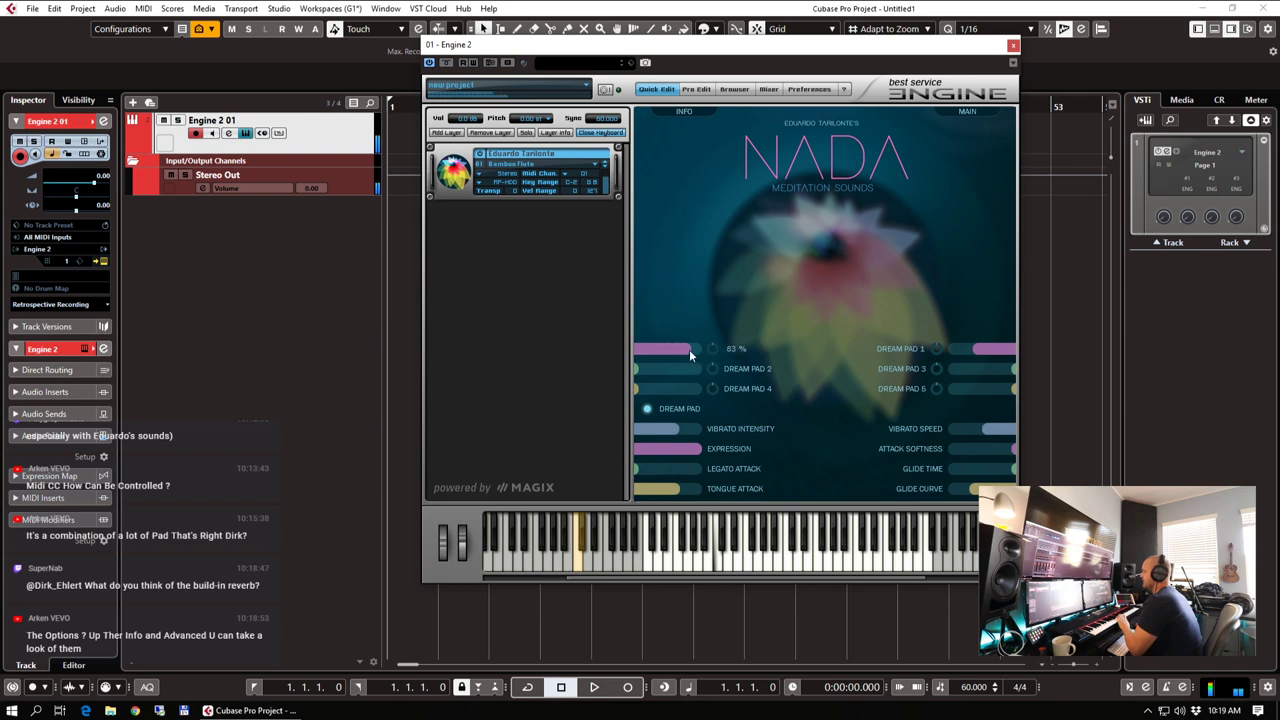
pyautogui.moveTo(660, 353); pyautogui.dragTo(642, 349)
pyautogui.moveTo(651, 376)
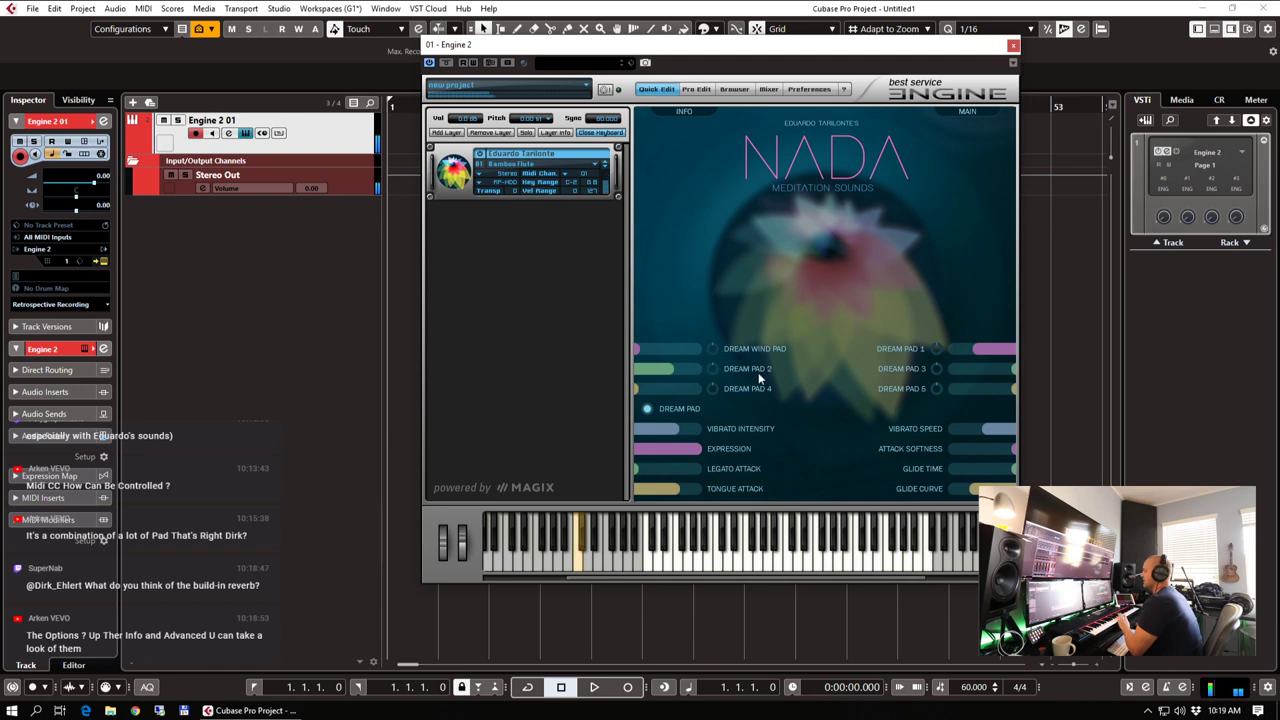
pyautogui.moveTo(655, 389); pyautogui.dragTo(699, 393)
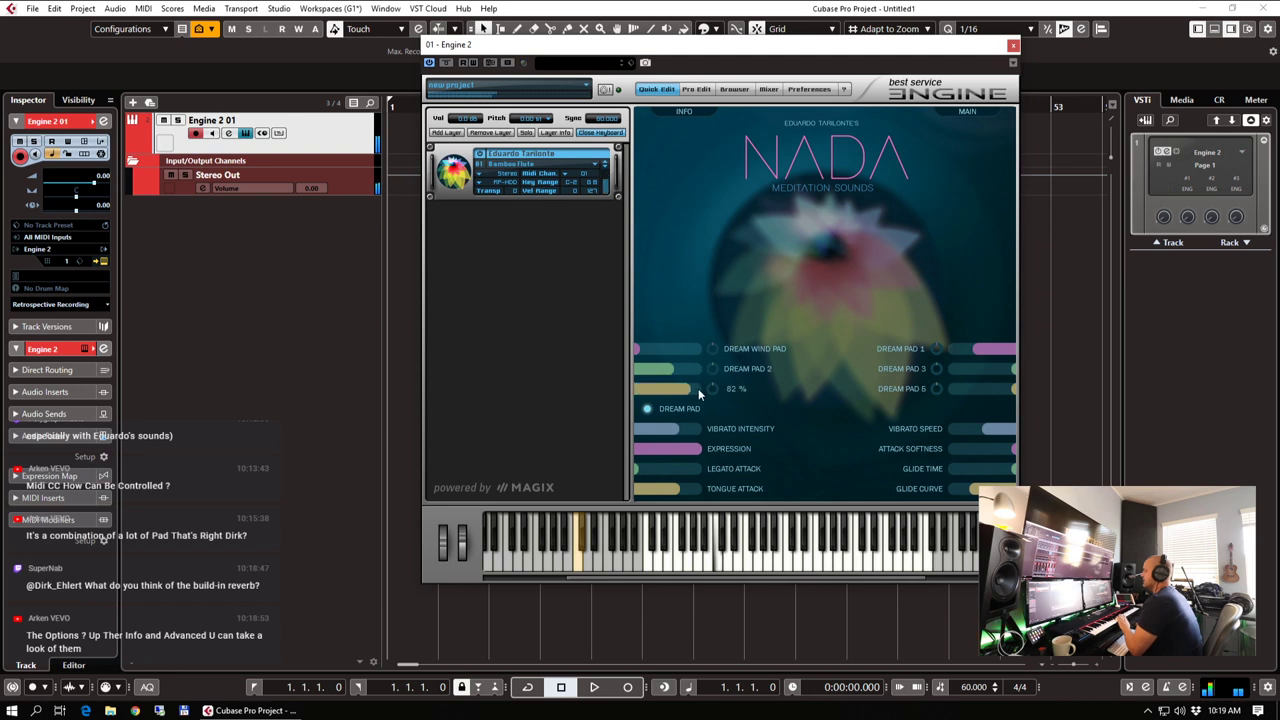
pyautogui.moveTo(975, 354)
pyautogui.mouseDown()
pyautogui.moveTo(958, 354)
pyautogui.moveTo(978, 391)
pyautogui.moveTo(965, 391)
pyautogui.mouseUp()
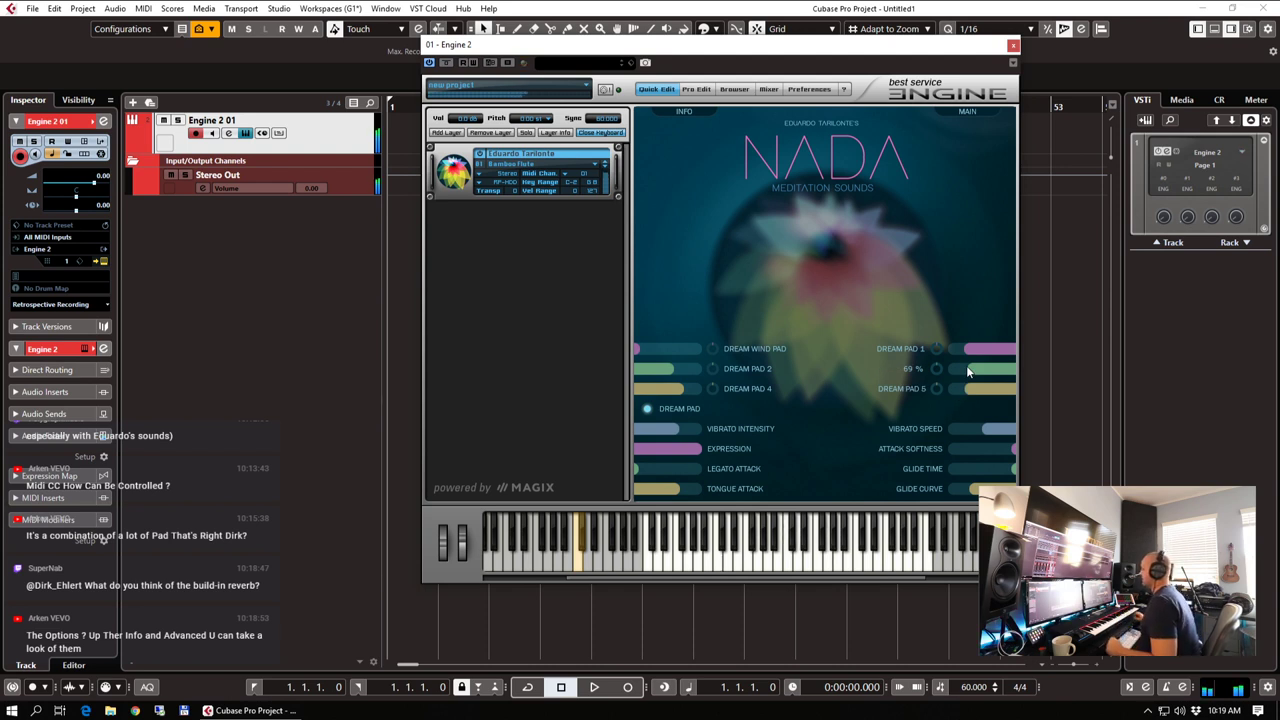
# Lower Dream Pads 3, 4 and 5, reduce Dream Pad 2 to about 20%, and raise the Dream Wind Pad level
pyautogui.moveTo(675, 393)
pyautogui.mouseDown()
pyautogui.moveTo(658, 373)
pyautogui.moveTo(645, 378)
pyautogui.mouseUp()
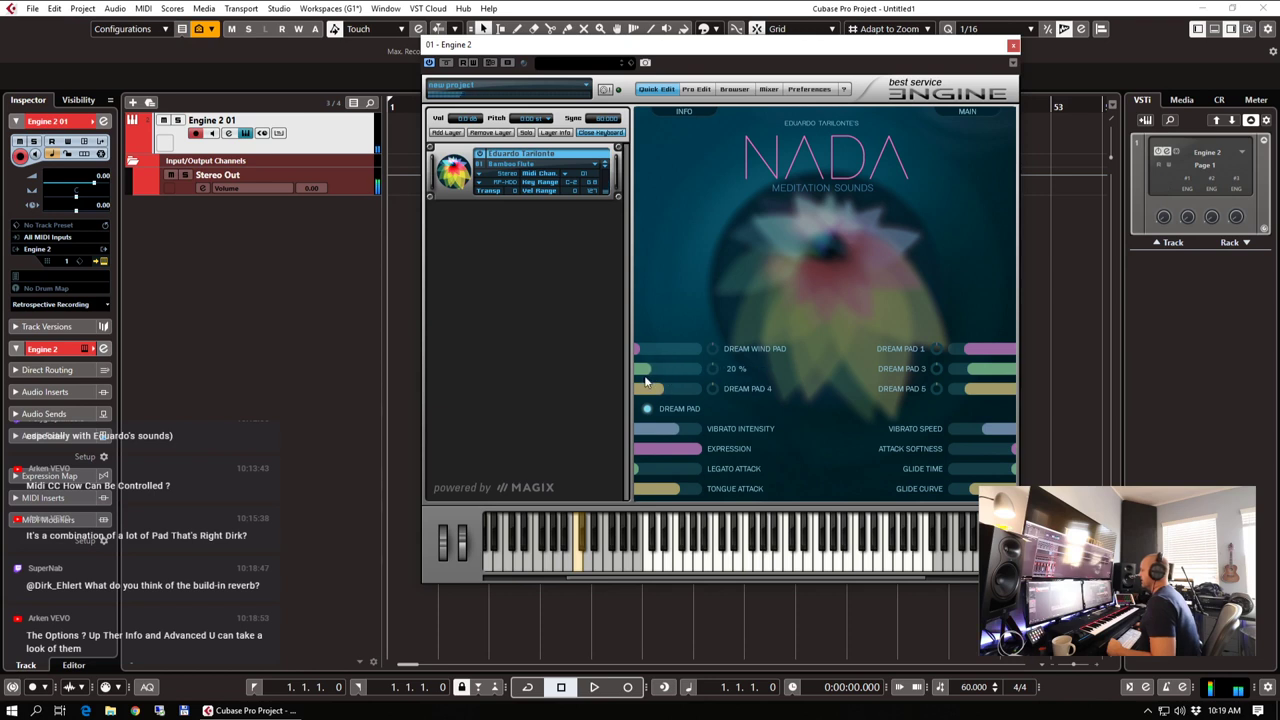
pyautogui.moveTo(967, 378); pyautogui.dragTo(1007, 382)
pyautogui.moveTo(979, 389)
pyautogui.mouseDown()
pyautogui.moveTo(1024, 387)
pyautogui.moveTo(976, 358)
pyautogui.mouseUp()
pyautogui.moveTo(639, 353); pyautogui.dragTo(684, 355)
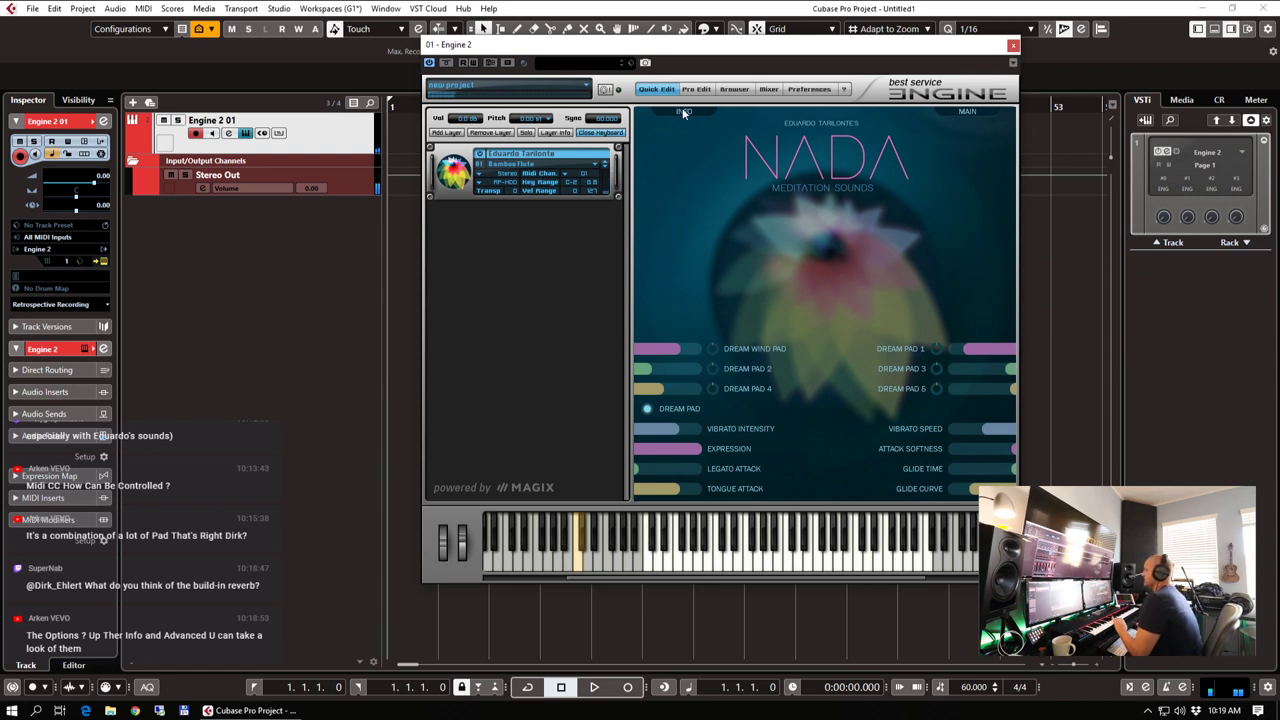
pyautogui.click(967, 112)
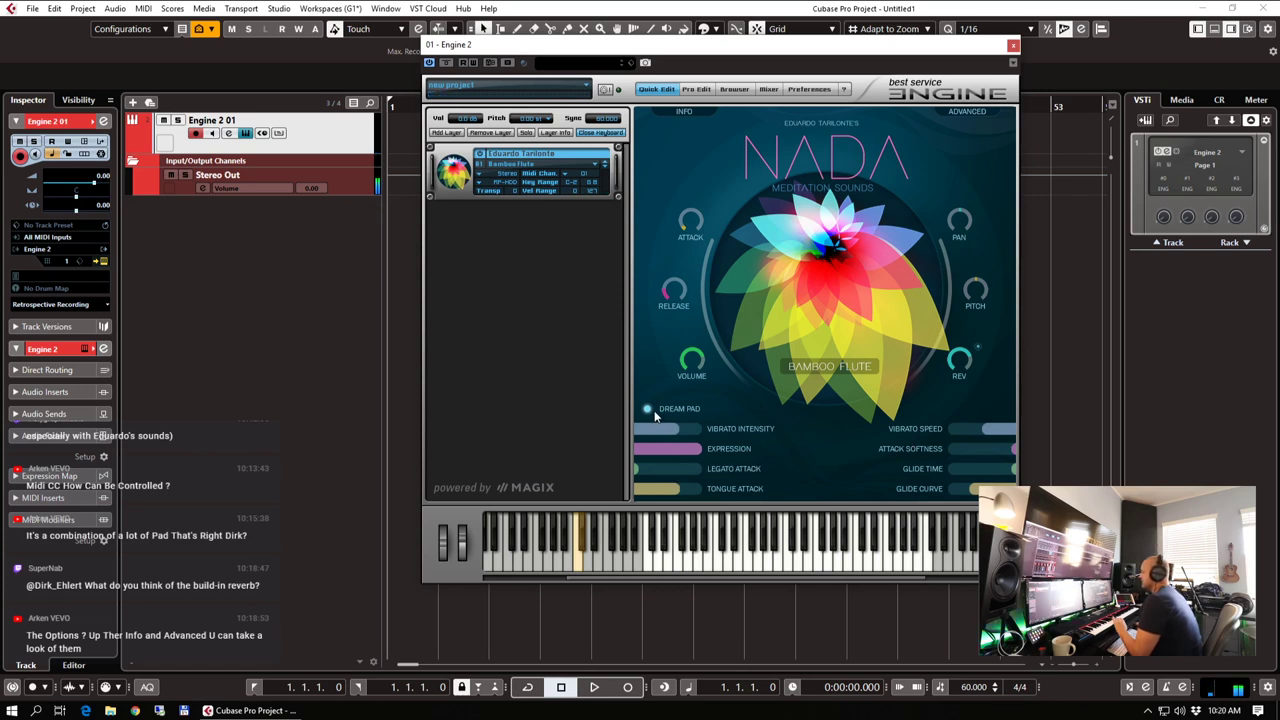
pyautogui.click(967, 112)
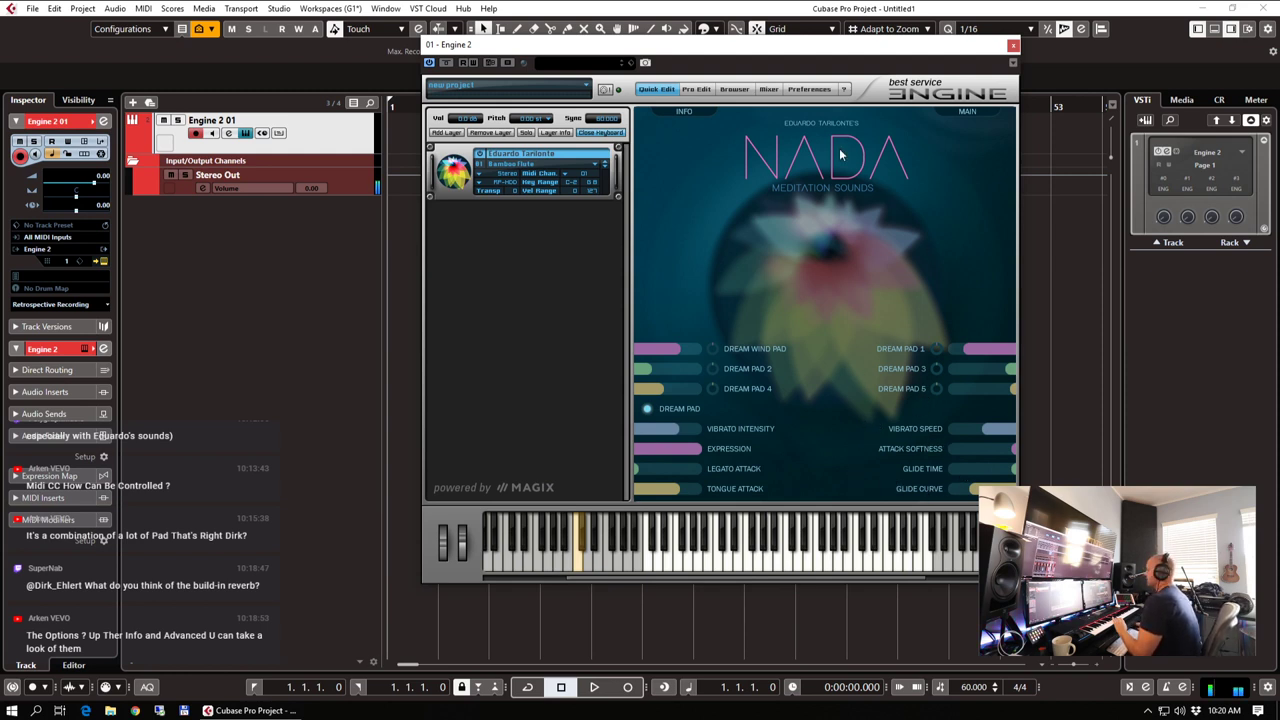
pyautogui.click(970, 111)
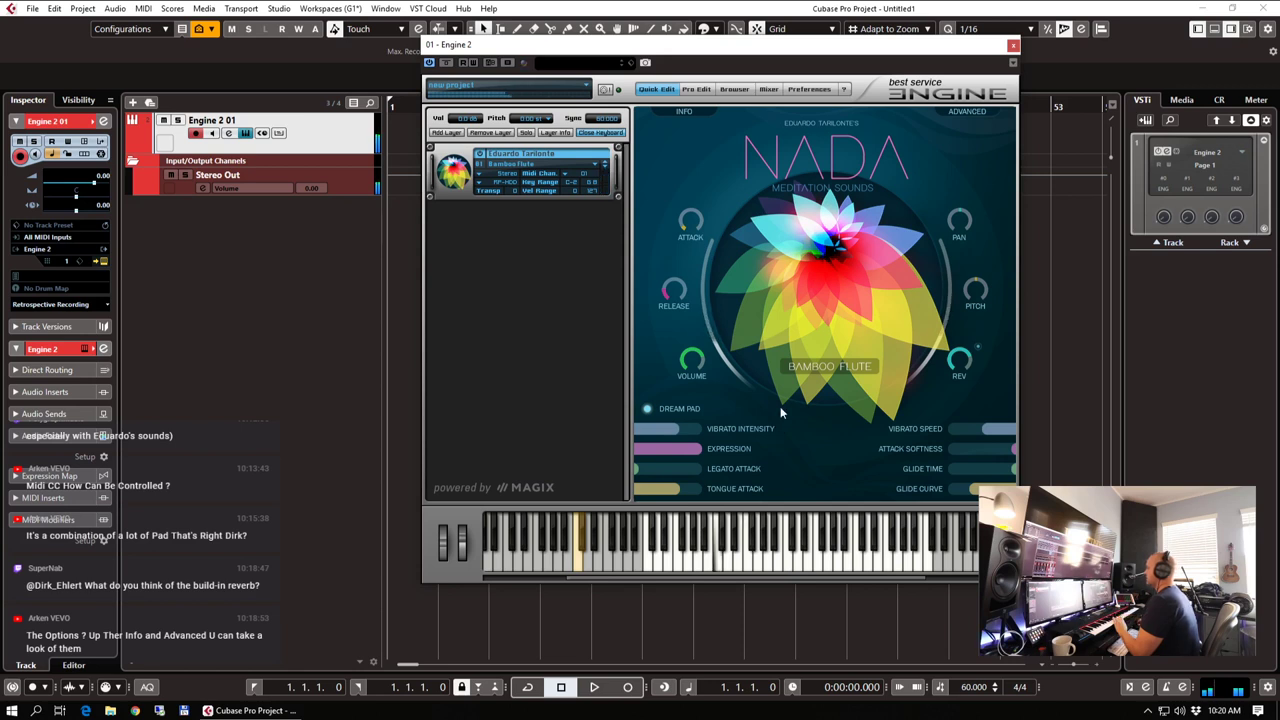
# Reduce the Dream Wind Pad, Dream Pad 1 and Dream Pad 2 levels, raise Dream Pad 4, and return to the main page
pyautogui.click(967, 111)
pyautogui.moveTo(669, 349)
pyautogui.moveTo(649, 354); pyautogui.dragTo(641, 355)
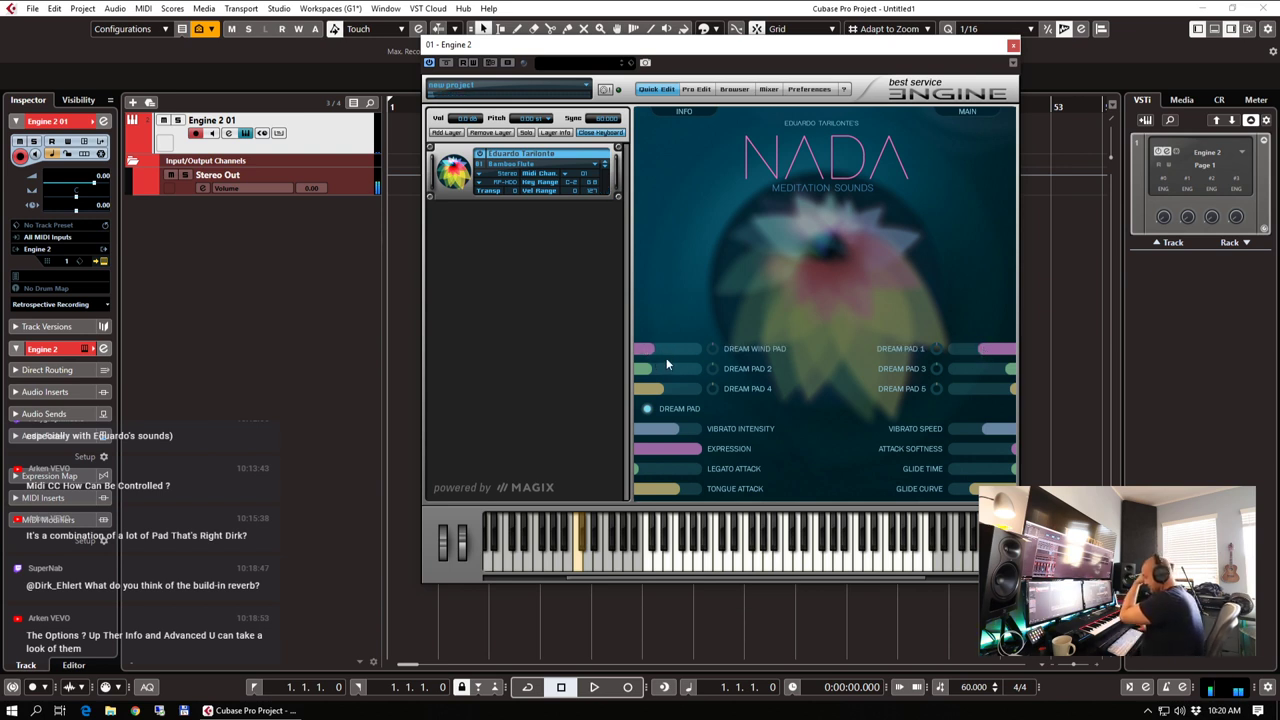
pyautogui.moveTo(653, 387)
pyautogui.mouseDown()
pyautogui.moveTo(643, 395)
pyautogui.moveTo(651, 372)
pyautogui.moveTo(636, 377)
pyautogui.mouseUp()
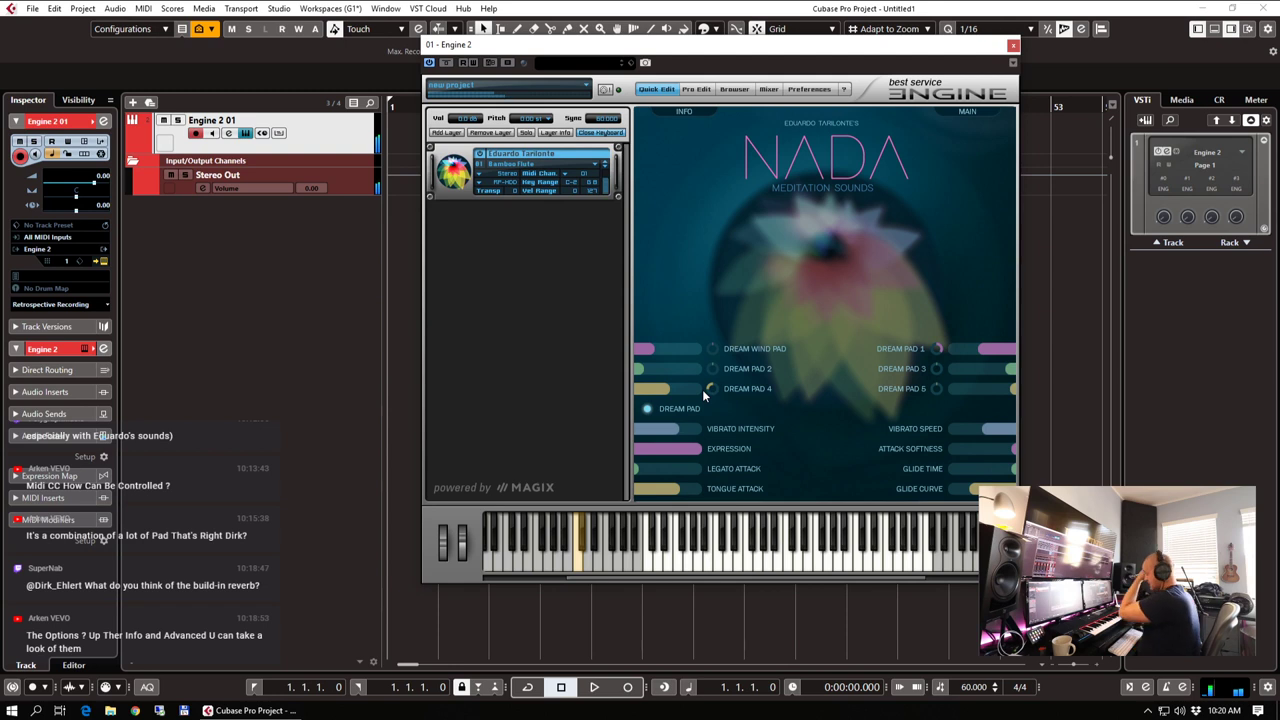
pyautogui.click(955, 112)
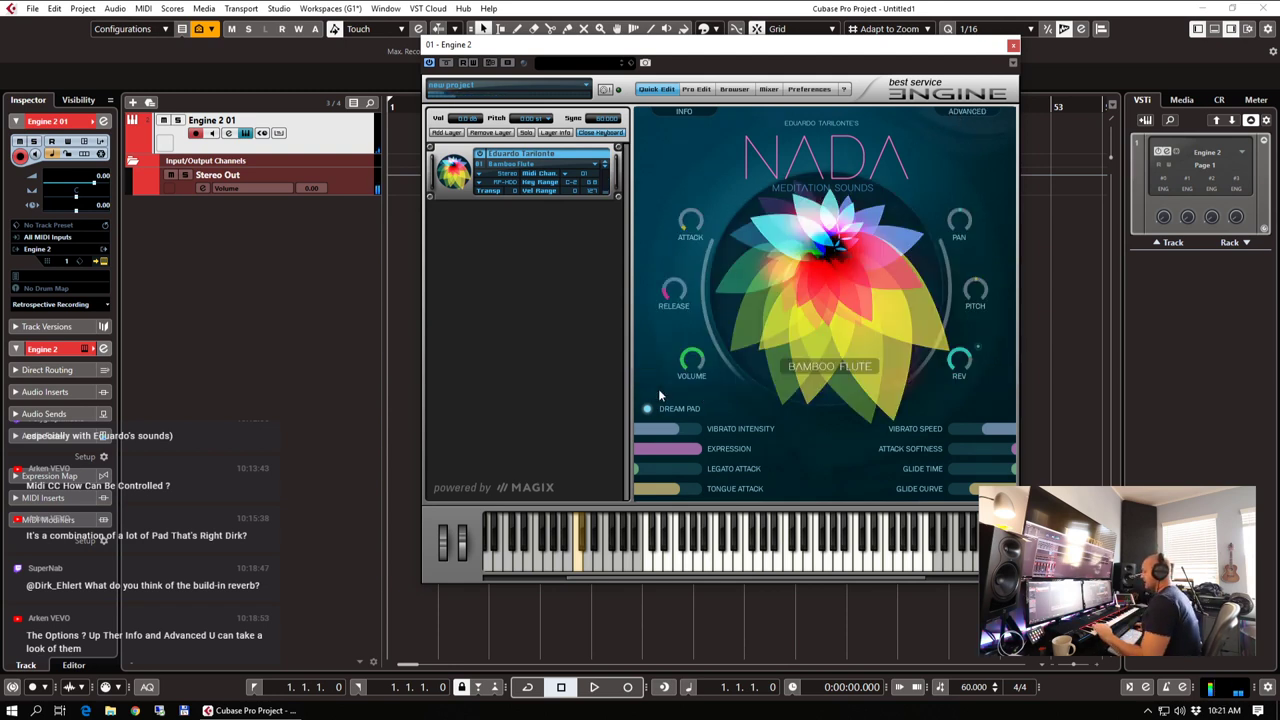
# Replace the Bamboo Flute with the Bansuri in the layer and set its ornaments to 27%
pyautogui.click(584, 548)
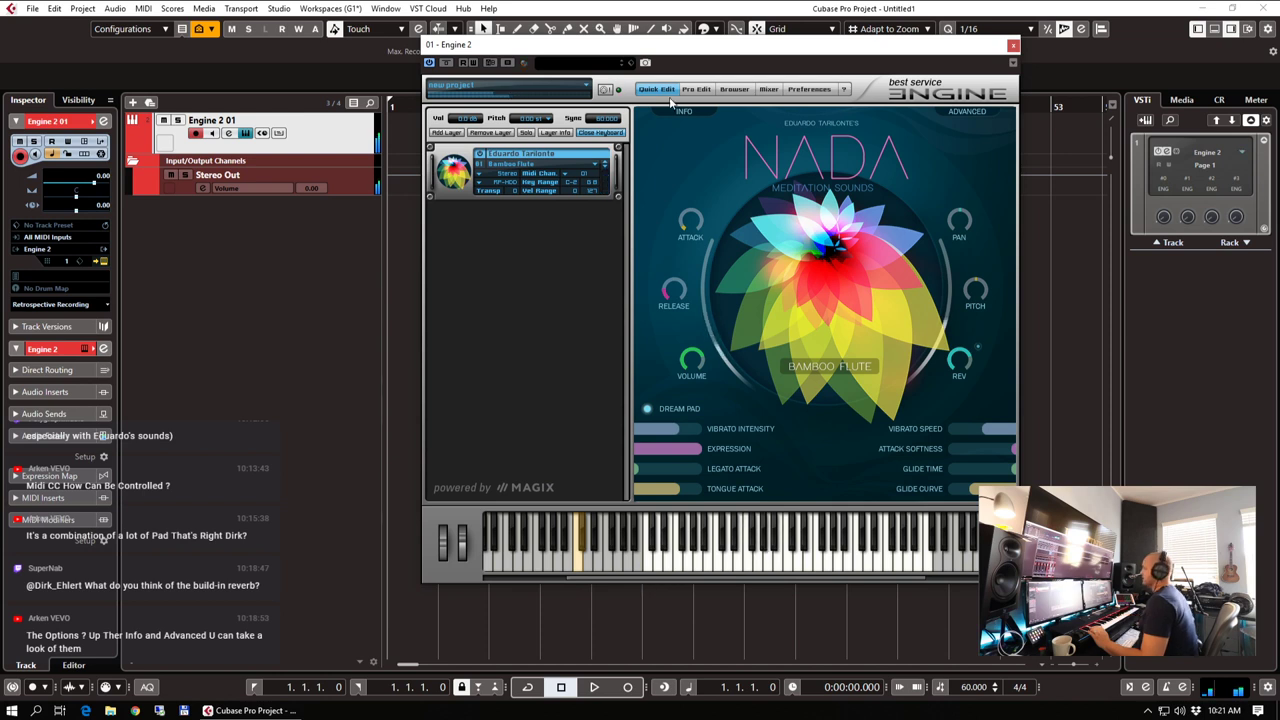
pyautogui.click(605, 168)
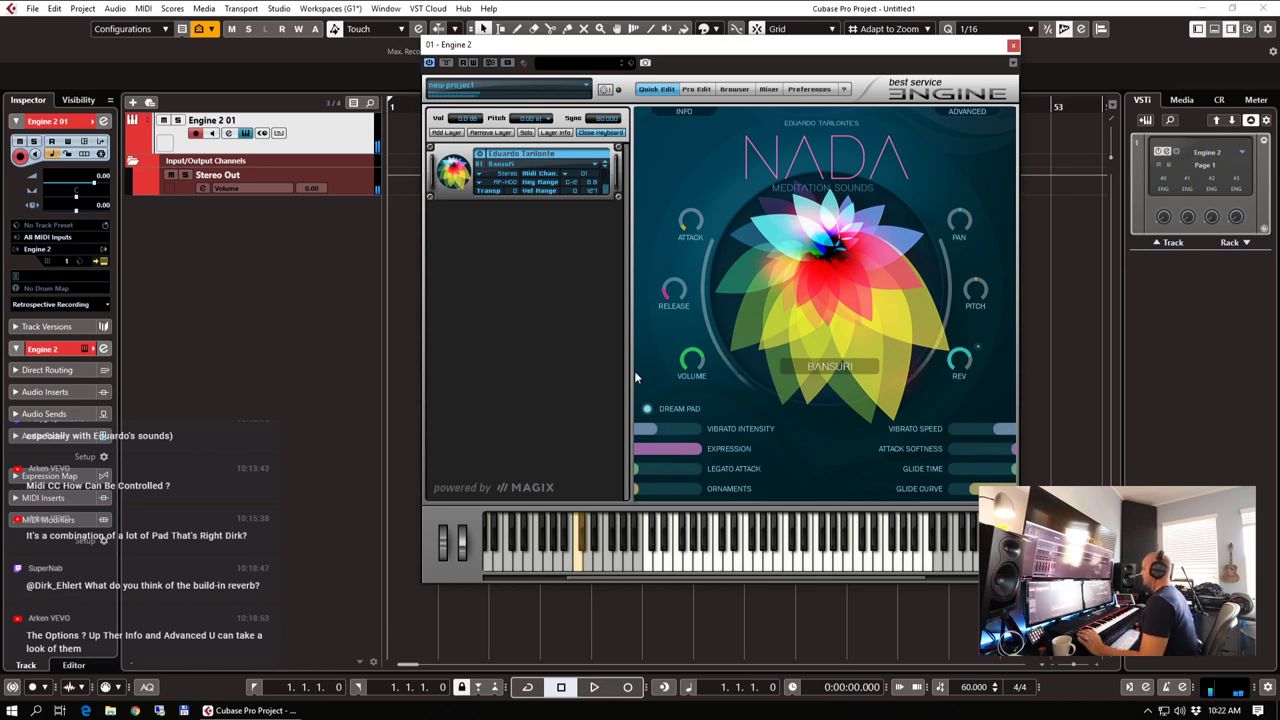
pyautogui.moveTo(654, 488); pyautogui.dragTo(681, 491)
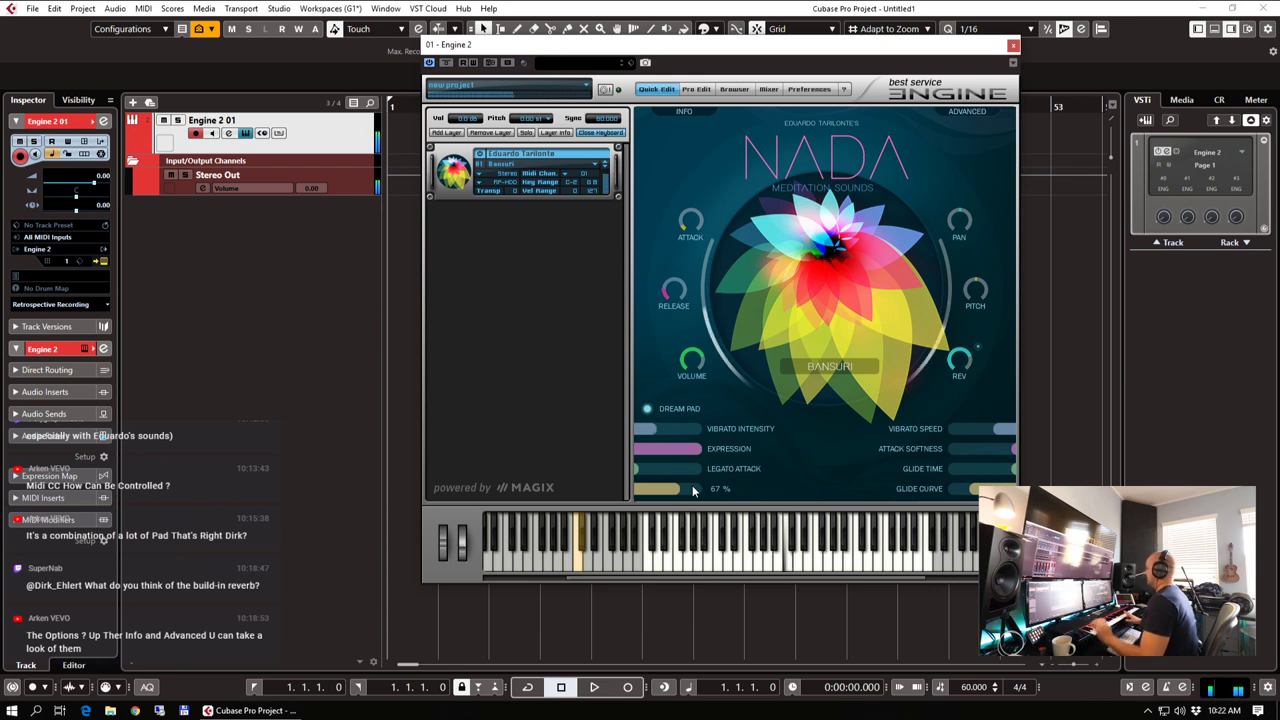
pyautogui.moveTo(670, 494); pyautogui.dragTo(652, 499)
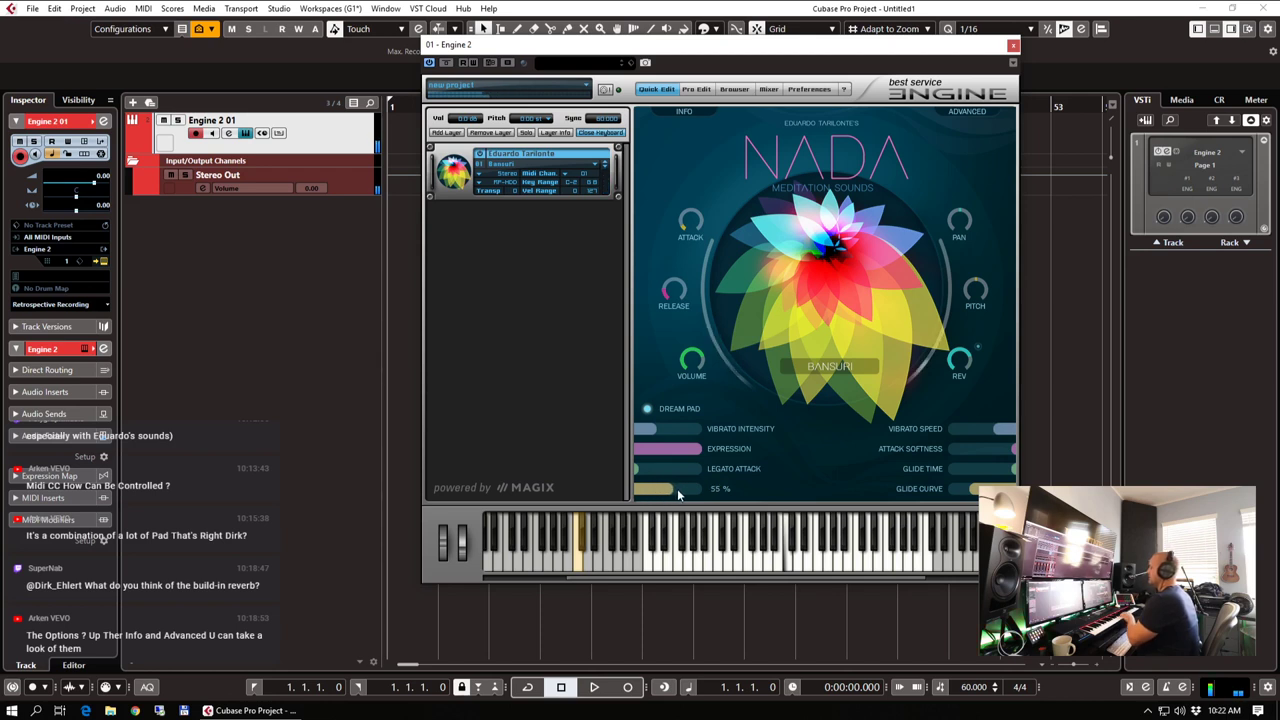
pyautogui.moveTo(679, 494); pyautogui.dragTo(665, 494)
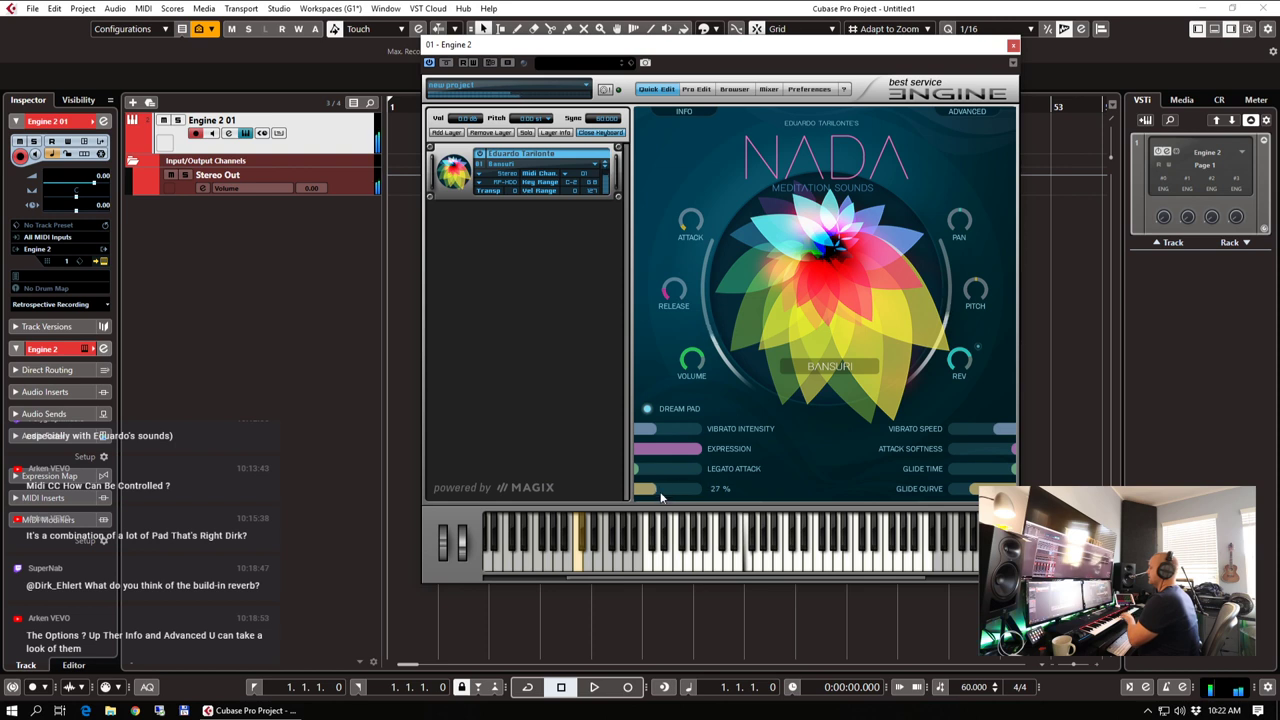
# Check the controller assignment of the Bansuri's ornaments slider and start MIDI learn for it
pyautogui.rightClick(661, 497)
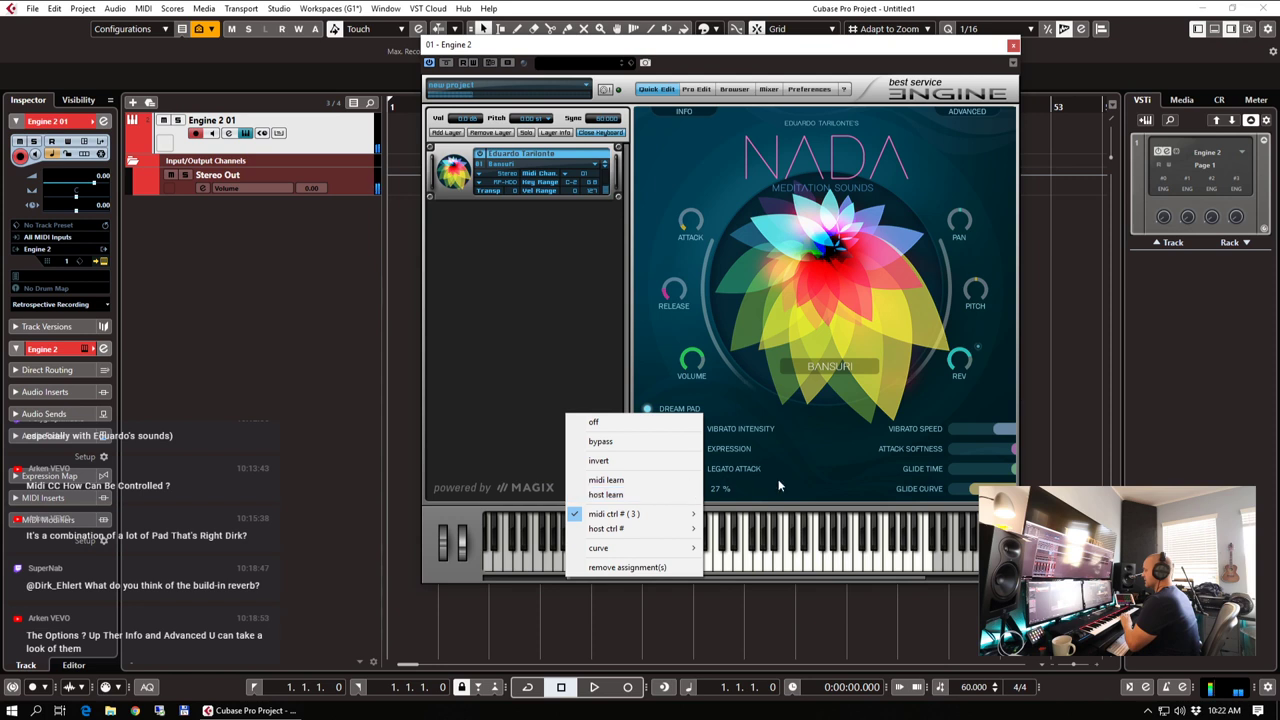
pyautogui.click(826, 474)
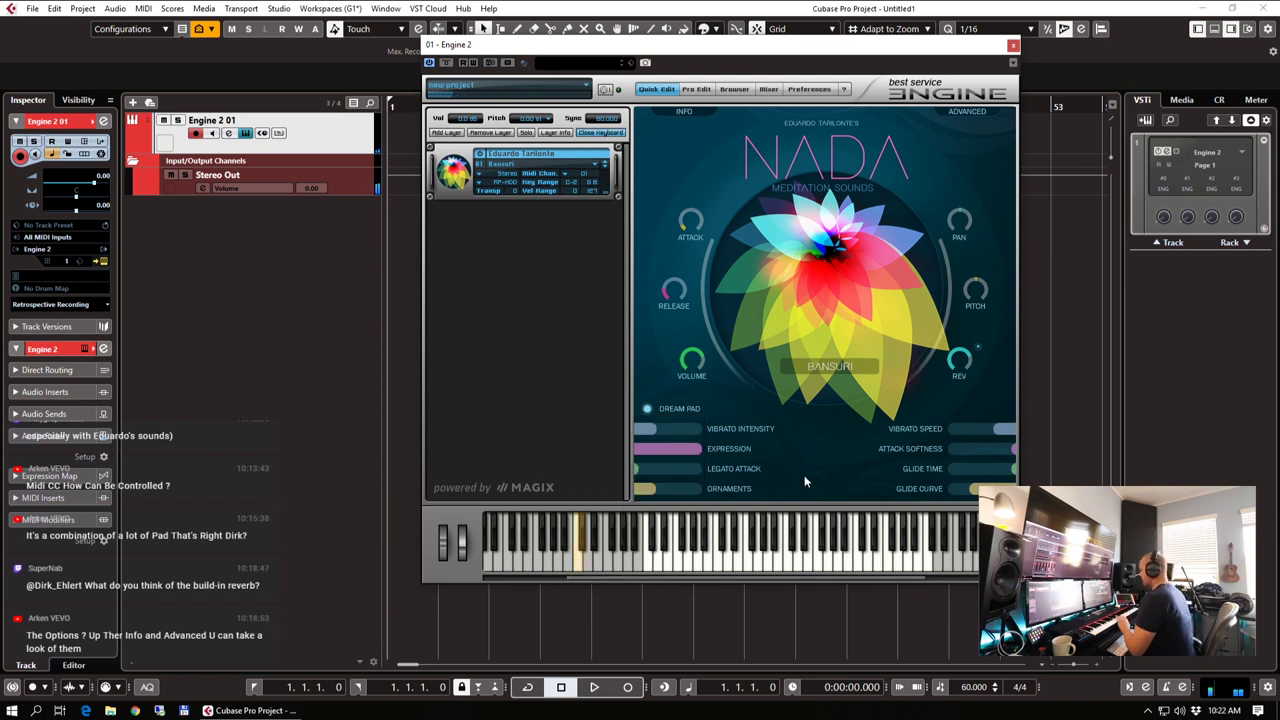
pyautogui.rightClick(657, 497)
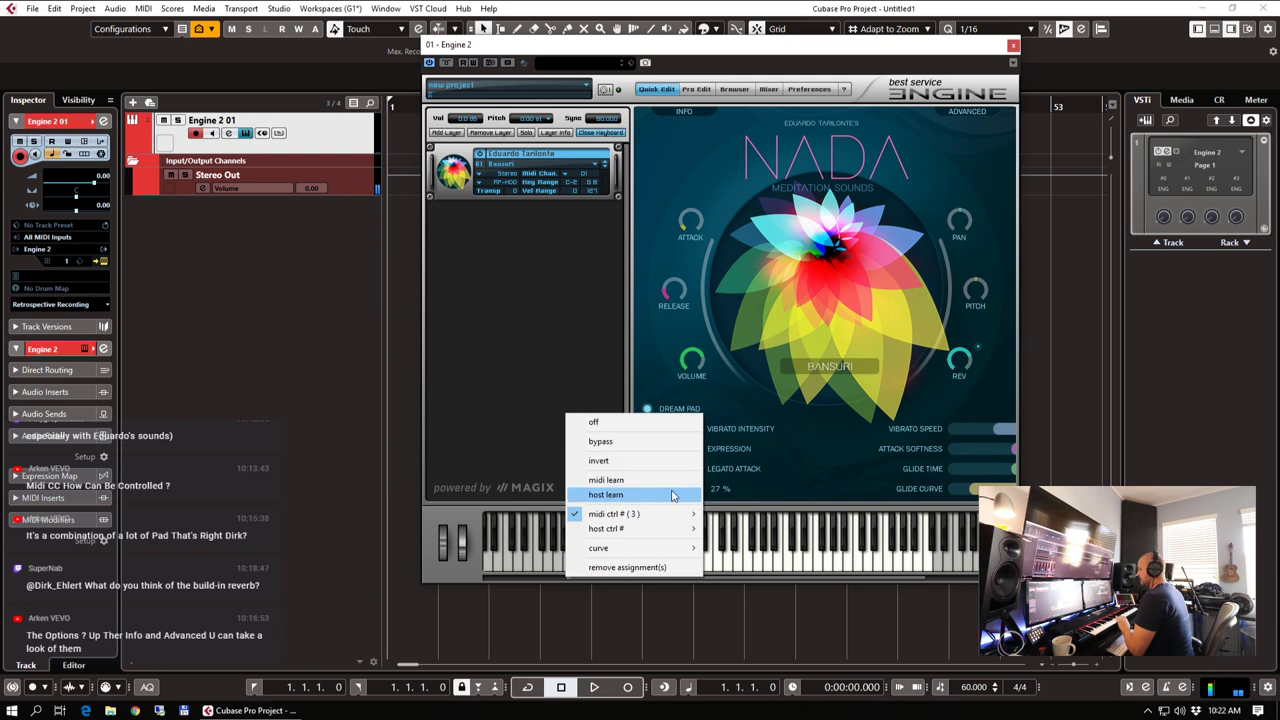
pyautogui.click(671, 481)
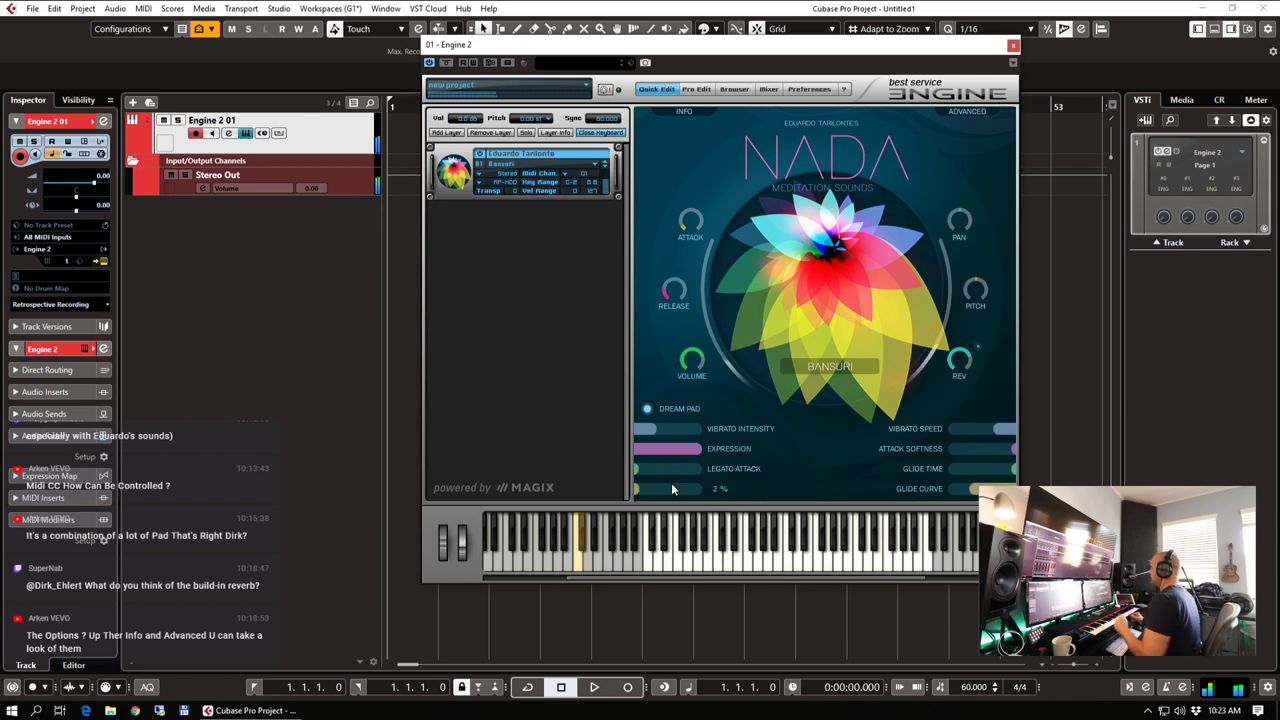
# Load the Concert Alto Flute from NADA's wind instruments into the layer
pyautogui.click(514, 160)
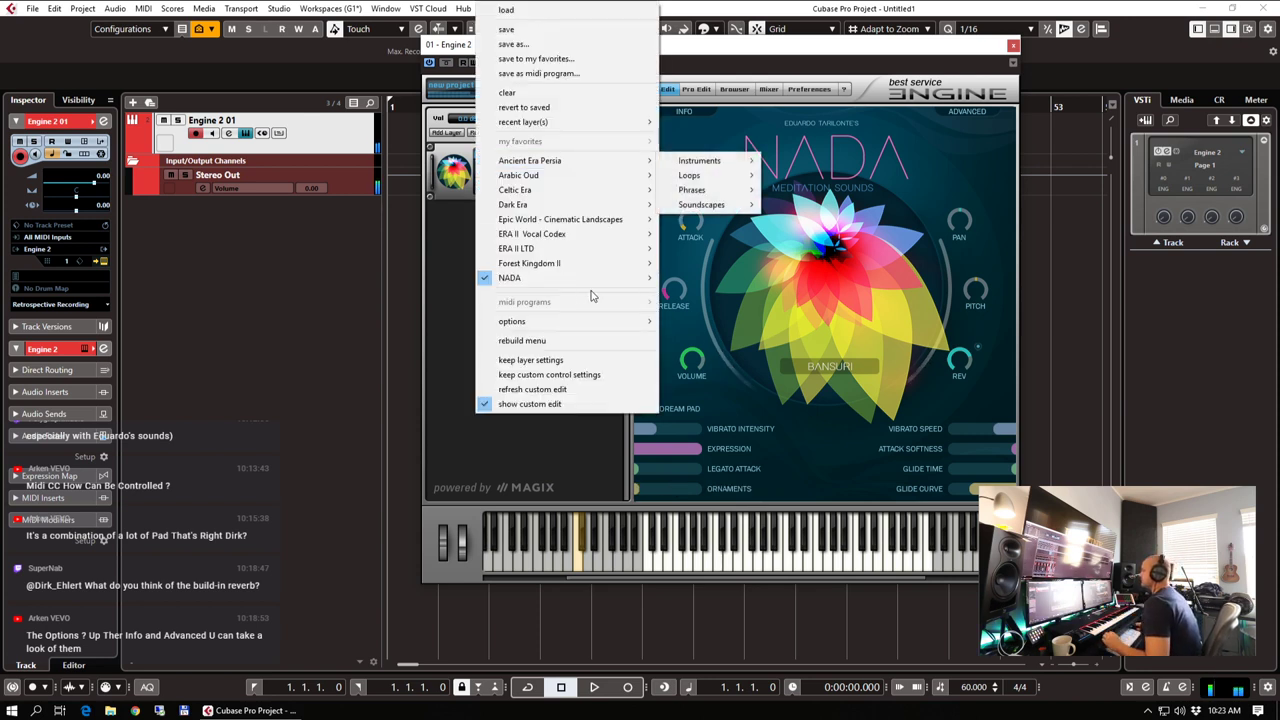
pyautogui.moveTo(720, 278)
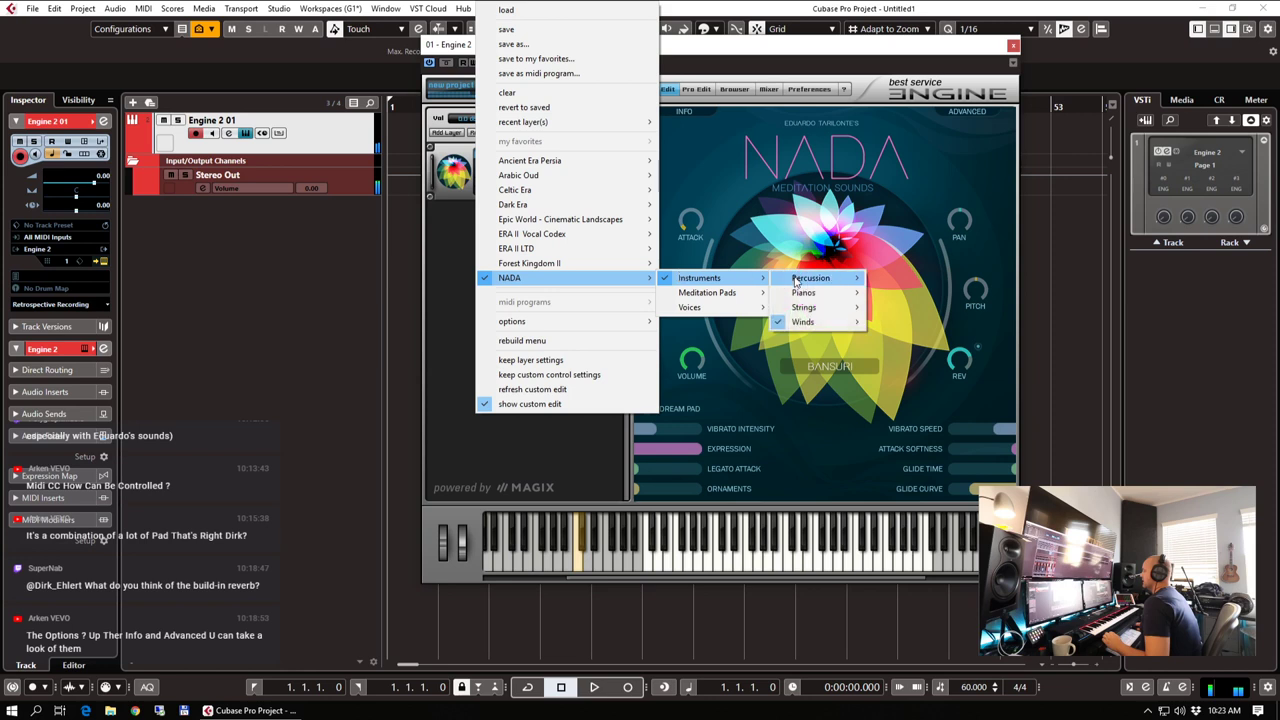
pyautogui.moveTo(805, 322)
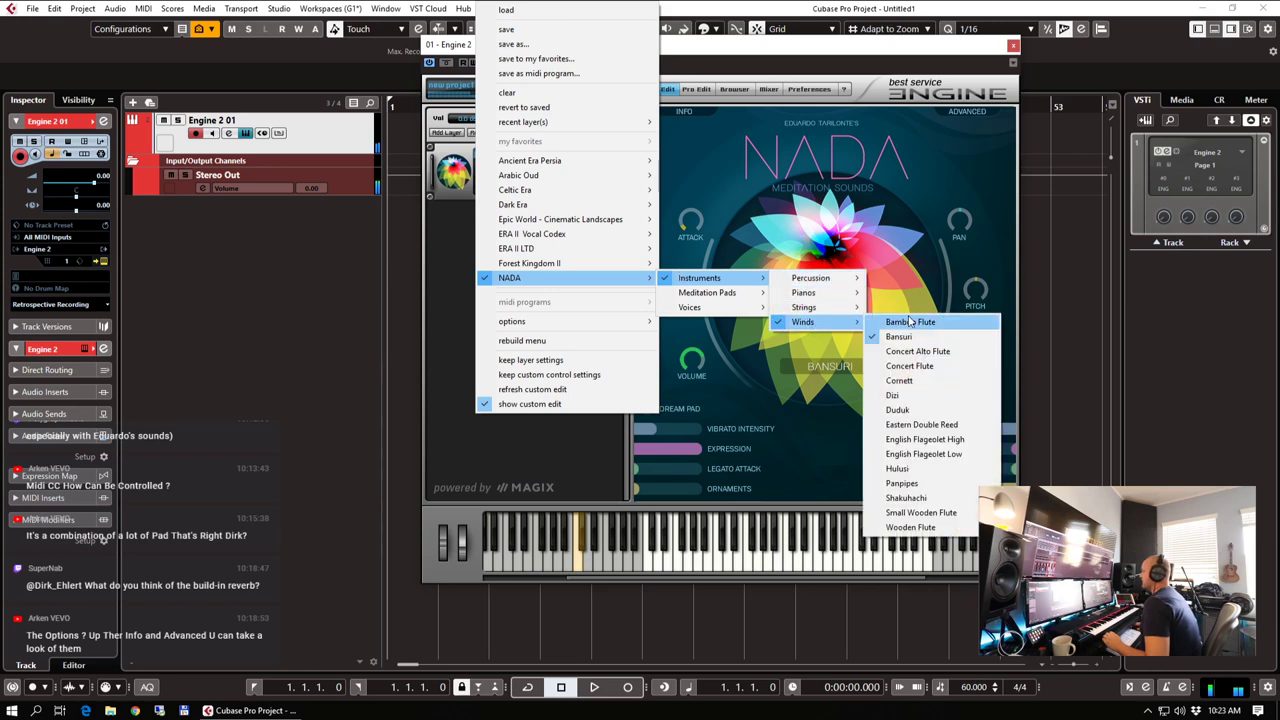
pyautogui.click(945, 352)
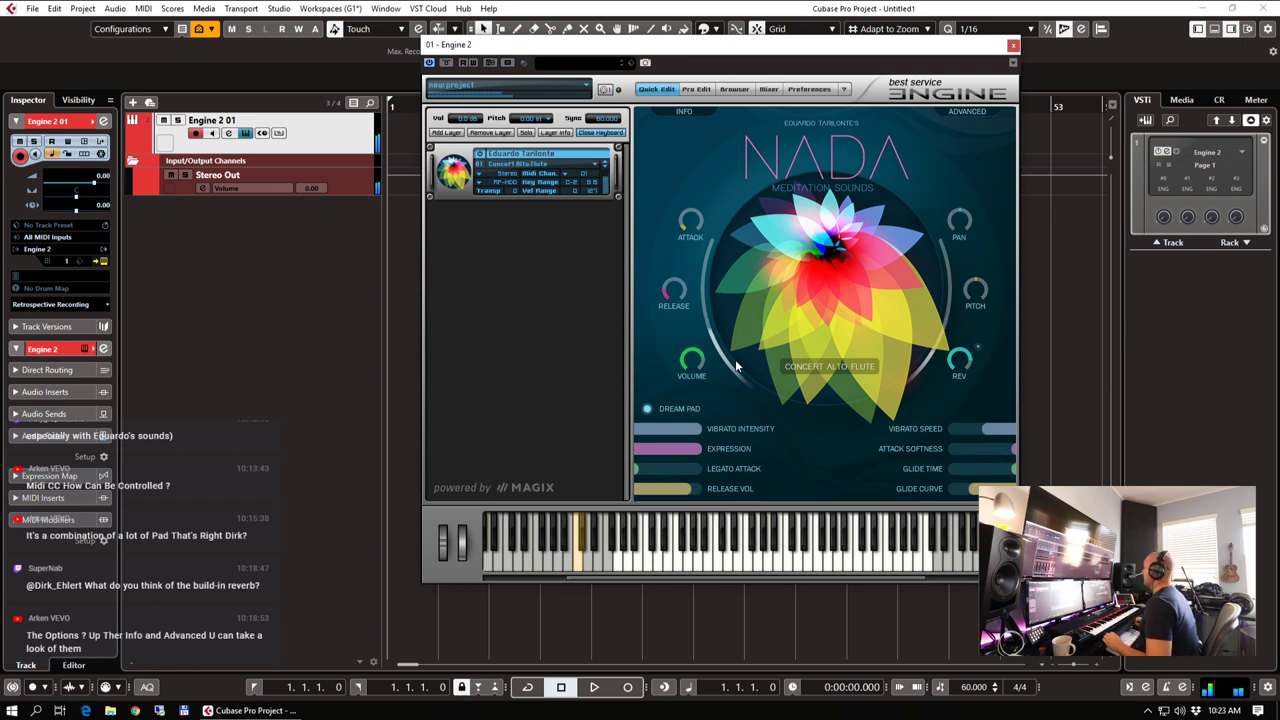
# Replace the Concert Alto Flute with the Duduk from NADA's wind instruments
pyautogui.click(557, 157)
pyautogui.moveTo(560, 278)
pyautogui.moveTo(730, 280)
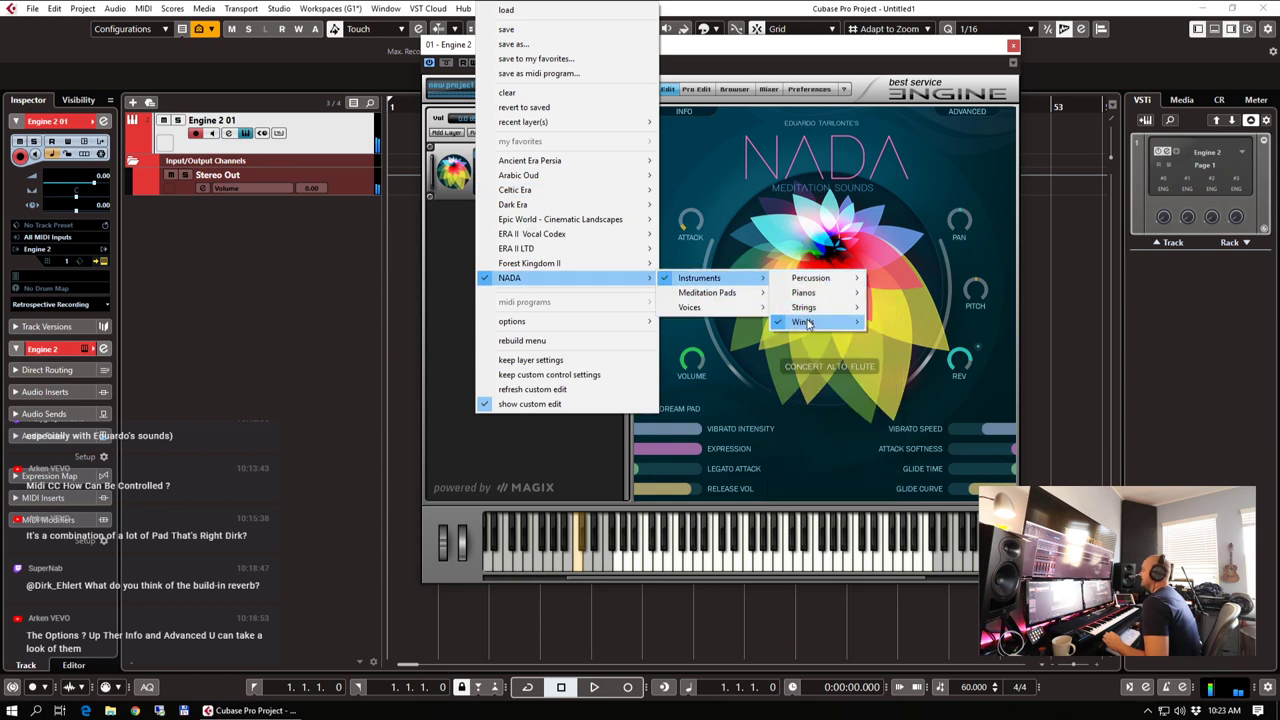
pyautogui.moveTo(816, 324)
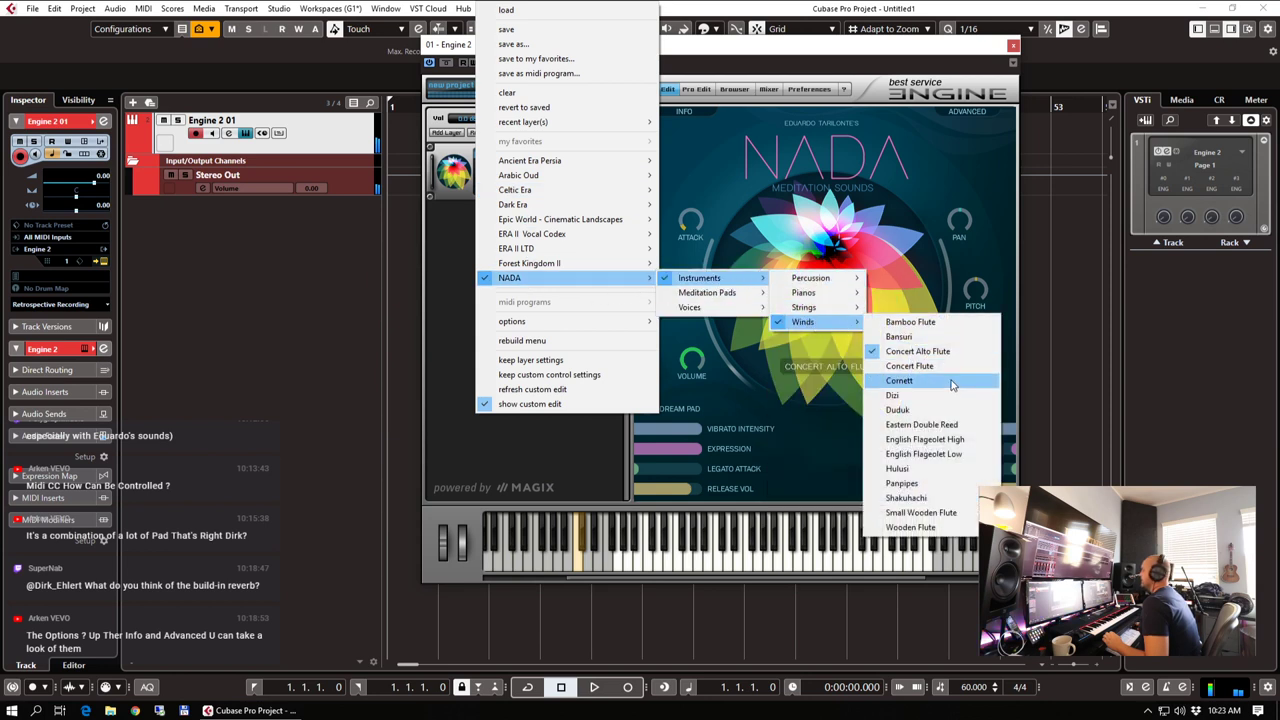
pyautogui.click(955, 409)
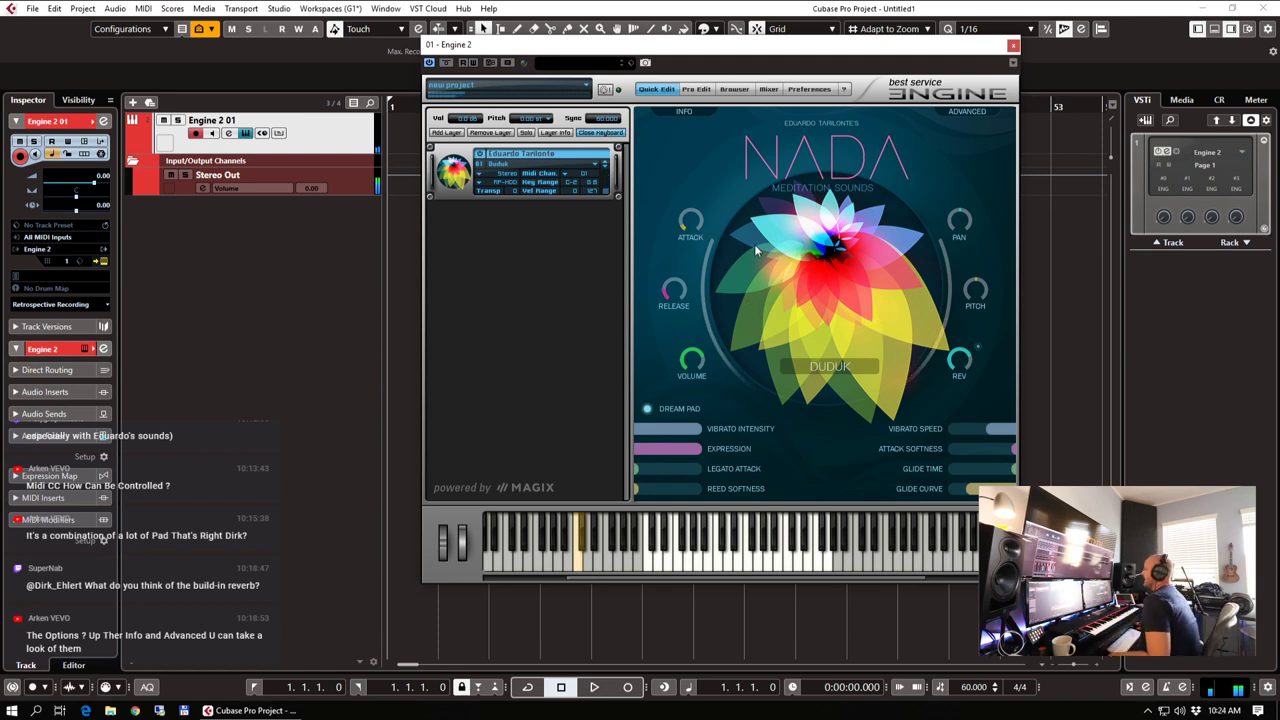
# Replace the Duduk in the layer with the Hulusi from NADA's wind instruments
pyautogui.click(533, 164)
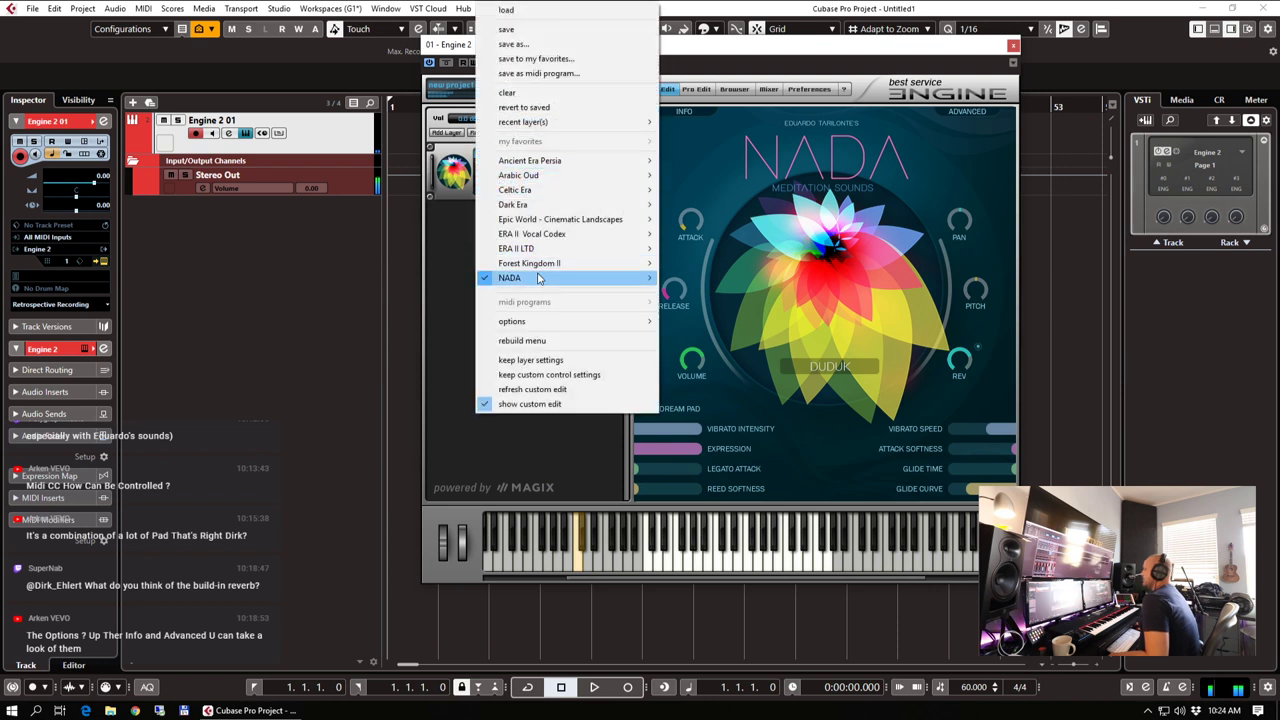
pyautogui.moveTo(537, 279)
pyautogui.moveTo(714, 281)
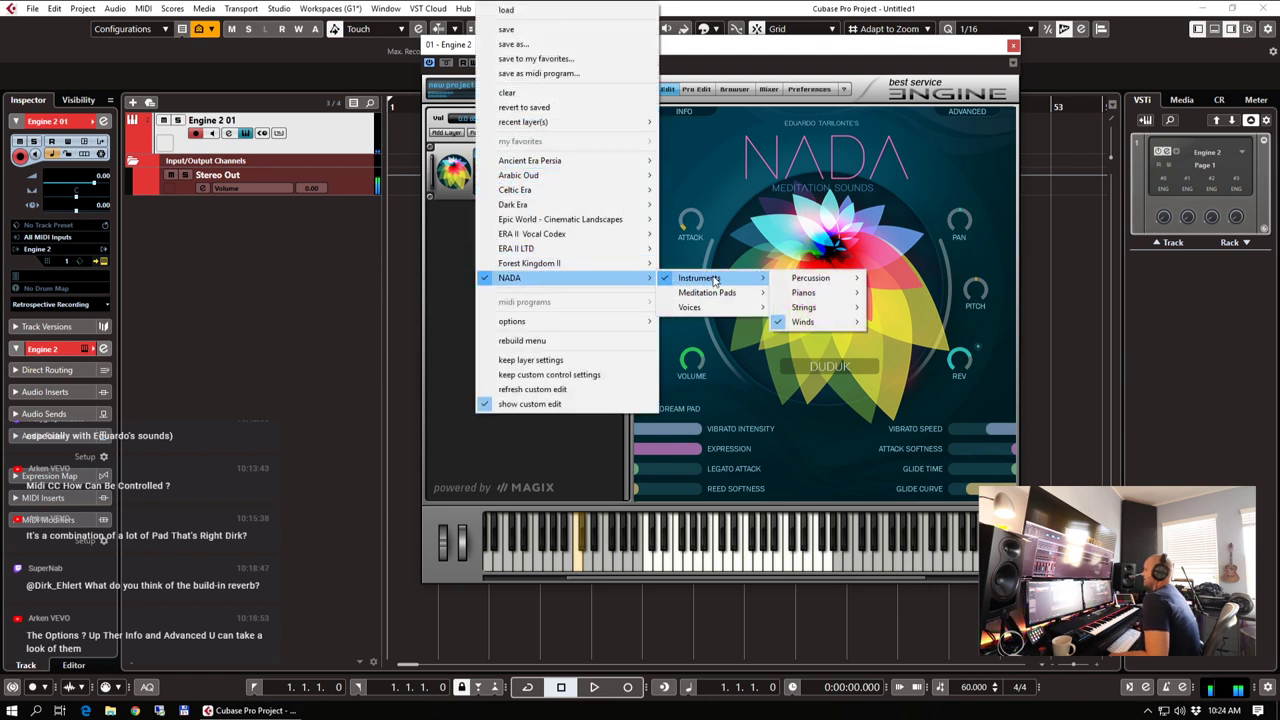
pyautogui.moveTo(836, 328)
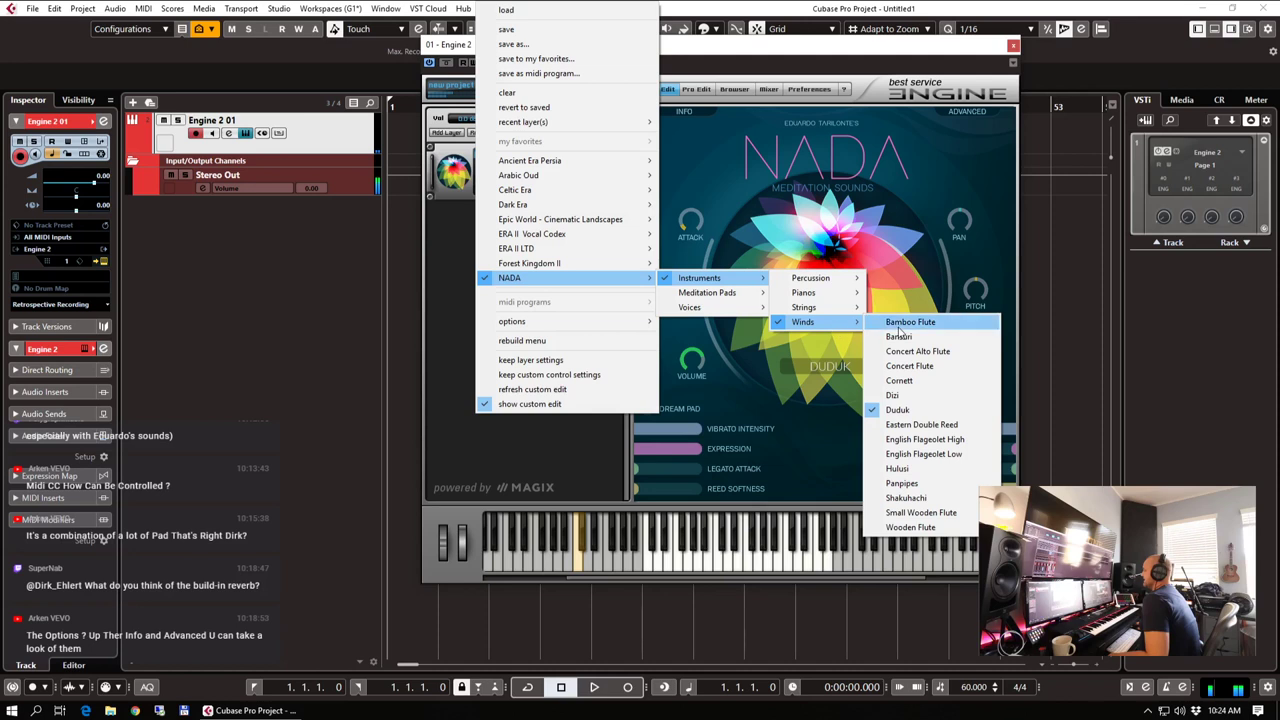
pyautogui.click(930, 468)
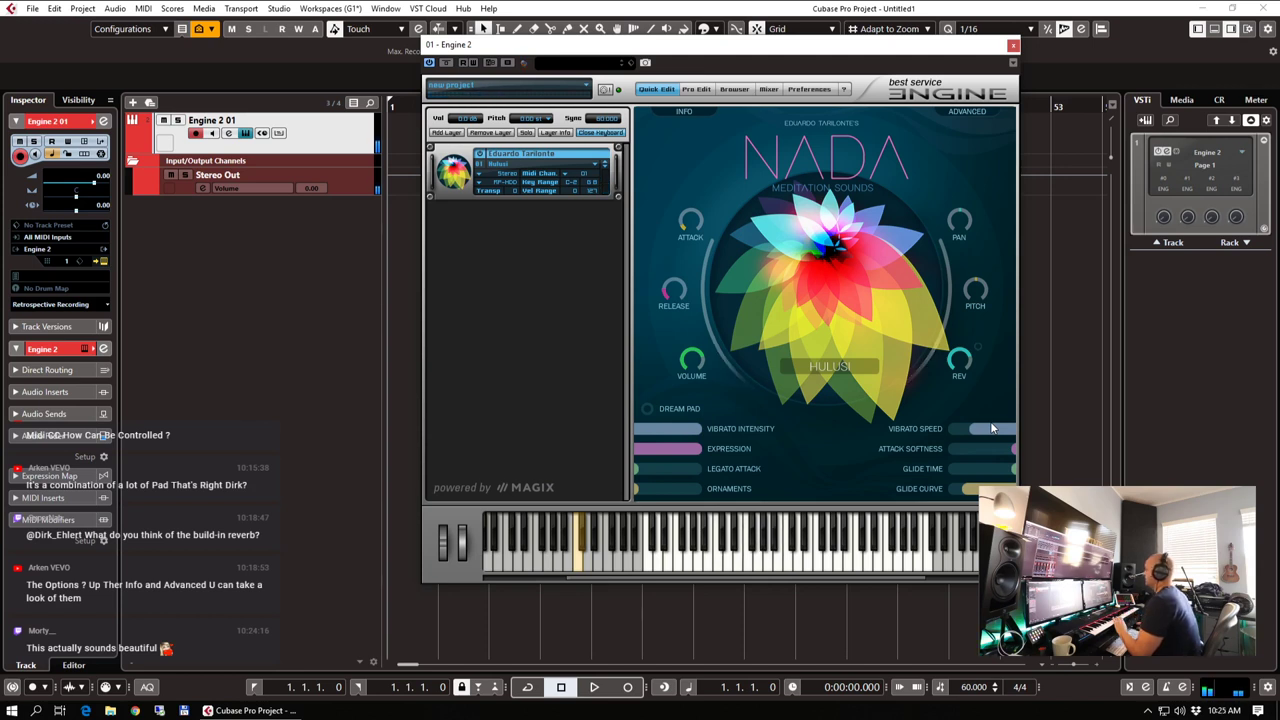
pyautogui.moveTo(944, 376)
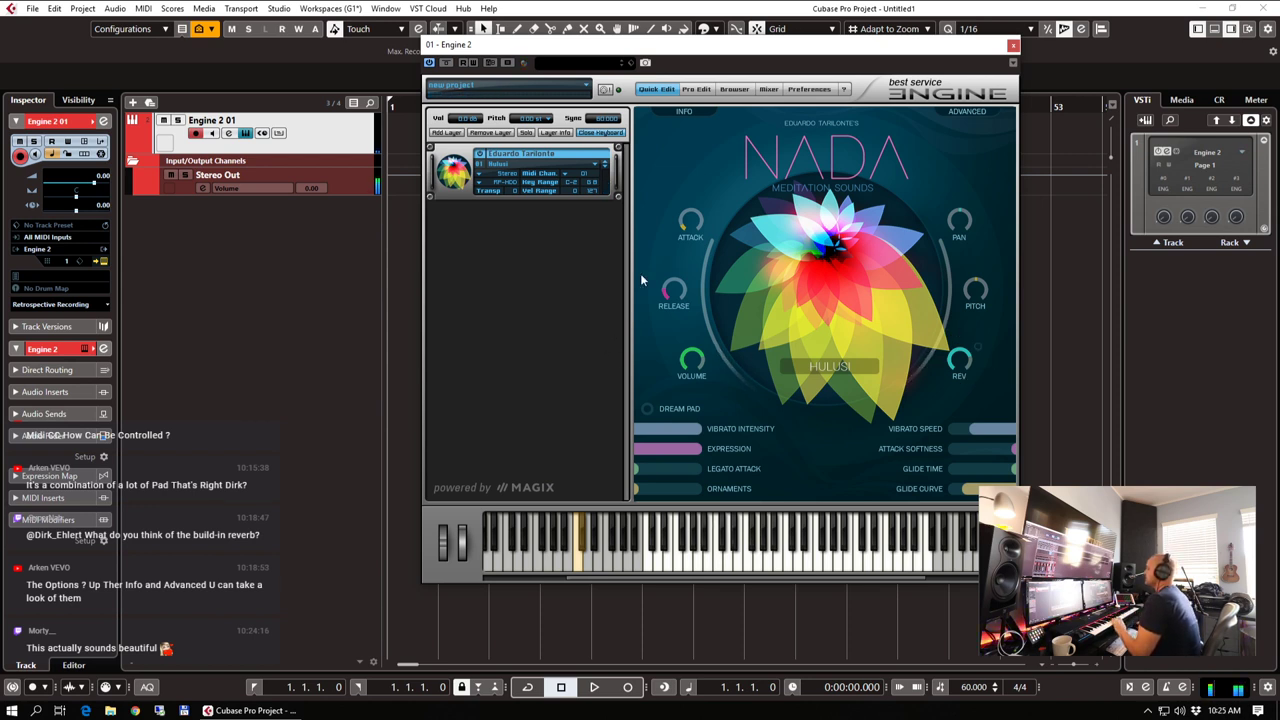
# Insert the Eventide Blackhole reverb in the first audio insert slot of the Engine 2 channel
pyautogui.rightClick(289, 301)
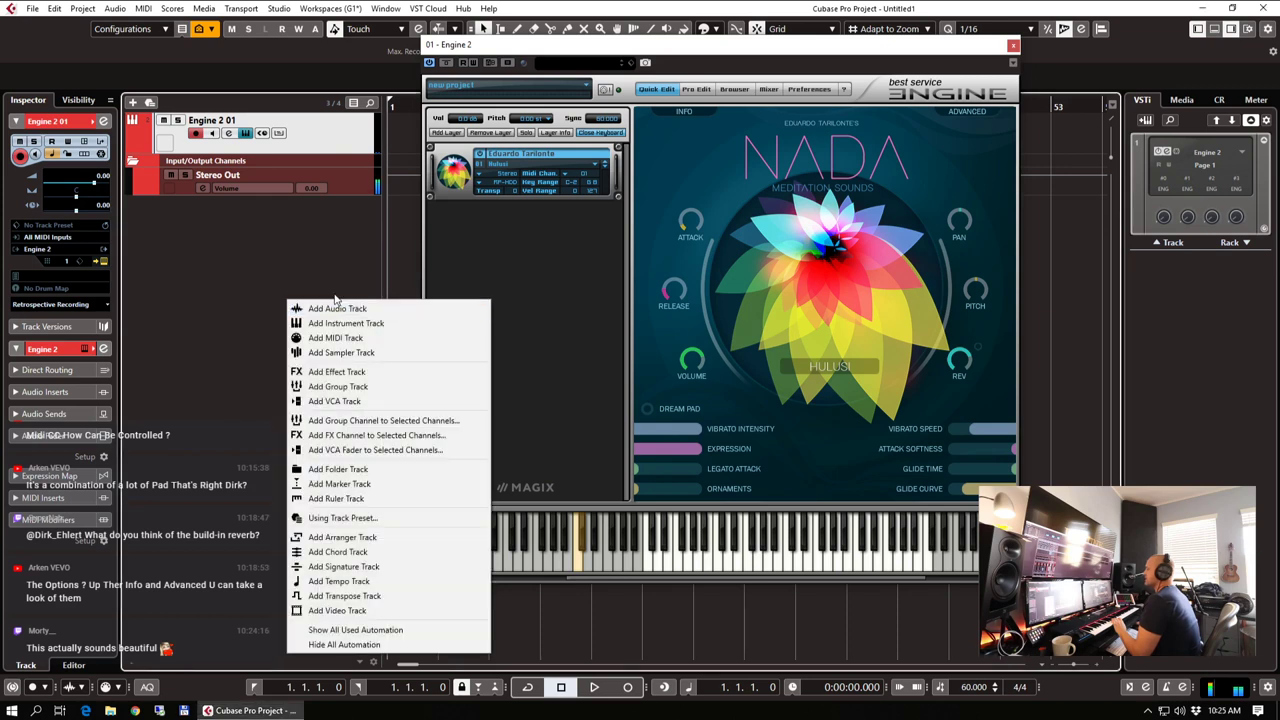
pyautogui.click(331, 135)
pyautogui.click(46, 349)
pyautogui.click(45, 164)
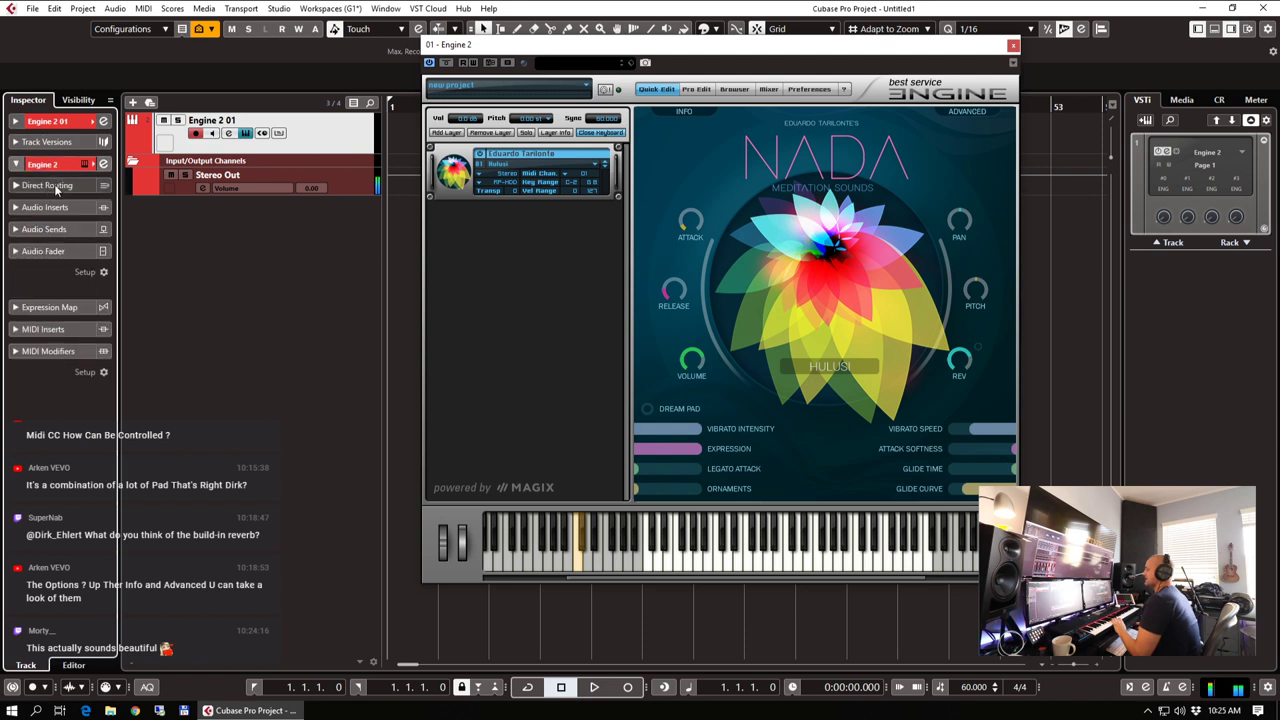
pyautogui.click(50, 185)
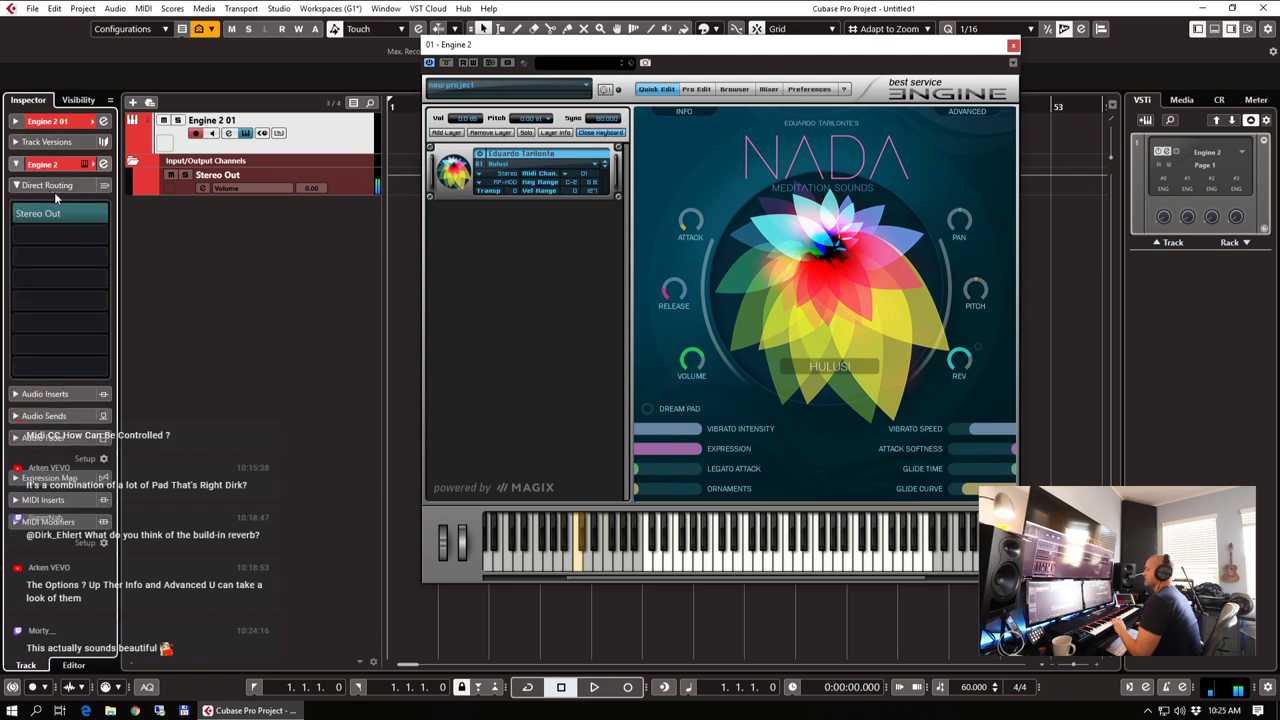
pyautogui.click(45, 206)
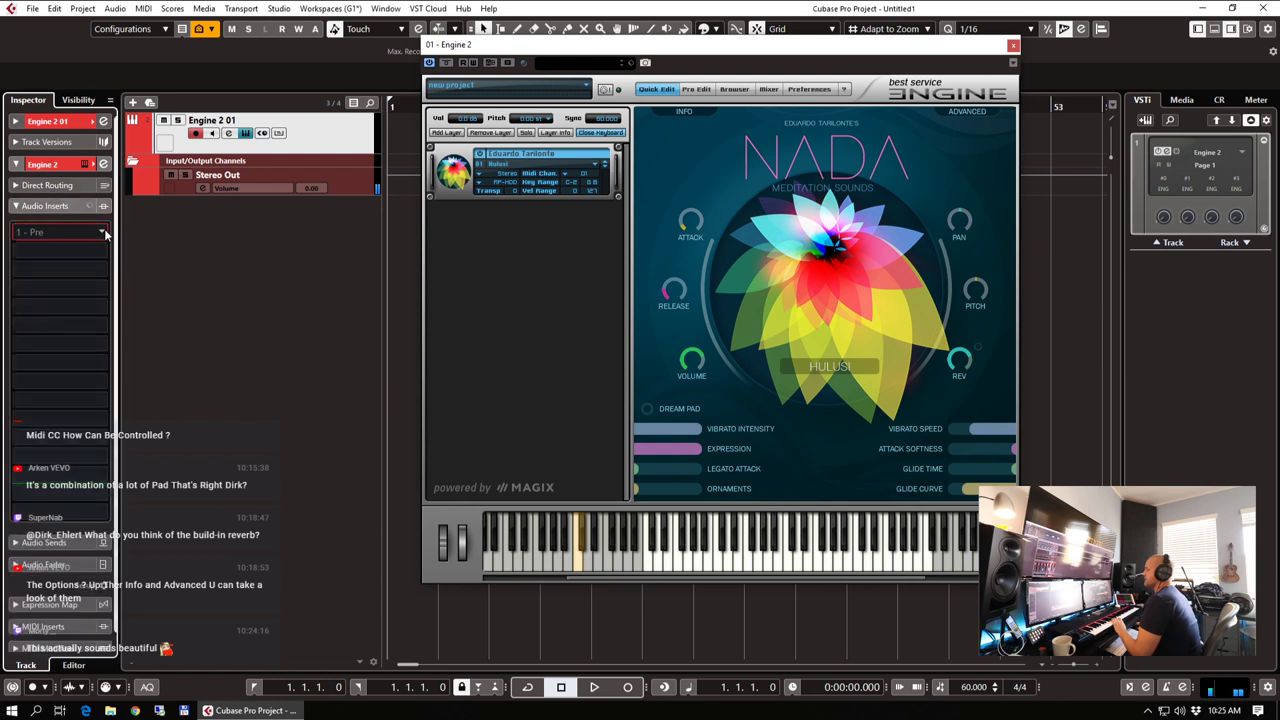
pyautogui.click(97, 230)
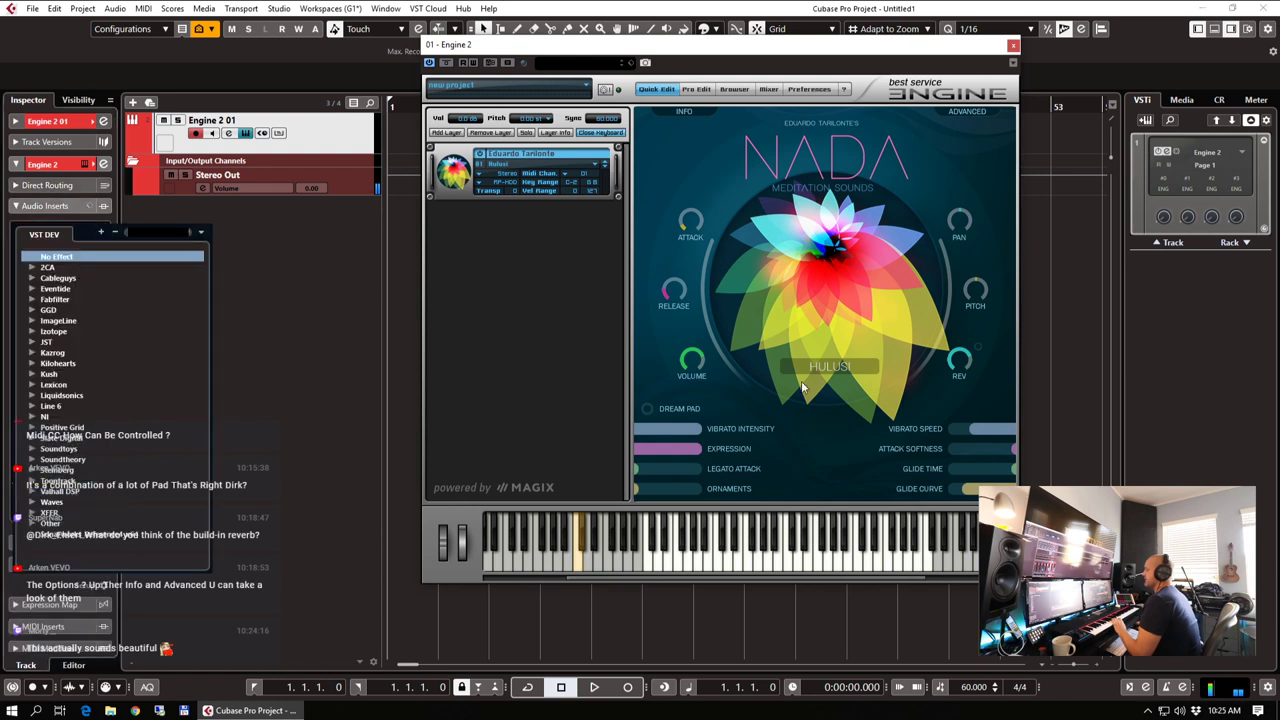
pyautogui.click(32, 289)
pyautogui.click(65, 311)
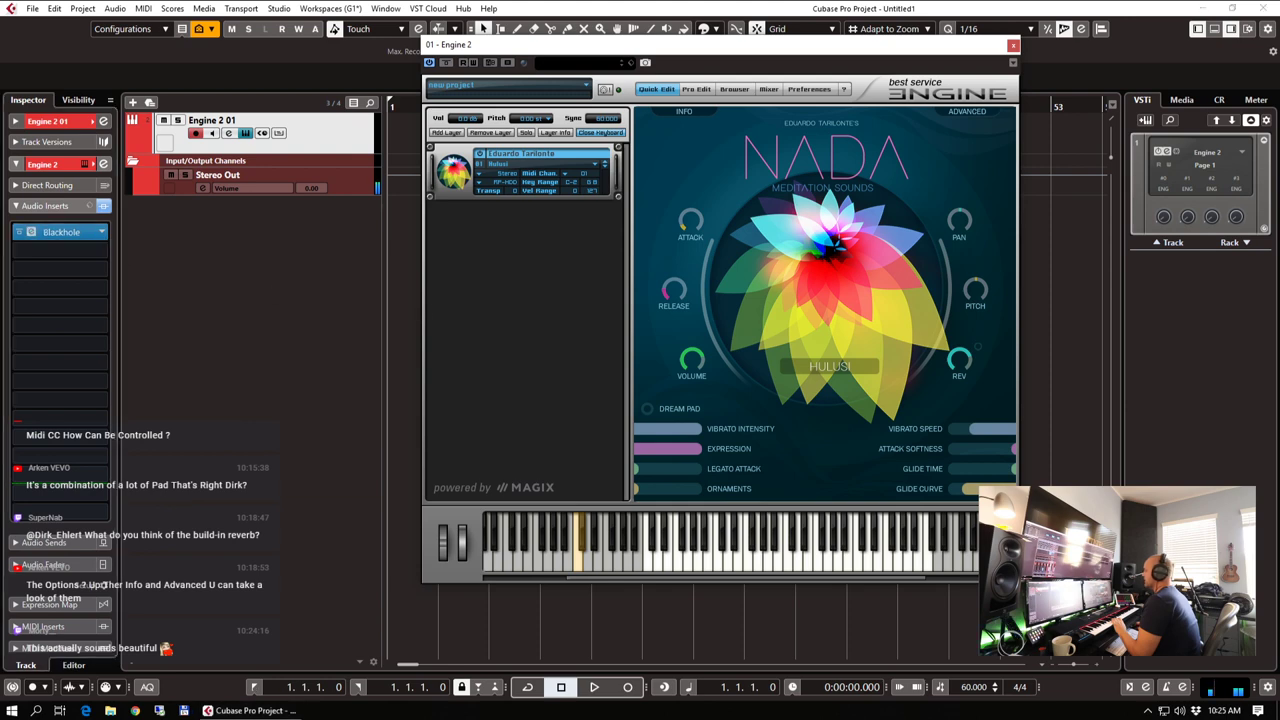
# Load the Blackhole factory preset in the reverb plug-in and set its mix to 27
pyautogui.moveTo(645, 173); pyautogui.dragTo(572, 173)
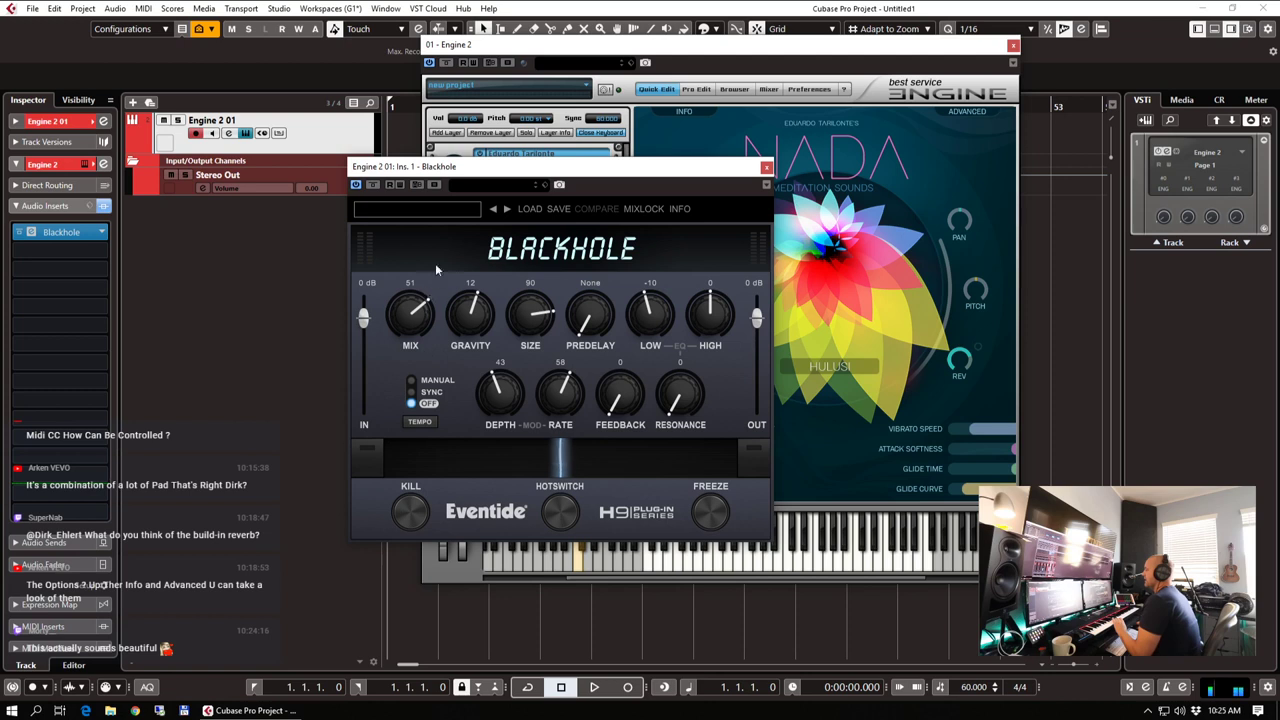
pyautogui.click(429, 215)
pyautogui.moveTo(462, 214)
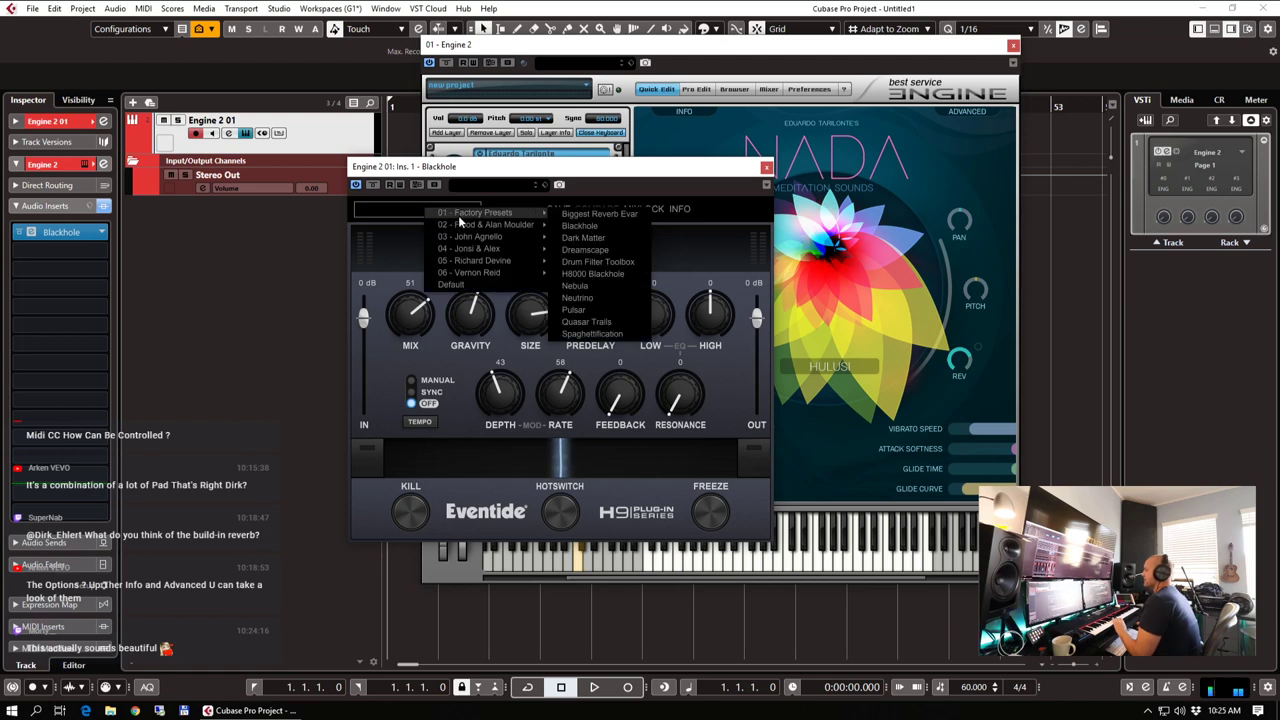
pyautogui.click(577, 227)
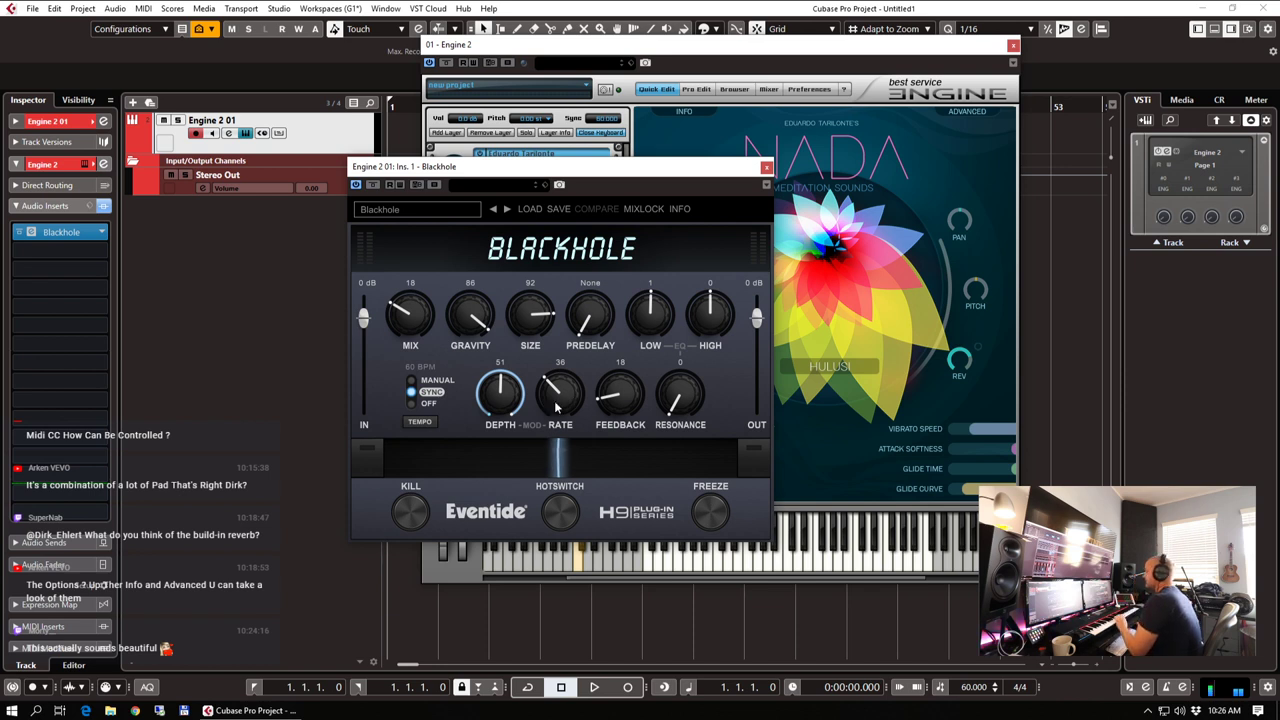
pyautogui.moveTo(624, 181); pyautogui.dragTo(412, 231)
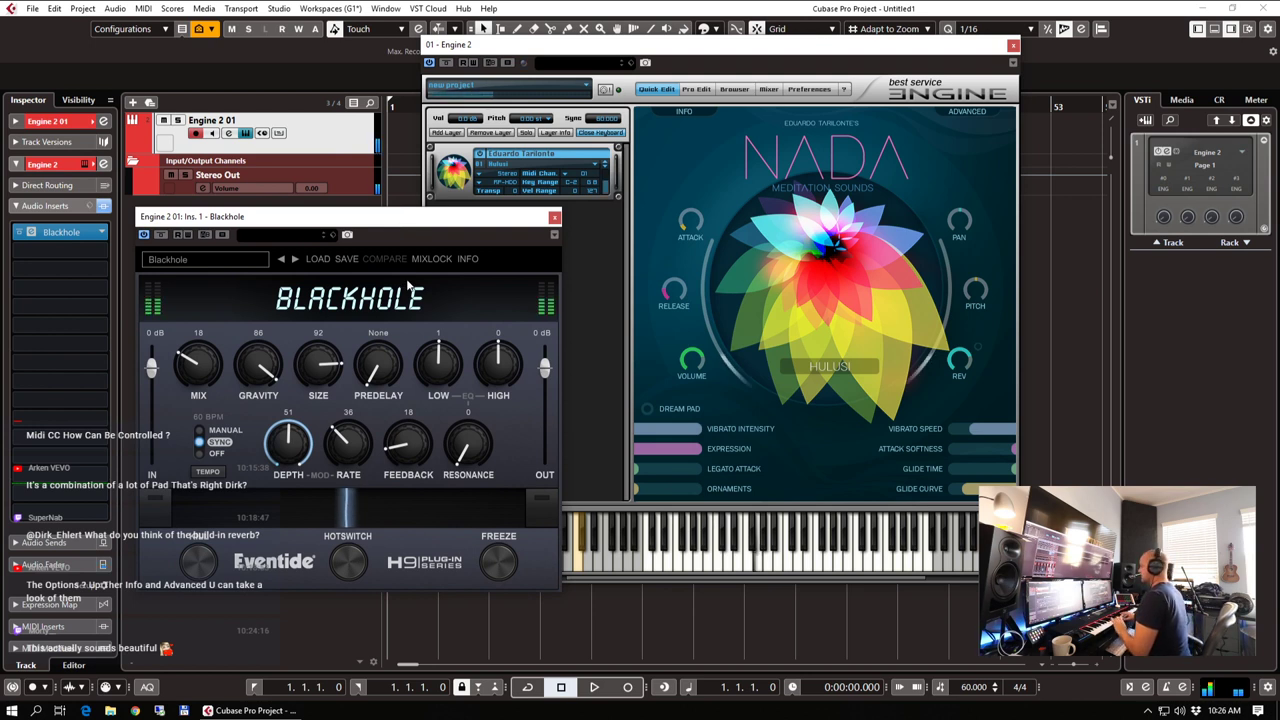
pyautogui.moveTo(191, 358); pyautogui.dragTo(199, 336)
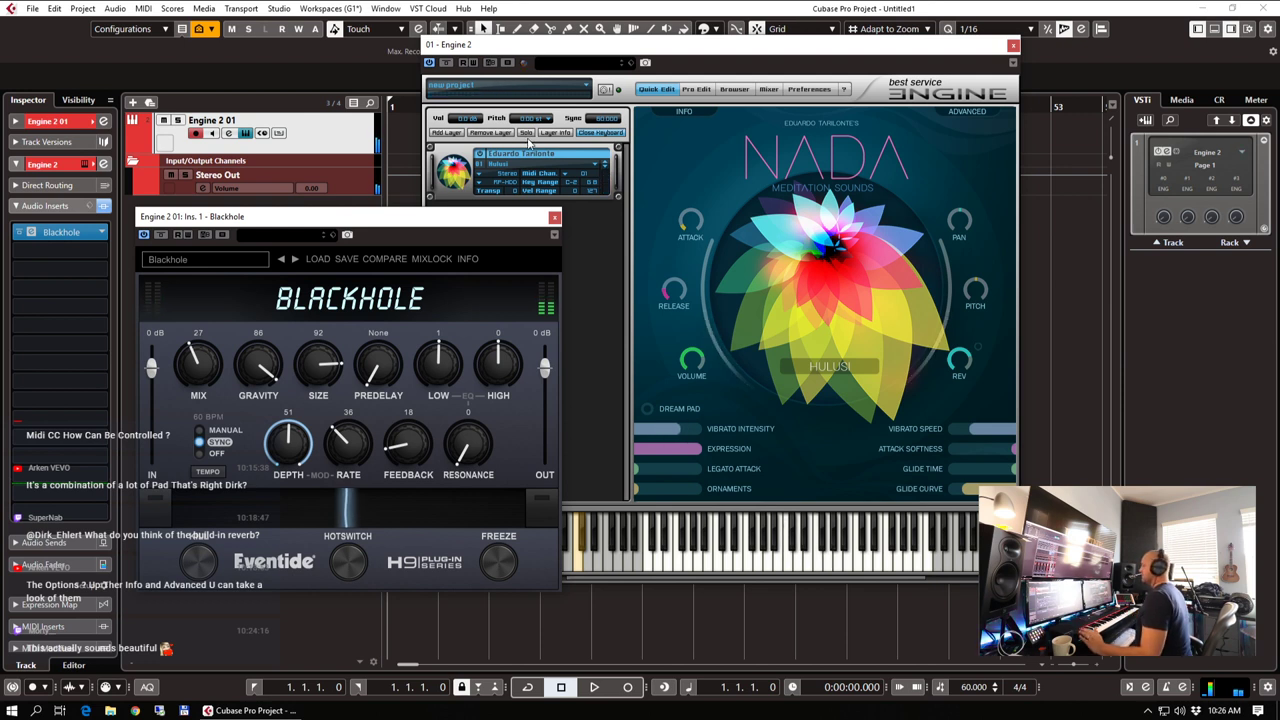
# Bypass Blackhole and switch on NADA's built-in reverb for the Hulusi to compare the two
pyautogui.click(144, 234)
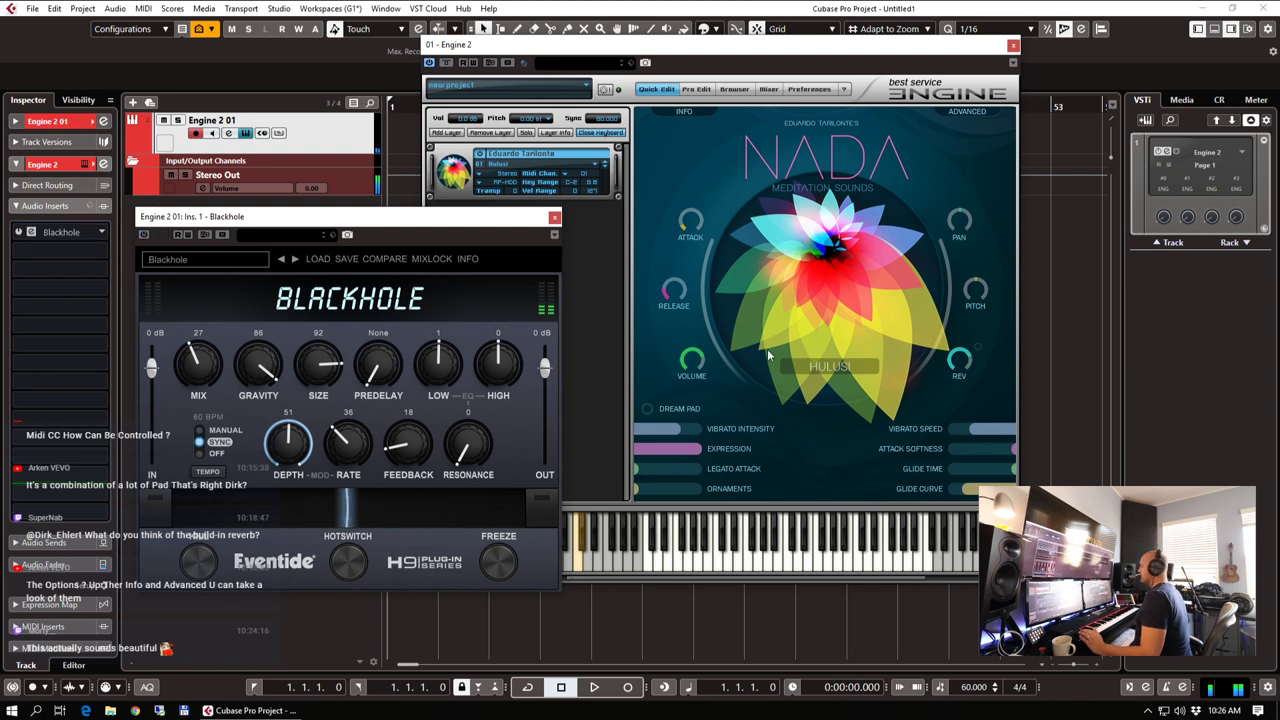
pyautogui.click(980, 351)
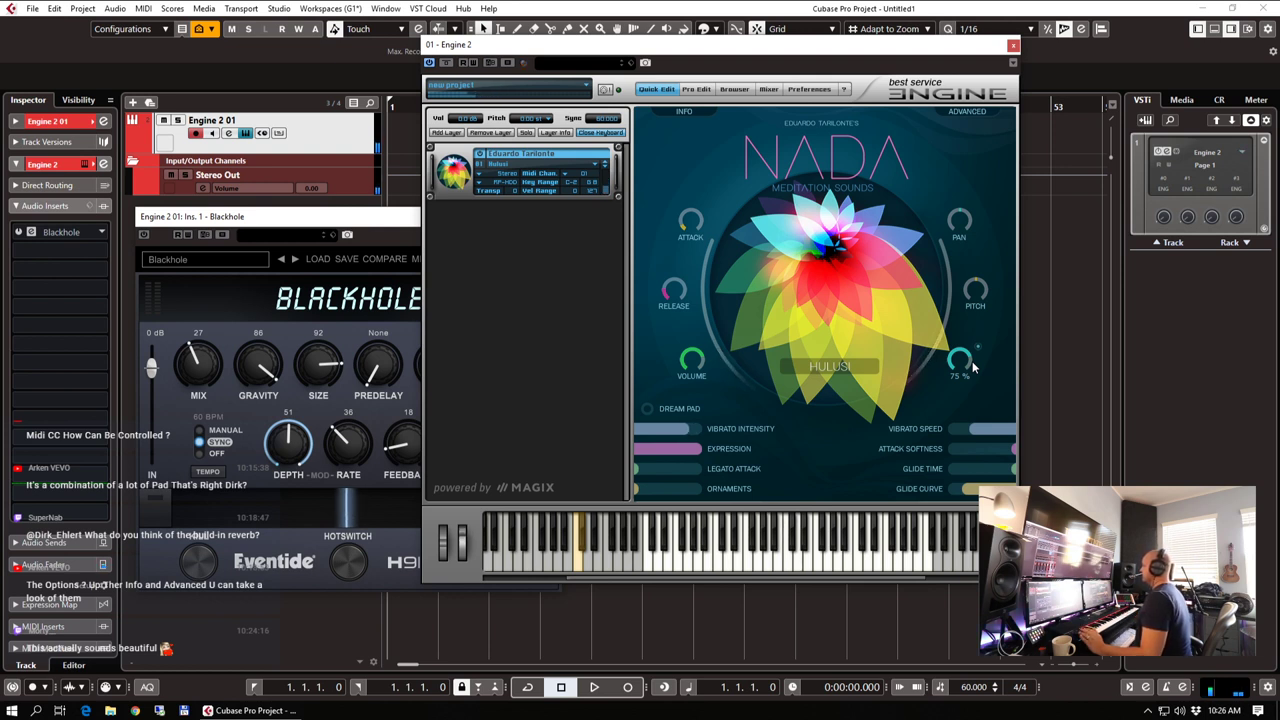
# Reactivate Blackhole and set its size to 74 and its modulation depth to 28
pyautogui.click(147, 235)
pyautogui.moveTo(343, 216); pyautogui.dragTo(371, 174)
pyautogui.moveTo(344, 320); pyautogui.dragTo(343, 350)
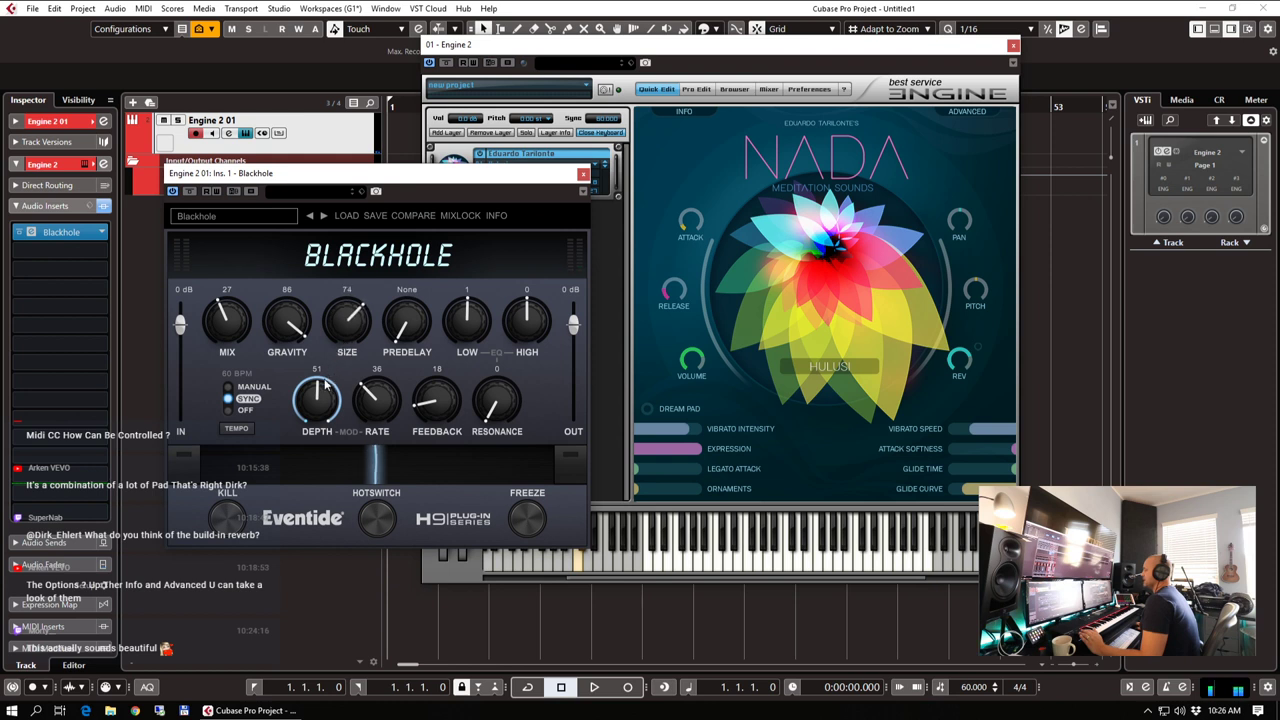
pyautogui.moveTo(317, 400); pyautogui.dragTo(321, 446)
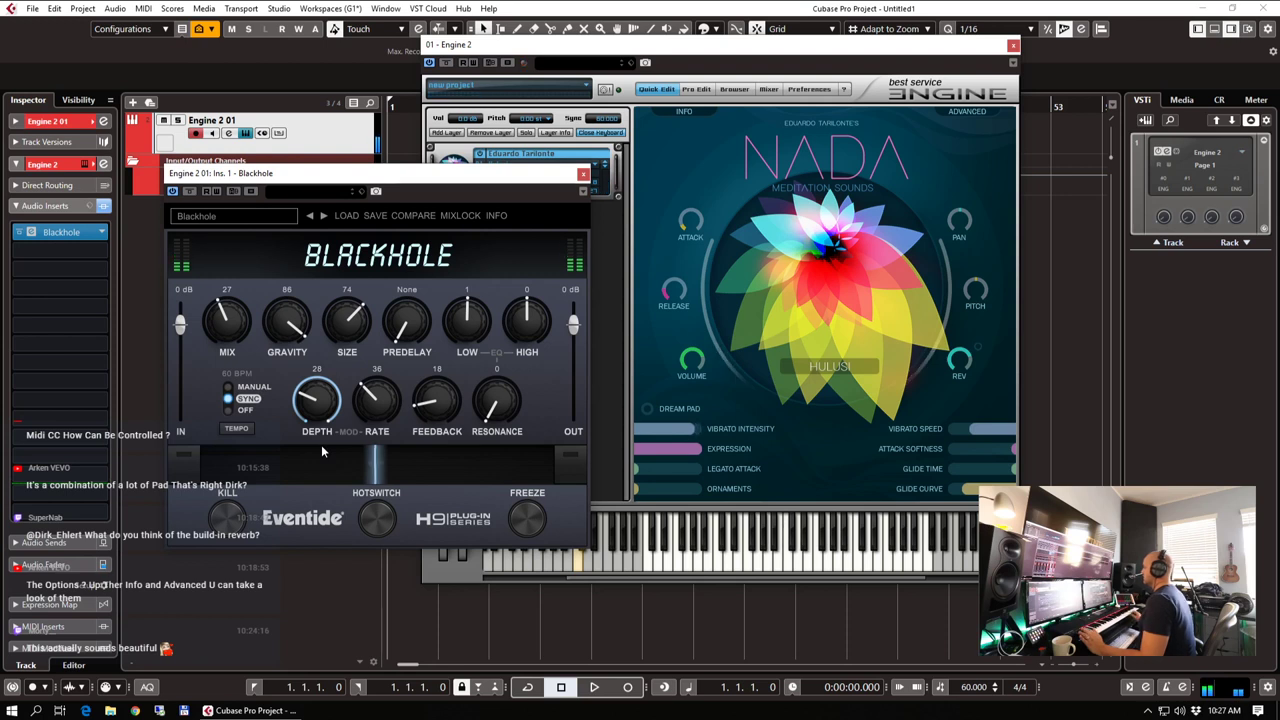
# Turn on the Hulusi's Dream Pad and remove Blackhole from the channel's audio inserts
pyautogui.click(648, 410)
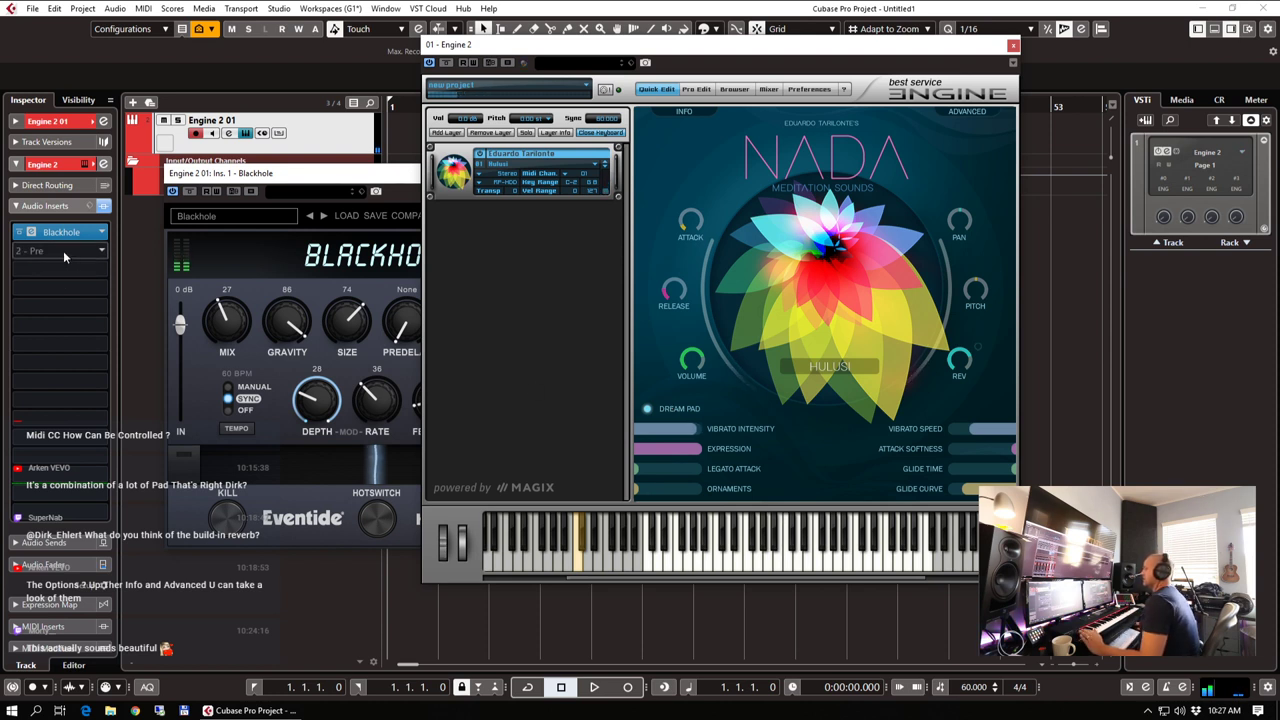
pyautogui.click(95, 233)
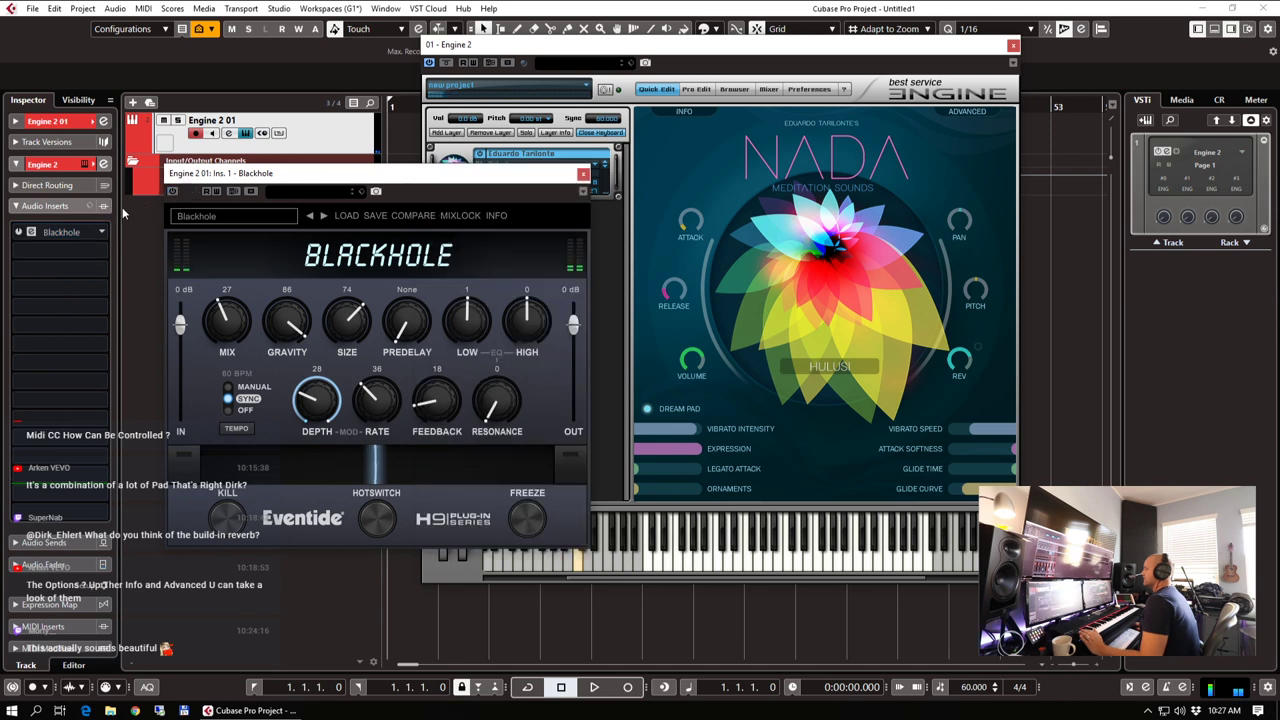
pyautogui.click(100, 232)
pyautogui.click(70, 257)
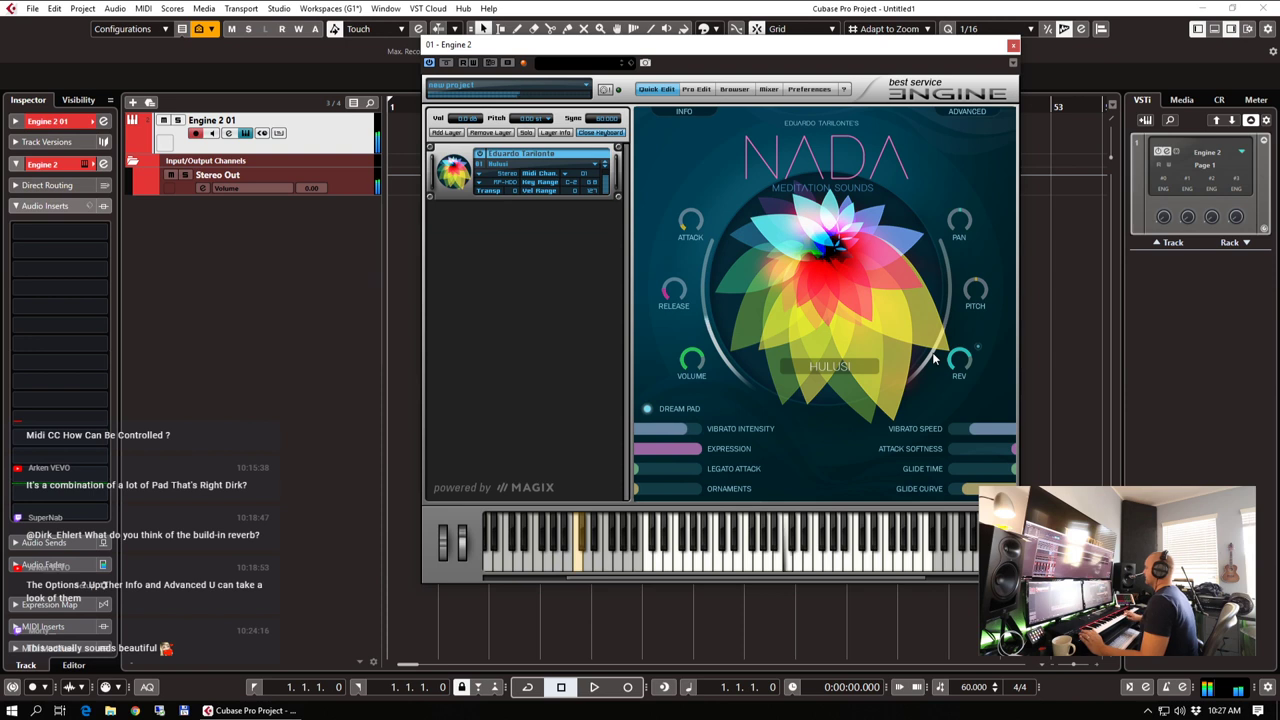
# Replace the Hulusi in the layer with the Shakuhachi from NADA's wind instruments
pyautogui.click(515, 153)
pyautogui.moveTo(632, 278)
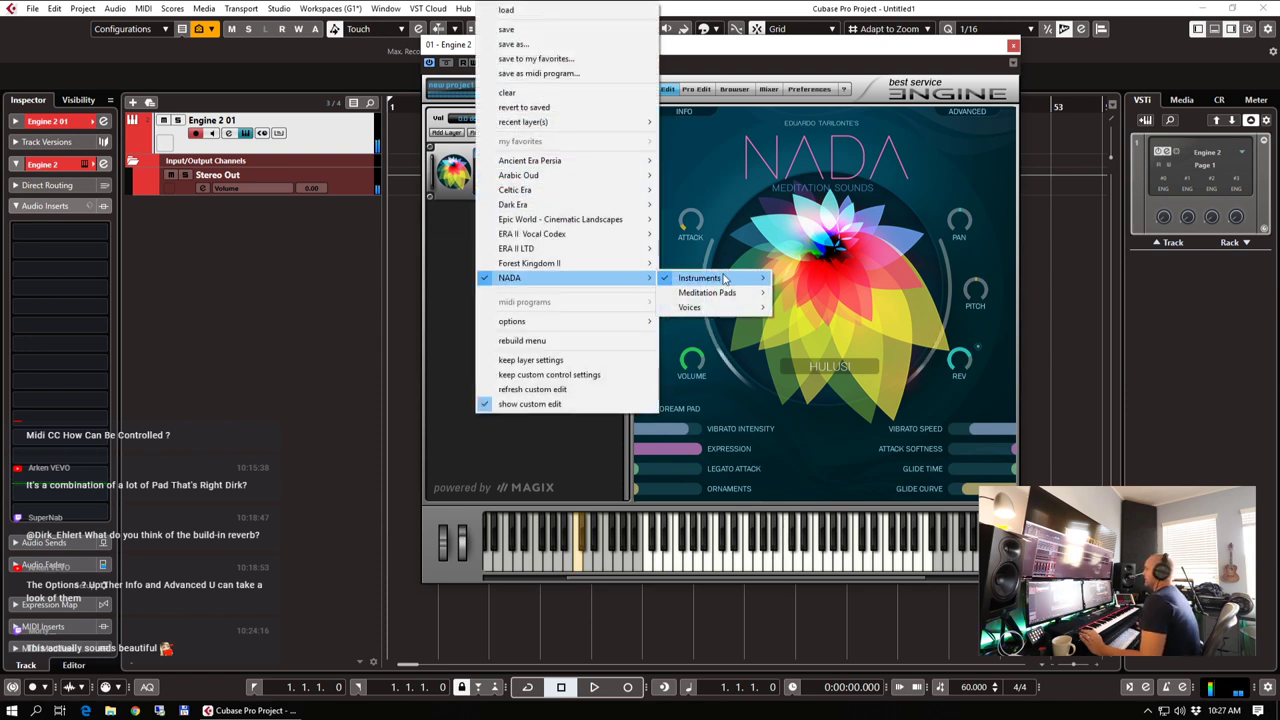
pyautogui.moveTo(738, 285)
pyautogui.moveTo(834, 323)
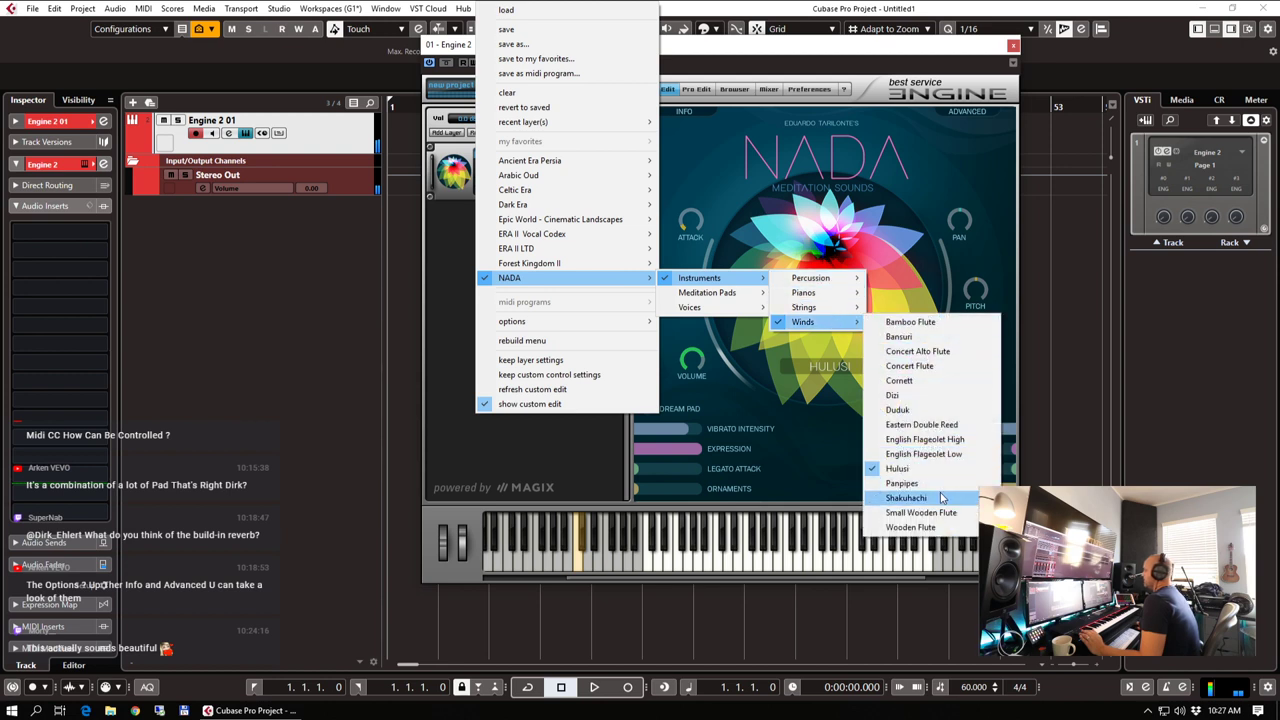
pyautogui.click(906, 498)
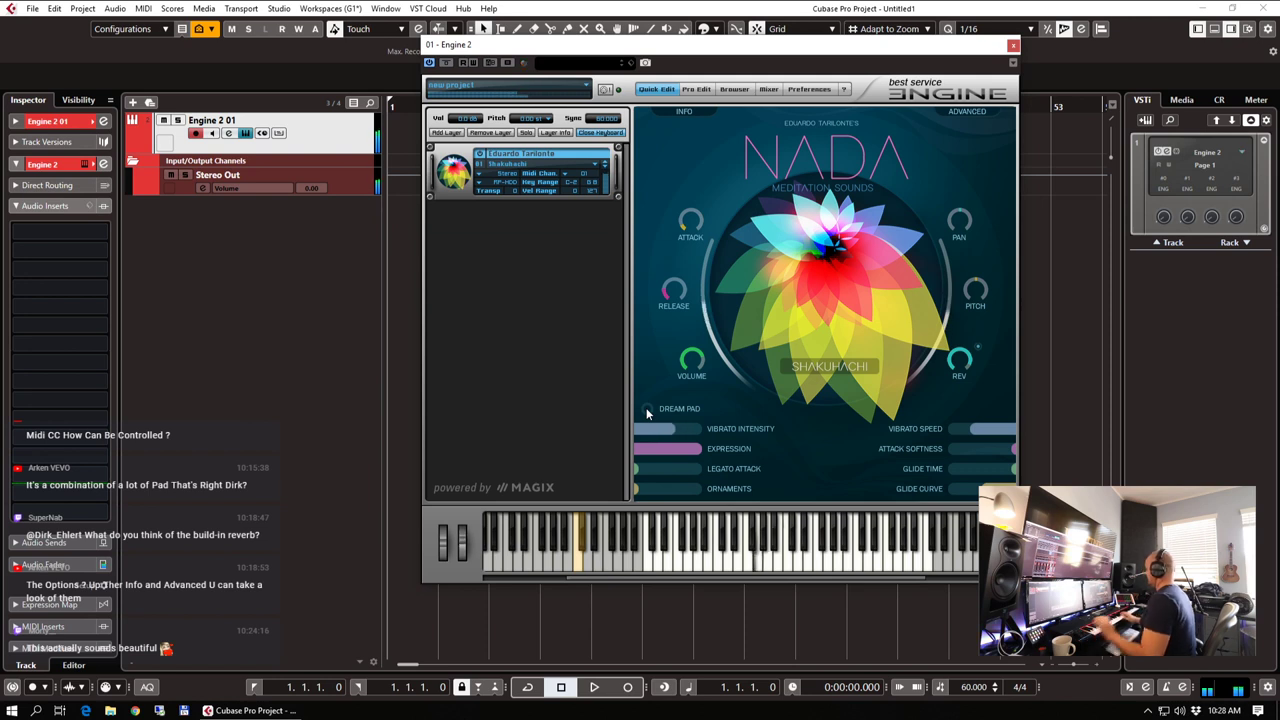
# Try the Shakuhachi's glide time at 81% and return it to its minimum
pyautogui.moveTo(1010, 474)
pyautogui.moveTo(1010, 474); pyautogui.dragTo(955, 470)
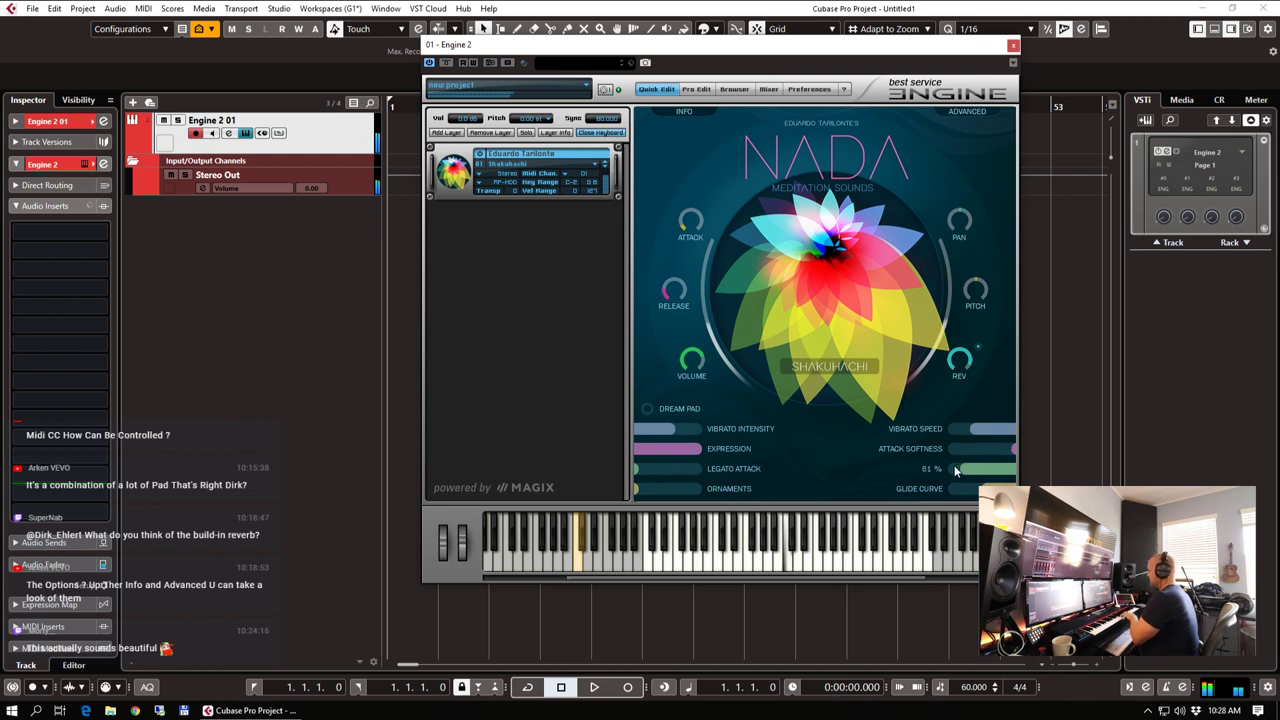
pyautogui.moveTo(966, 470); pyautogui.dragTo(1168, 476)
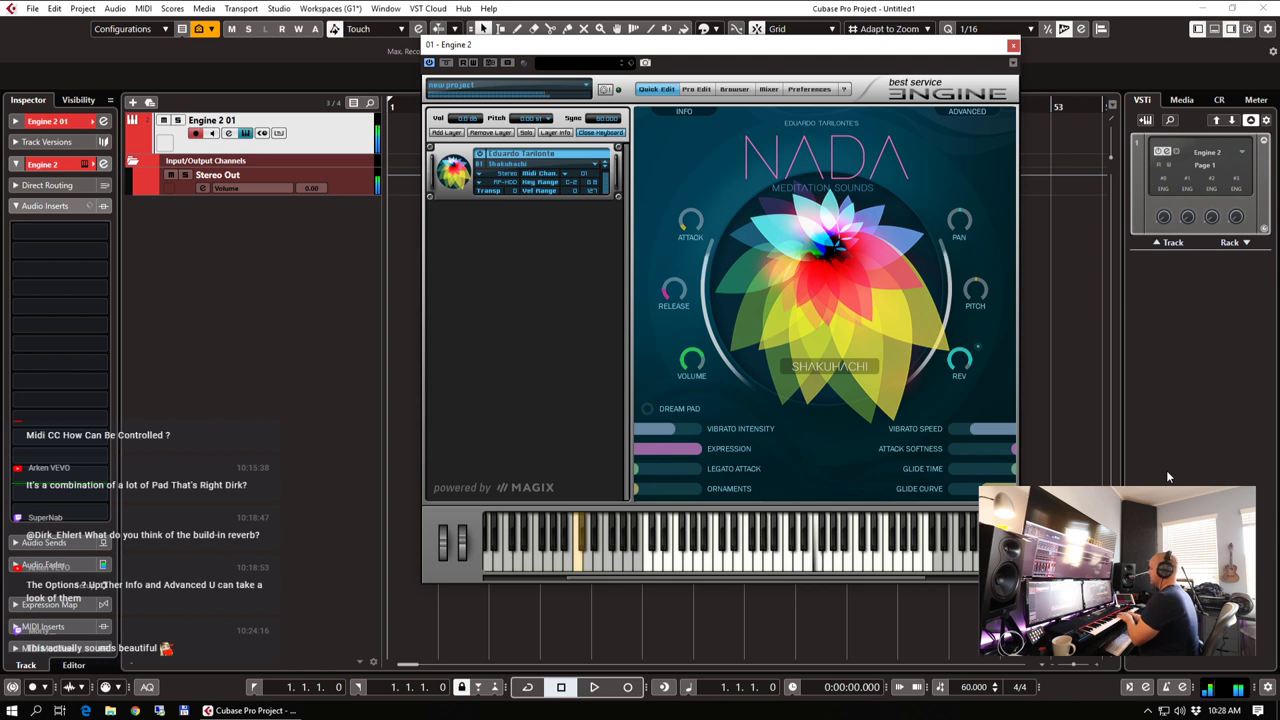
pyautogui.moveTo(1012, 472)
pyautogui.mouseDown()
pyautogui.moveTo(926, 484)
pyautogui.moveTo(1018, 475)
pyautogui.mouseUp()
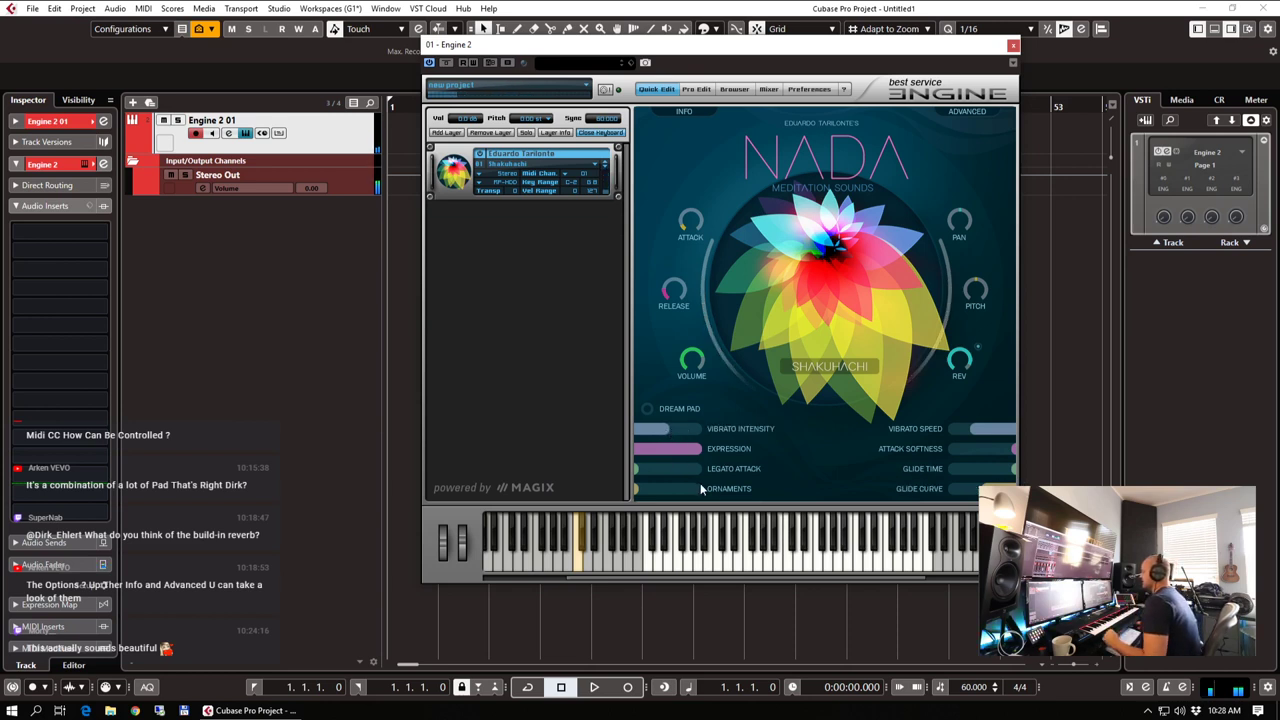
# Raise the Shakuhachi's legato attack to a high setting while leaving its ornaments at minimum
pyautogui.moveTo(656, 488); pyautogui.dragTo(690, 468)
pyautogui.moveTo(648, 467)
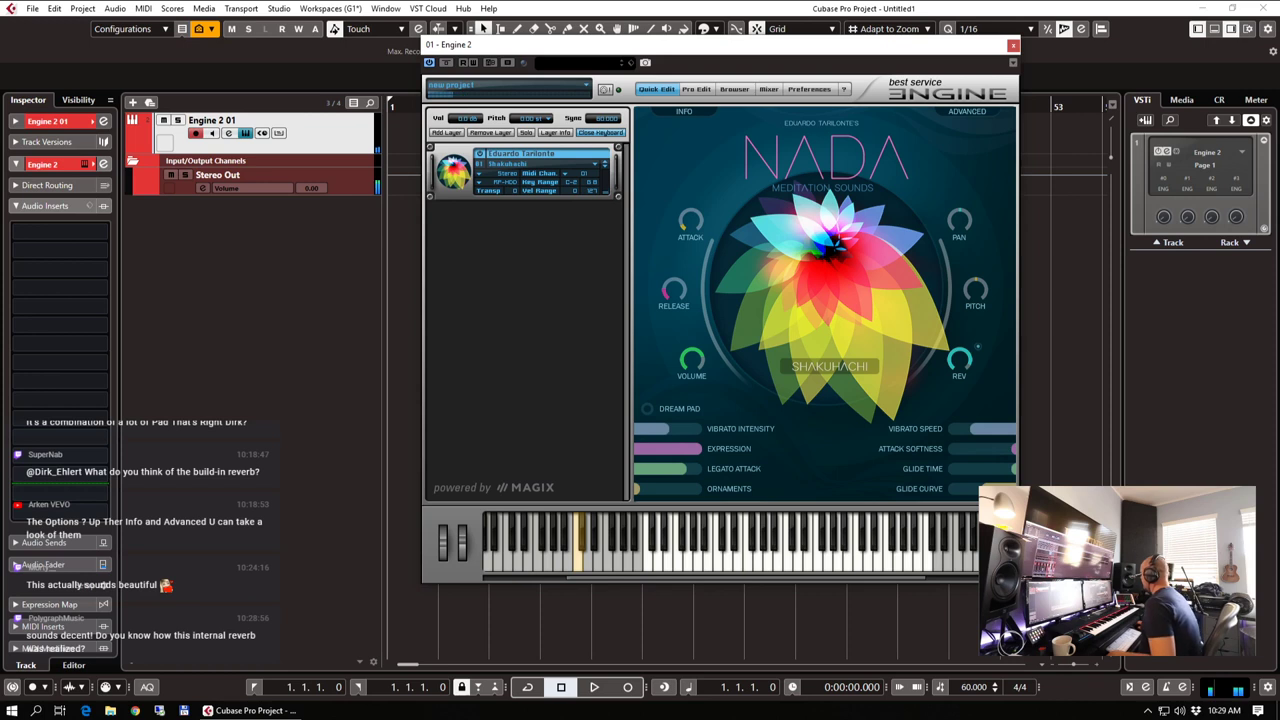
pyautogui.click(1013, 45)
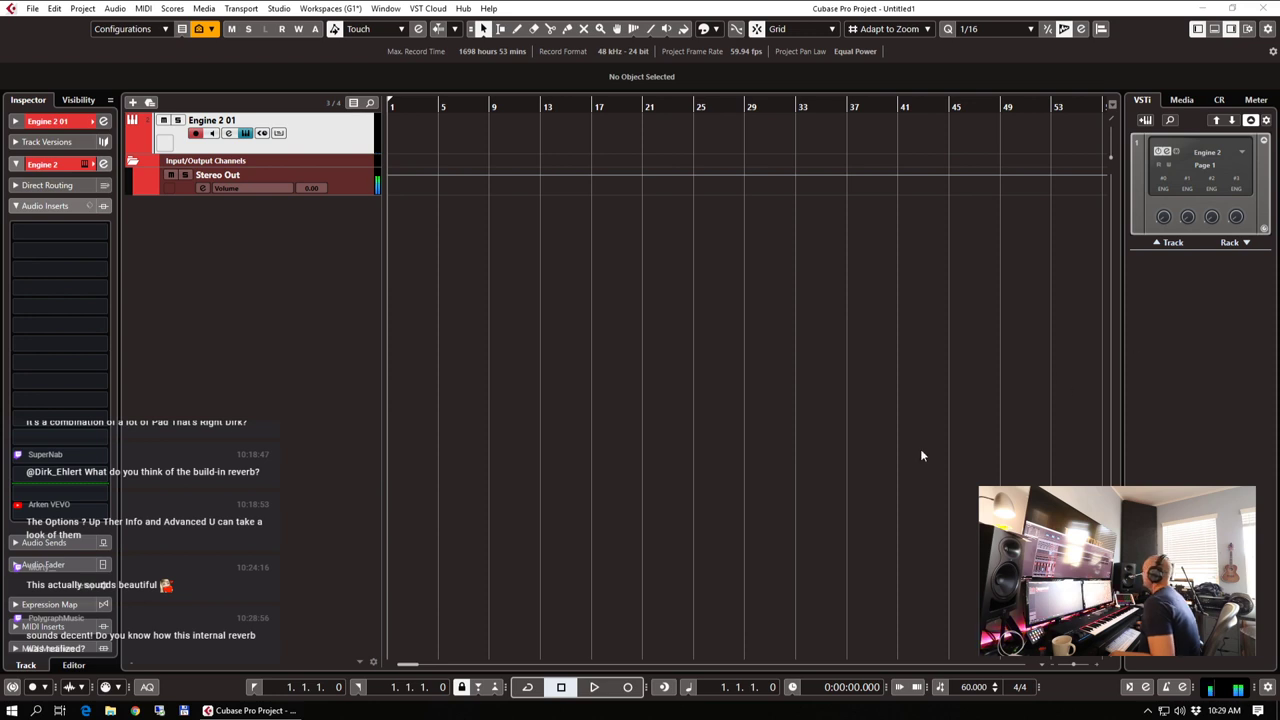
pyautogui.press('e')
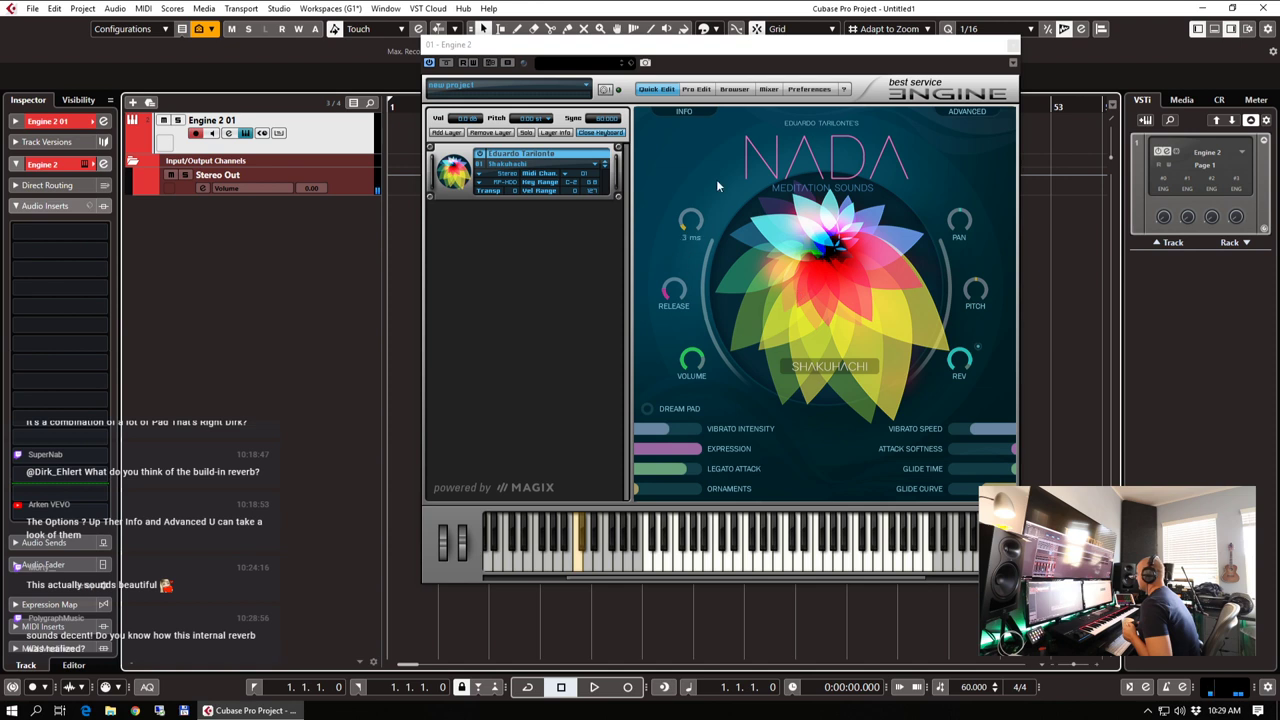
pyautogui.moveTo(716, 63); pyautogui.dragTo(690, 80)
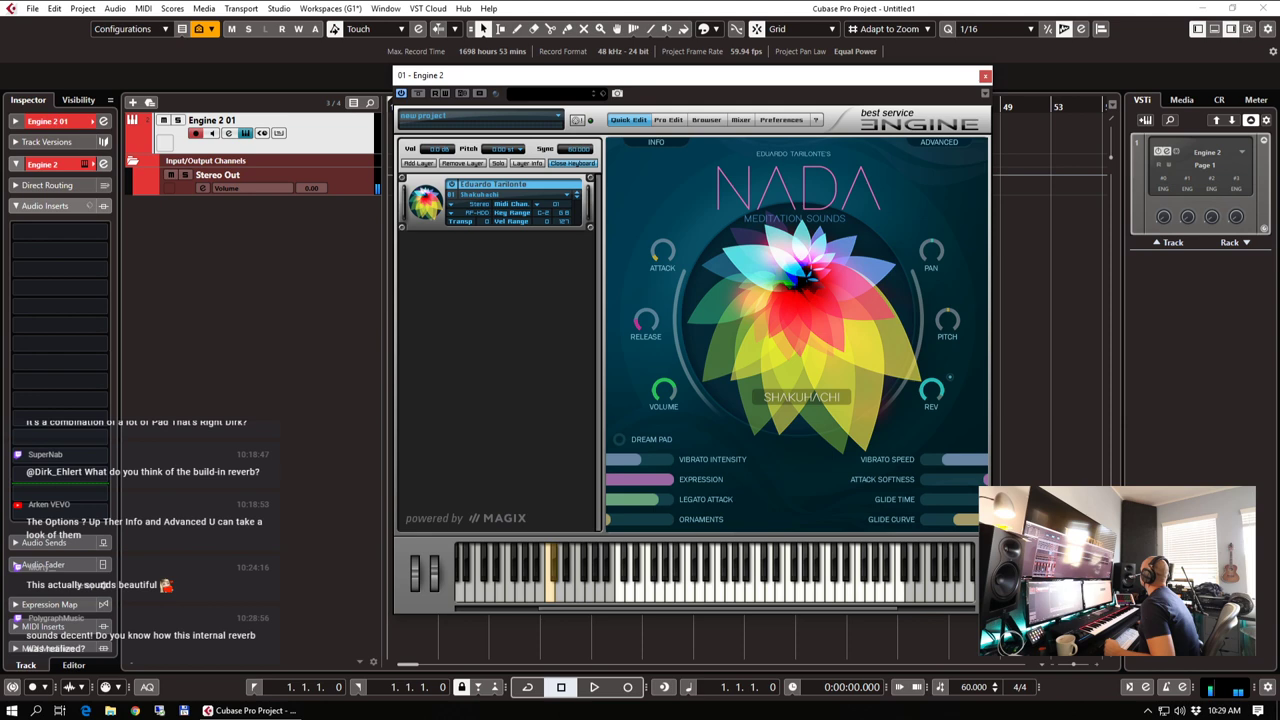
pyautogui.click(1052, 335)
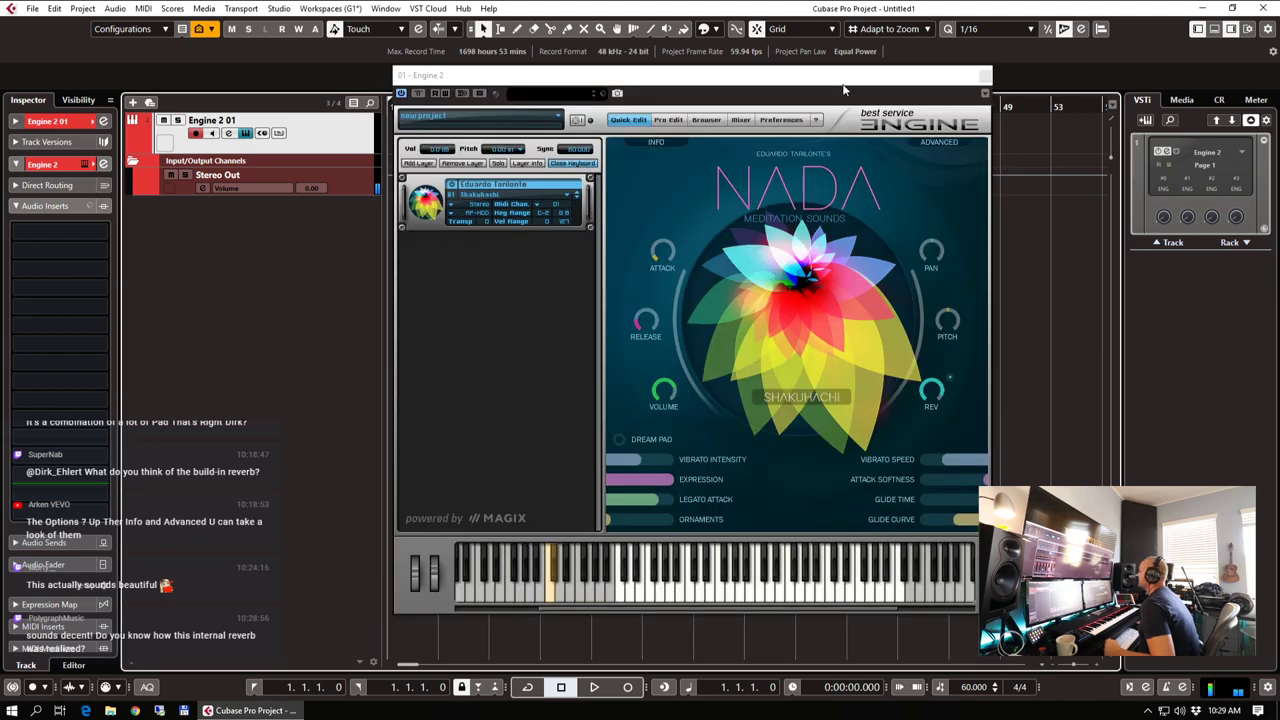
pyautogui.moveTo(823, 71); pyautogui.dragTo(890, 54)
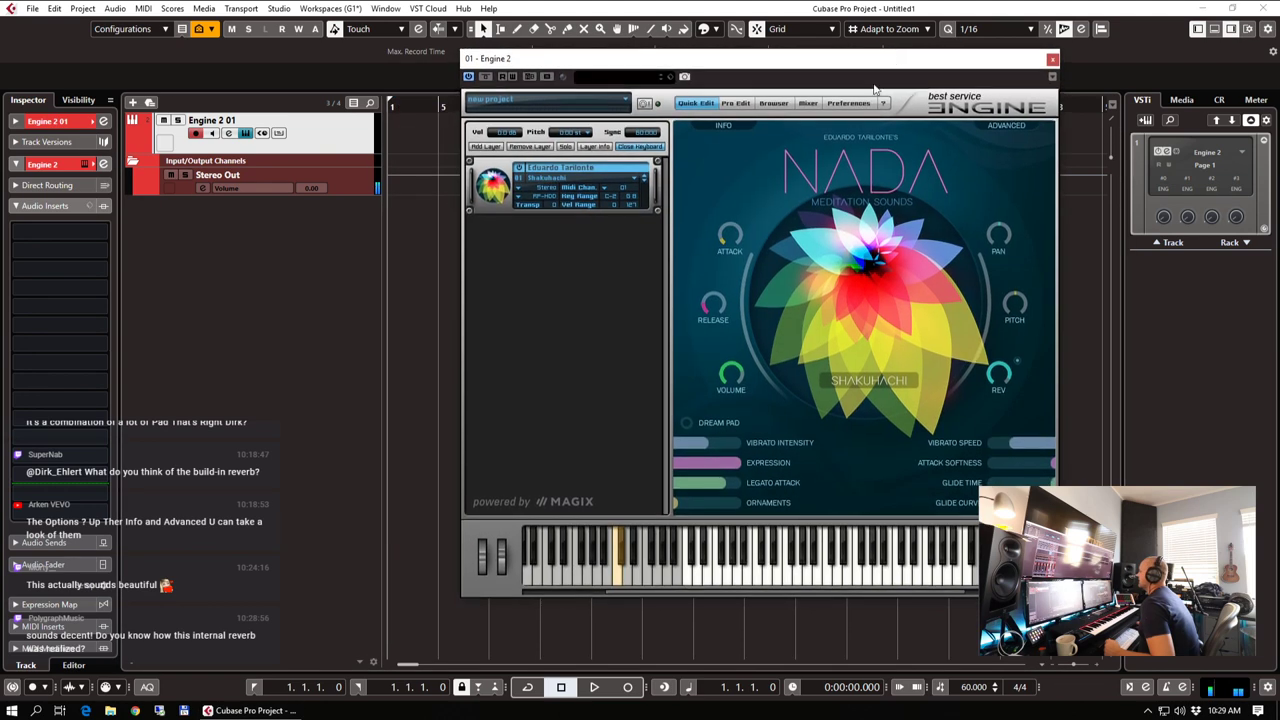
# Review the instrument's Pro Edit, Browser and Mixer pages, and return to the Quick Edit page
pyautogui.click(749, 103)
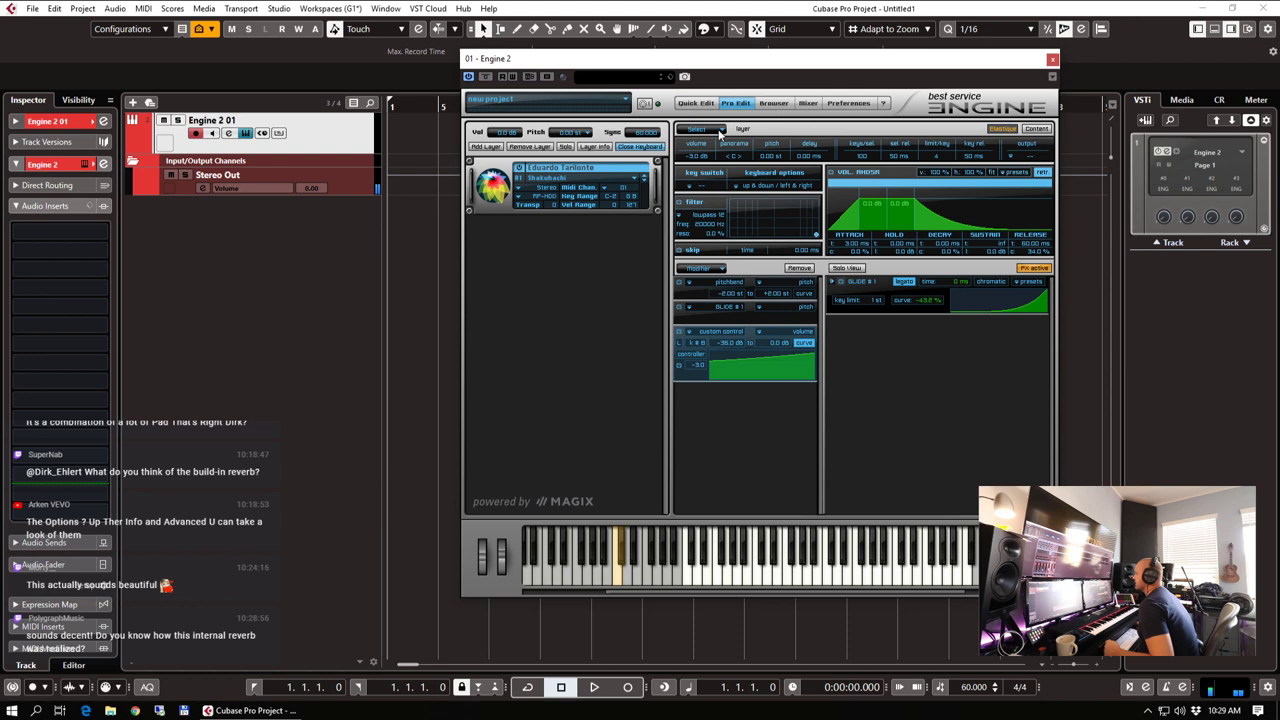
pyautogui.click(719, 131)
pyautogui.click(716, 129)
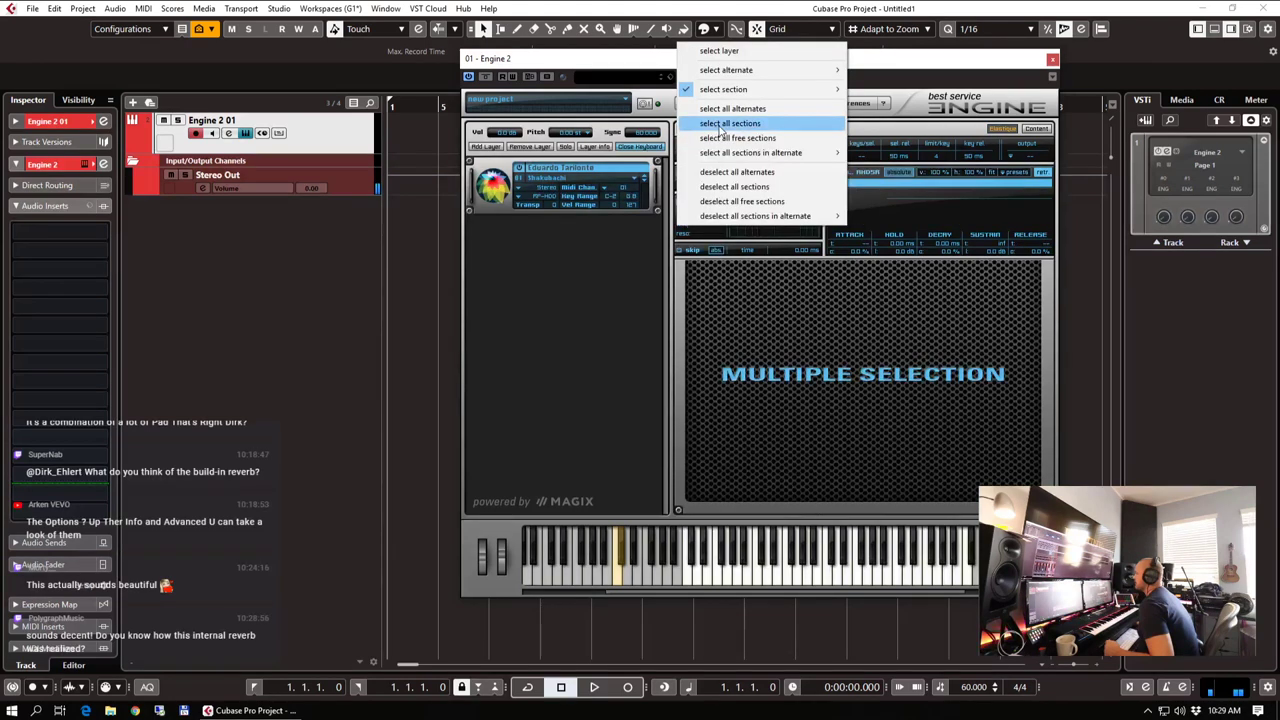
pyautogui.click(908, 300)
pyautogui.click(772, 104)
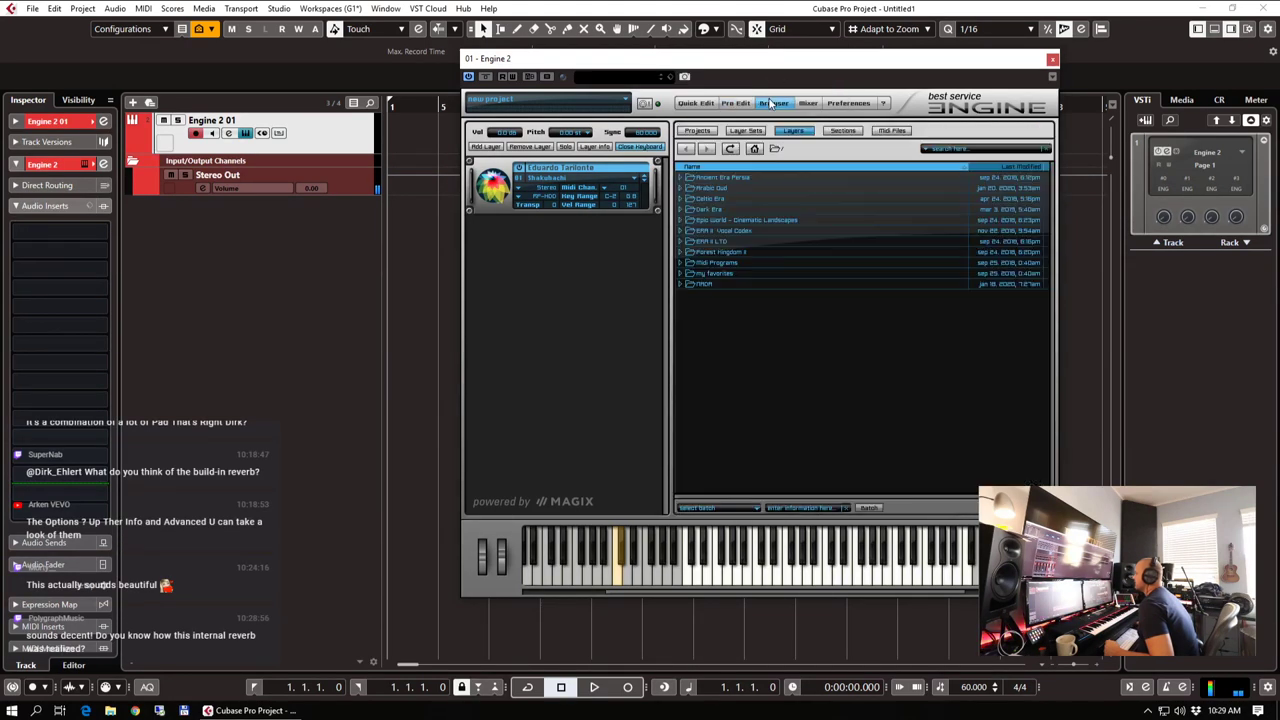
pyautogui.click(812, 104)
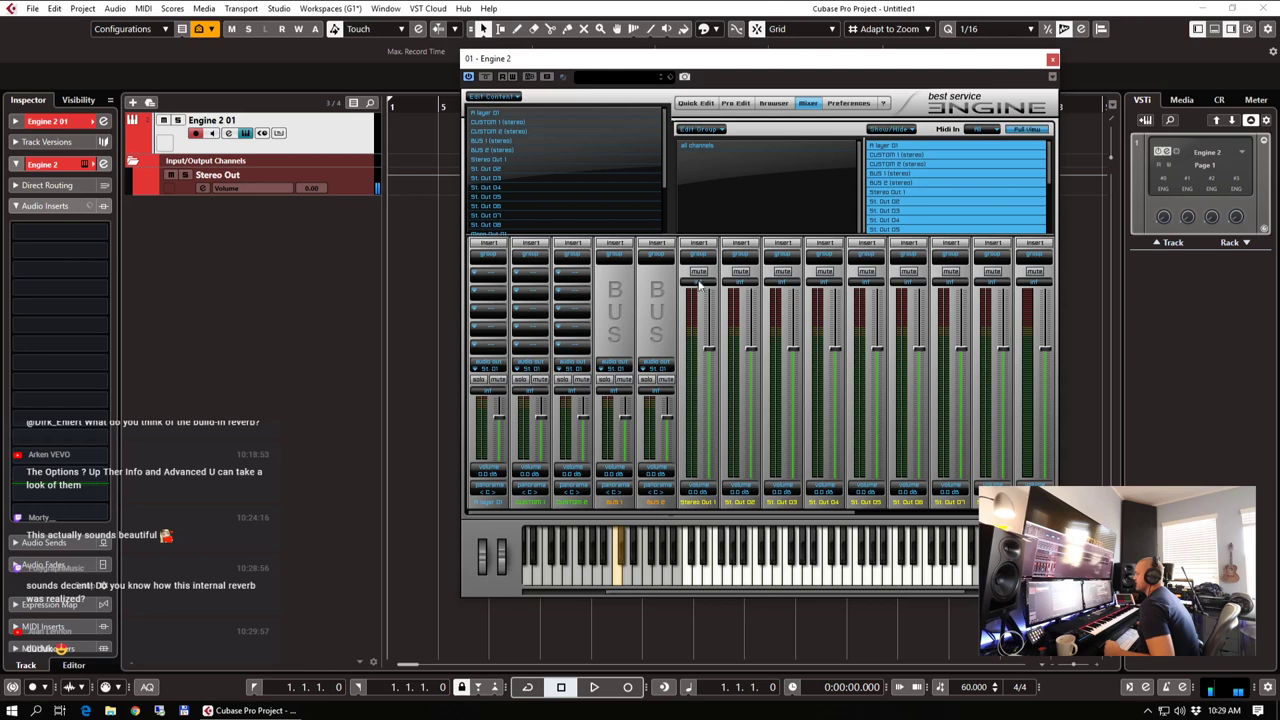
pyautogui.click(690, 104)
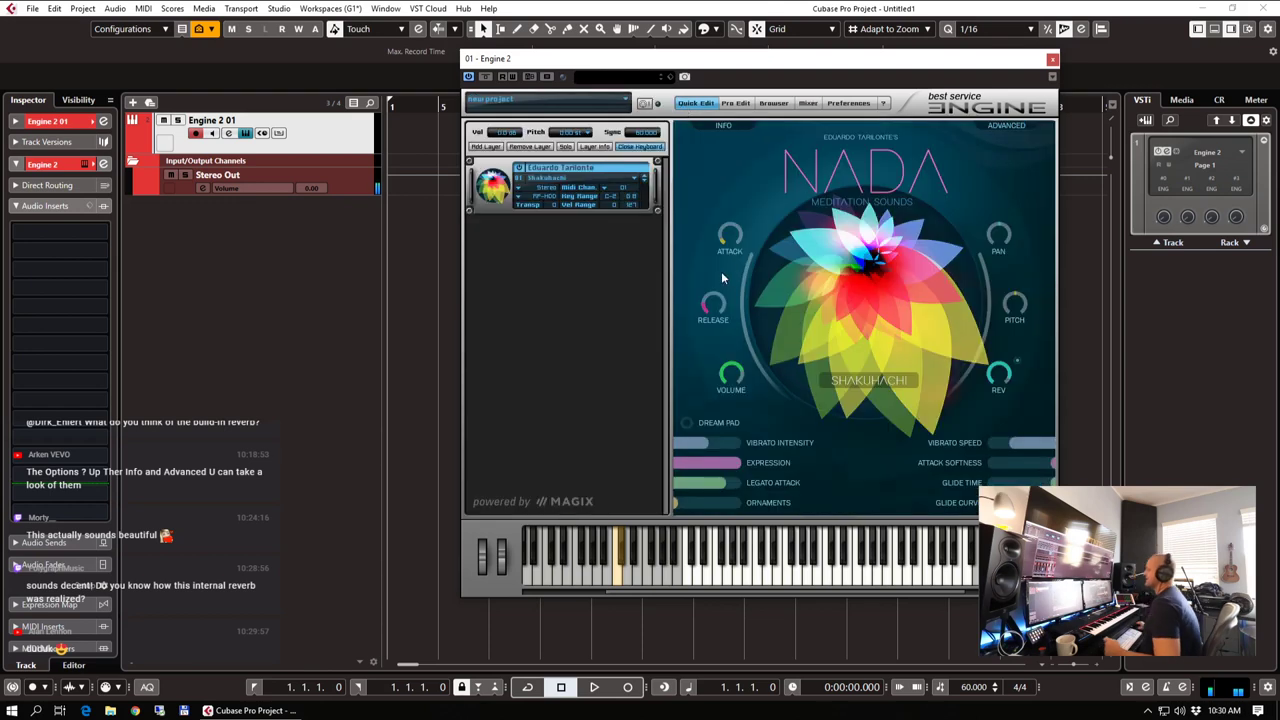
# Replace the Shakuhachi in the layer with White Piano Intimate 1 from NADA's intimate pianos
pyautogui.moveTo(731, 378)
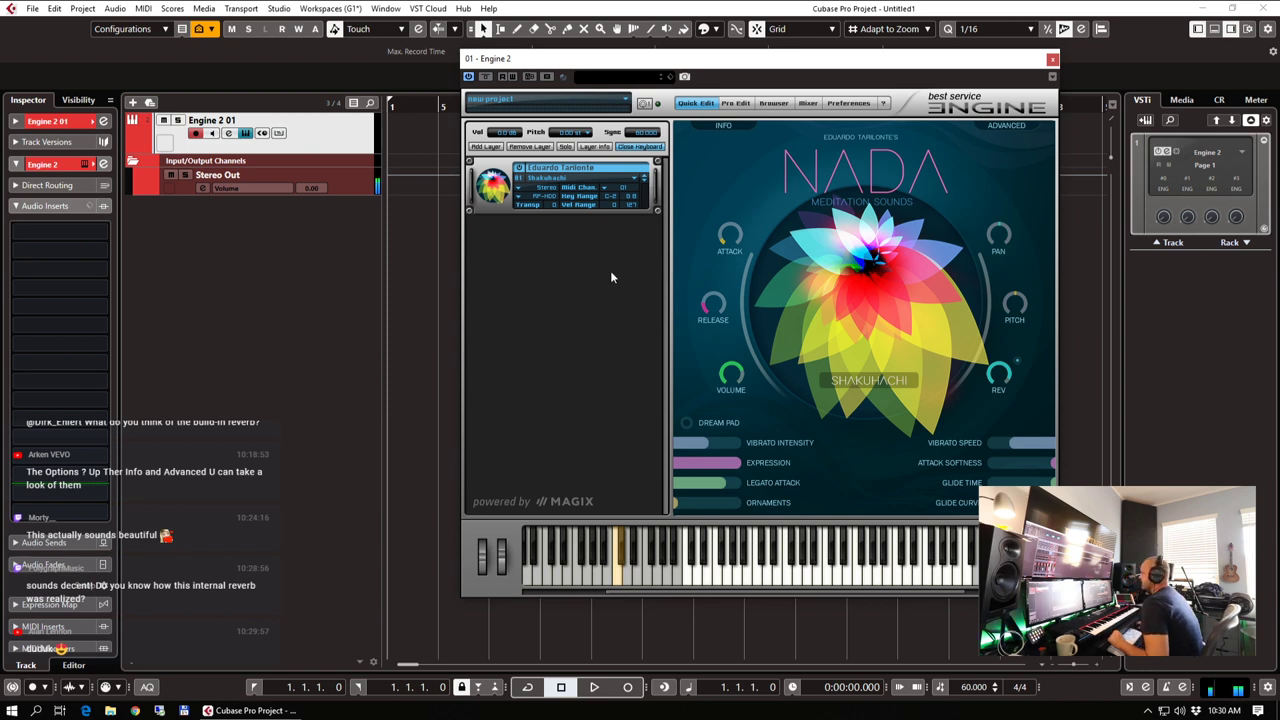
pyautogui.click(589, 185)
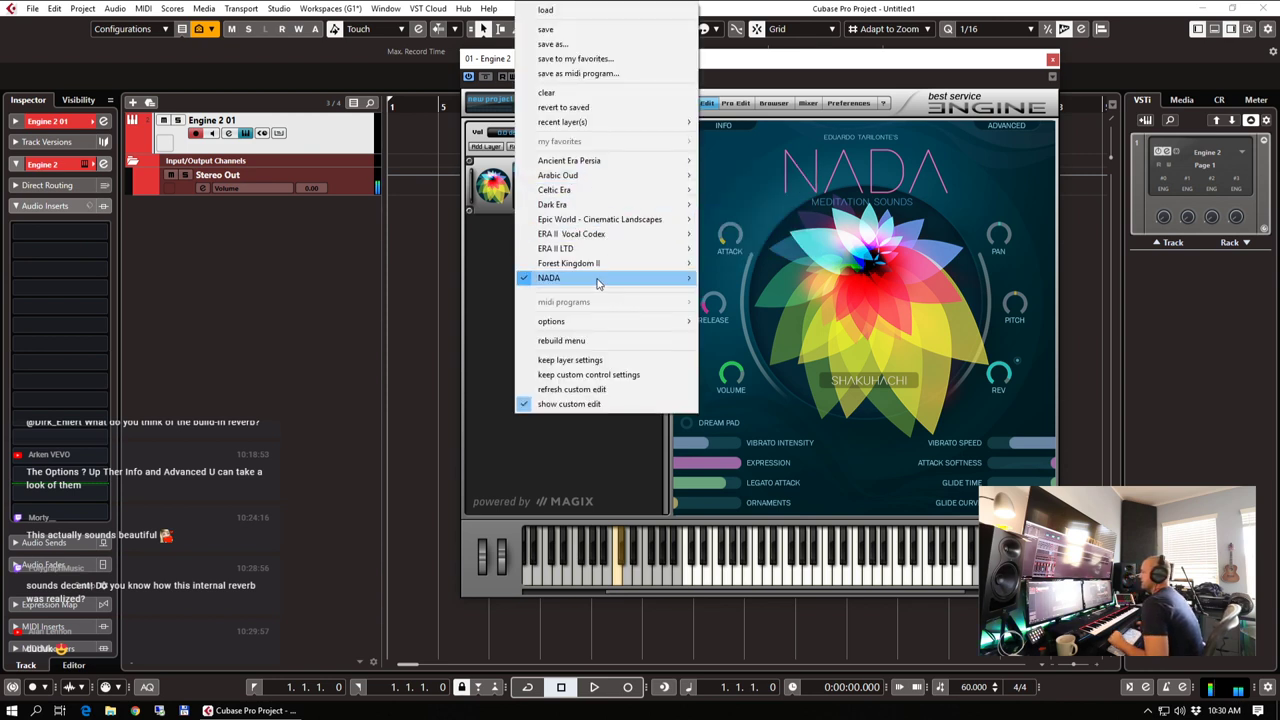
pyautogui.moveTo(645, 282)
pyautogui.moveTo(746, 278)
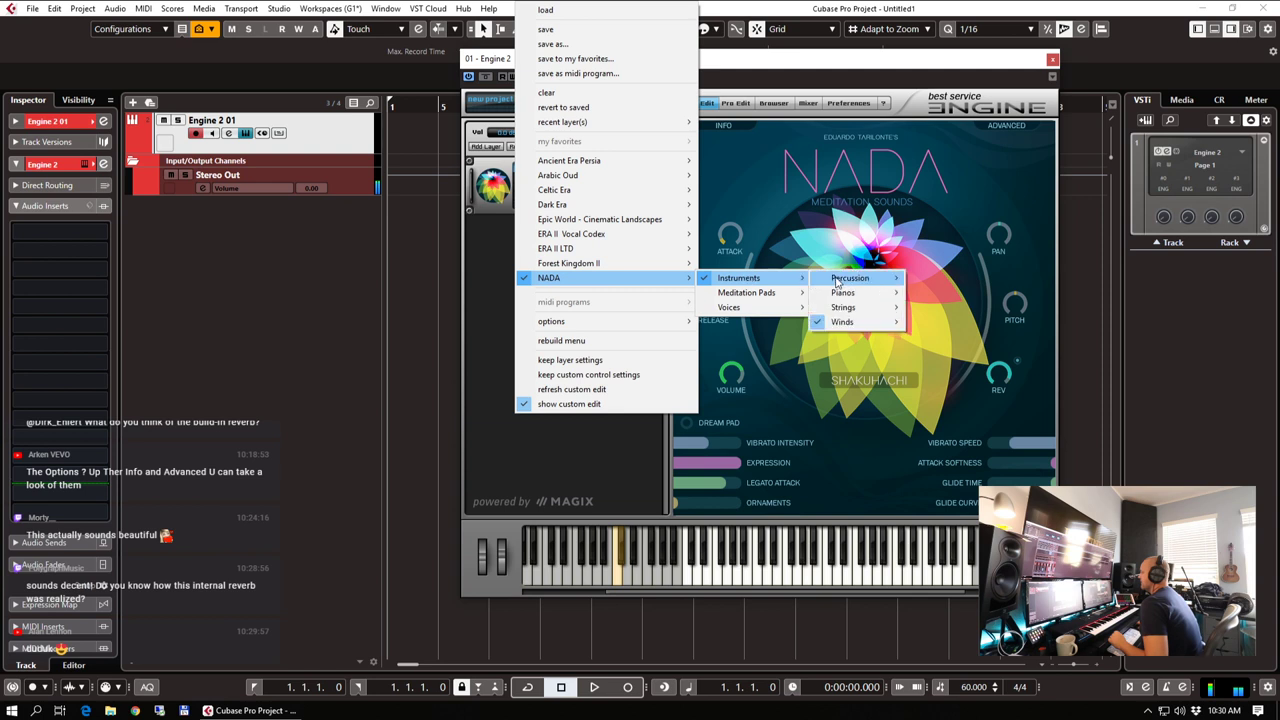
pyautogui.moveTo(860, 321)
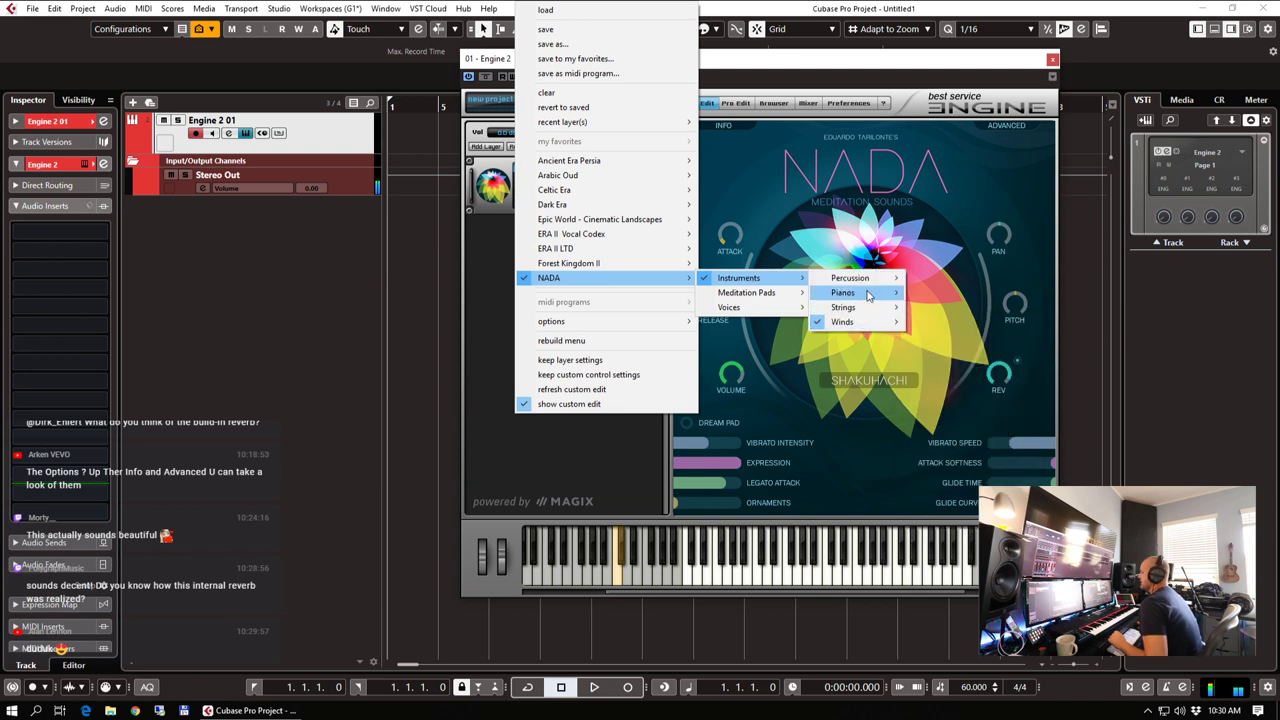
pyautogui.moveTo(852, 293)
pyautogui.moveTo(956, 297)
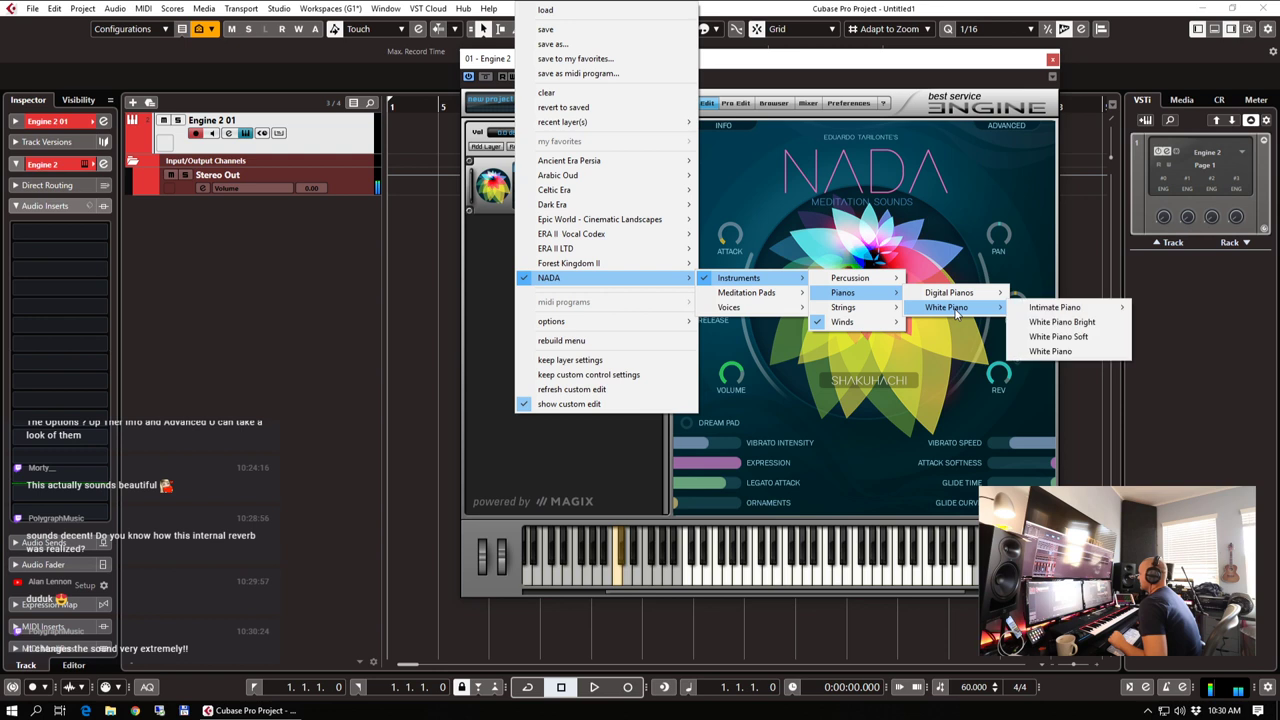
pyautogui.moveTo(1036, 309)
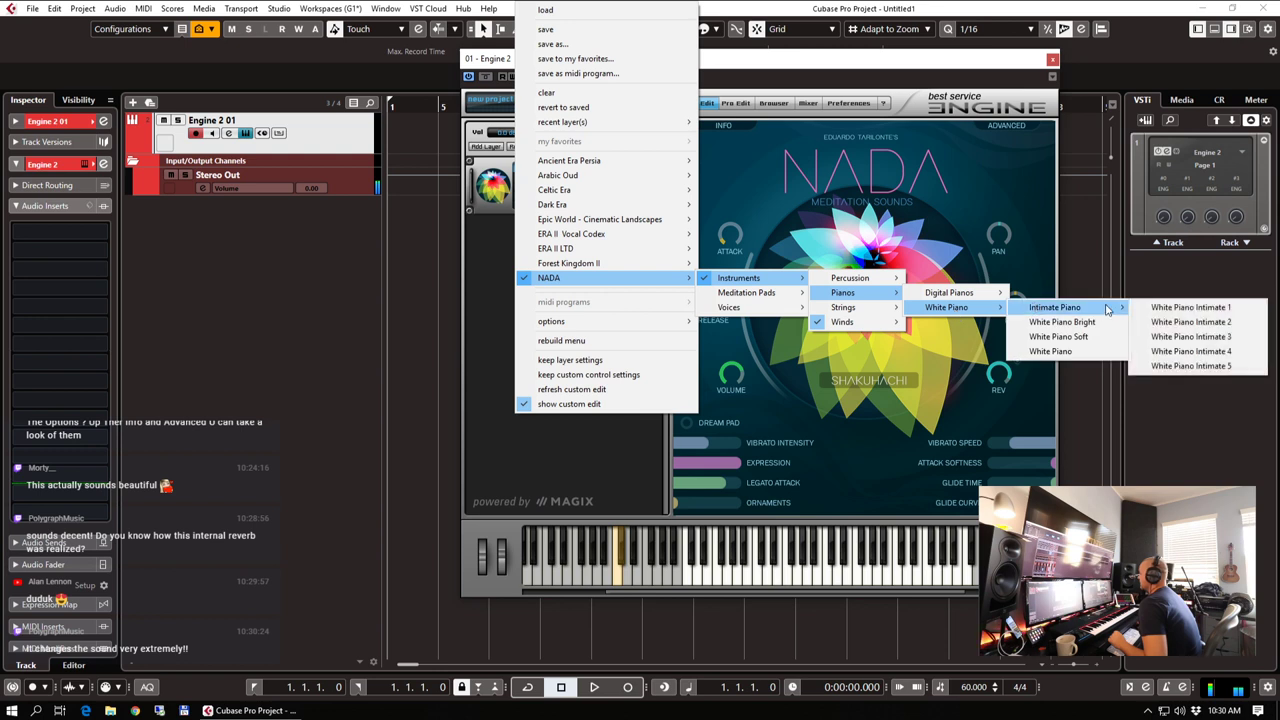
pyautogui.click(1158, 308)
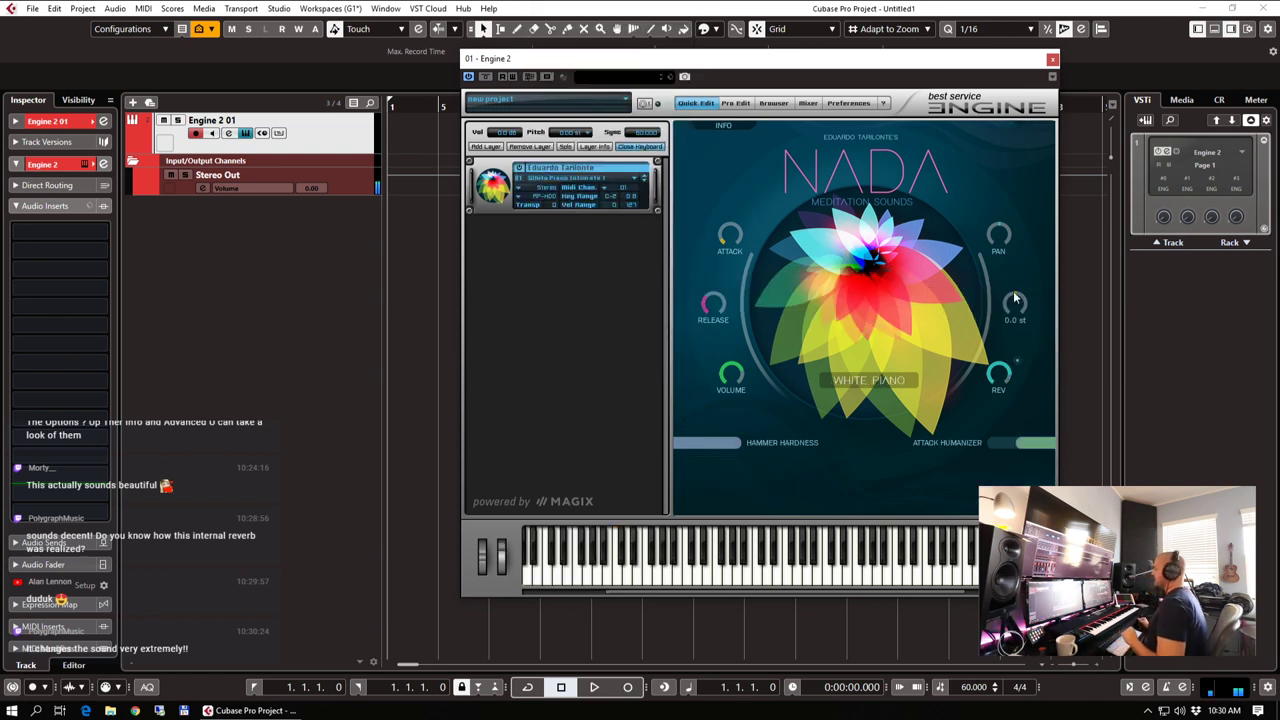
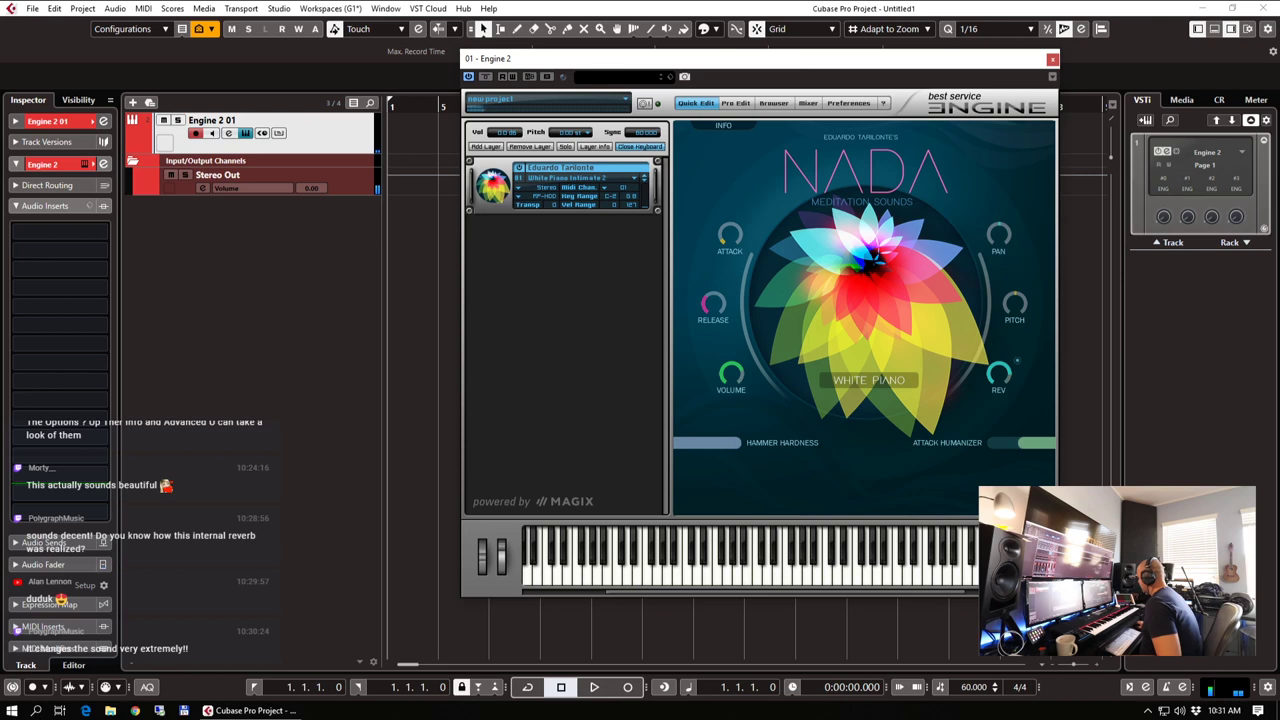
# Close and reopen the instrument window, and switch the layer to White Piano Intimate 3
pyautogui.click(1052, 60)
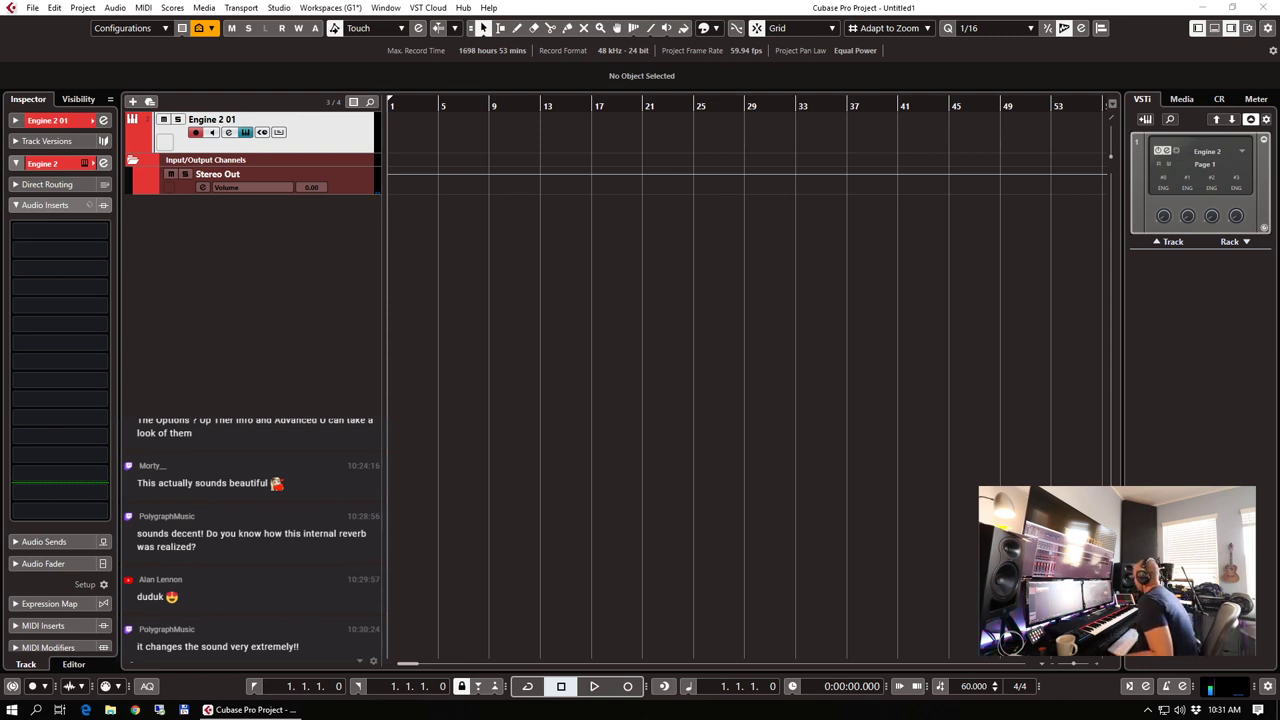
pyautogui.click(1060, 379)
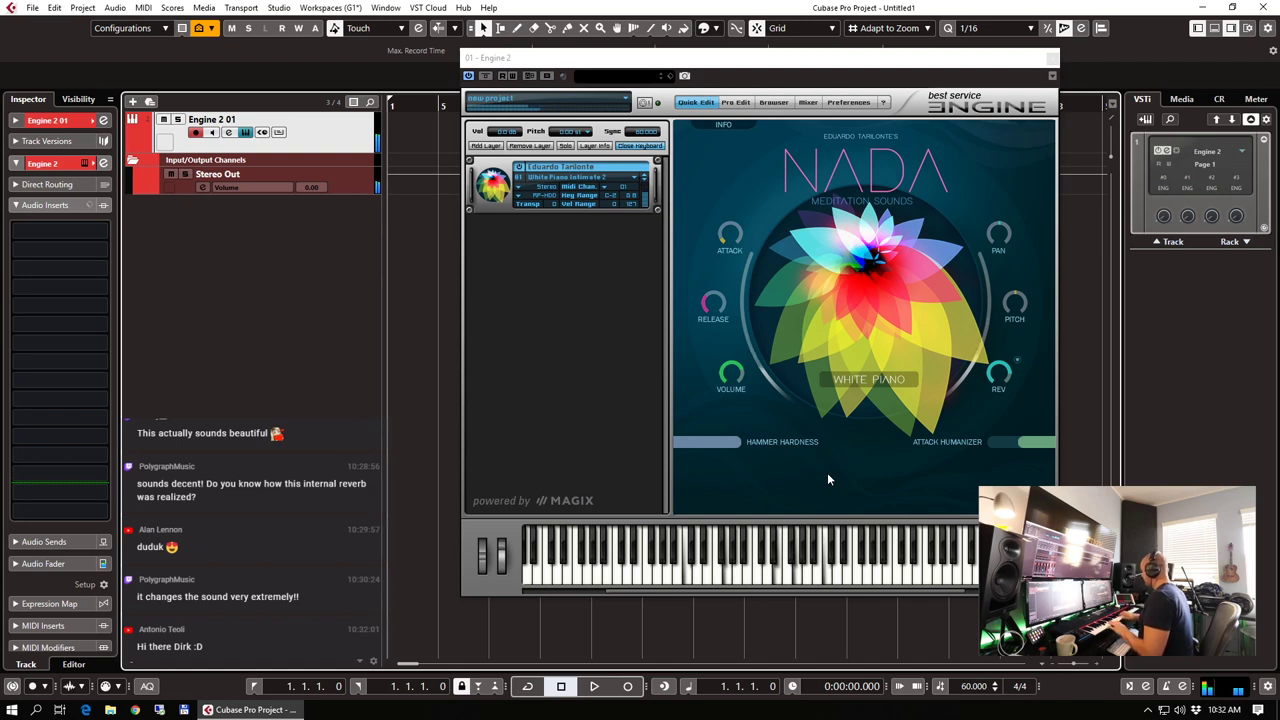
pyautogui.click(644, 182)
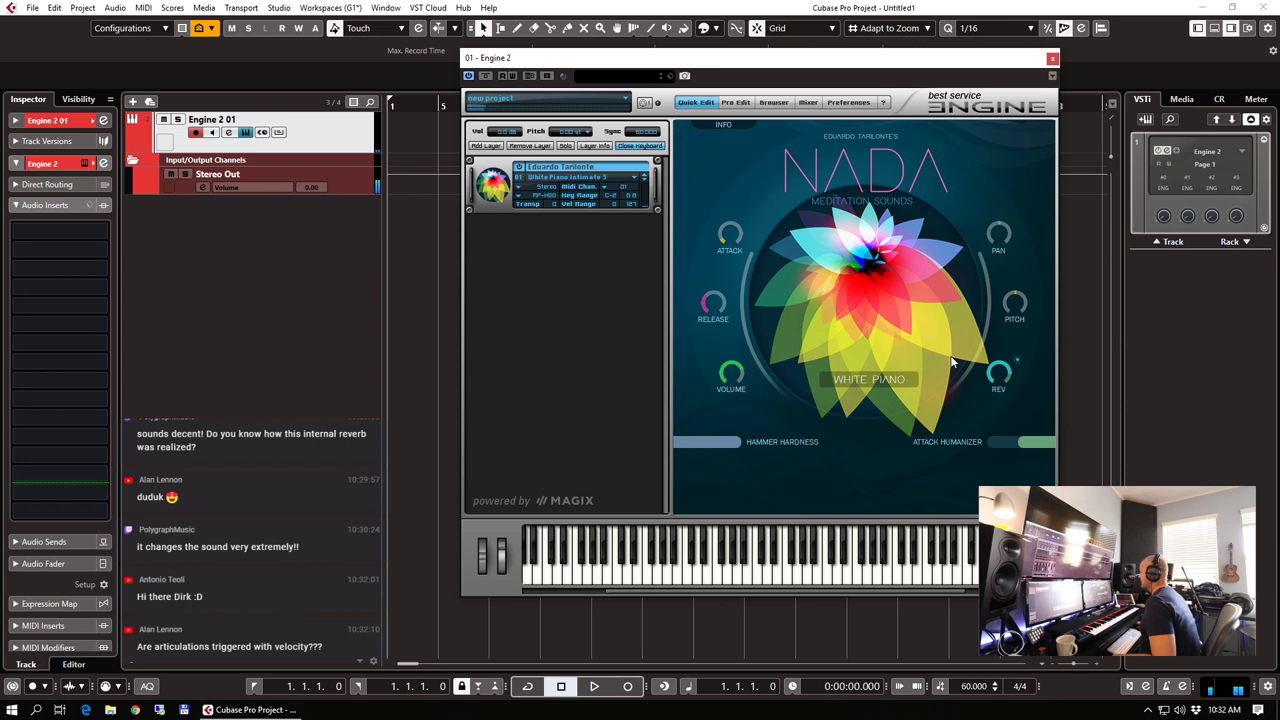
# Load the Shakuhachi from NADA's wind instruments in place of the White Piano and keep its ornaments at 0%
pyautogui.click(590, 179)
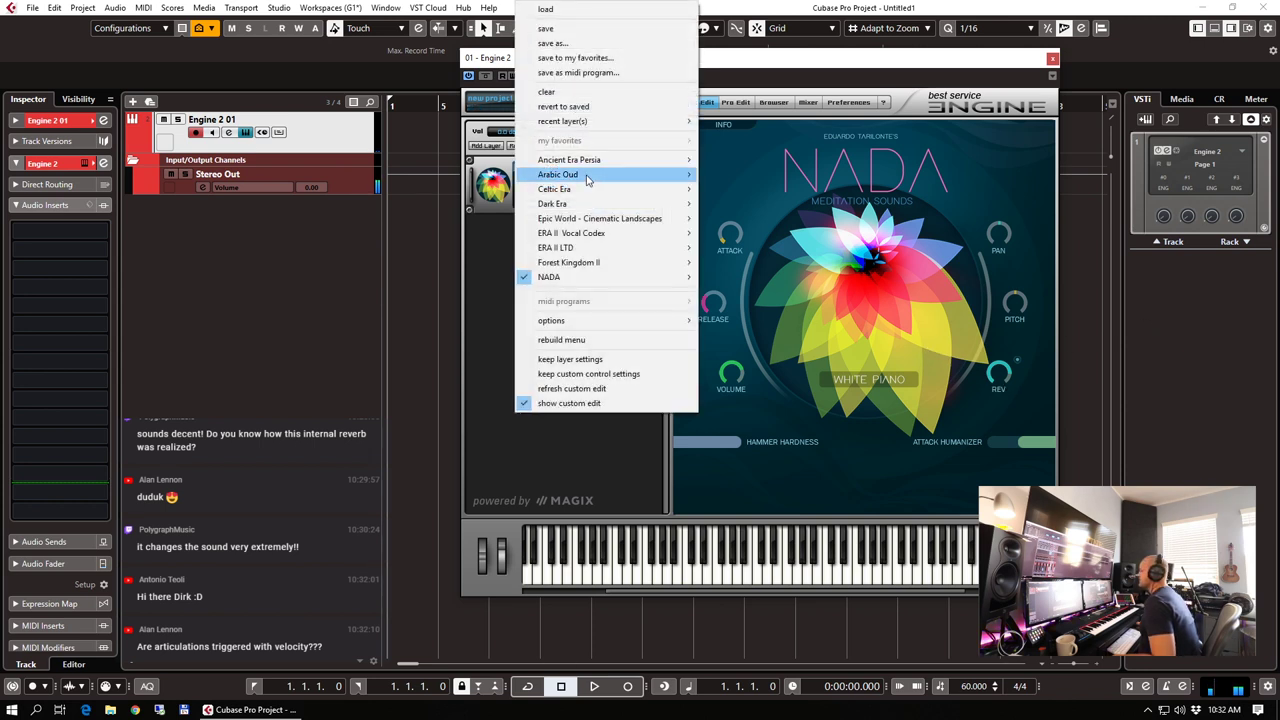
pyautogui.moveTo(594, 277)
pyautogui.moveTo(745, 278)
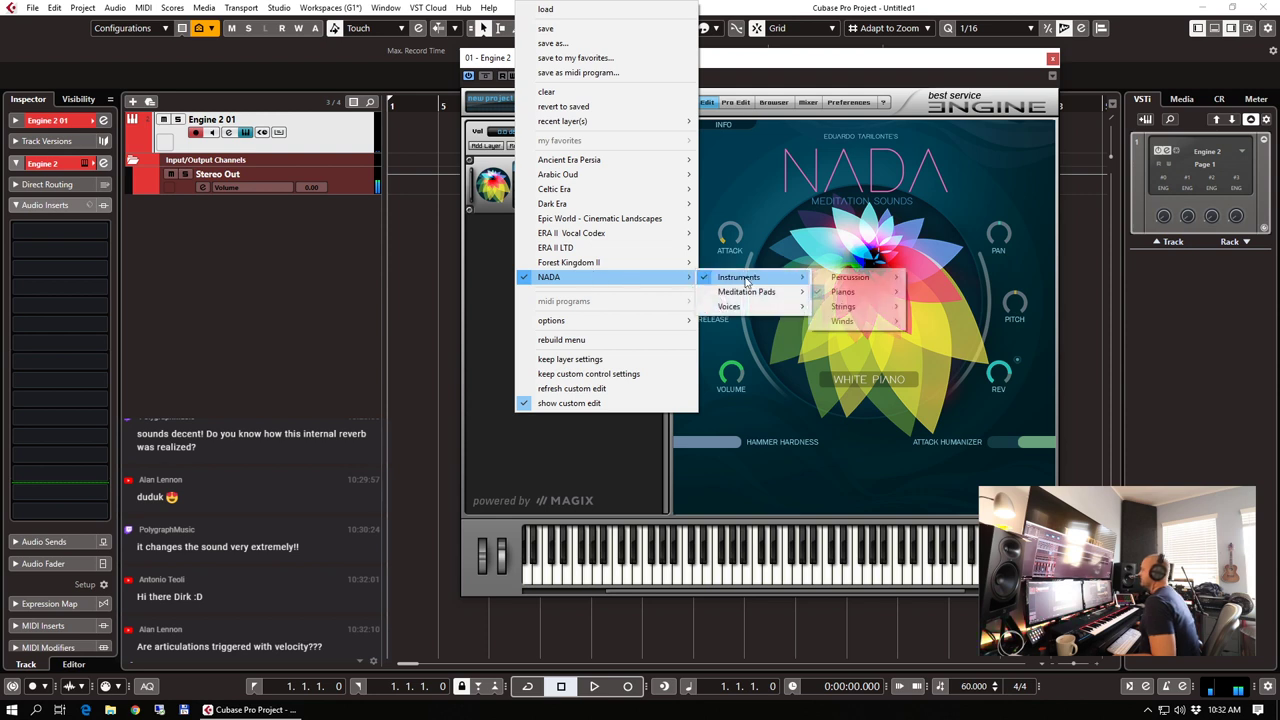
pyautogui.moveTo(850, 292)
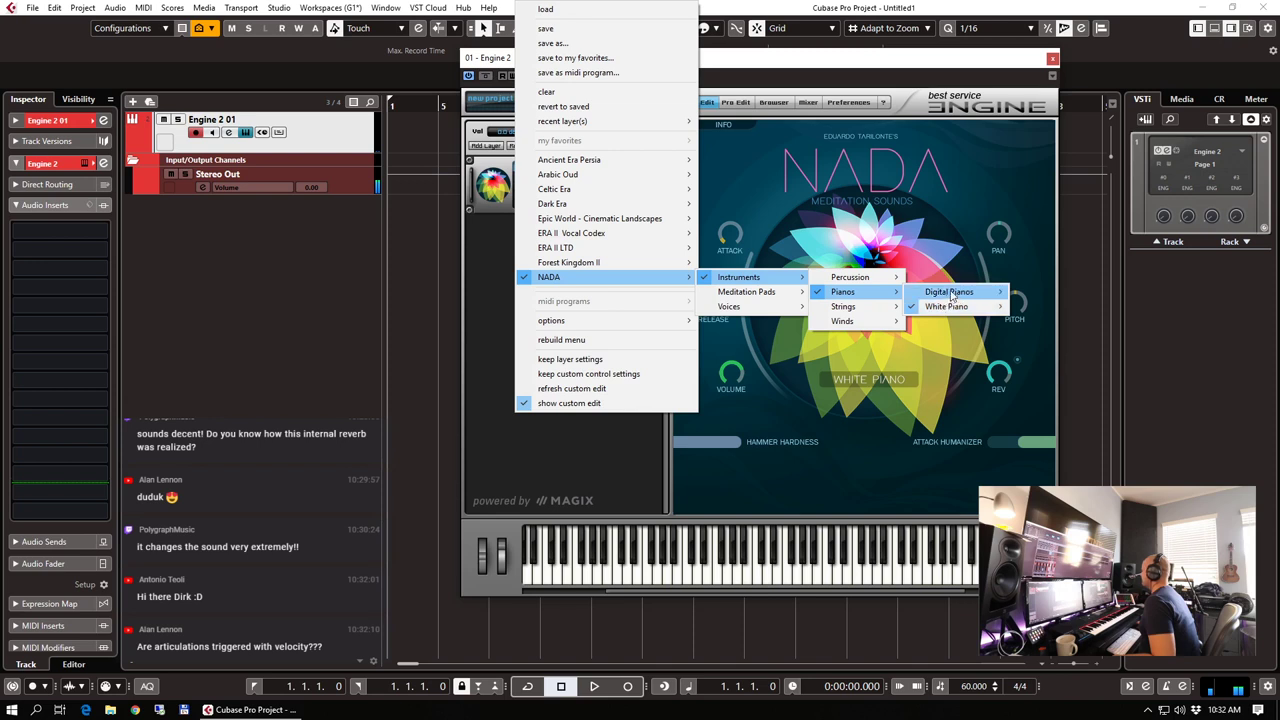
pyautogui.moveTo(953, 296)
pyautogui.moveTo(1038, 300)
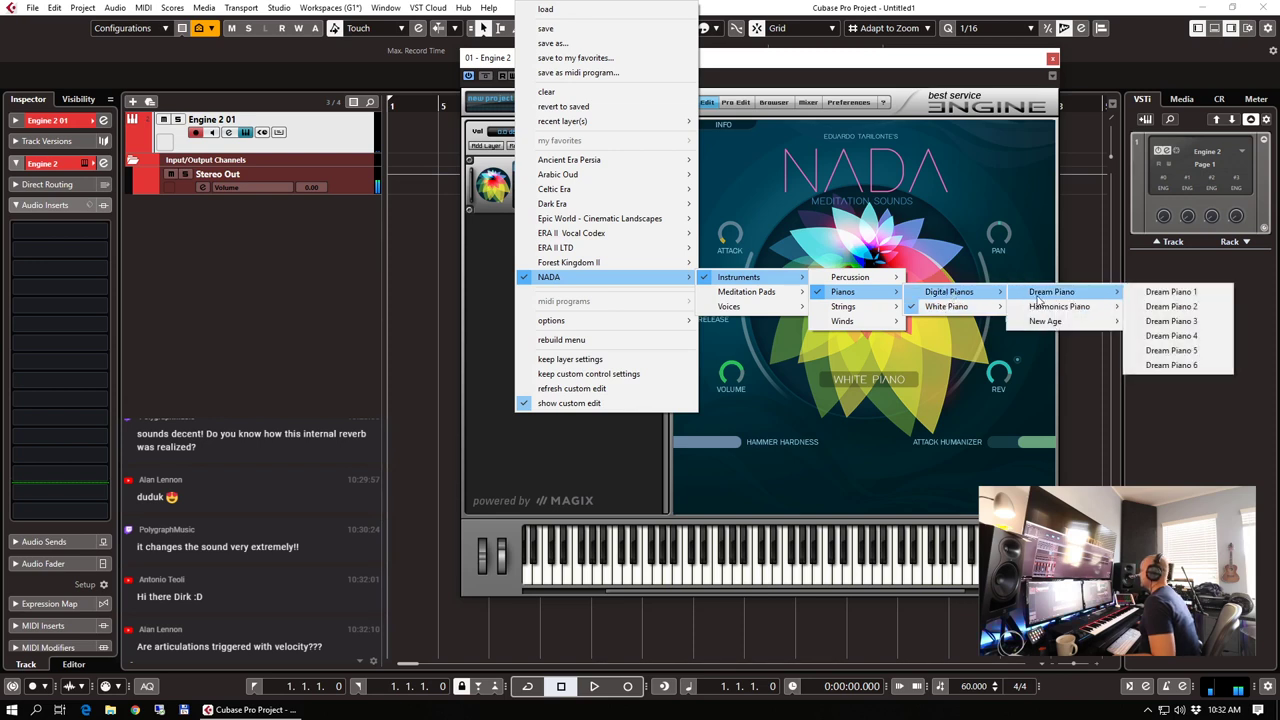
pyautogui.moveTo(852, 325)
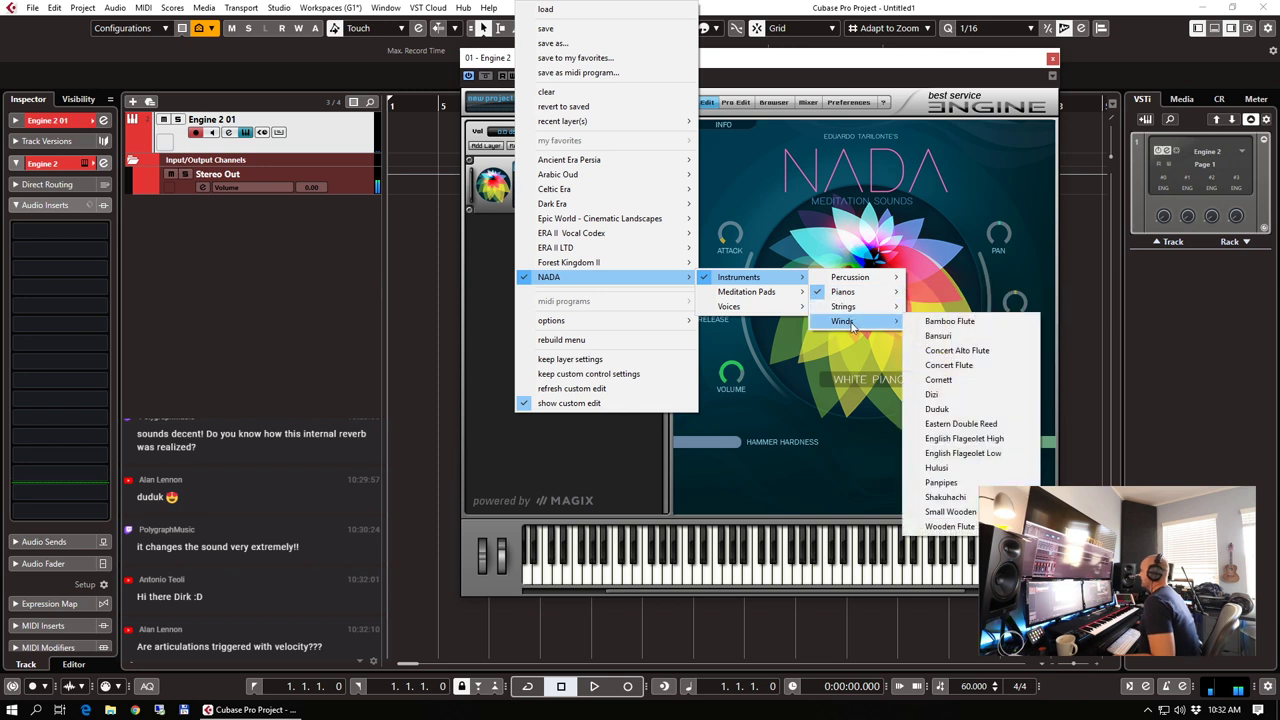
pyautogui.click(945, 497)
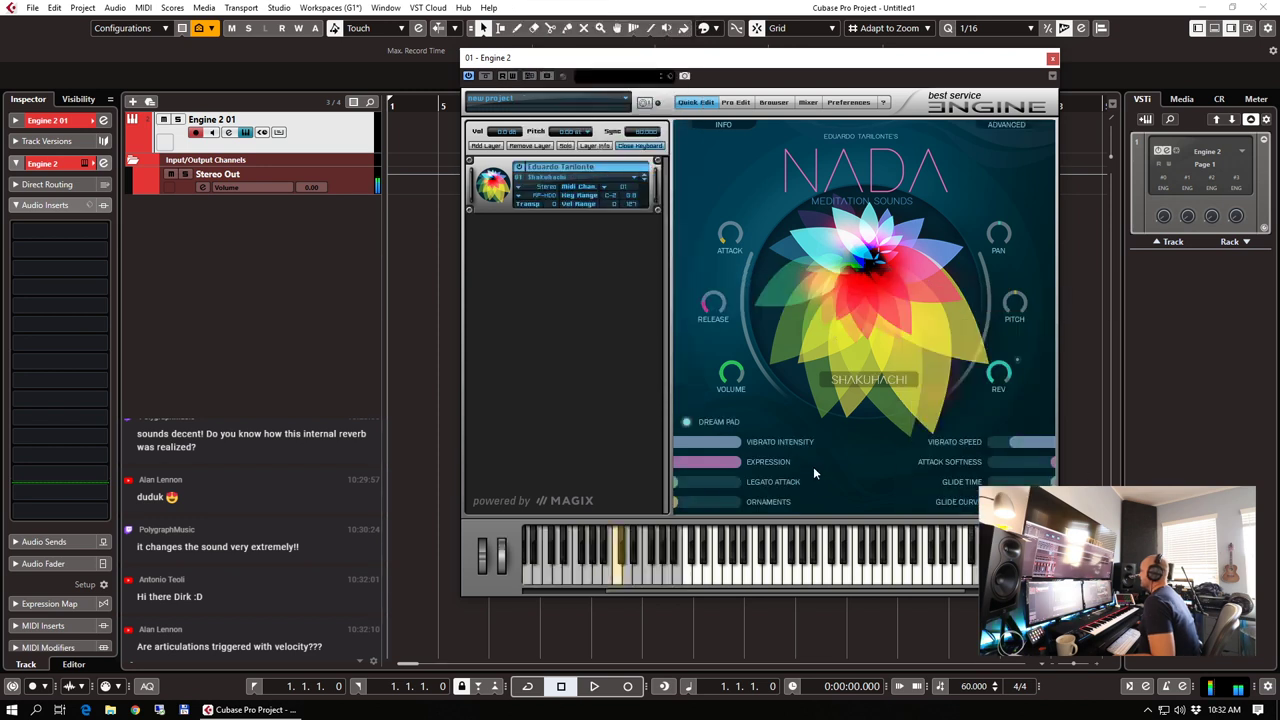
pyautogui.moveTo(695, 506)
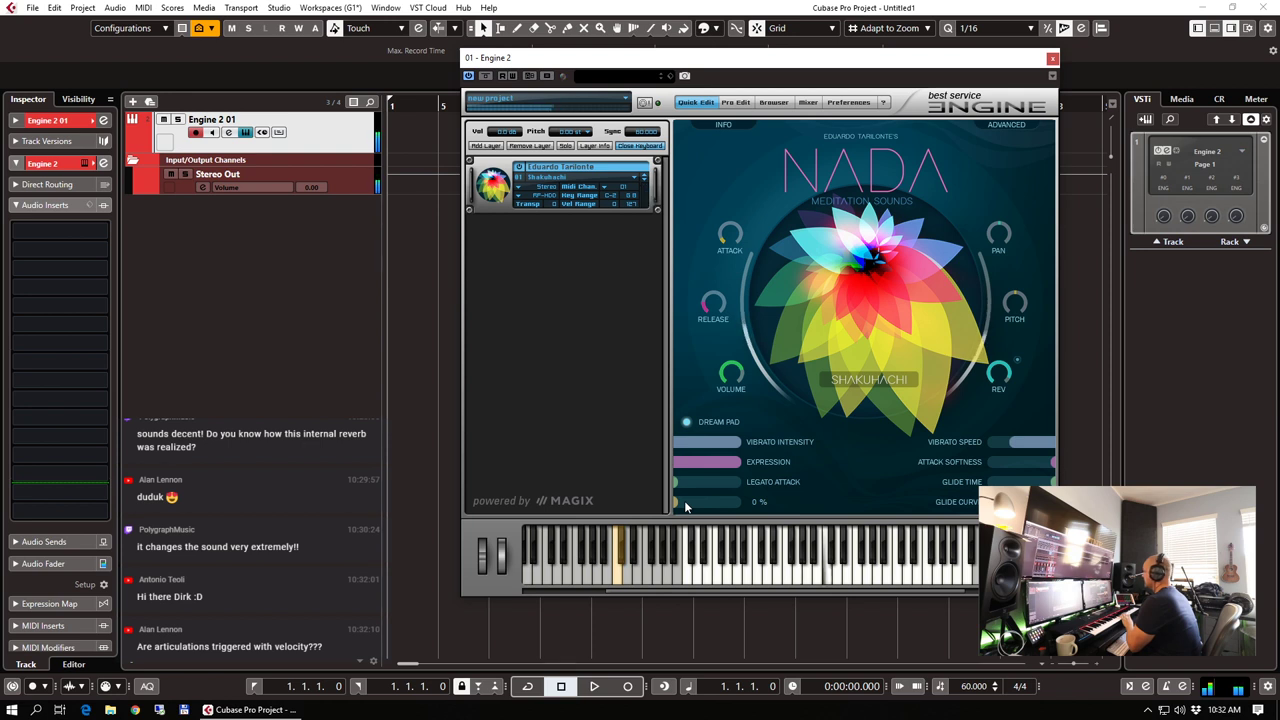
pyautogui.moveTo(684, 500)
pyautogui.mouseDown()
pyautogui.moveTo(728, 510)
pyautogui.moveTo(680, 511)
pyautogui.mouseUp()
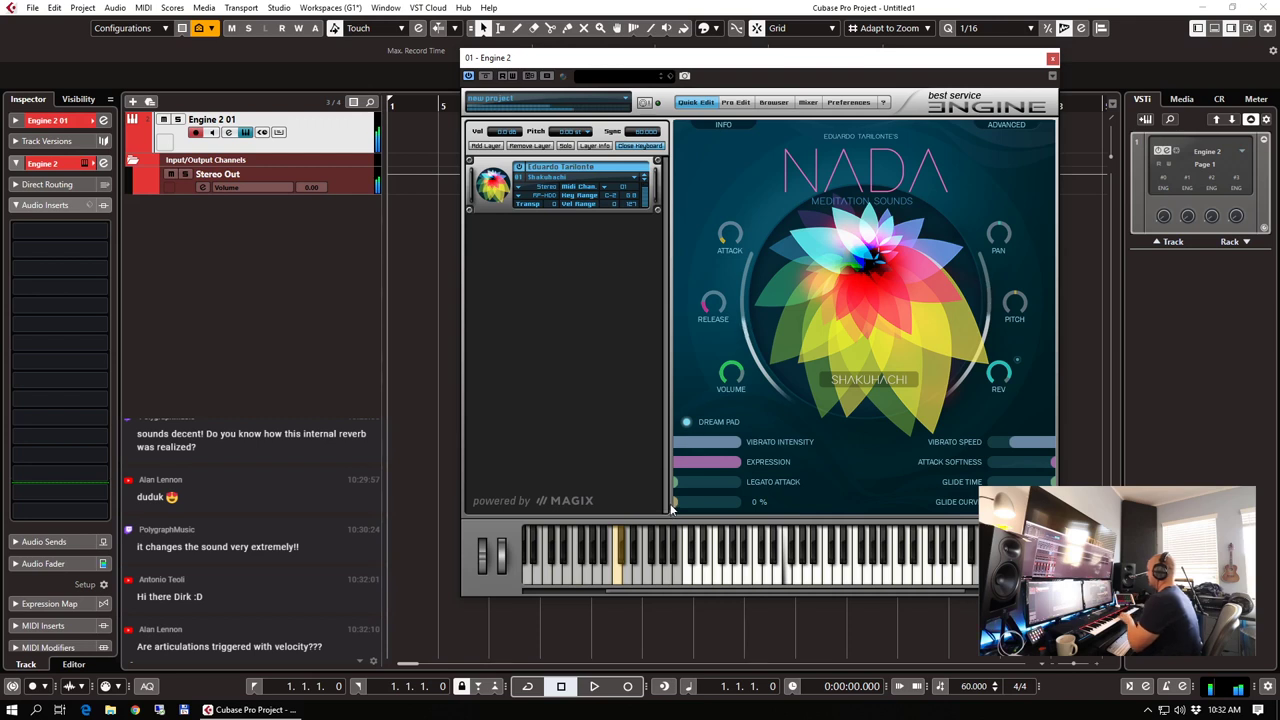
# Replace the Shakuhachi in the layer with Dream Piano 1 from NADA's digital pianos
pyautogui.click(565, 167)
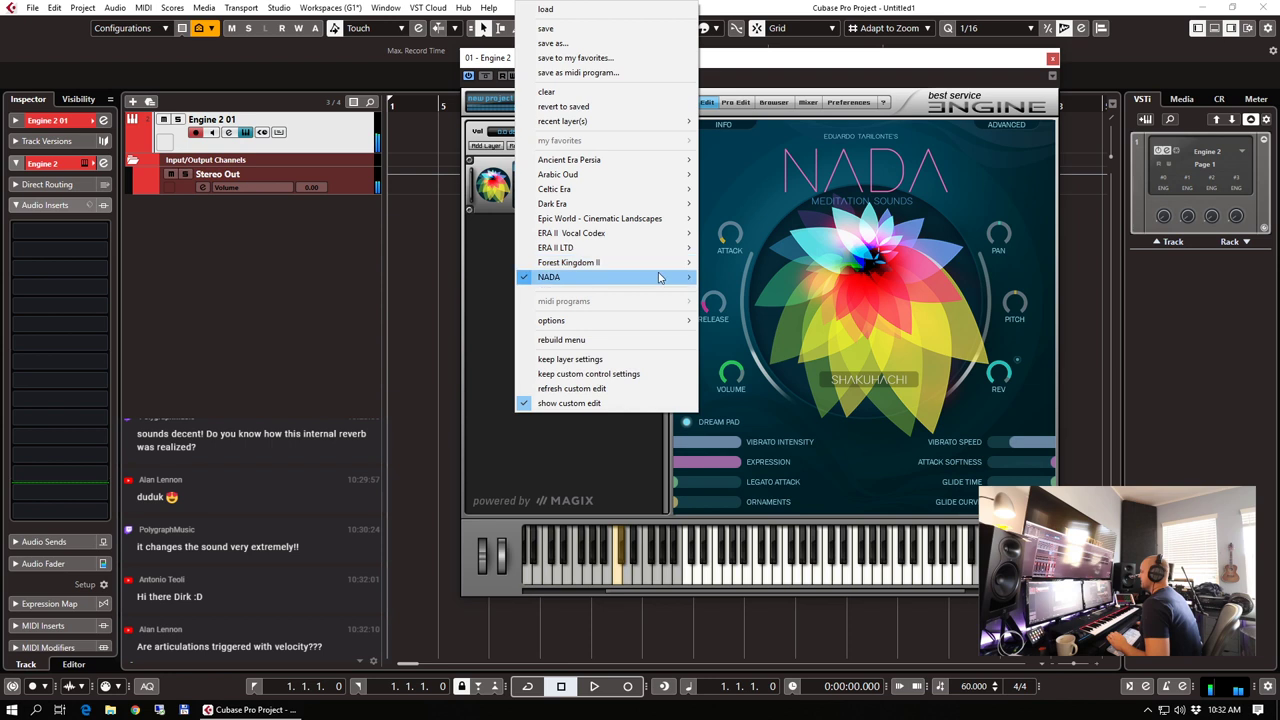
pyautogui.moveTo(660, 278)
pyautogui.moveTo(797, 285)
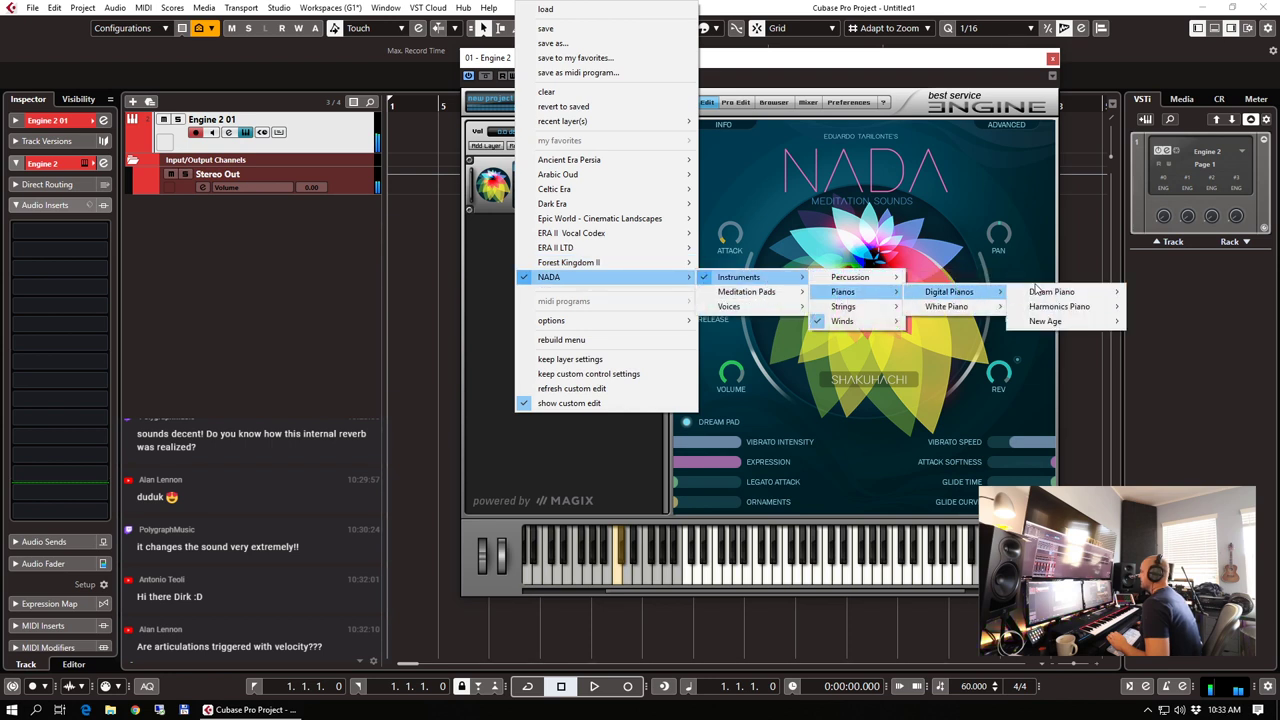
pyautogui.moveTo(1050, 292)
pyautogui.click(1170, 292)
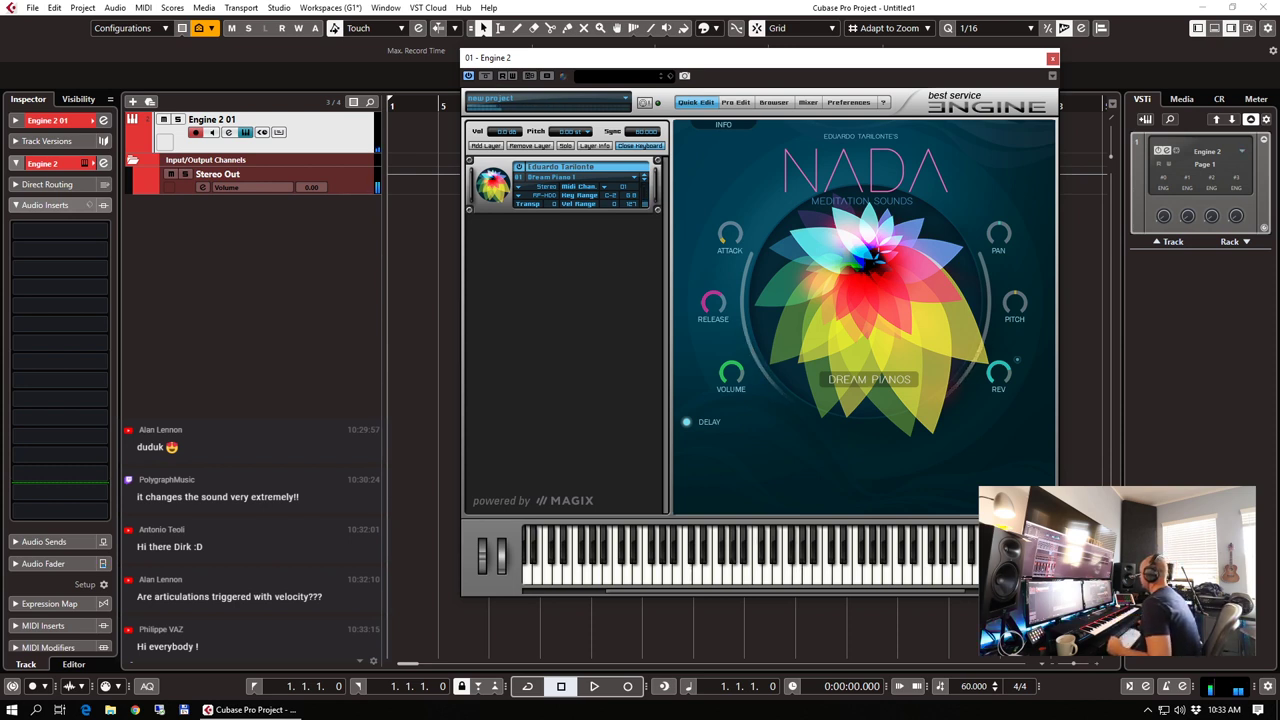
# View the Engine 2 01 channel settings, close them, and move the instrument window clear of the track list
pyautogui.hotkey('ctrl', 'w')
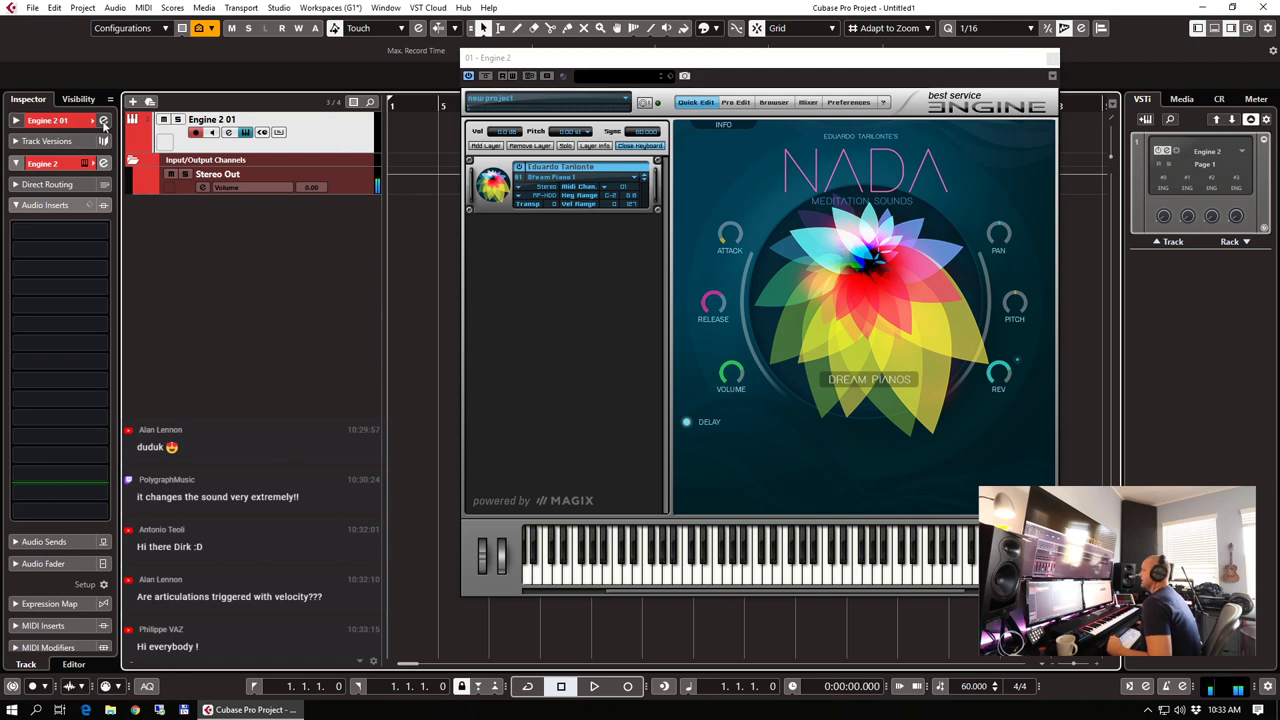
pyautogui.click(103, 163)
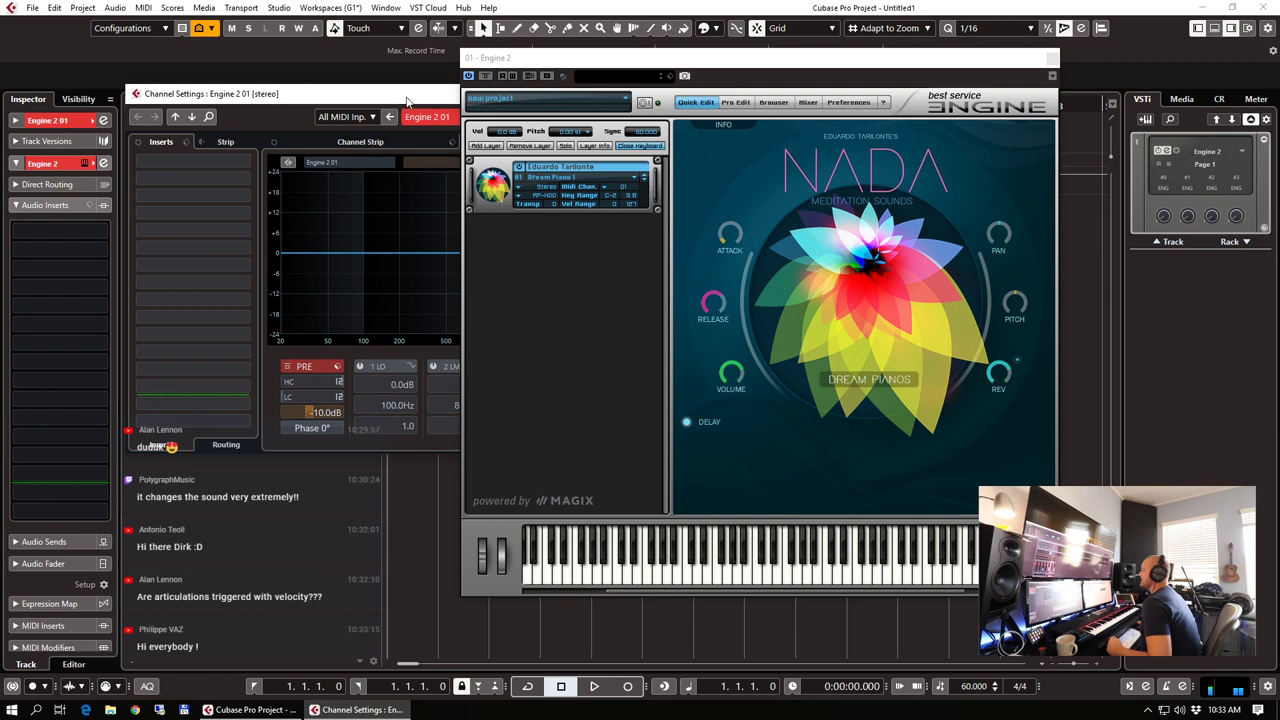
pyautogui.moveTo(329, 95); pyautogui.dragTo(309, 33)
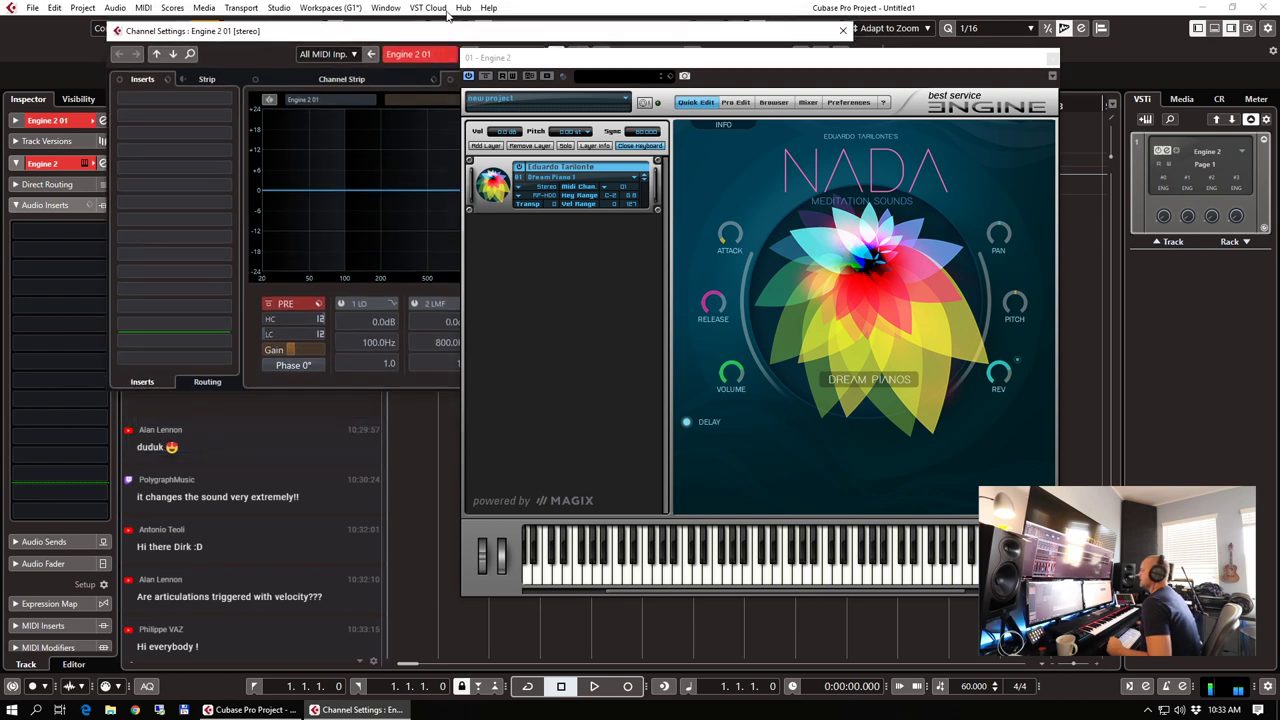
pyautogui.click(843, 32)
pyautogui.moveTo(632, 57); pyautogui.dragTo(676, 47)
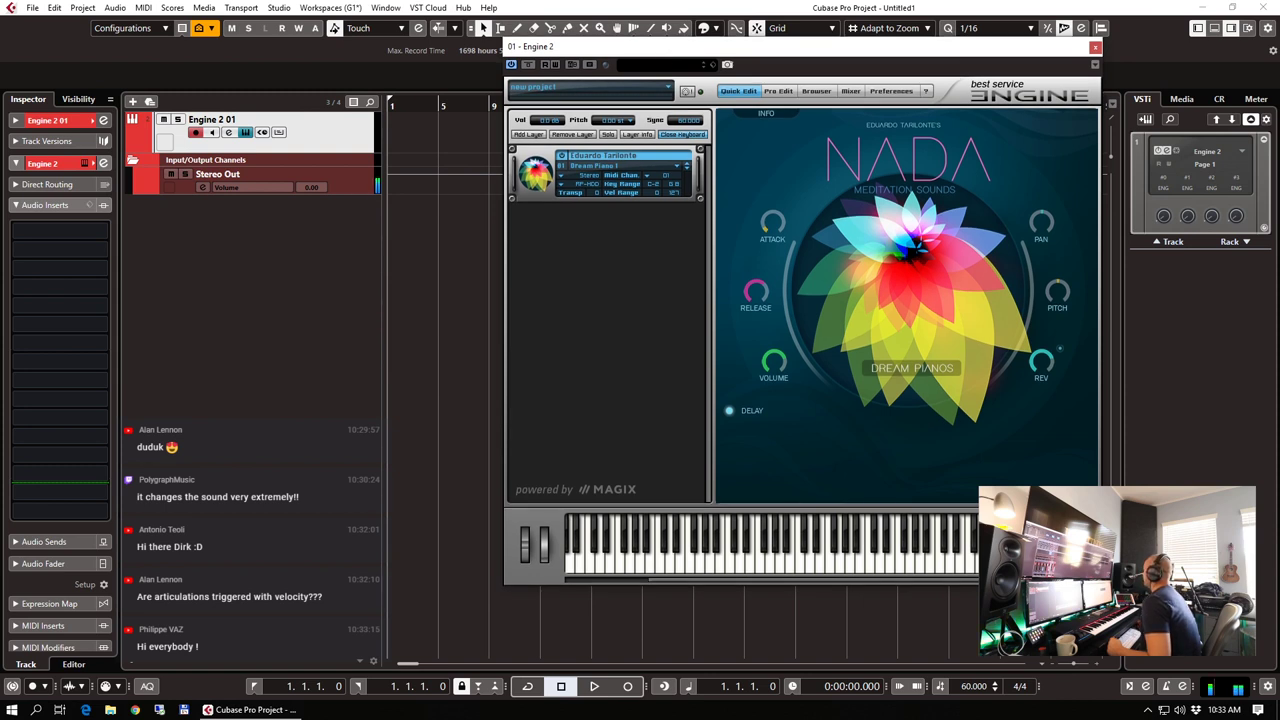
# Close and reopen the instrument window, and switch the layer to Dream Piano 4 from NADA's digital pianos
pyautogui.click(1095, 48)
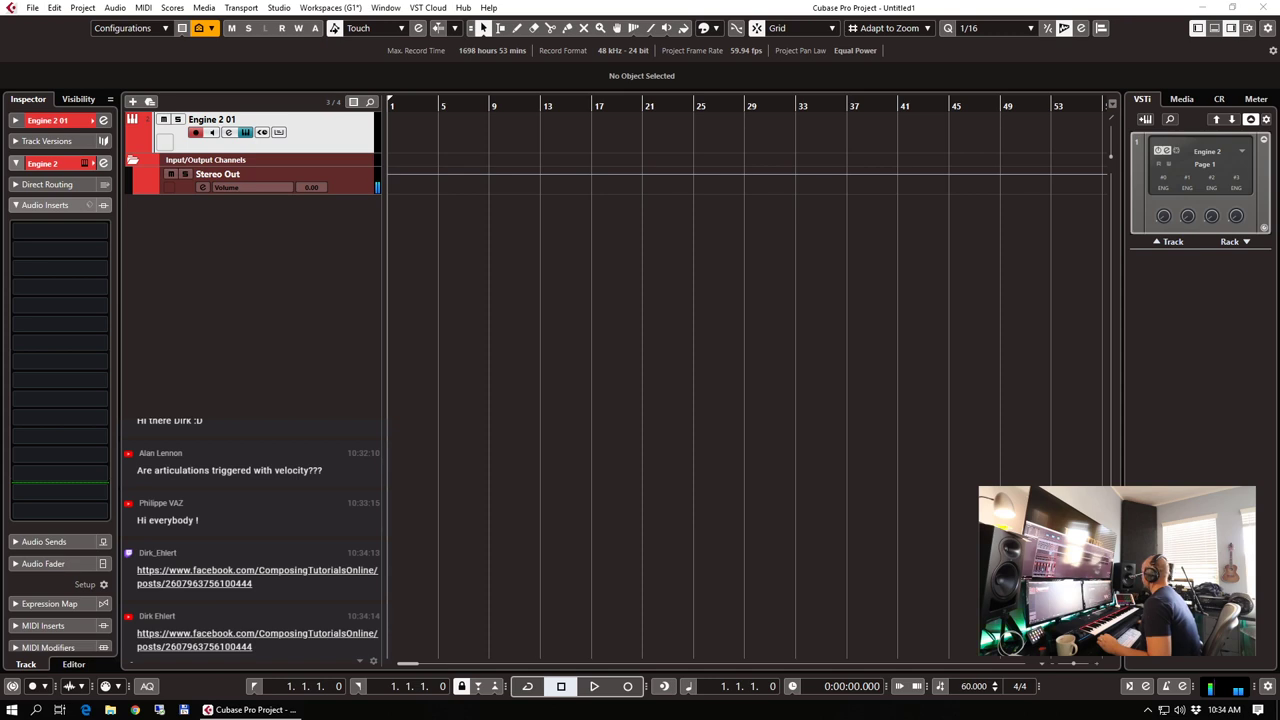
pyautogui.click(873, 401)
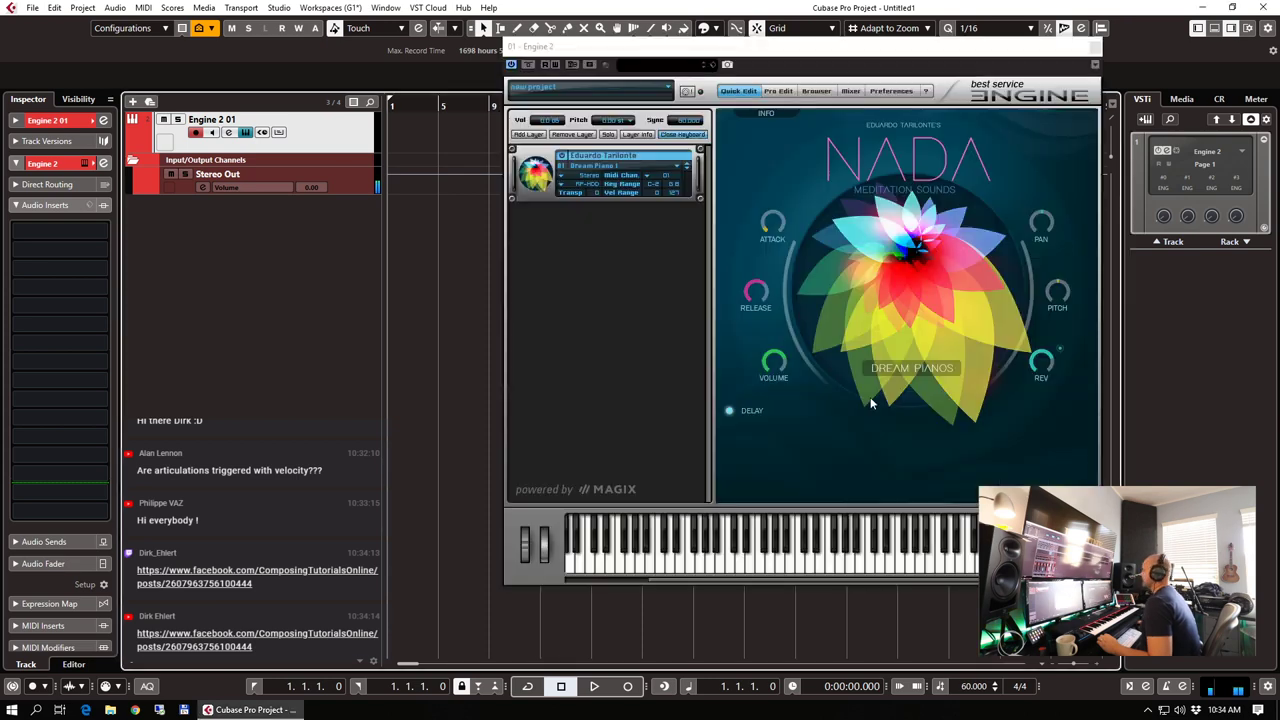
pyautogui.click(593, 168)
pyautogui.moveTo(685, 280)
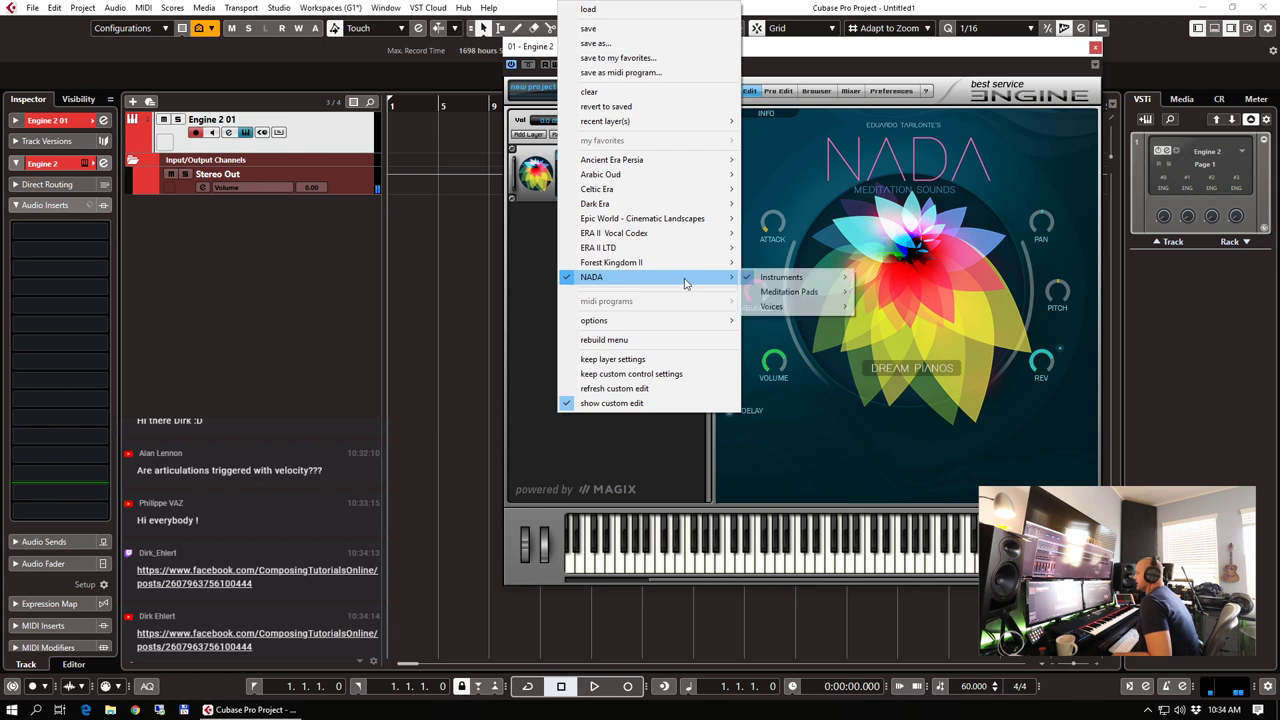
pyautogui.moveTo(782, 278)
pyautogui.moveTo(921, 294)
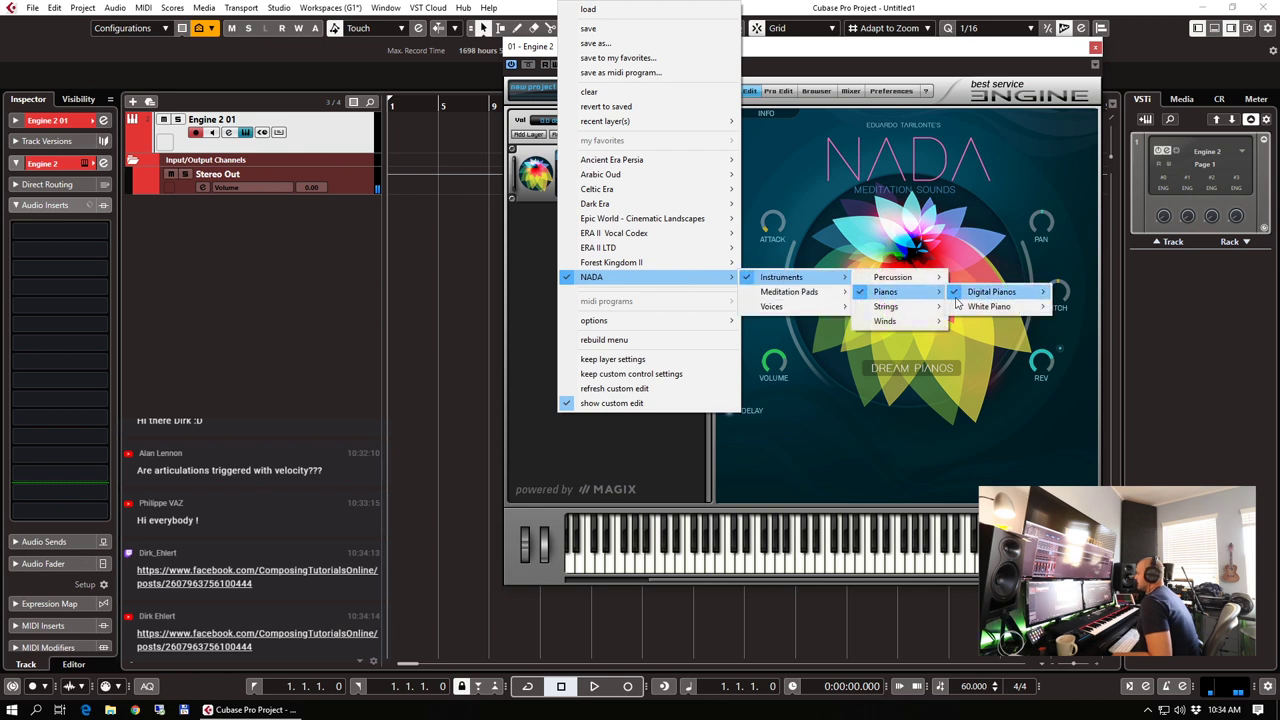
pyautogui.moveTo(1035, 293)
pyautogui.moveTo(1109, 296)
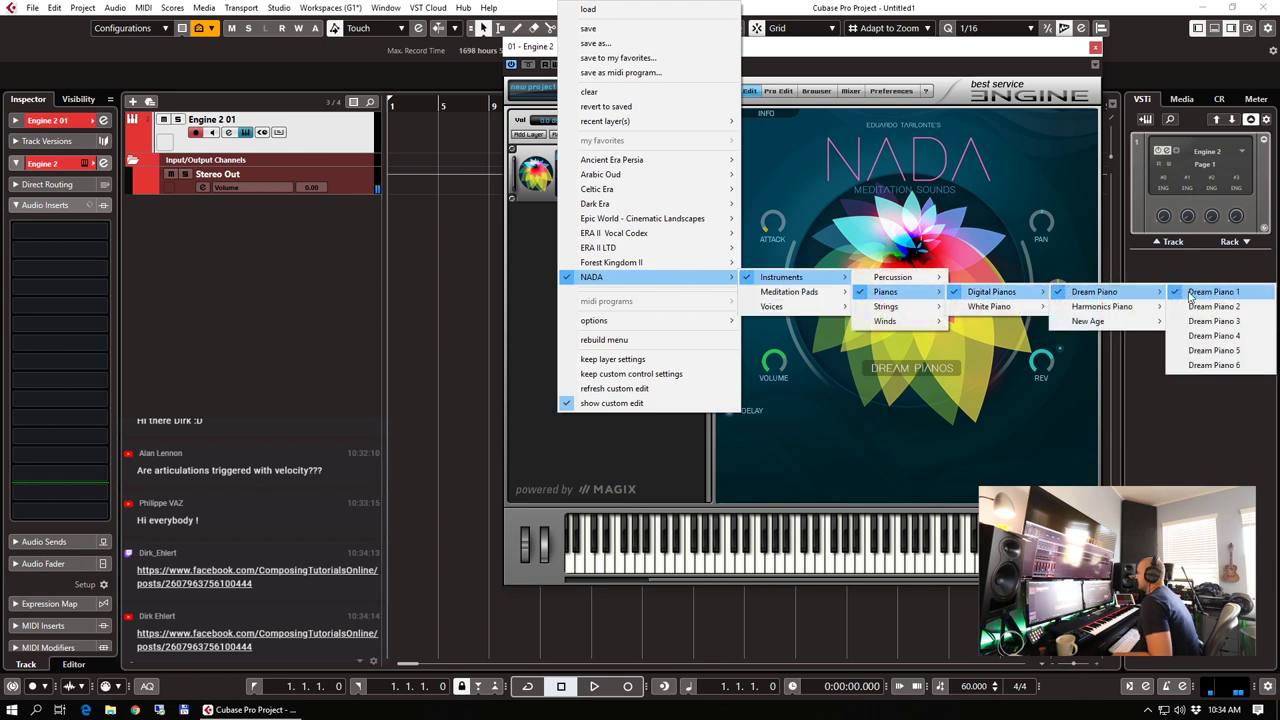
pyautogui.click(1242, 340)
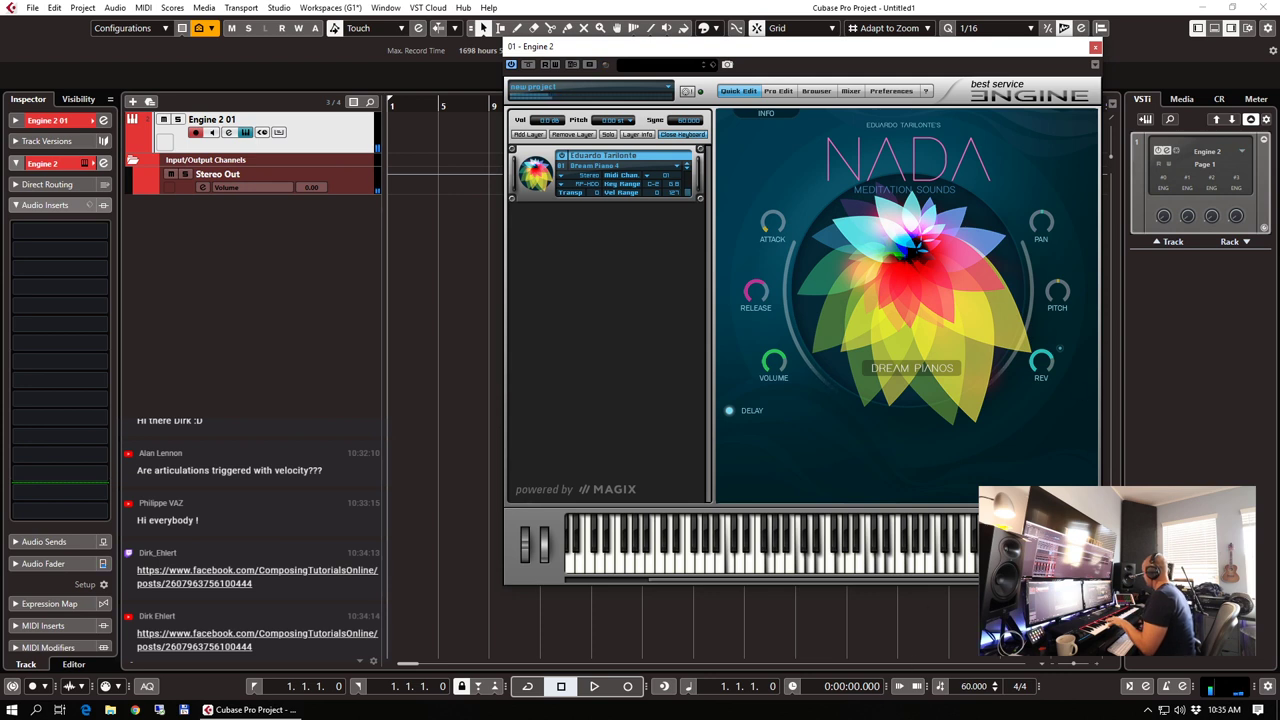
# Reopen the instrument window, load Harmonic Piano 1 from NADA's digital pianos, and advance the layer to Harmonic Piano 3
pyautogui.hotkey('ctrl', 'w')
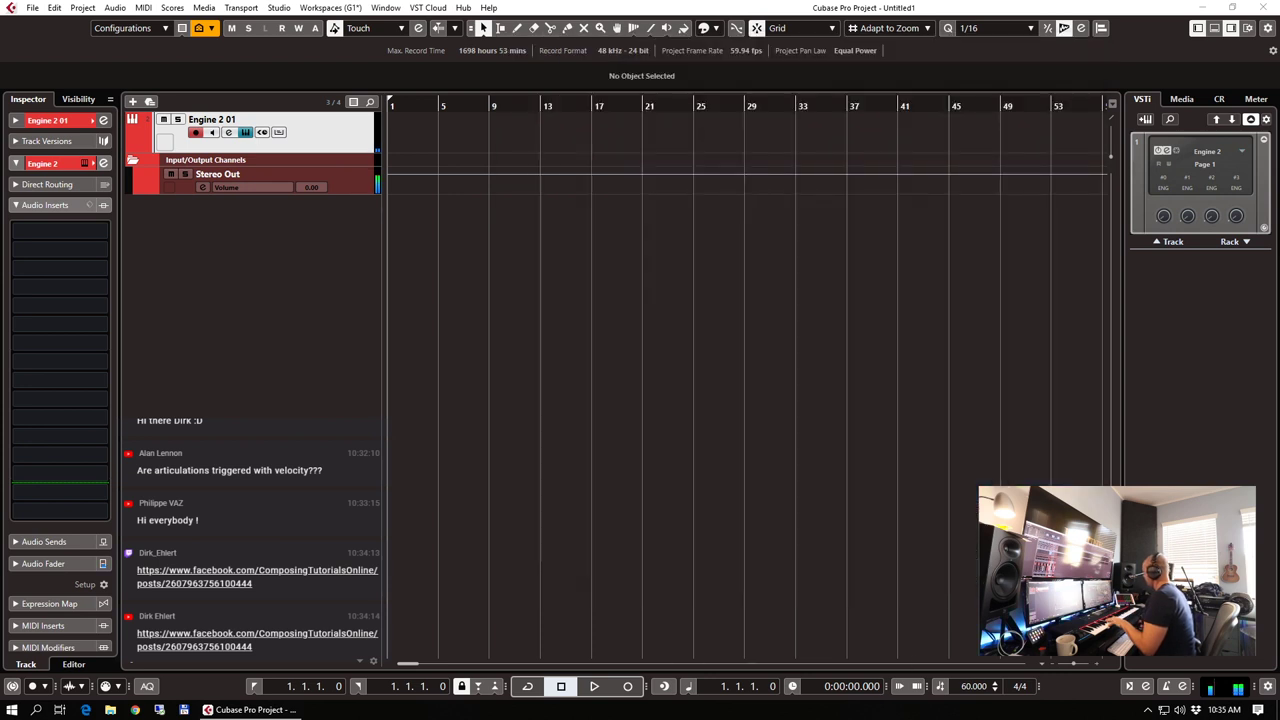
pyautogui.press('e')
pyautogui.click(604, 166)
pyautogui.moveTo(668, 276)
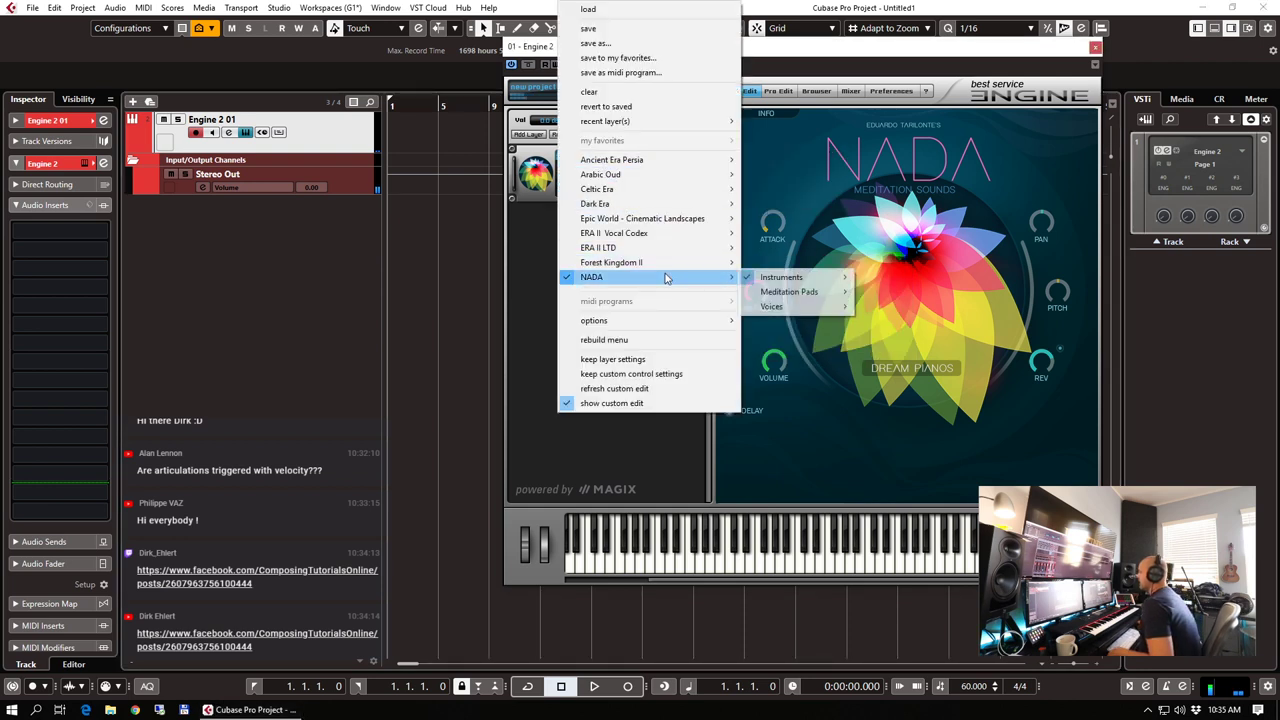
pyautogui.moveTo(797, 297)
pyautogui.moveTo(888, 292)
pyautogui.moveTo(1020, 293)
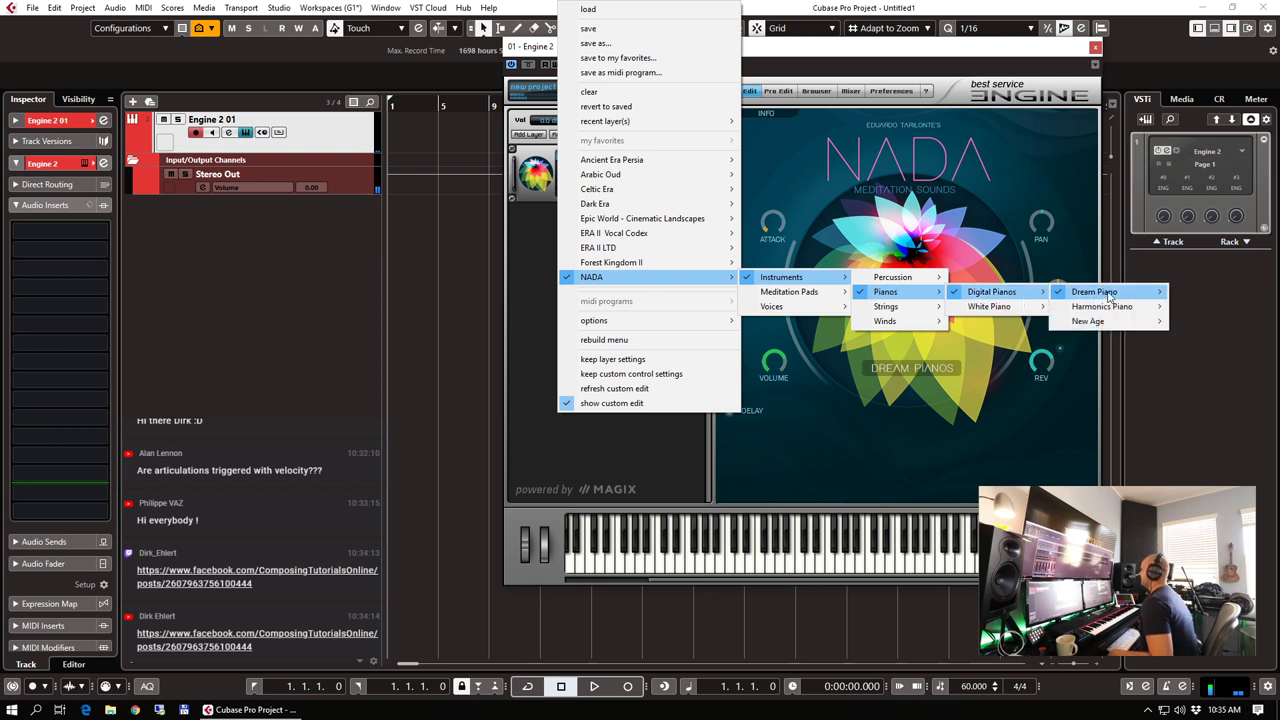
pyautogui.moveTo(1125, 307)
pyautogui.click(1022, 307)
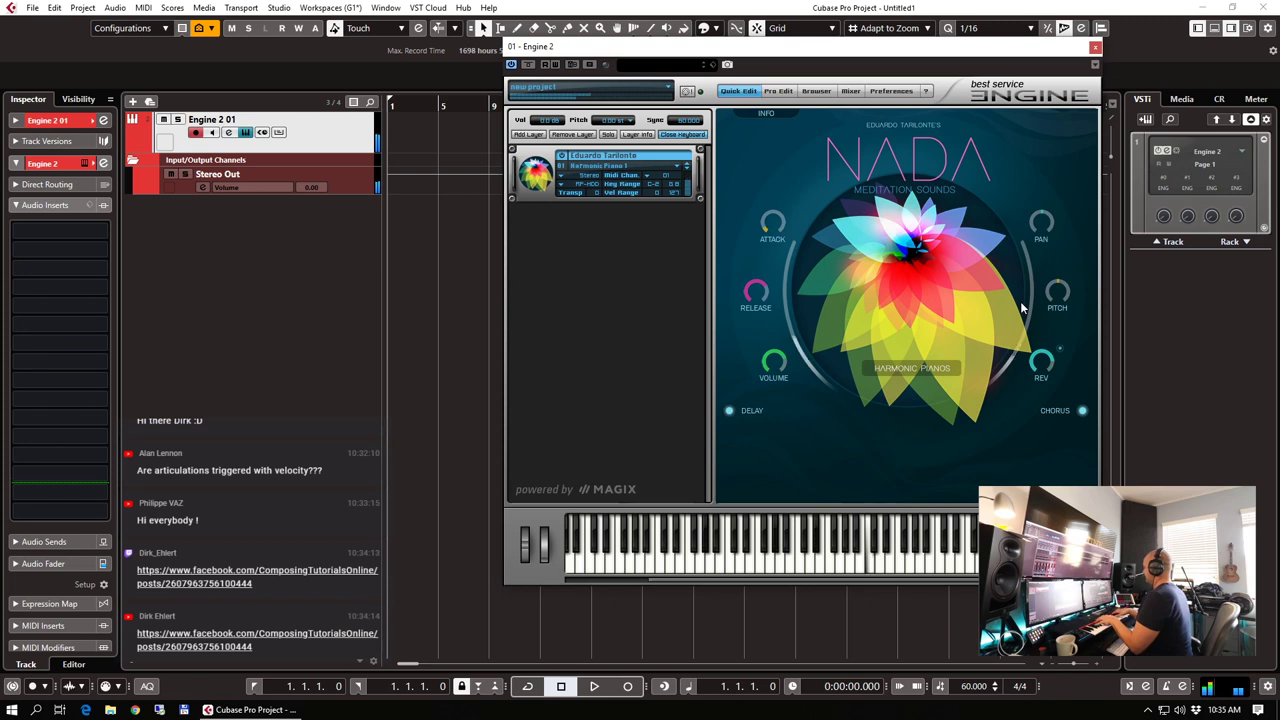
pyautogui.click(687, 168)
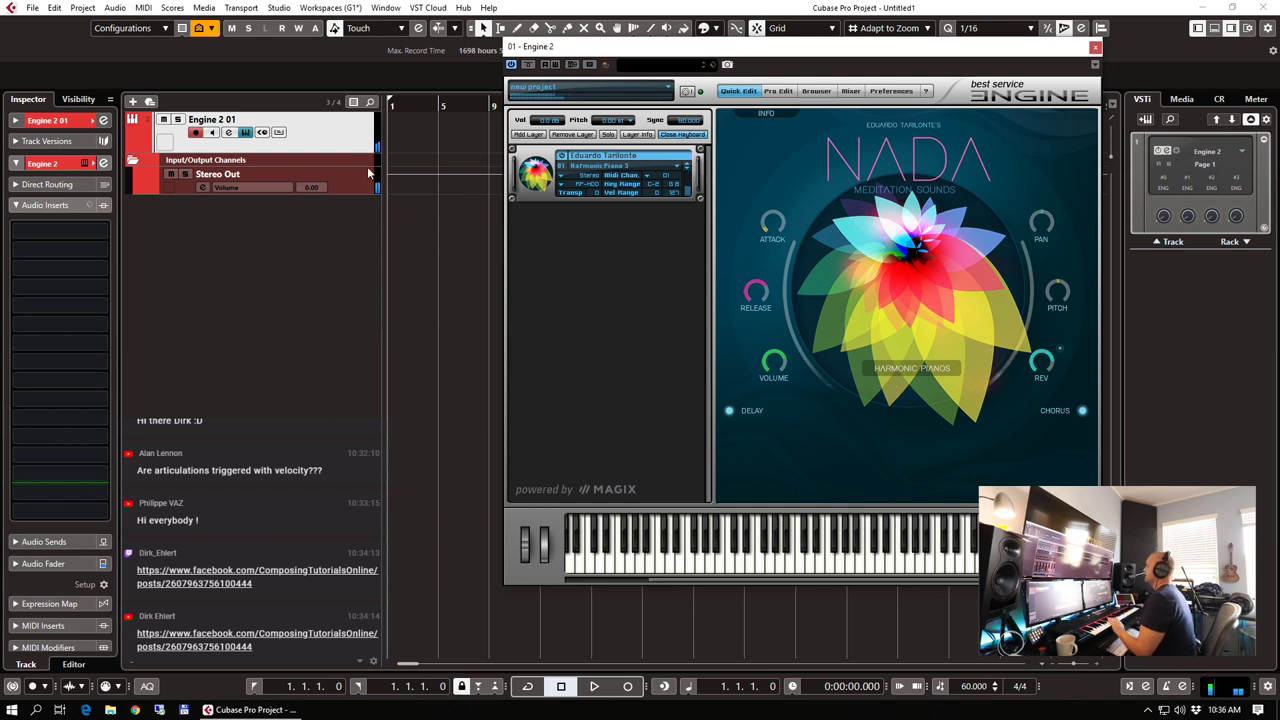
# Insert FabFilter Pro-Q 3 in the track's first audio insert slot and place its window over the instrument
pyautogui.click(104, 232)
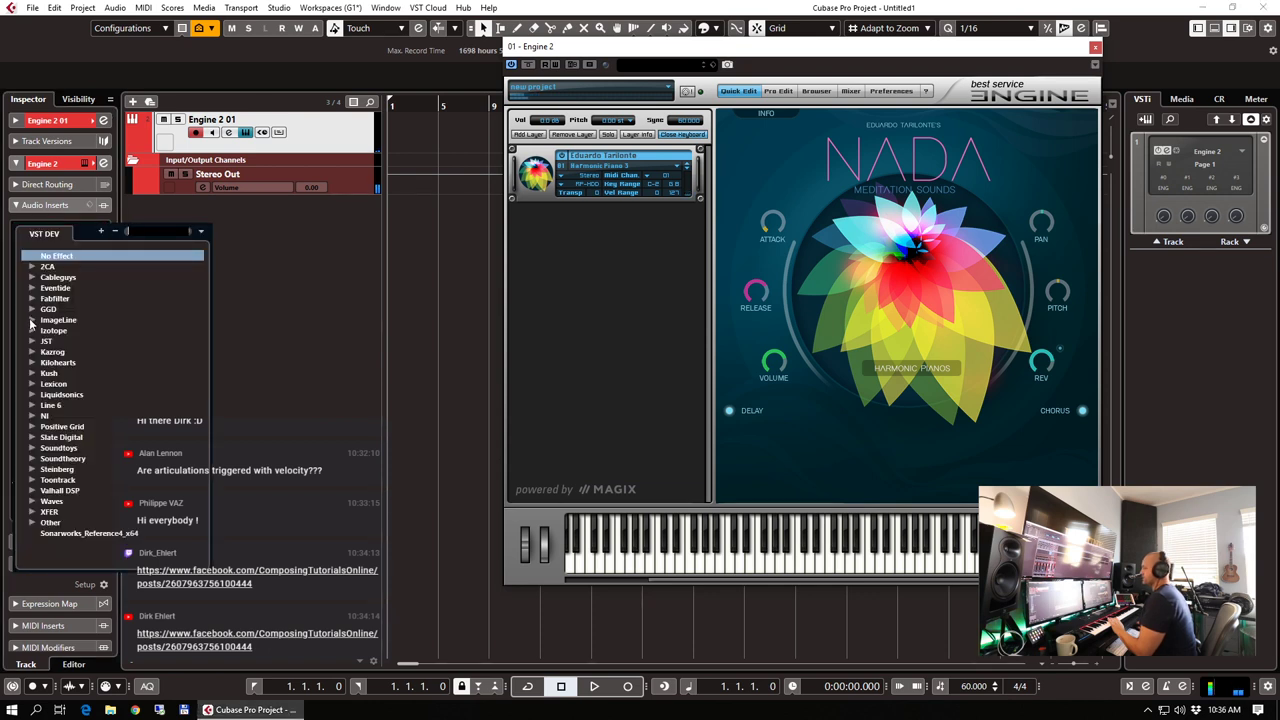
pyautogui.click(31, 298)
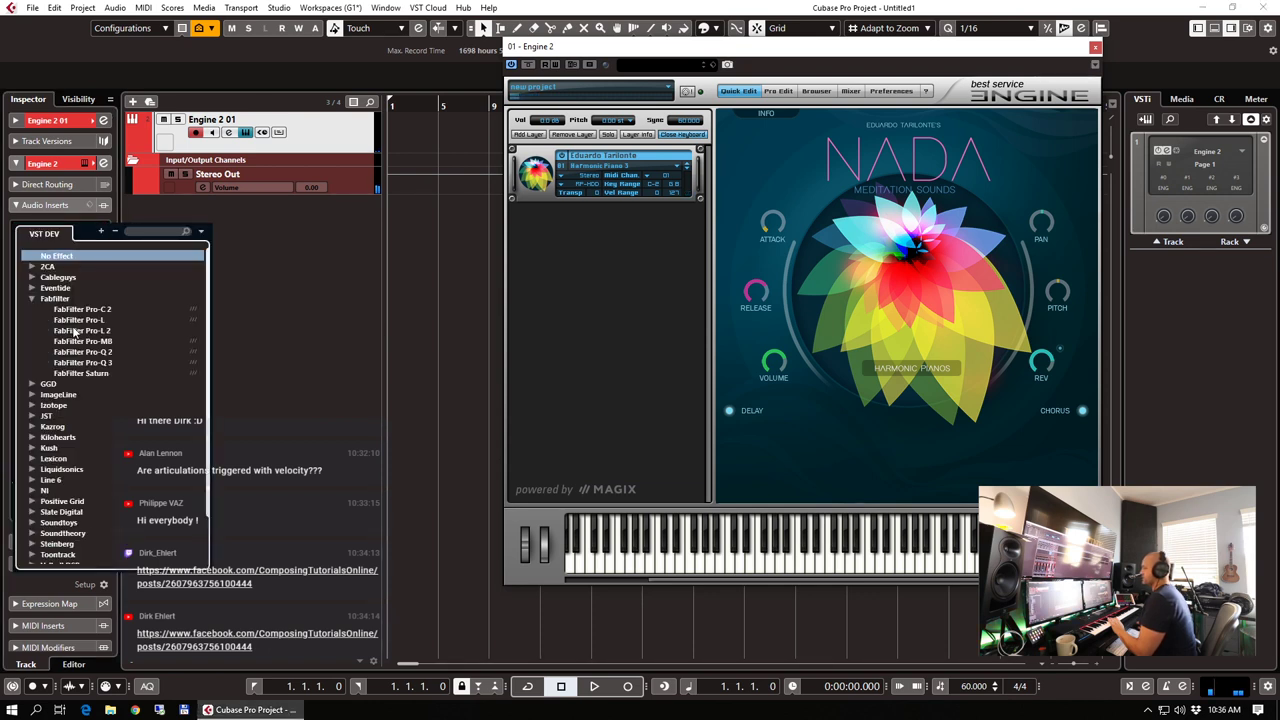
pyautogui.click(83, 362)
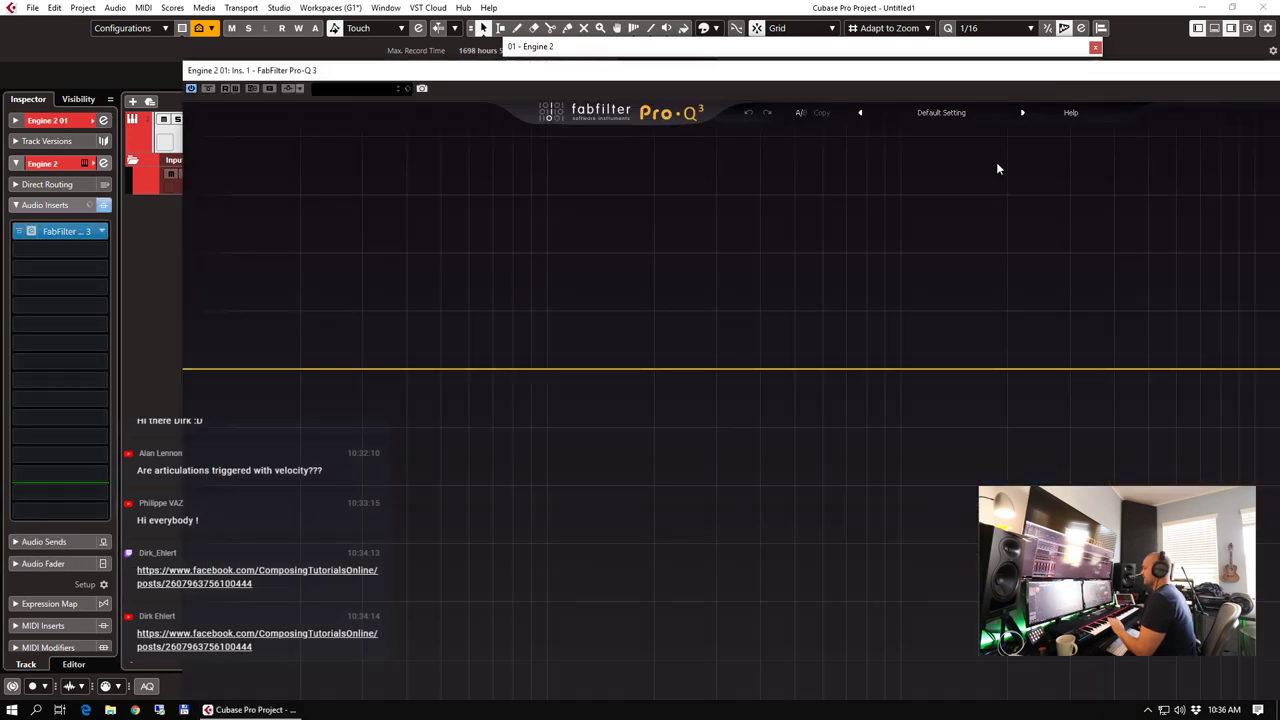
pyautogui.moveTo(500, 70); pyautogui.dragTo(1279, 103)
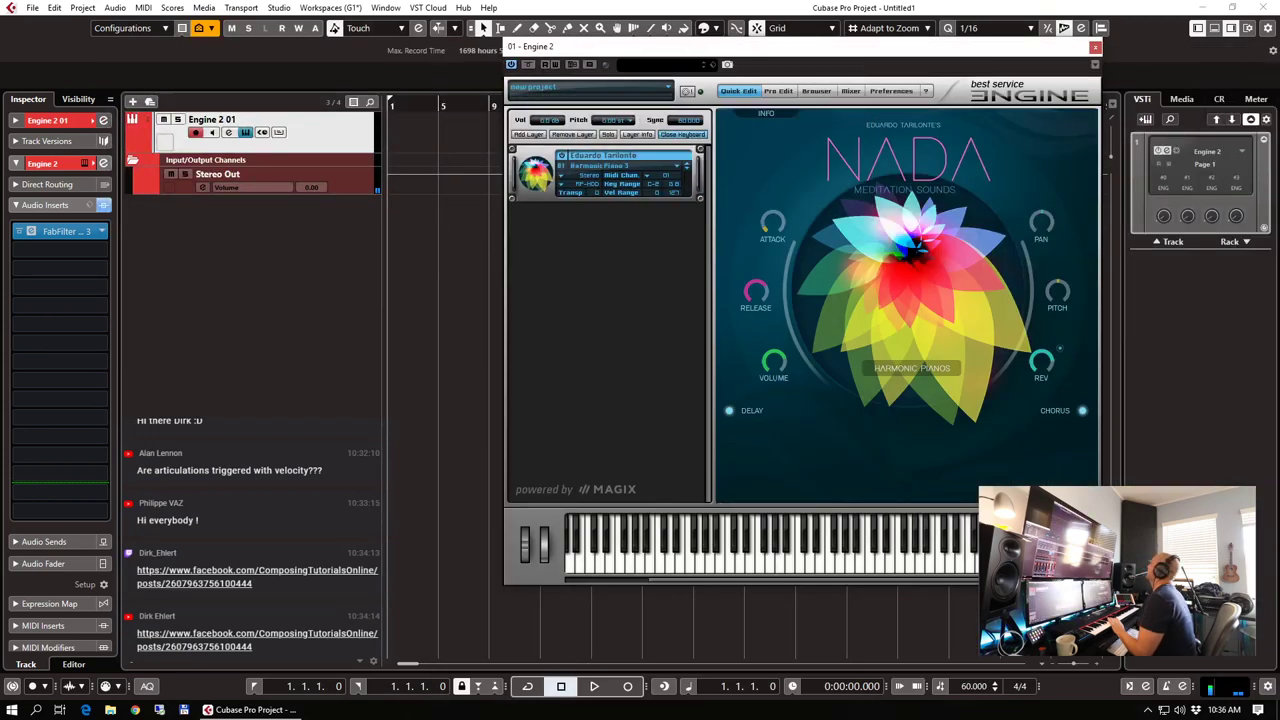
pyautogui.moveTo(411, 10); pyautogui.dragTo(640, 127)
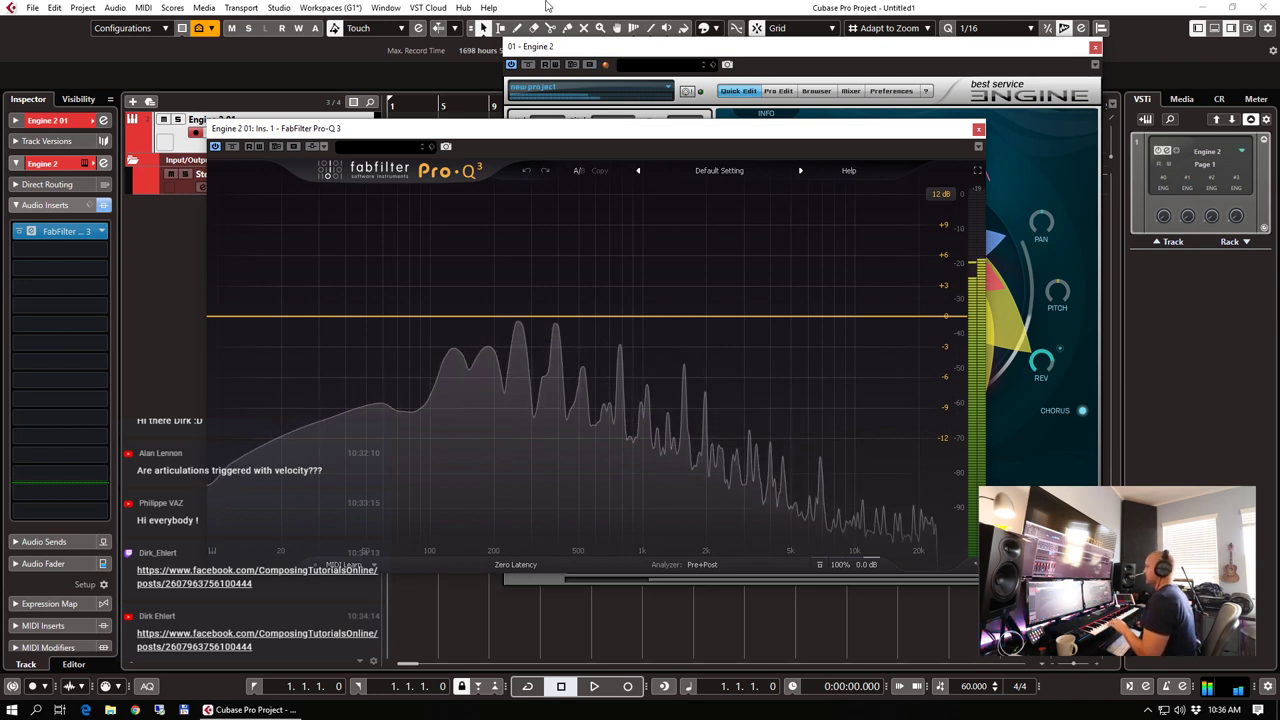
# Sweep a 12 dB/oct high cut down to about 200 Hz in Pro-Q 3, and clear the insert slot with No Effect
pyautogui.click(945, 315)
pyautogui.moveTo(945, 315); pyautogui.dragTo(499, 313)
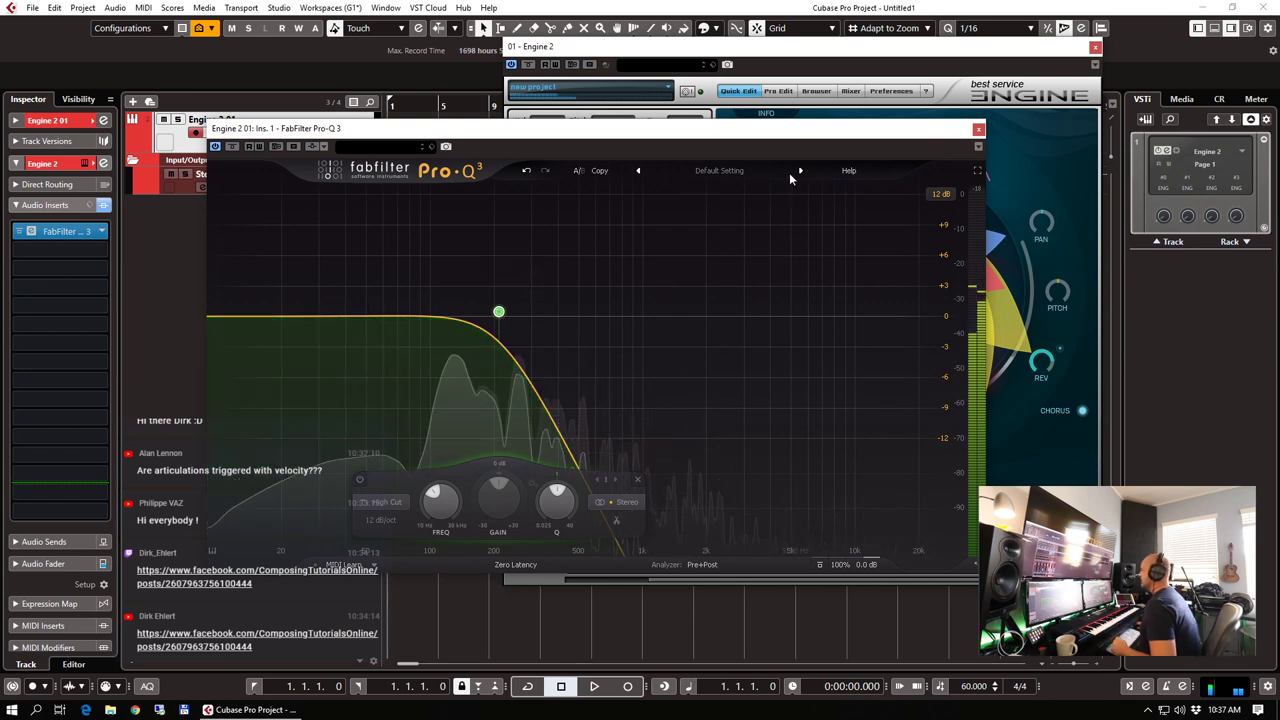
pyautogui.click(62, 231)
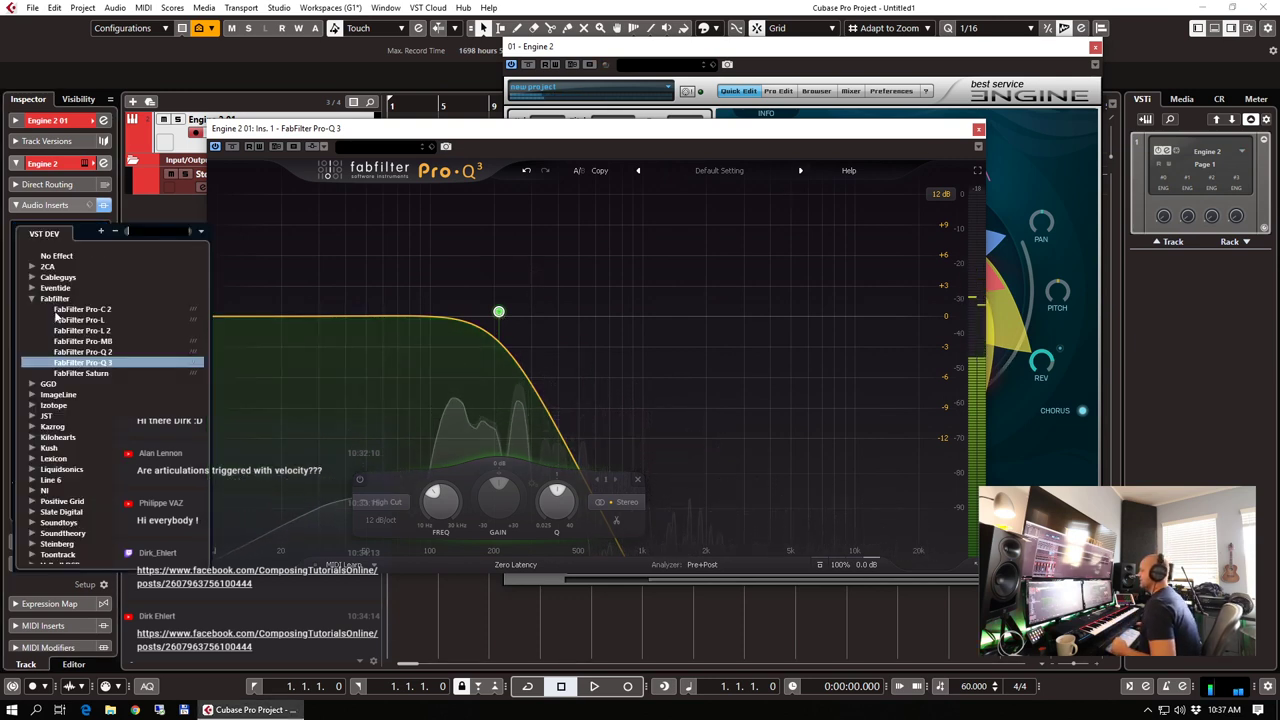
pyautogui.click(57, 256)
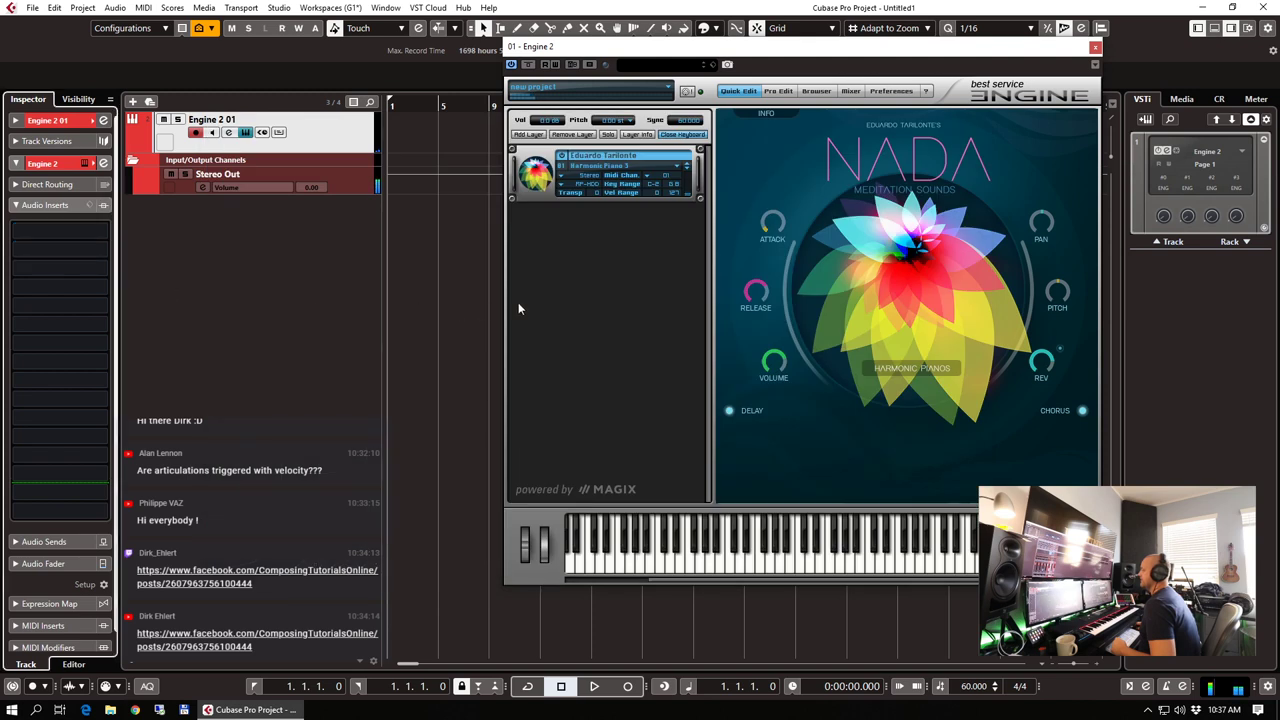
# Advance the layer through Harmonic Piano 4 to Harmonic Piano 5, and switch off its delay, chorus and reverb
pyautogui.click(686, 169)
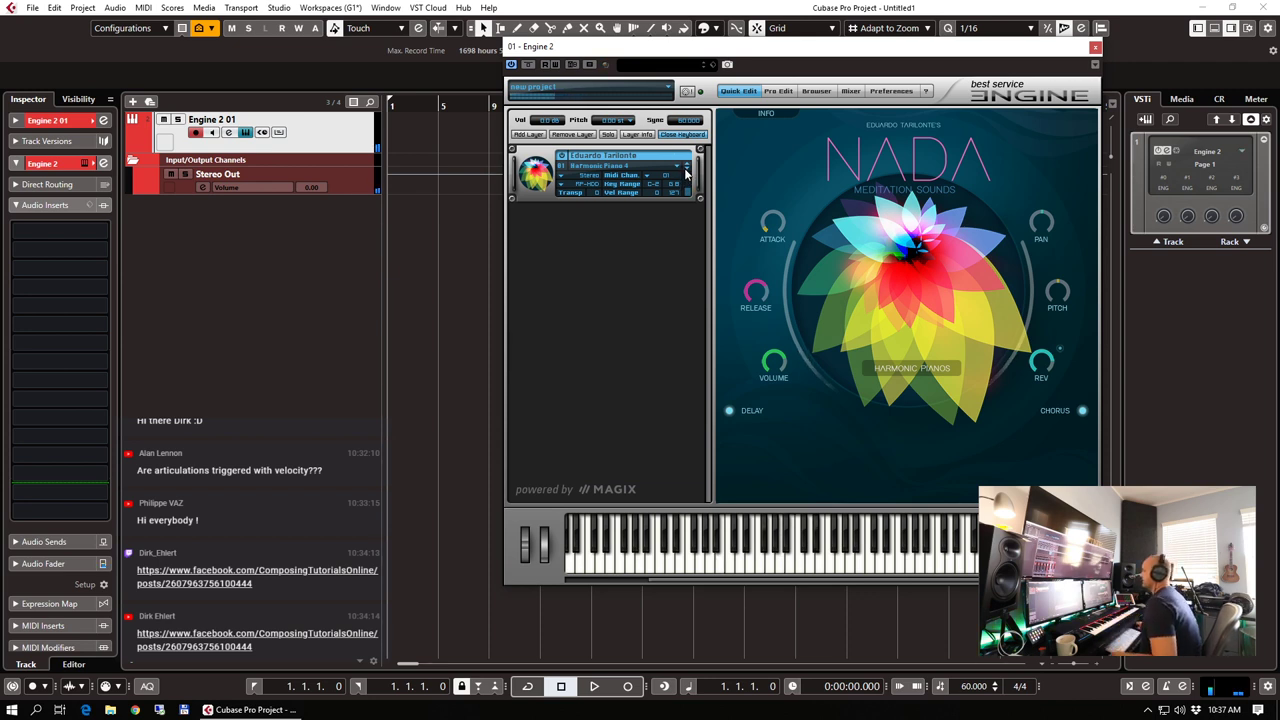
pyautogui.click(687, 173)
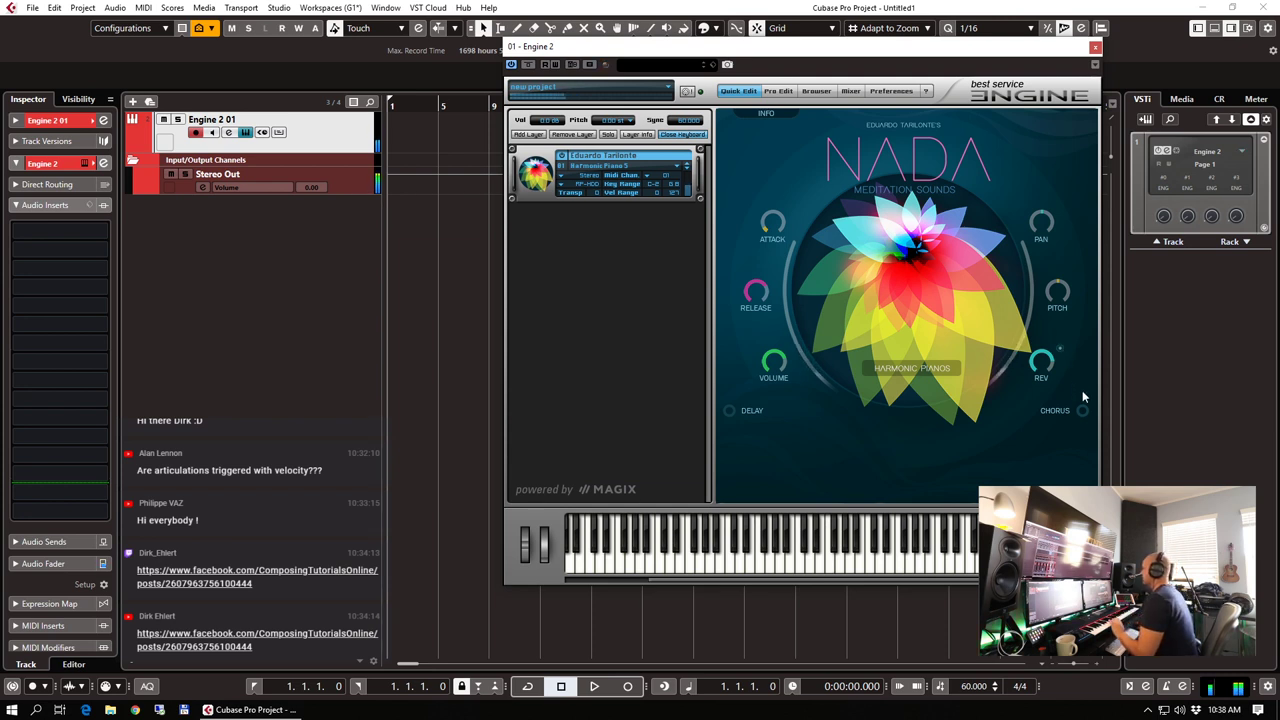
pyautogui.click(729, 411)
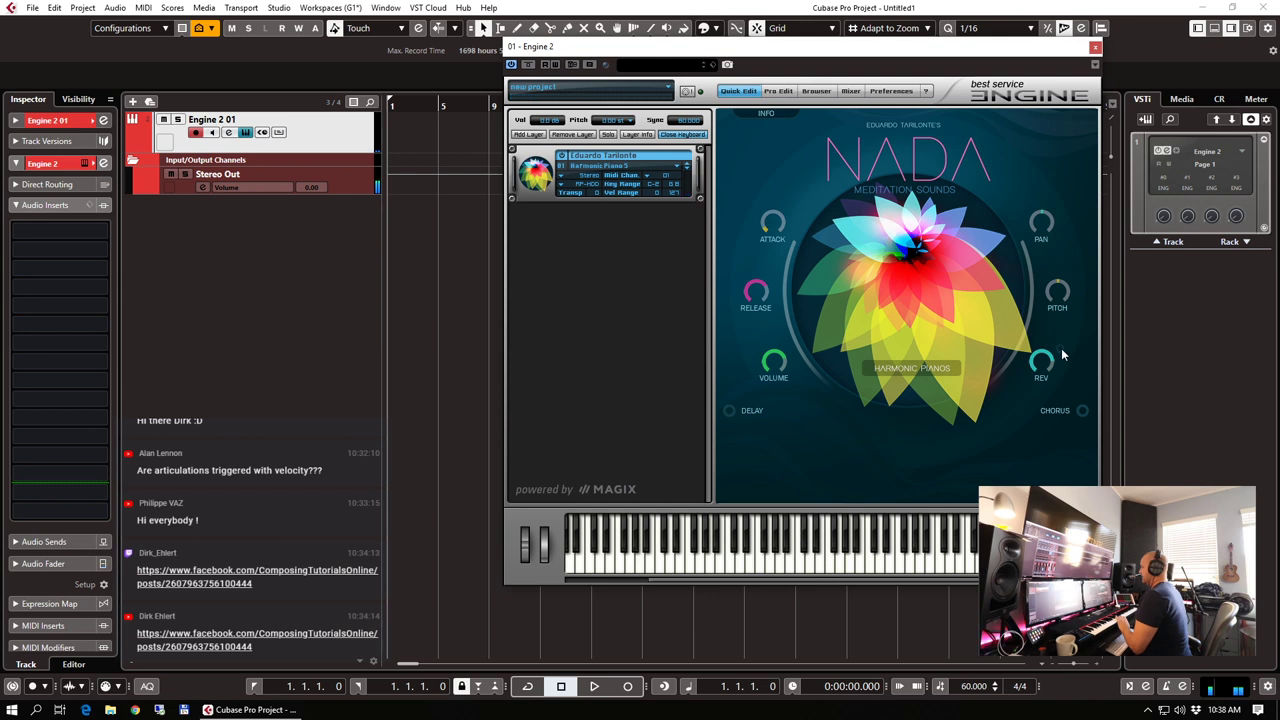
# Insert the Soundtoys EffectRack in the track's first audio insert slot and open its editor
pyautogui.click(100, 231)
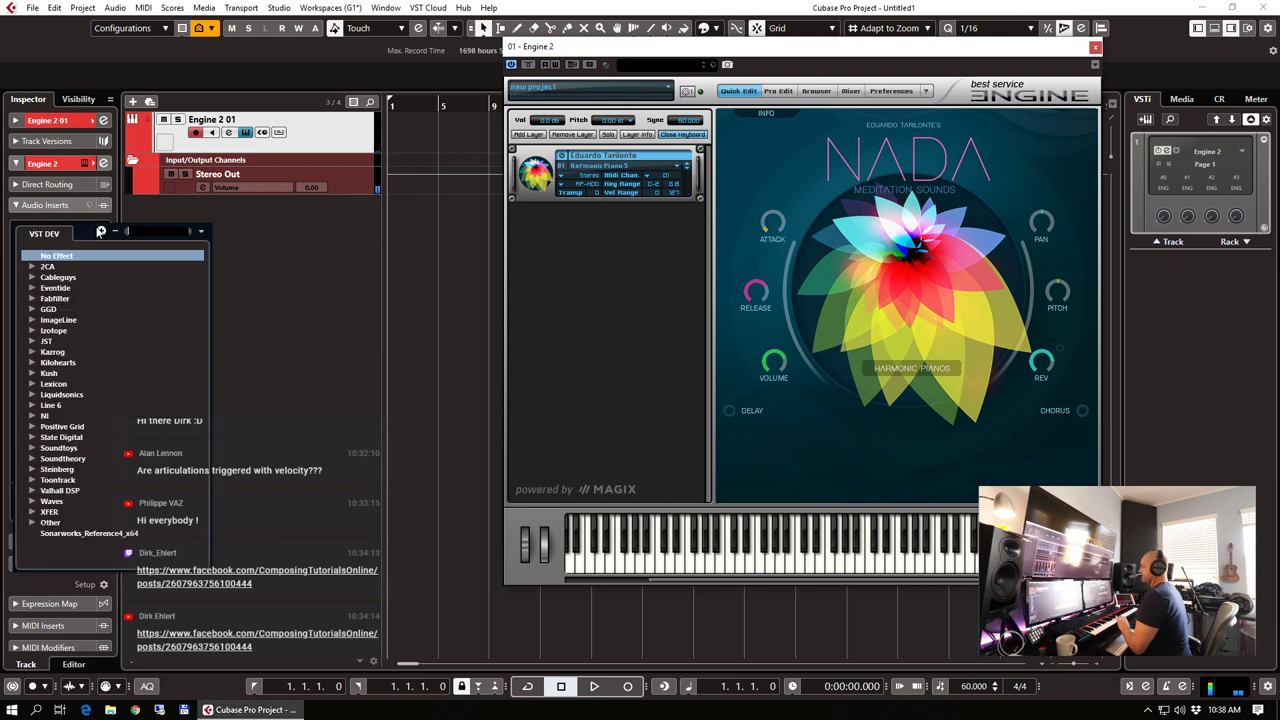
pyautogui.click(32, 448)
pyautogui.scroll(-2, 99, 456)
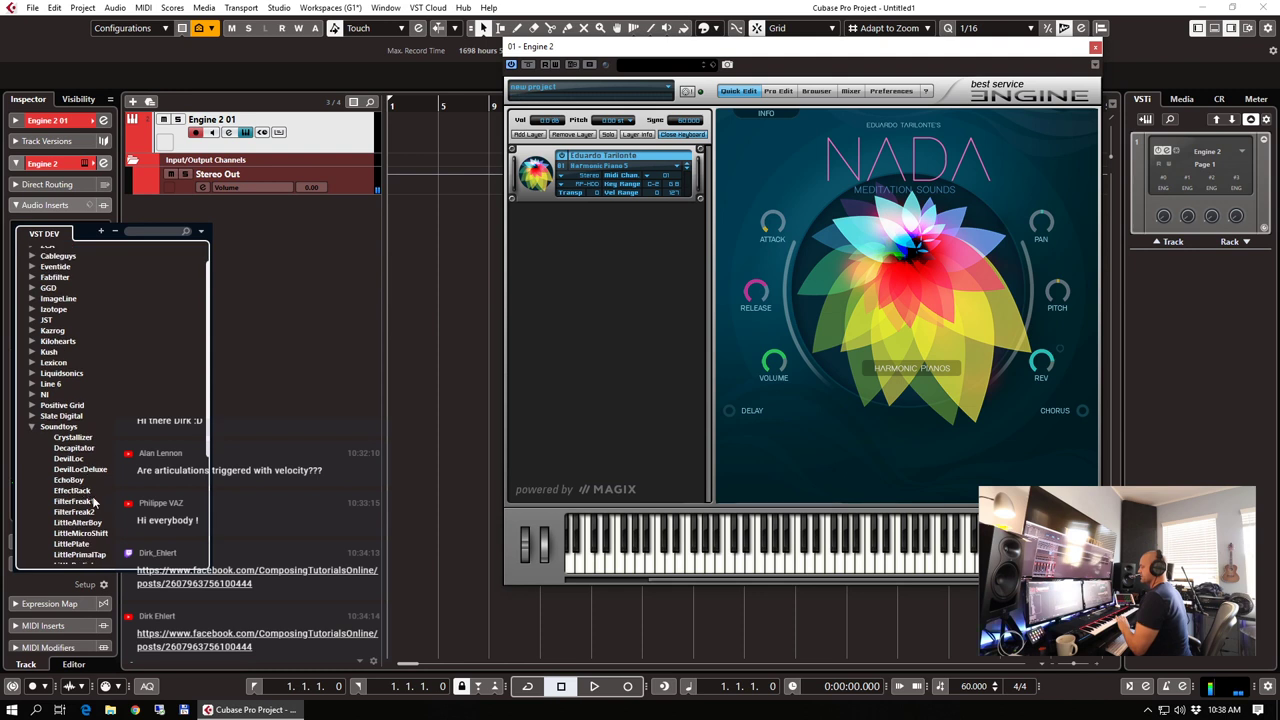
pyautogui.click(86, 491)
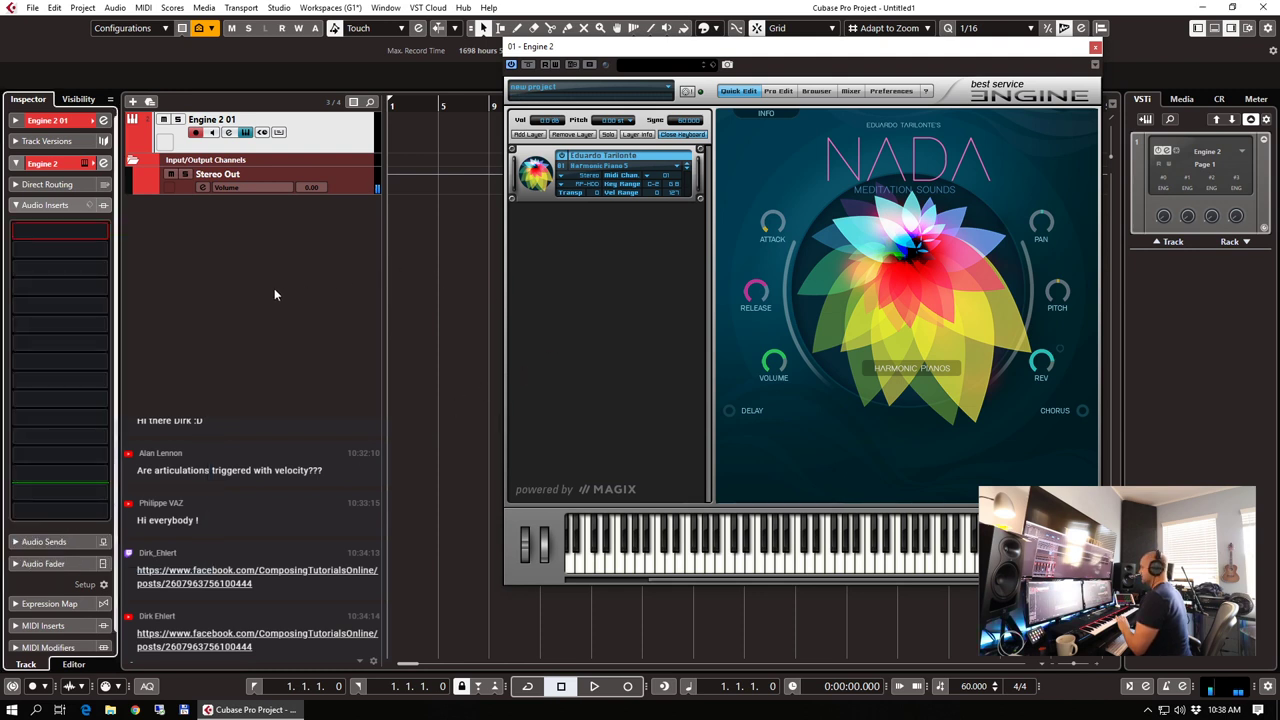
pyautogui.click(40, 234)
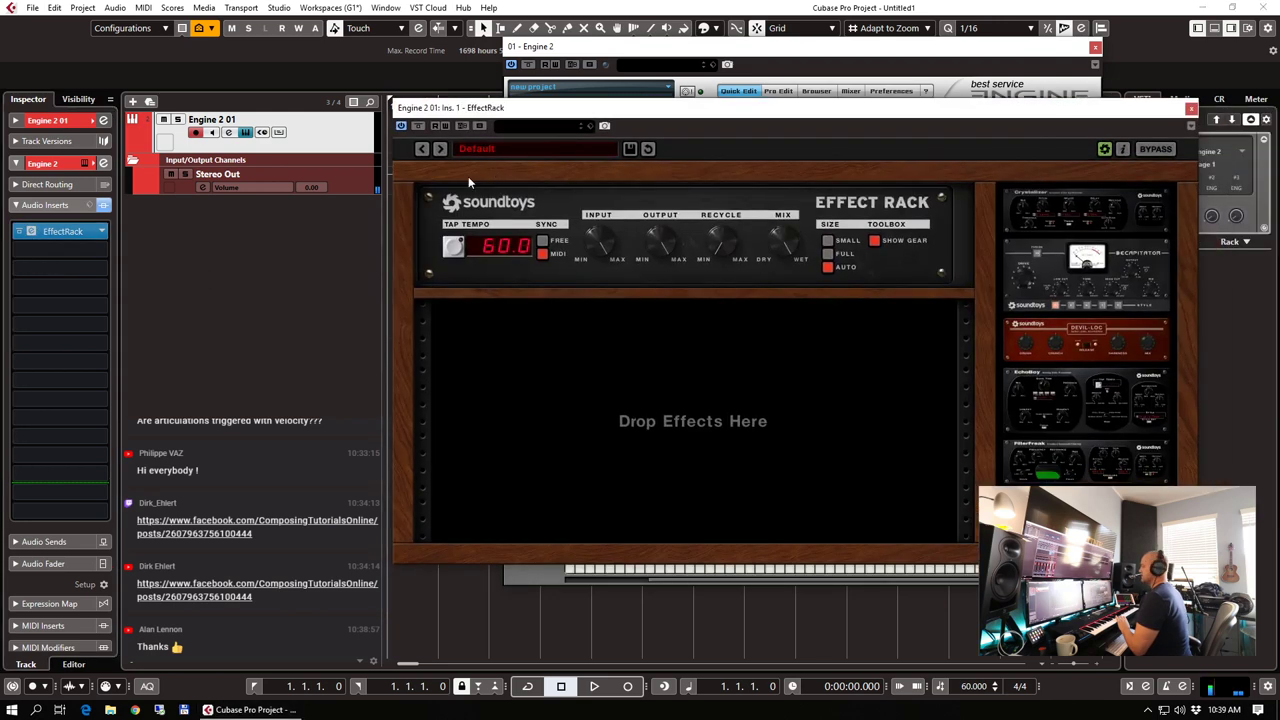
# Load the Medium Room preset from the EffectRack's Spaces category
pyautogui.click(495, 152)
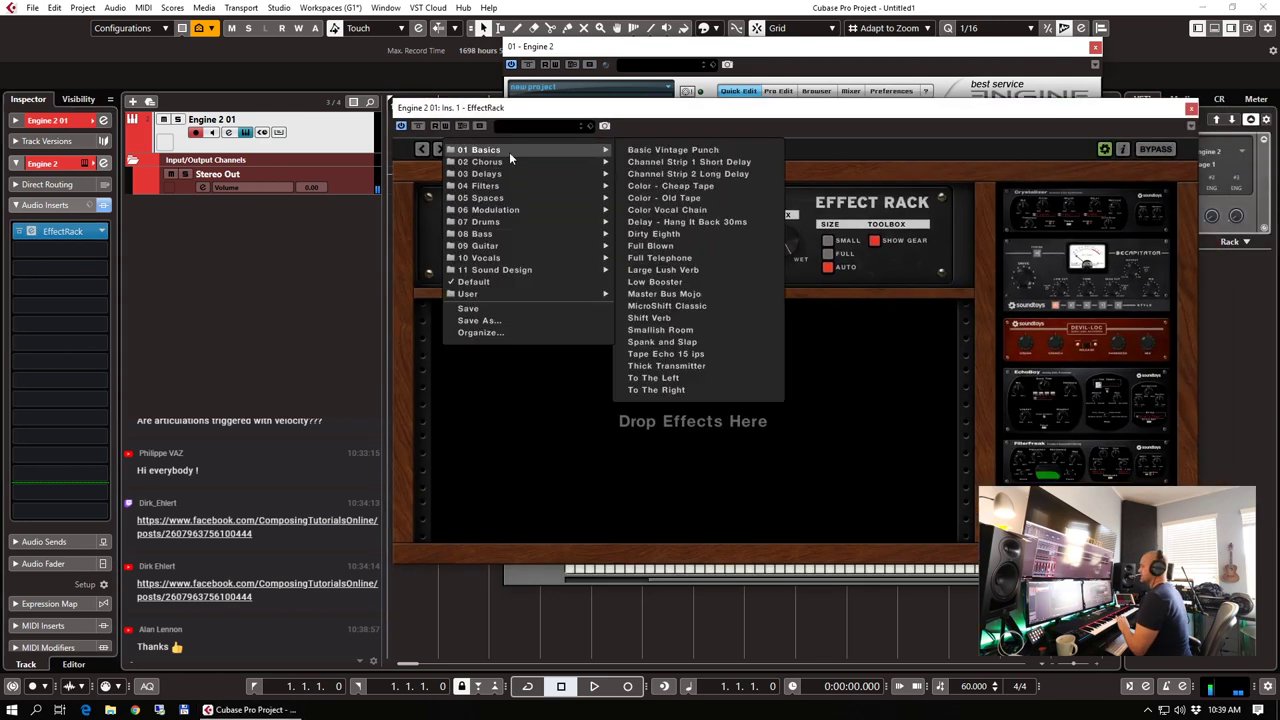
pyautogui.moveTo(491, 201)
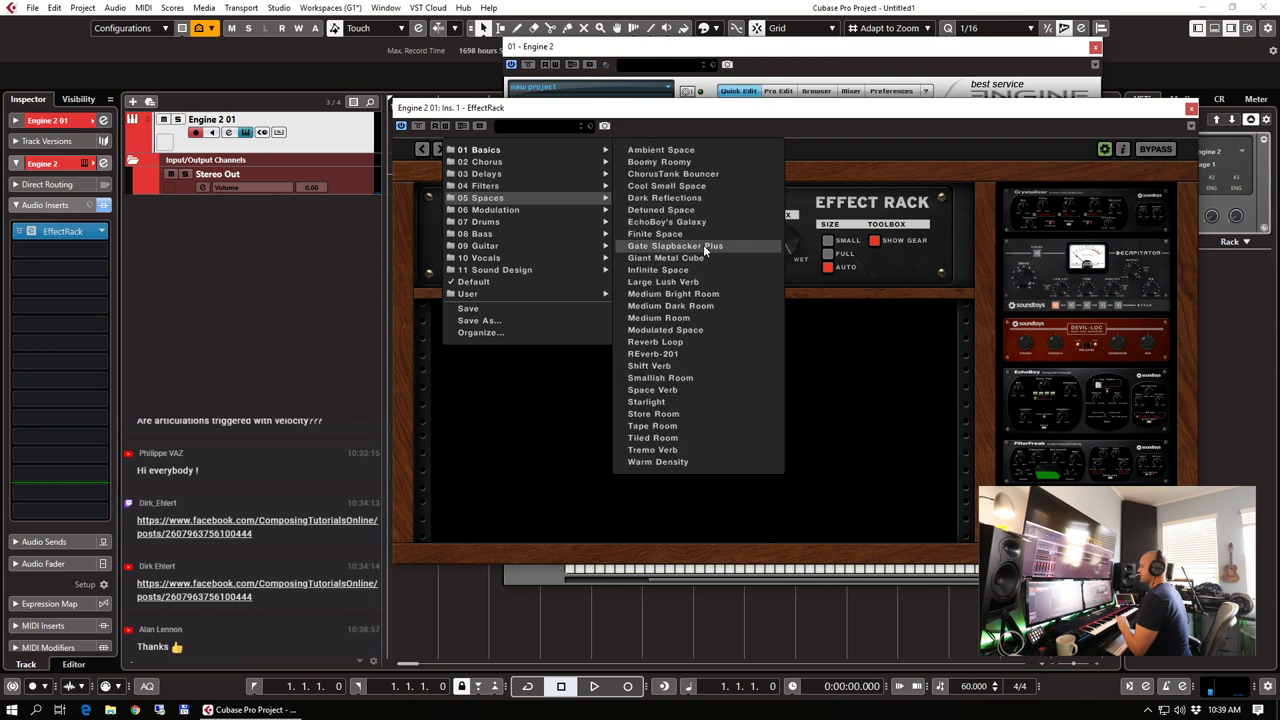
pyautogui.click(677, 317)
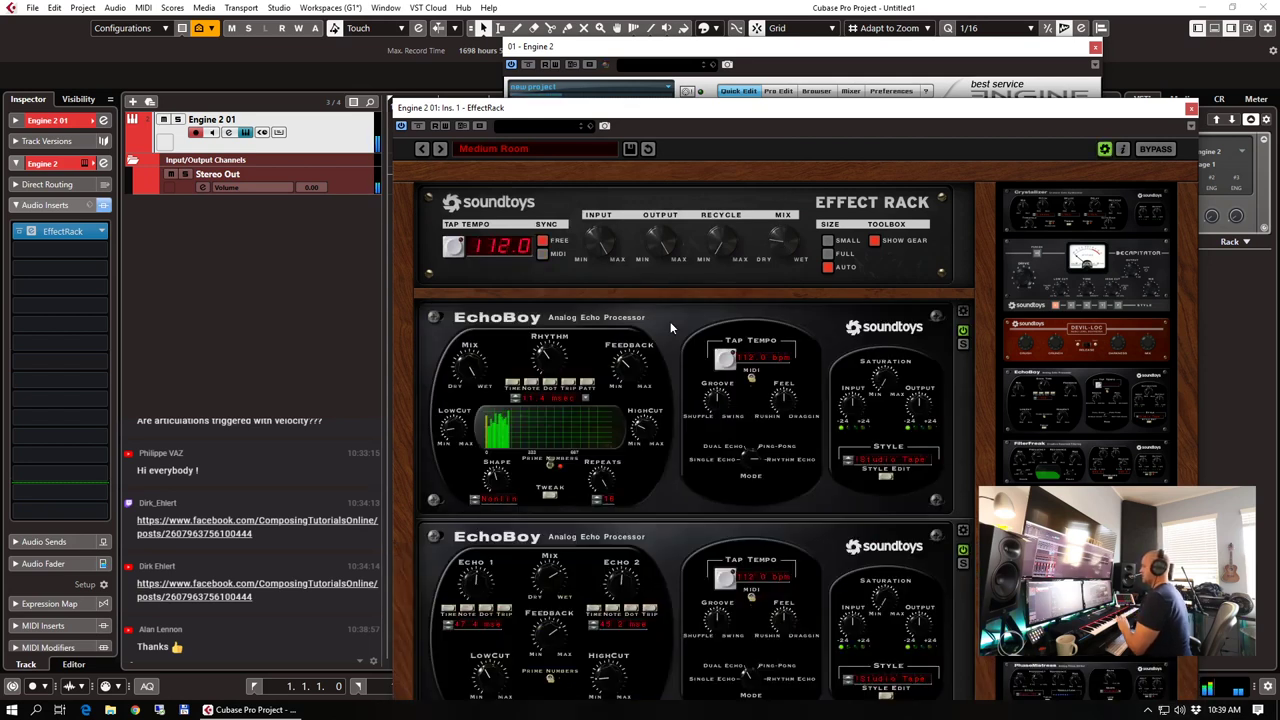
# Browse the EffectRack preset categories and load Ambient Delay Chain from the Guitar presets
pyautogui.click(485, 148)
pyautogui.moveTo(531, 270)
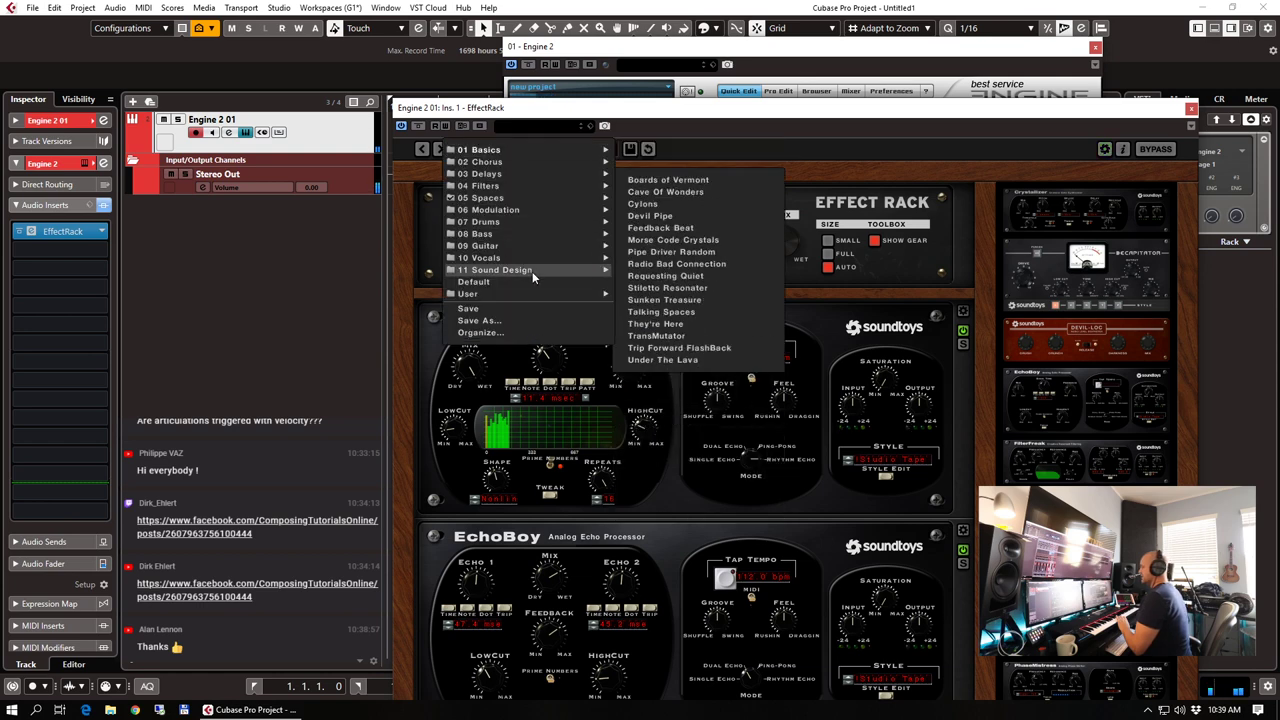
pyautogui.moveTo(539, 199)
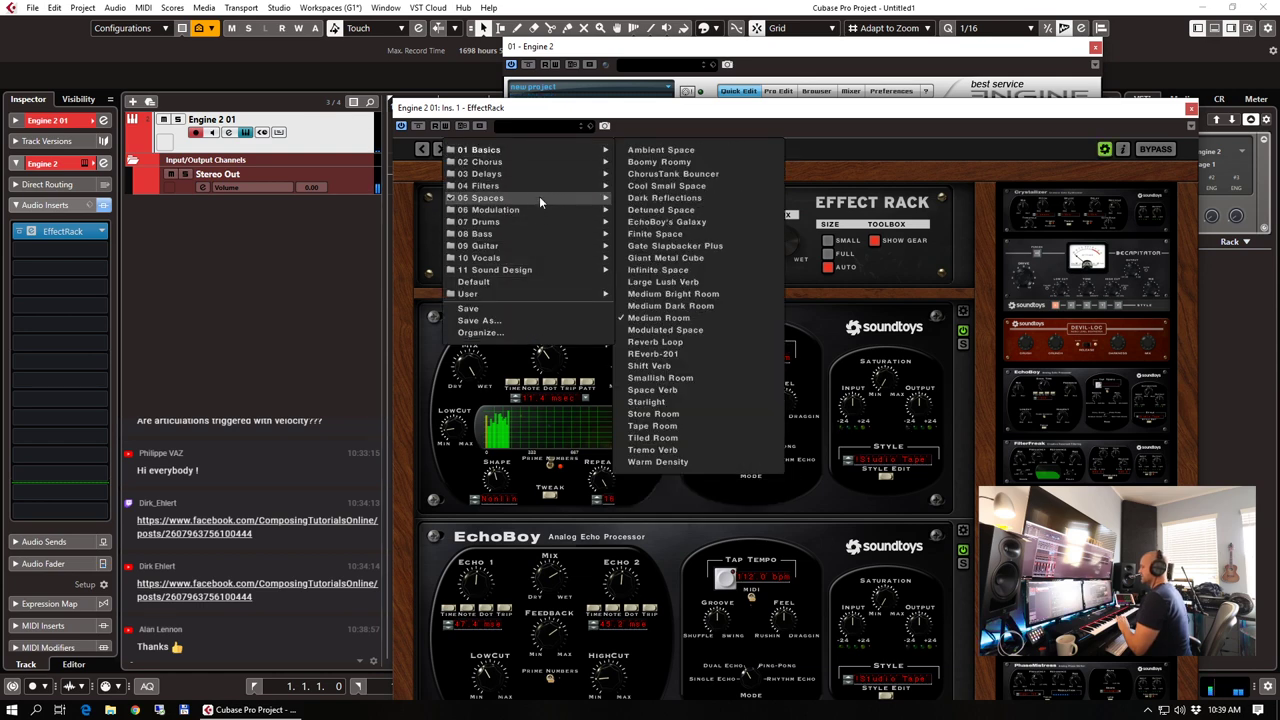
pyautogui.moveTo(534, 245)
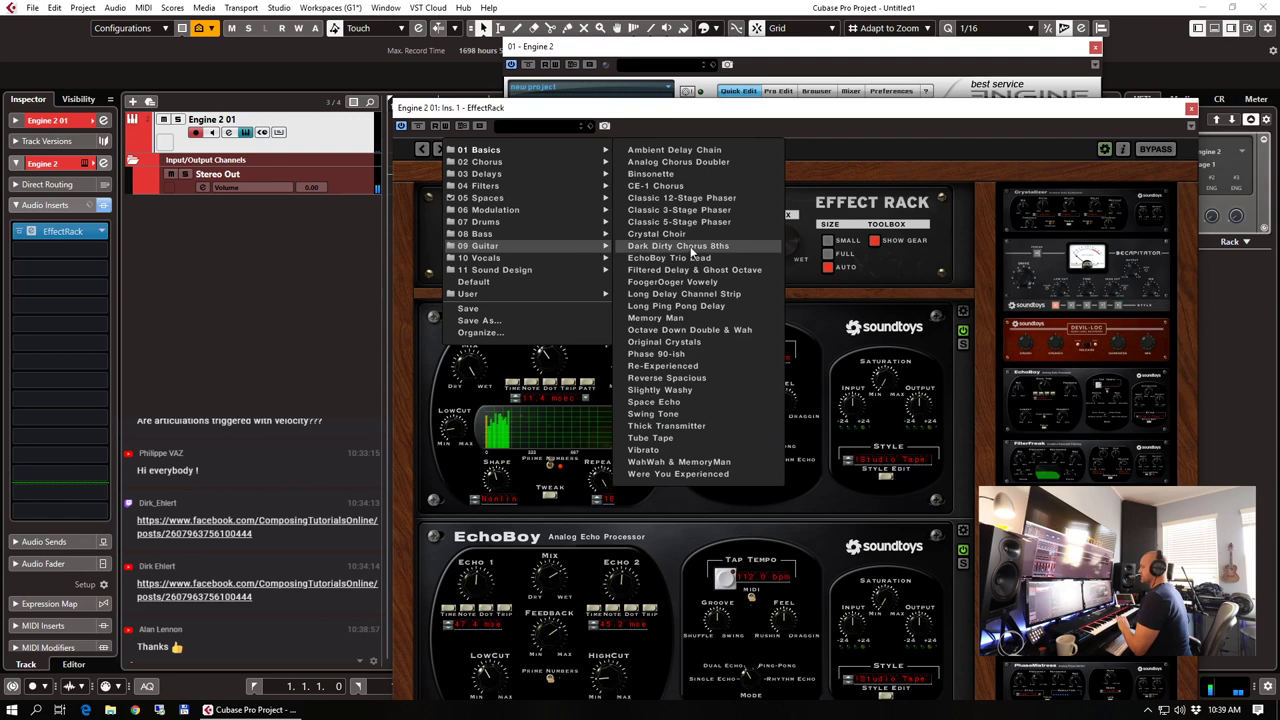
pyautogui.click(712, 151)
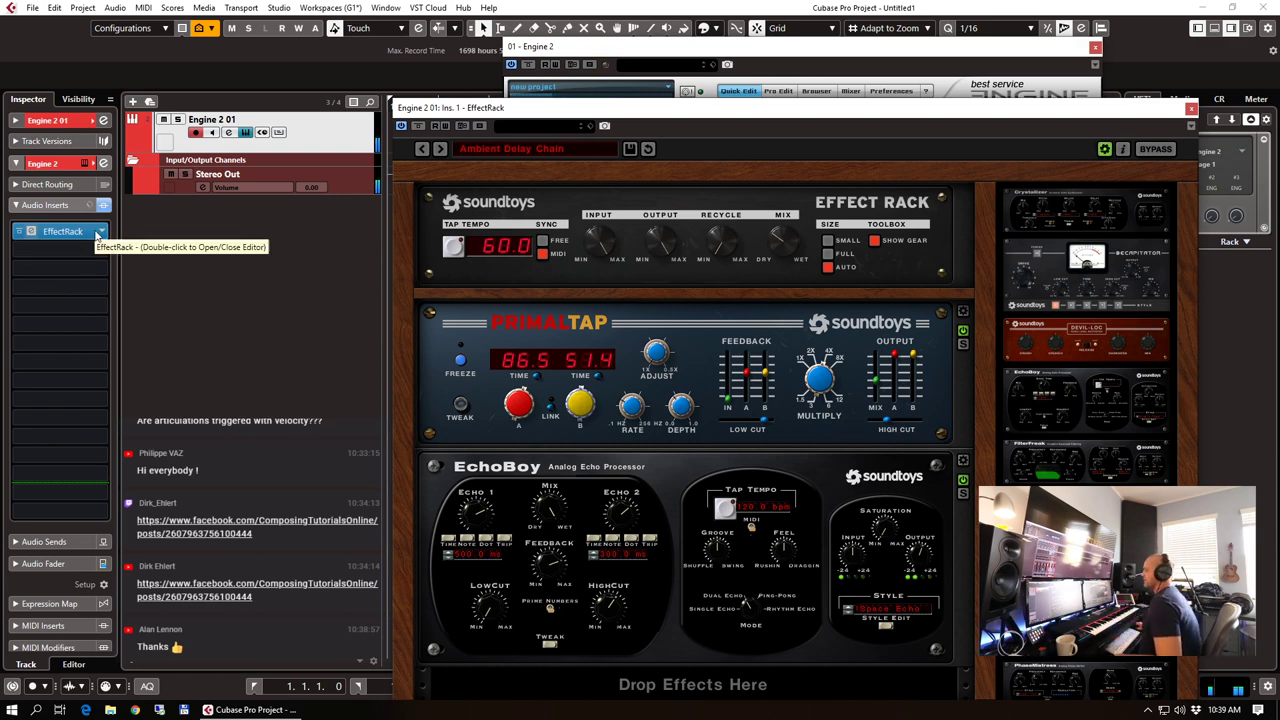
# Replace the EffectRack in the track's first audio insert slot with NI Guitar Rig 5 and open its editor
pyautogui.click(62, 231)
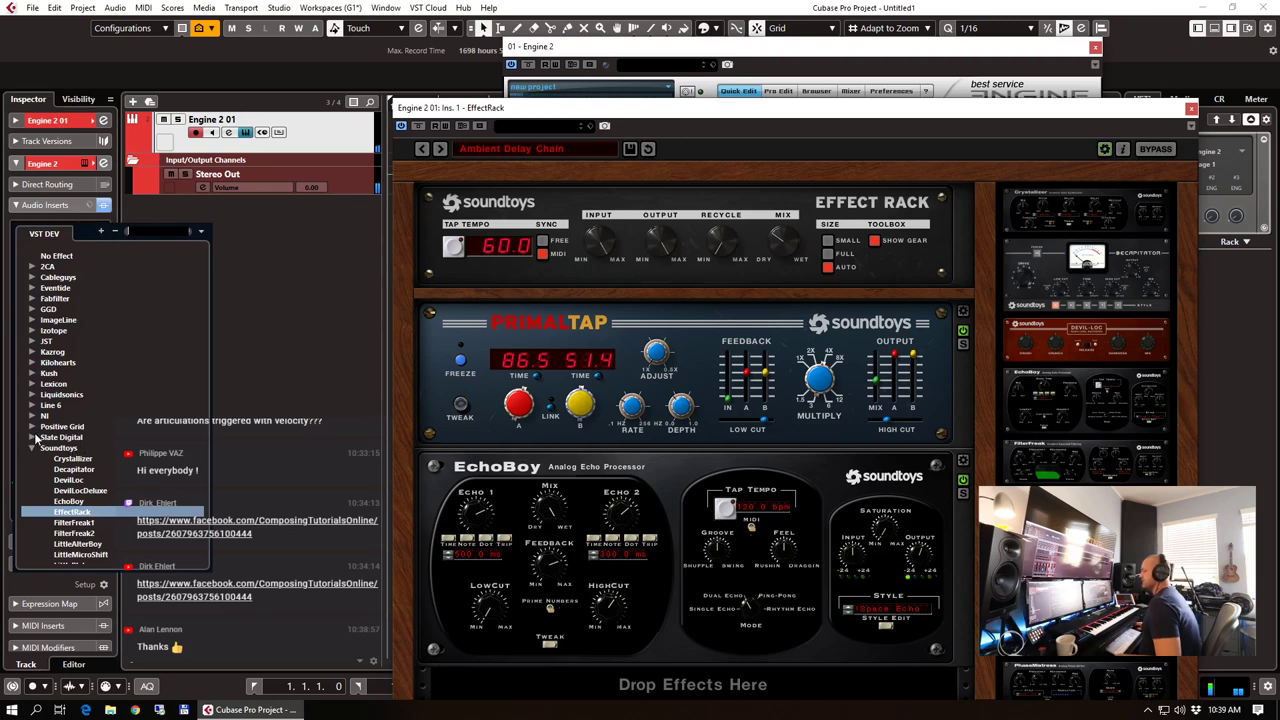
pyautogui.click(31, 417)
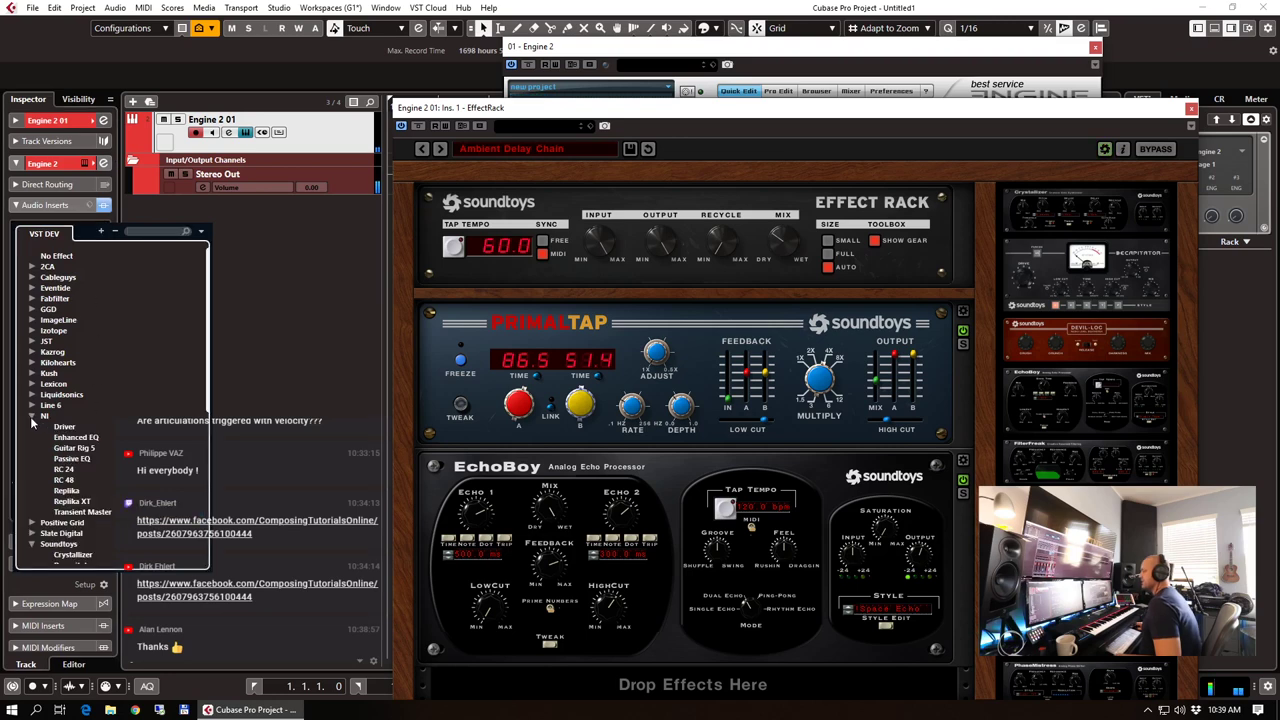
pyautogui.click(84, 450)
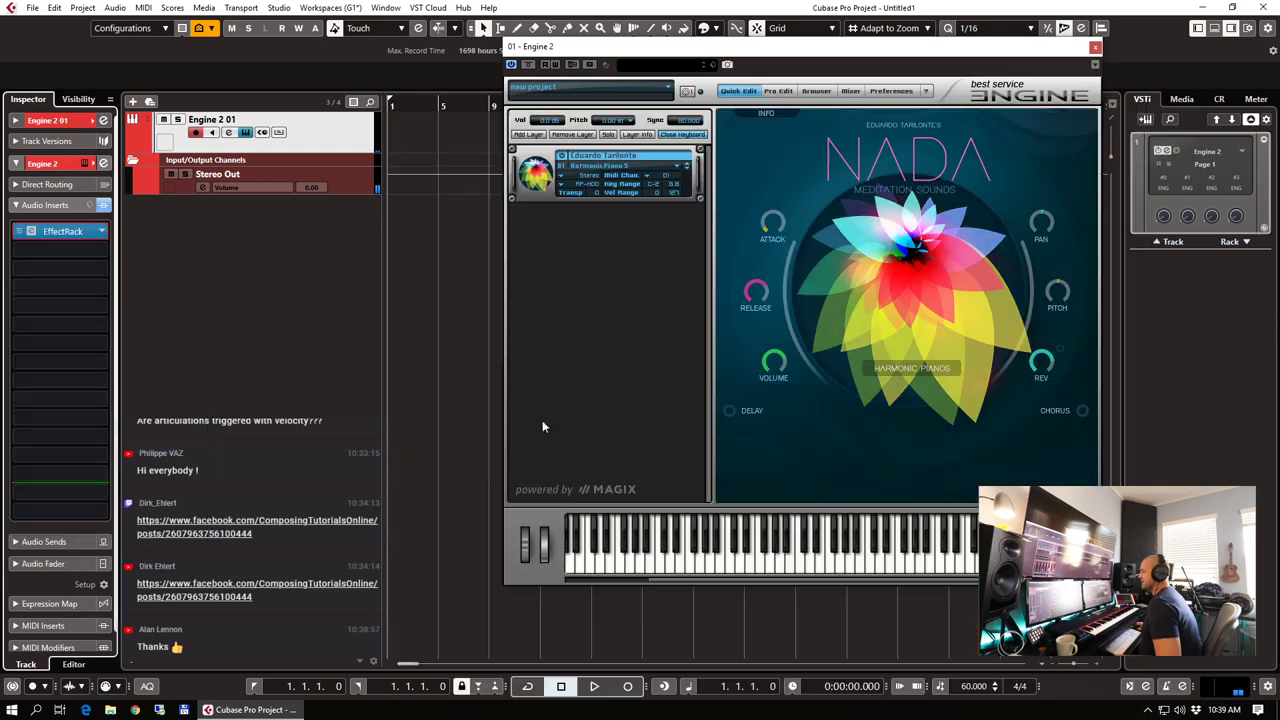
pyautogui.click(32, 231)
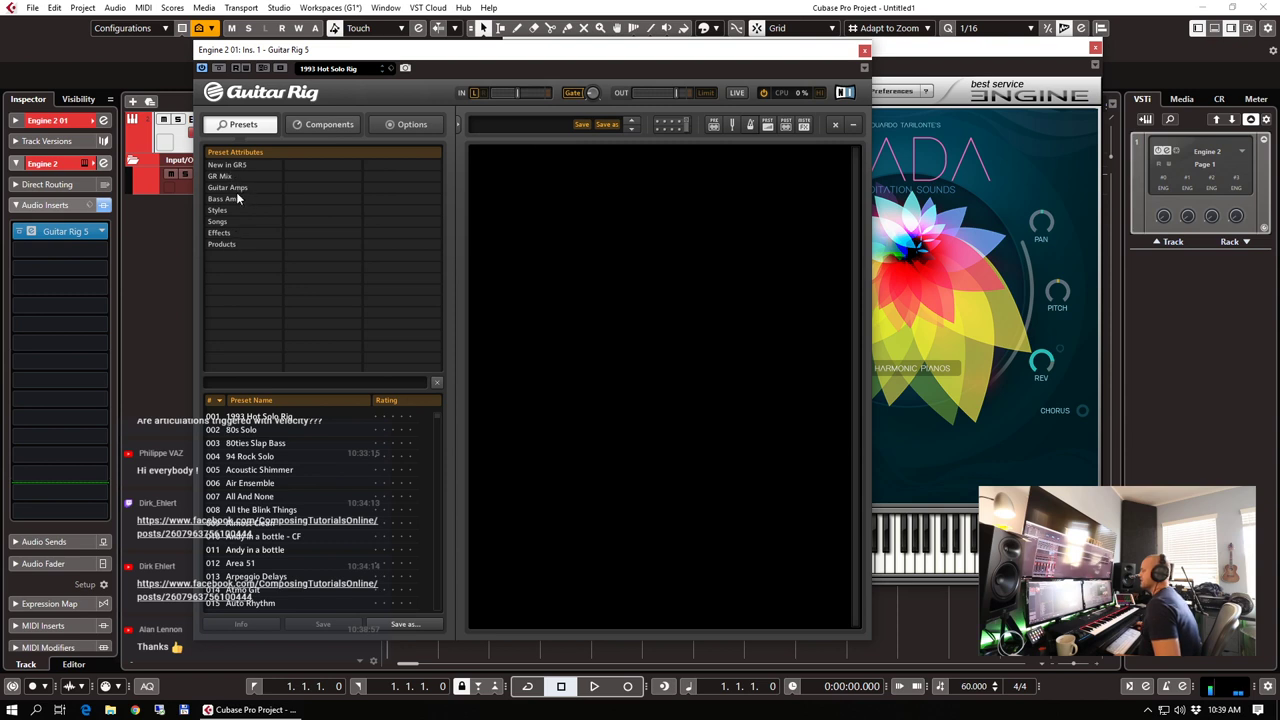
# Filter the Guitar Rig presets to the Ambient style and load Atmo Git
pyautogui.click(231, 211)
pyautogui.click(313, 165)
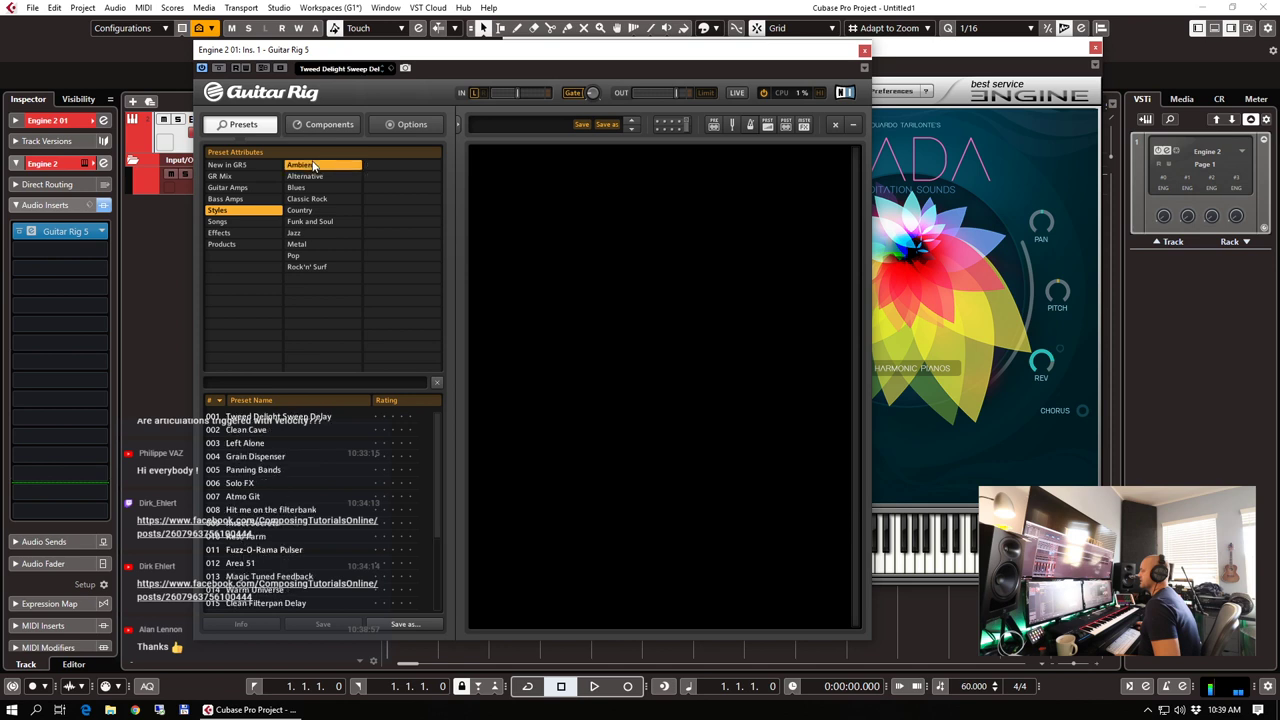
pyautogui.click(264, 497)
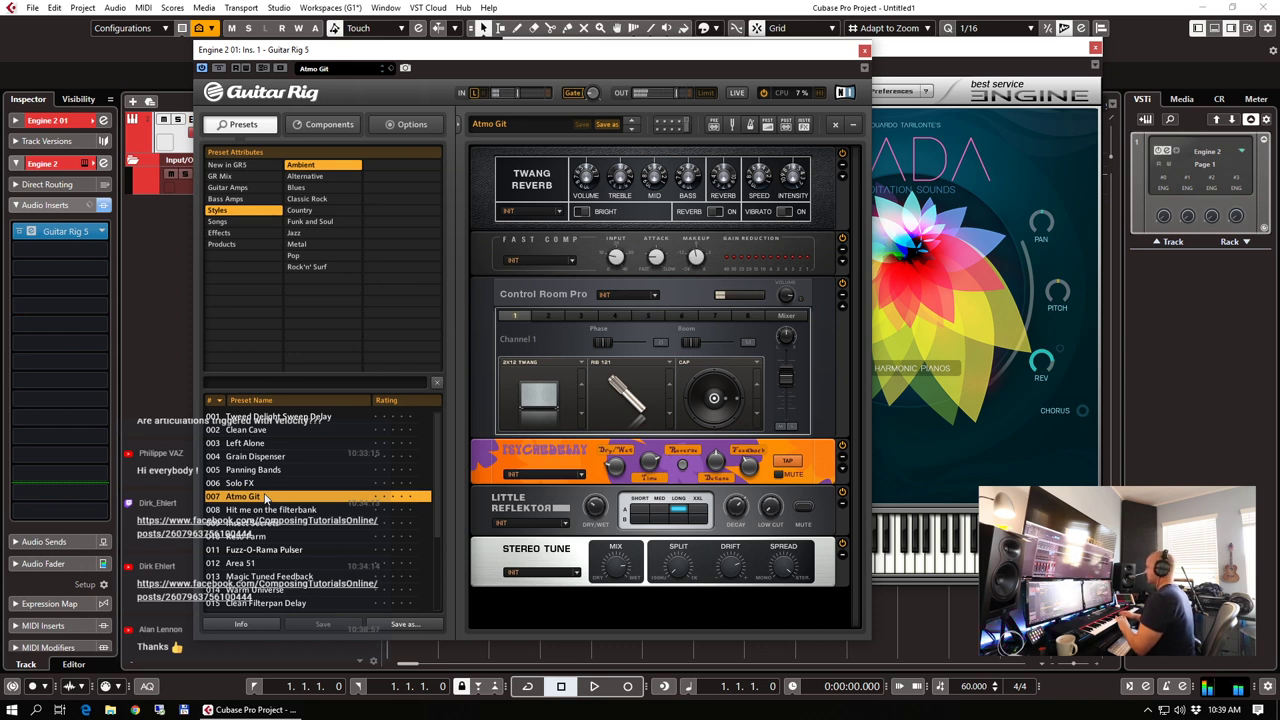
# Audition the Ambient presets from Reso Farm through Fuzz-O-Rama Pulser, Area 51 and Magic Tuned Feedback to Warm Universe, and lower Guitar Rig's output level
pyautogui.click(273, 537)
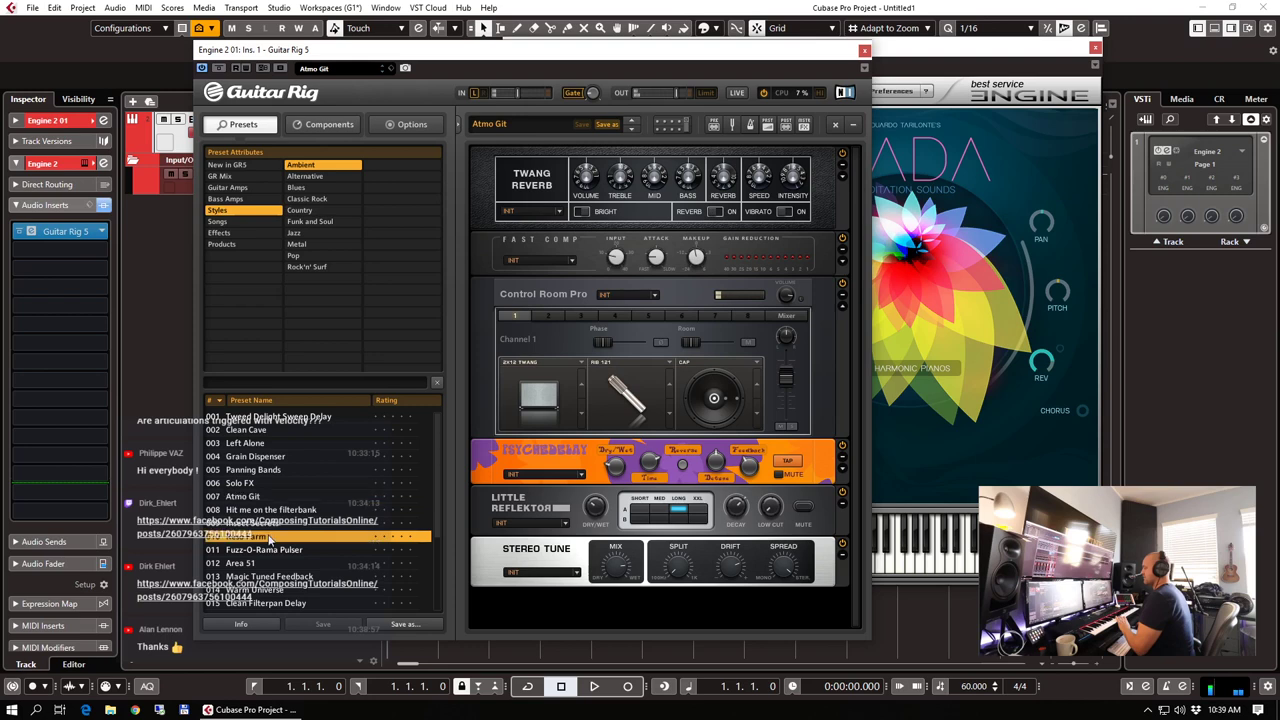
pyautogui.click(272, 551)
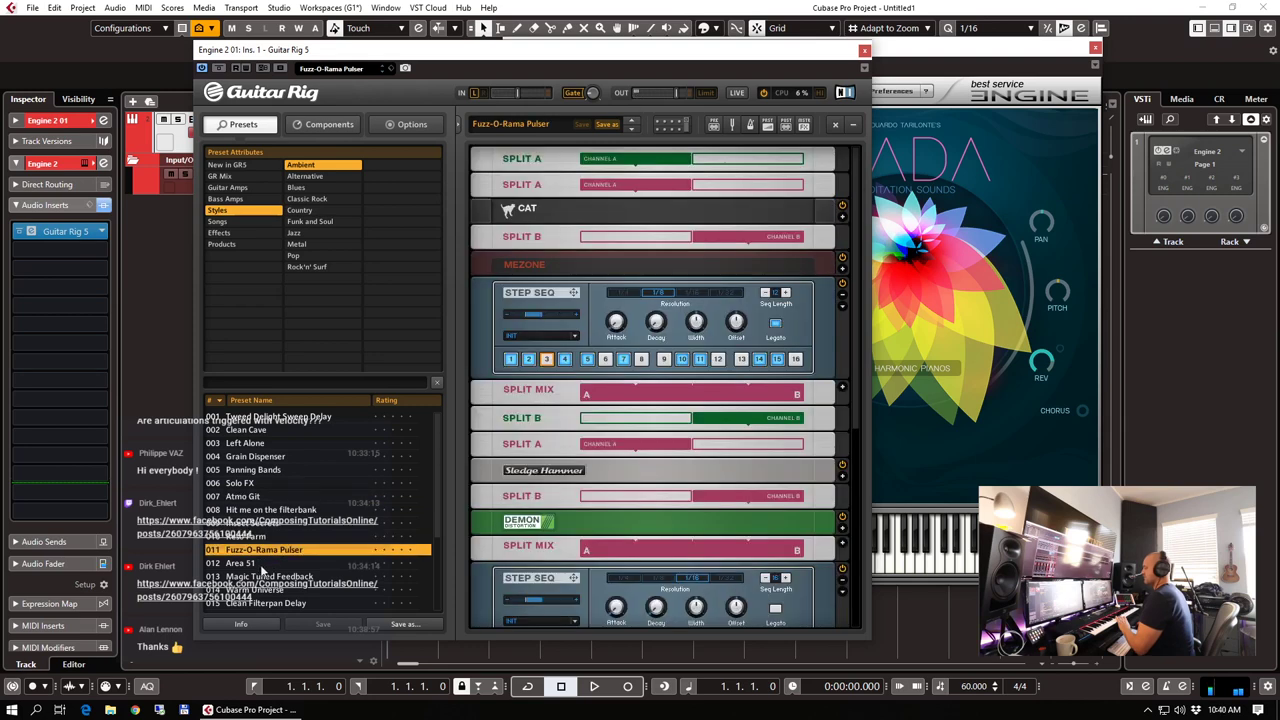
pyautogui.click(264, 565)
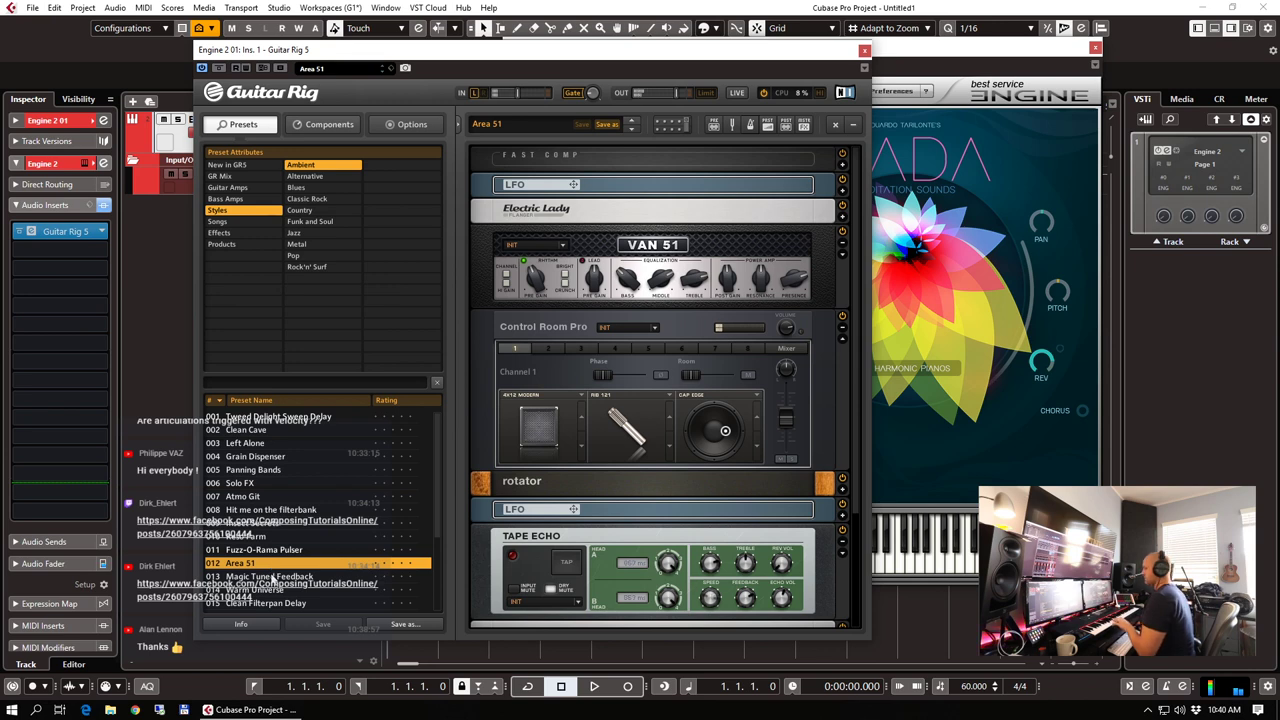
pyautogui.click(276, 574)
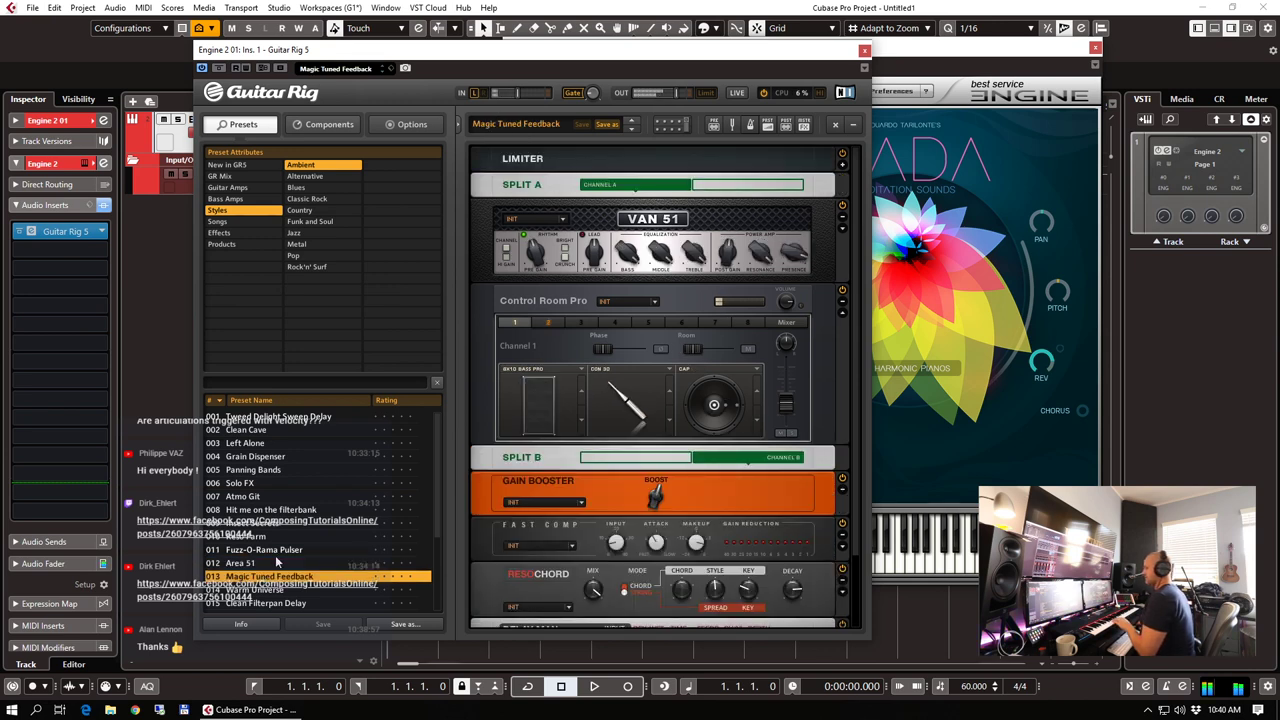
pyautogui.click(268, 591)
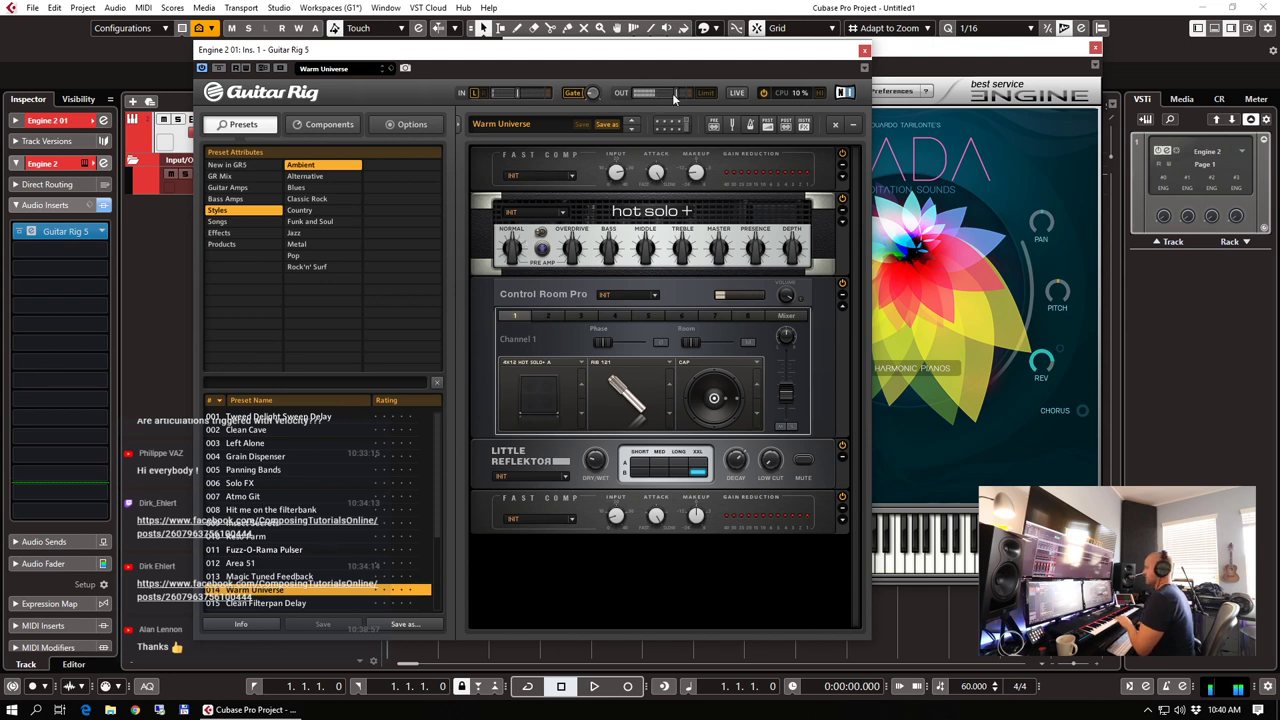
pyautogui.moveTo(676, 95); pyautogui.dragTo(660, 96)
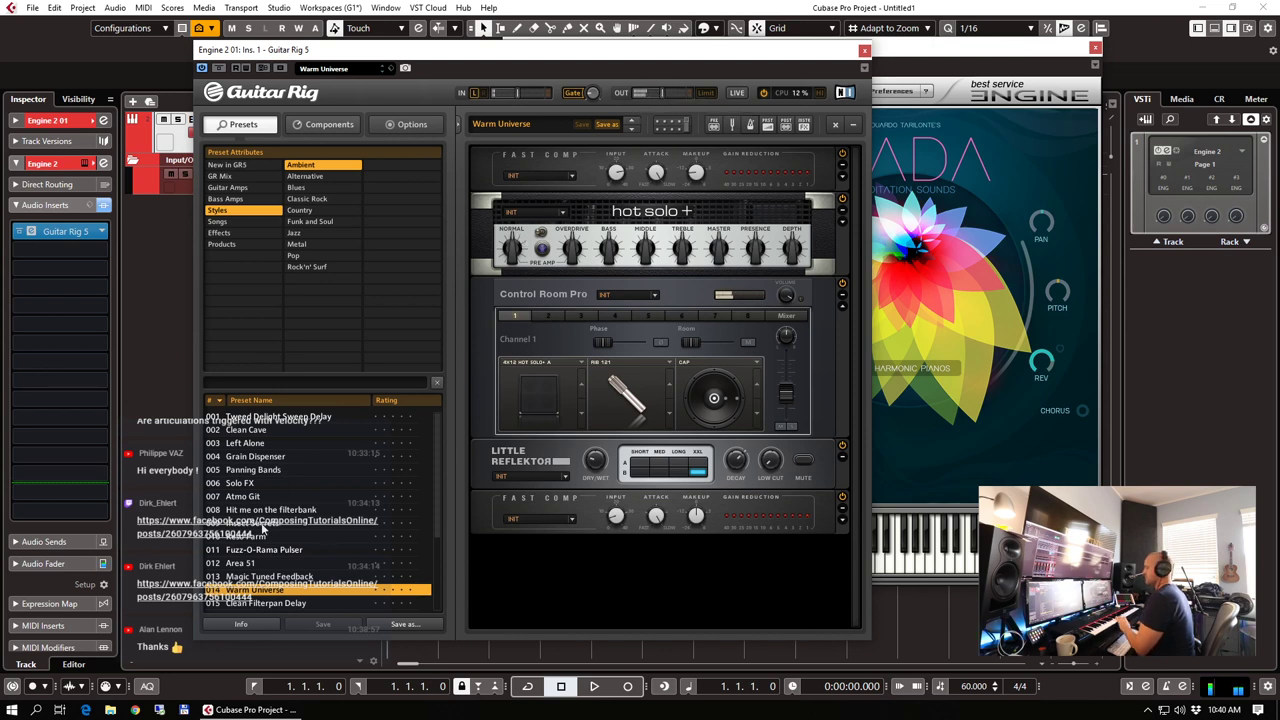
# Audition the Ambient presets EpicTexture, Clean Cave, Grain Dispenser and Left Alone
pyautogui.scroll(-3, 288, 520)
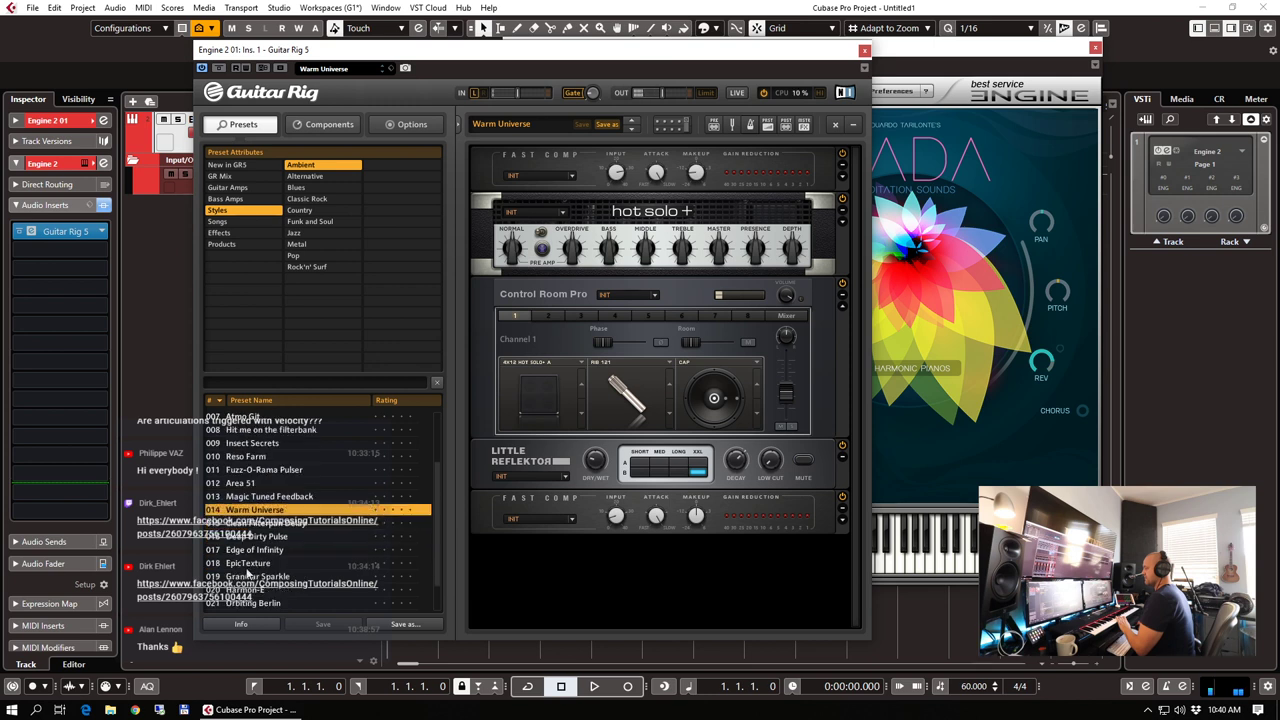
pyautogui.click(244, 564)
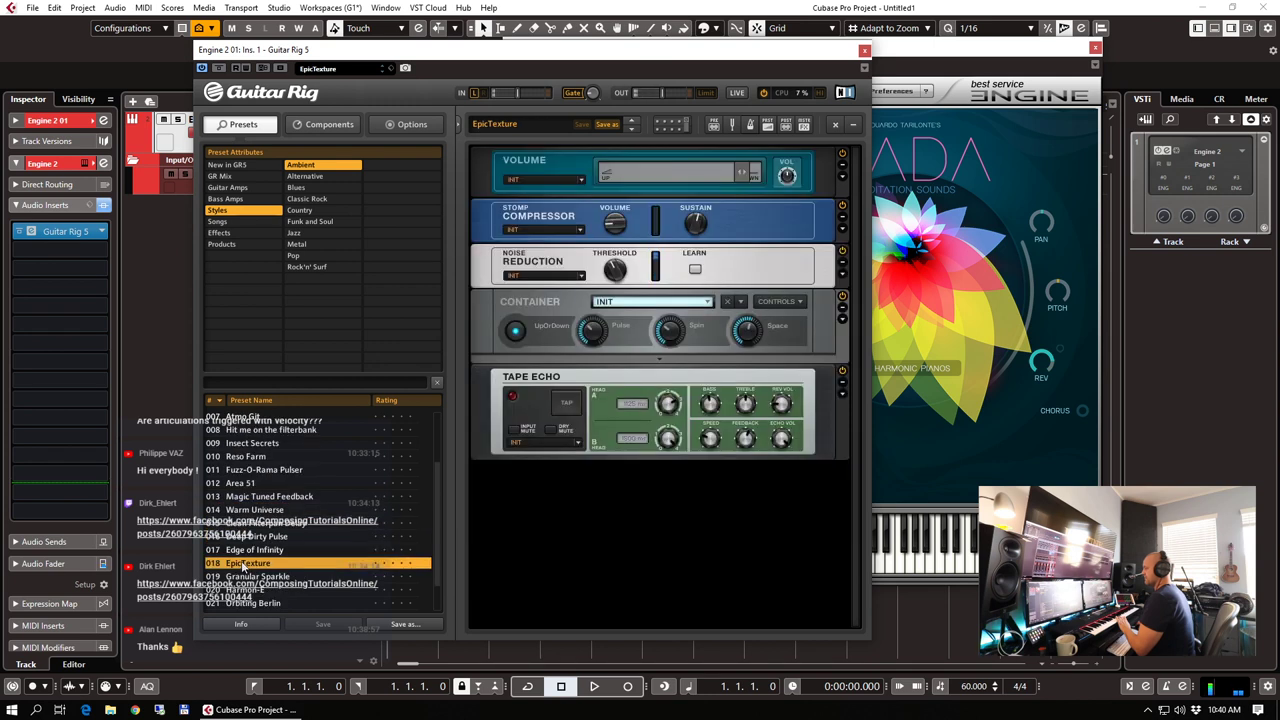
pyautogui.scroll(-2, 278, 548)
pyautogui.scroll(5, 278, 548)
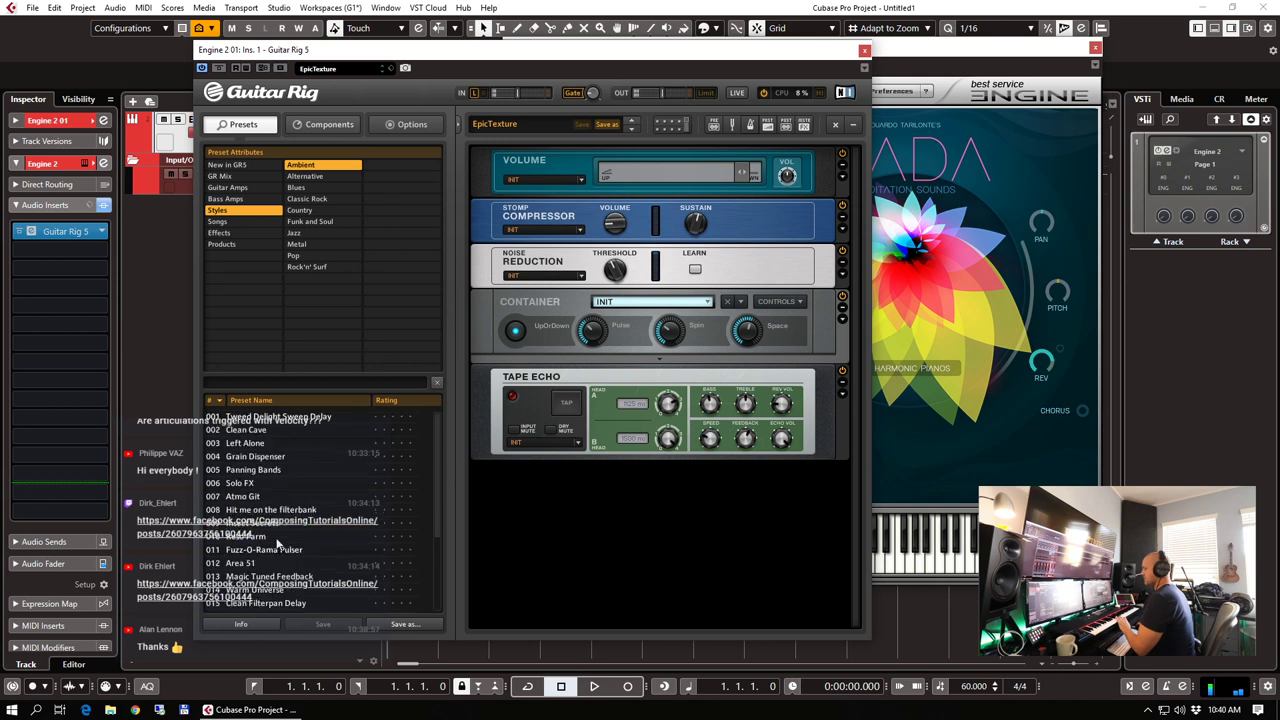
pyautogui.click(252, 431)
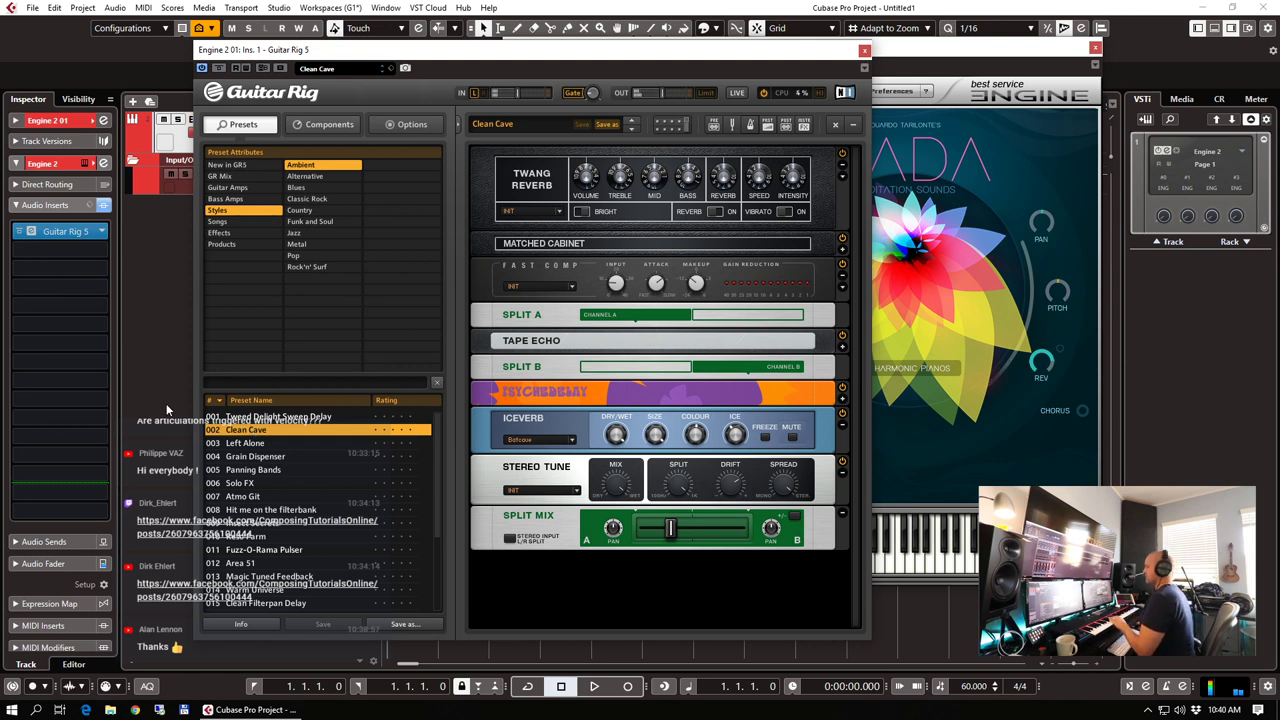
pyautogui.click(258, 458)
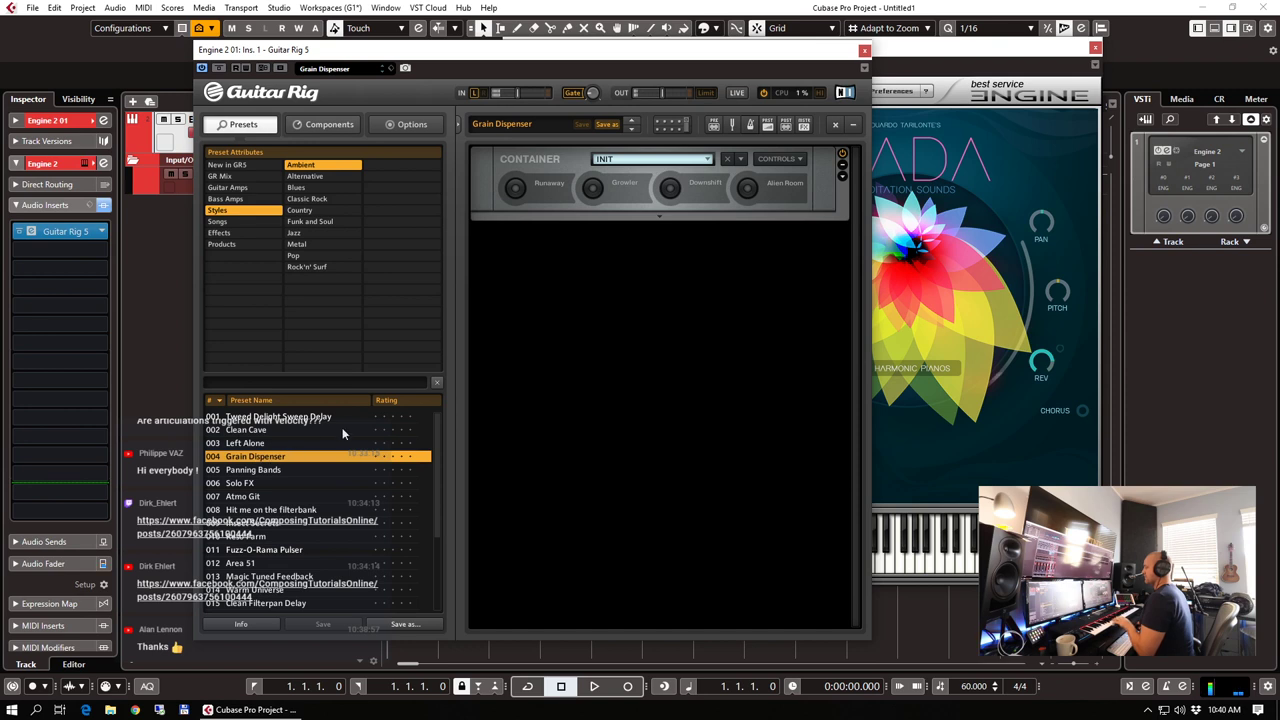
pyautogui.click(240, 444)
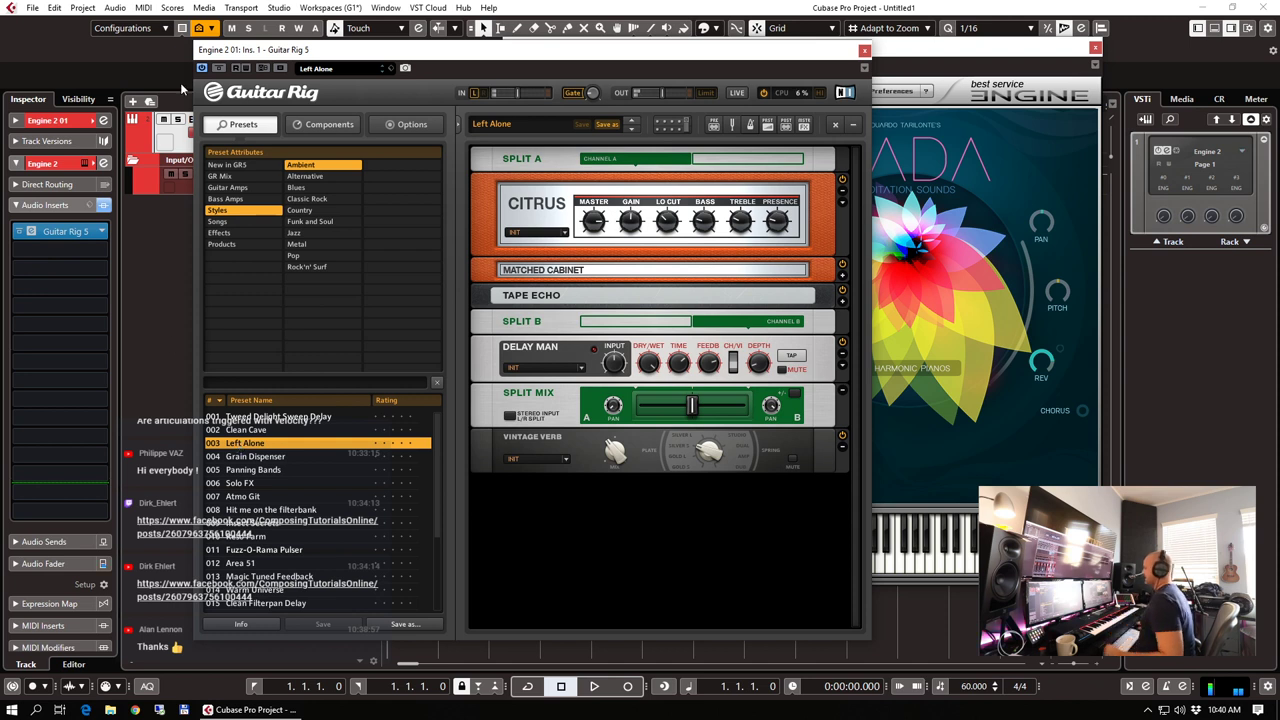
# Filter the presets to the Photosynthesis product and audition Air and Aircraft
pyautogui.click(226, 246)
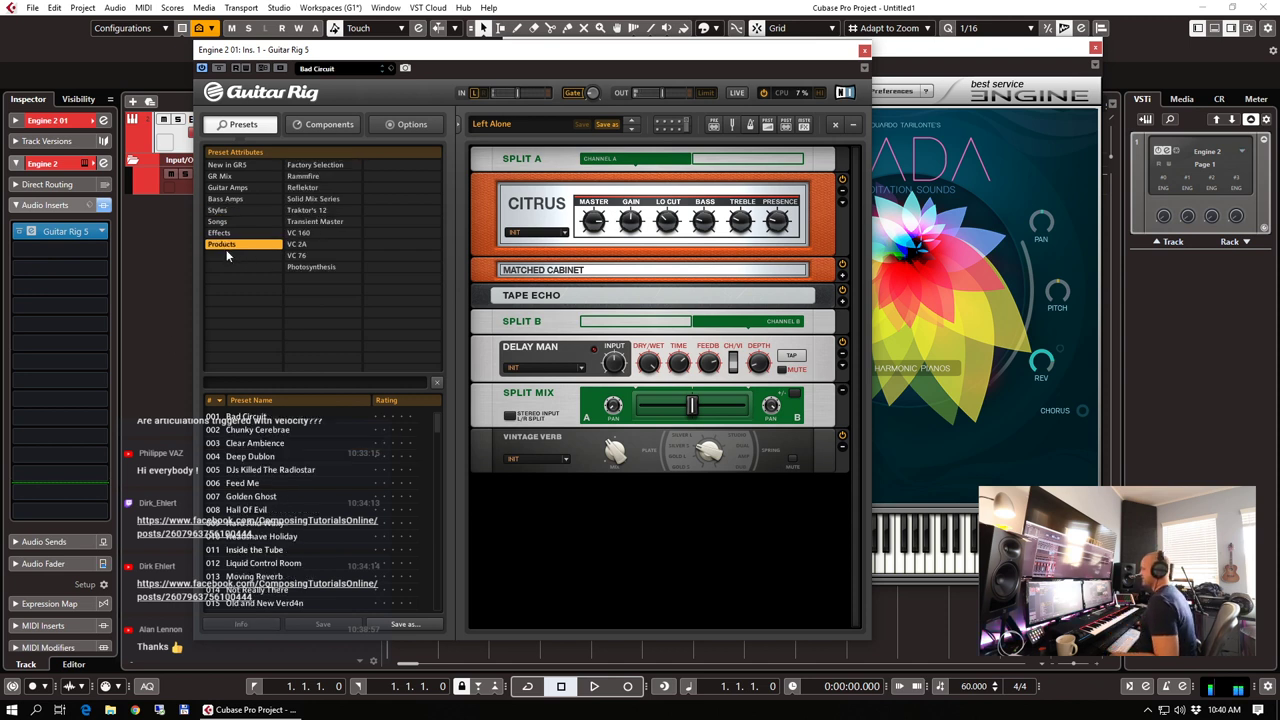
pyautogui.click(330, 268)
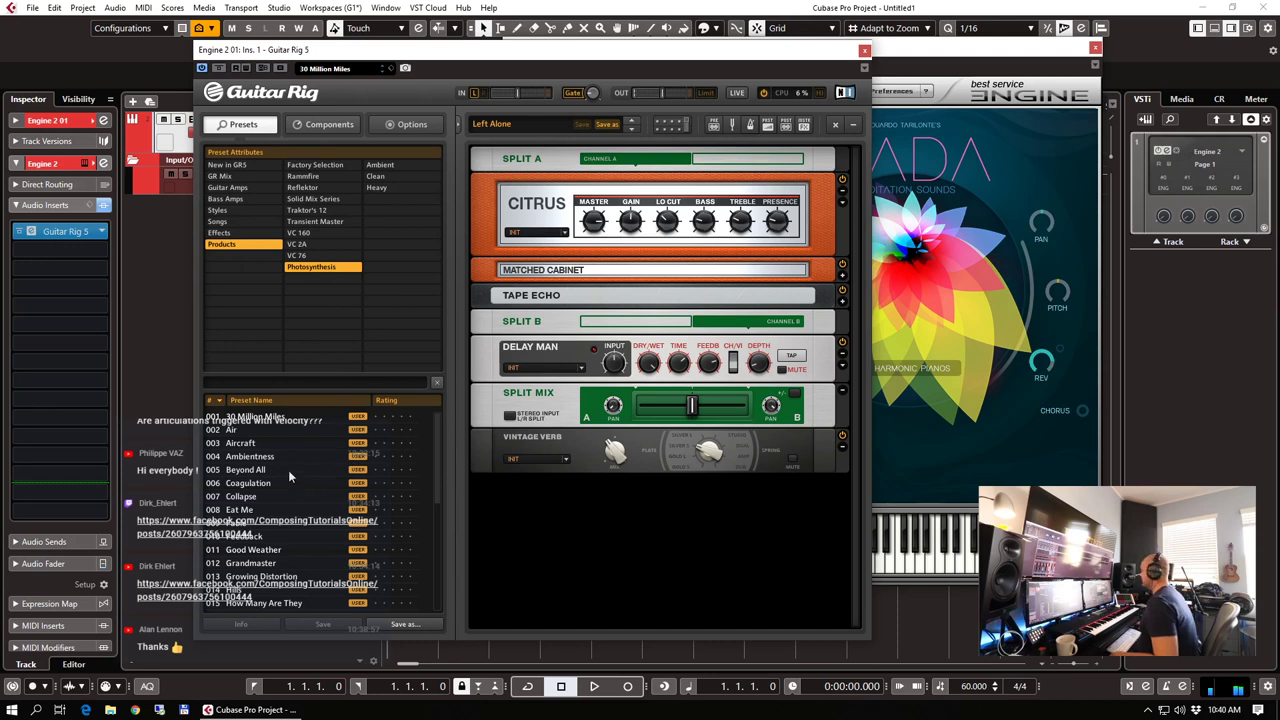
pyautogui.scroll(-3, 275, 478)
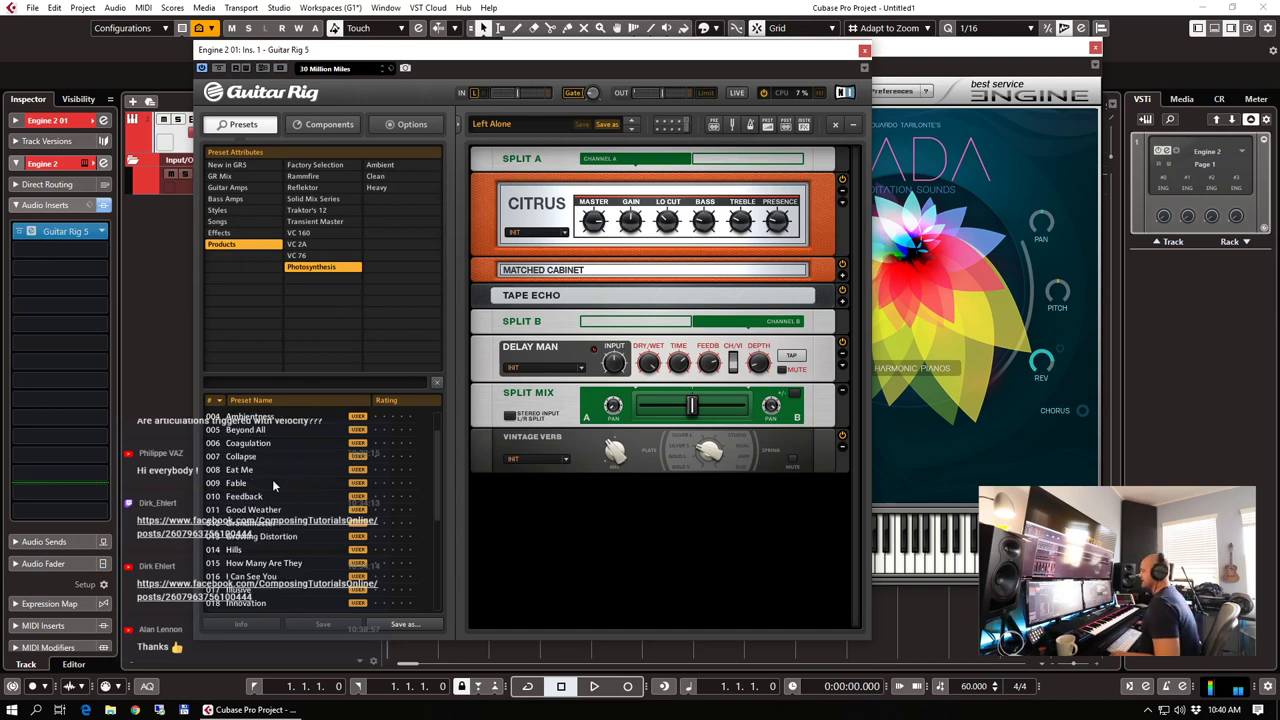
pyautogui.scroll(3, 272, 485)
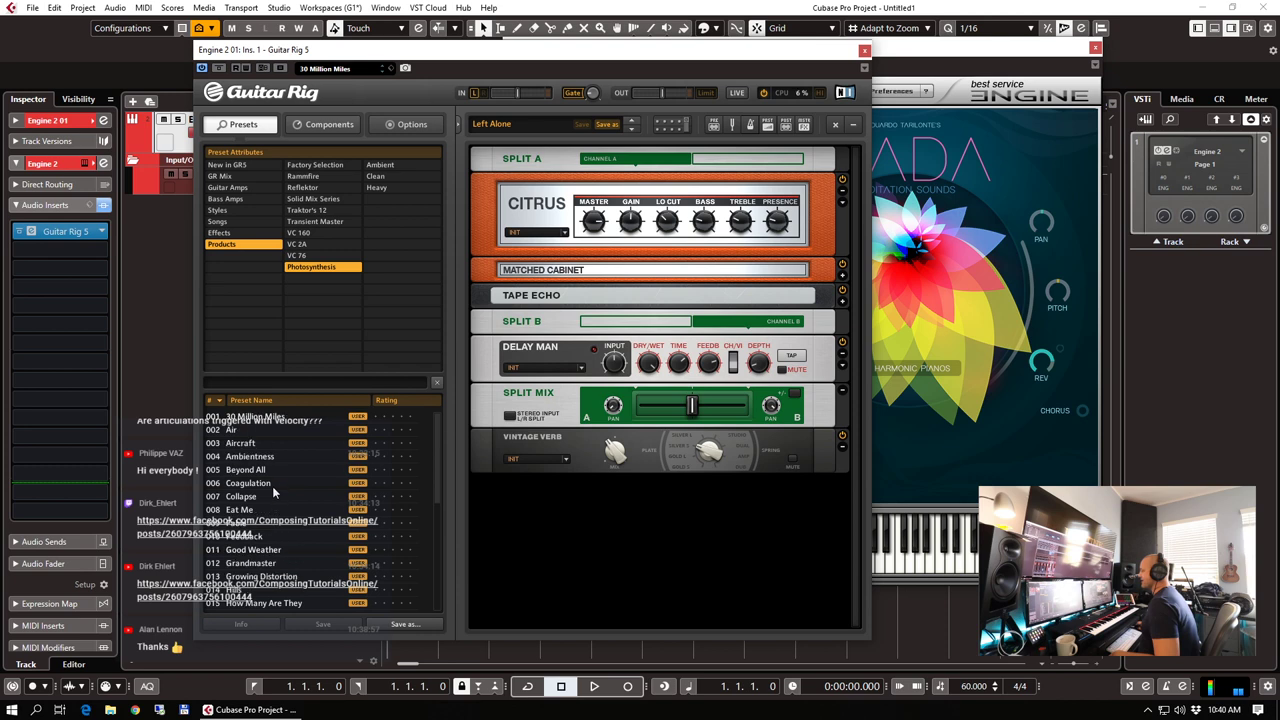
pyautogui.click(242, 430)
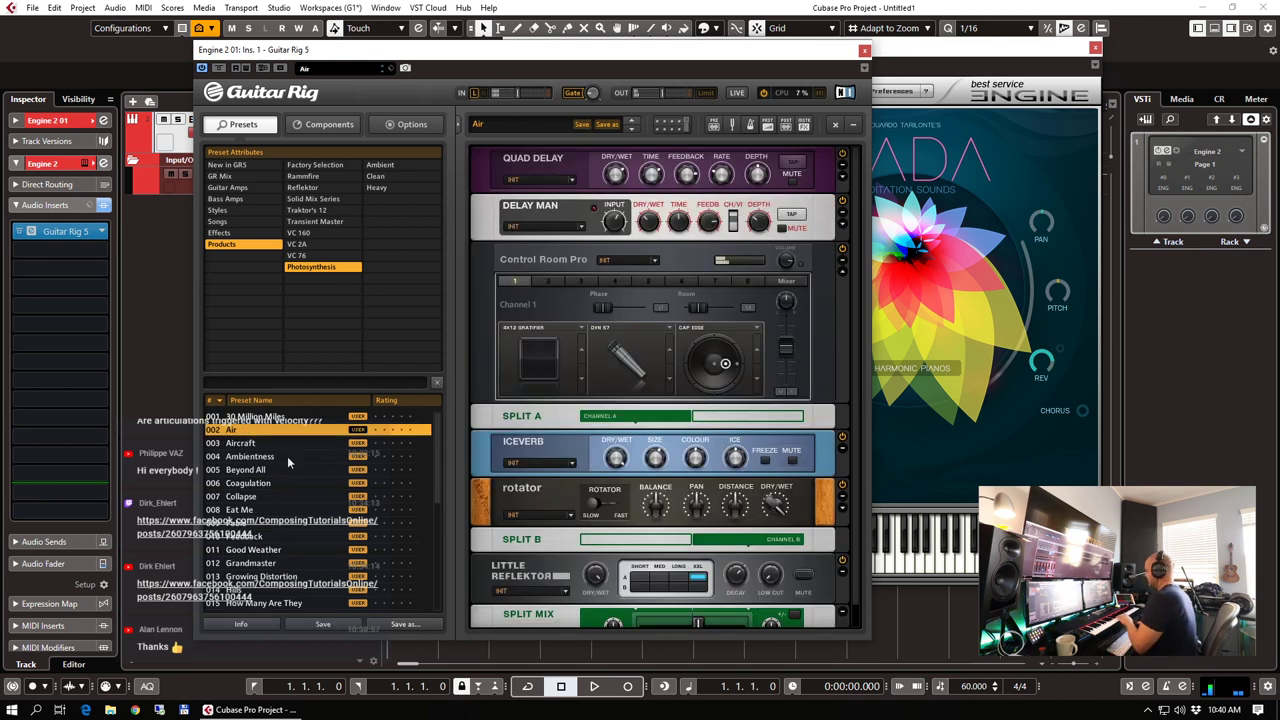
pyautogui.click(260, 446)
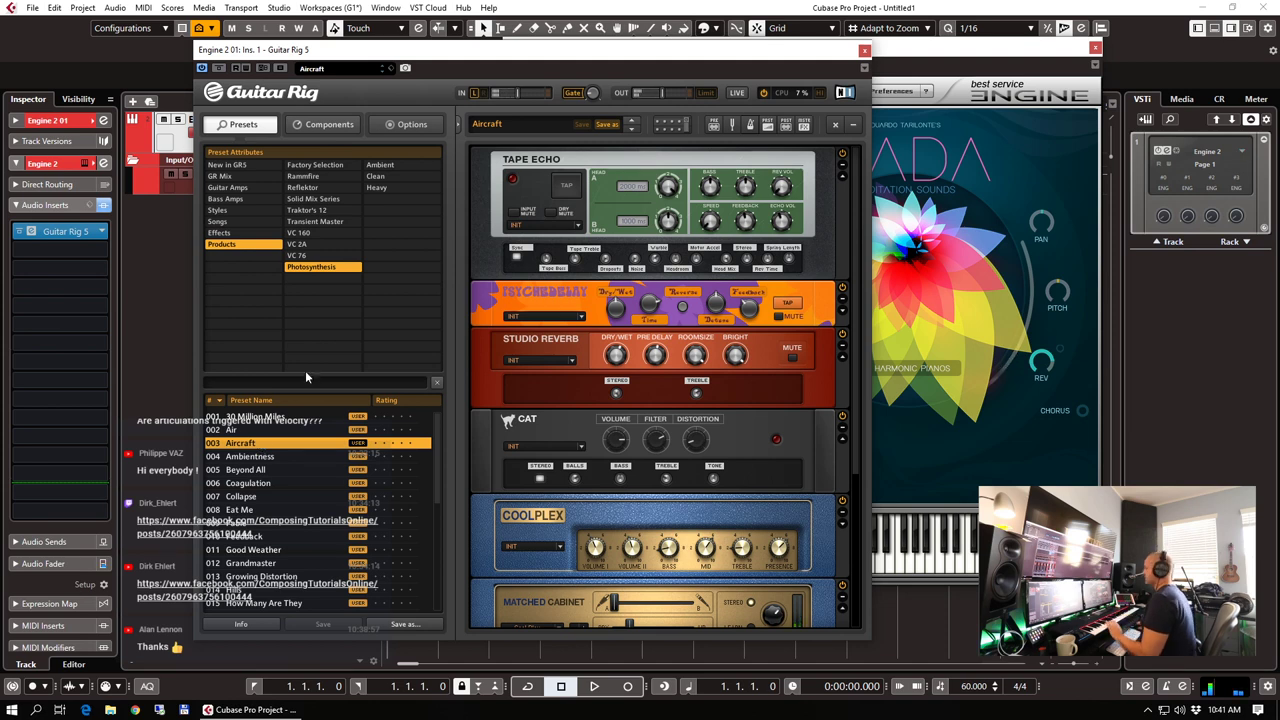
# Remove Guitar Rig 5 from the track's first audio insert slot
pyautogui.click(88, 231)
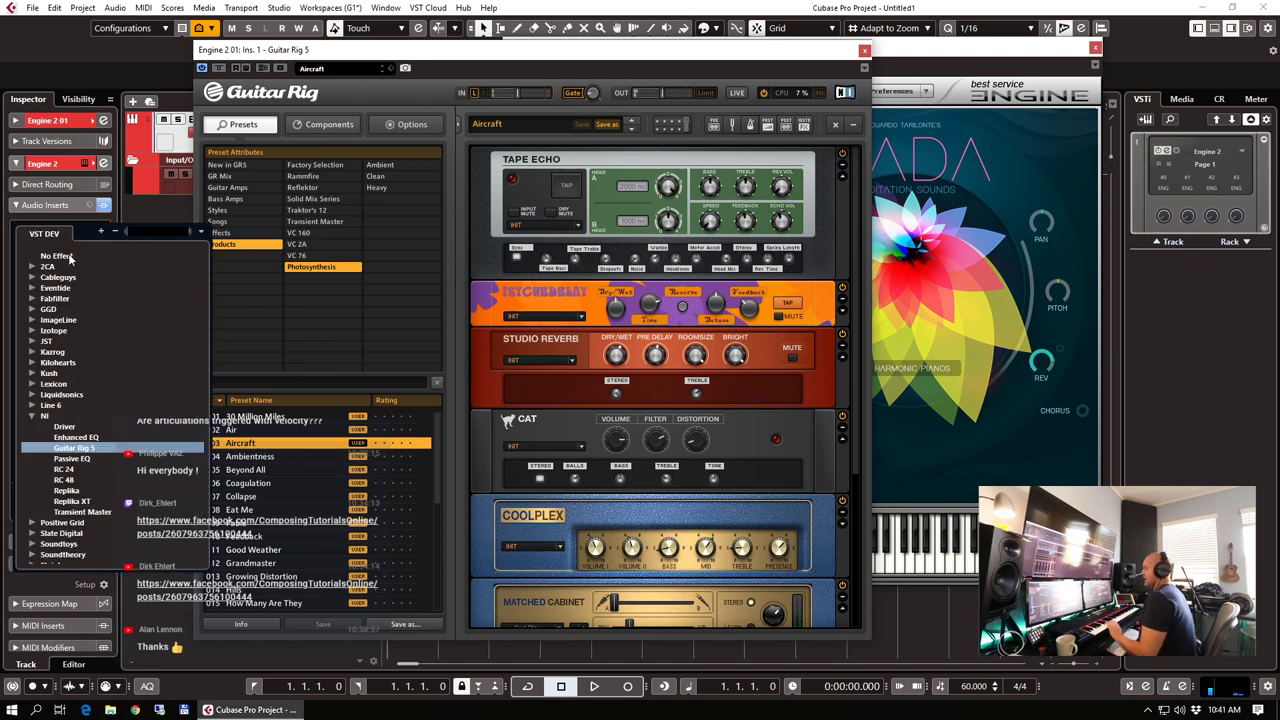
pyautogui.click(58, 256)
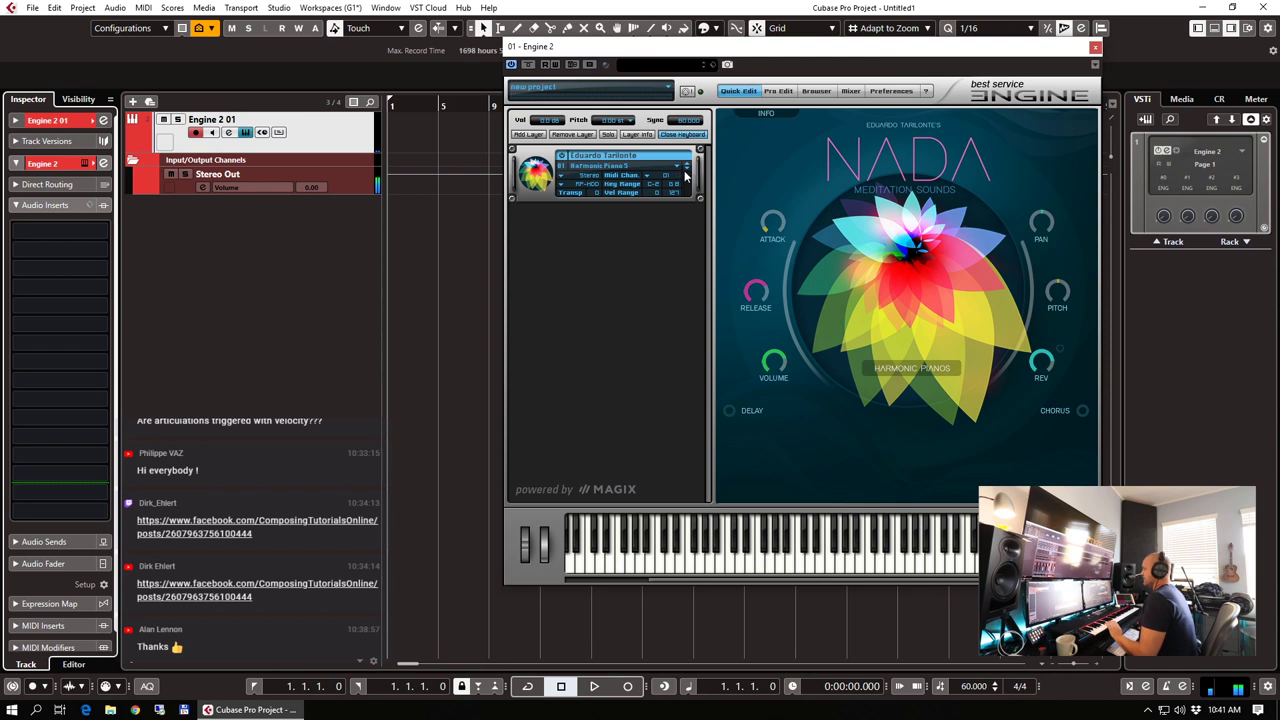
# Load New Age 1 from NADA's digital pianos into the layer, and advance it to New Age 3
pyautogui.click(637, 163)
pyautogui.moveTo(644, 273)
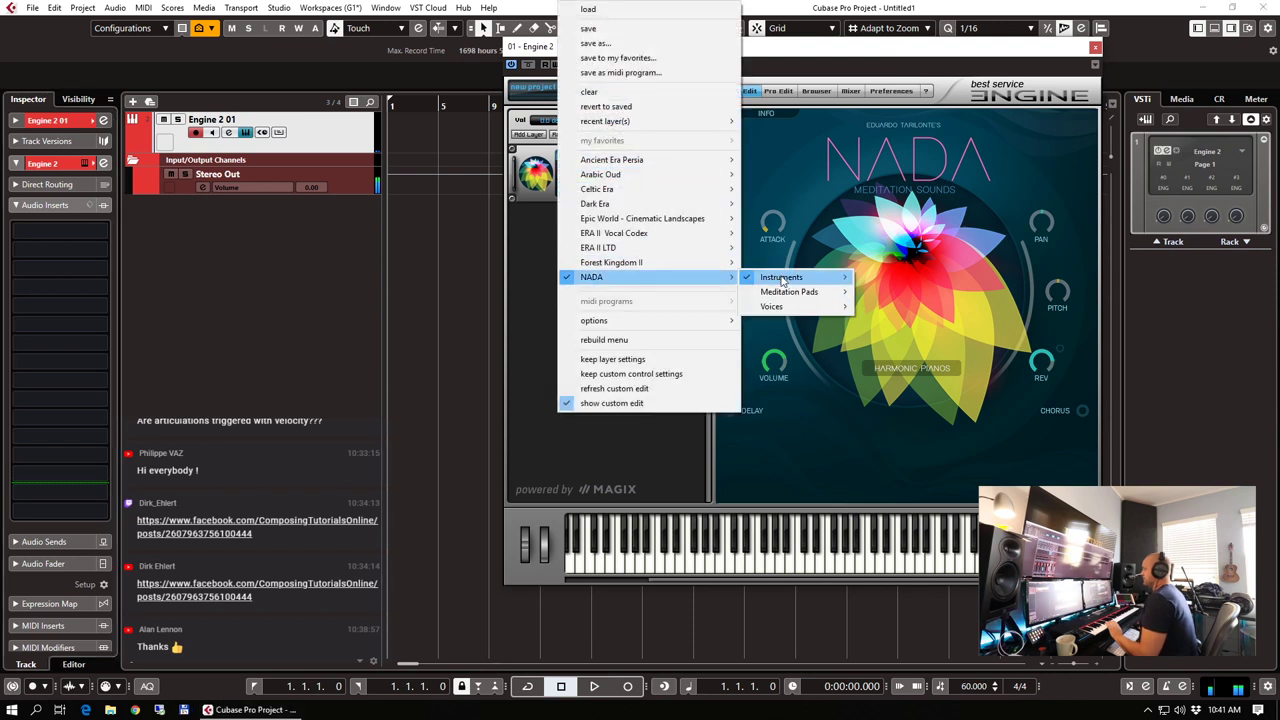
pyautogui.moveTo(795, 285)
pyautogui.moveTo(900, 292)
pyautogui.moveTo(990, 300)
pyautogui.moveTo(1140, 321)
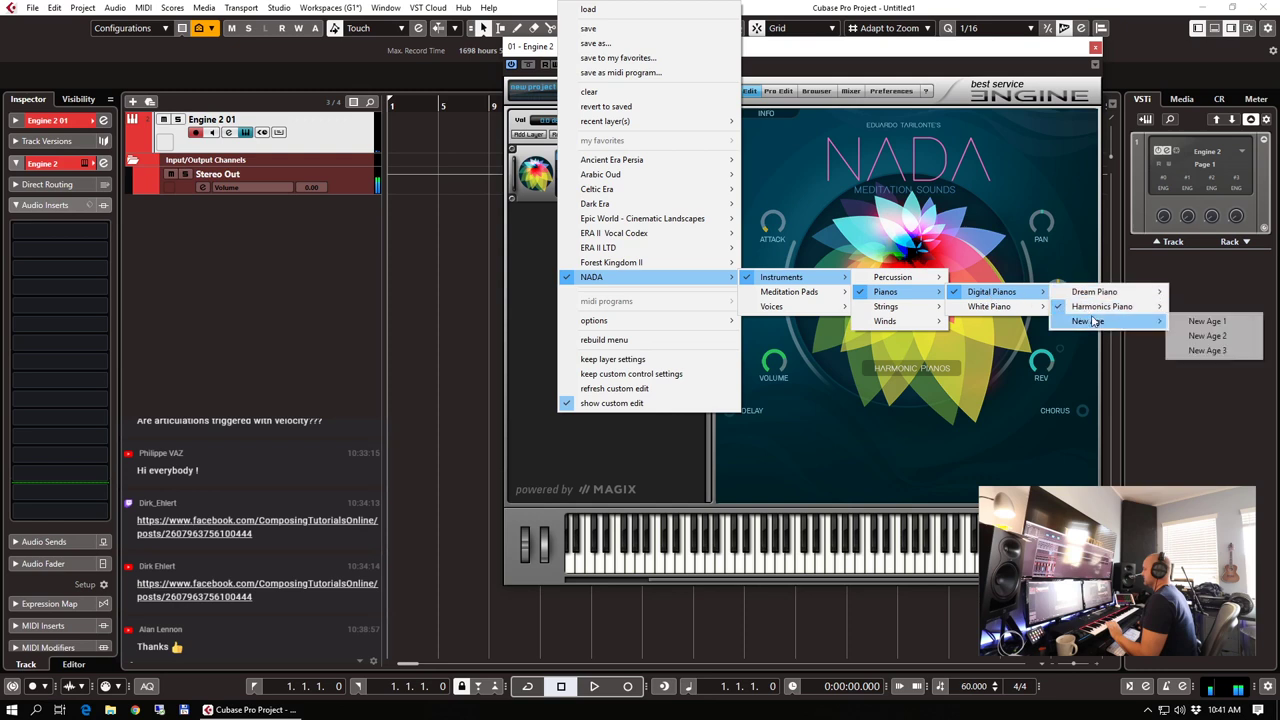
pyautogui.click(1200, 321)
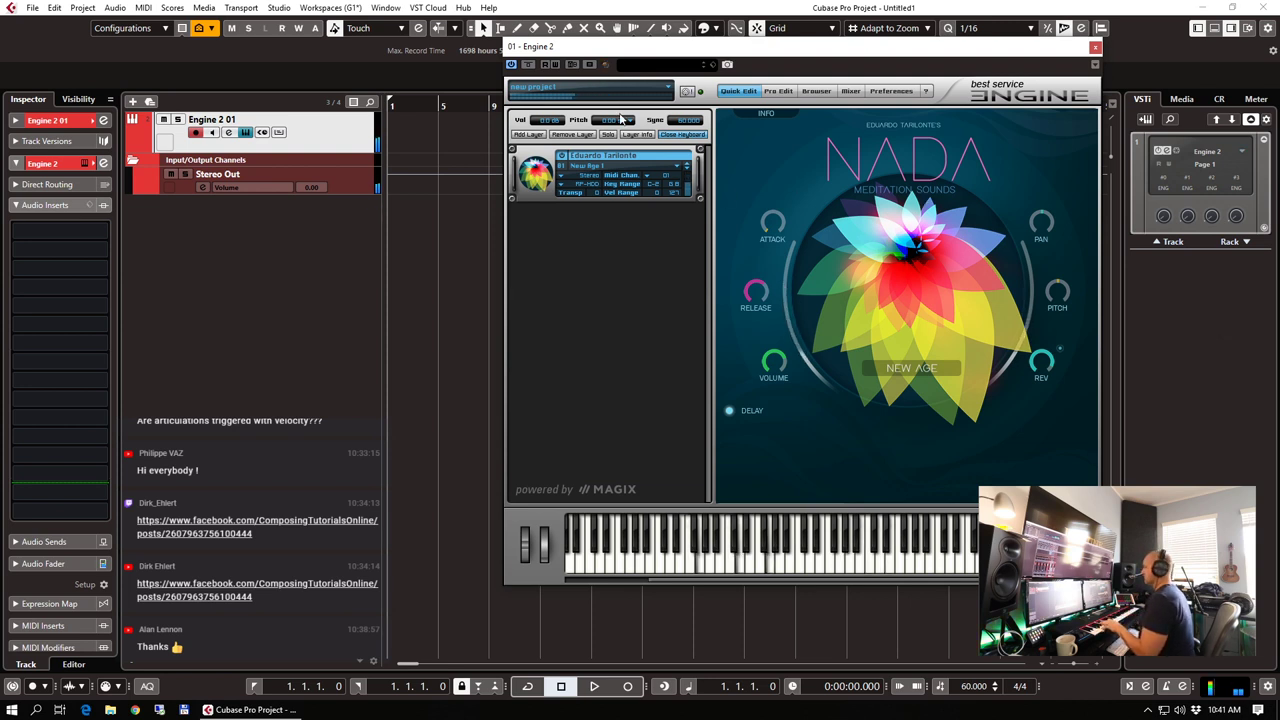
pyautogui.click(688, 170)
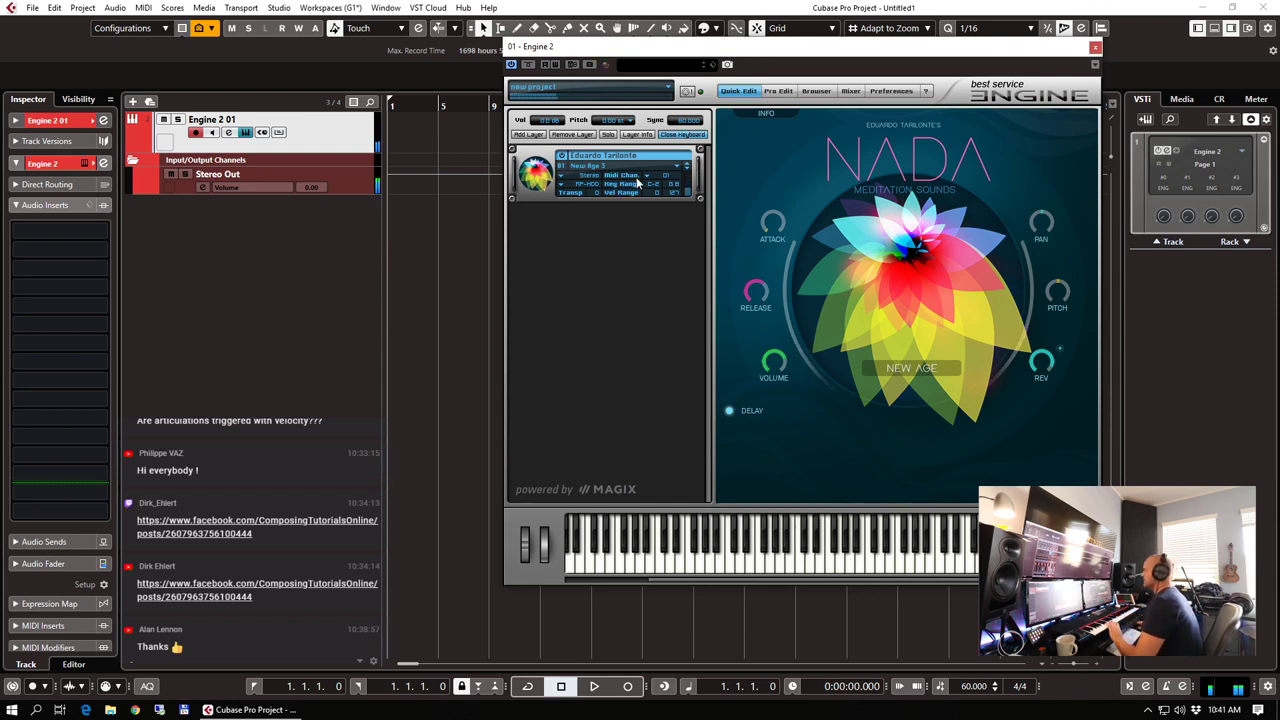
# Load Balafon Fantasy from NADA's pitched percussion instruments into the Engine 2 layer
pyautogui.click(595, 170)
pyautogui.moveTo(645, 277)
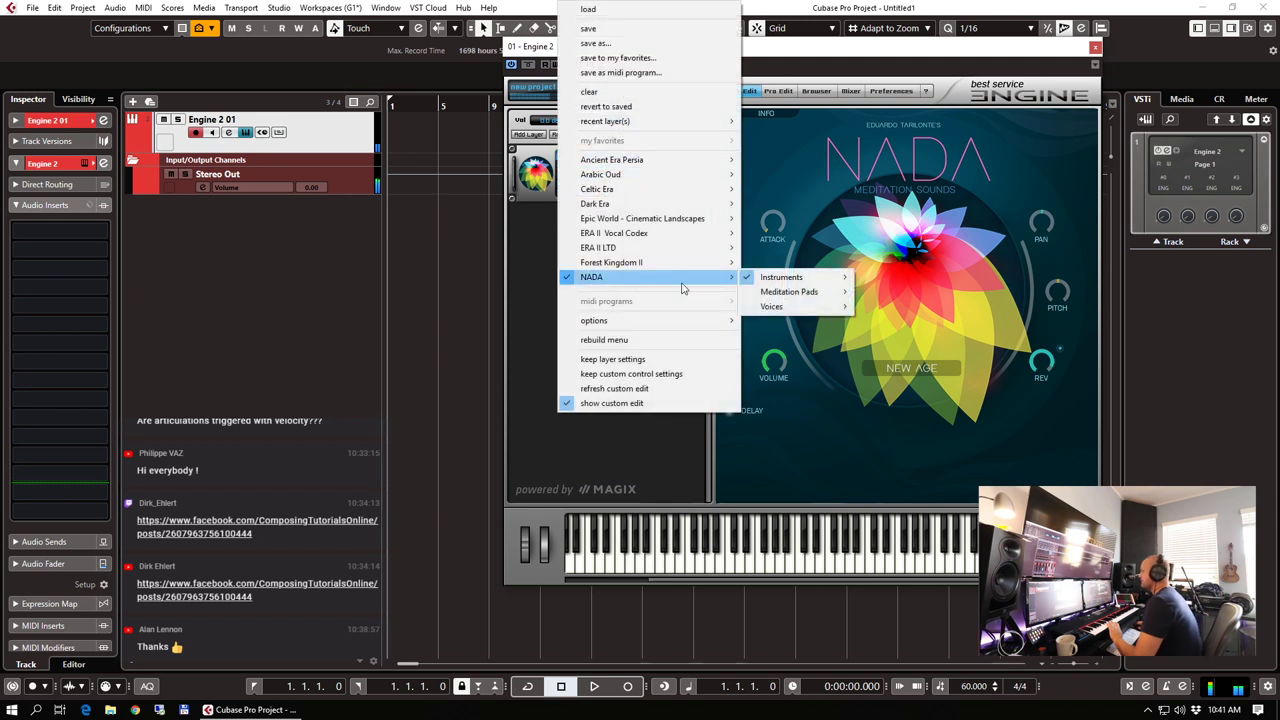
pyautogui.moveTo(770, 279)
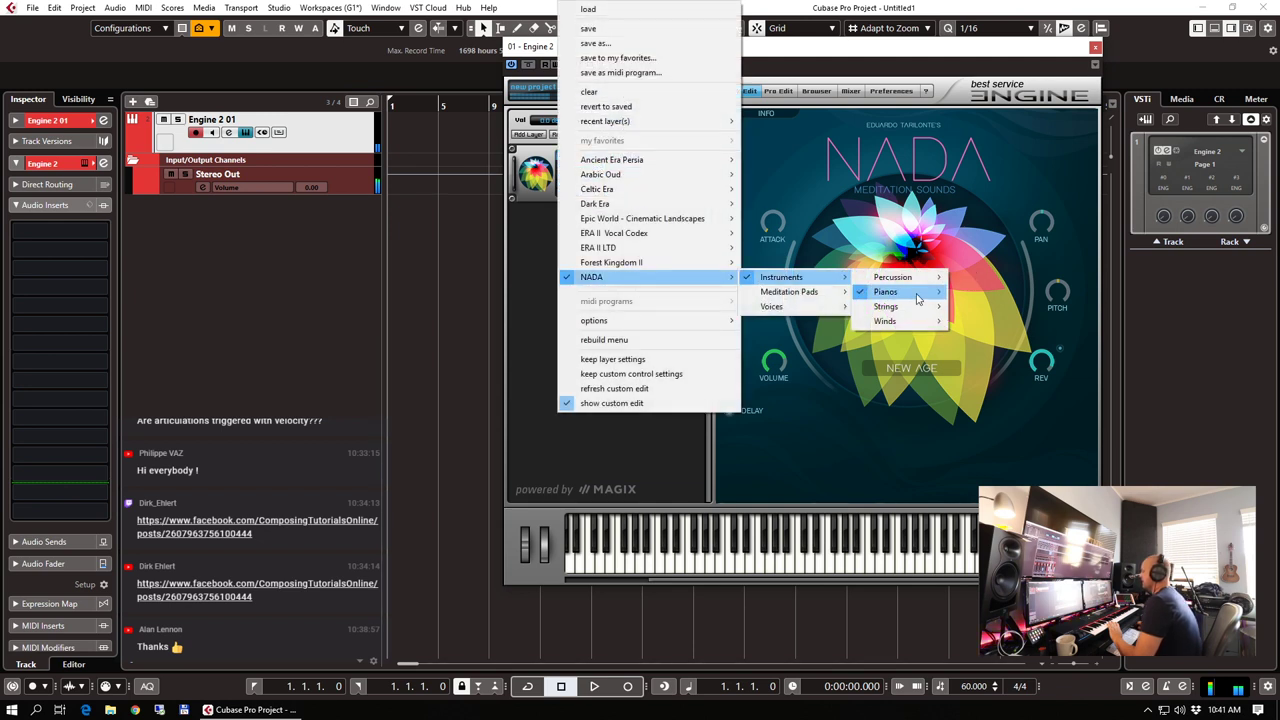
pyautogui.moveTo(909, 312)
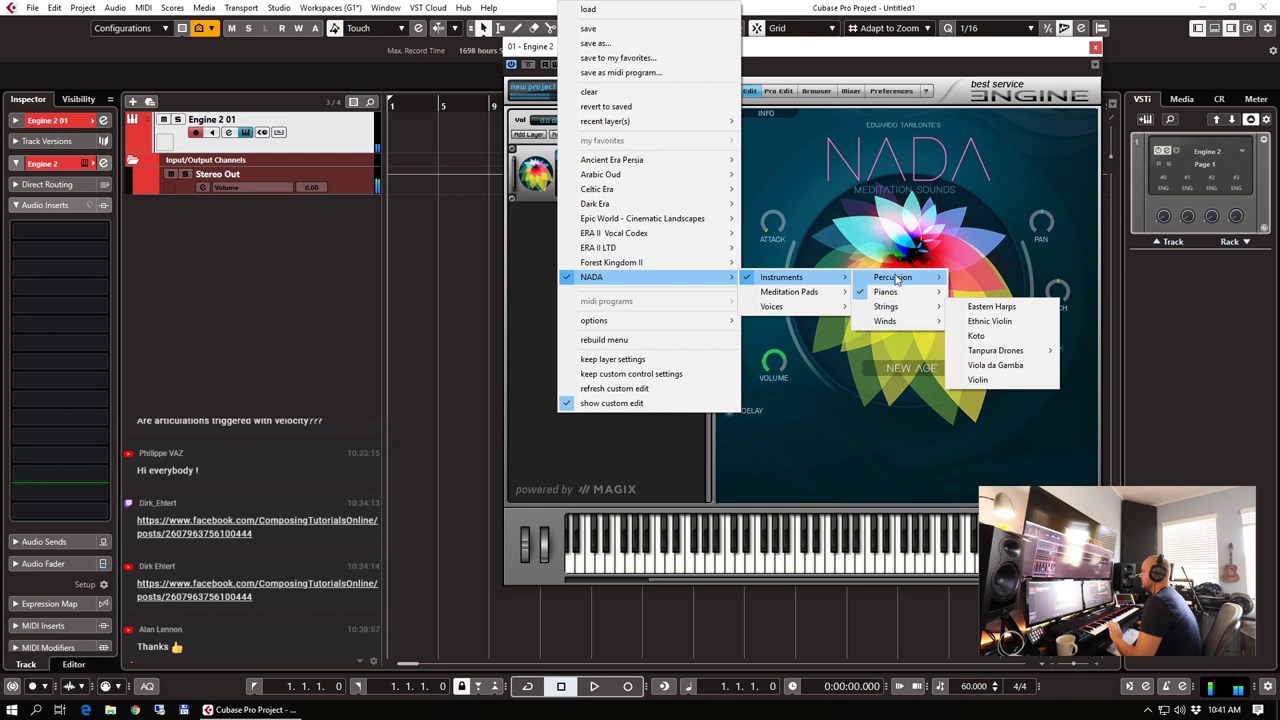
pyautogui.moveTo(897, 280)
pyautogui.moveTo(991, 282)
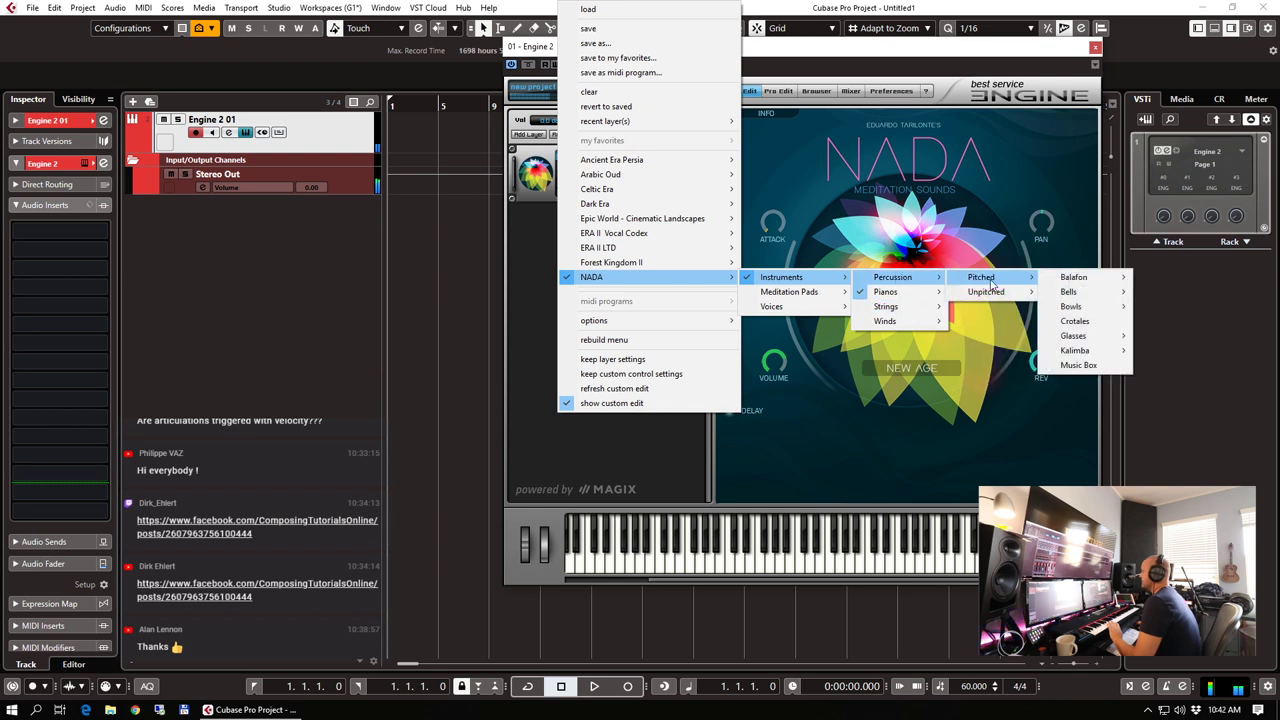
pyautogui.moveTo(1055, 279)
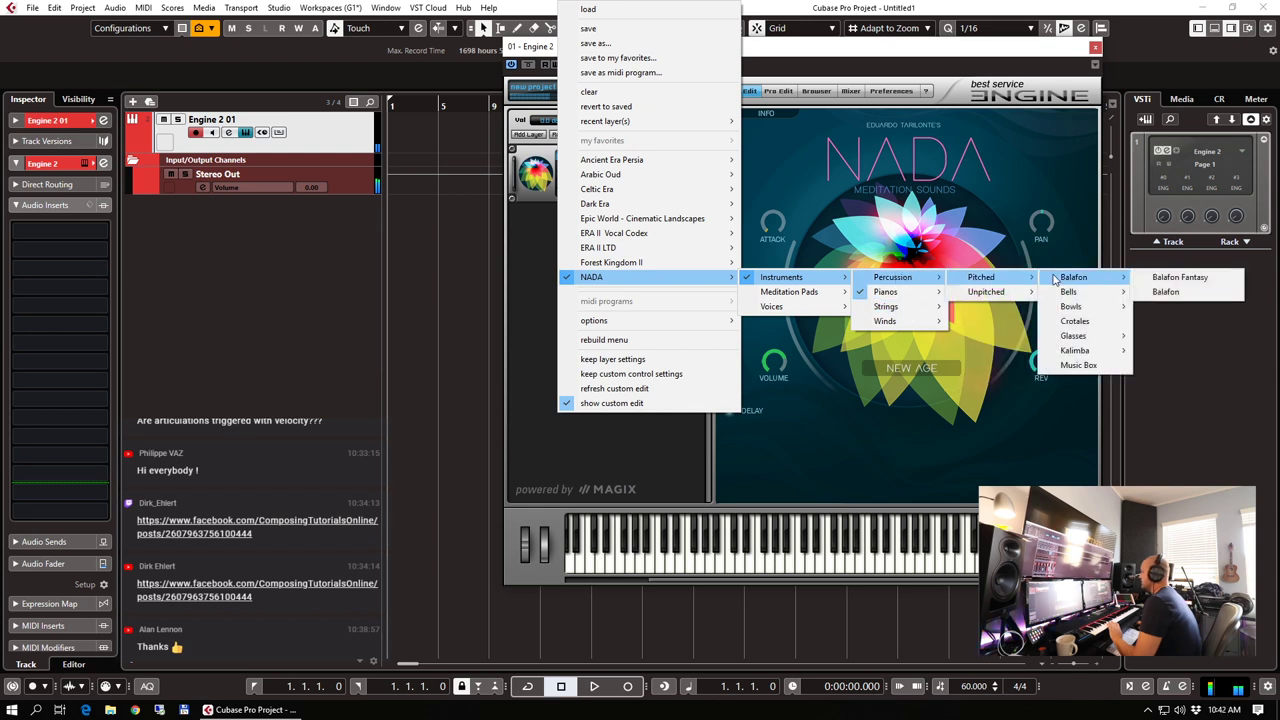
pyautogui.click(1183, 277)
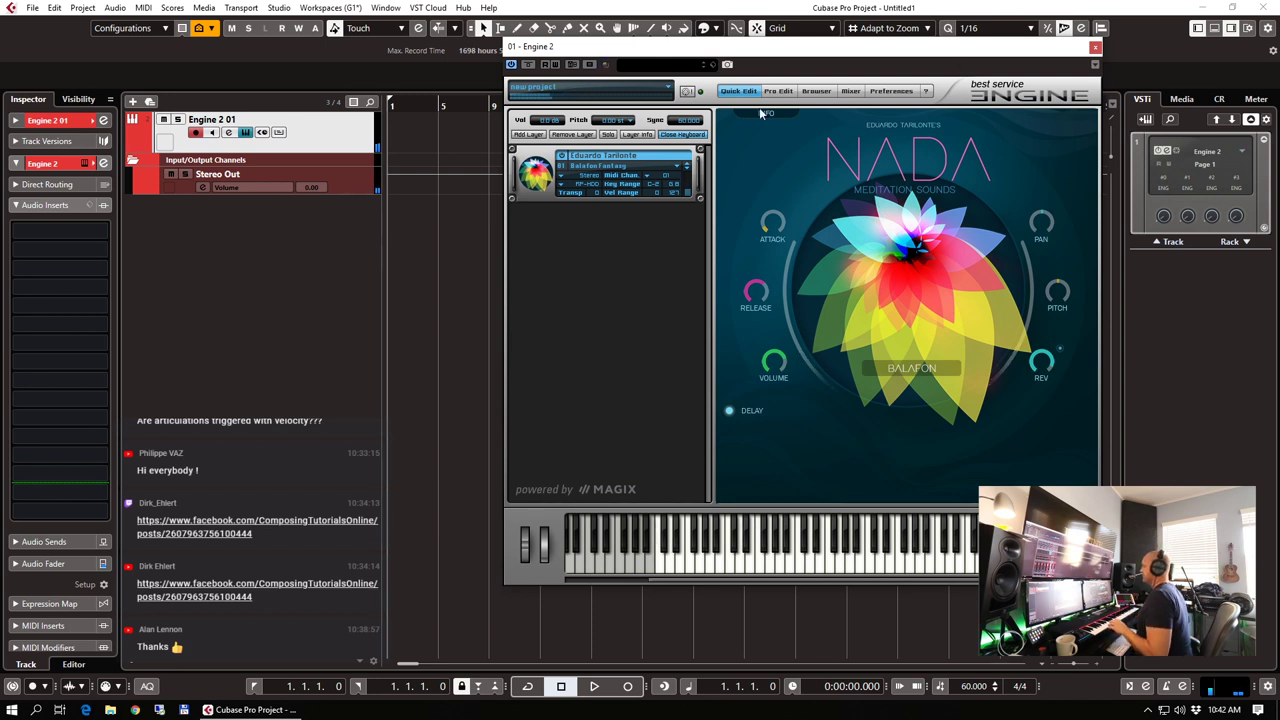
# Switch the layer to the plain Balafon patch from NADA's pitched percussion
pyautogui.click(685, 171)
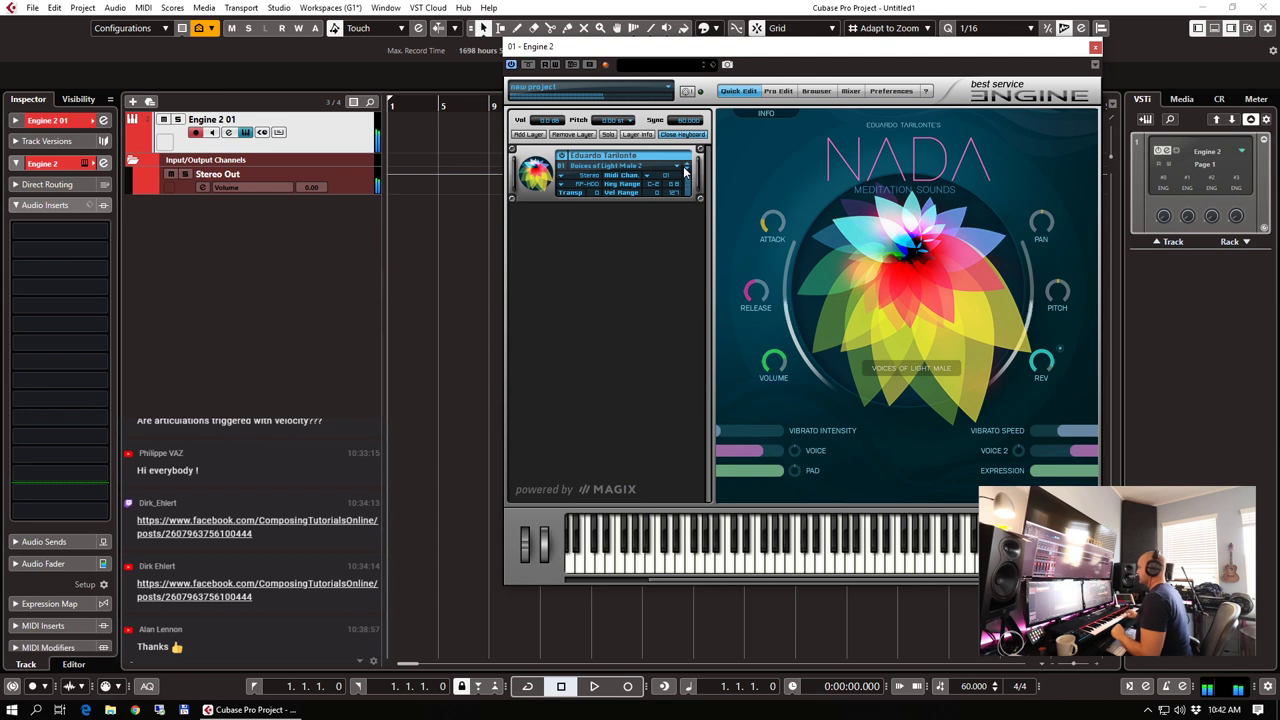
pyautogui.click(685, 170)
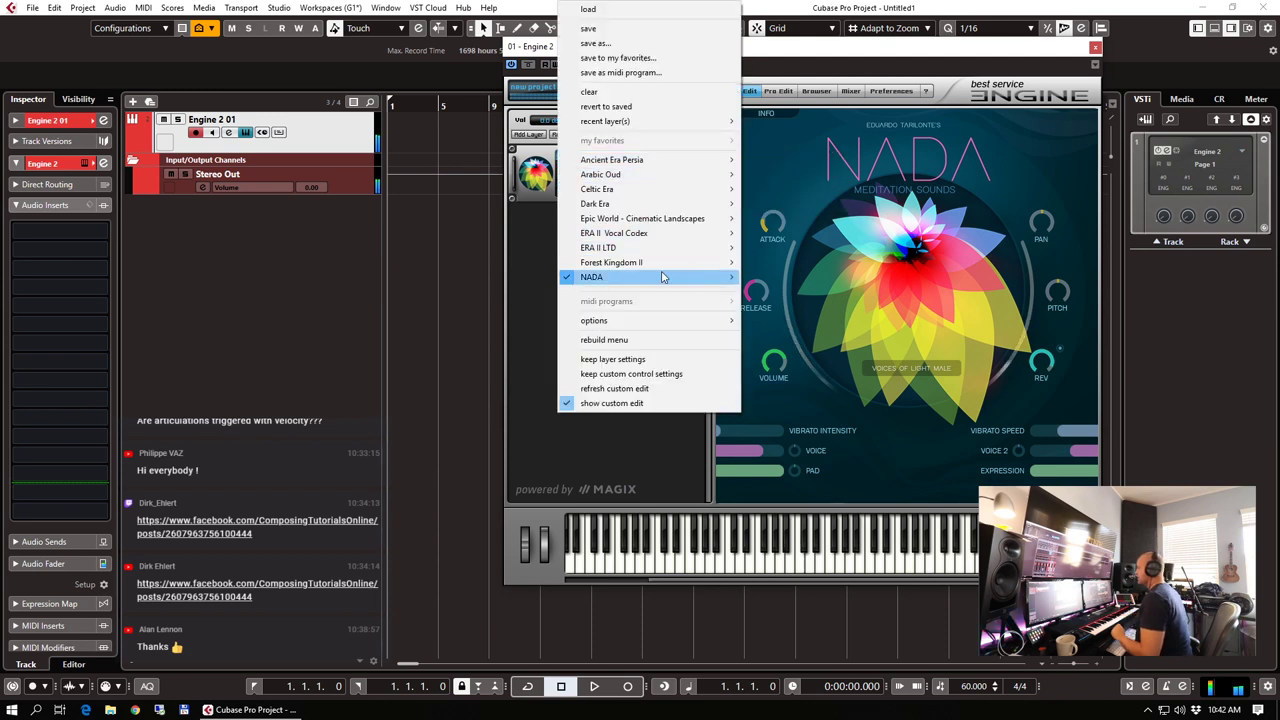
pyautogui.moveTo(914, 277)
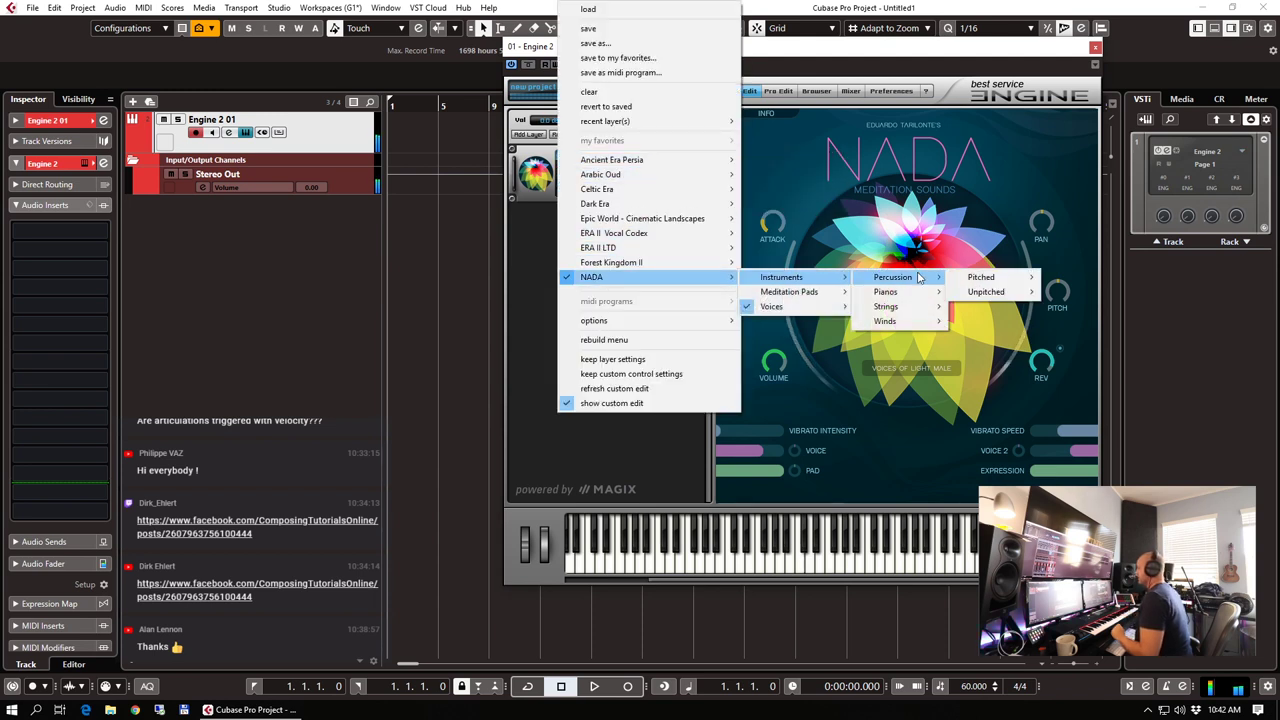
pyautogui.moveTo(1010, 278)
pyautogui.moveTo(1072, 280)
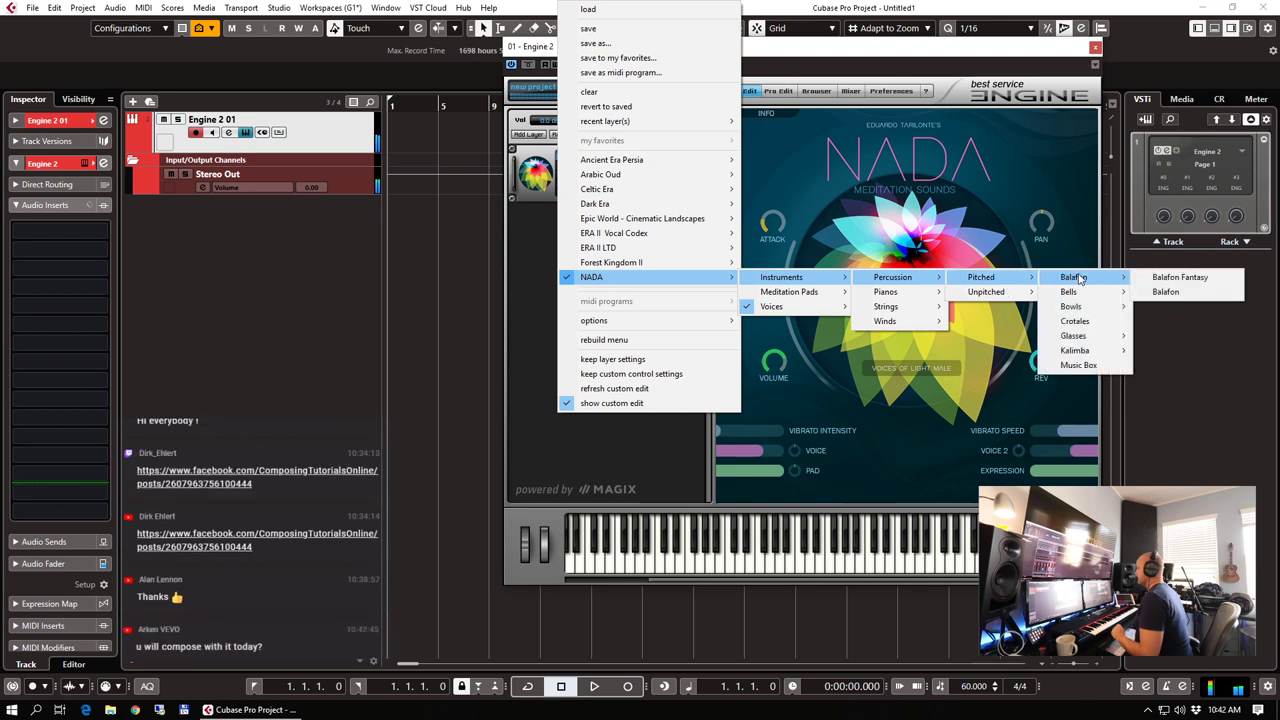
pyautogui.click(1152, 292)
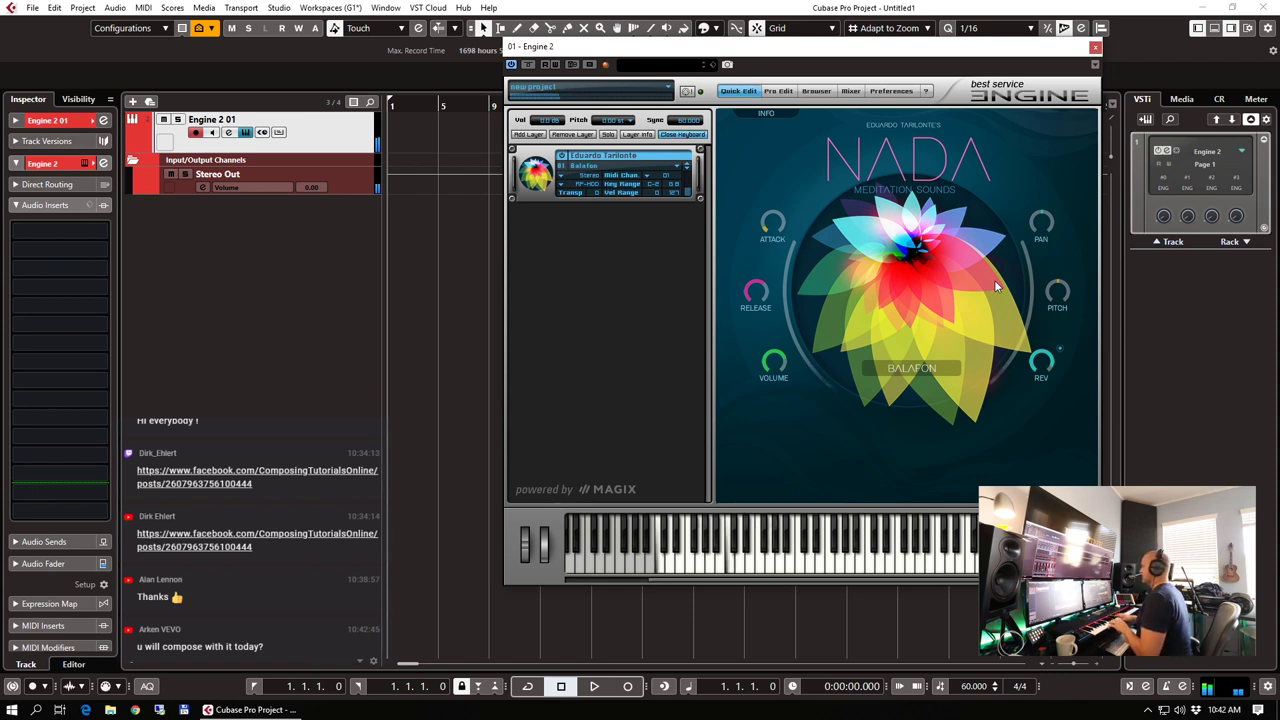
# Load Meditation Bells 1 from NADA's pitched percussion bells, and advance it to Meditation Bells 2
pyautogui.click(612, 166)
pyautogui.moveTo(689, 285)
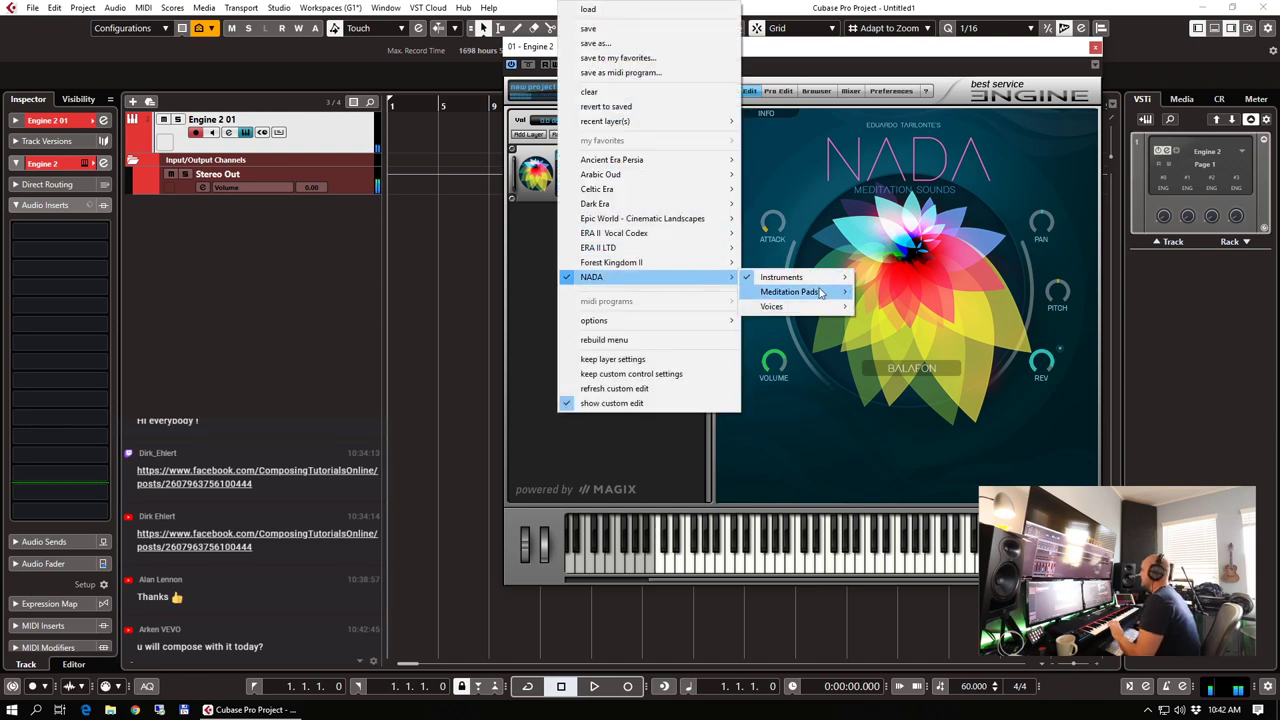
pyautogui.moveTo(795, 278)
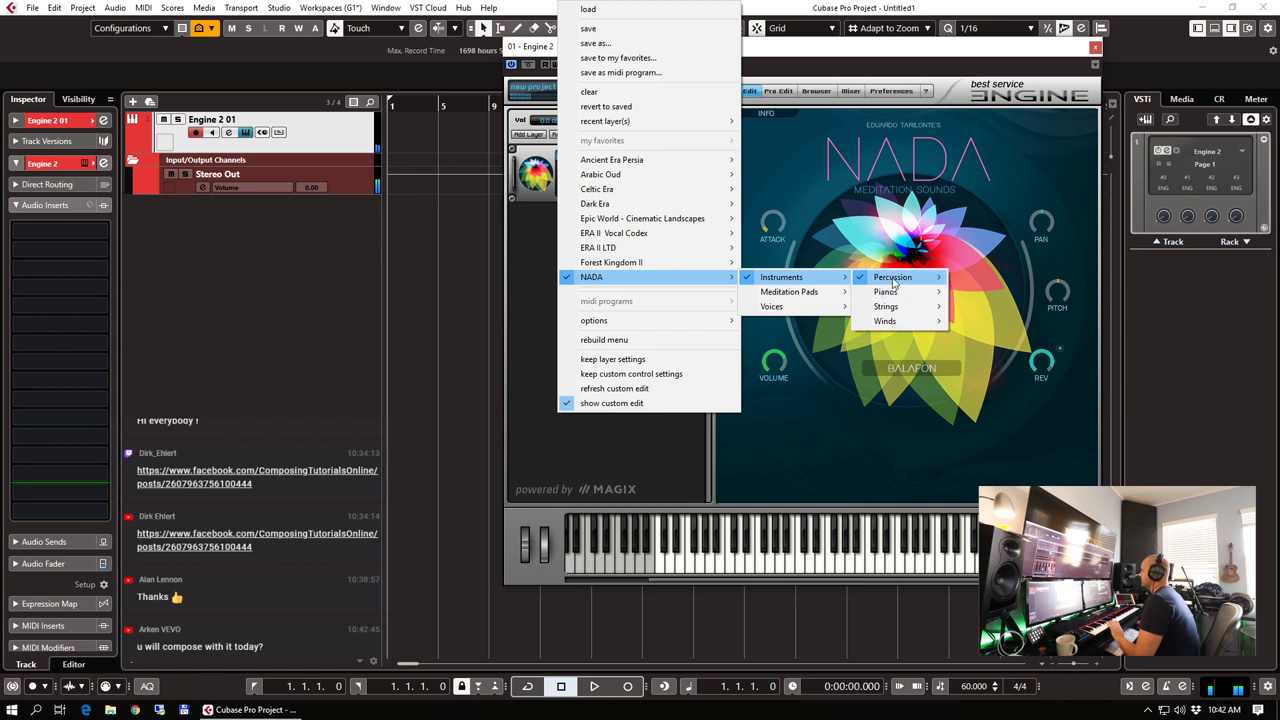
pyautogui.moveTo(893, 278)
pyautogui.moveTo(983, 278)
pyautogui.moveTo(1070, 291)
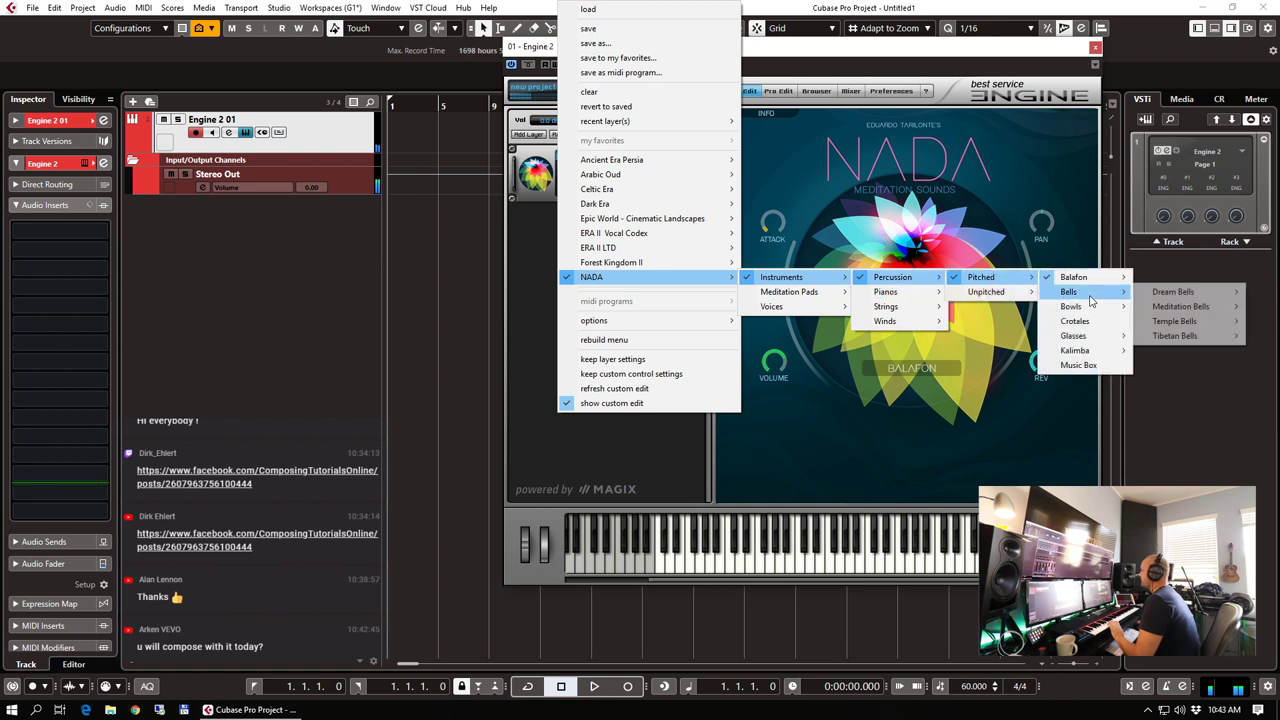
pyautogui.moveTo(1176, 291)
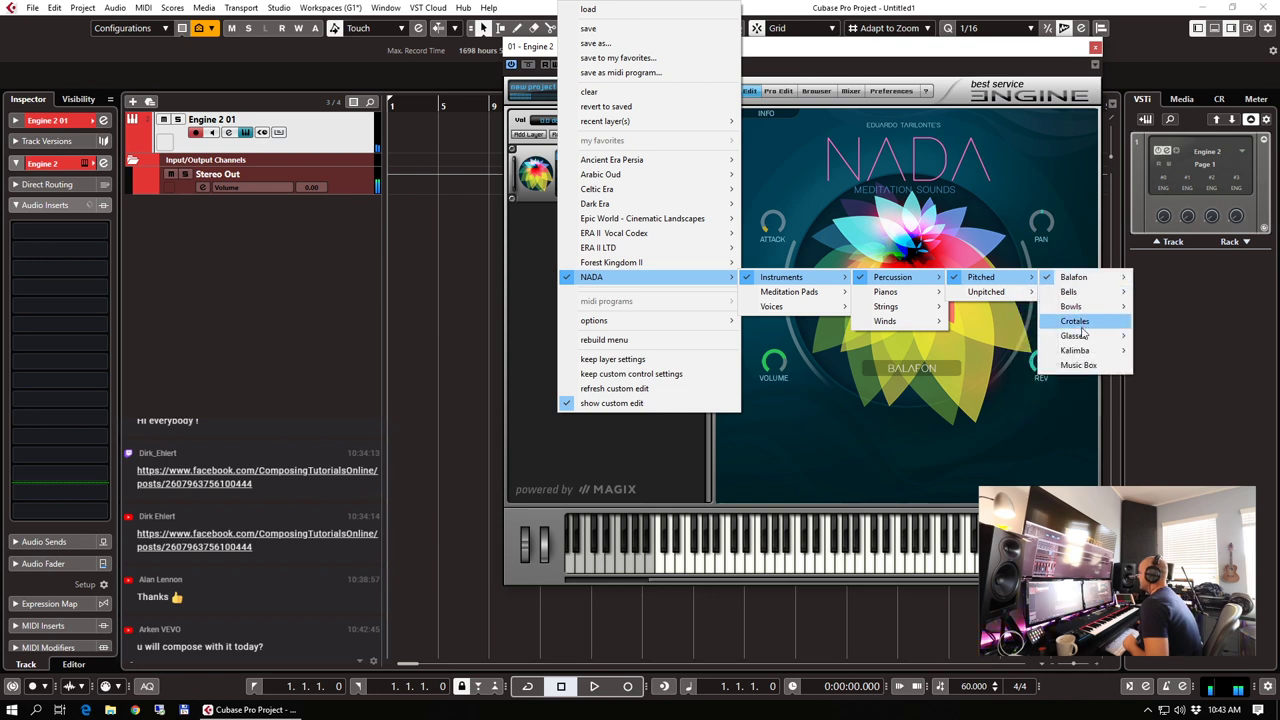
pyautogui.moveTo(1084, 338)
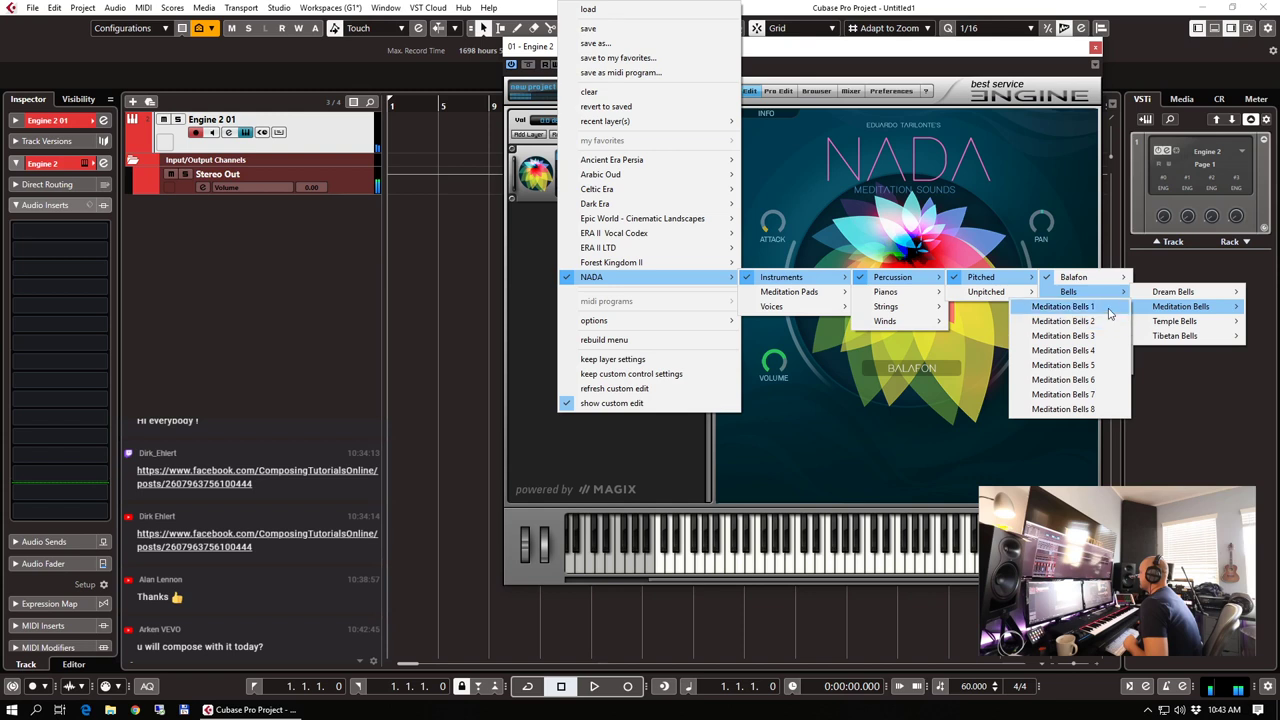
pyautogui.click(1108, 313)
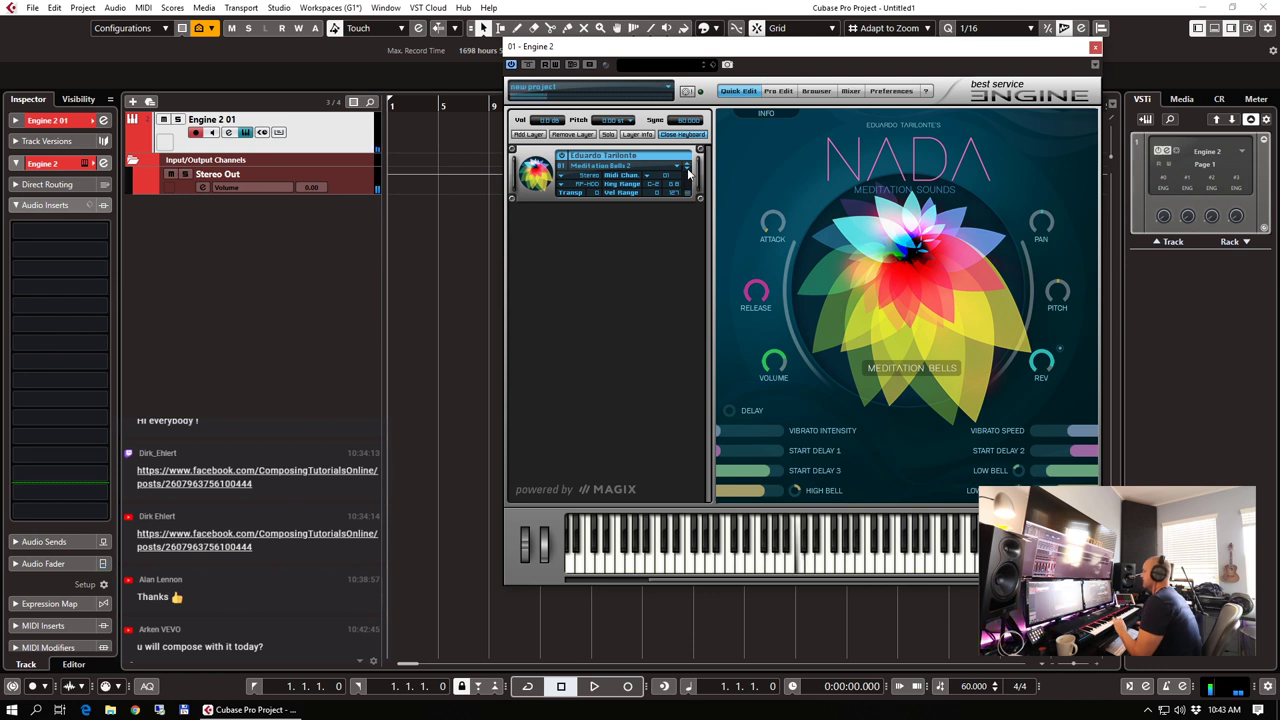
# Load Meditation Crystal Bowls 4 from the ensemble bowls in NADA's pitched percussion
pyautogui.click(688, 172)
pyautogui.moveTo(740, 279)
pyautogui.moveTo(800, 277)
pyautogui.moveTo(890, 278)
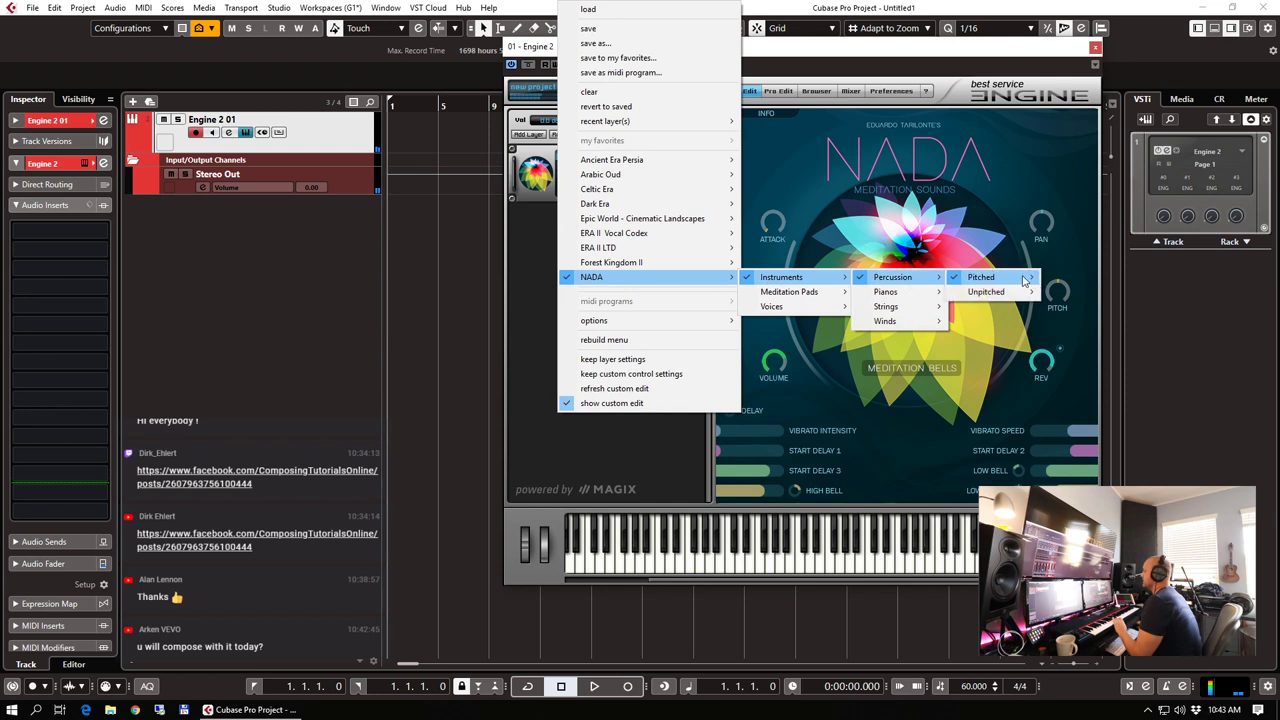
pyautogui.moveTo(1027, 283)
pyautogui.moveTo(1090, 306)
pyautogui.moveTo(1160, 307)
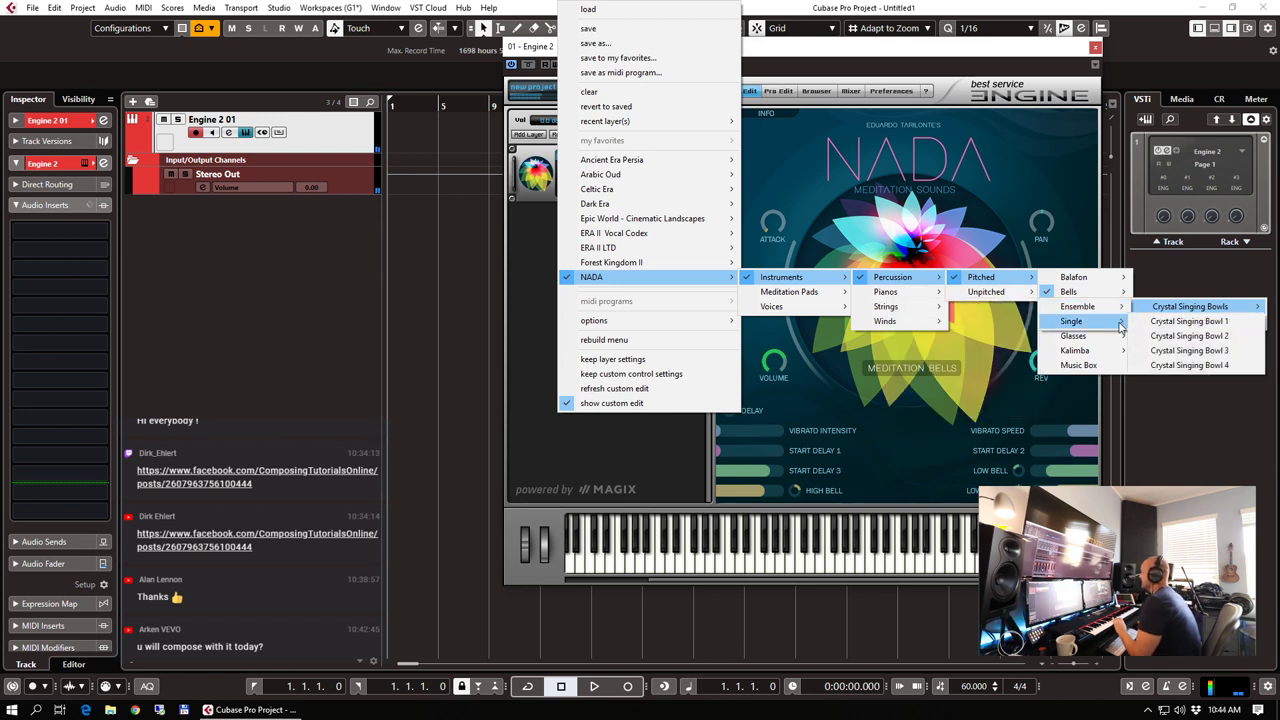
pyautogui.click(1025, 307)
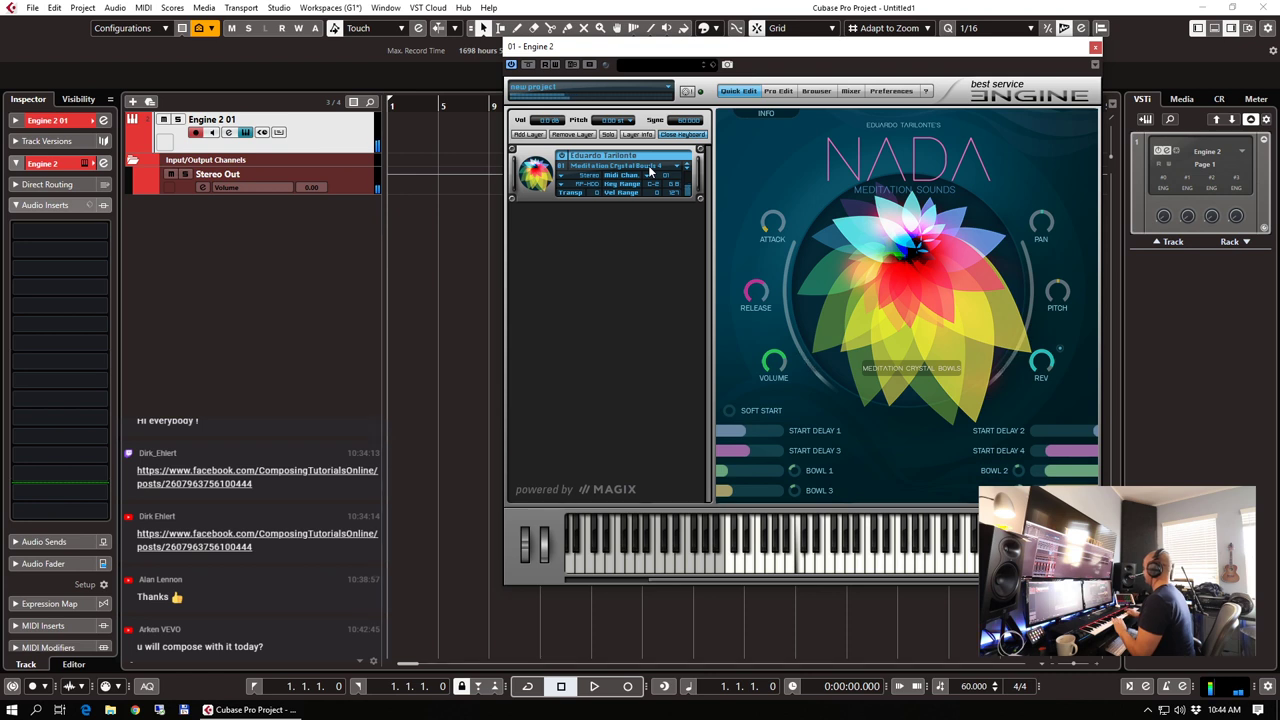
# Load Crotales from NADA's pitched percussion into the layer
pyautogui.click(650, 172)
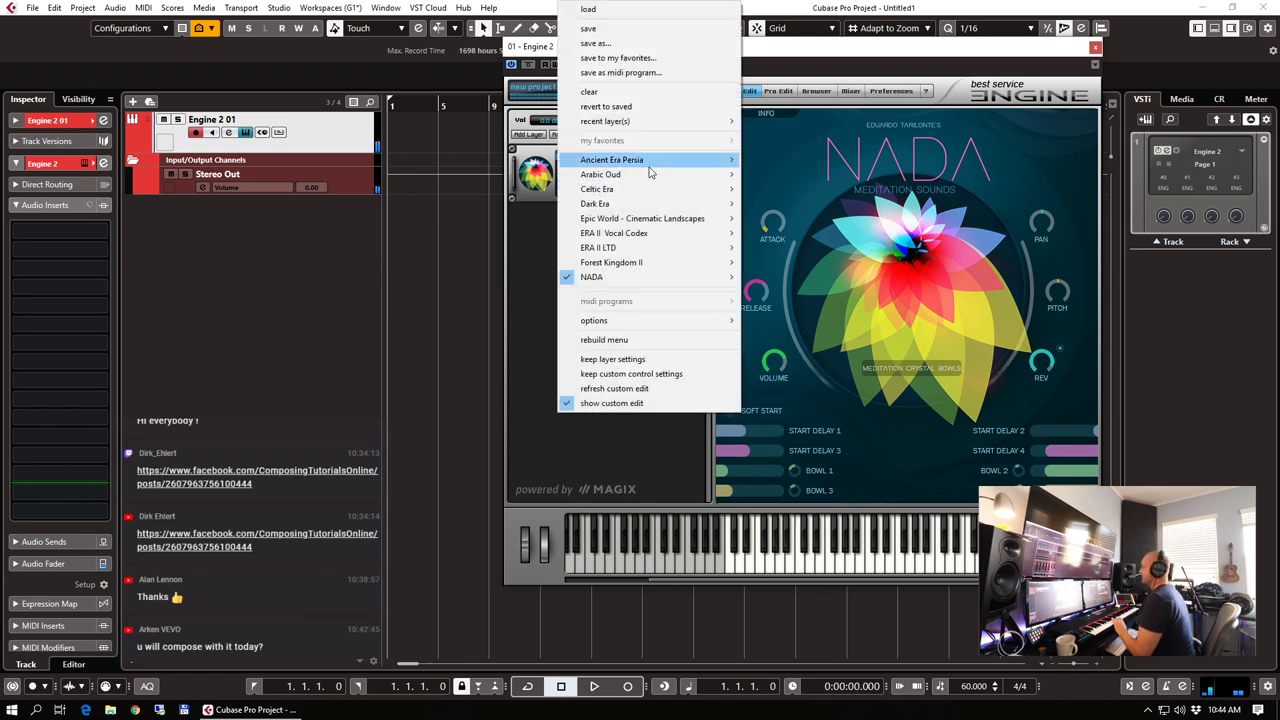
pyautogui.moveTo(675, 284)
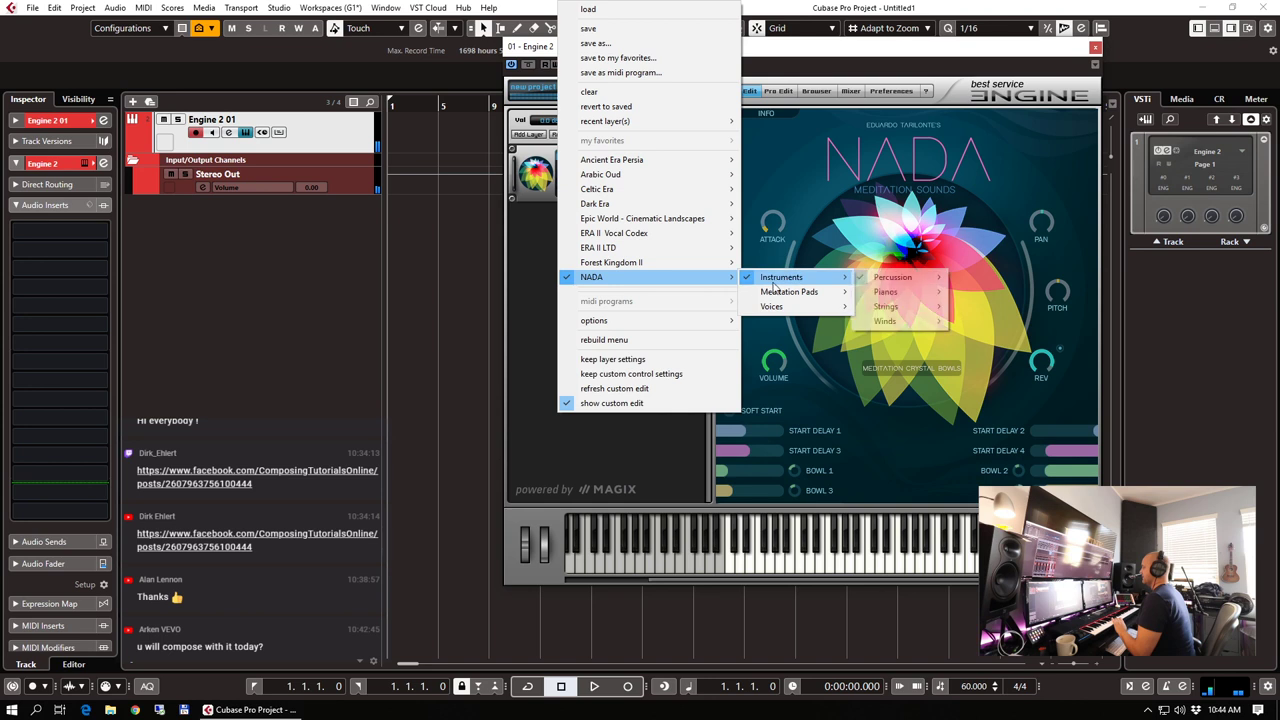
pyautogui.moveTo(975, 281)
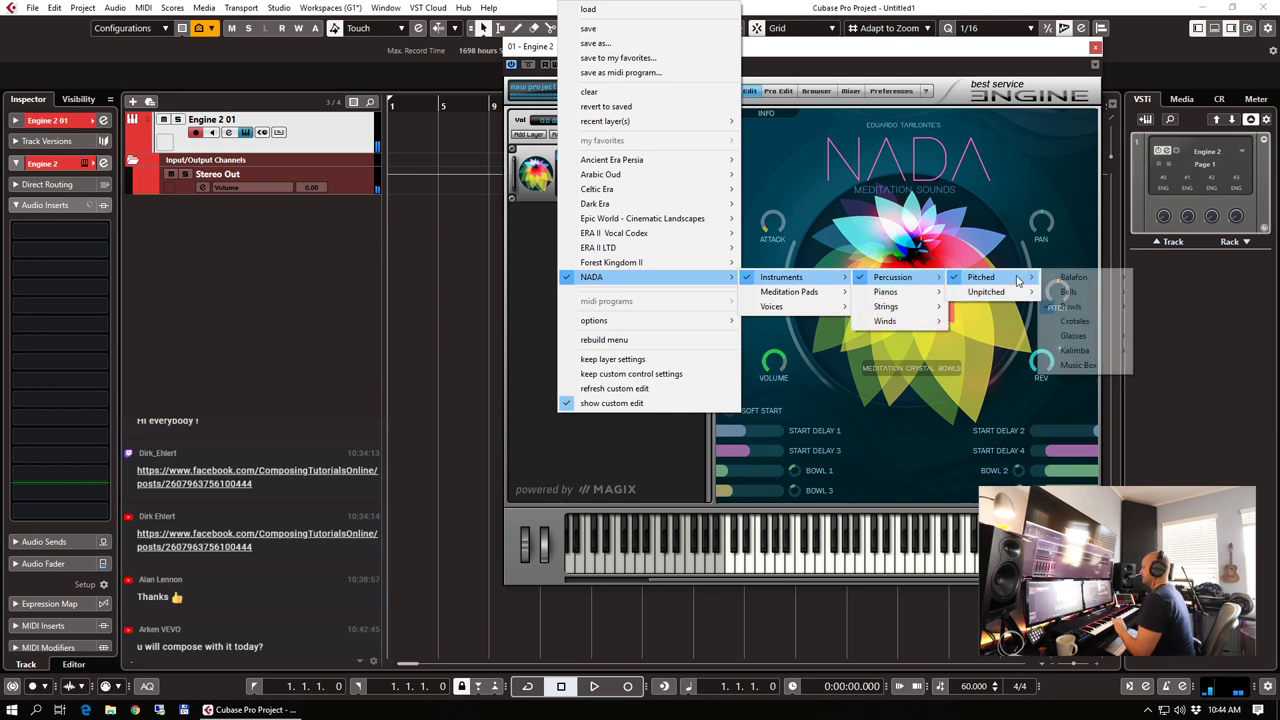
pyautogui.click(1088, 320)
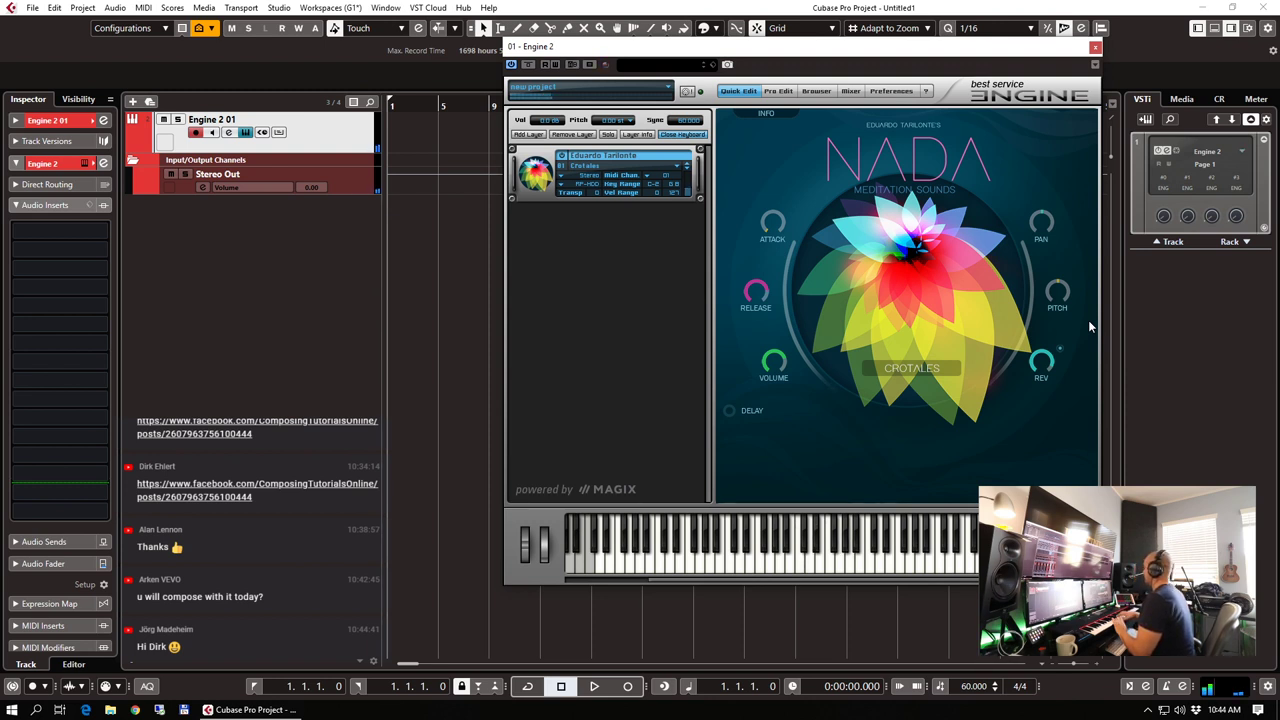
# Load Kalimba 1 from NADA's pitched percussion into the layer
pyautogui.click(618, 172)
pyautogui.moveTo(700, 277)
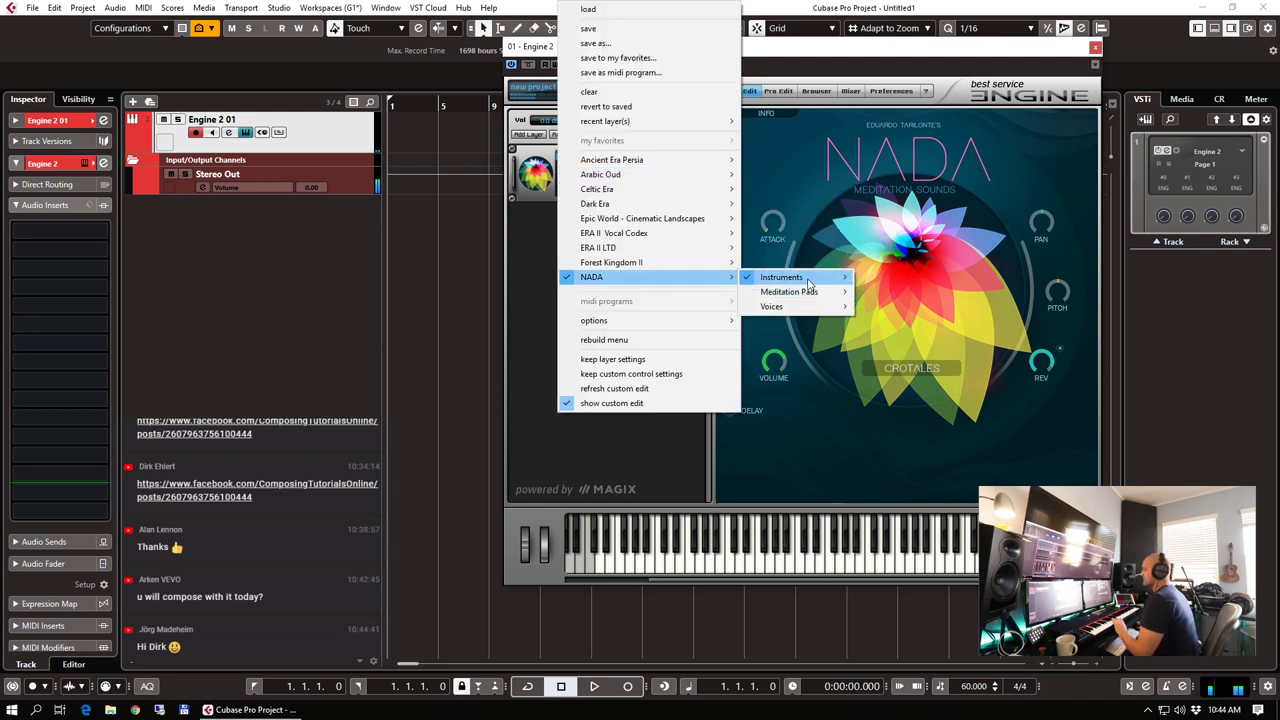
pyautogui.moveTo(835, 283)
pyautogui.moveTo(913, 283)
pyautogui.moveTo(990, 277)
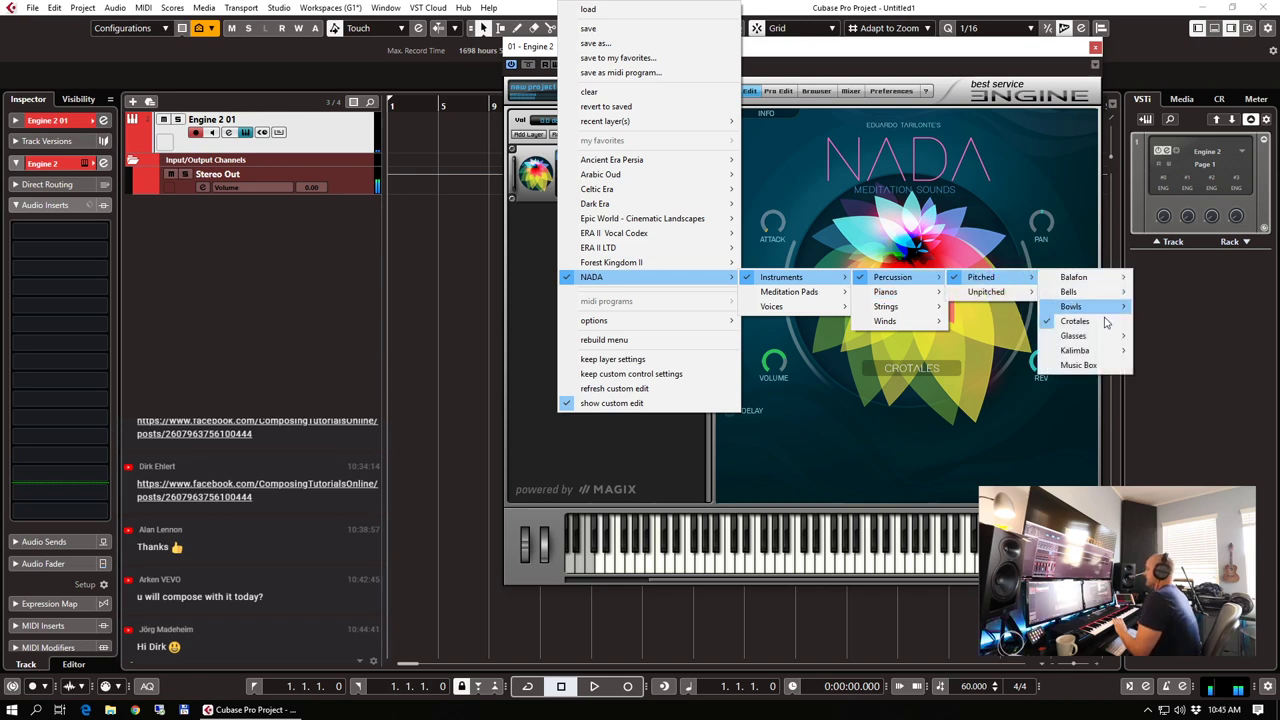
pyautogui.moveTo(1095, 350)
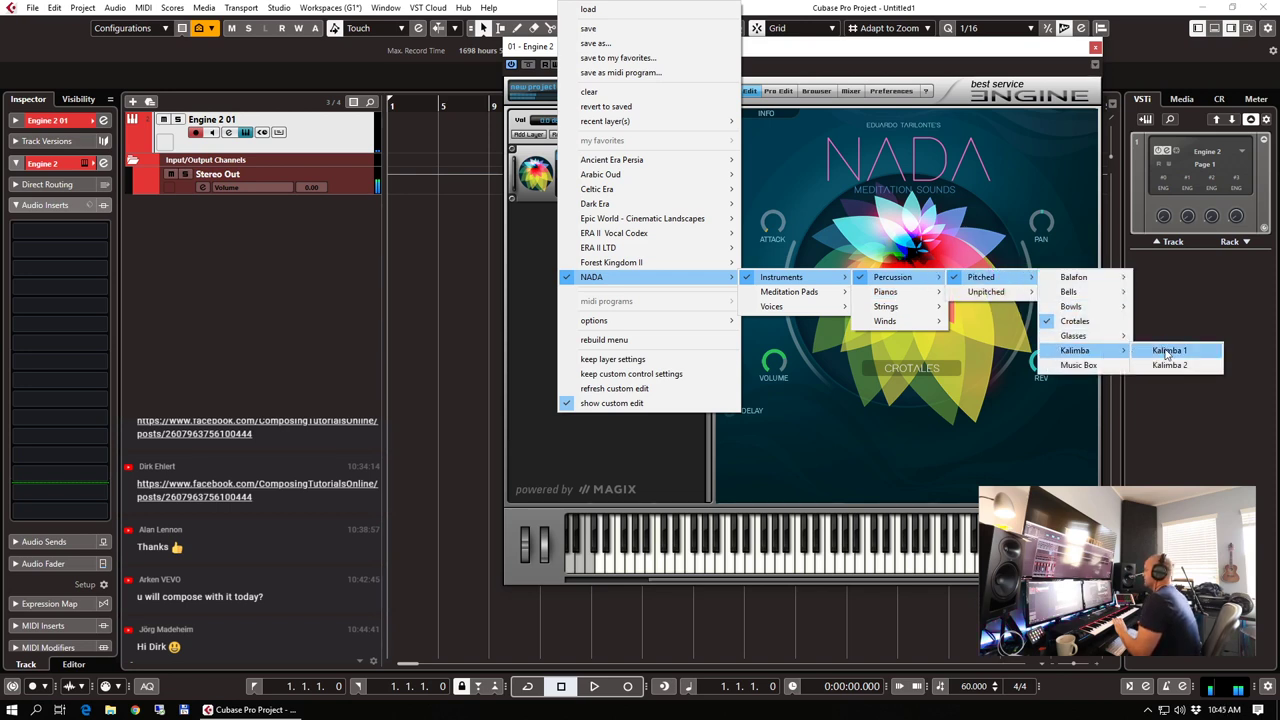
pyautogui.click(1164, 352)
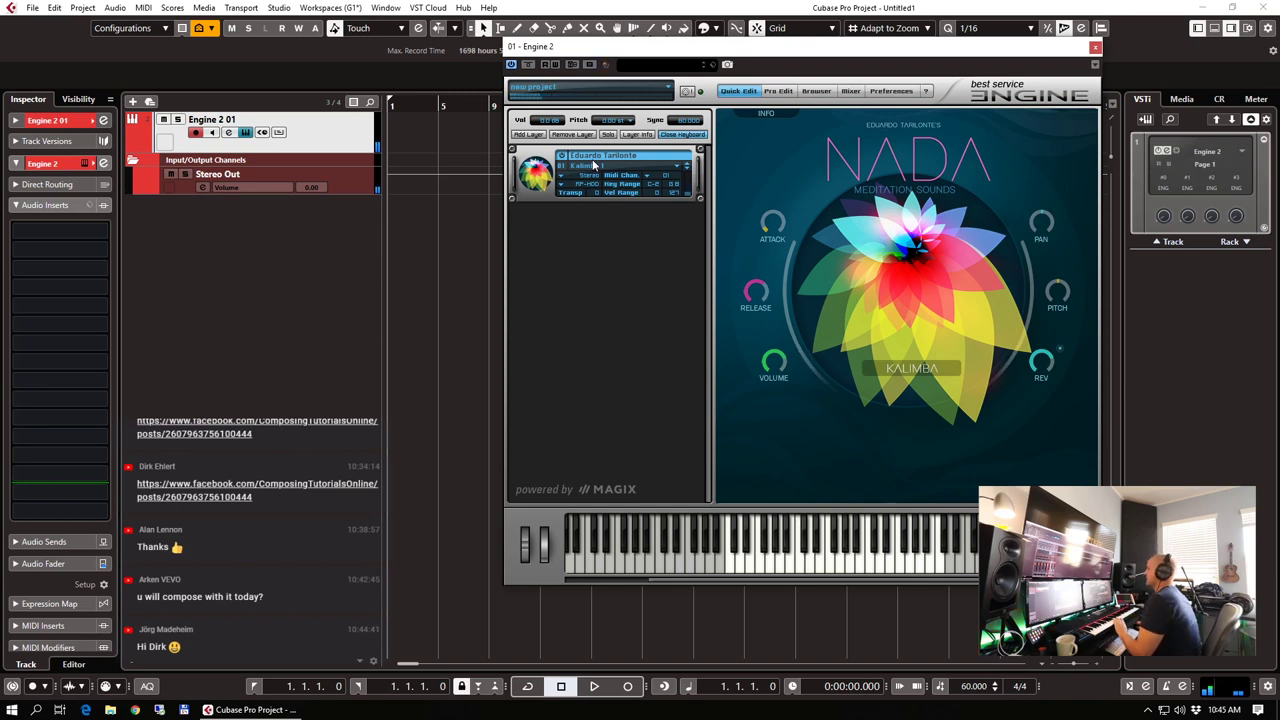
# Load Cymbal Crescendo from the cymbals in NADA's unpitched percussion
pyautogui.click(596, 165)
pyautogui.moveTo(654, 277)
pyautogui.moveTo(788, 283)
pyautogui.moveTo(891, 277)
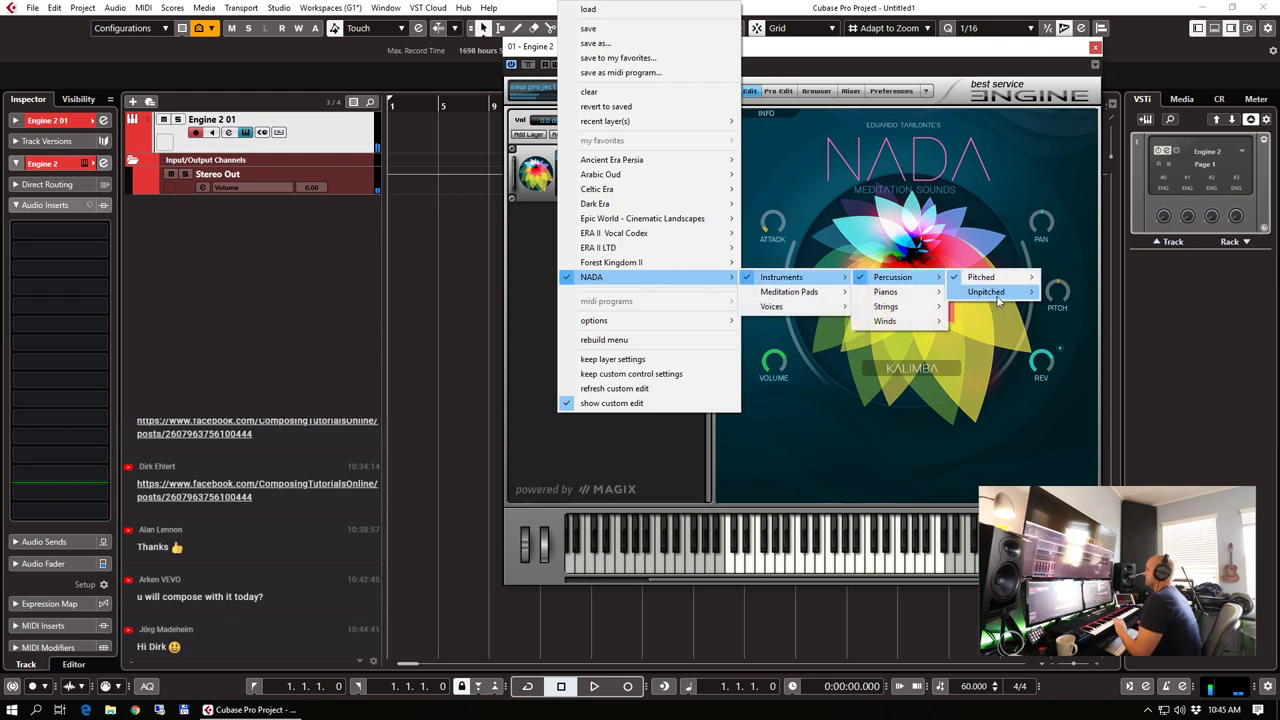
pyautogui.moveTo(998, 302)
pyautogui.moveTo(1113, 297)
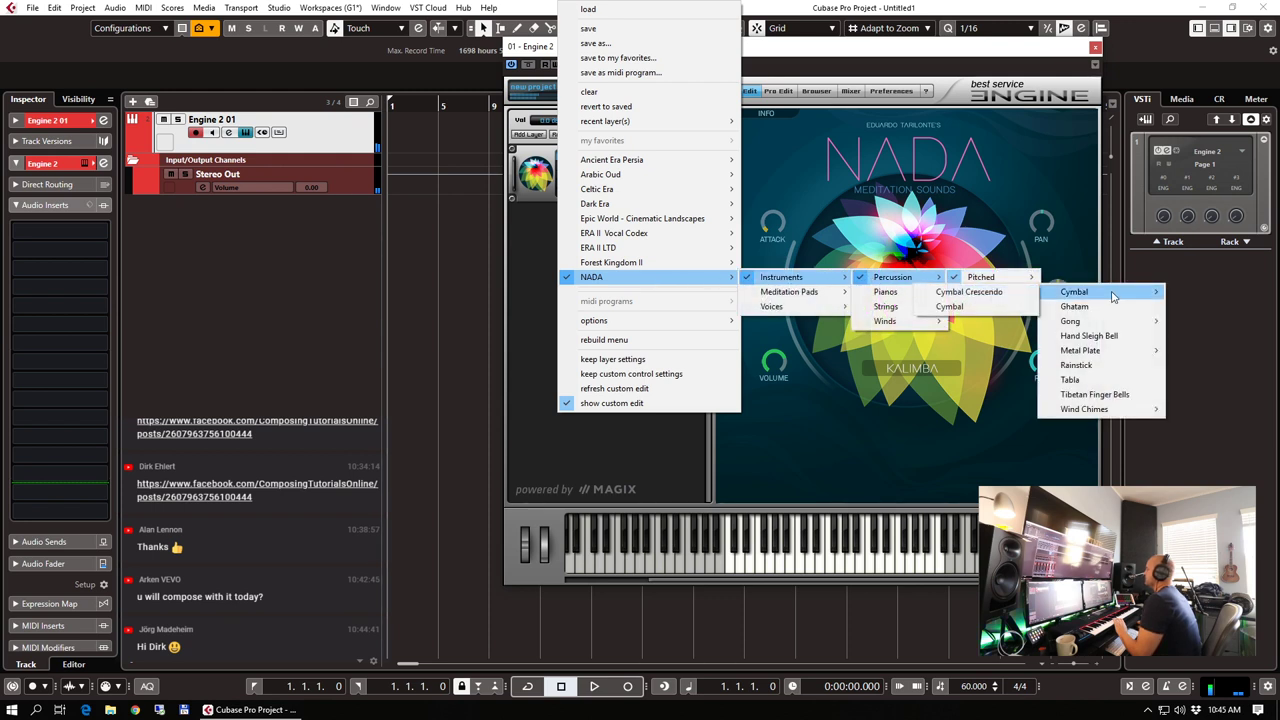
pyautogui.click(965, 291)
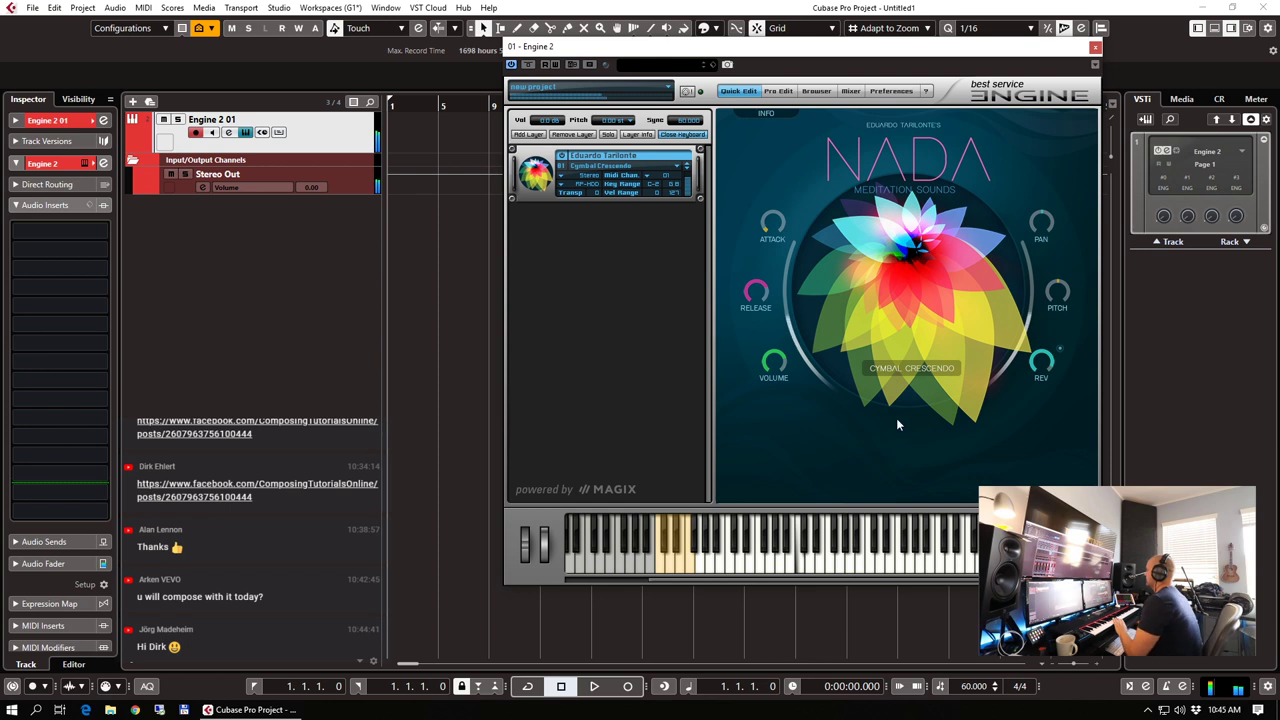
# Load Planet Gong Chiron FX from the gongs in NADA's unpitched percussion
pyautogui.click(604, 174)
pyautogui.moveTo(623, 277)
pyautogui.moveTo(773, 280)
pyautogui.moveTo(880, 278)
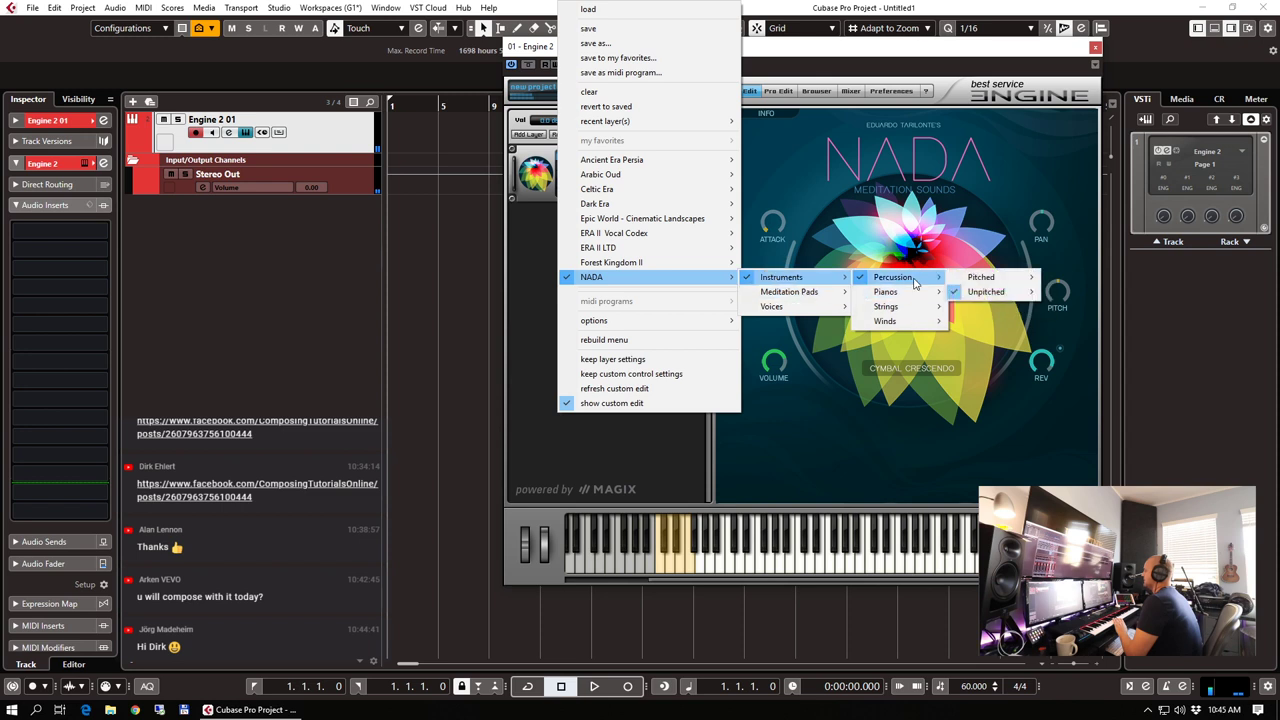
pyautogui.moveTo(976, 294)
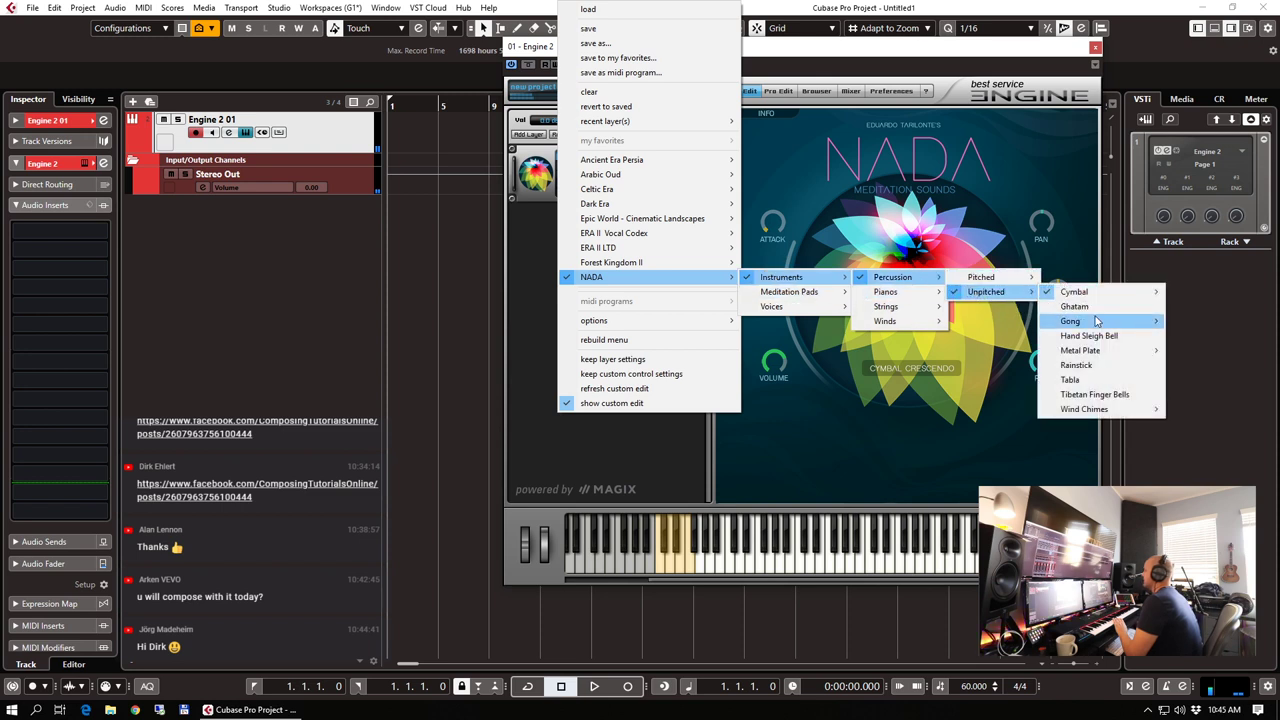
pyautogui.moveTo(1097, 321)
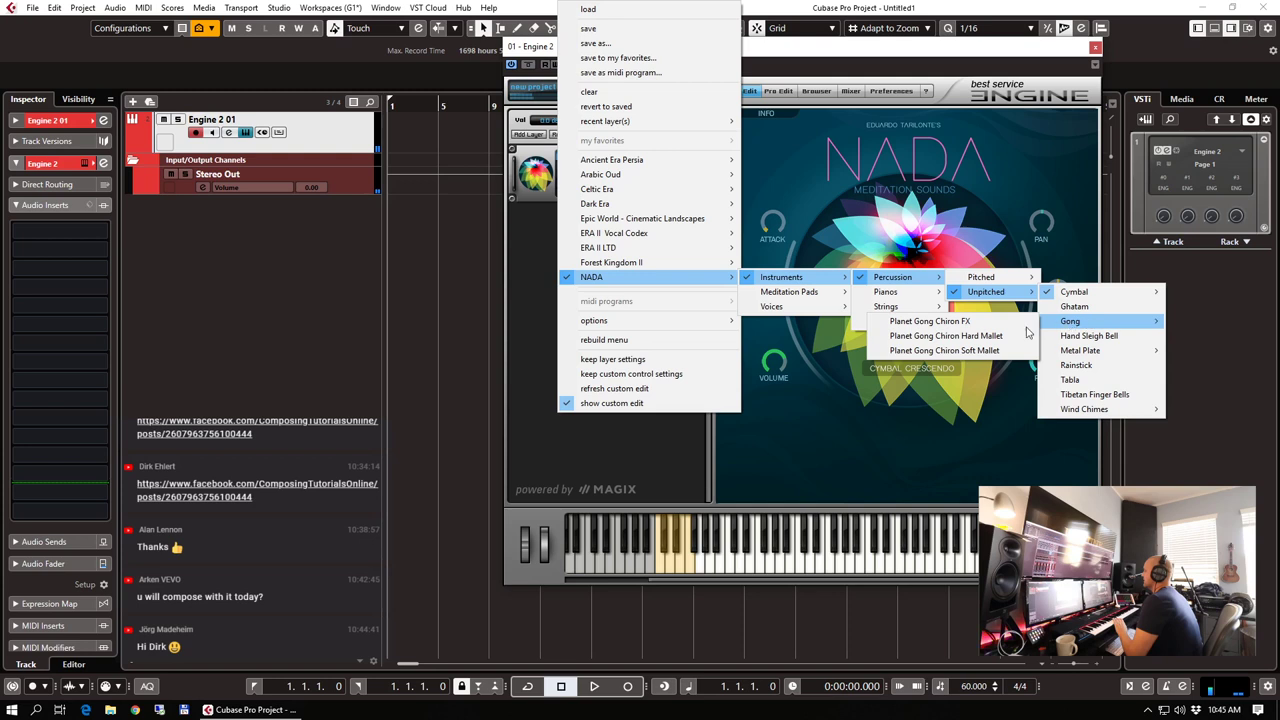
pyautogui.click(980, 325)
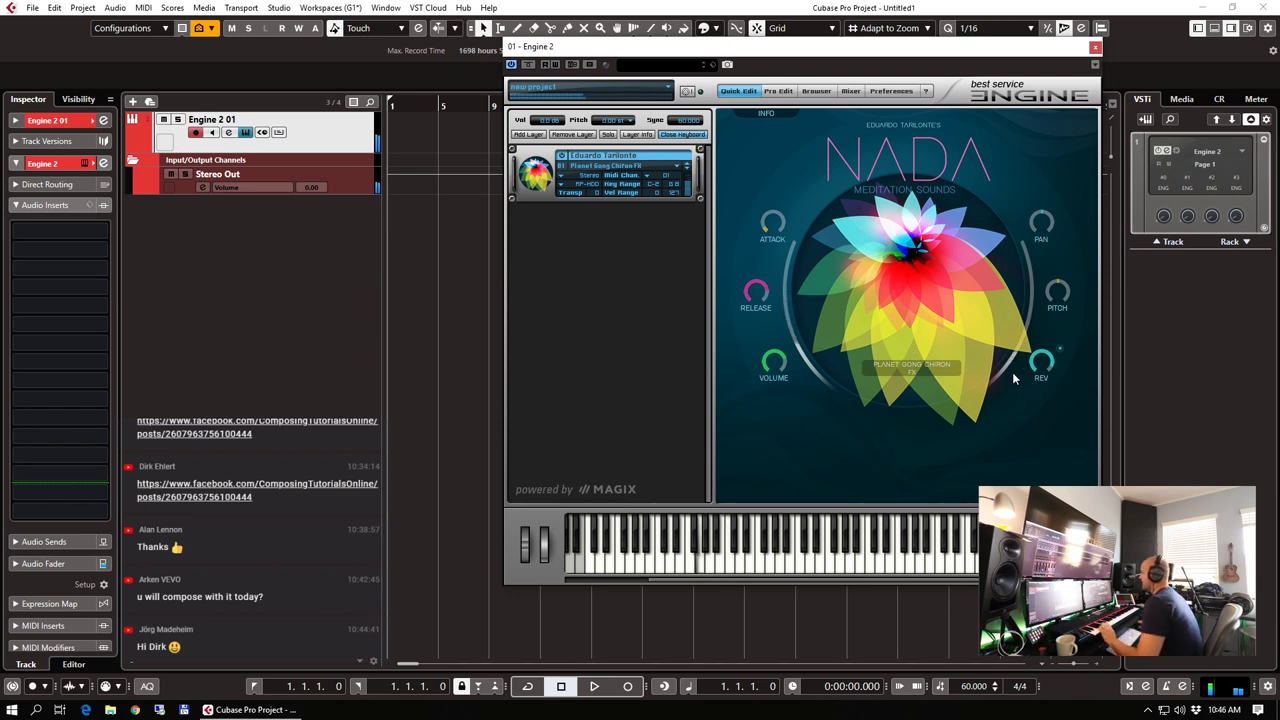
# Audition the Planet Gong Chiron Hard Mallet and Soft Mallet patches in the layer
pyautogui.click(687, 173)
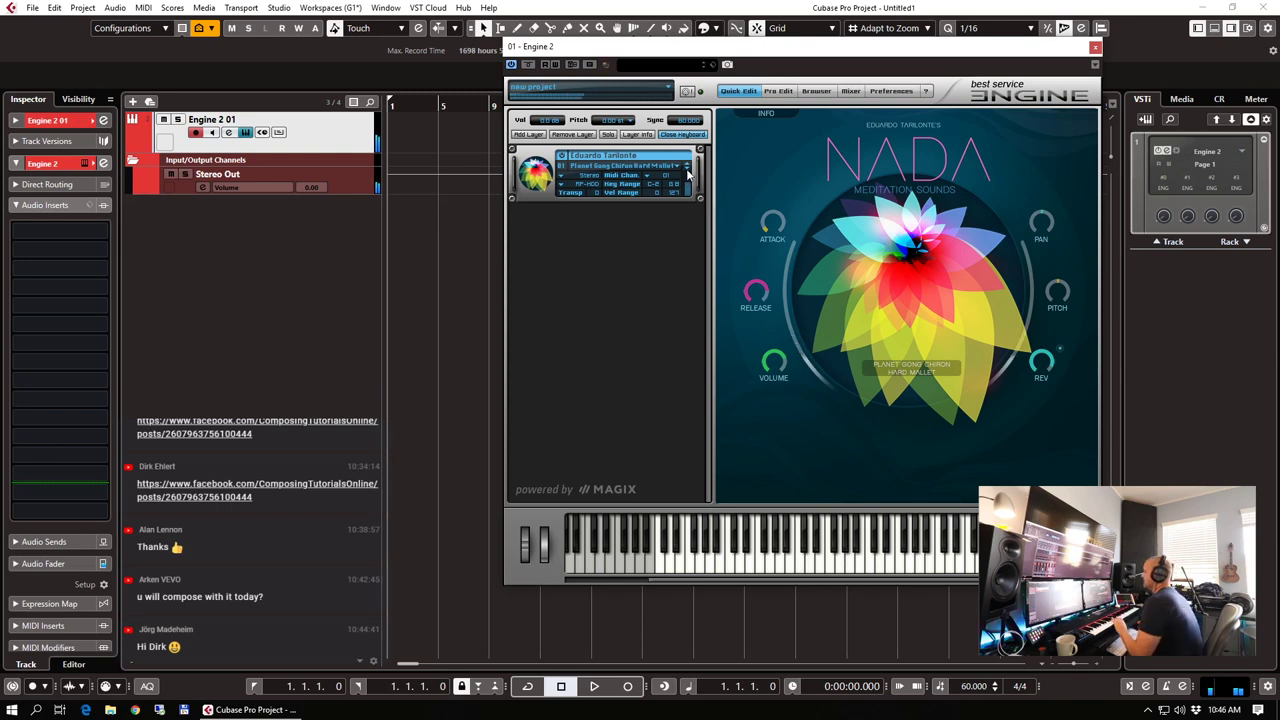
pyautogui.click(686, 169)
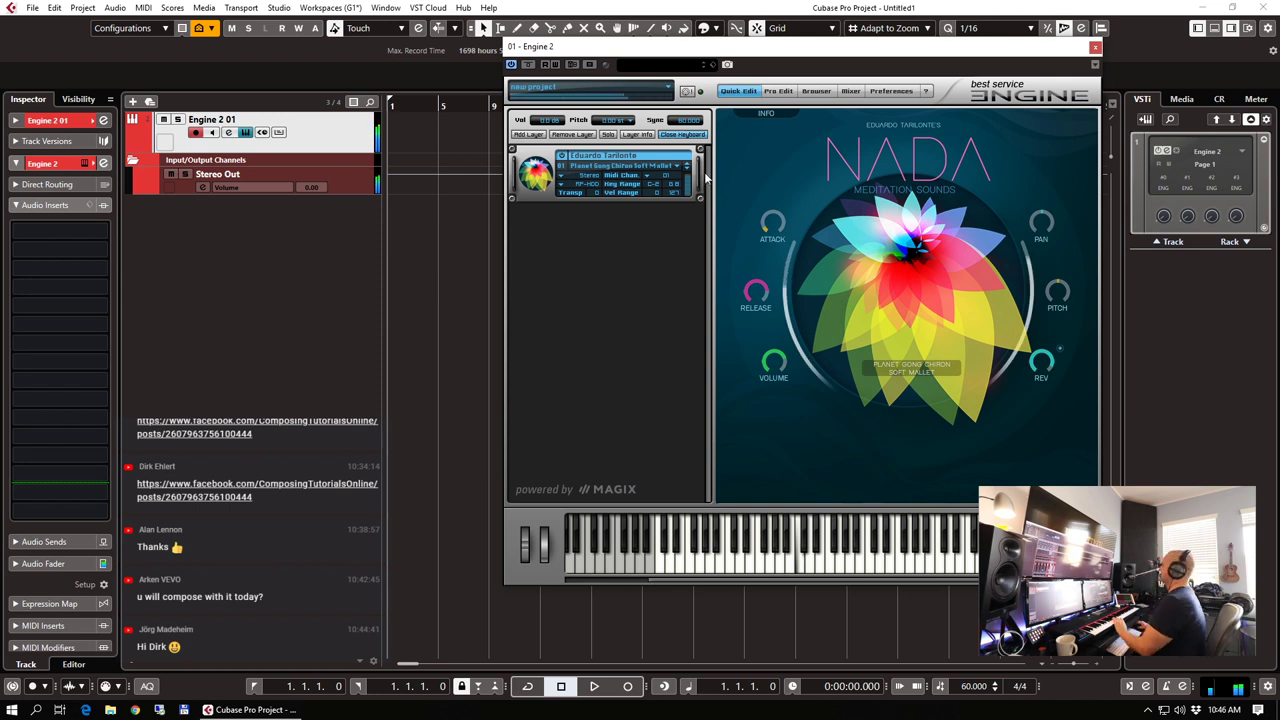
# Load Hand Sleigh Bell from NADA's unpitched percussion into the layer
pyautogui.click(636, 166)
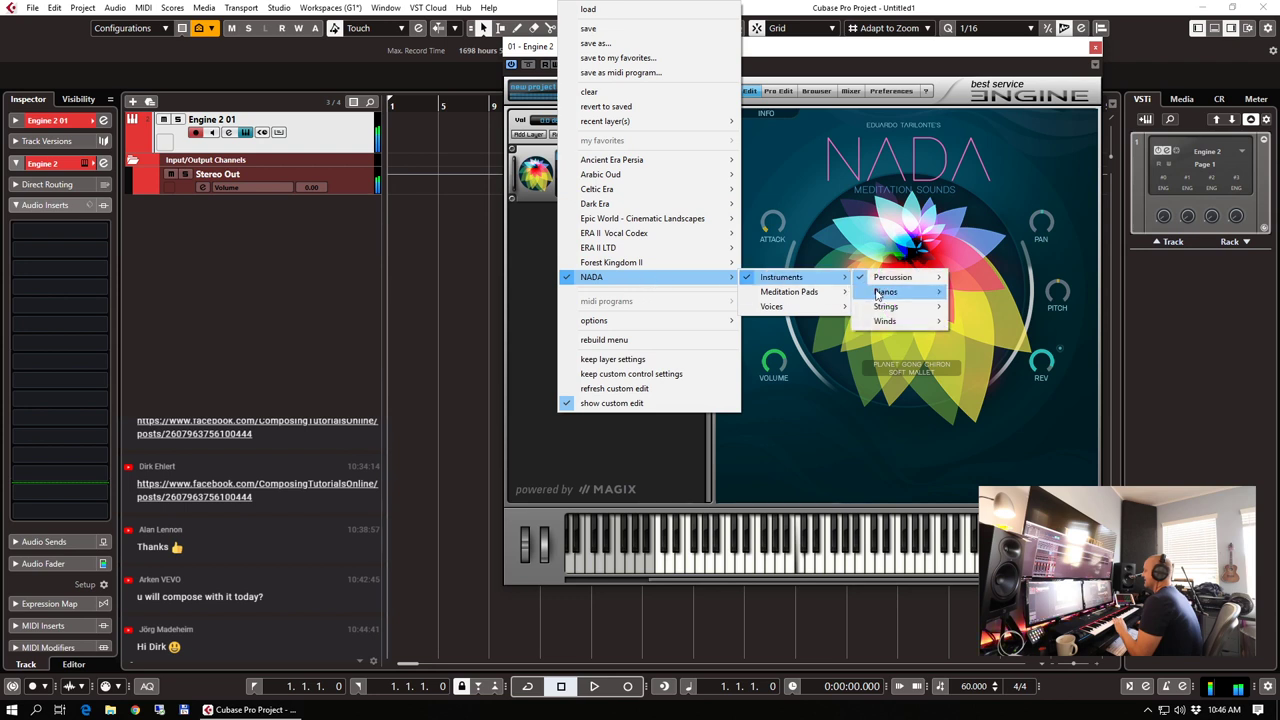
pyautogui.moveTo(932, 284)
pyautogui.moveTo(990, 292)
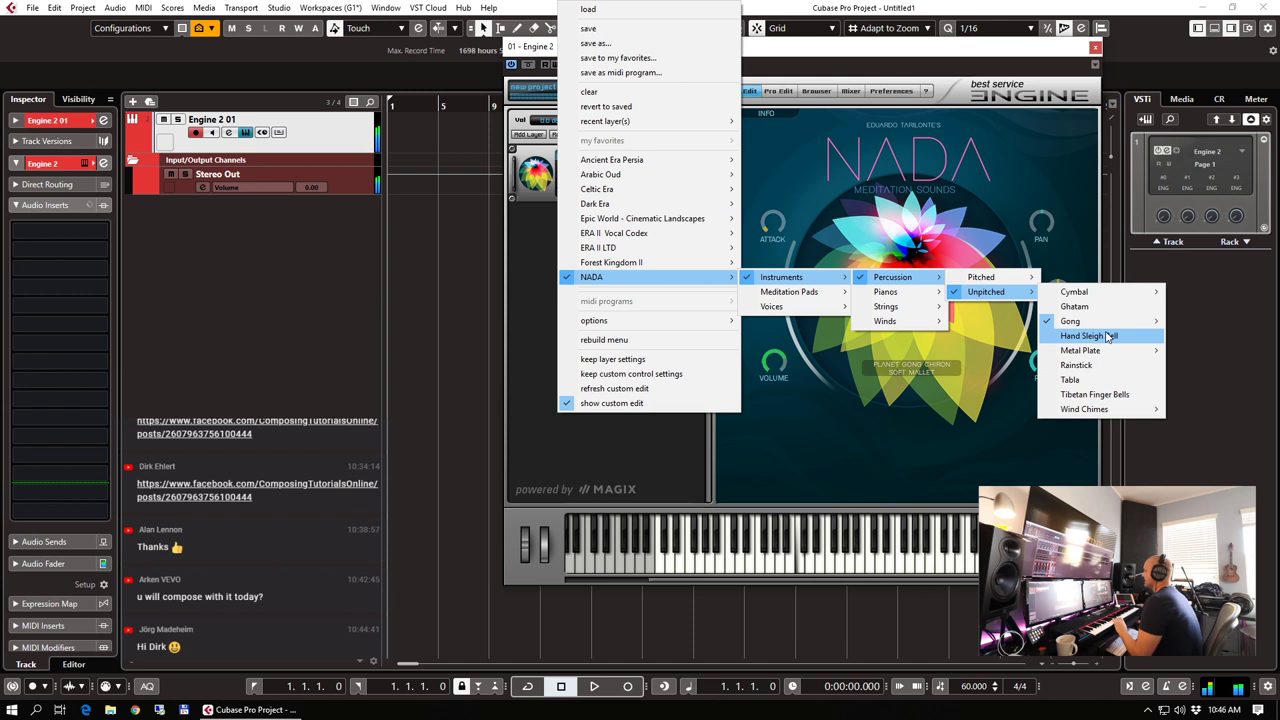
pyautogui.click(1085, 336)
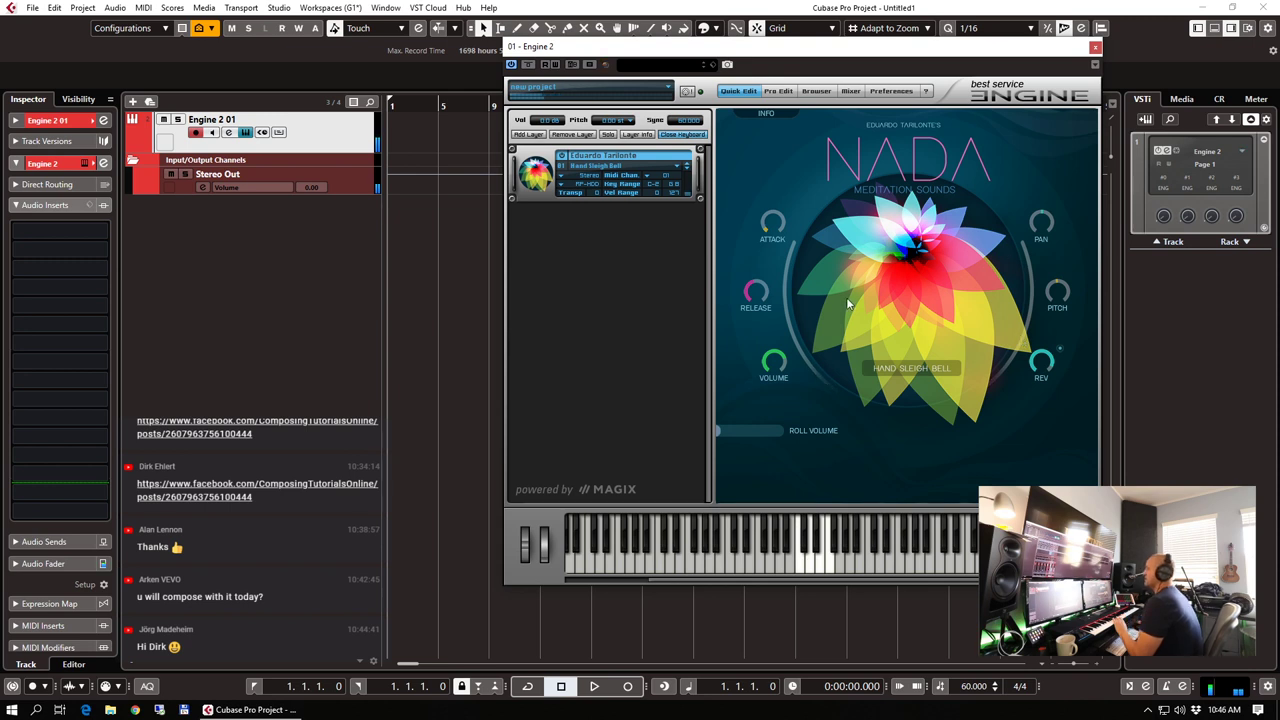
# Load Ghatam from NADA's unpitched percussion, read its info page and return to the main page
pyautogui.click(616, 166)
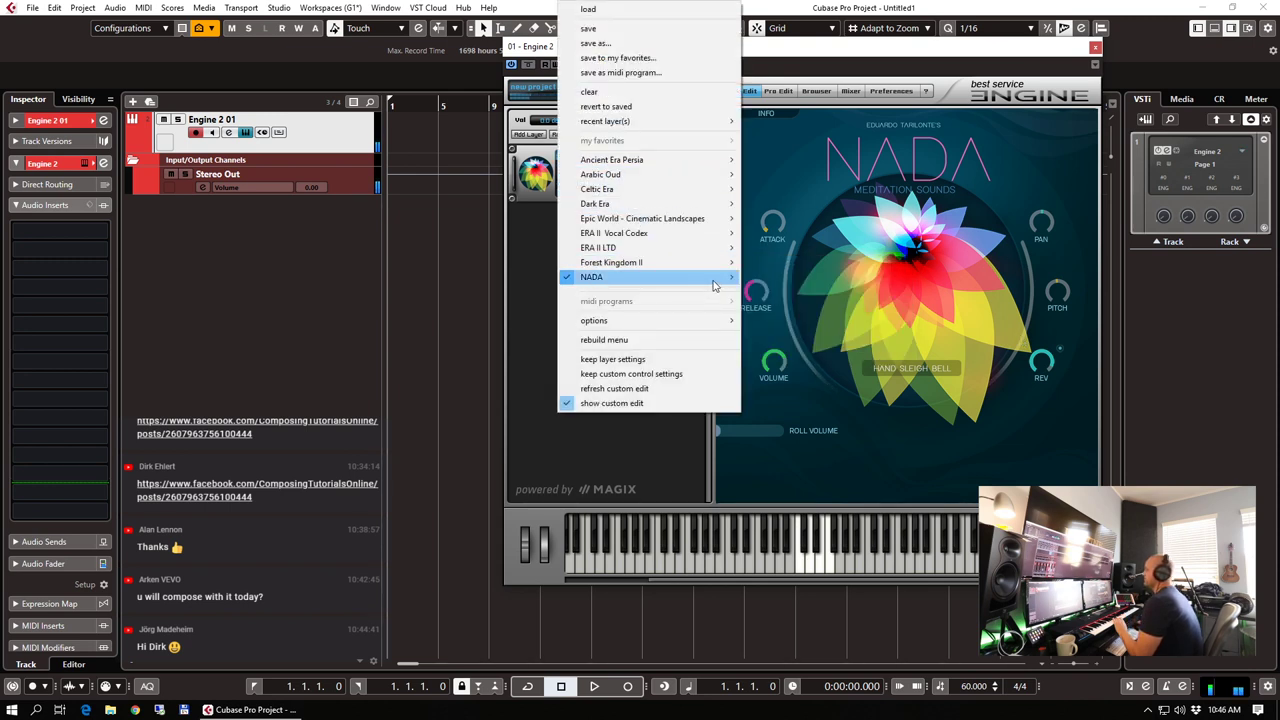
pyautogui.moveTo(712, 277)
pyautogui.moveTo(765, 280)
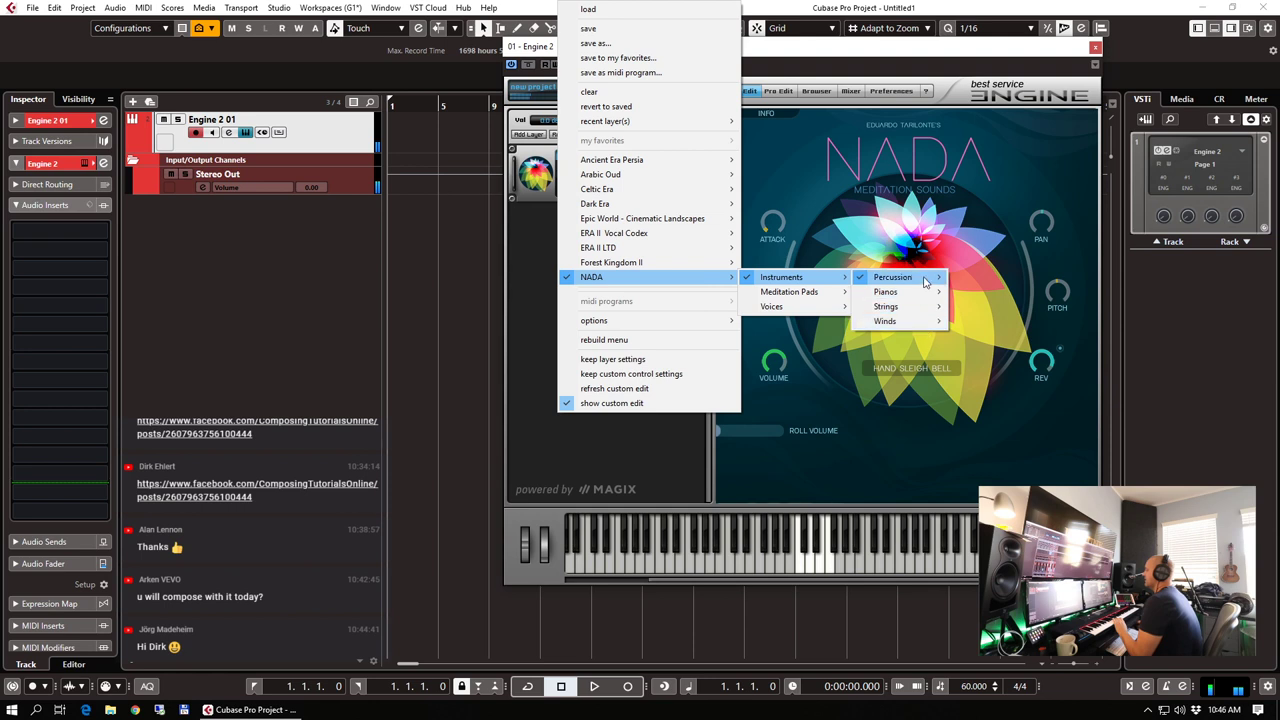
pyautogui.moveTo(933, 280)
pyautogui.moveTo(1000, 292)
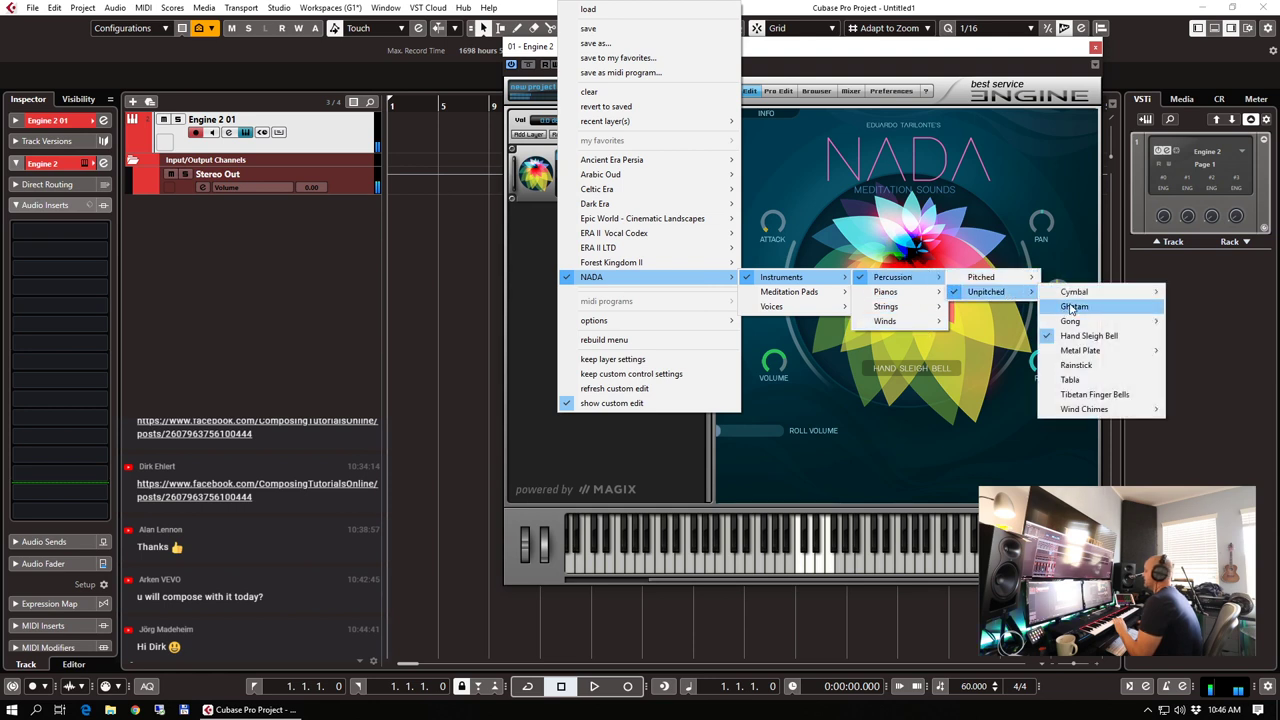
pyautogui.click(1072, 307)
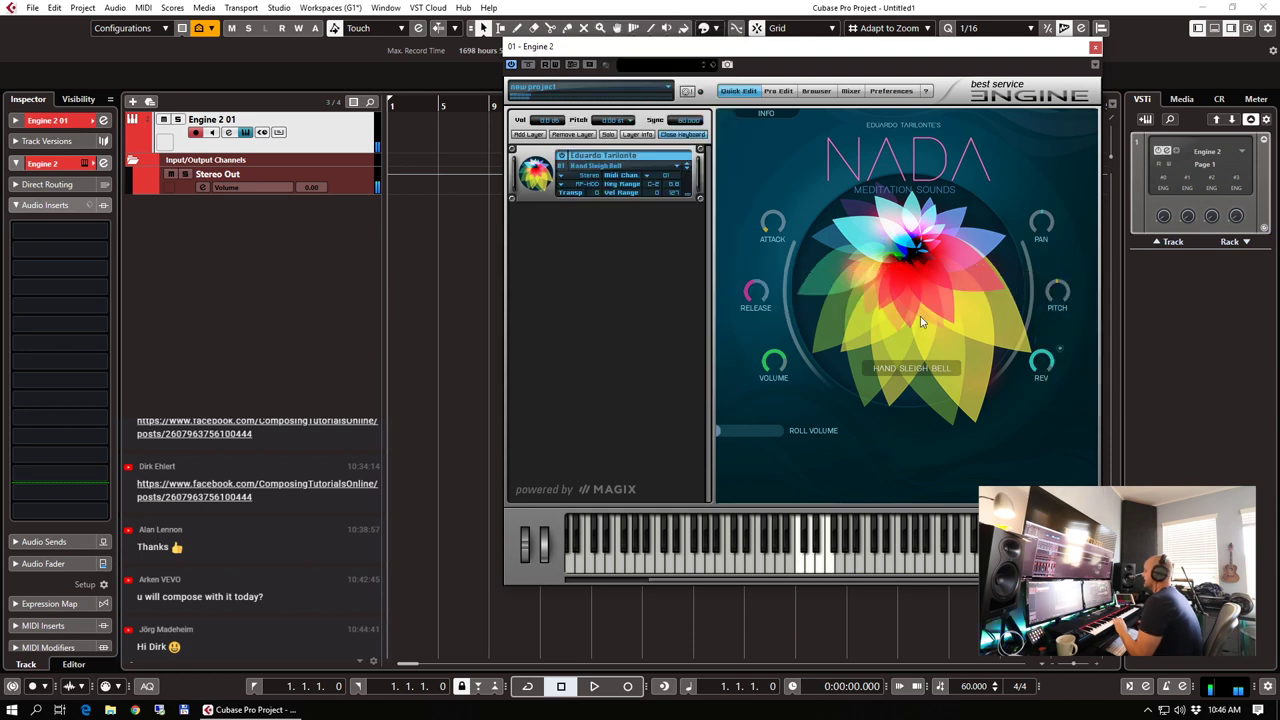
pyautogui.click(762, 113)
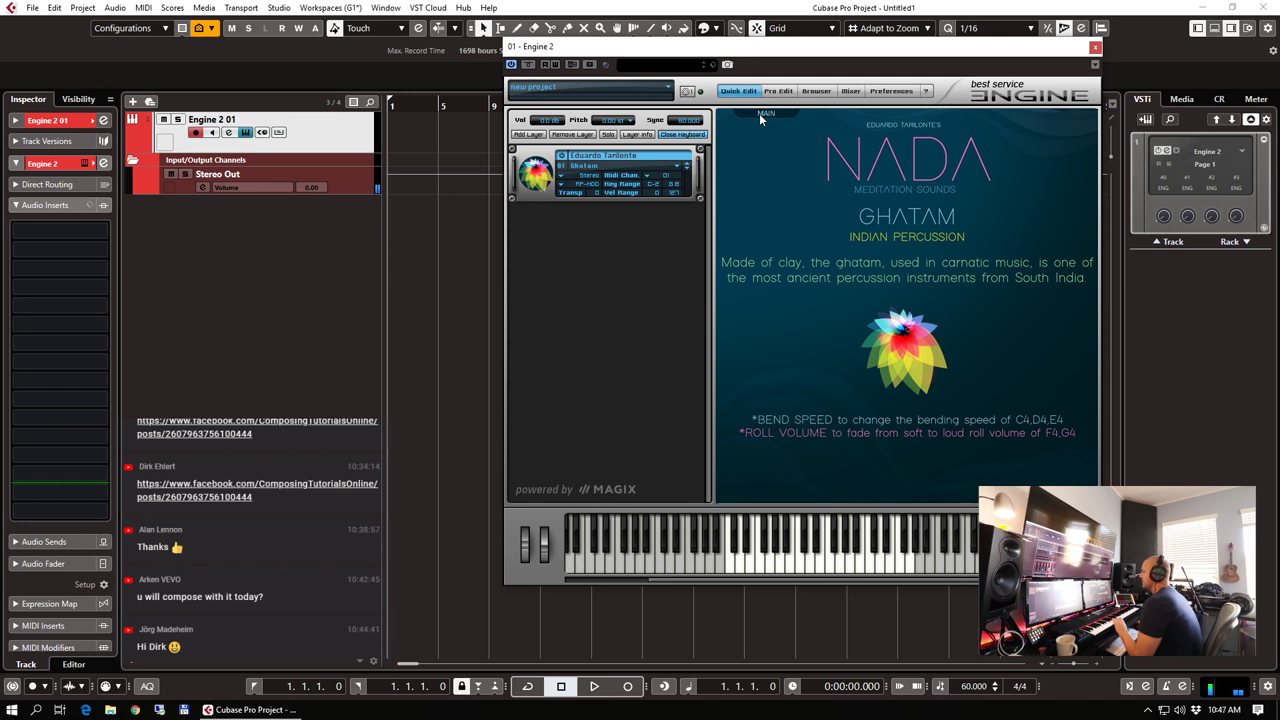
pyautogui.click(762, 113)
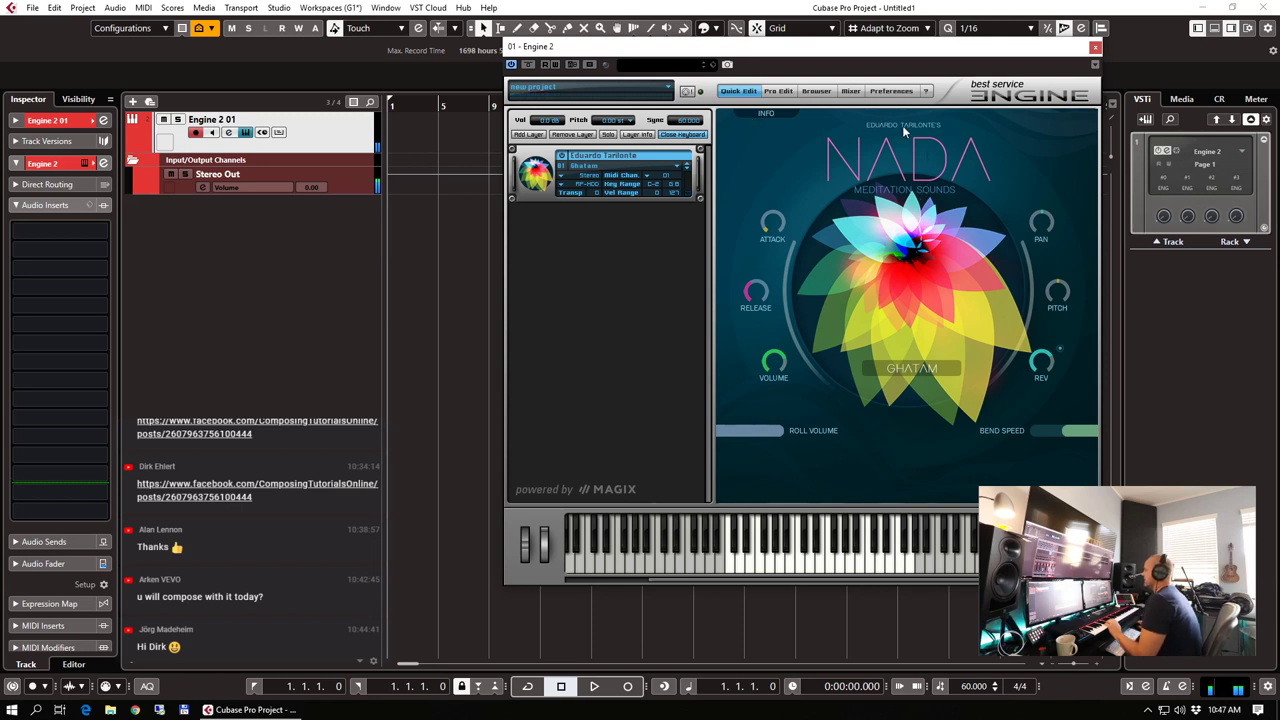
# Load Rainstick from NADA's unpitched percussion into the layer
pyautogui.click(590, 172)
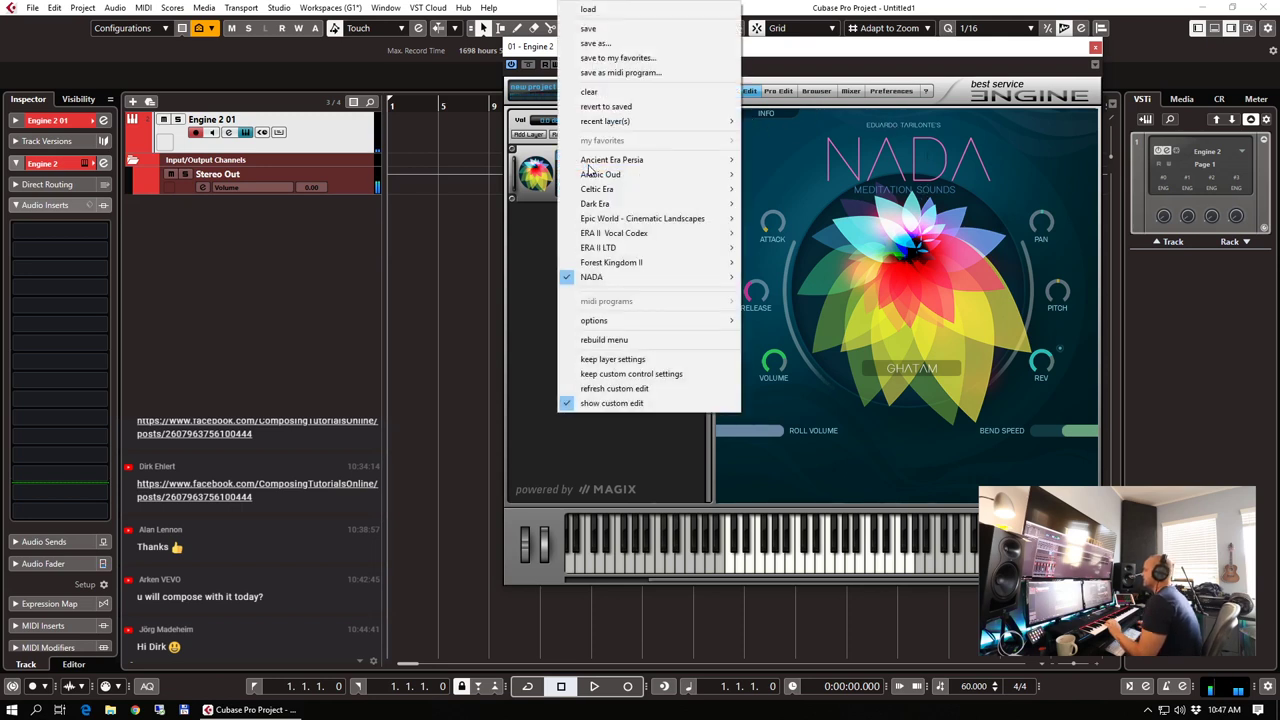
pyautogui.moveTo(700, 277)
pyautogui.moveTo(813, 277)
pyautogui.moveTo(890, 277)
pyautogui.moveTo(1020, 293)
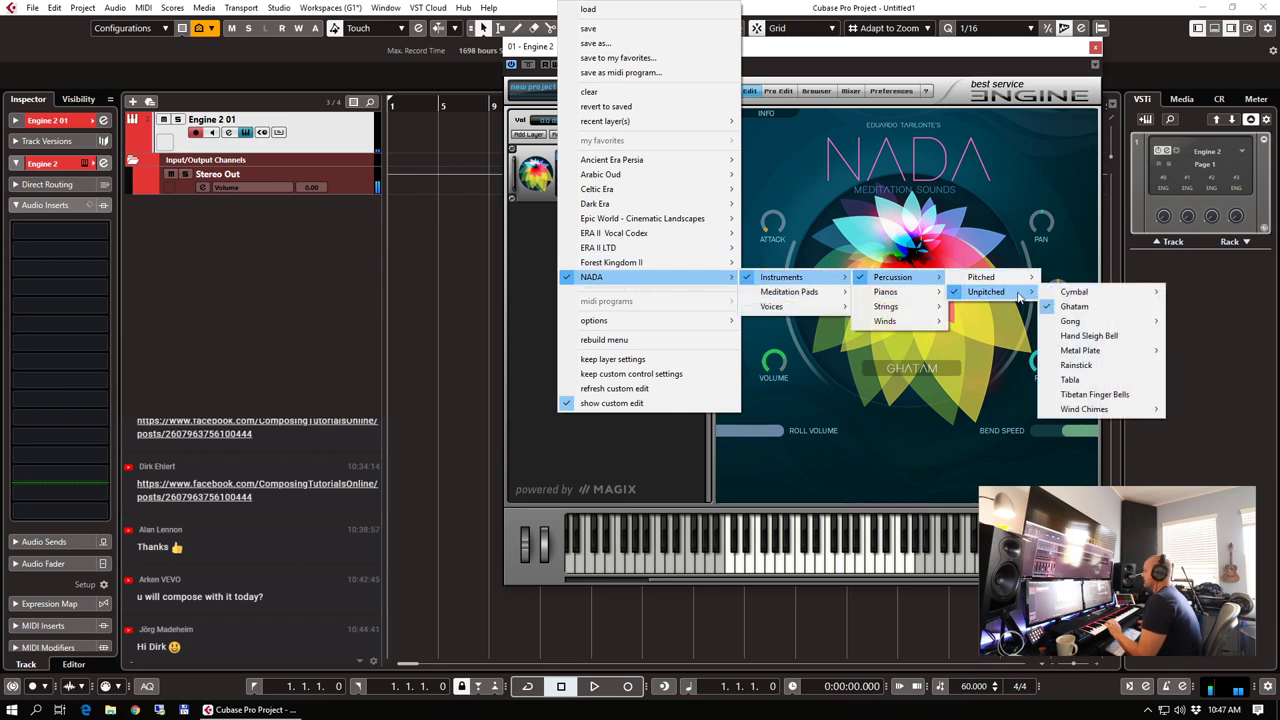
pyautogui.click(1076, 365)
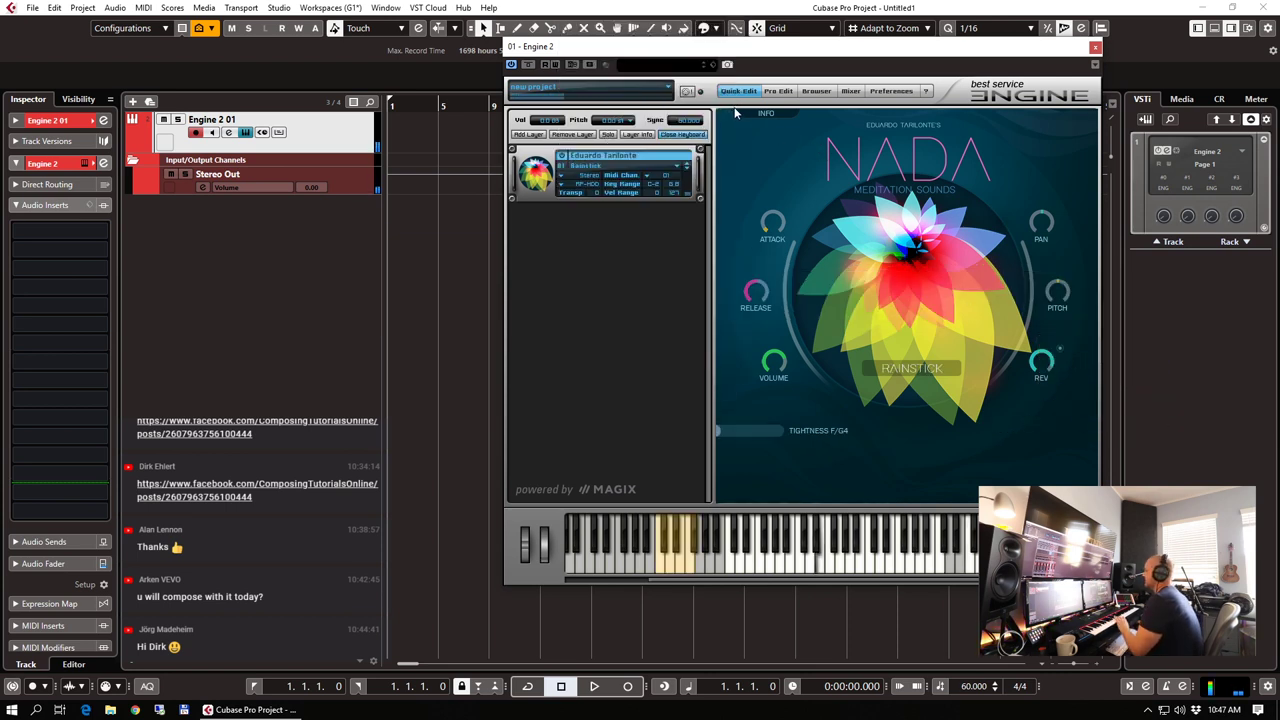
# Load Wind Chimes 1 Curtain 1 from the wind chimes in NADA's unpitched percussion
pyautogui.click(592, 167)
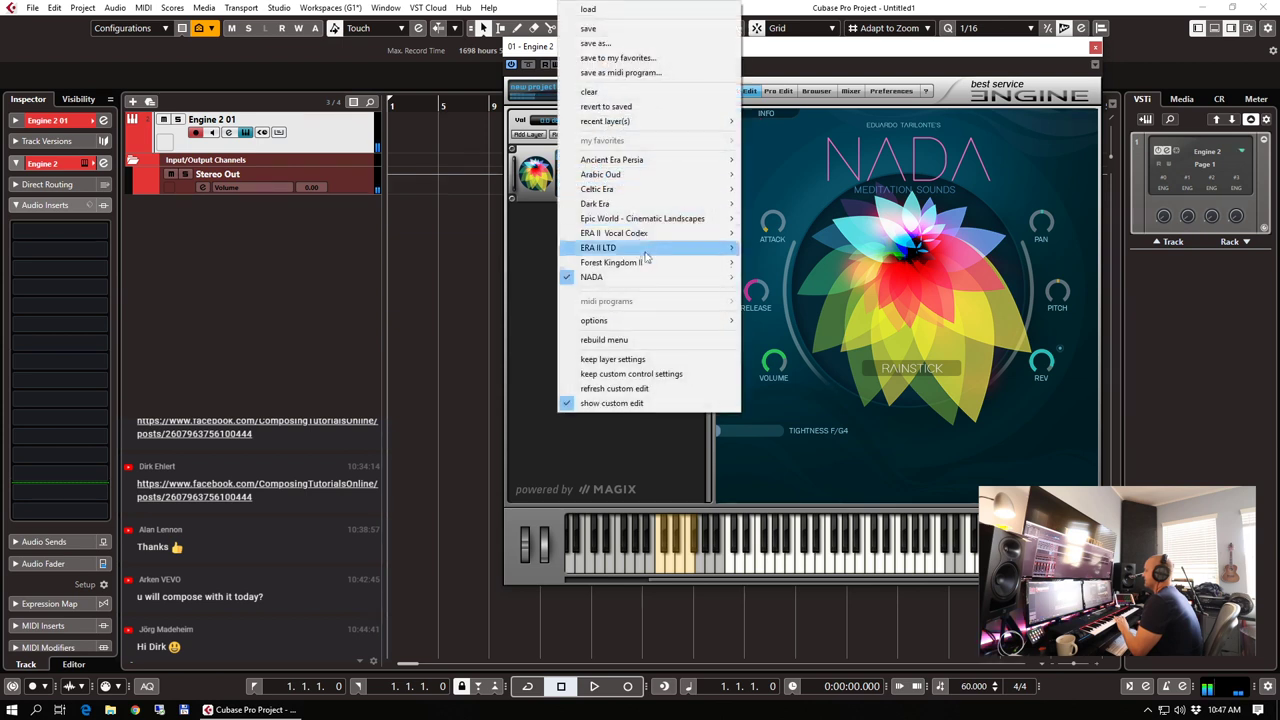
pyautogui.moveTo(698, 284)
pyautogui.moveTo(762, 285)
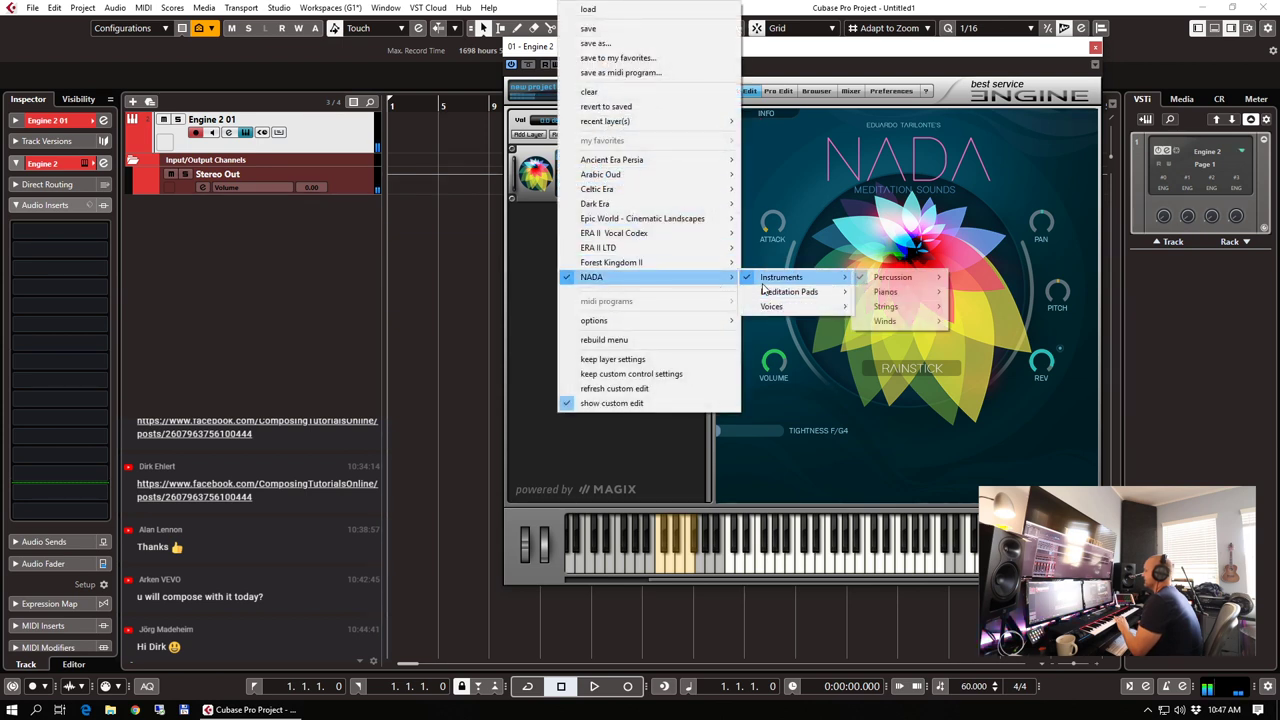
pyautogui.moveTo(890, 285)
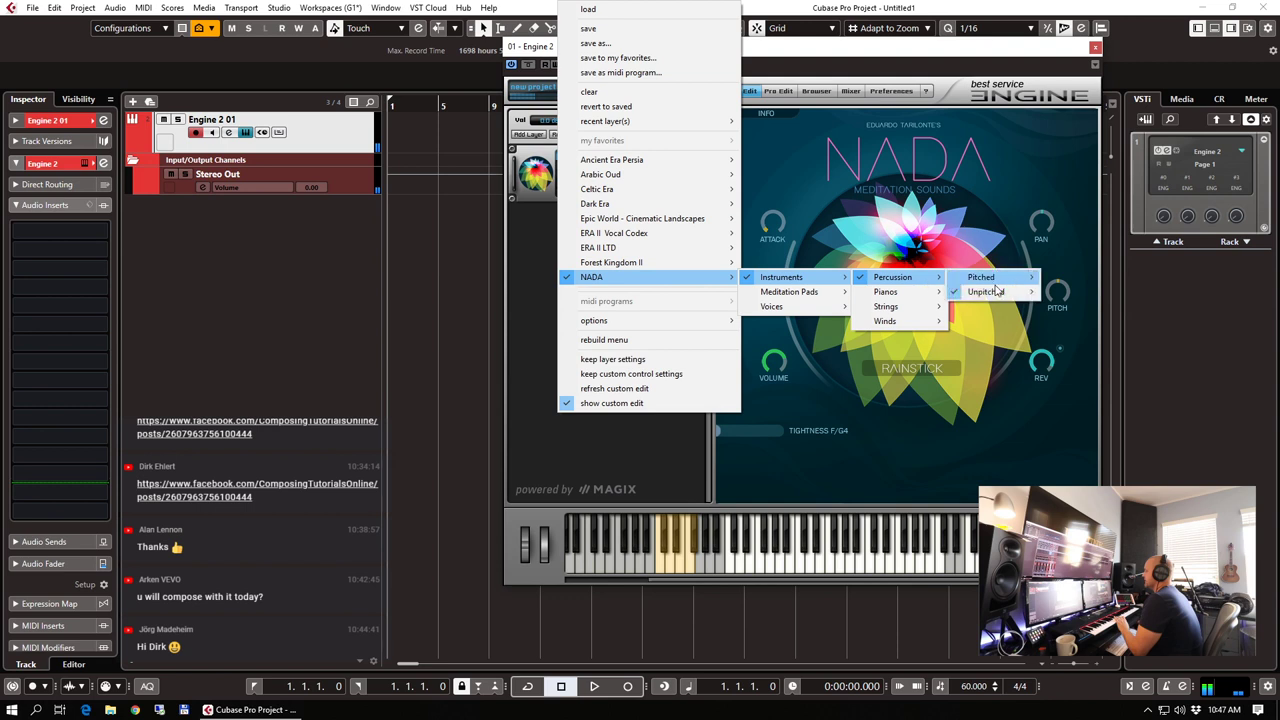
pyautogui.moveTo(1005, 292)
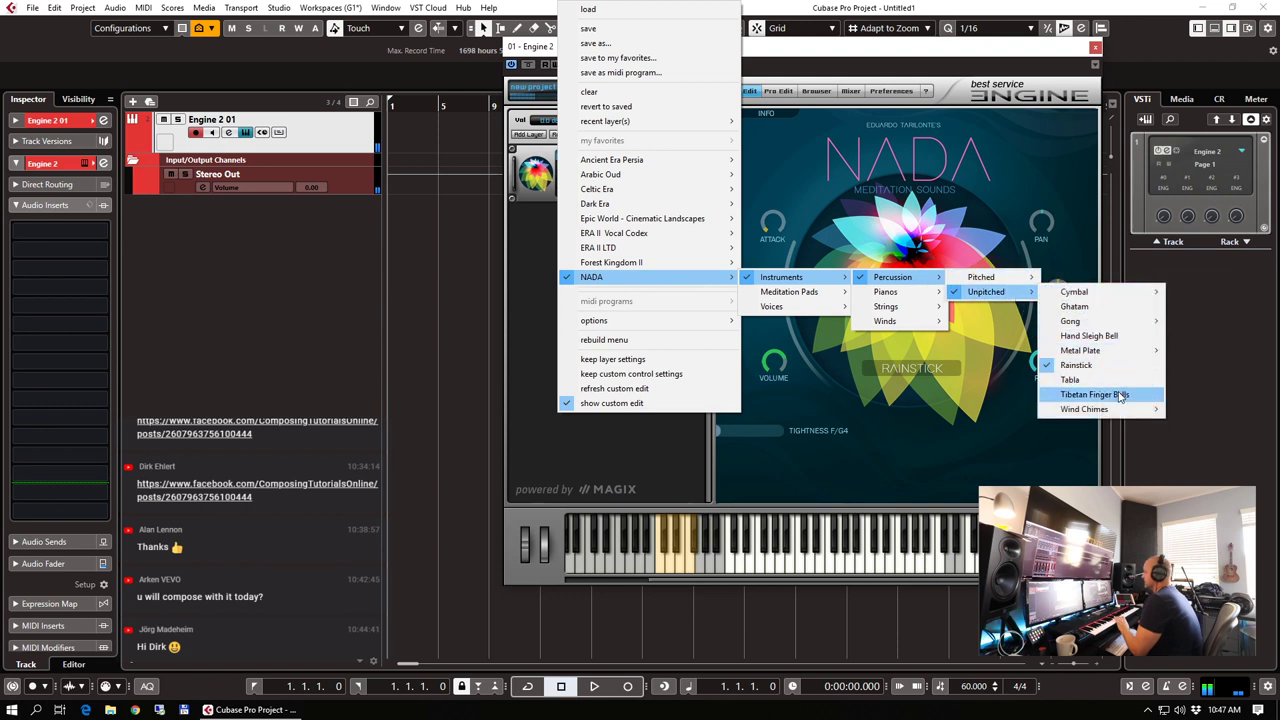
pyautogui.moveTo(1118, 414)
pyautogui.moveTo(1195, 414)
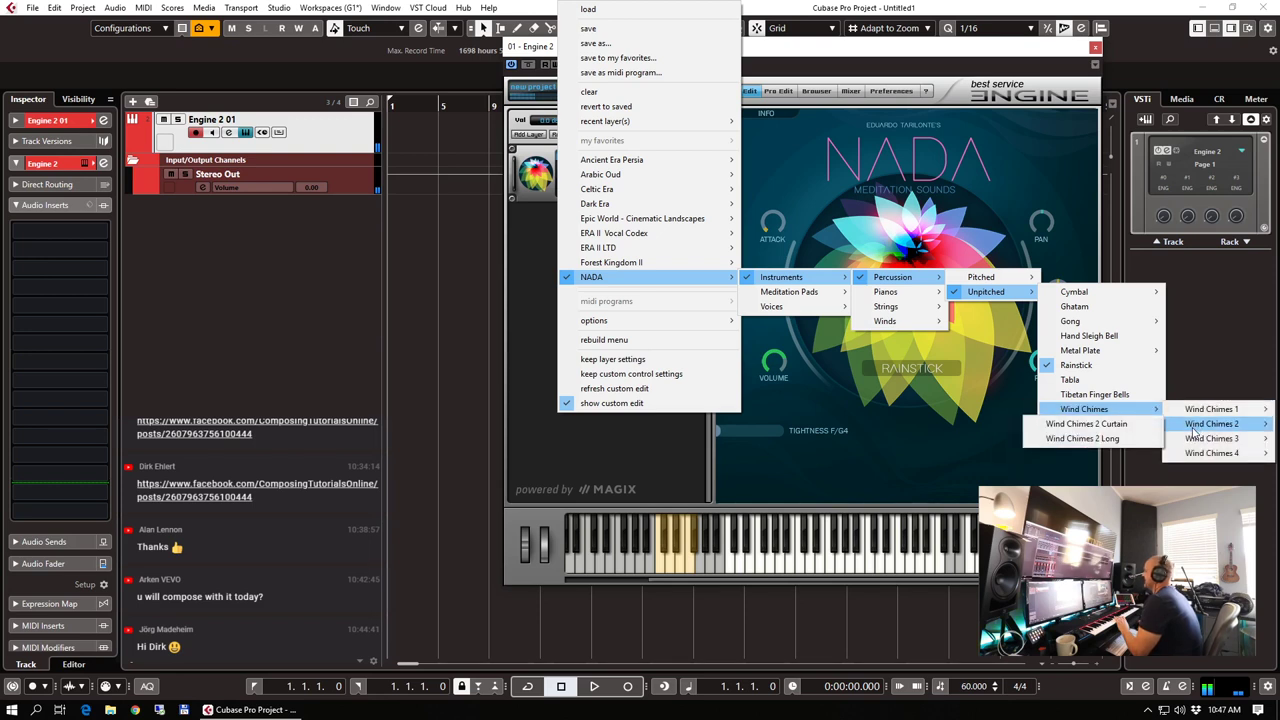
pyautogui.moveTo(1190, 440)
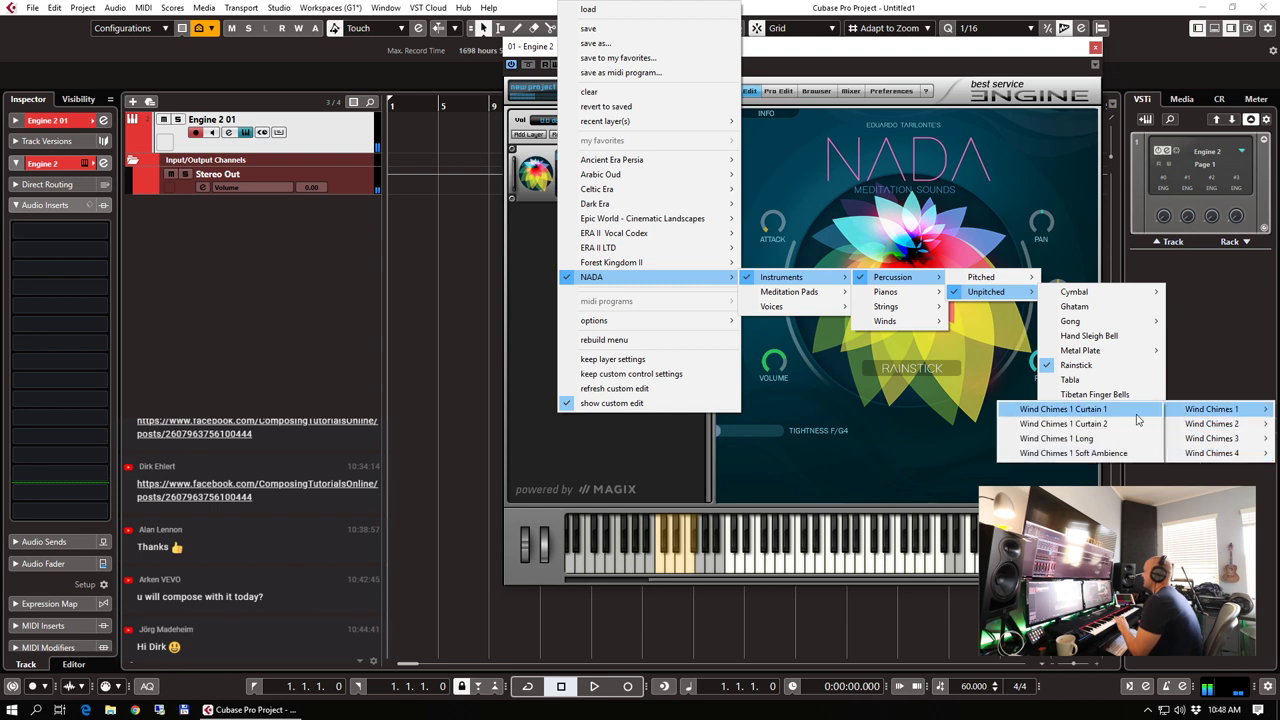
pyautogui.click(1140, 414)
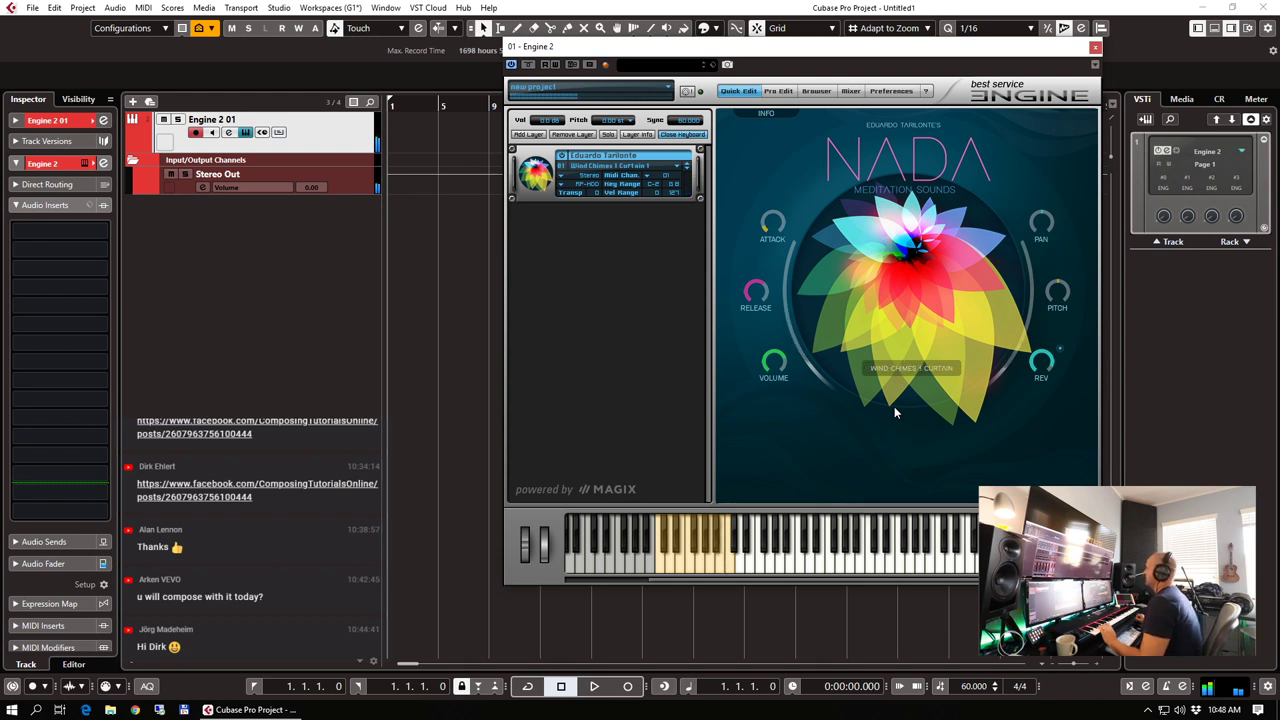
# Load Wind Chimes 4 Long from the wind chimes in NADA's unpitched percussion
pyautogui.click(590, 87)
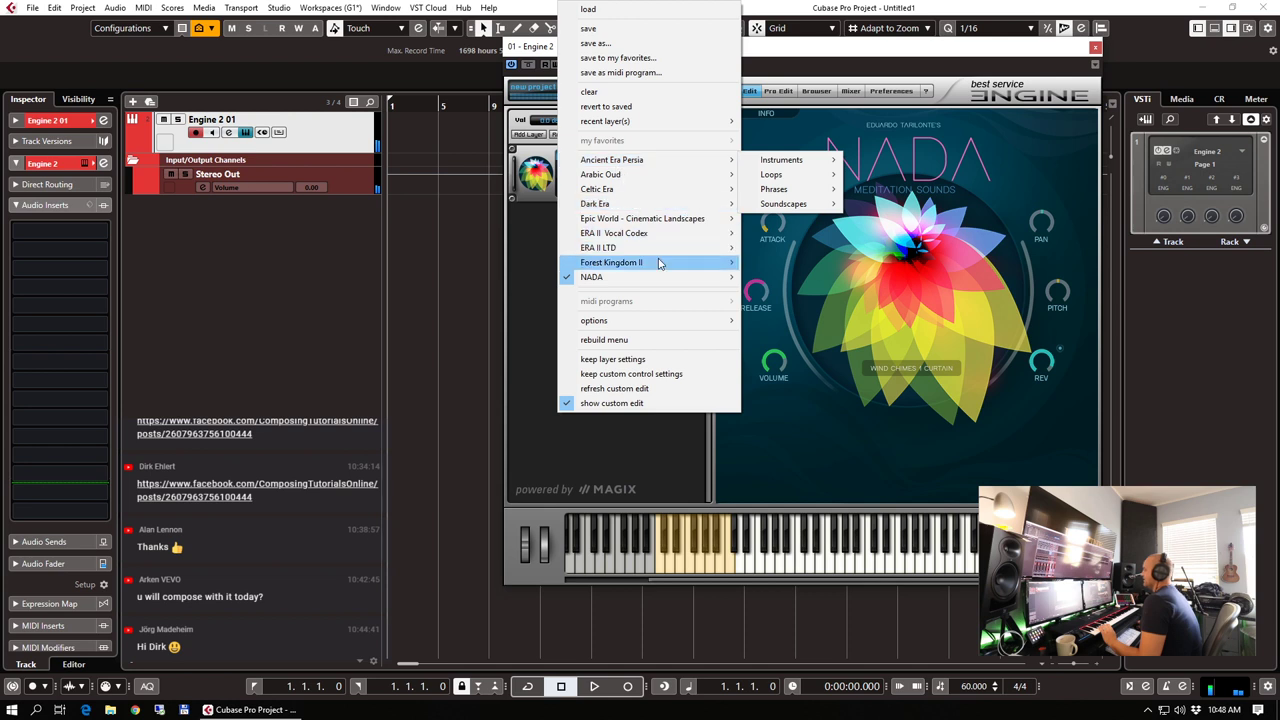
pyautogui.moveTo(652, 277)
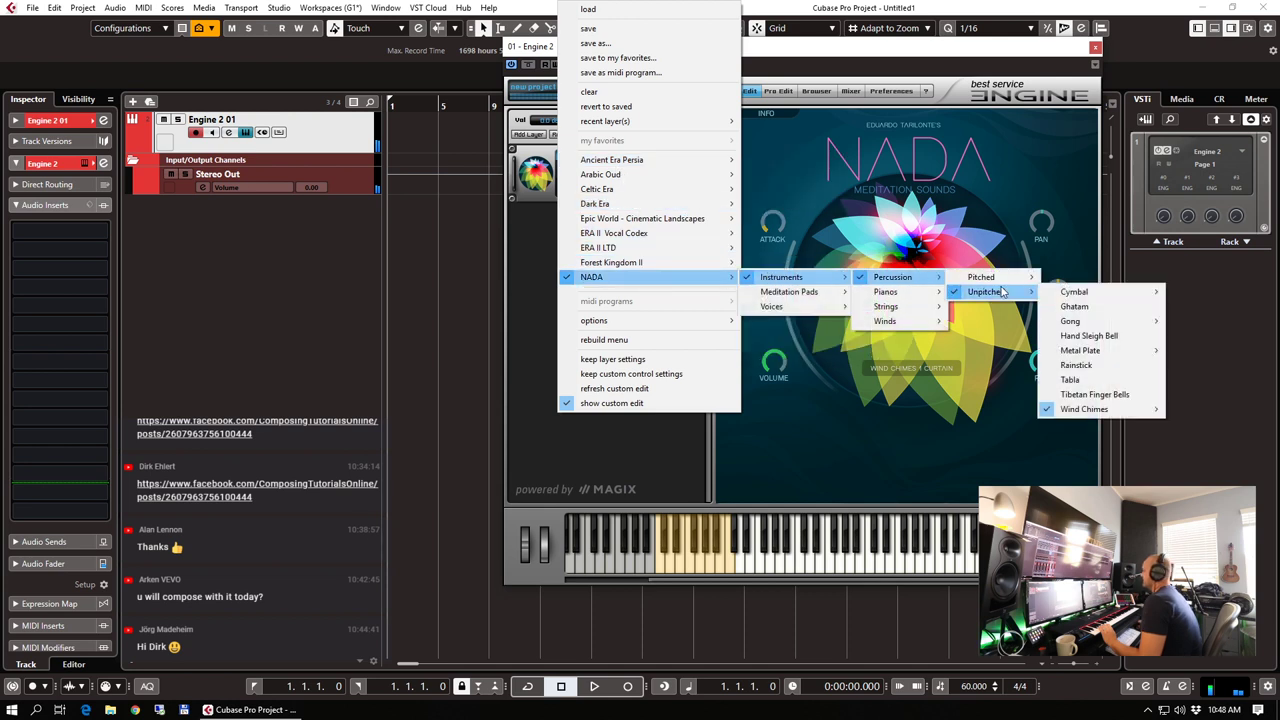
pyautogui.moveTo(1100, 409)
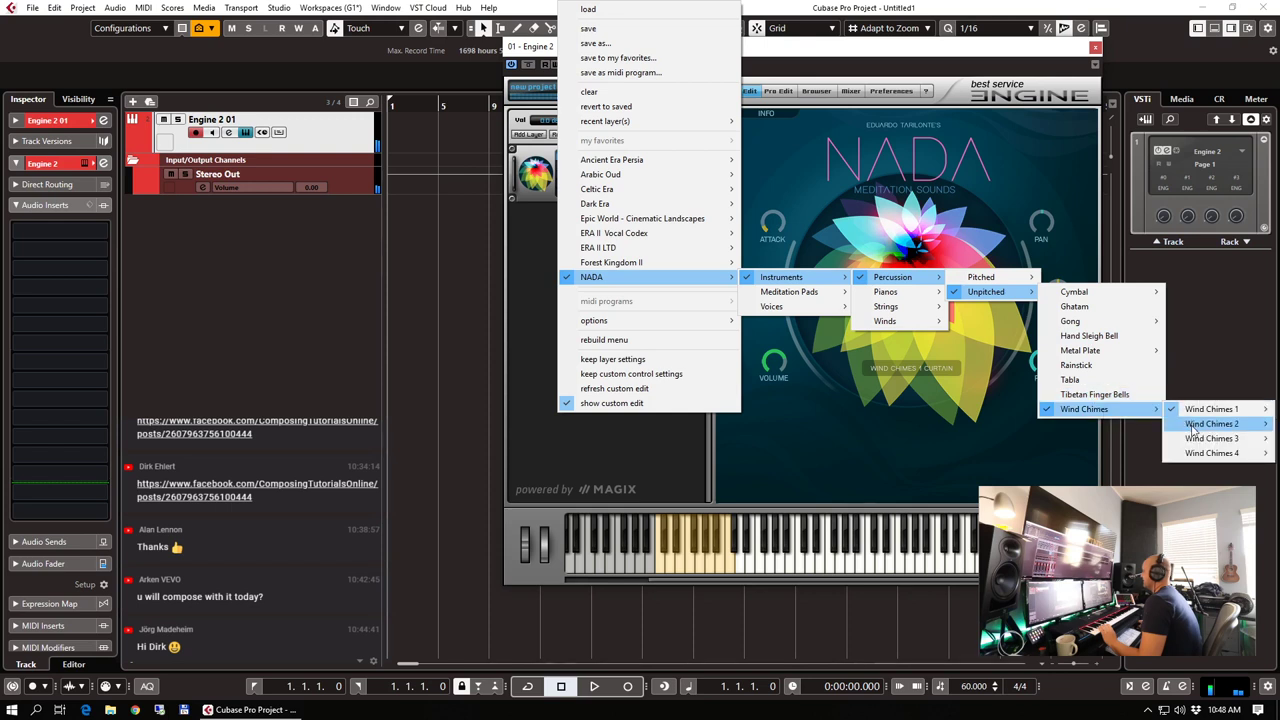
pyautogui.click(1098, 456)
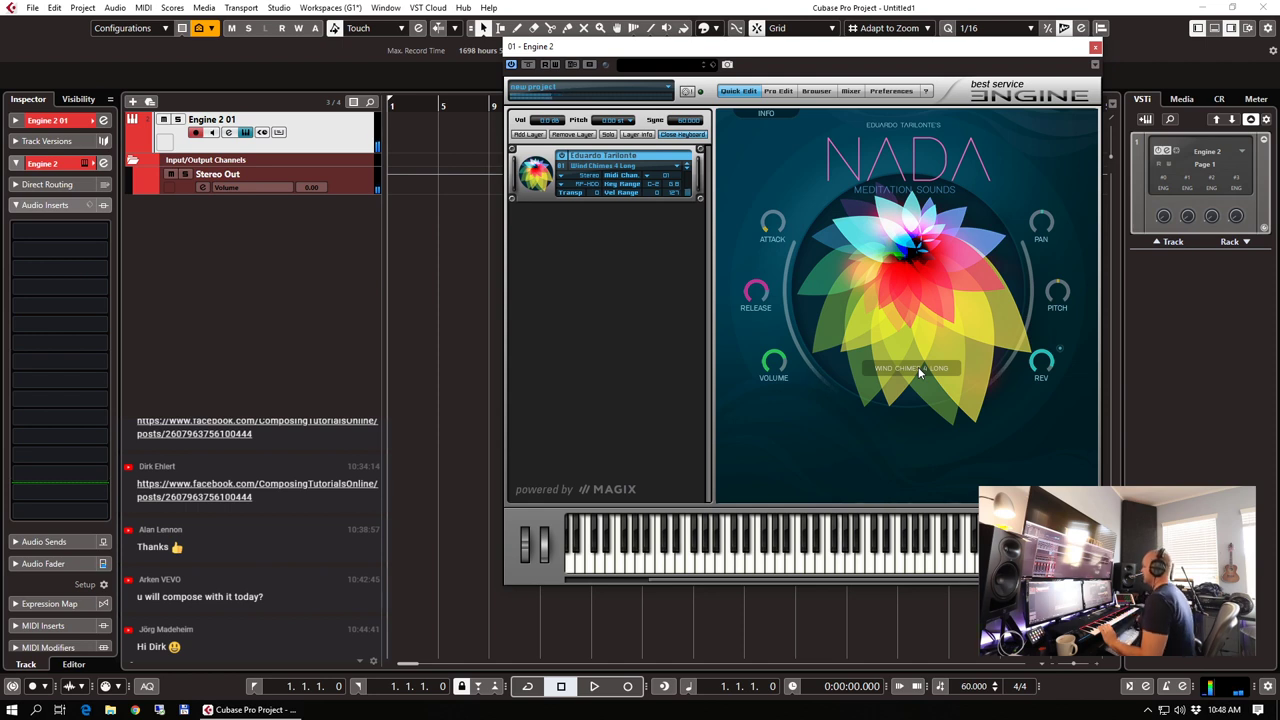
# Load Eastern Harps from NADA's string instruments into the layer
pyautogui.click(602, 171)
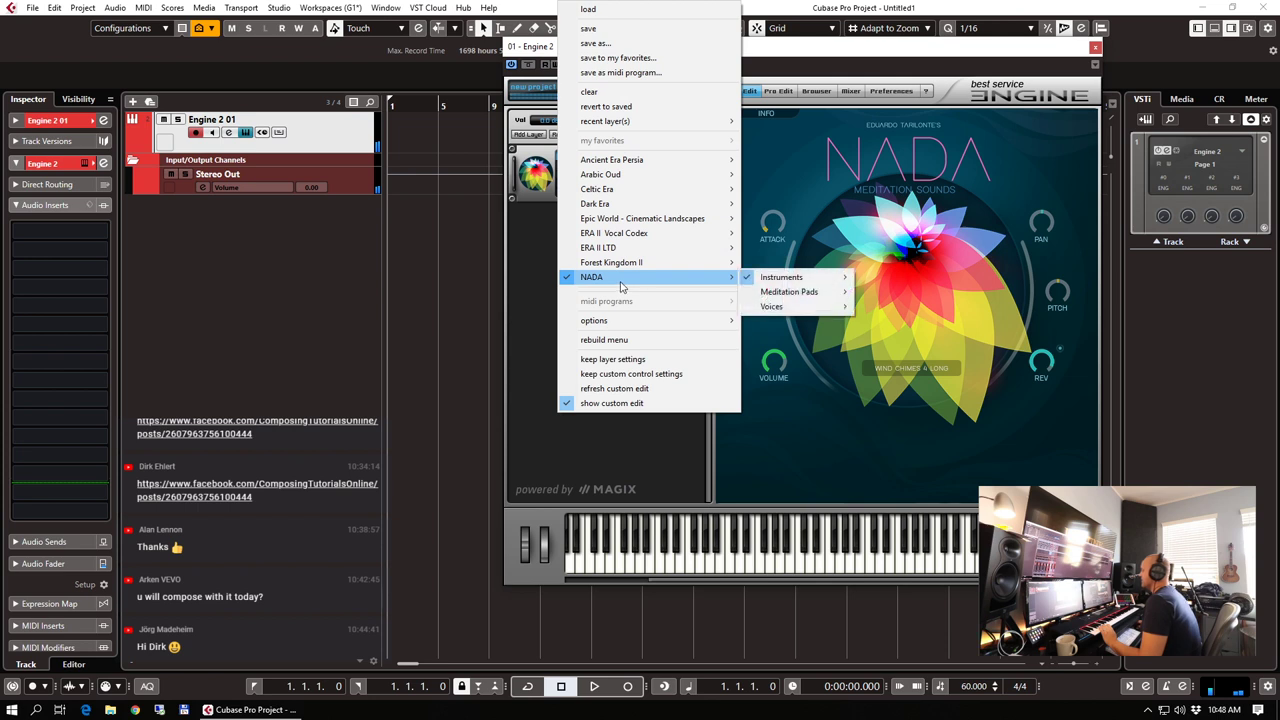
pyautogui.moveTo(771, 285)
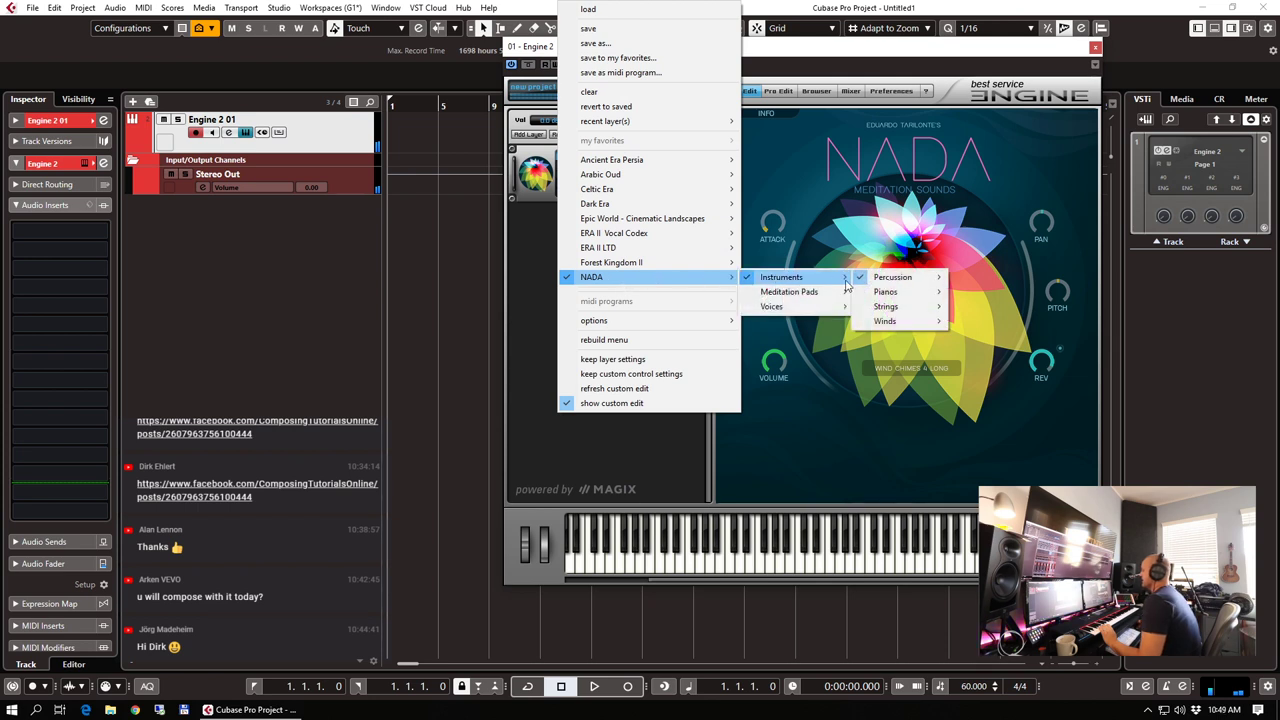
pyautogui.moveTo(908, 307)
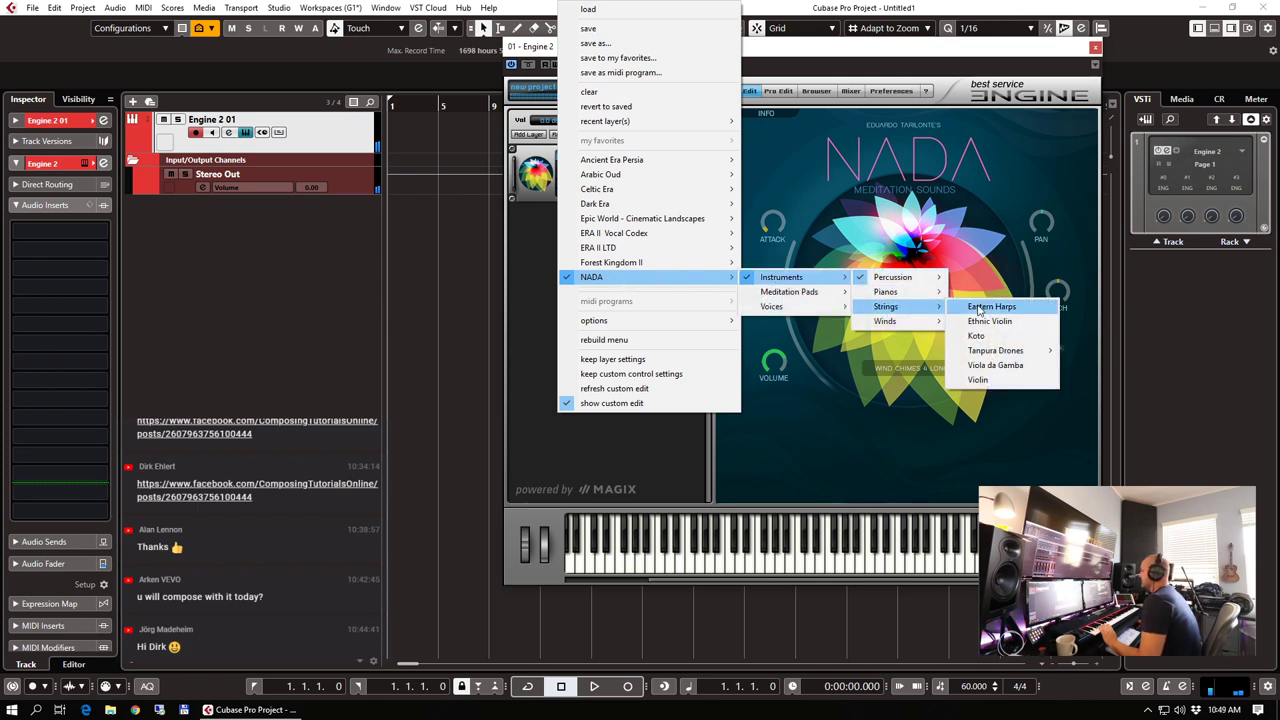
pyautogui.click(978, 310)
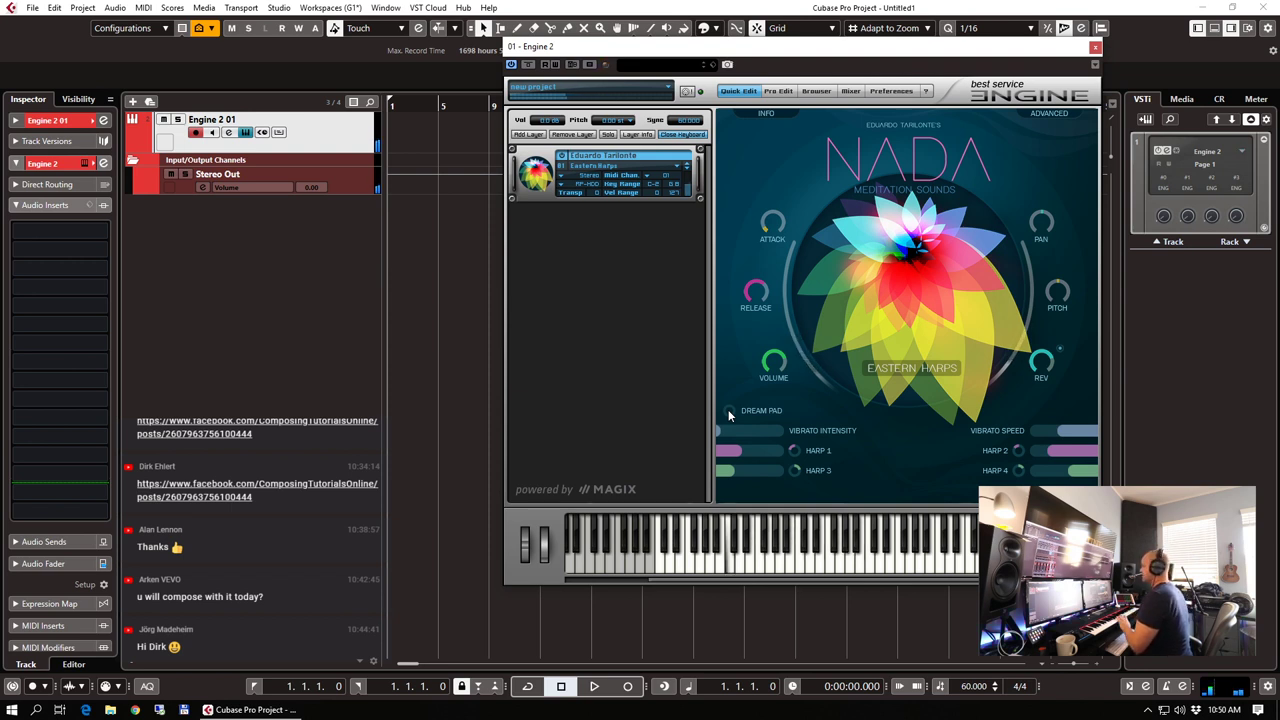
# Load Ethnic Violin from NADA's string instruments into the layer
pyautogui.click(687, 168)
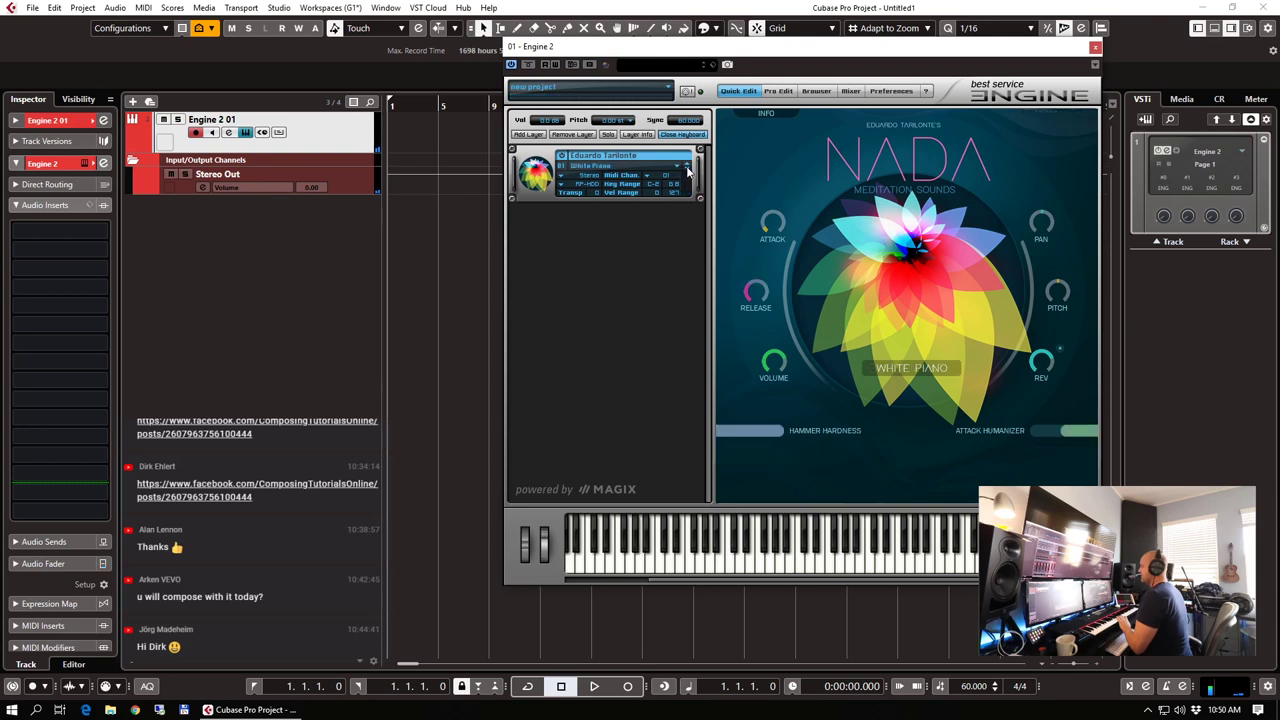
pyautogui.click(647, 168)
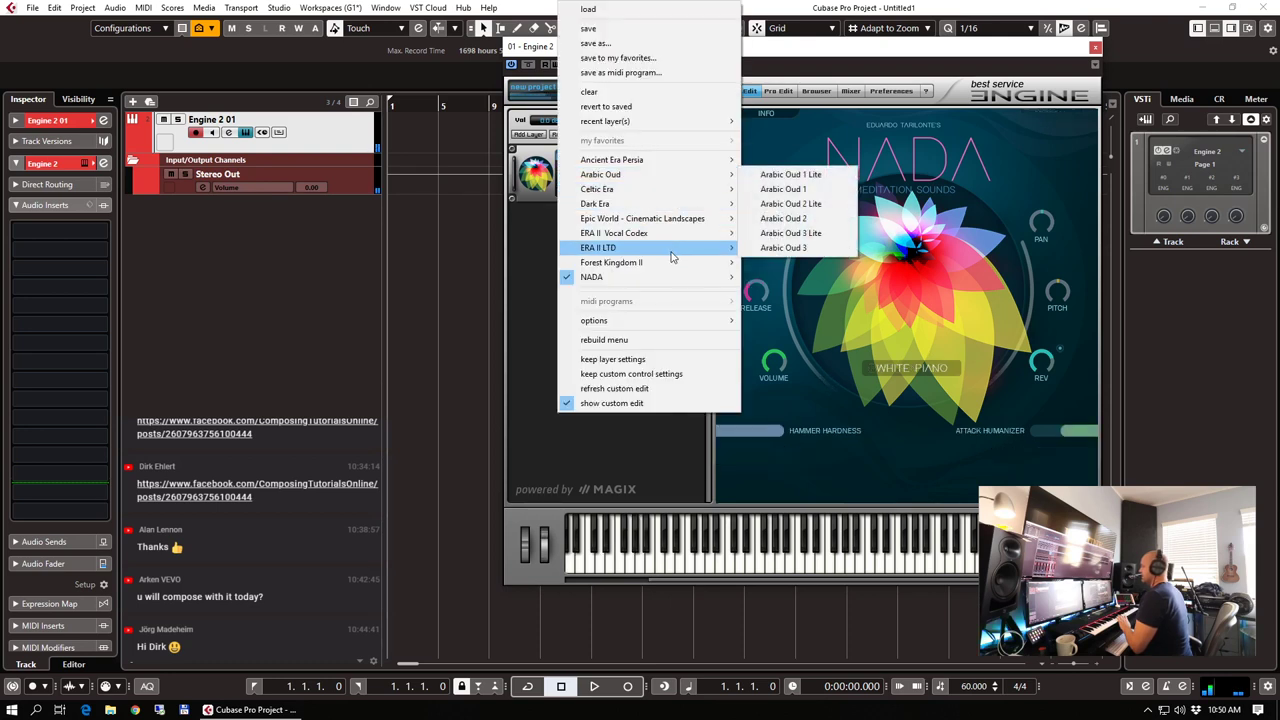
pyautogui.moveTo(680, 277)
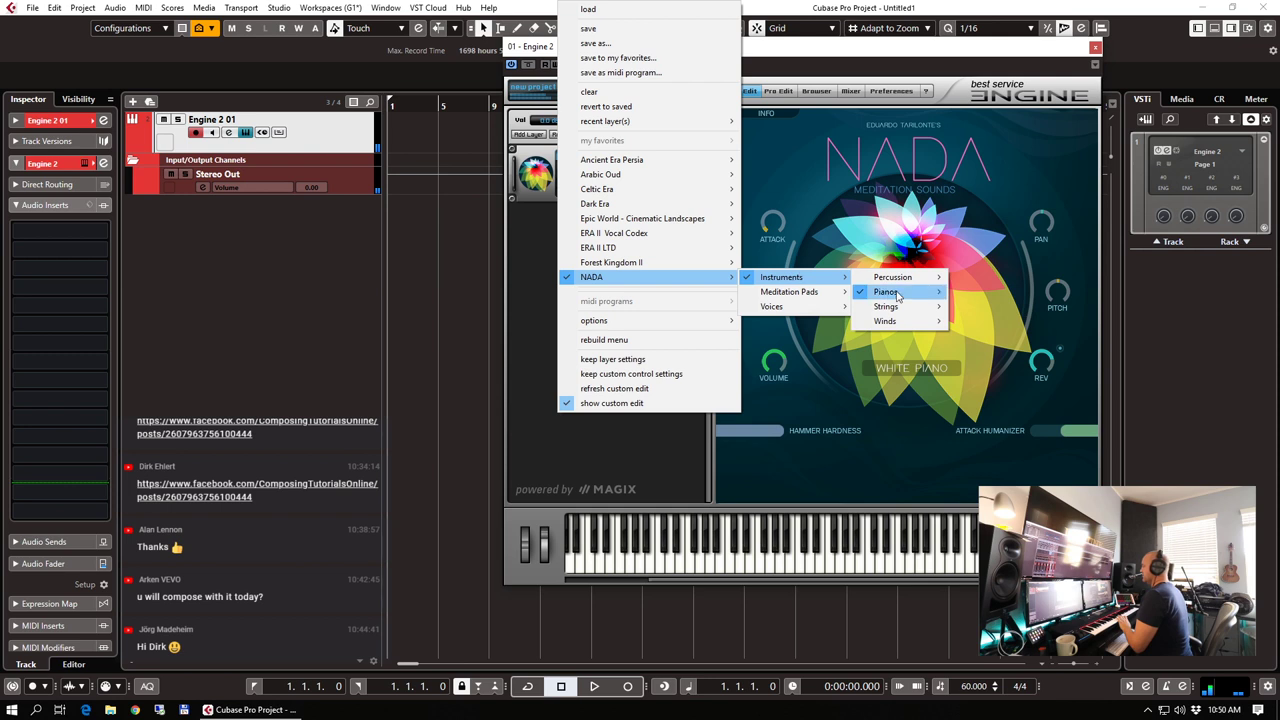
pyautogui.moveTo(905, 306)
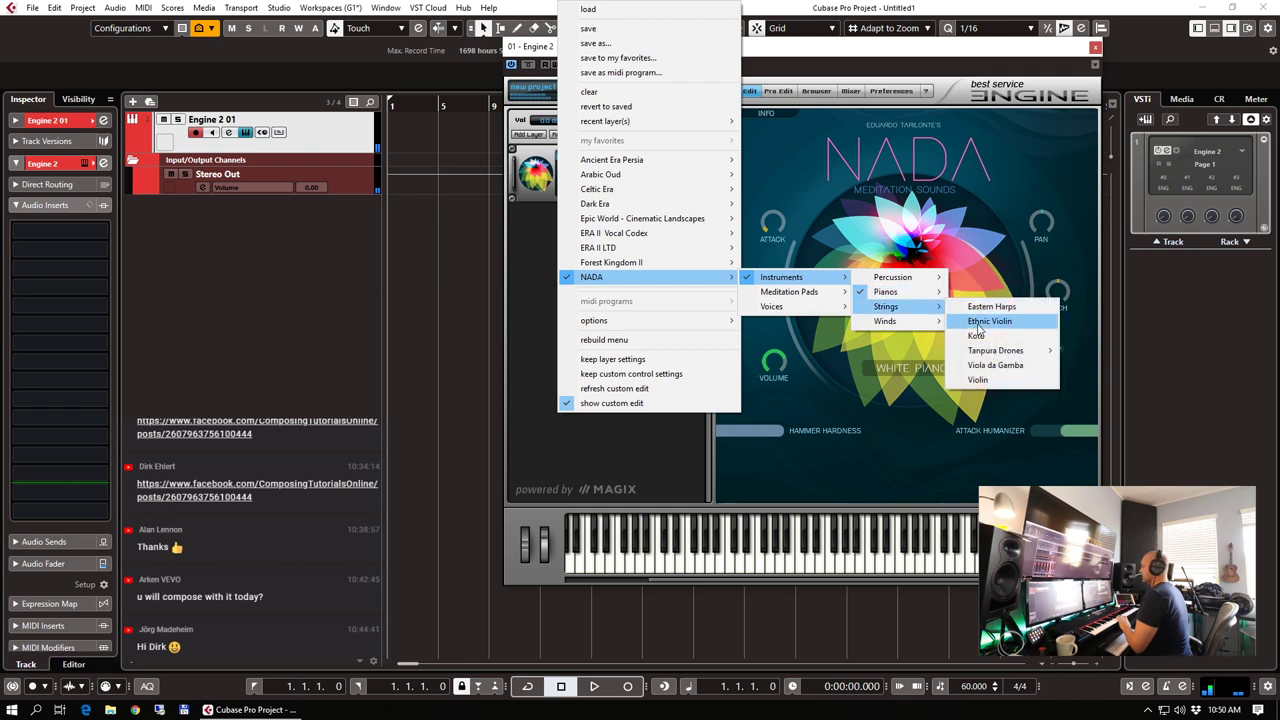
pyautogui.click(974, 322)
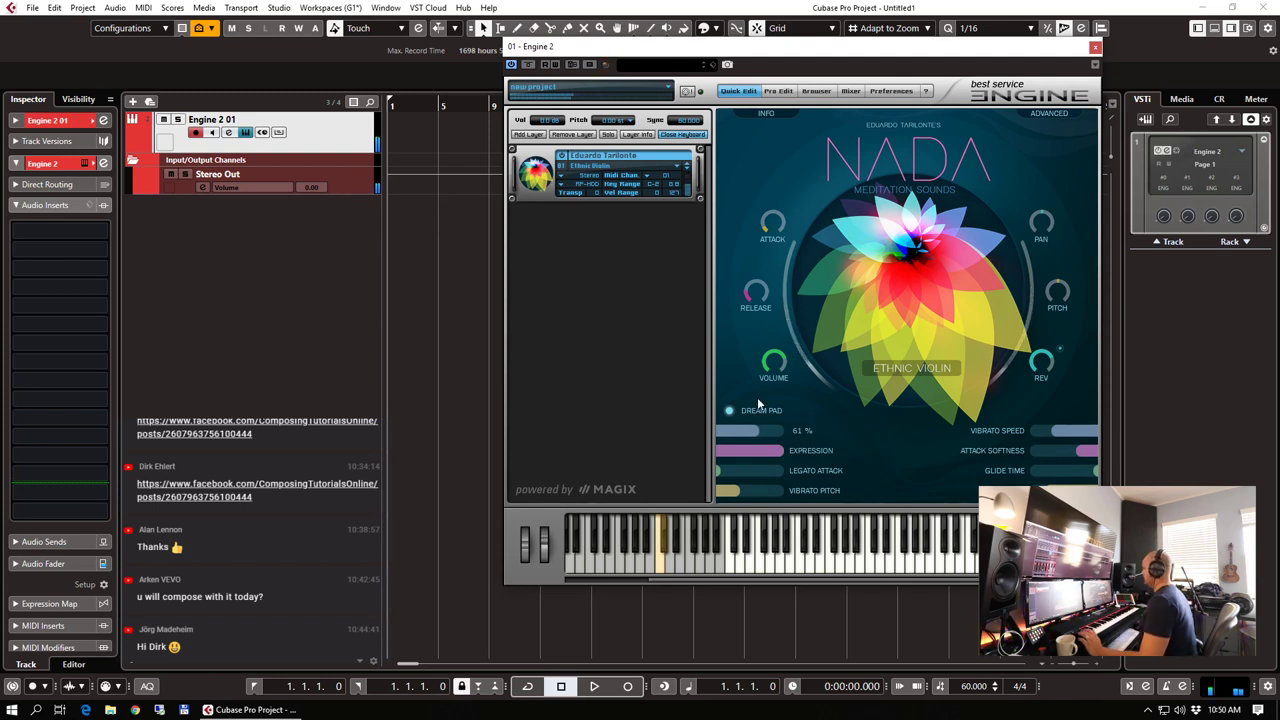
# Start MIDI learn for the Ethnic Violin's Glide Time, move the Engine 2 window slightly, and raise Glide Time to about 91%
pyautogui.rightClick(1042, 467)
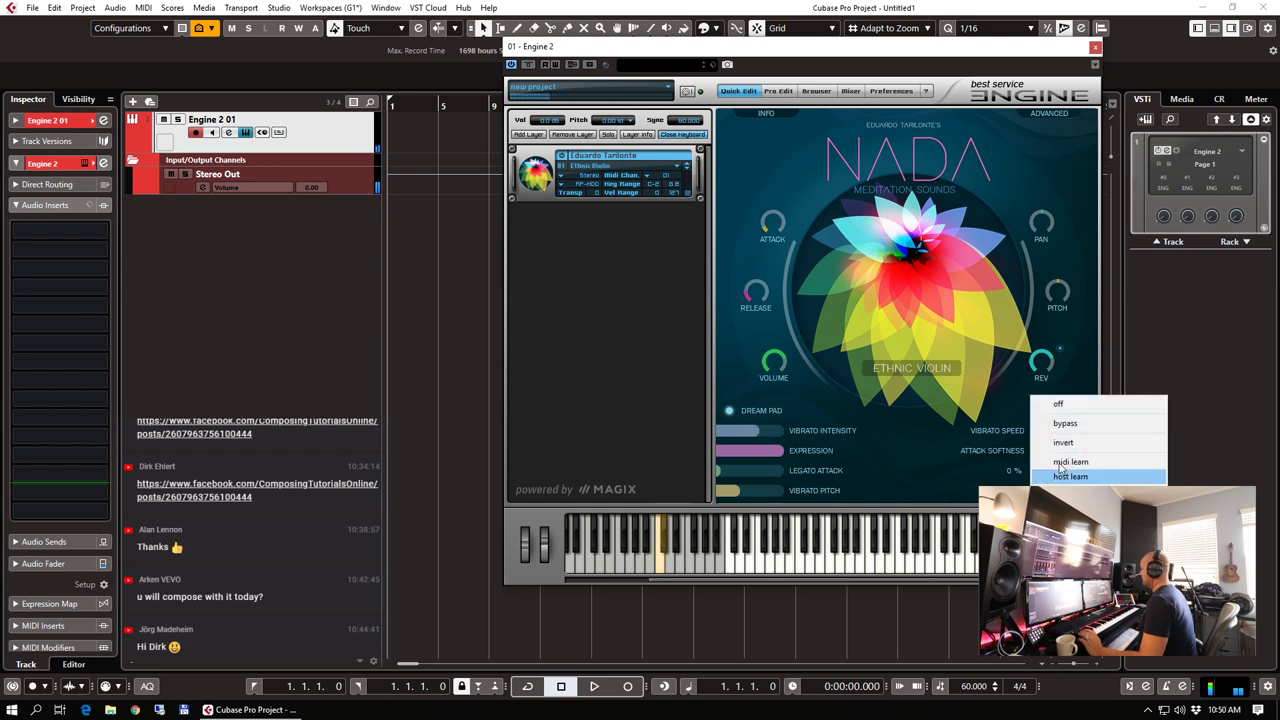
pyautogui.click(1079, 462)
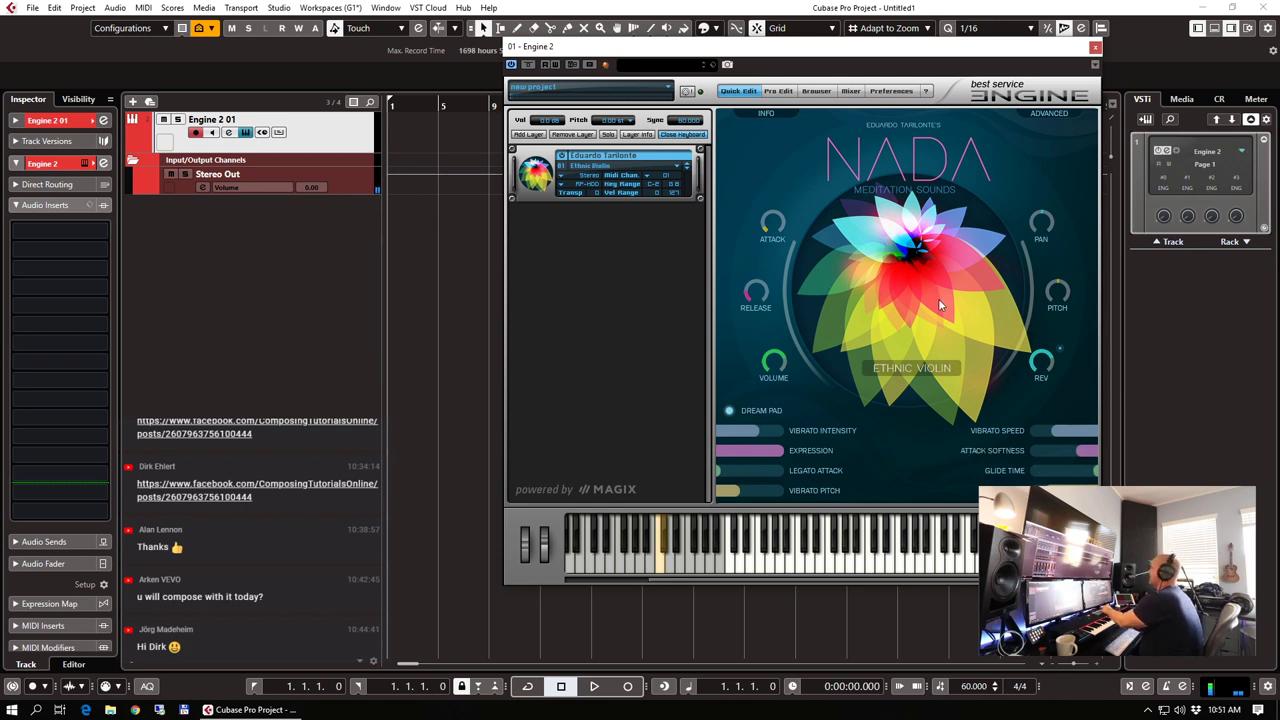
pyautogui.moveTo(867, 53); pyautogui.dragTo(889, 35)
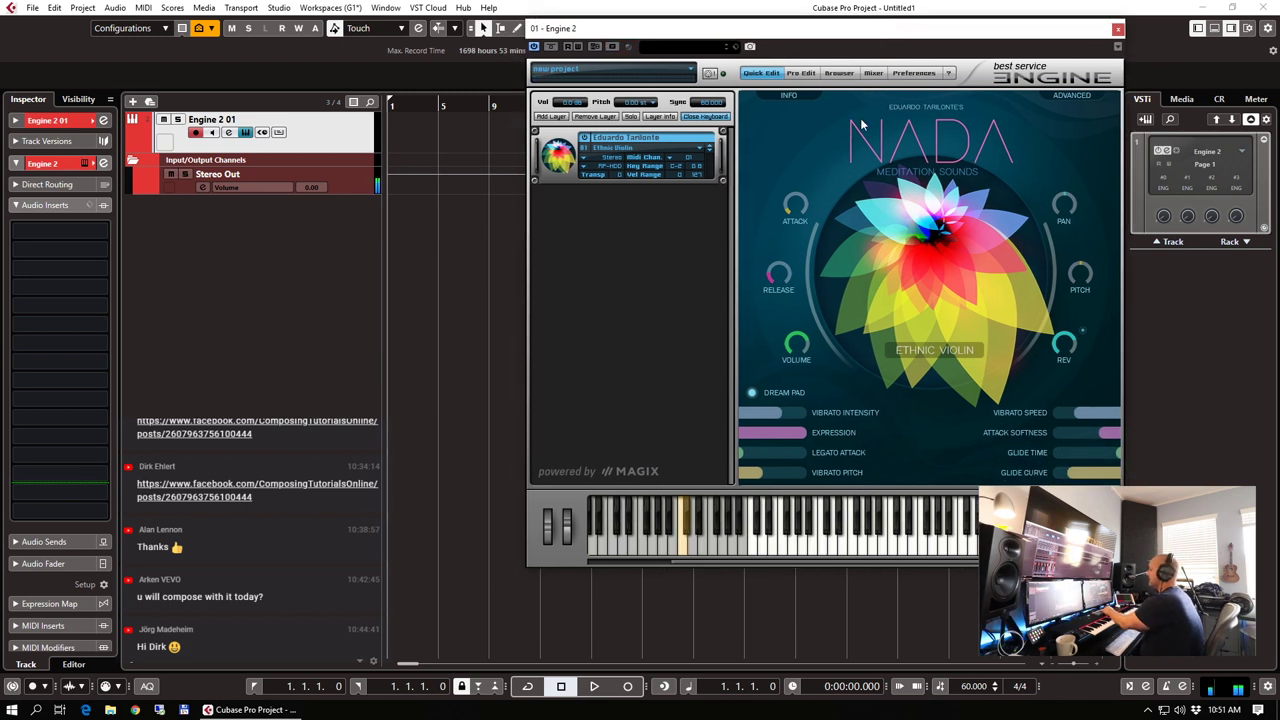
pyautogui.moveTo(1084, 448)
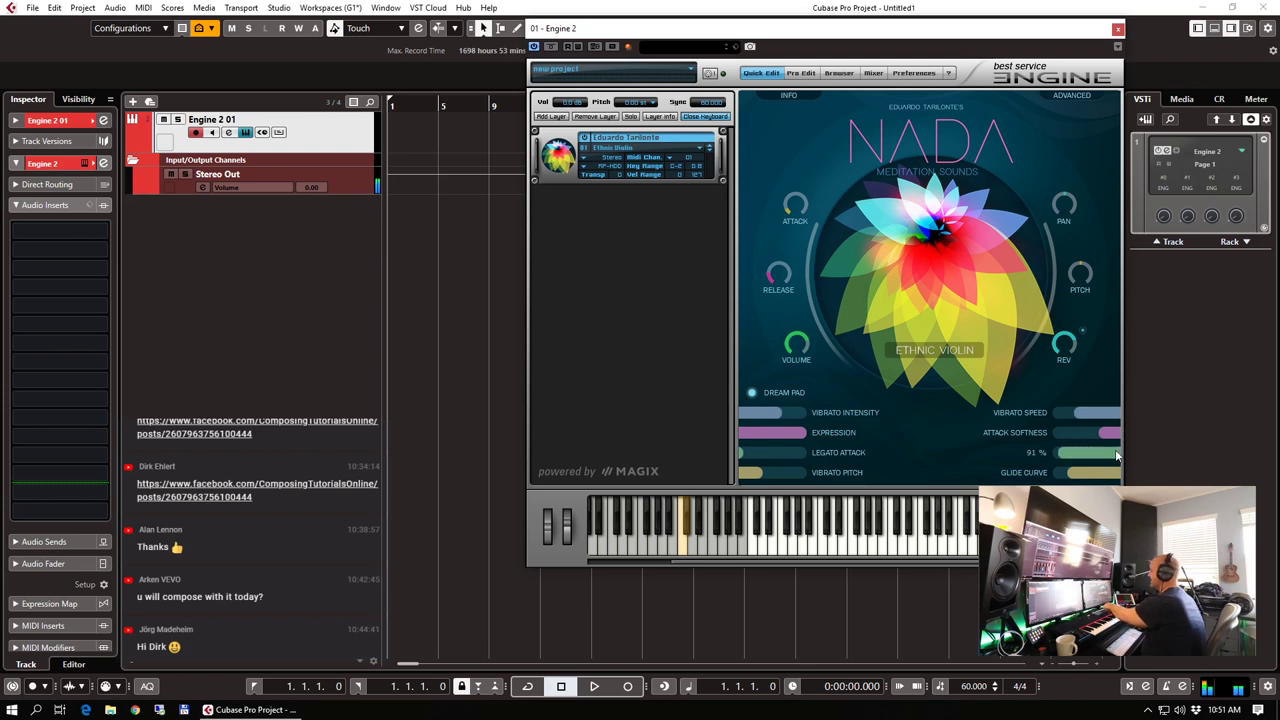
pyautogui.moveTo(1059, 456); pyautogui.dragTo(1110, 461)
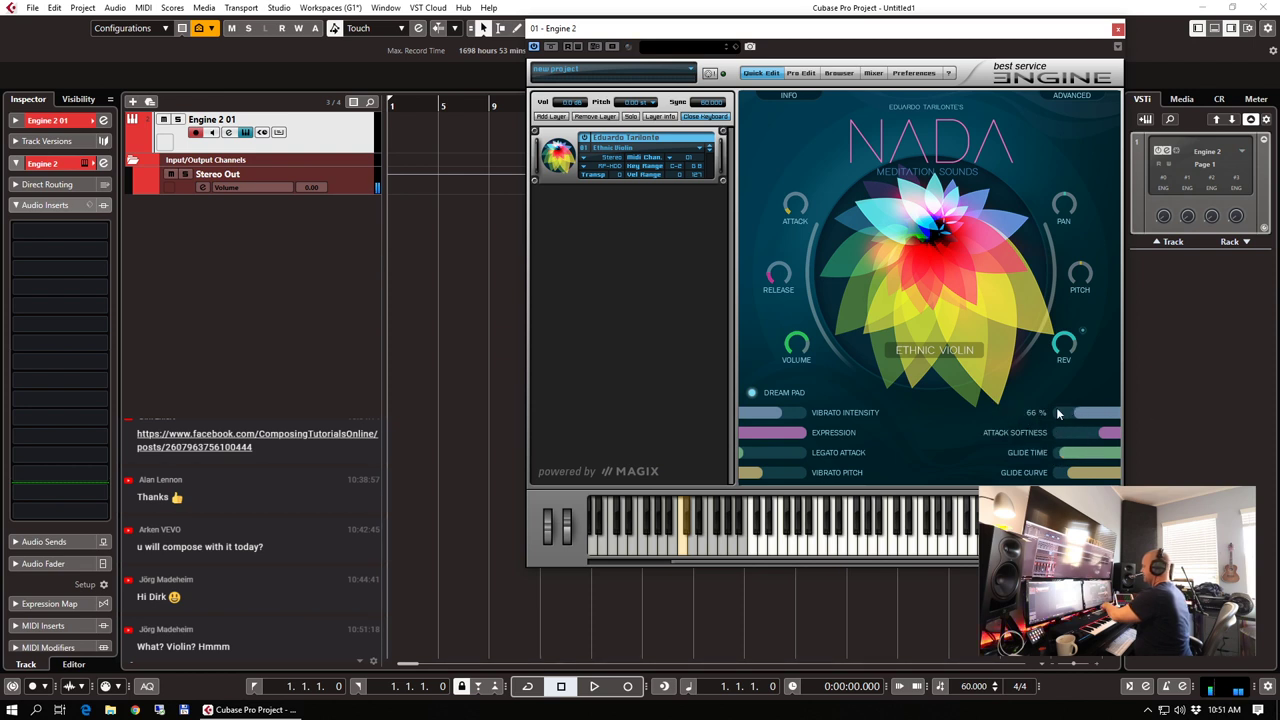
# Sweep the Ethnic Violin's Glide Time repeatedly between 0% and 100% to audition its effect, ending near 0%
pyautogui.scroll(6, 1078, 458)
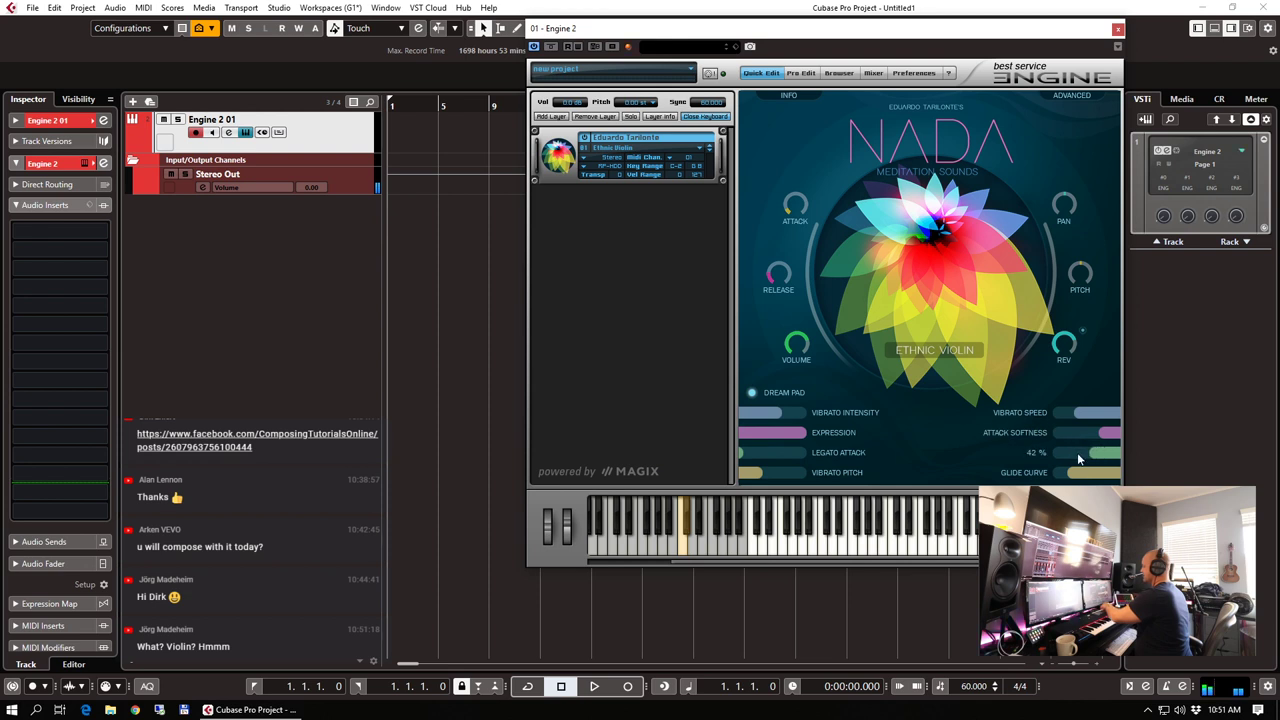
pyautogui.scroll(-1, 1076, 458)
pyautogui.scroll(4, 1076, 458)
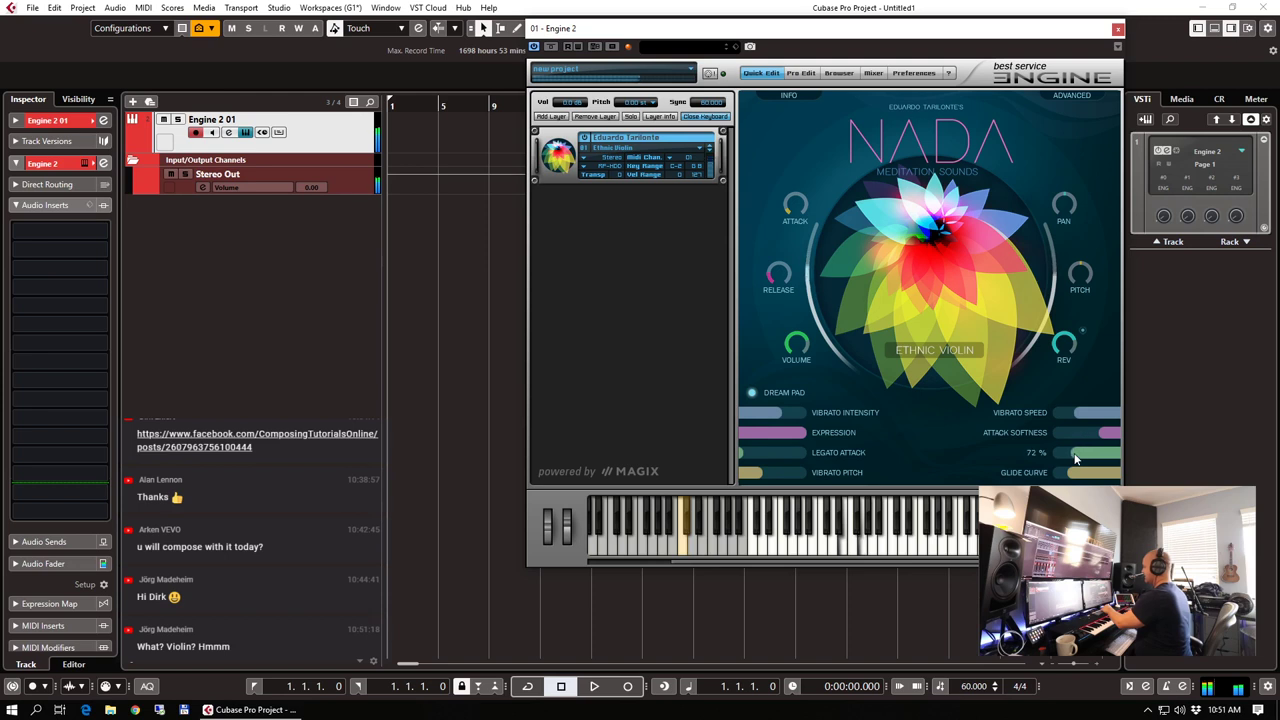
pyautogui.scroll(-7, 1076, 458)
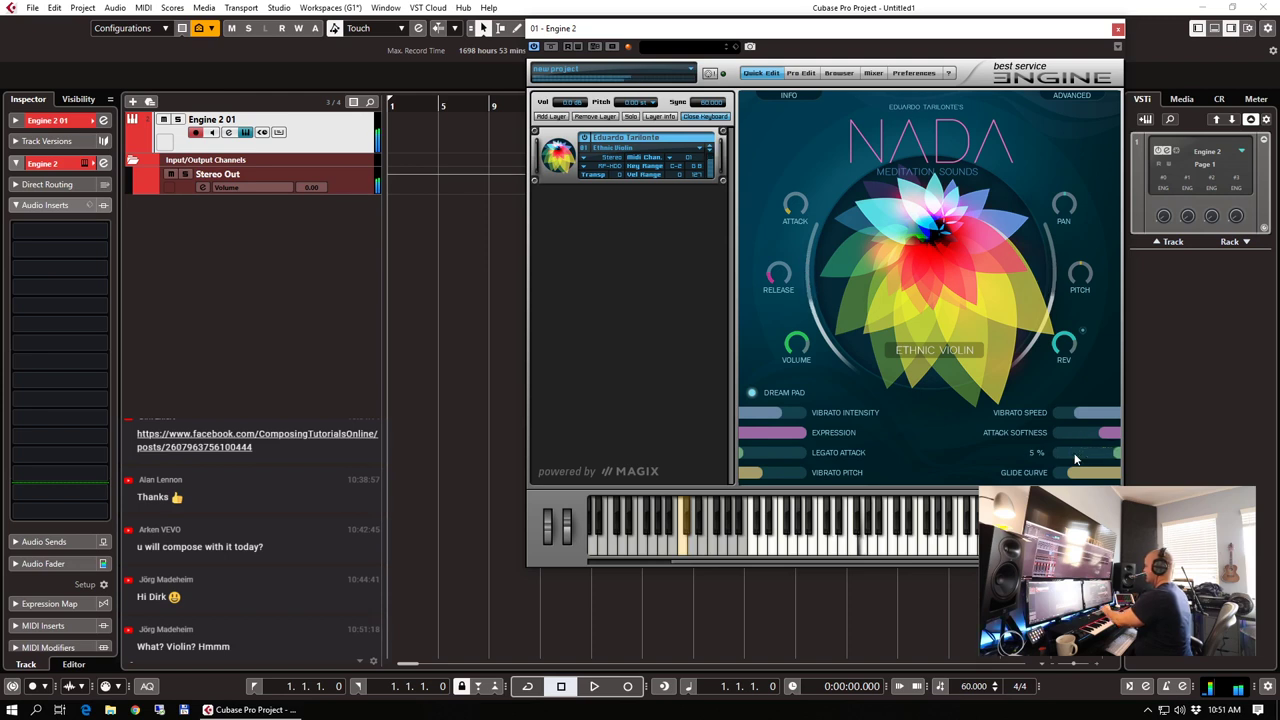
pyautogui.scroll(-2, 1076, 458)
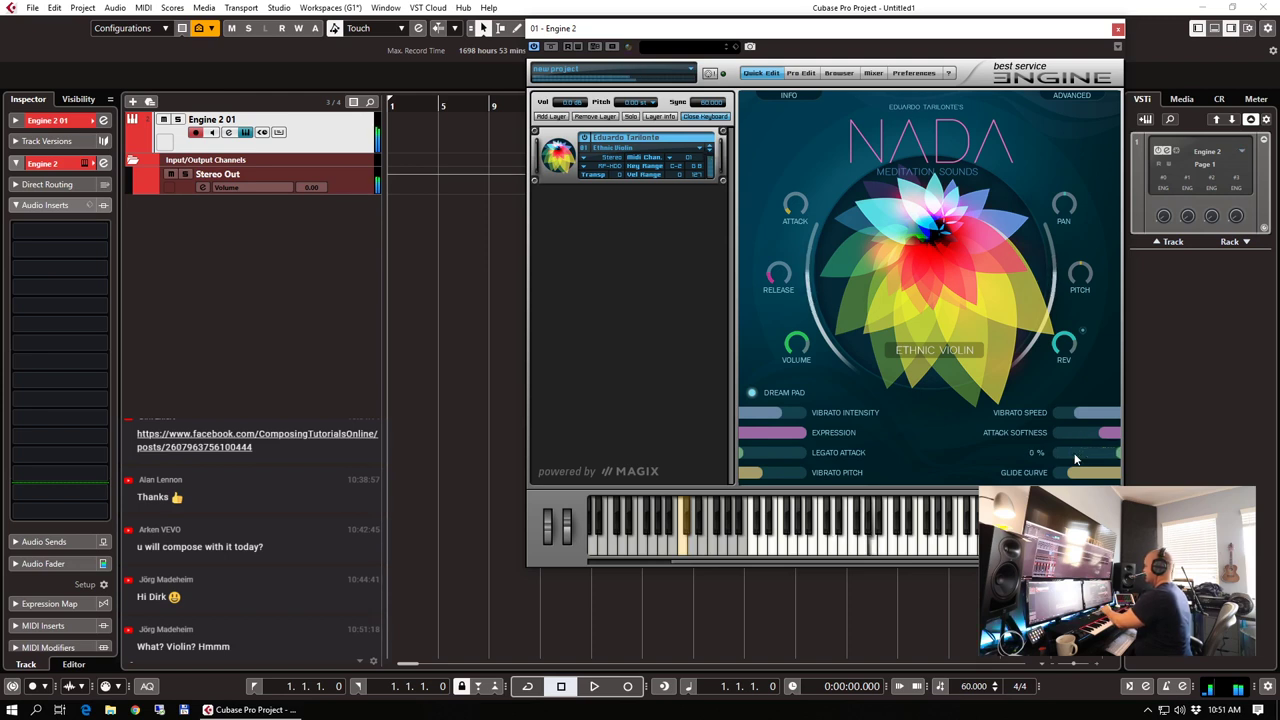
pyautogui.scroll(5, 1076, 458)
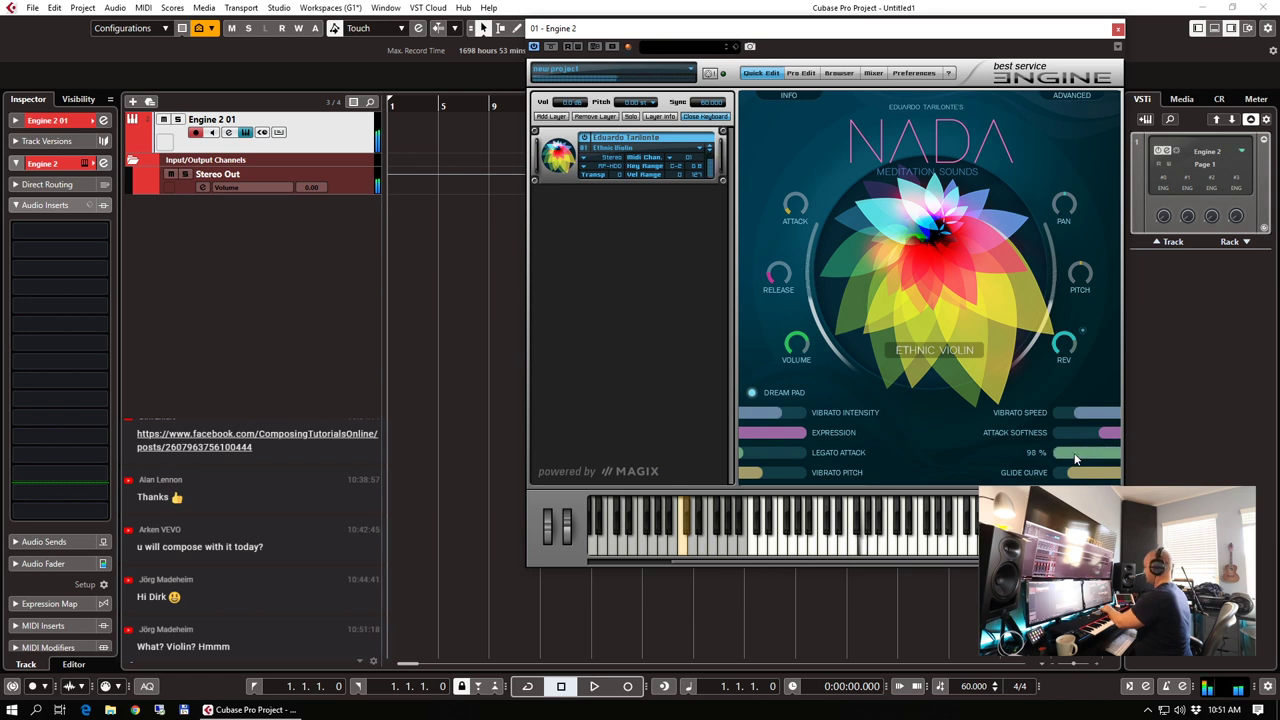
pyautogui.scroll(-2, 1076, 458)
pyautogui.scroll(-5, 1076, 458)
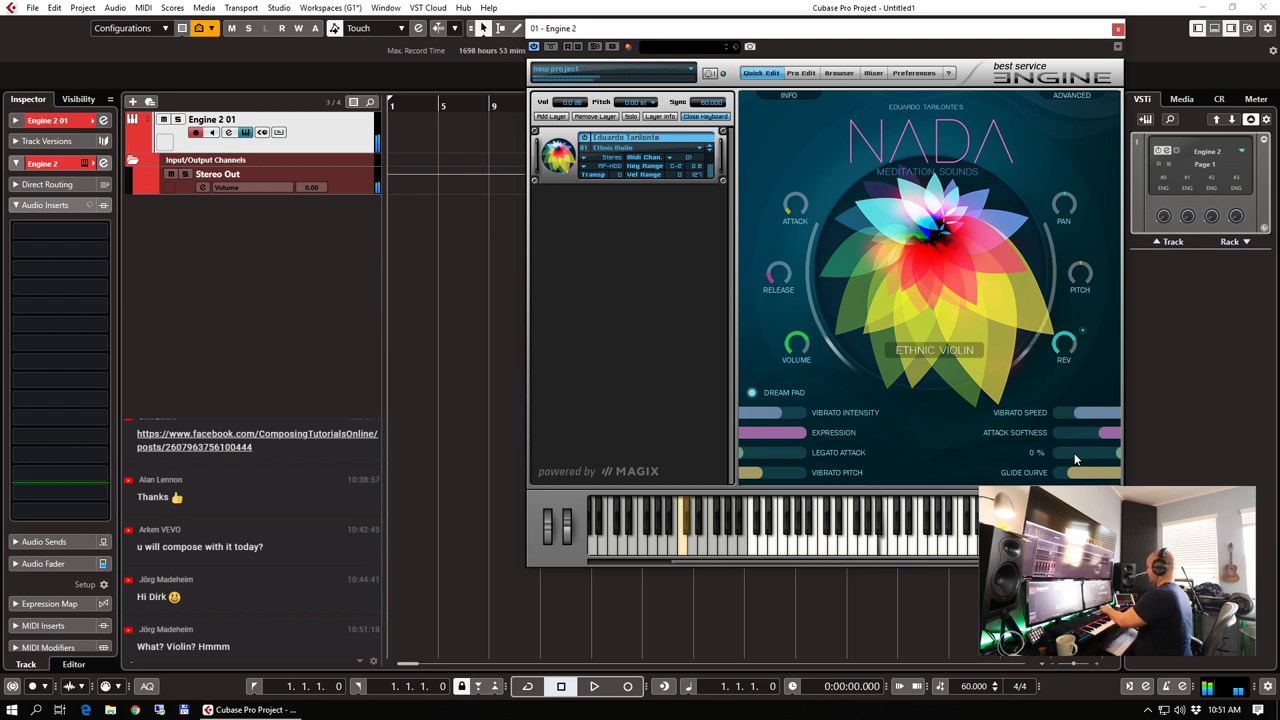
pyautogui.scroll(10, 1076, 459)
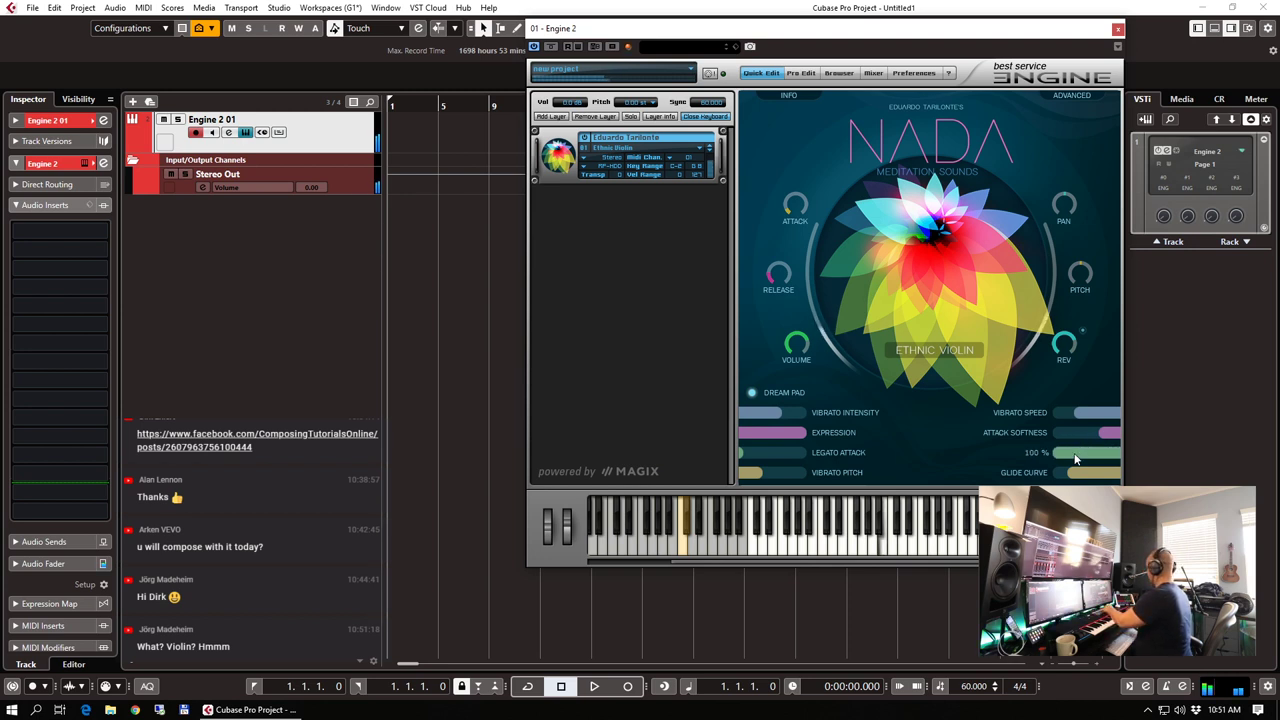
pyautogui.scroll(-3, 1076, 459)
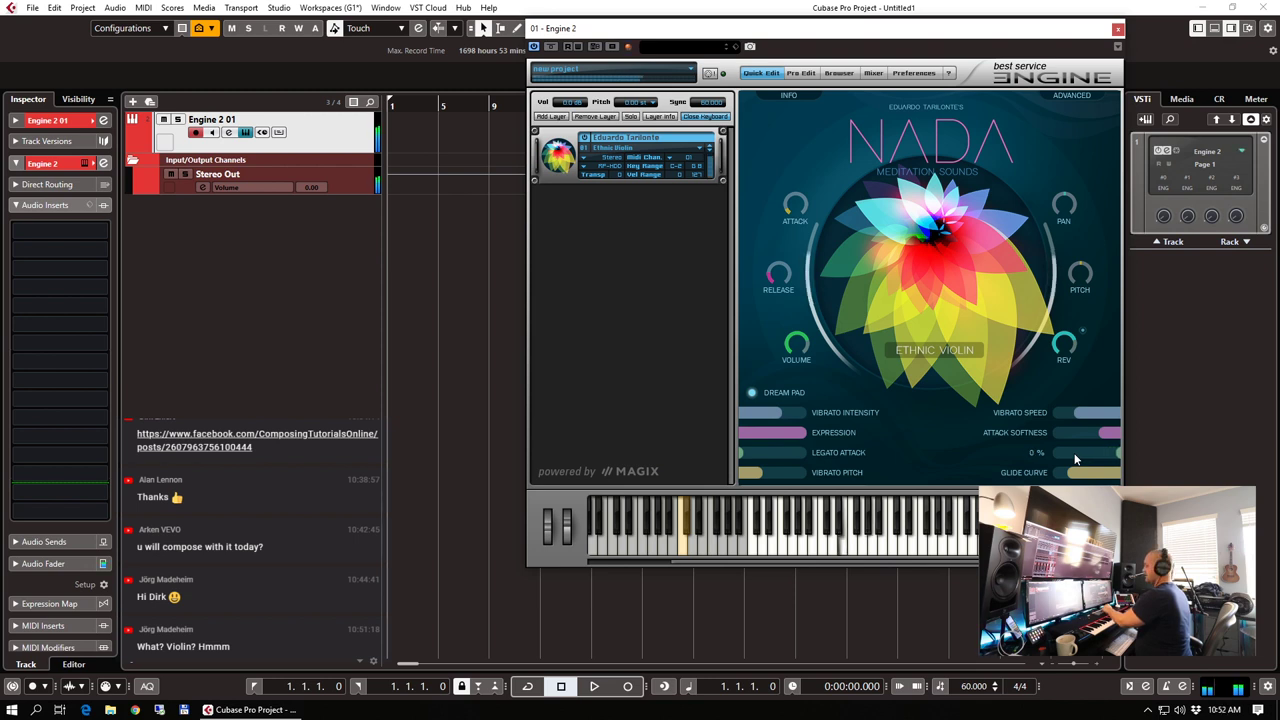
pyautogui.scroll(8, 1076, 459)
pyautogui.scroll(-7, 1076, 459)
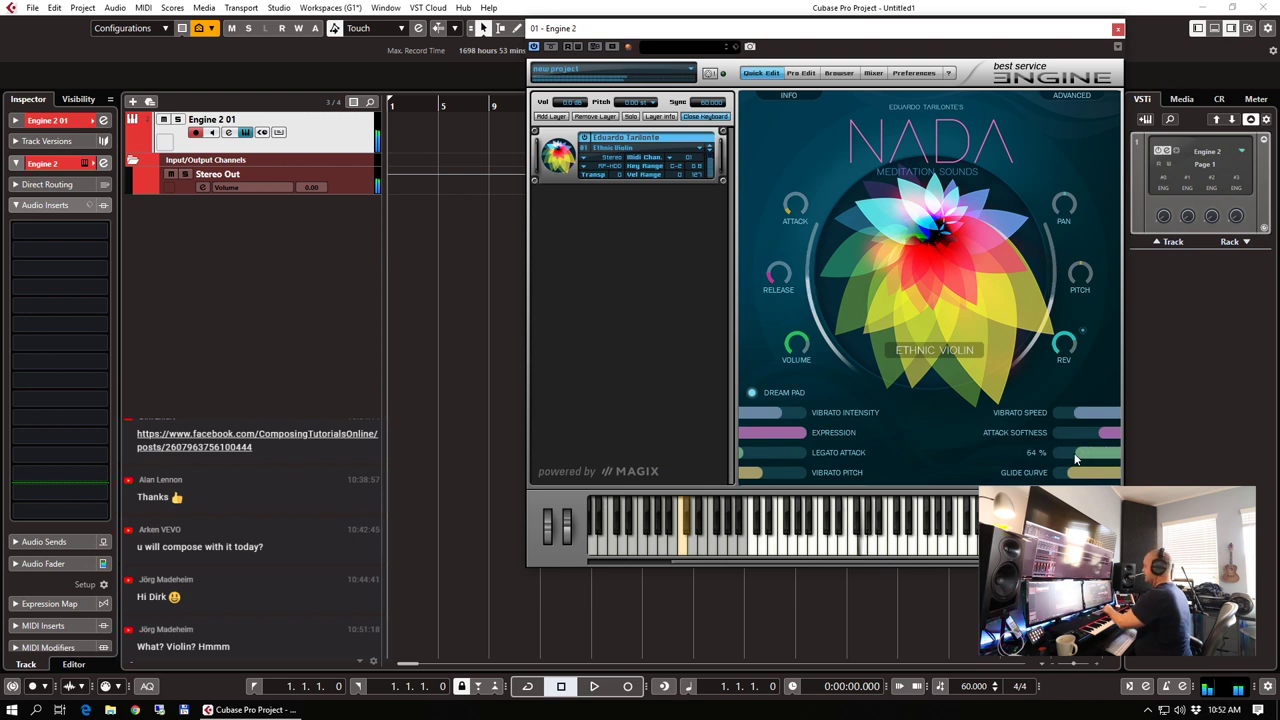
pyautogui.scroll(1, 1076, 459)
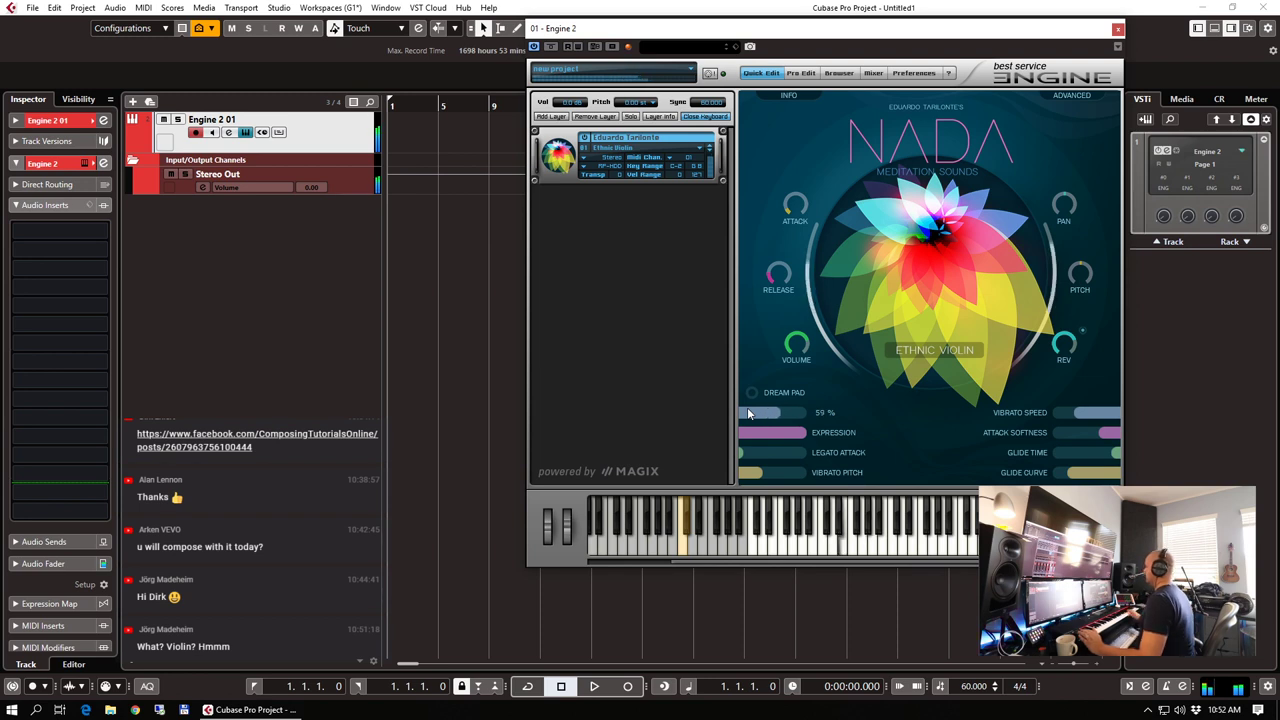
# Load Koto from NADA's string instruments into the layer
pyautogui.click(642, 150)
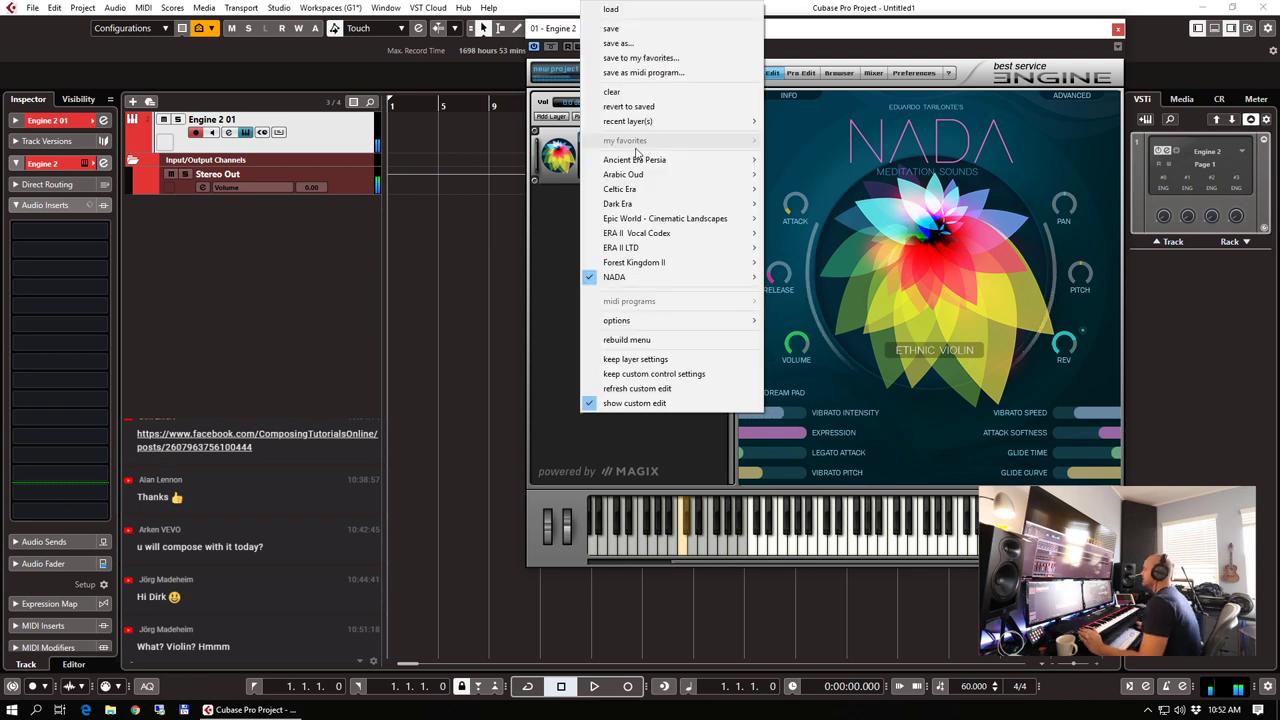
pyautogui.moveTo(688, 277)
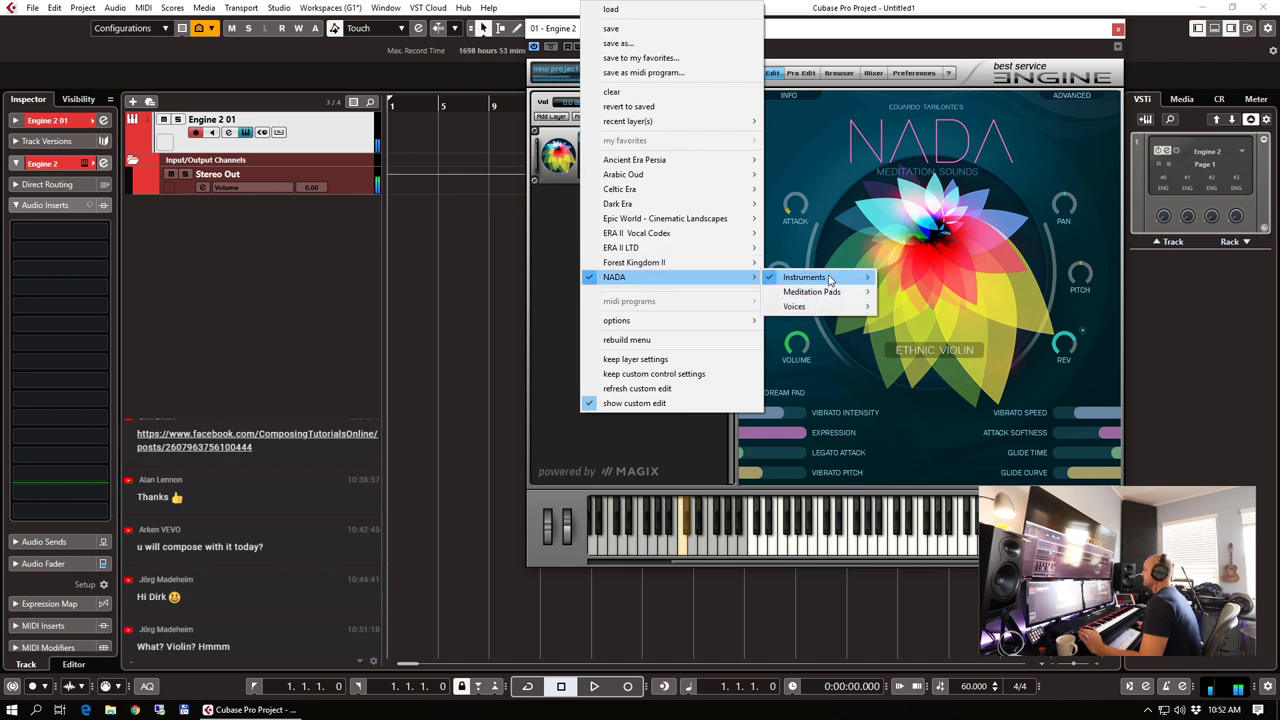
pyautogui.moveTo(828, 281)
pyautogui.moveTo(930, 306)
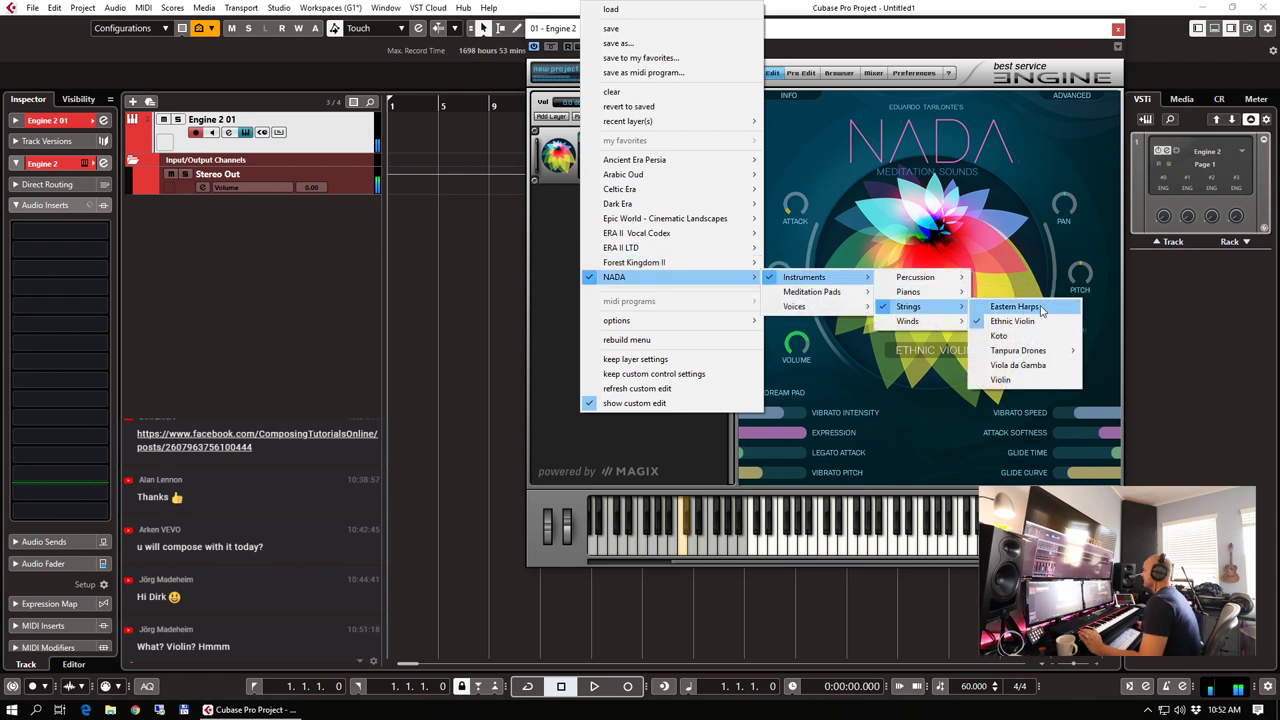
pyautogui.click(990, 320)
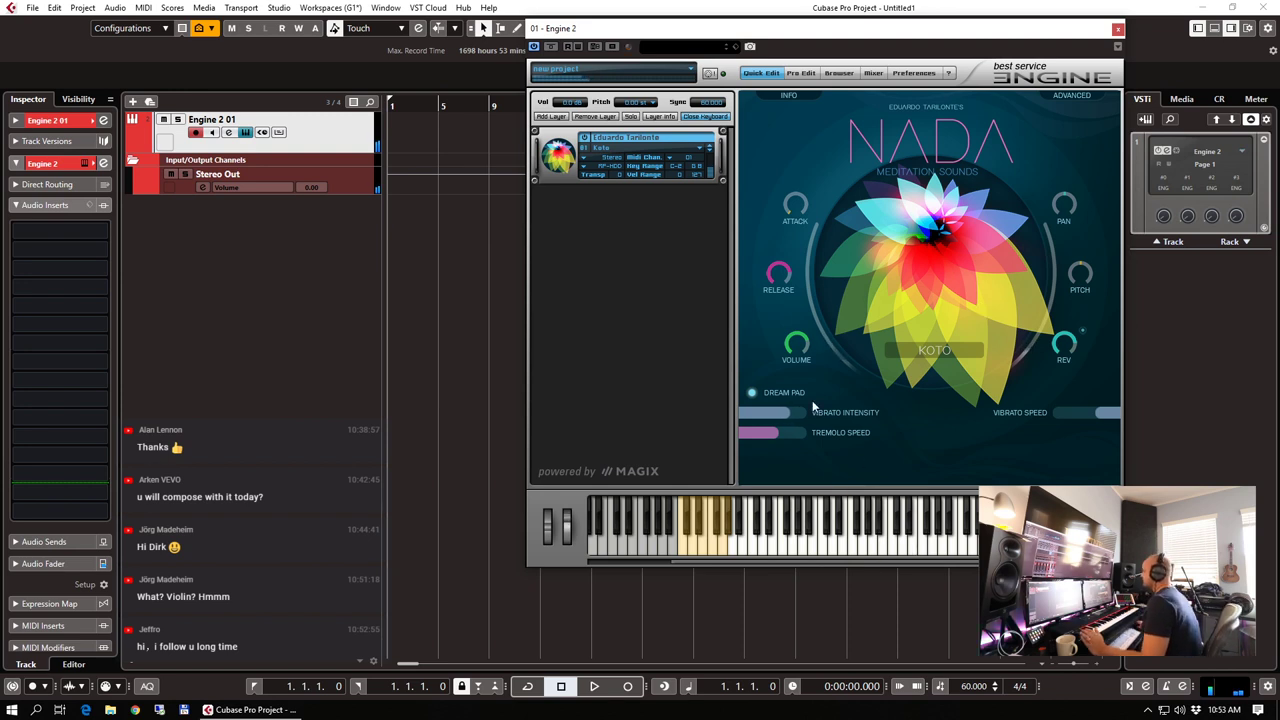
# Load Tuning 1 of the 4 Strings Tanpuri from the Tanpura Drones in NADA's string instruments
pyautogui.click(625, 150)
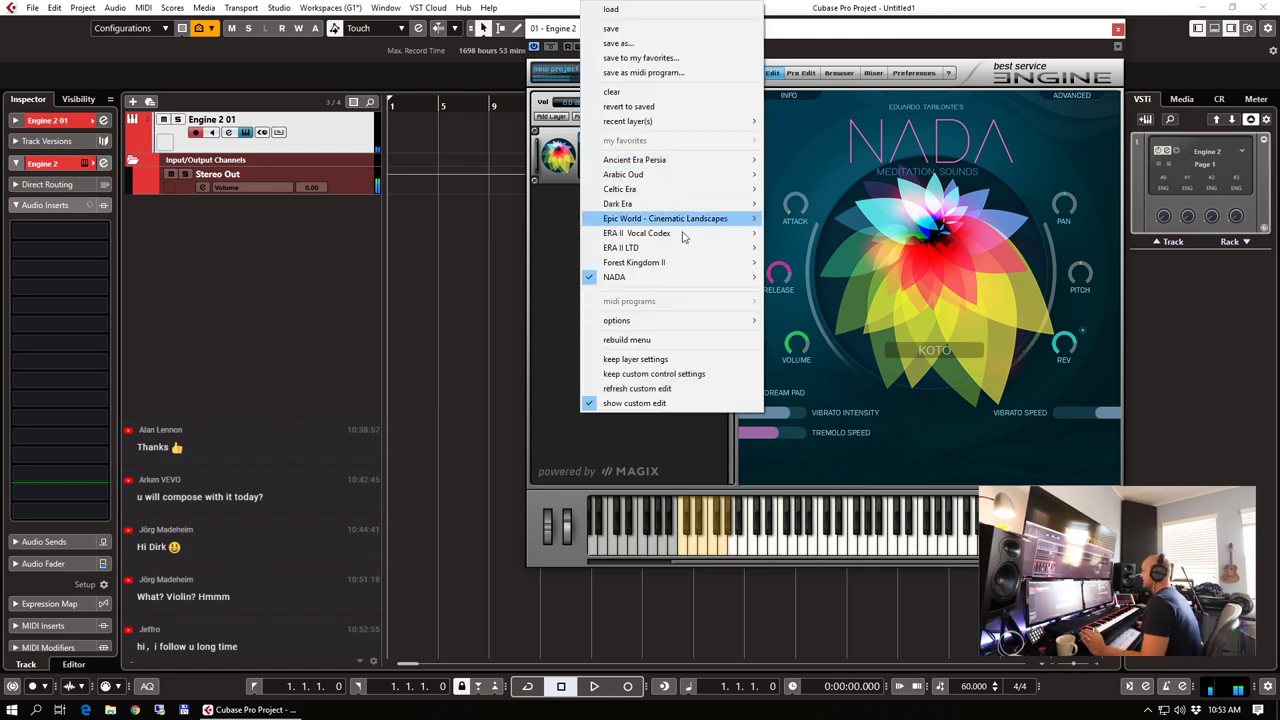
pyautogui.moveTo(738, 283)
pyautogui.moveTo(875, 285)
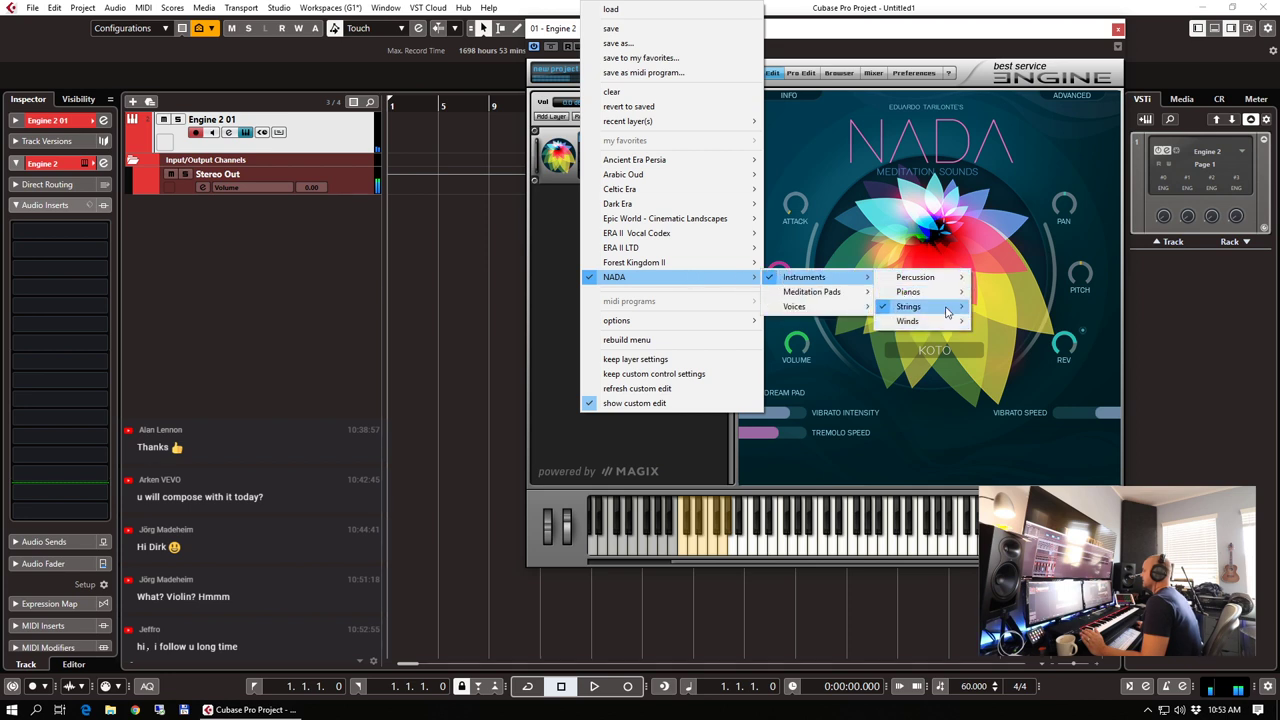
pyautogui.moveTo(950, 308)
pyautogui.moveTo(1050, 350)
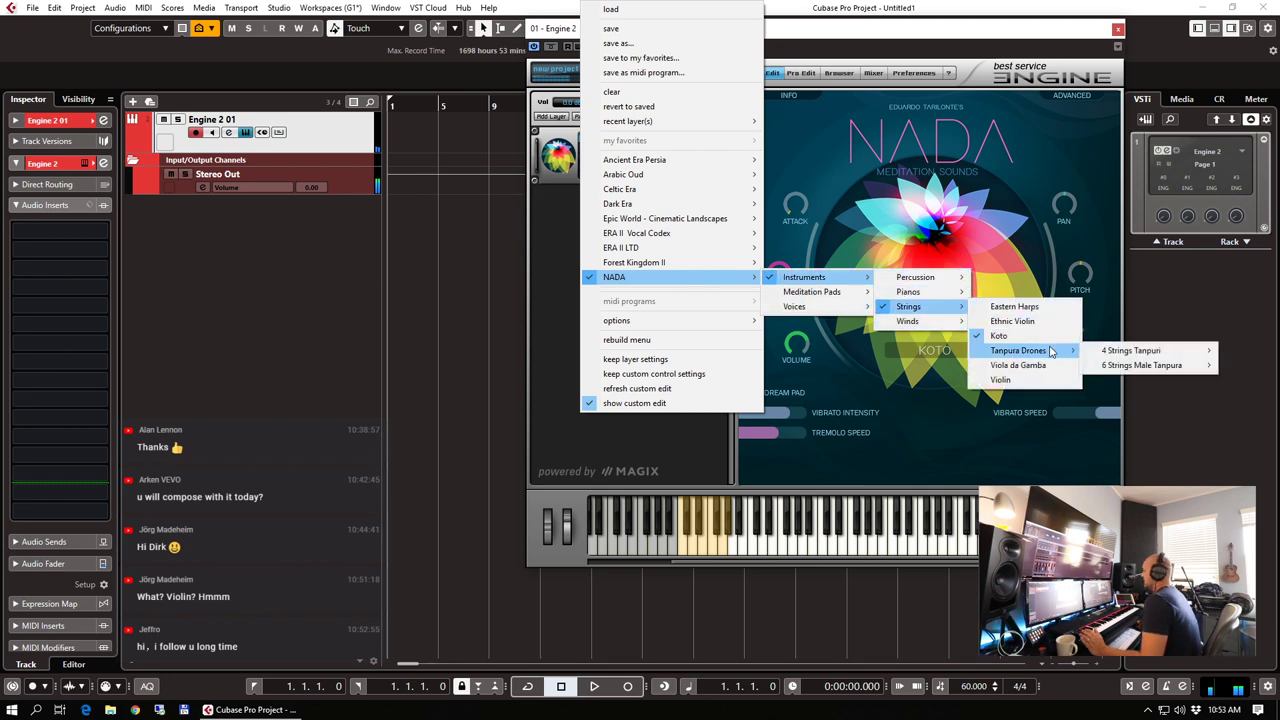
pyautogui.moveTo(1110, 350)
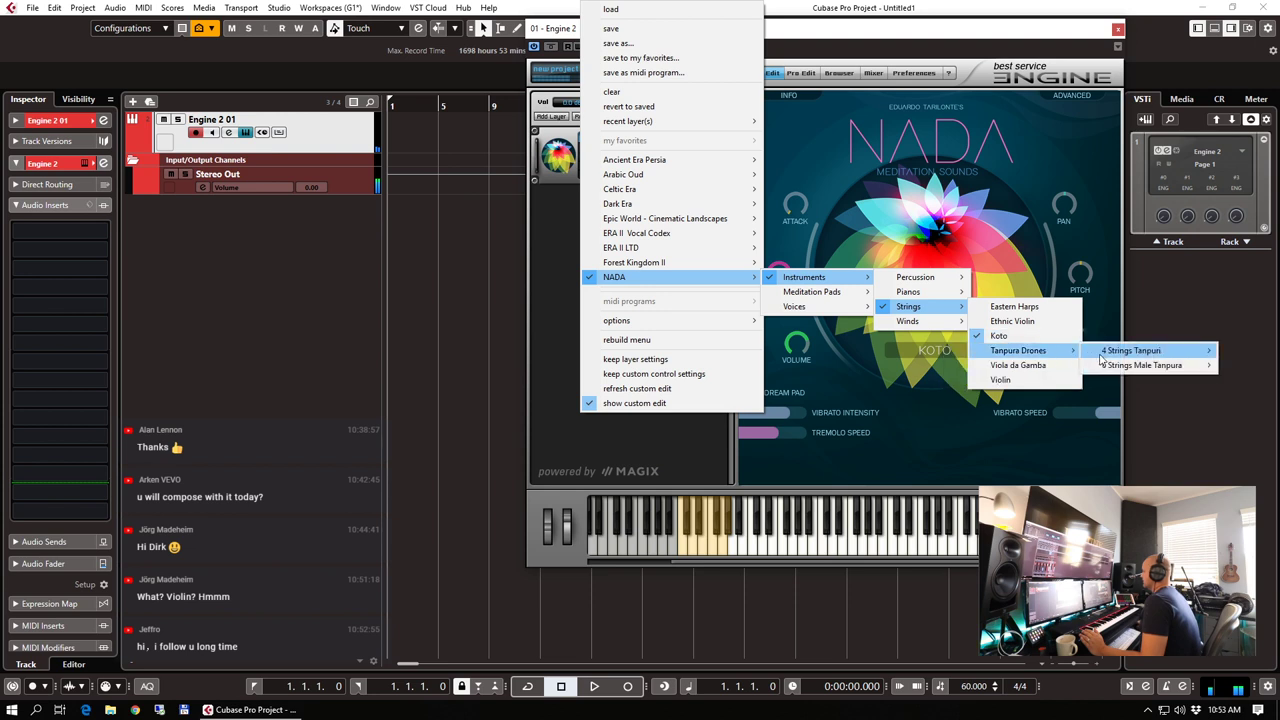
pyautogui.click(1037, 357)
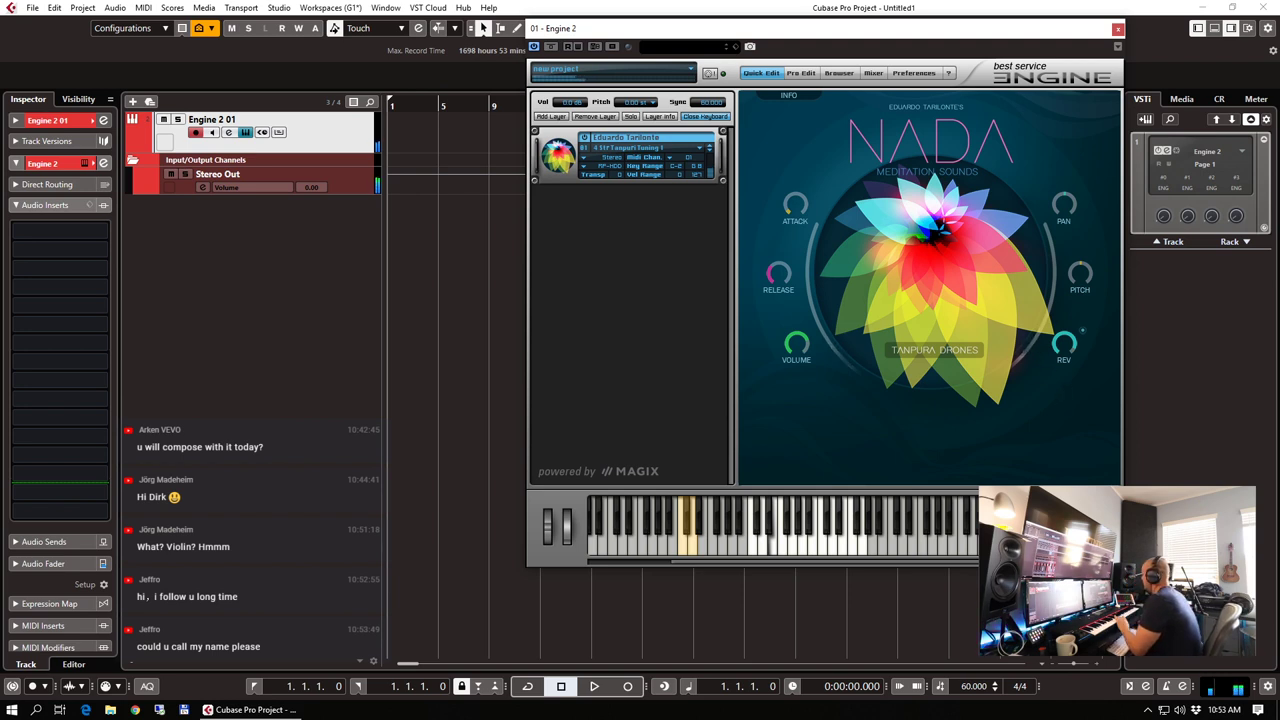
# Close and reopen the Engine 2 window, and advance the 4 Strings Tanpuri through Tuning 2 to Tuning 3
pyautogui.hotkey('ctrl', 'w')
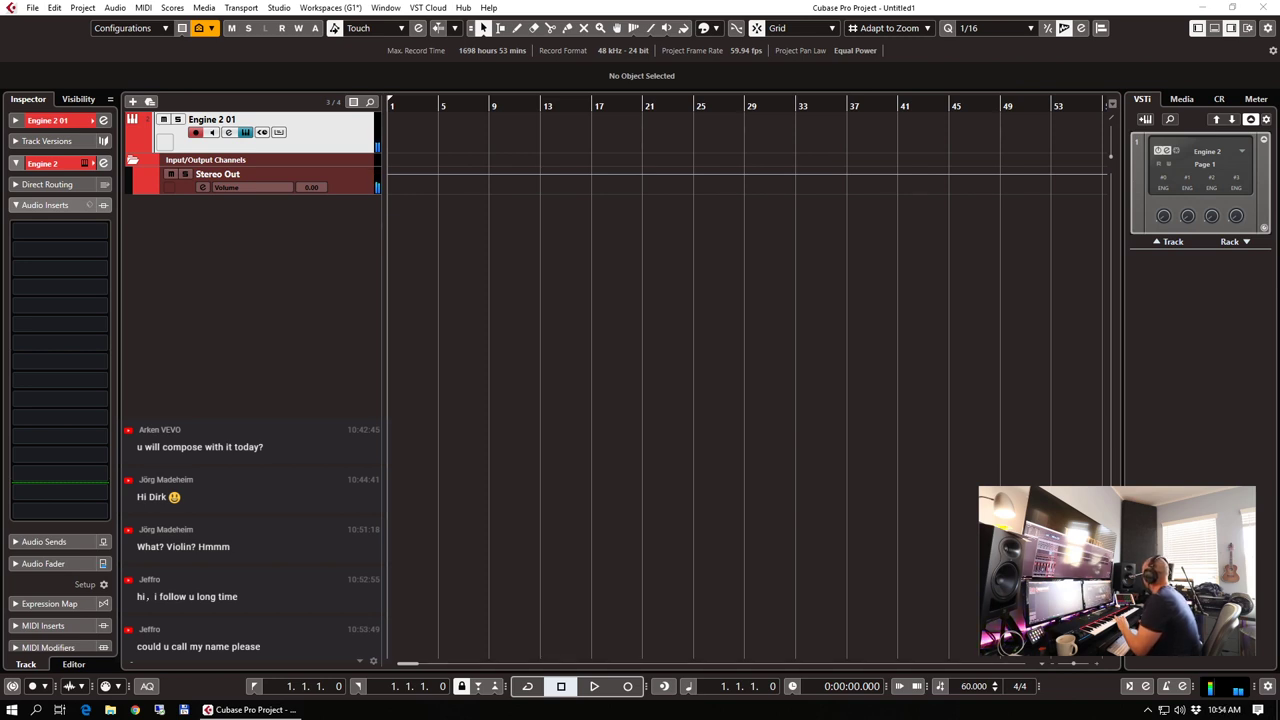
pyautogui.click(782, 256)
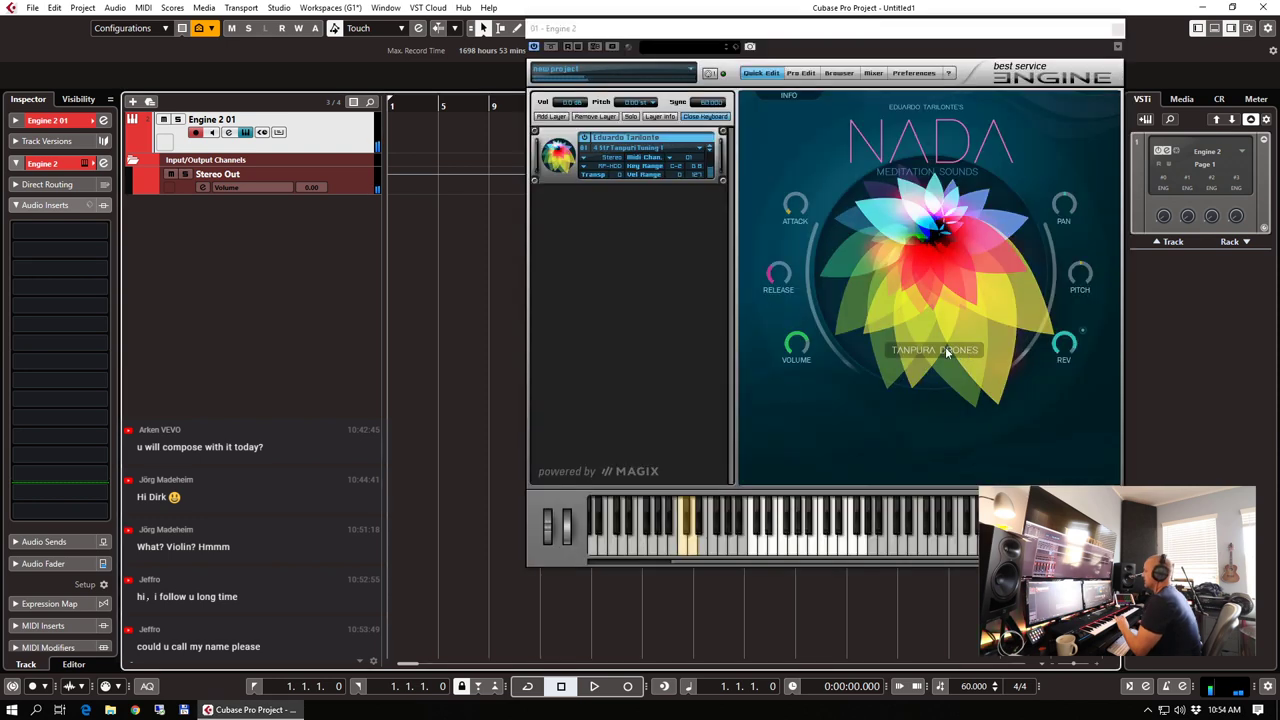
pyautogui.click(711, 152)
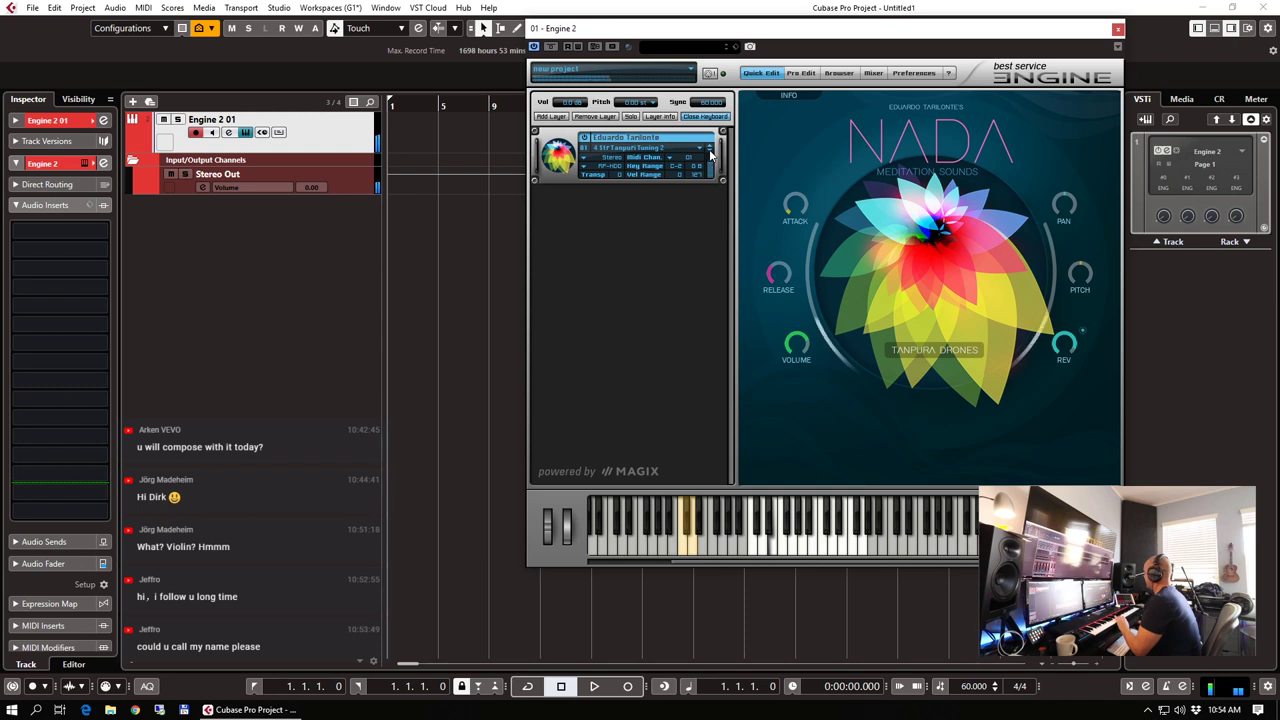
pyautogui.click(711, 152)
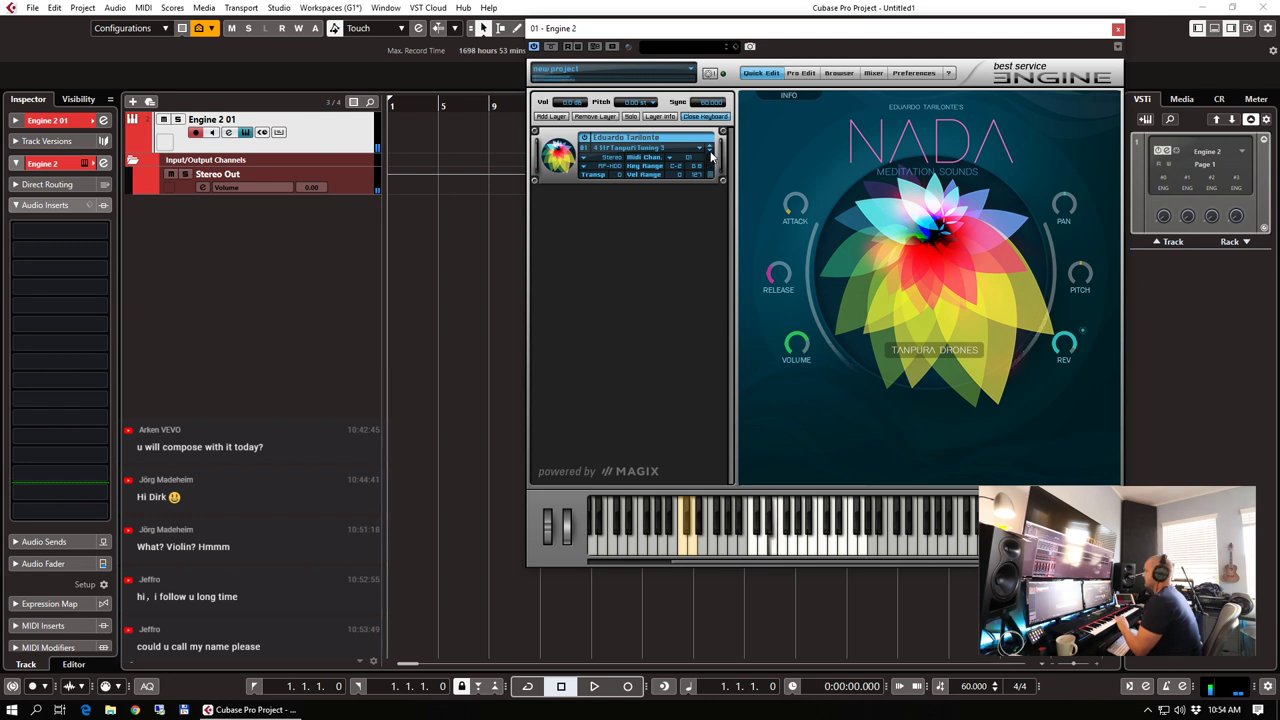
# Load 6 Str Male Tanpura Tuning 1 from the Tanpura Drones in NADA's string instruments
pyautogui.click(645, 147)
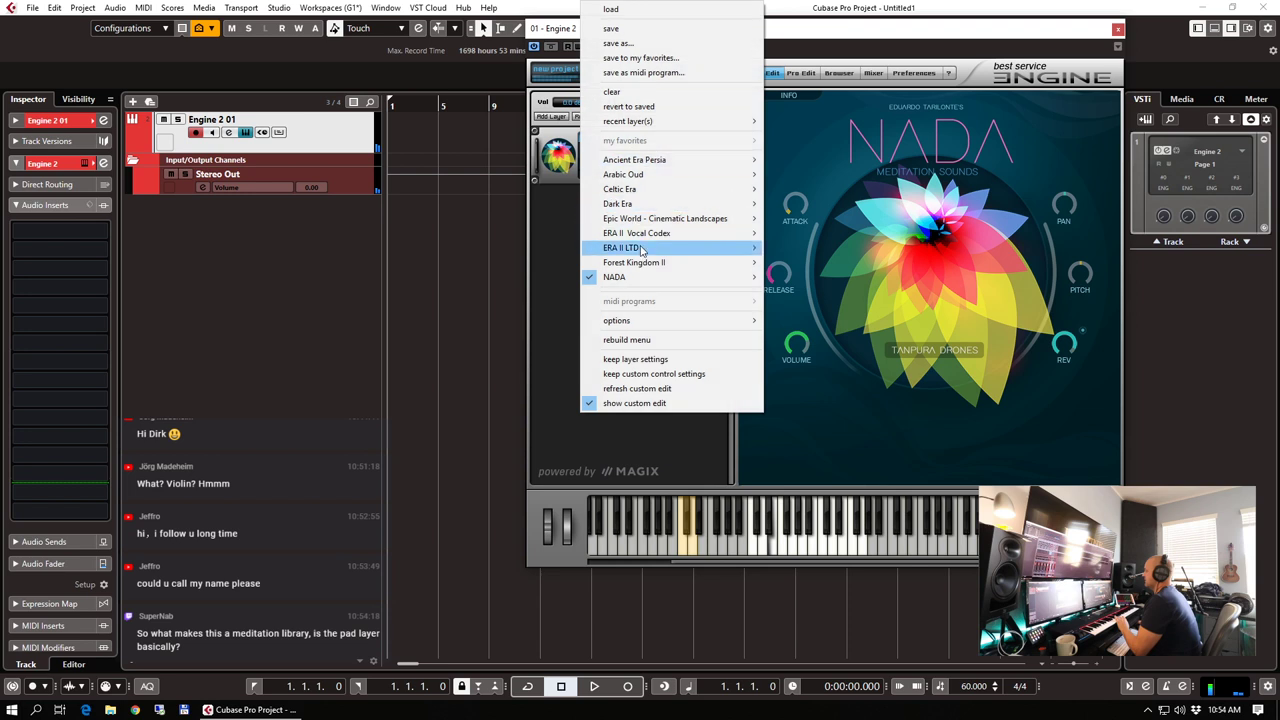
pyautogui.moveTo(744, 276)
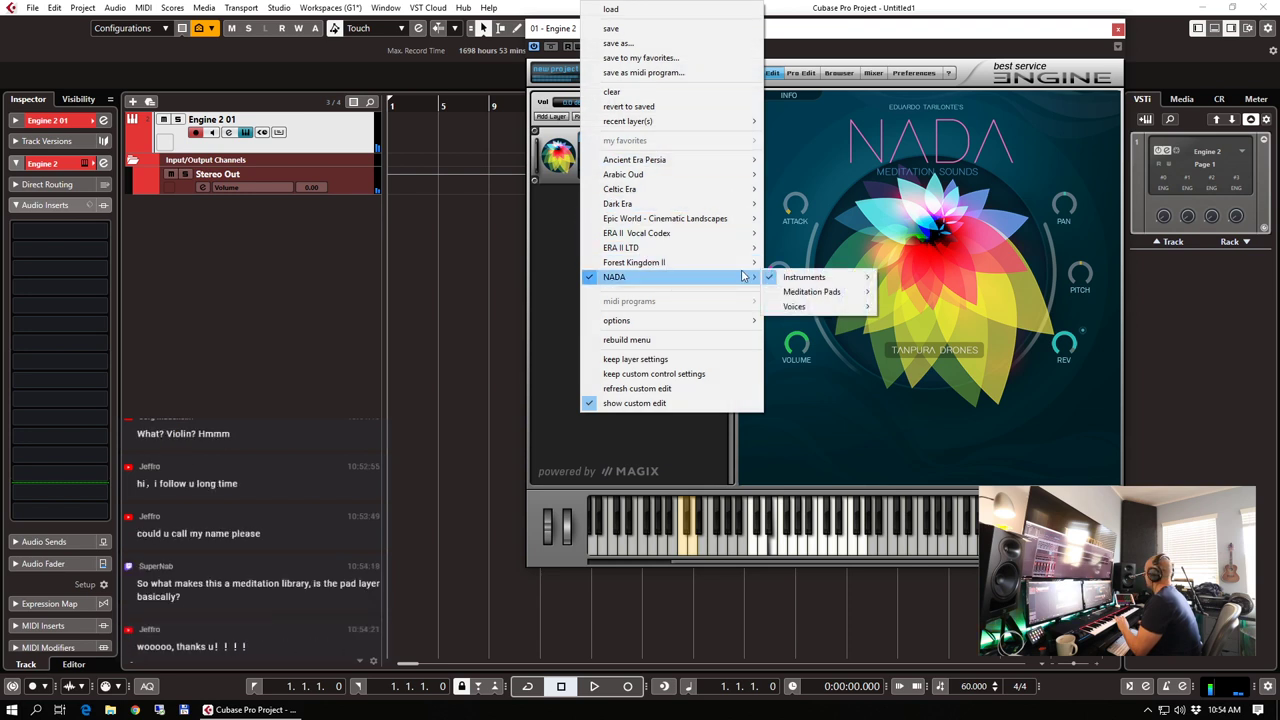
pyautogui.moveTo(800, 277)
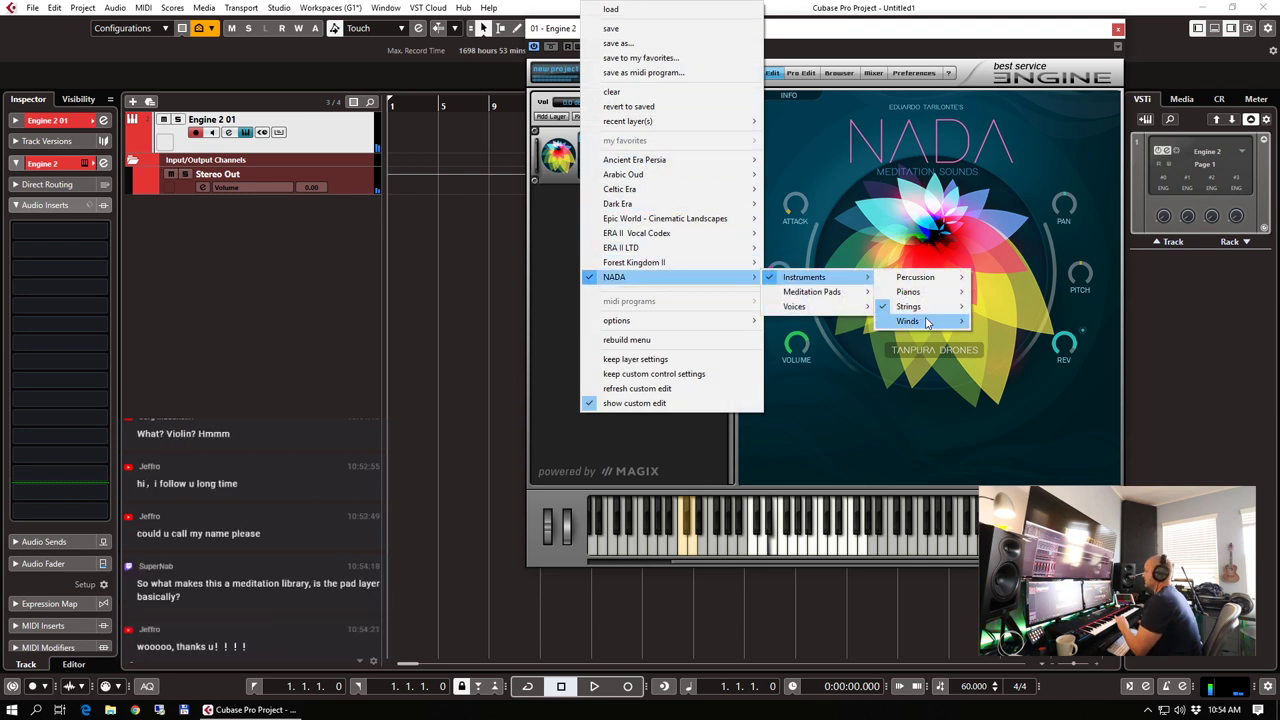
pyautogui.moveTo(952, 309)
pyautogui.moveTo(1055, 355)
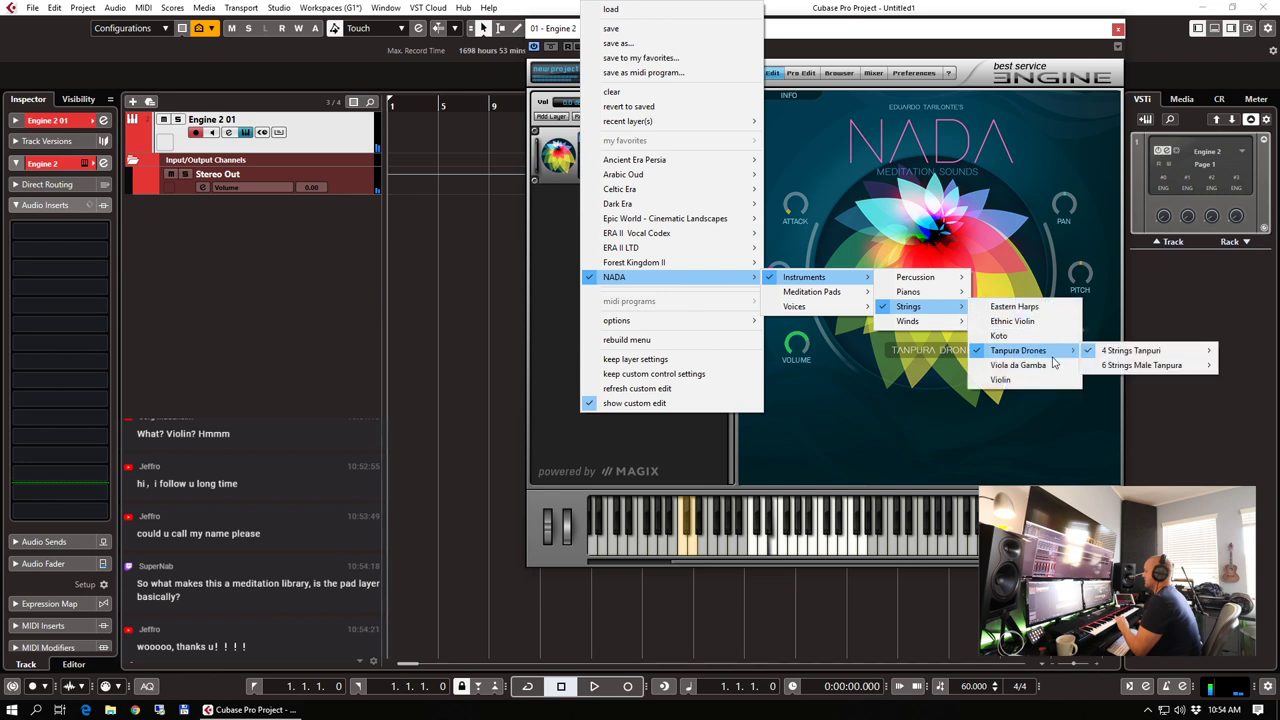
pyautogui.moveTo(1118, 366)
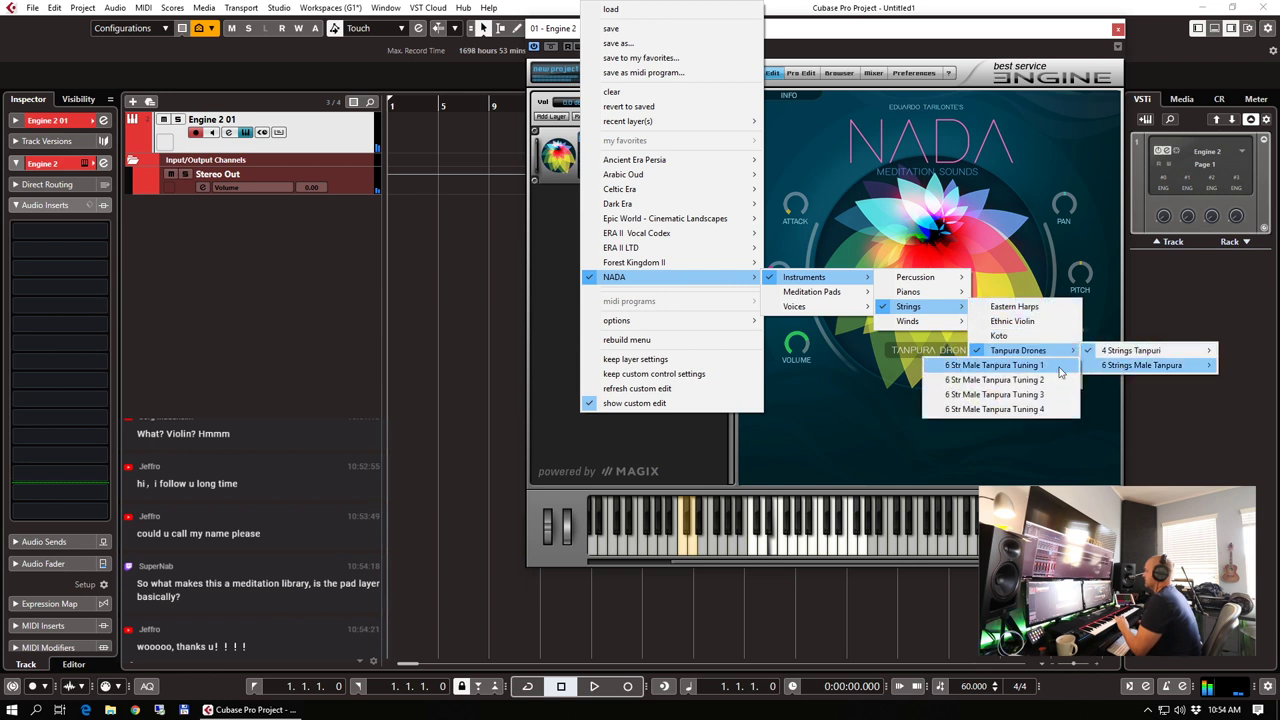
pyautogui.click(1051, 372)
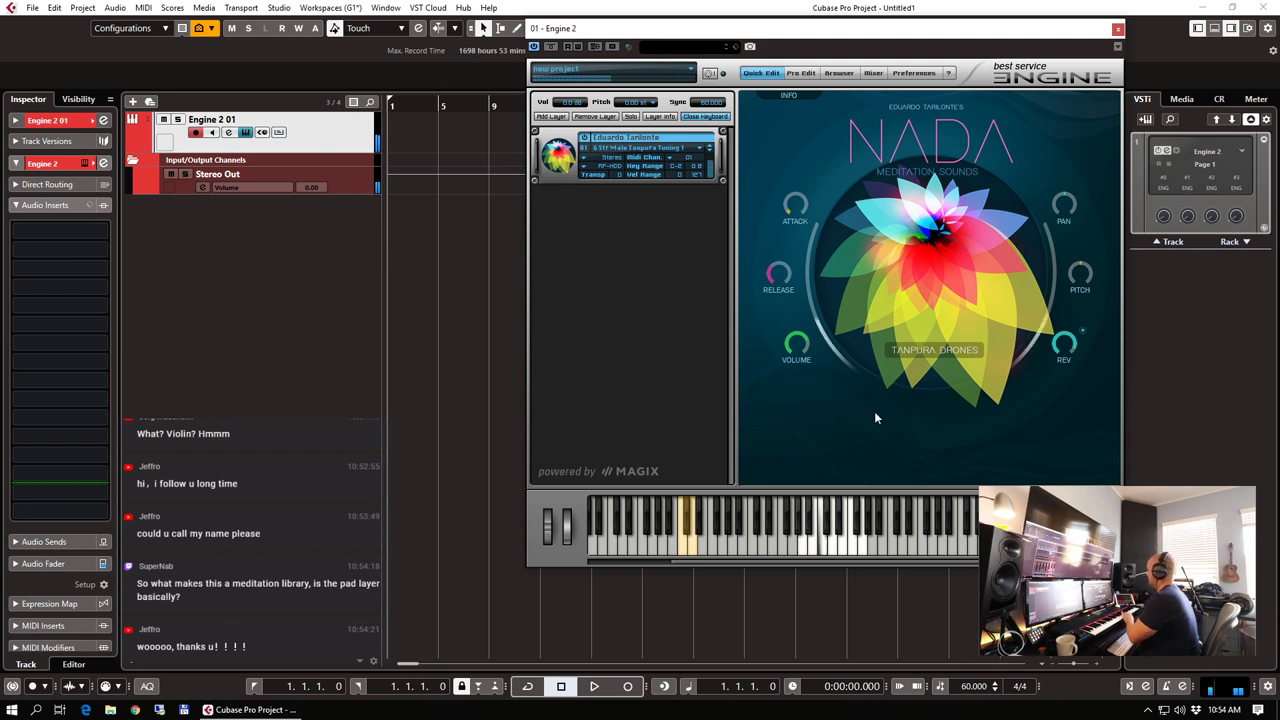
# Load Viola da Gamba from NADA's string instruments into the layer
pyautogui.click(648, 148)
pyautogui.moveTo(700, 277)
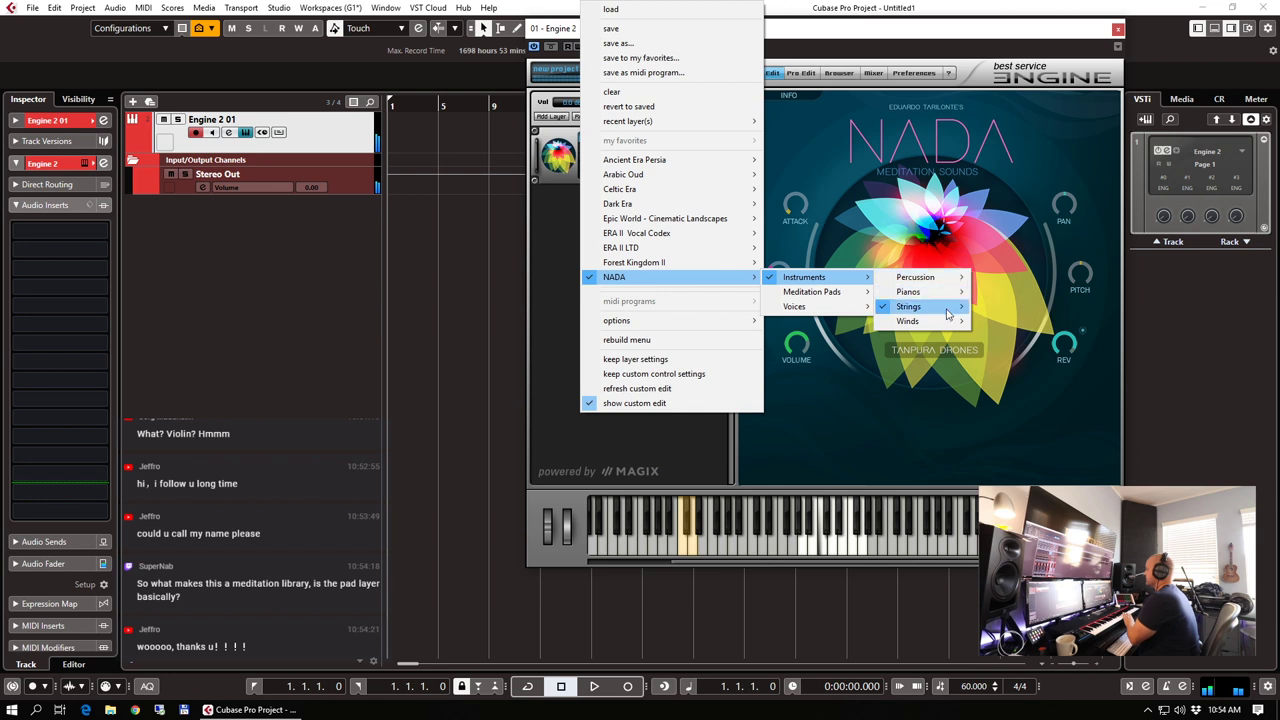
pyautogui.moveTo(948, 314)
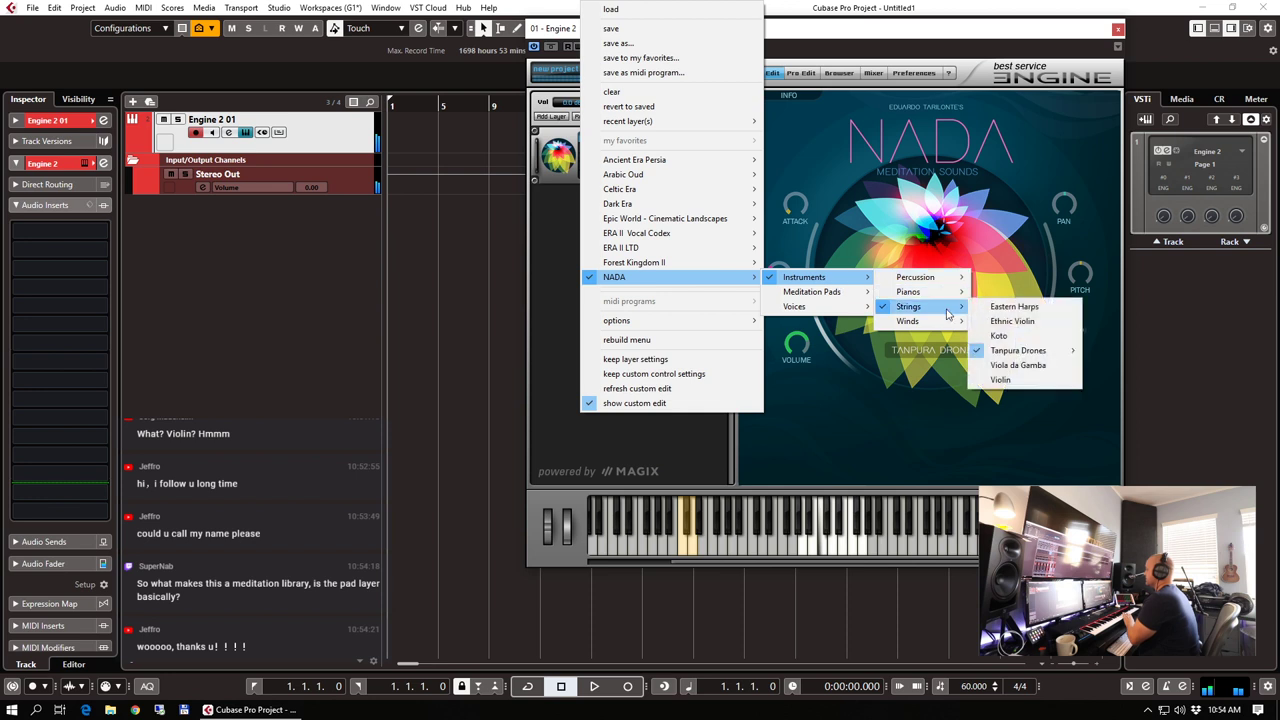
pyautogui.click(1039, 367)
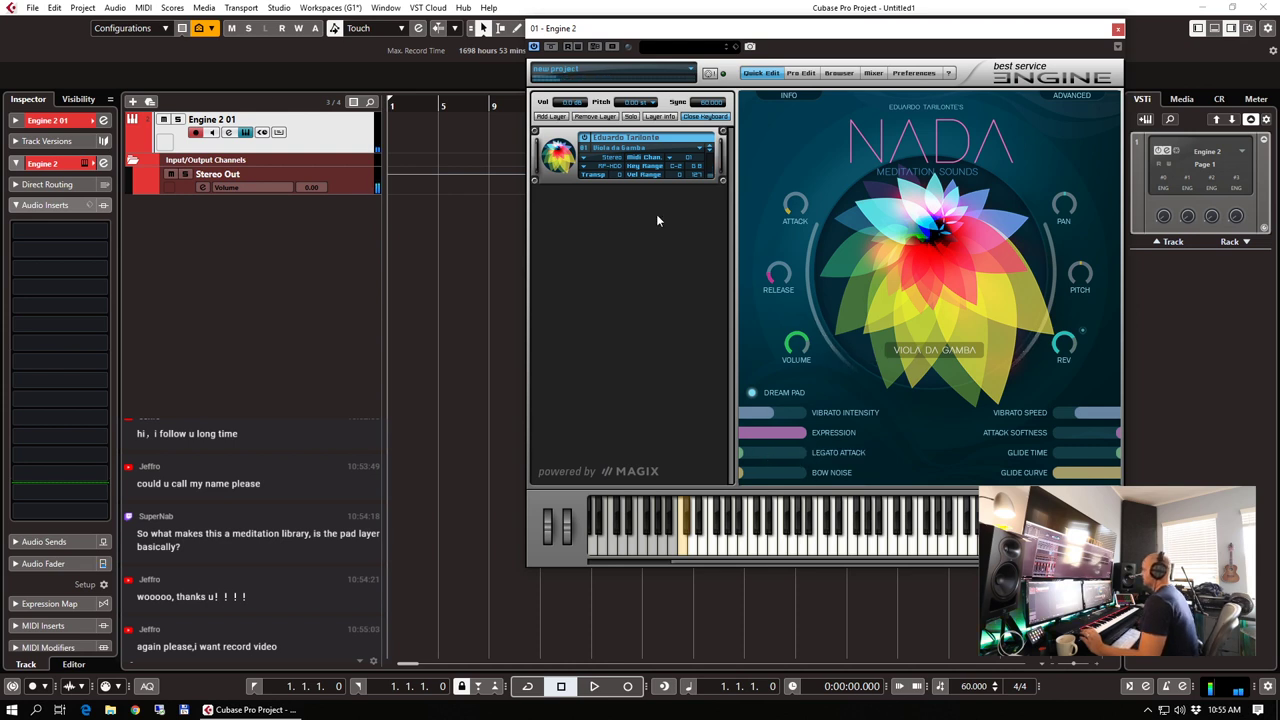
# Load Violin from NADA's string instruments into the layer and turn off its Dream Pad
pyautogui.click(623, 150)
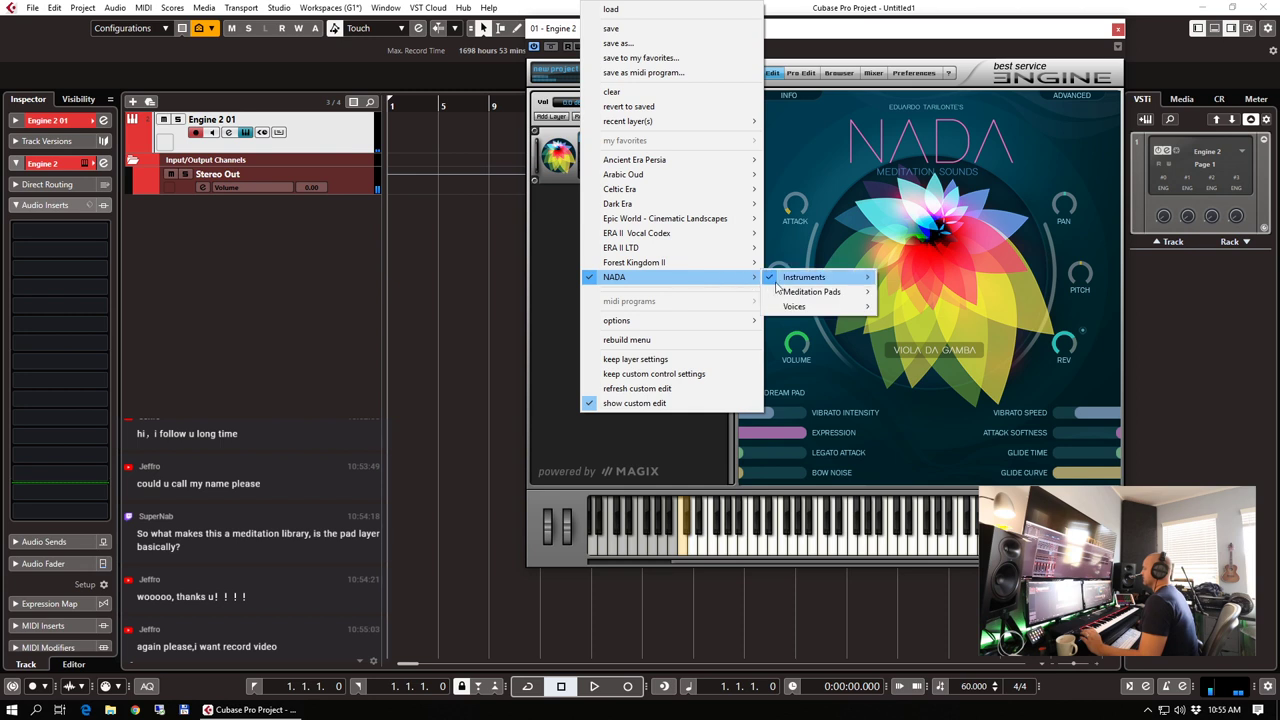
pyautogui.moveTo(787, 284)
pyautogui.moveTo(908, 306)
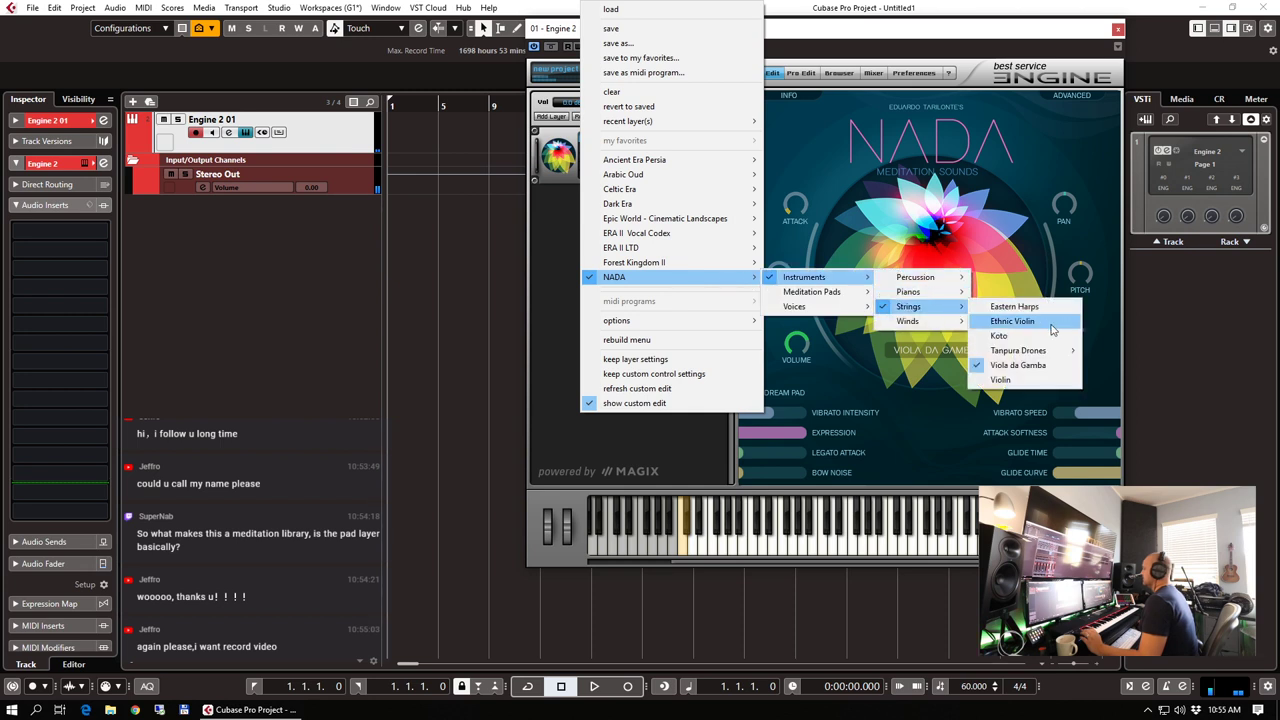
pyautogui.click(1054, 381)
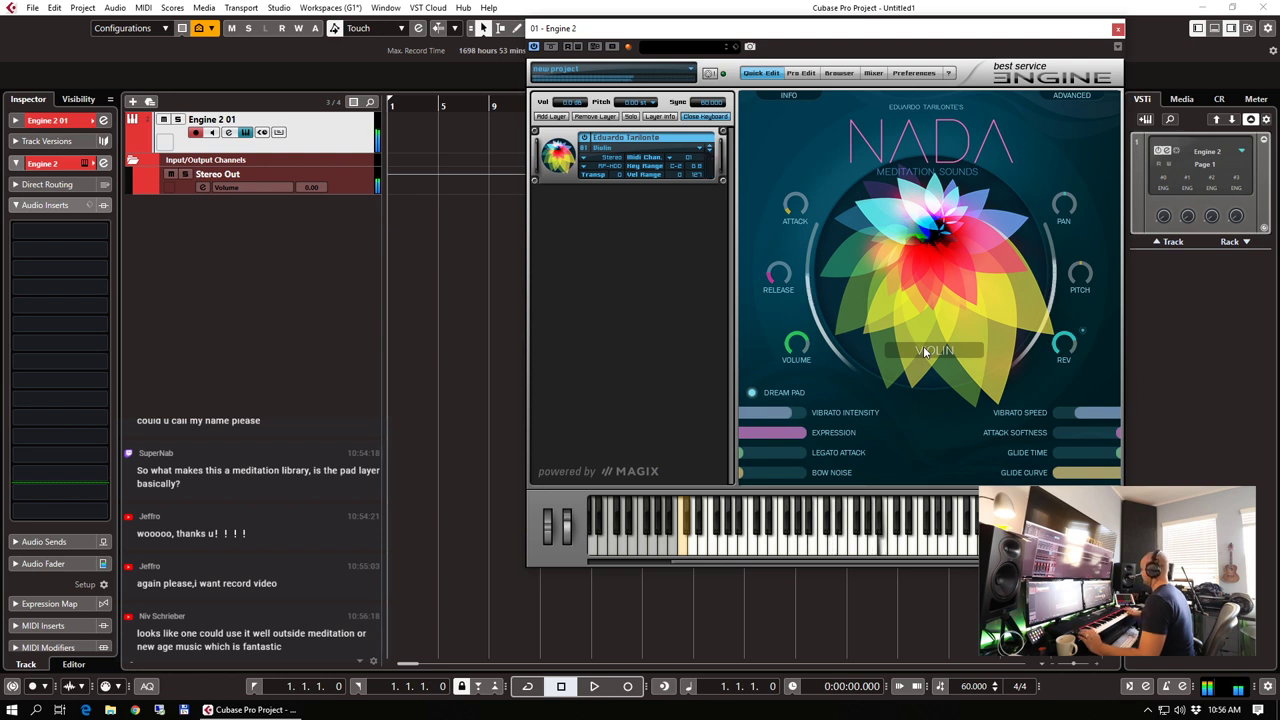
pyautogui.click(752, 393)
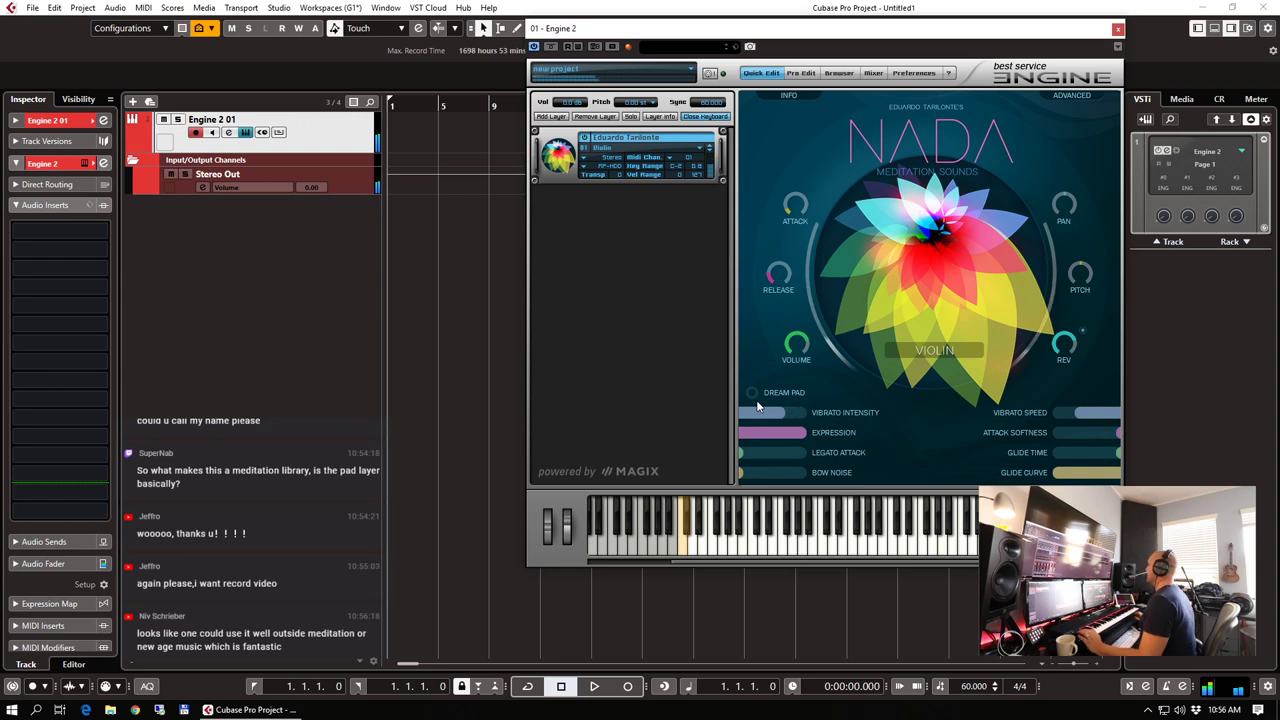
# Load Voice of Silence Legato from the Female Voice patches in NADA's Real Voices
pyautogui.click(613, 70)
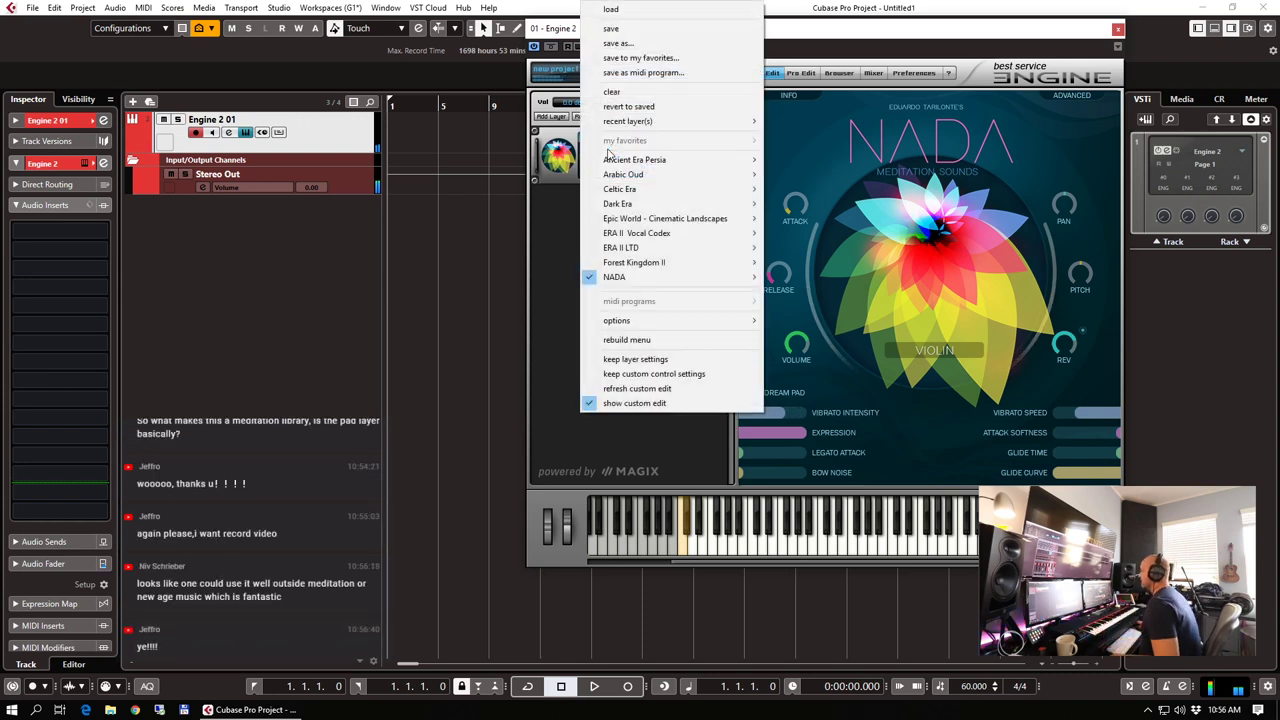
pyautogui.moveTo(620, 287)
pyautogui.moveTo(808, 281)
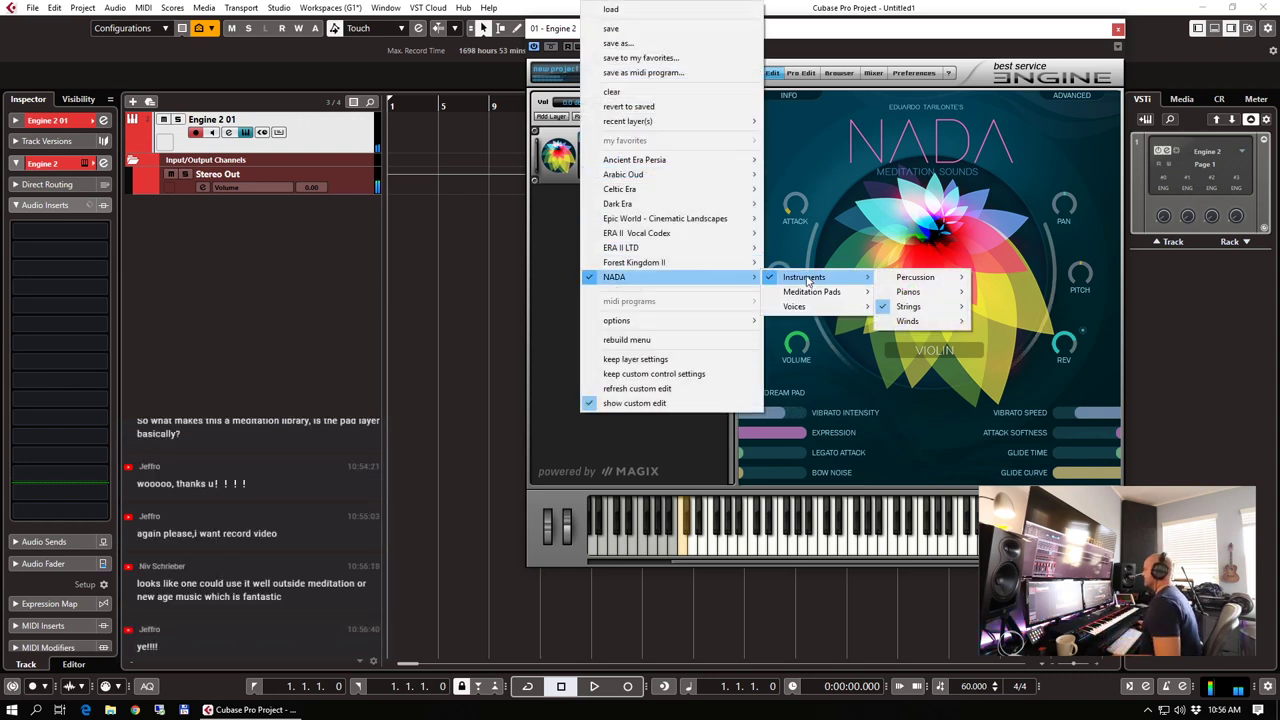
pyautogui.moveTo(938, 310)
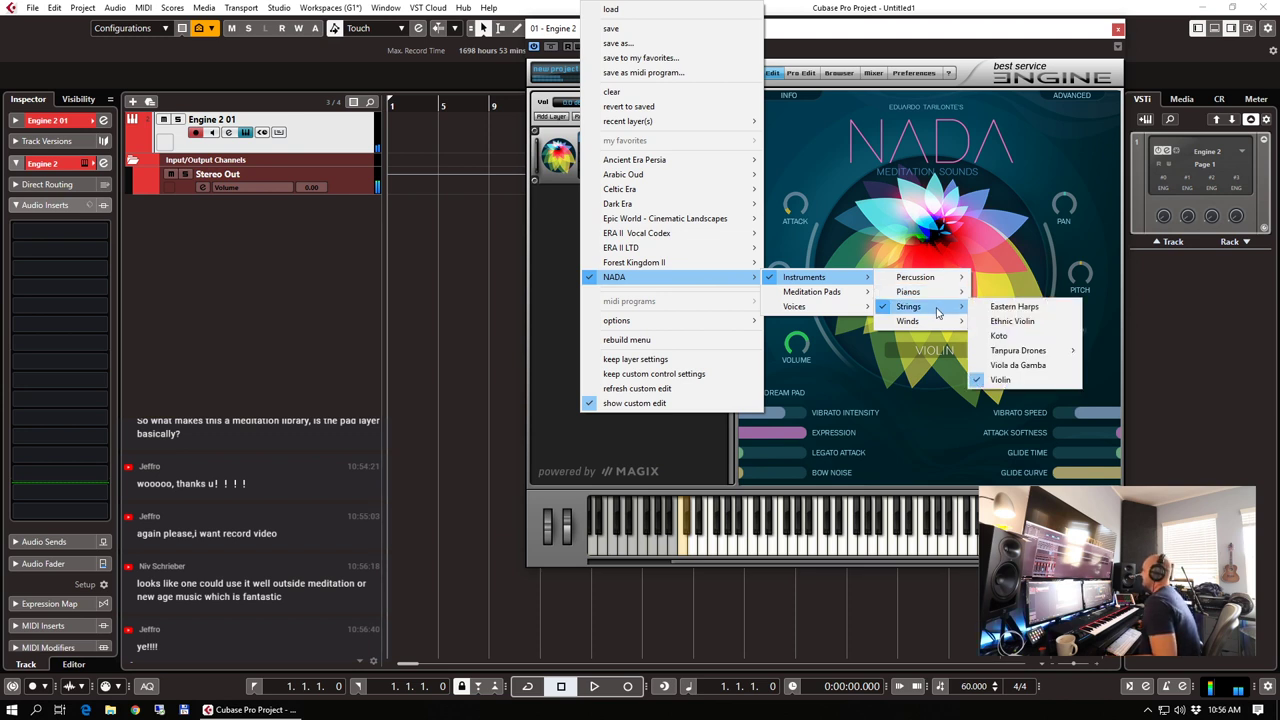
pyautogui.moveTo(825, 306)
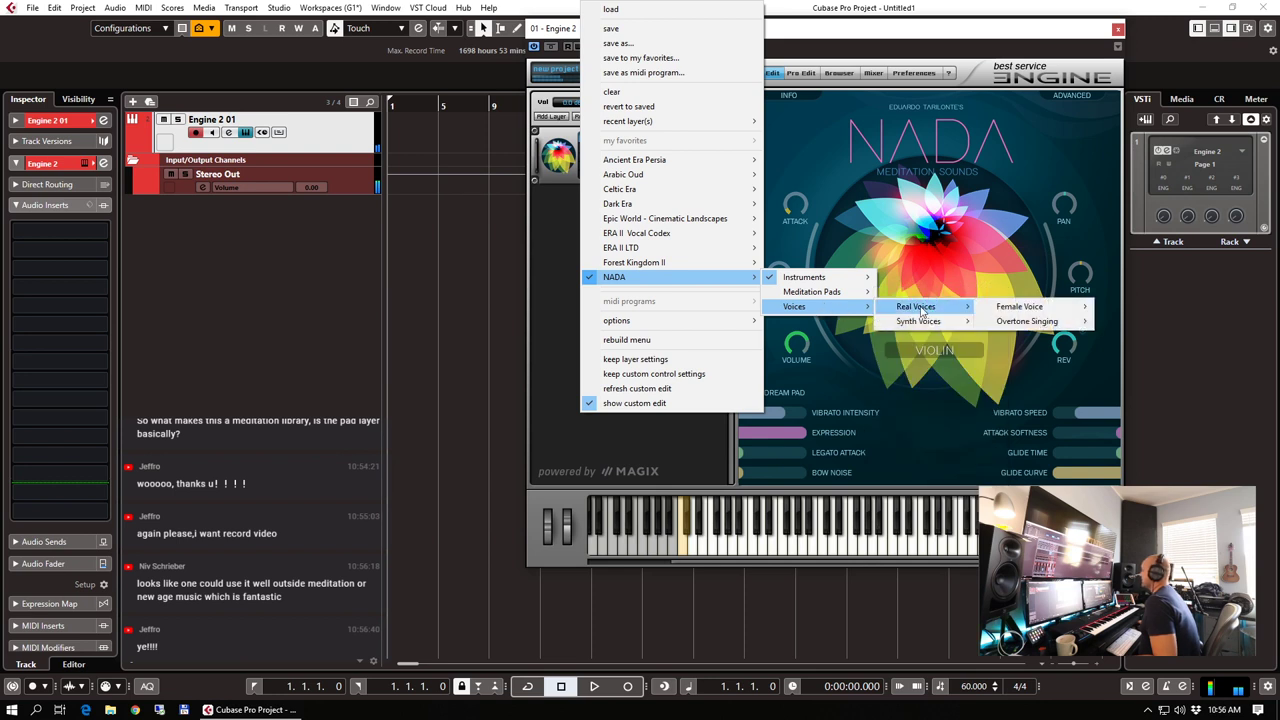
pyautogui.moveTo(1012, 310)
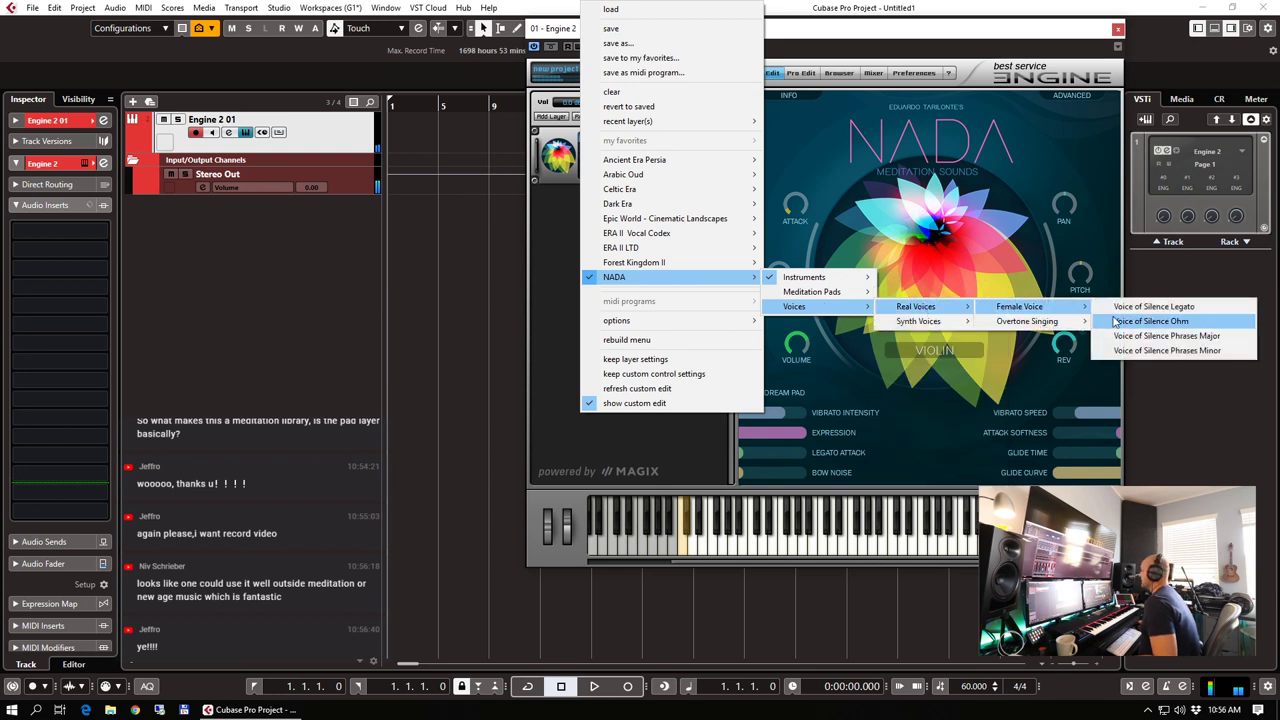
pyautogui.click(1170, 307)
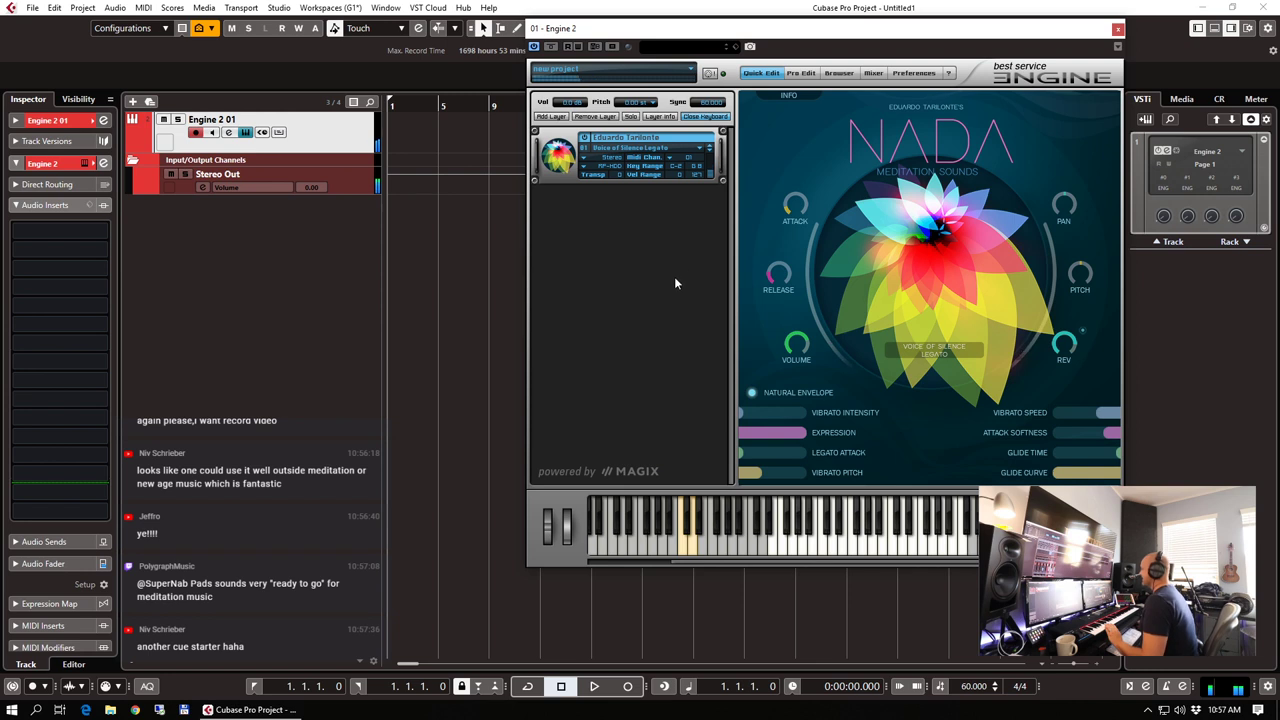
# Load Voice of Silence Ohm from the Female Voice patches in NADA's Real Voices
pyautogui.click(653, 150)
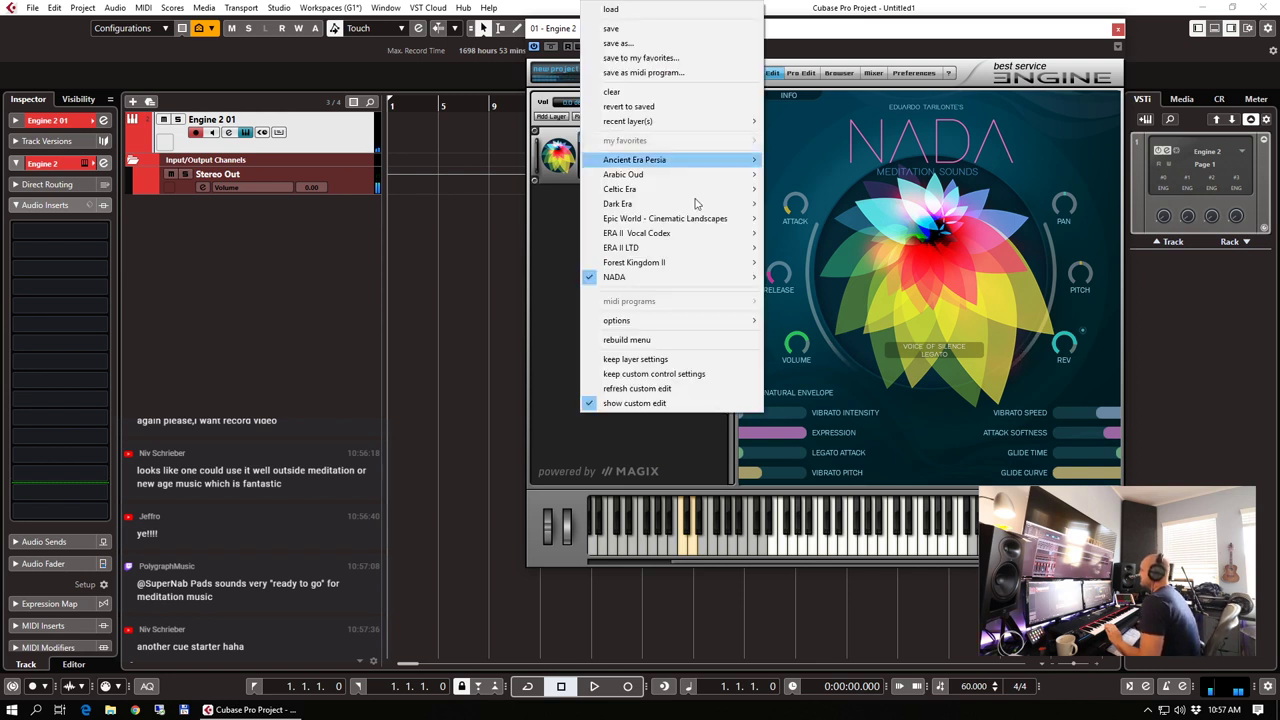
pyautogui.moveTo(705, 277)
pyautogui.moveTo(826, 307)
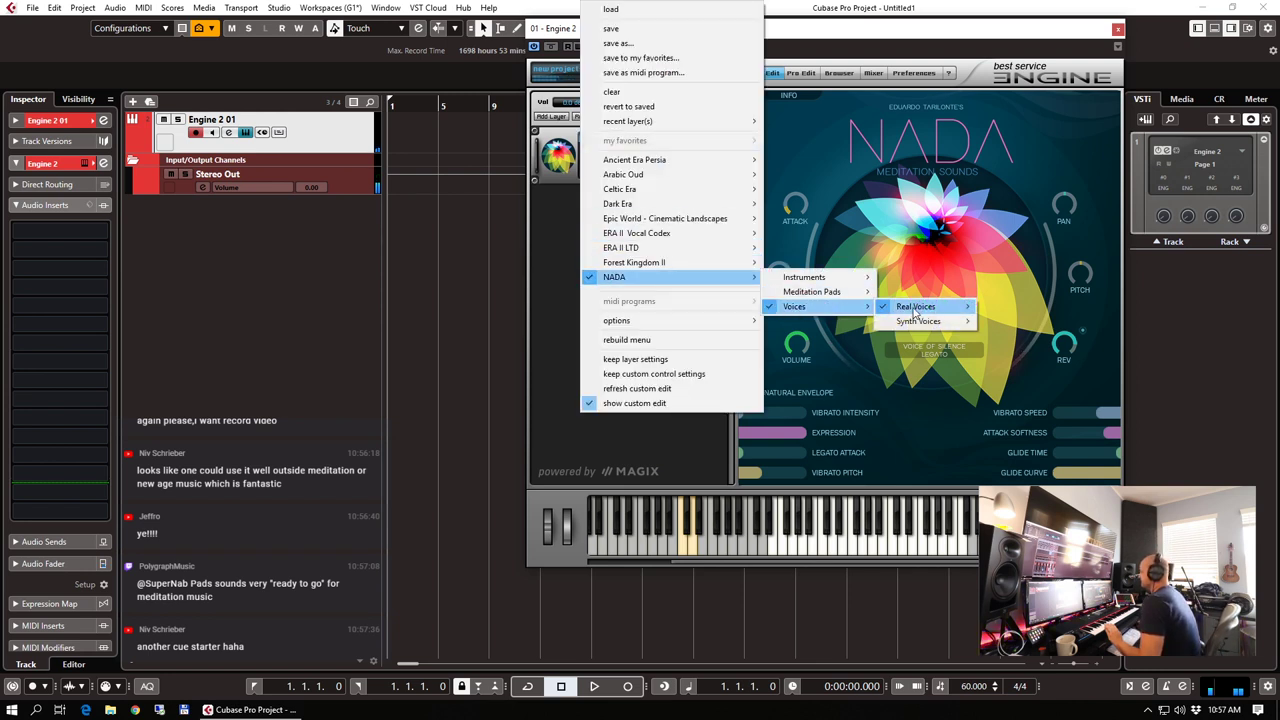
pyautogui.moveTo(930, 307)
pyautogui.moveTo(1061, 313)
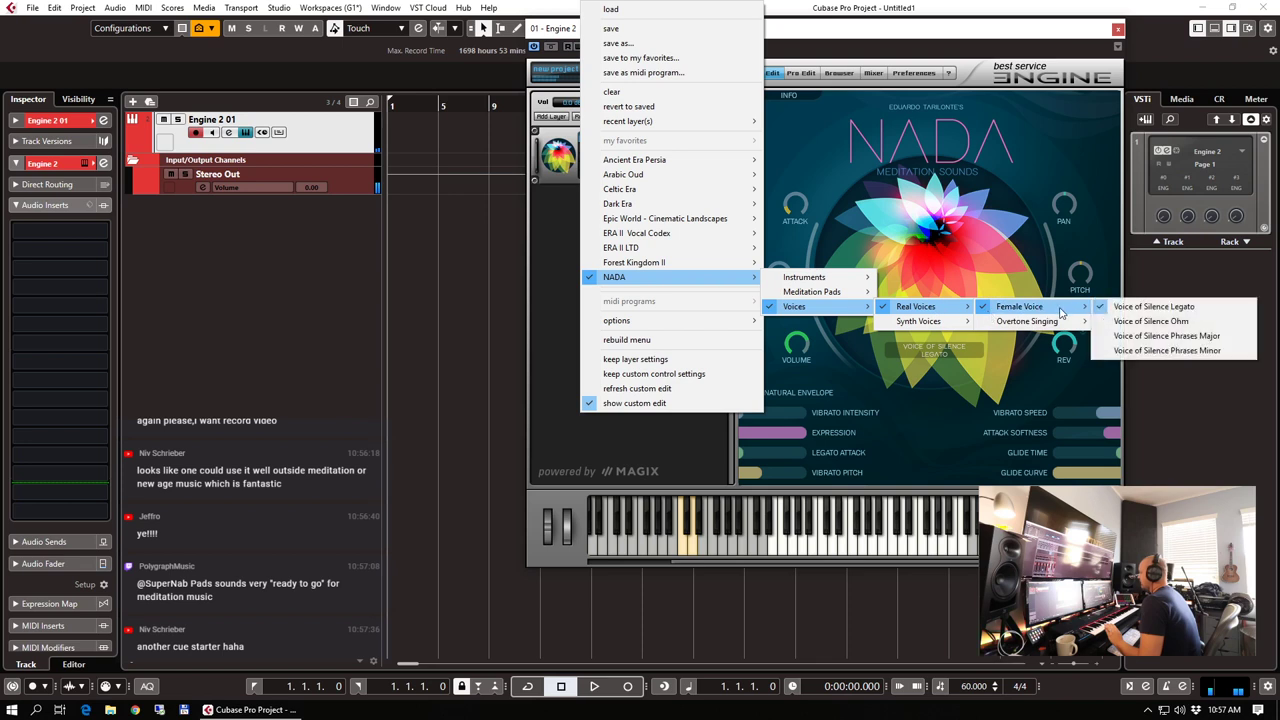
pyautogui.click(1141, 321)
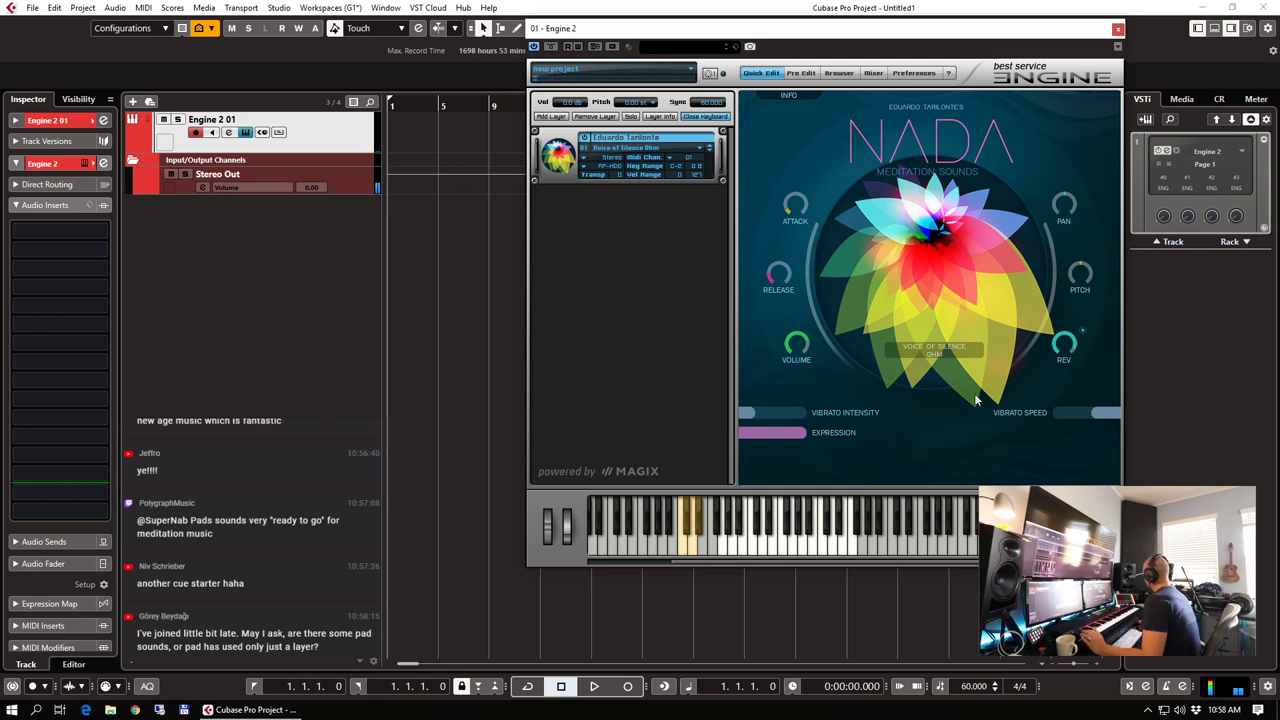
# Browse the categories of NADA's Meditation Pads for the layer
pyautogui.click(660, 149)
pyautogui.moveTo(694, 274)
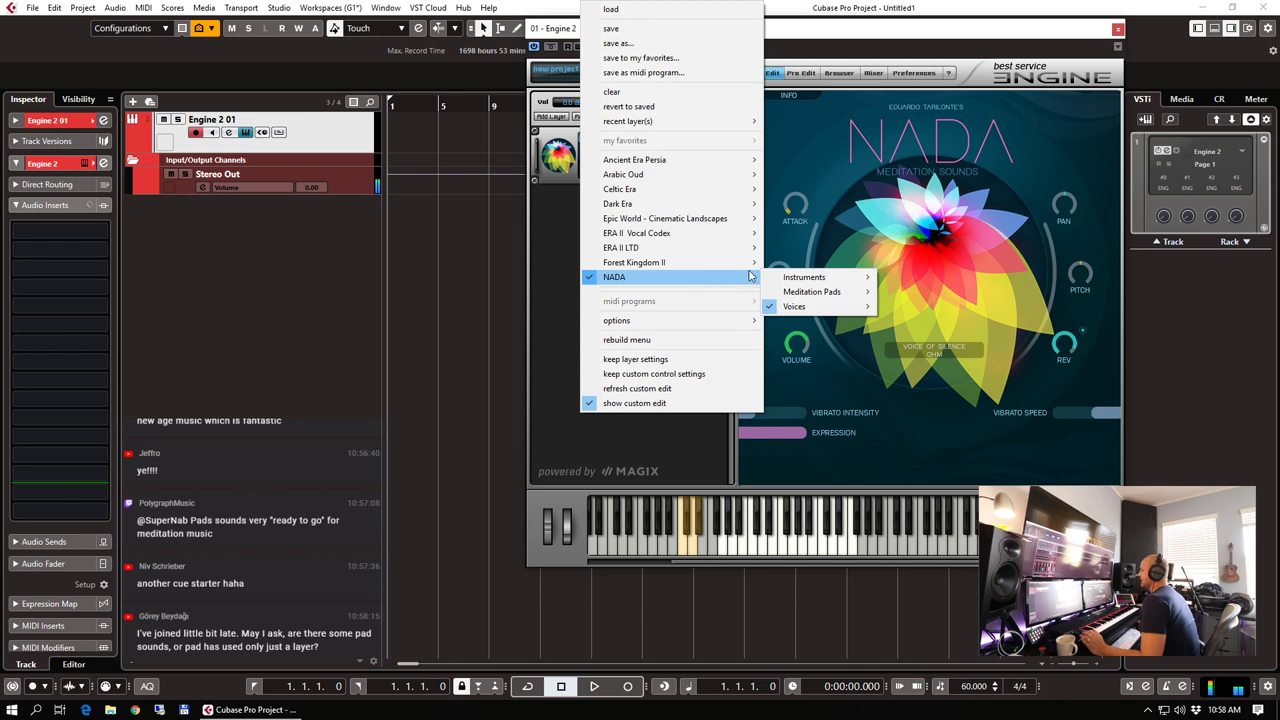
pyautogui.moveTo(811, 291)
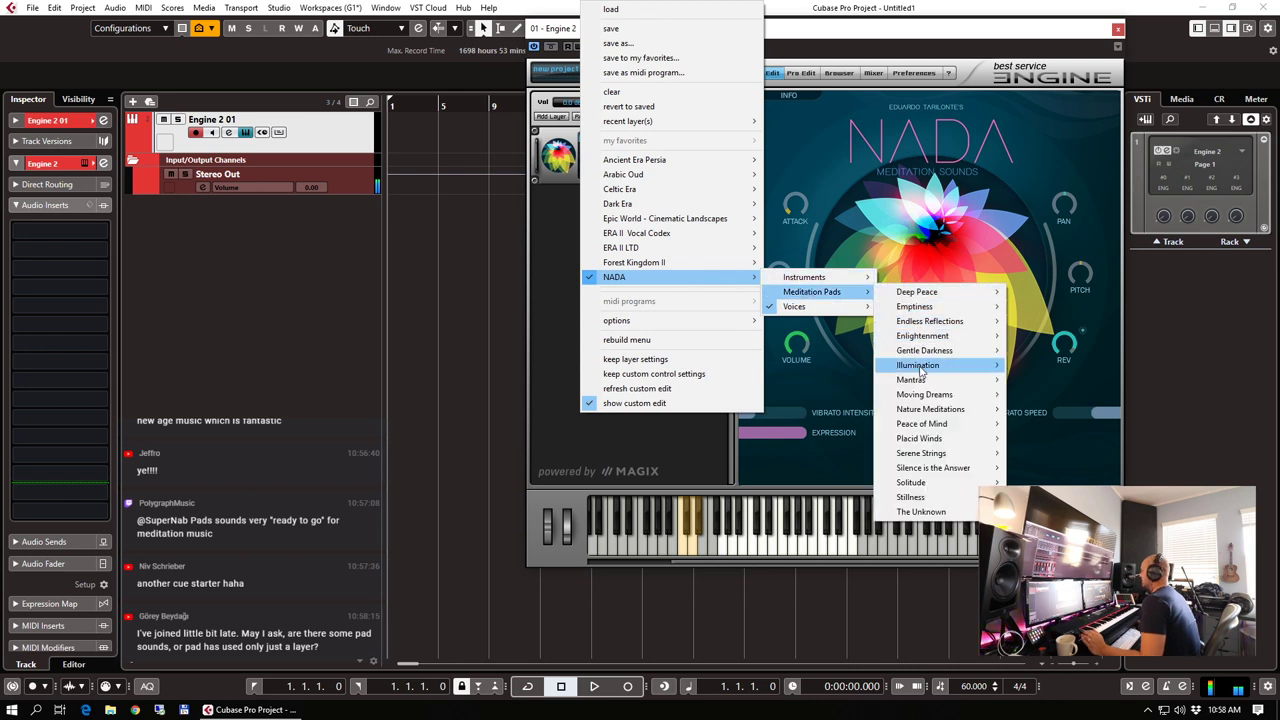
# Load the Nature Meditations pad Alone in the Rain, setting Piano High to 0% and Piano Low fully down
pyautogui.moveTo(965, 413)
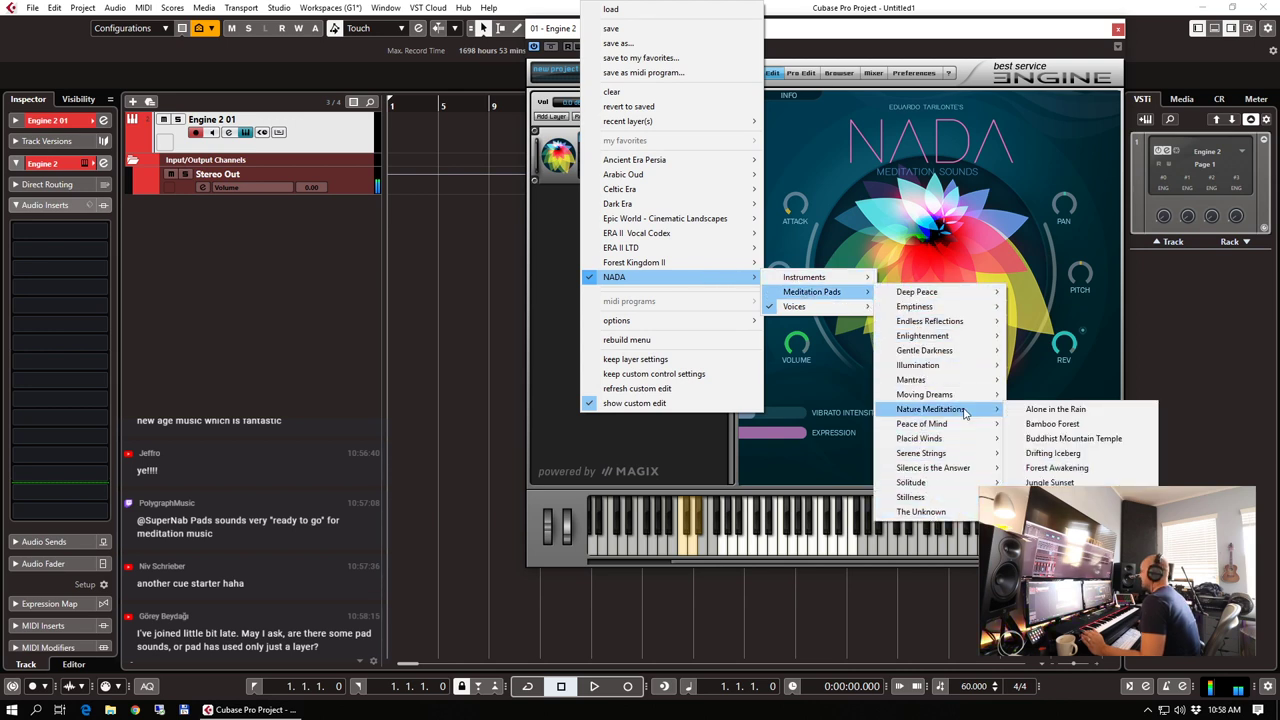
pyautogui.click(1052, 409)
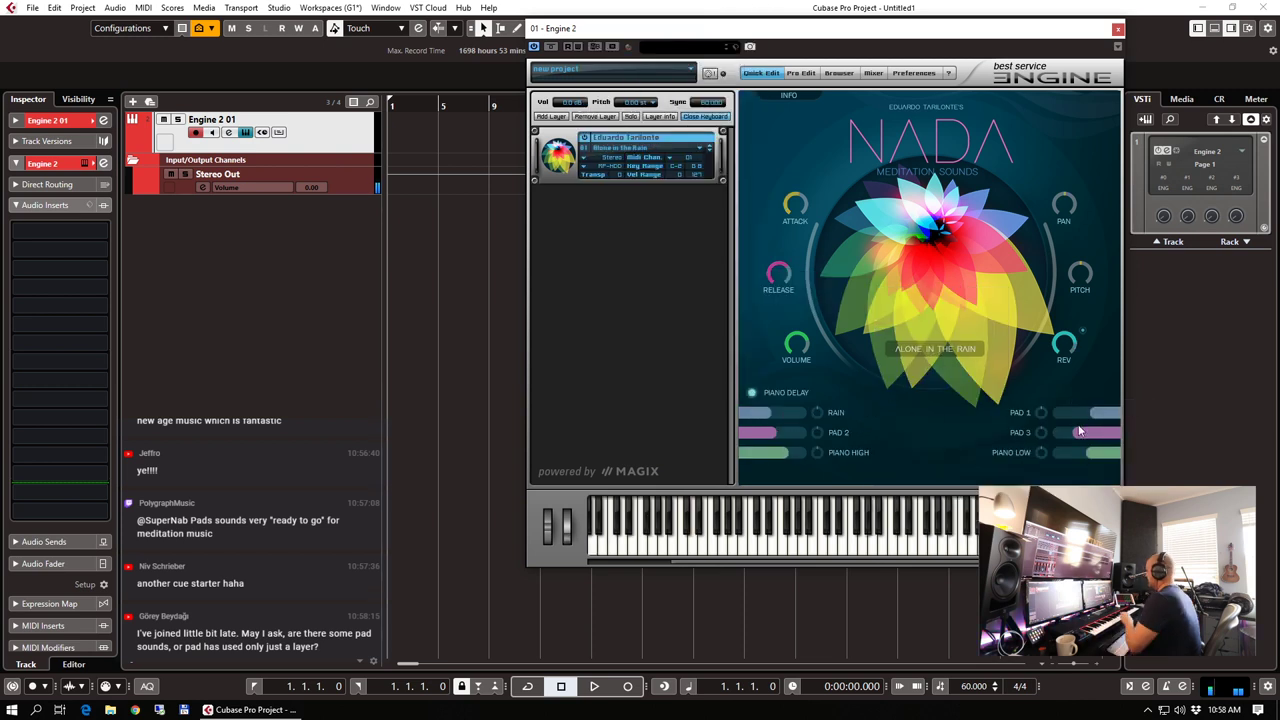
pyautogui.moveTo(1080, 431); pyautogui.dragTo(1068, 437)
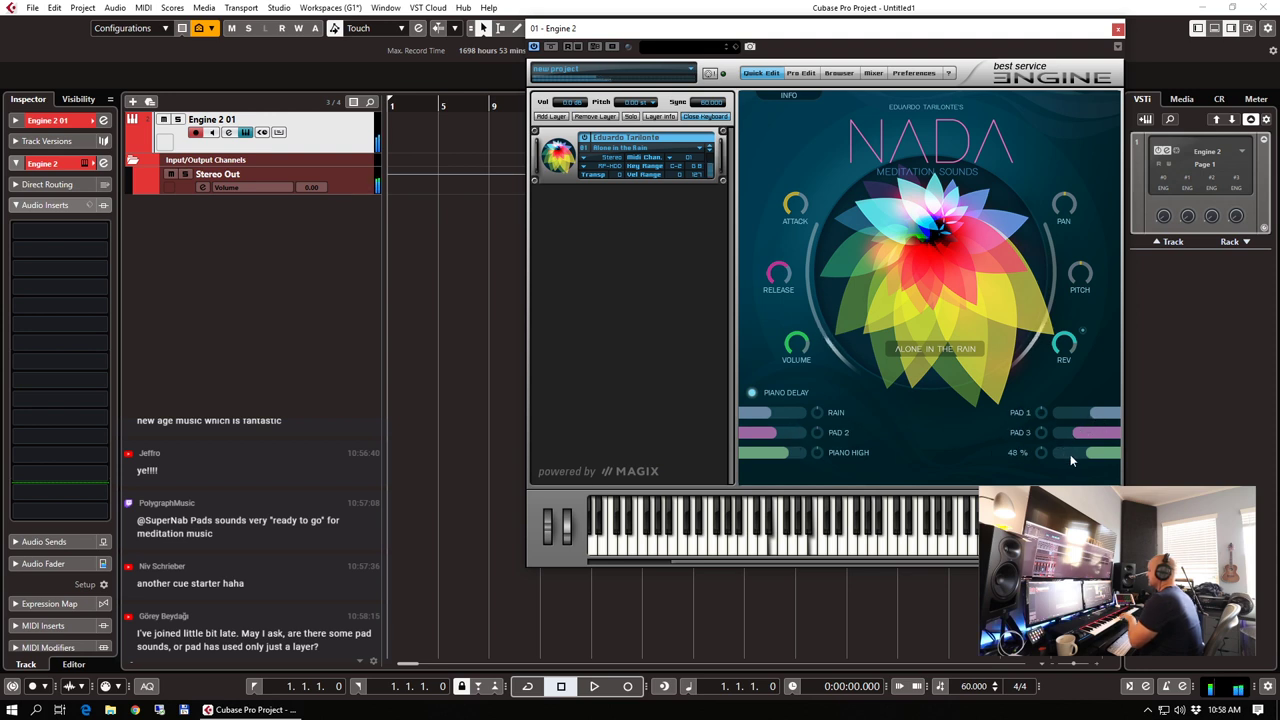
pyautogui.moveTo(792, 455); pyautogui.dragTo(741, 456)
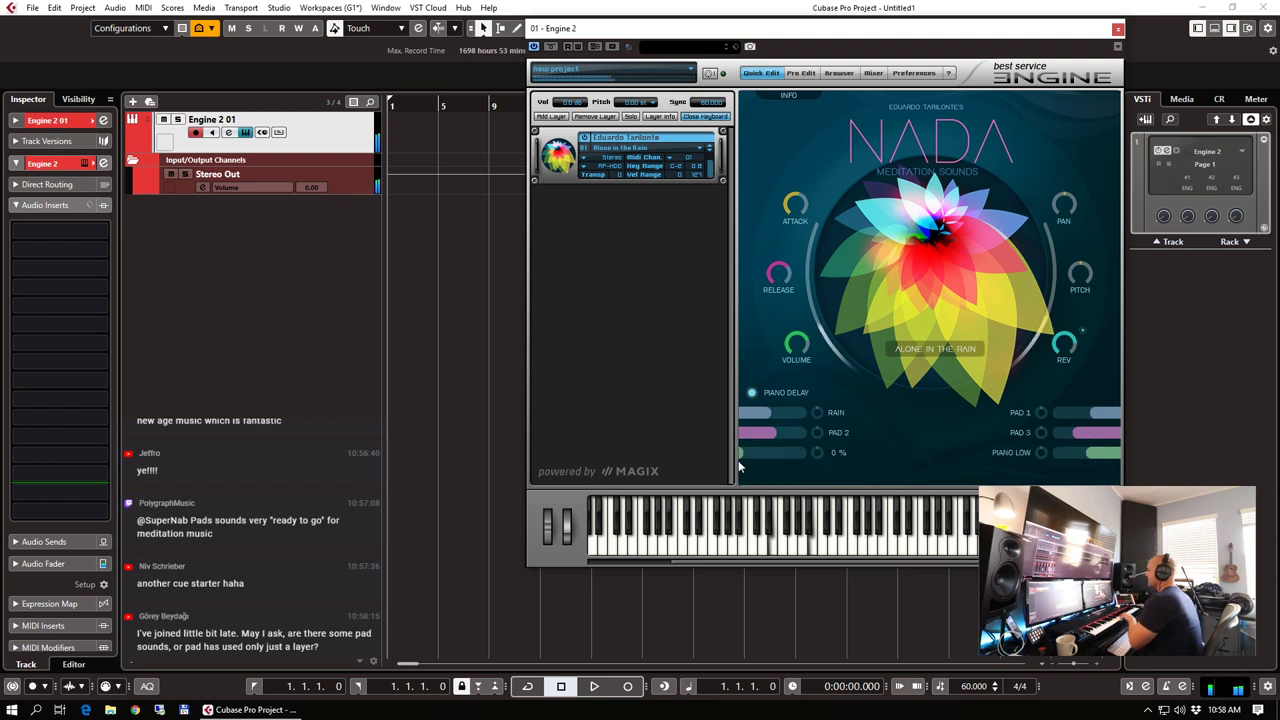
pyautogui.moveTo(1088, 455); pyautogui.dragTo(1149, 454)
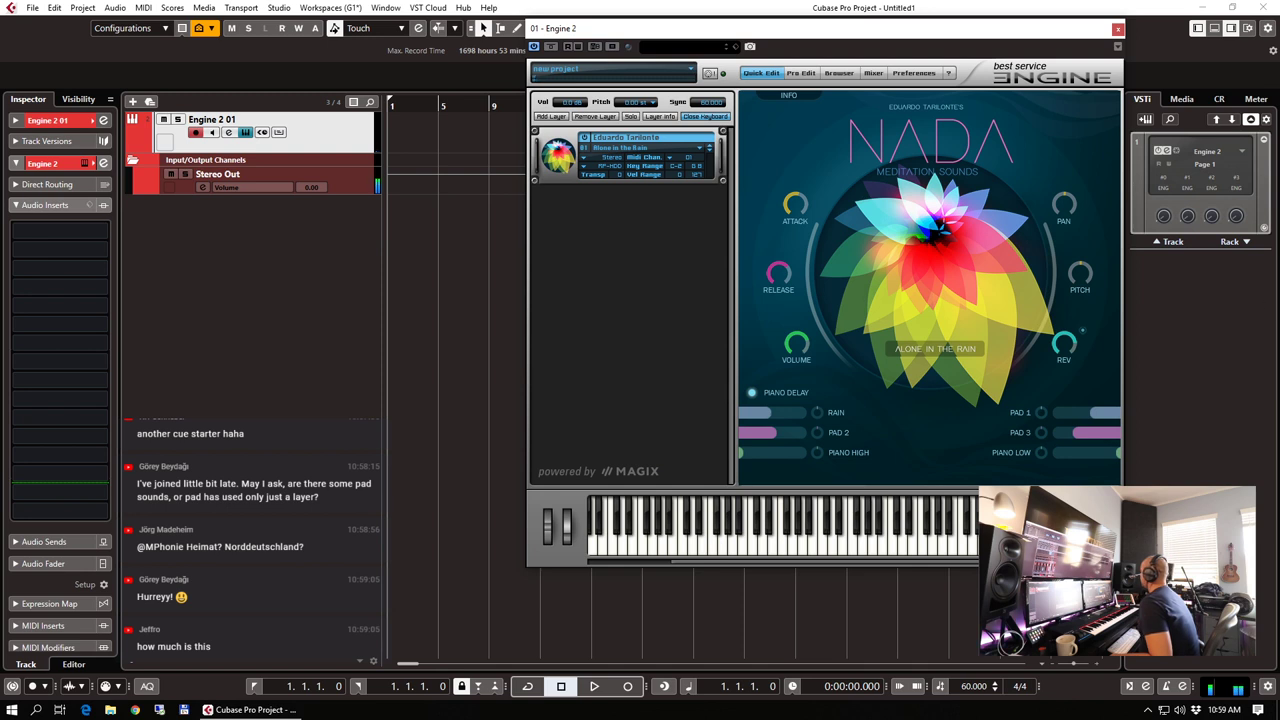
# Close the instrument window, retrieve the Facebook post's commenters on the Random Comment Picker page in the browser, and close that page
pyautogui.hotkey('ctrl', 'w')
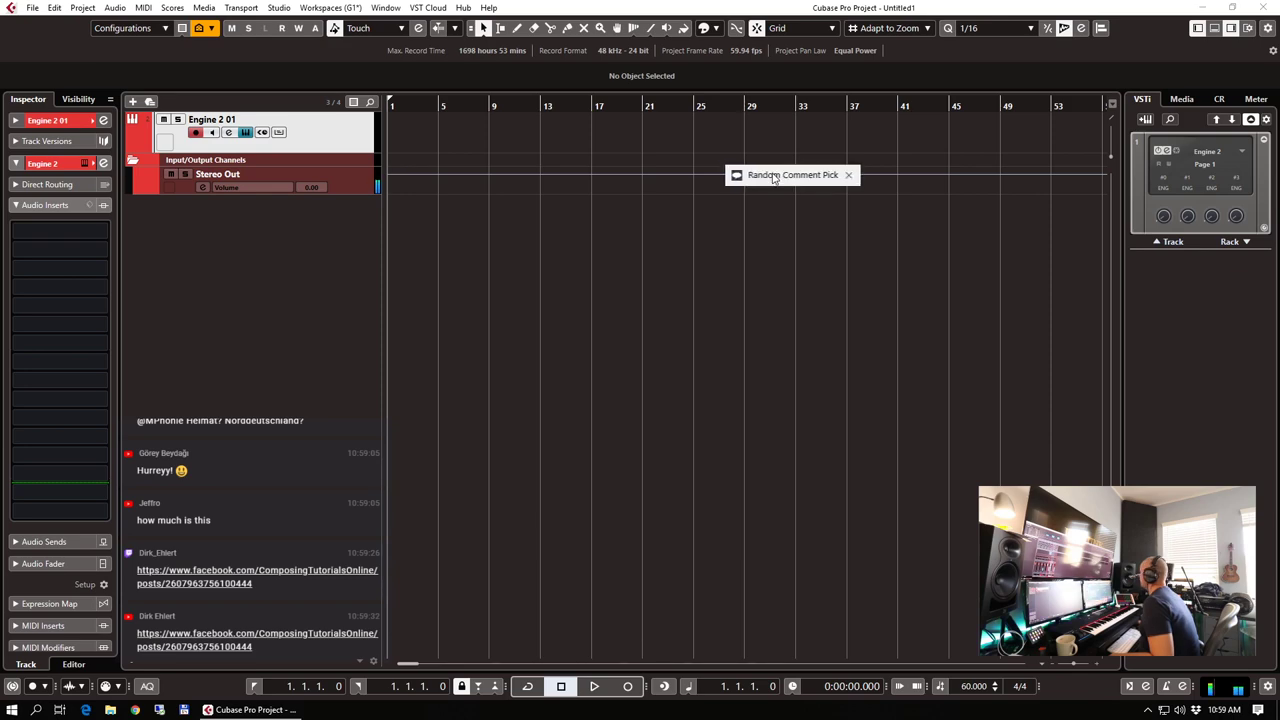
pyautogui.press('super+shift+Left')
pyautogui.click(1224, 216)
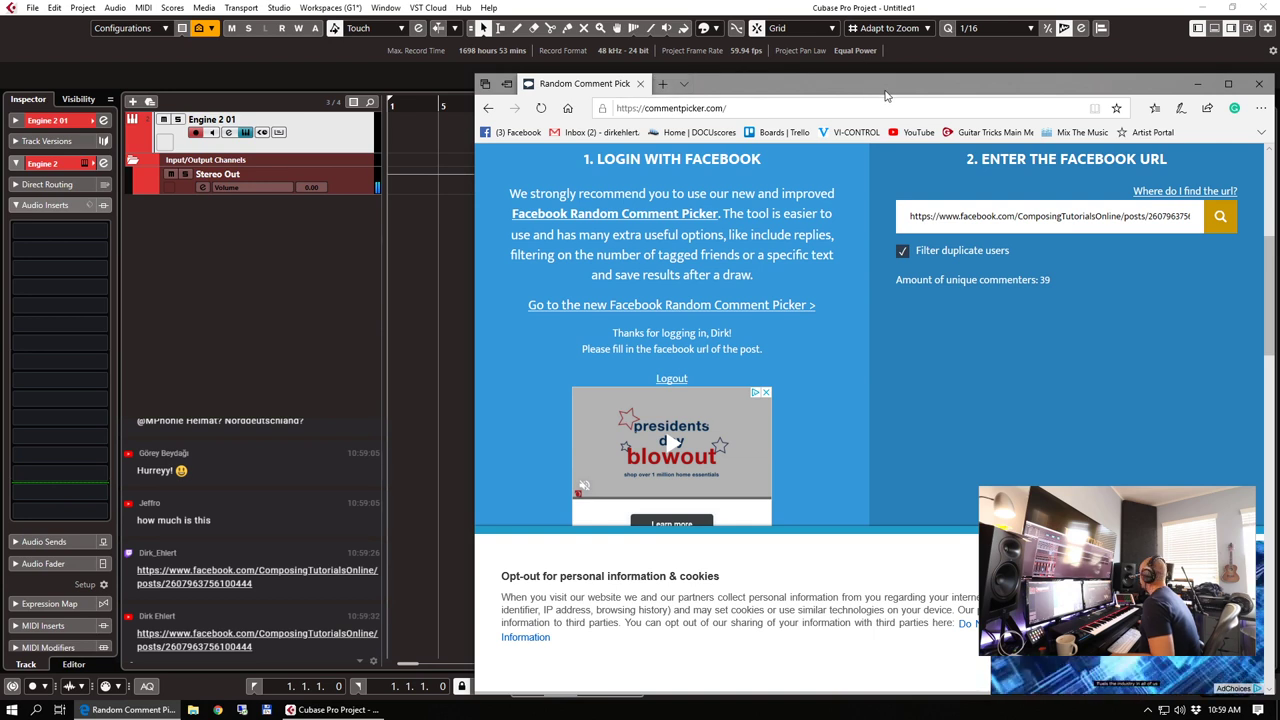
pyautogui.click(640, 84)
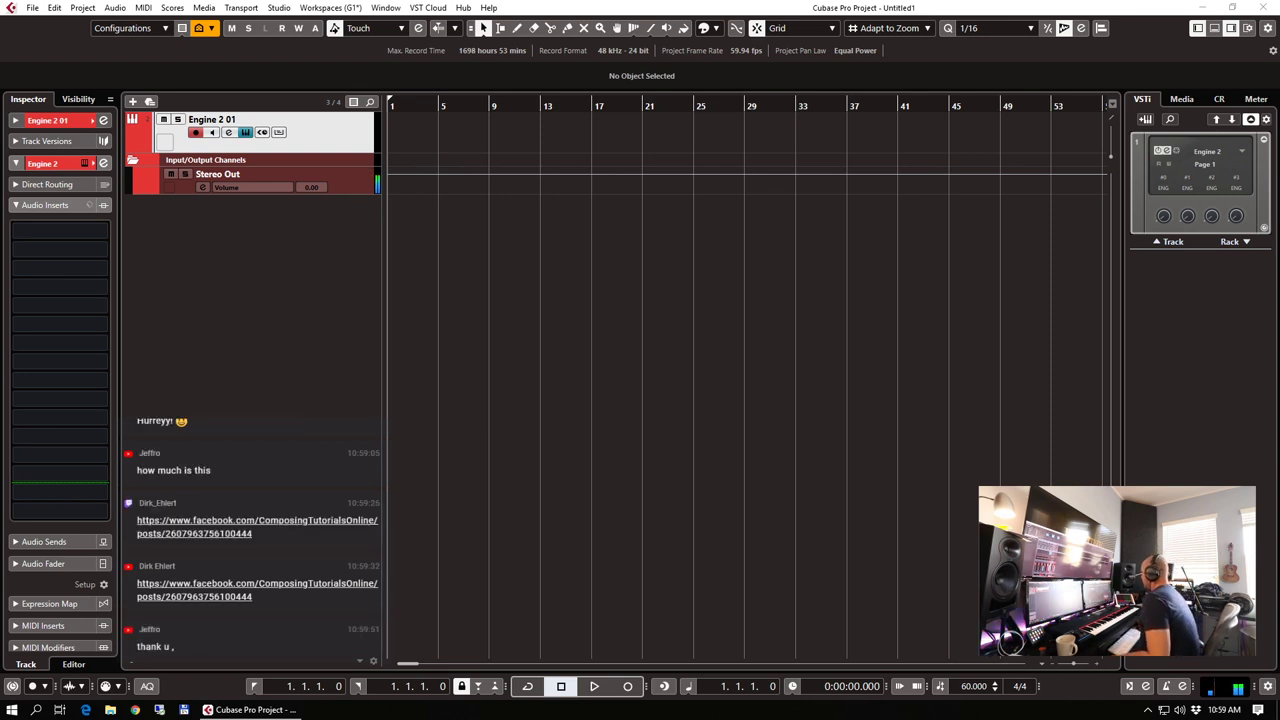
# Reopen the Engine 2 instrument window and load Voice of Silence Phrases Major from NADA's real female voices
pyautogui.press('e')
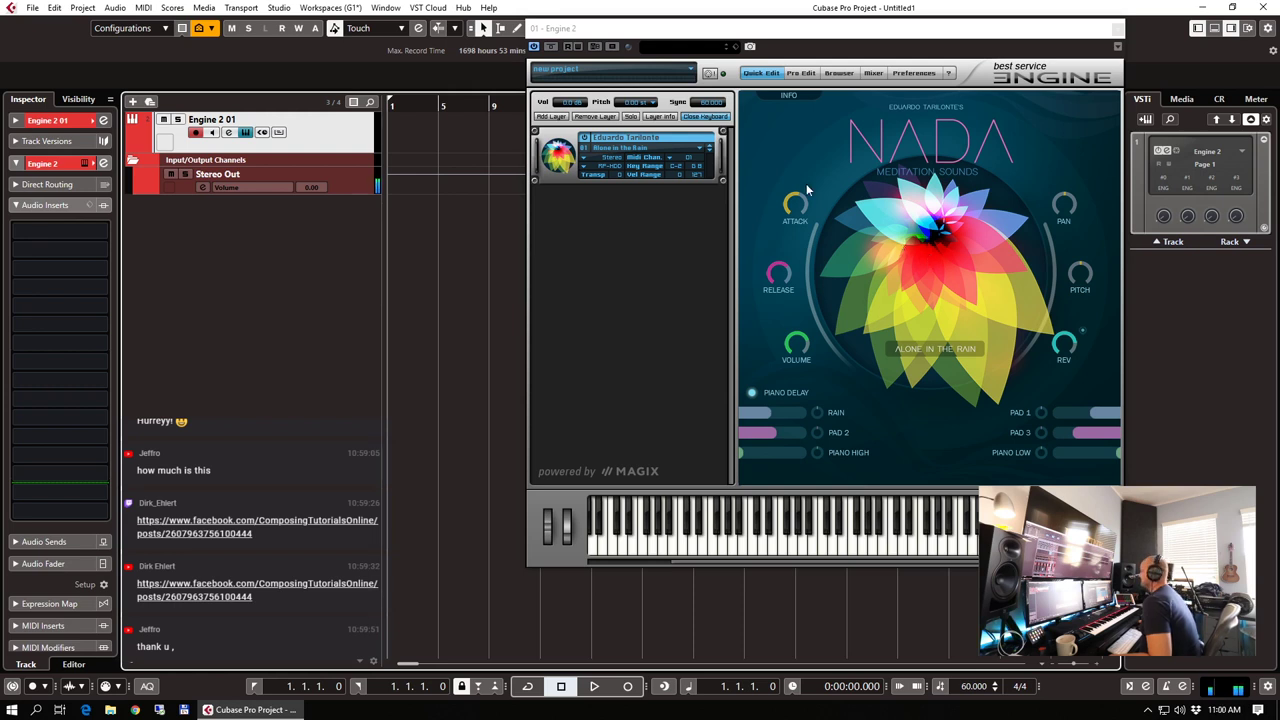
pyautogui.moveTo(787, 212)
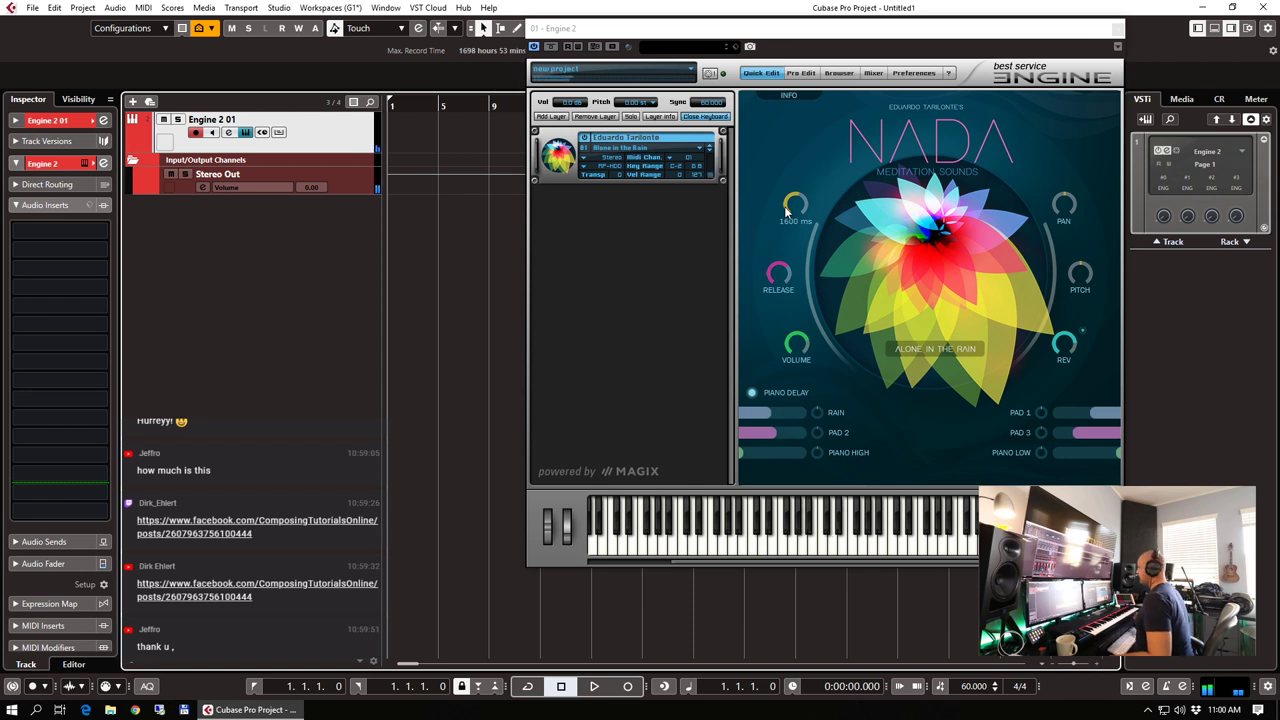
pyautogui.click(621, 152)
pyautogui.moveTo(712, 277)
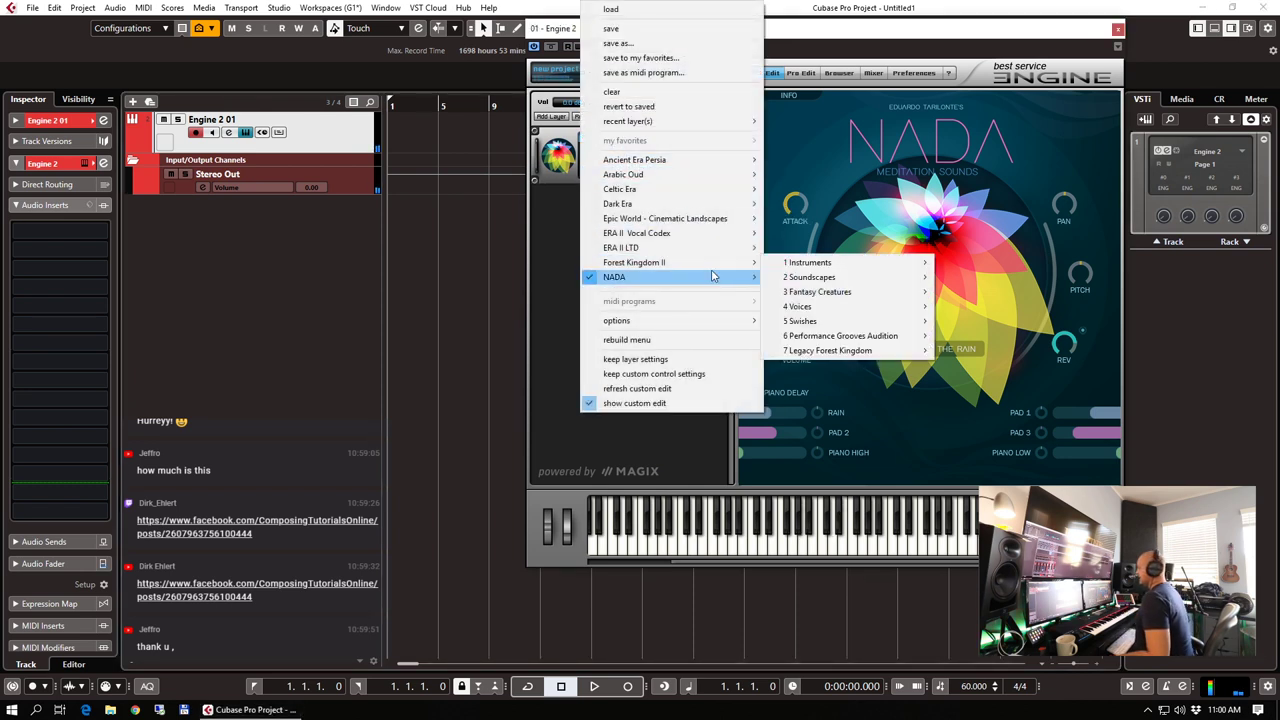
pyautogui.moveTo(838, 308)
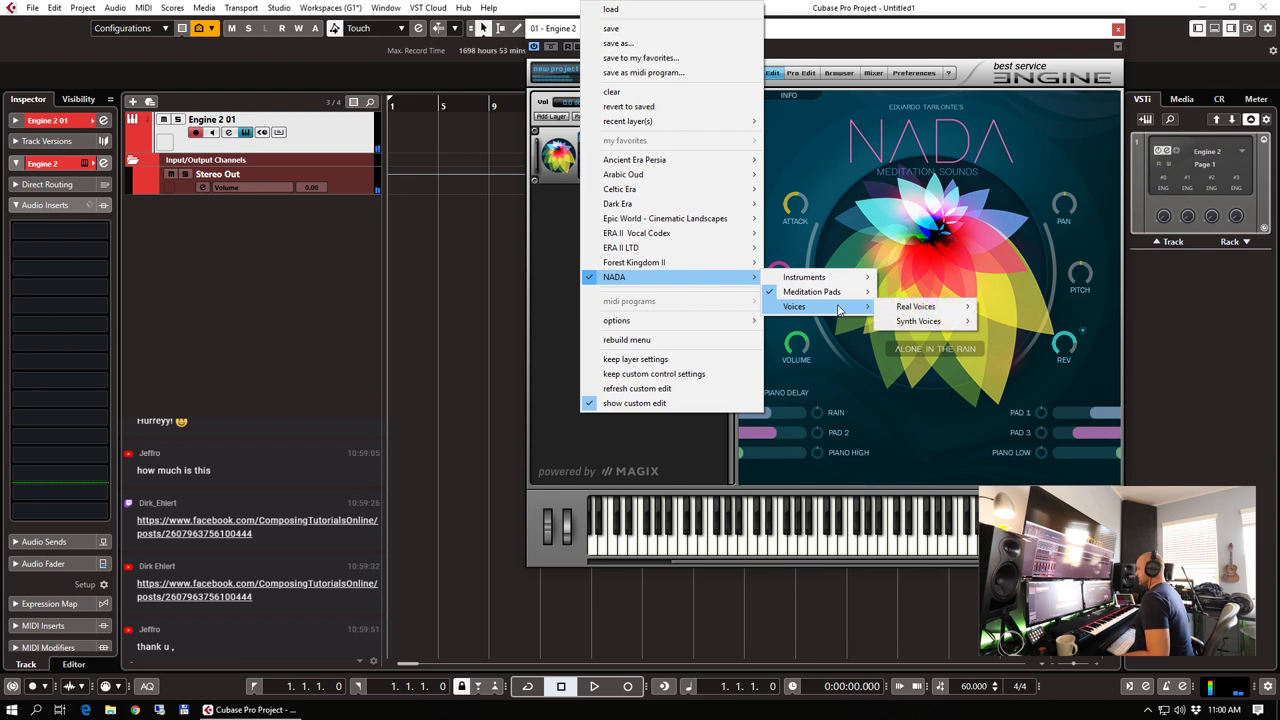
pyautogui.moveTo(925, 310)
pyautogui.moveTo(1045, 308)
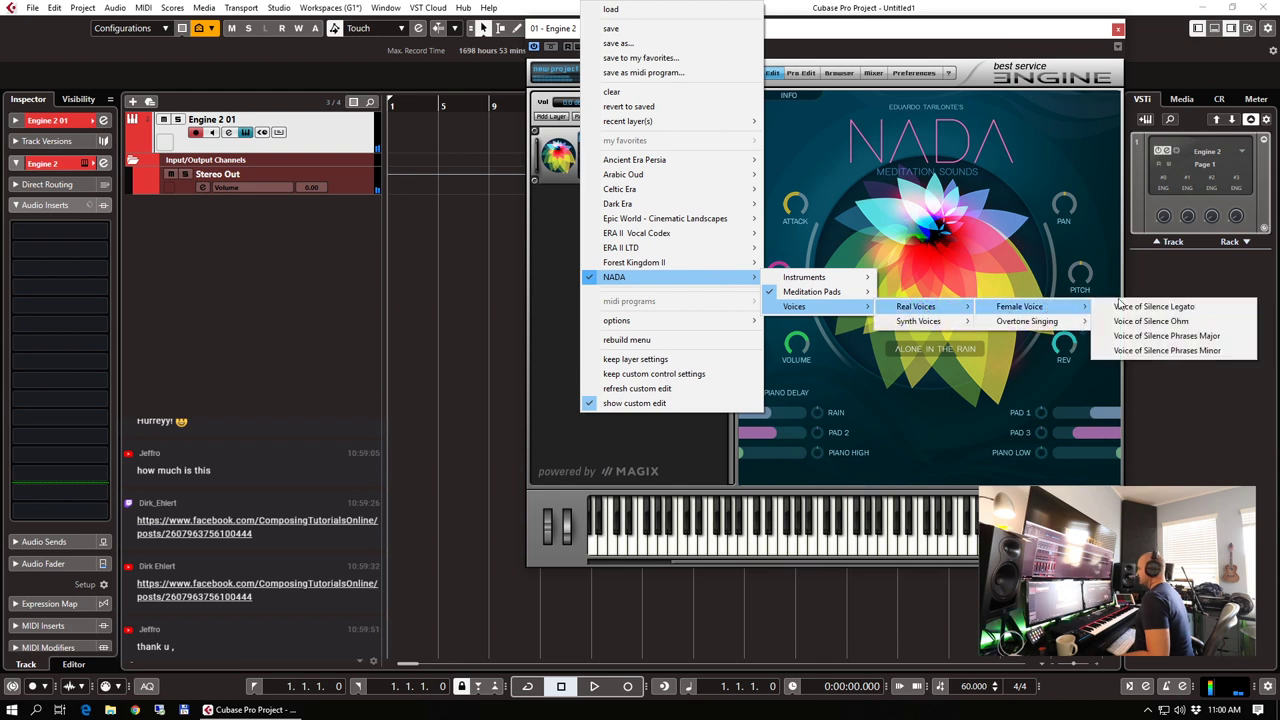
pyautogui.click(1170, 337)
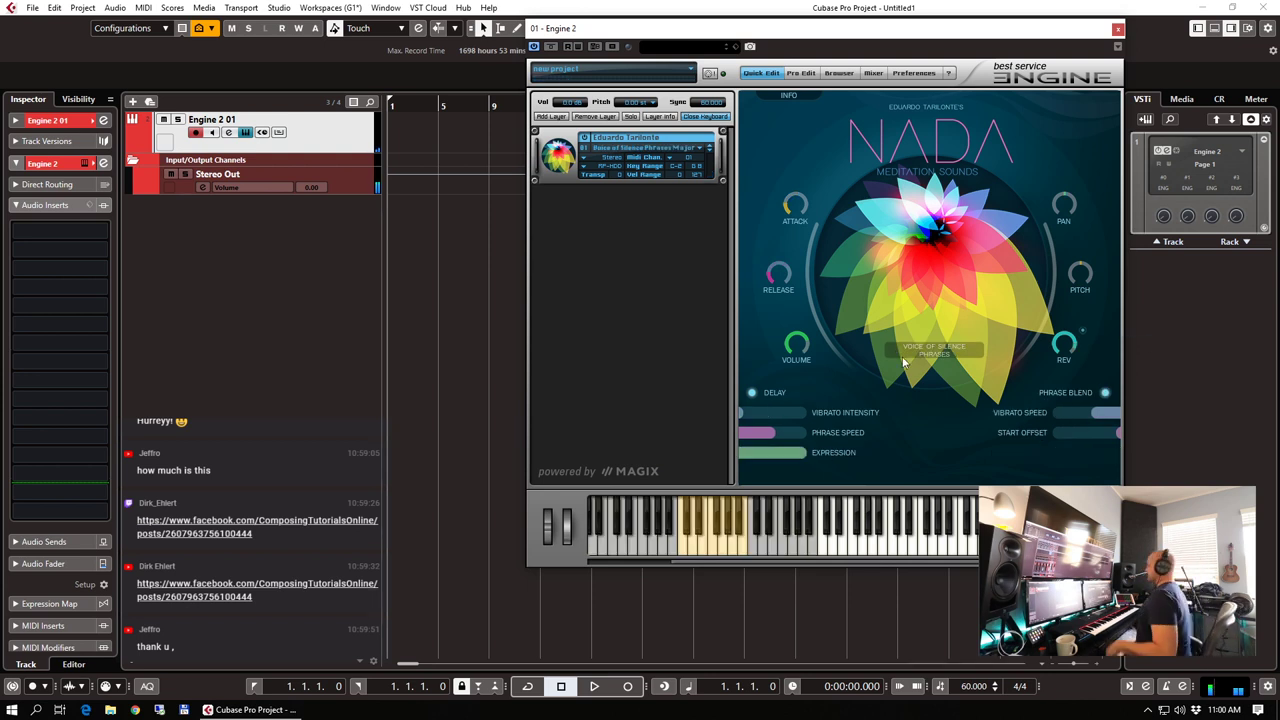
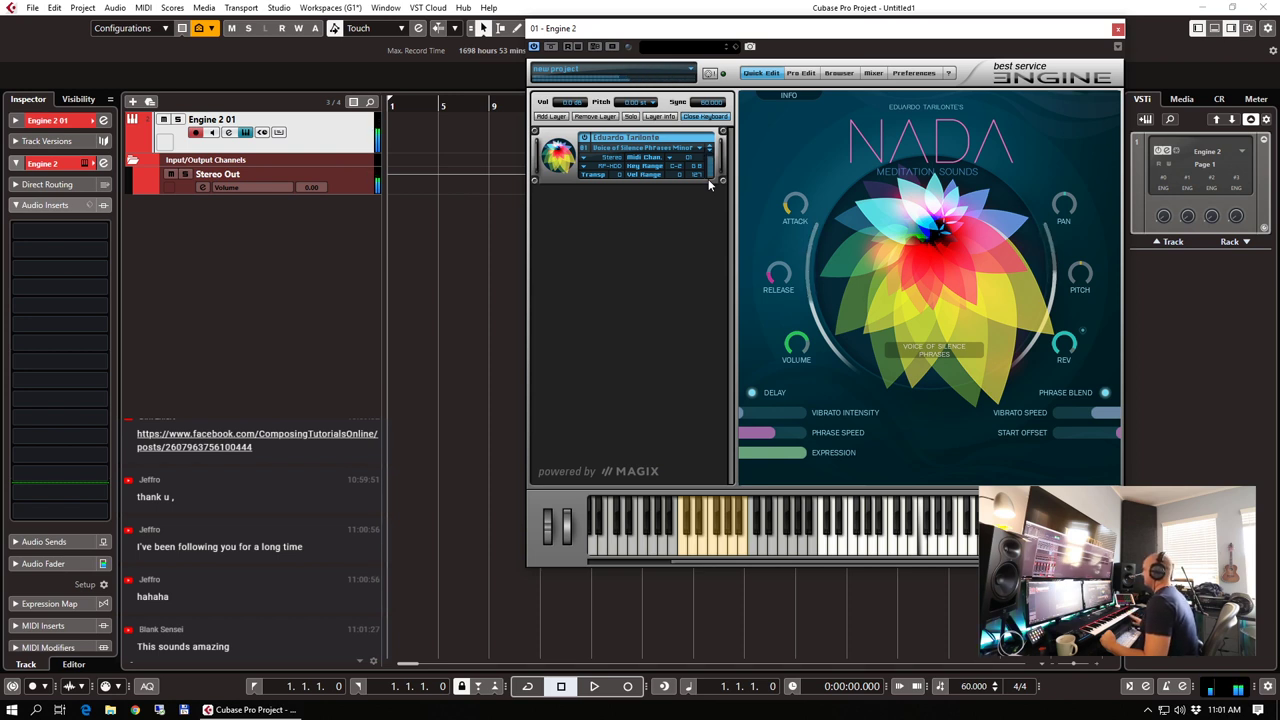
# Load the Meditation Choir I patch from NADA's synth voice choirs
pyautogui.click(637, 158)
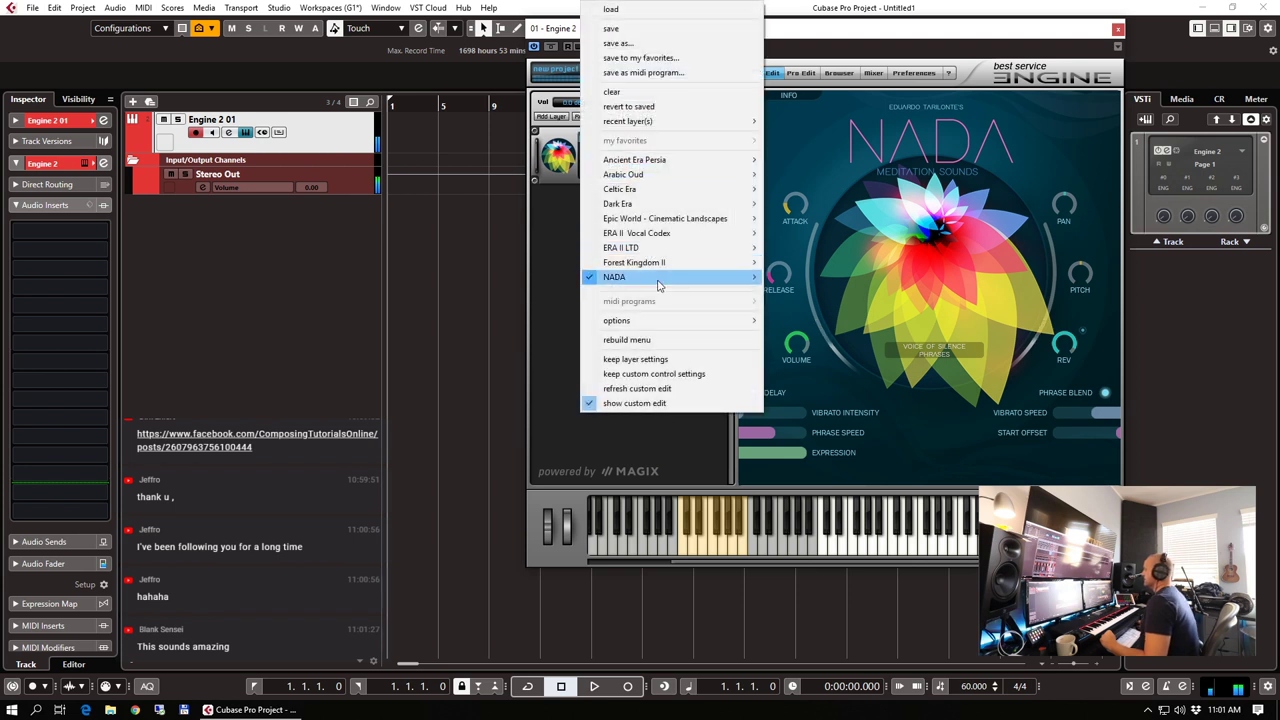
pyautogui.moveTo(710, 277)
pyautogui.moveTo(820, 307)
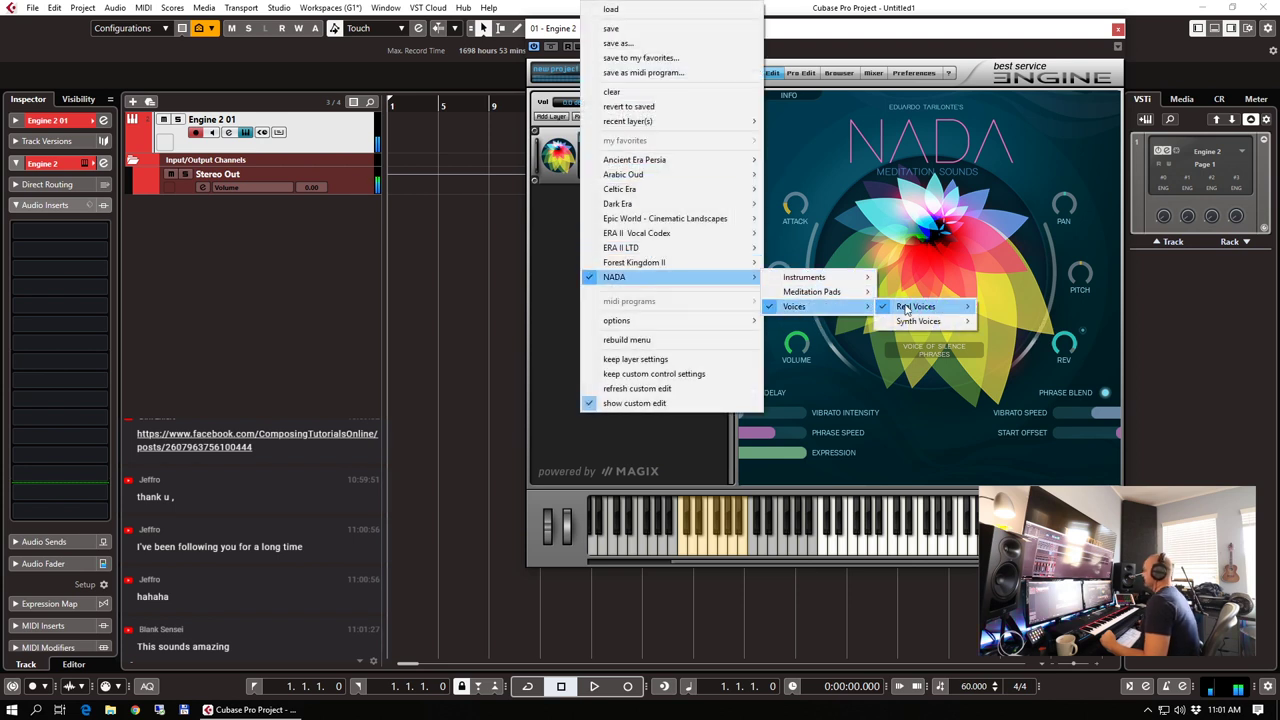
pyautogui.moveTo(946, 323)
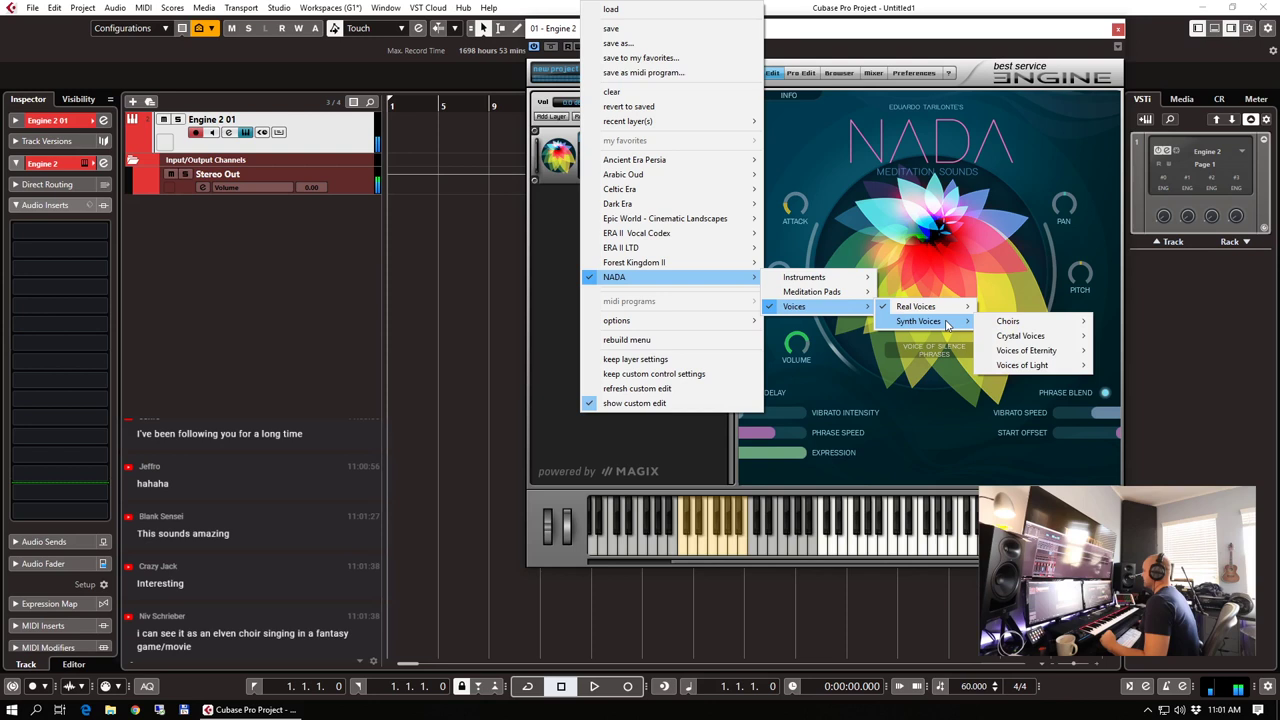
pyautogui.moveTo(1047, 321)
pyautogui.click(1130, 326)
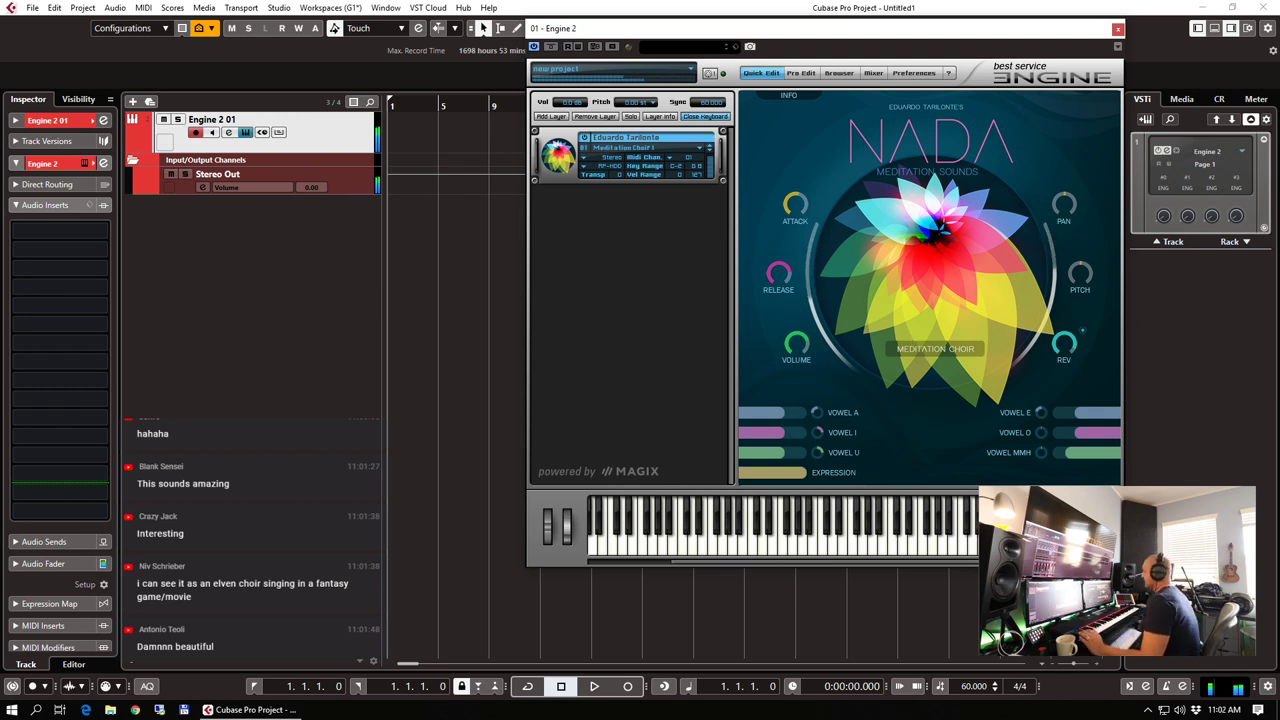
# Assign hardware controllers to the Vowel A, Vowel I, Vowel U and Vowel O sliders using MIDI learn
pyautogui.moveTo(790, 418)
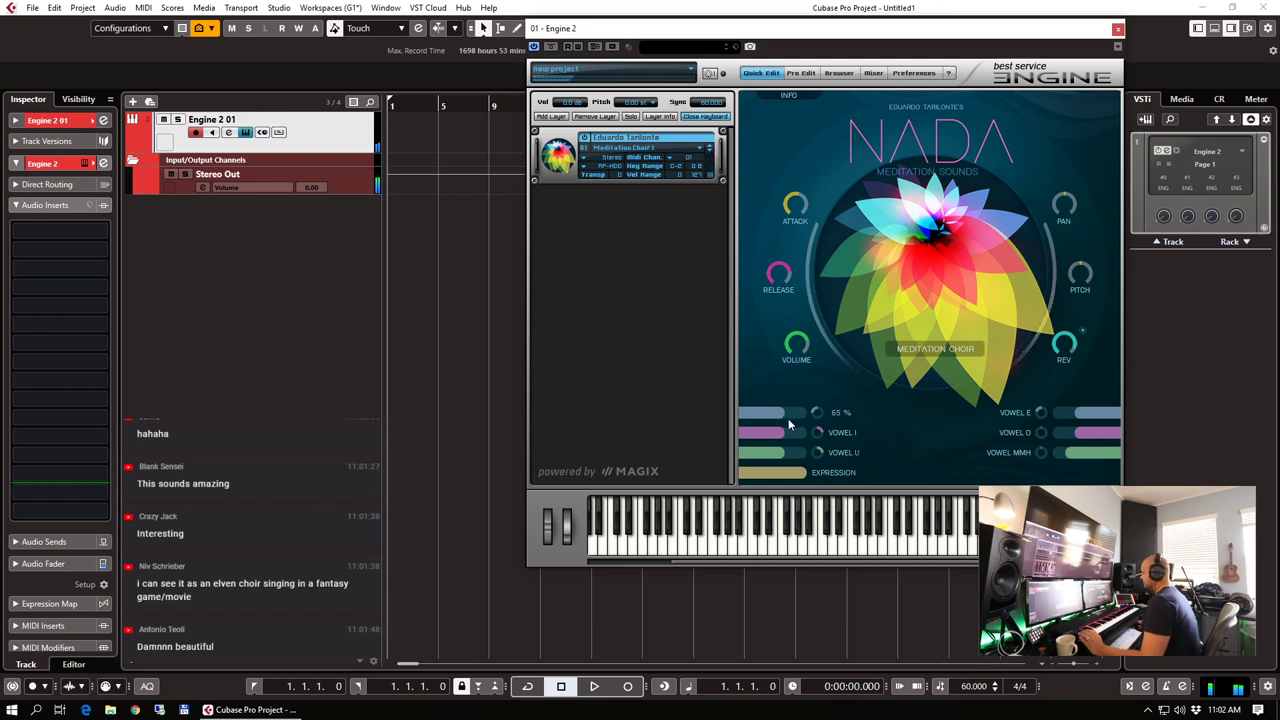
pyautogui.rightClick(774, 413)
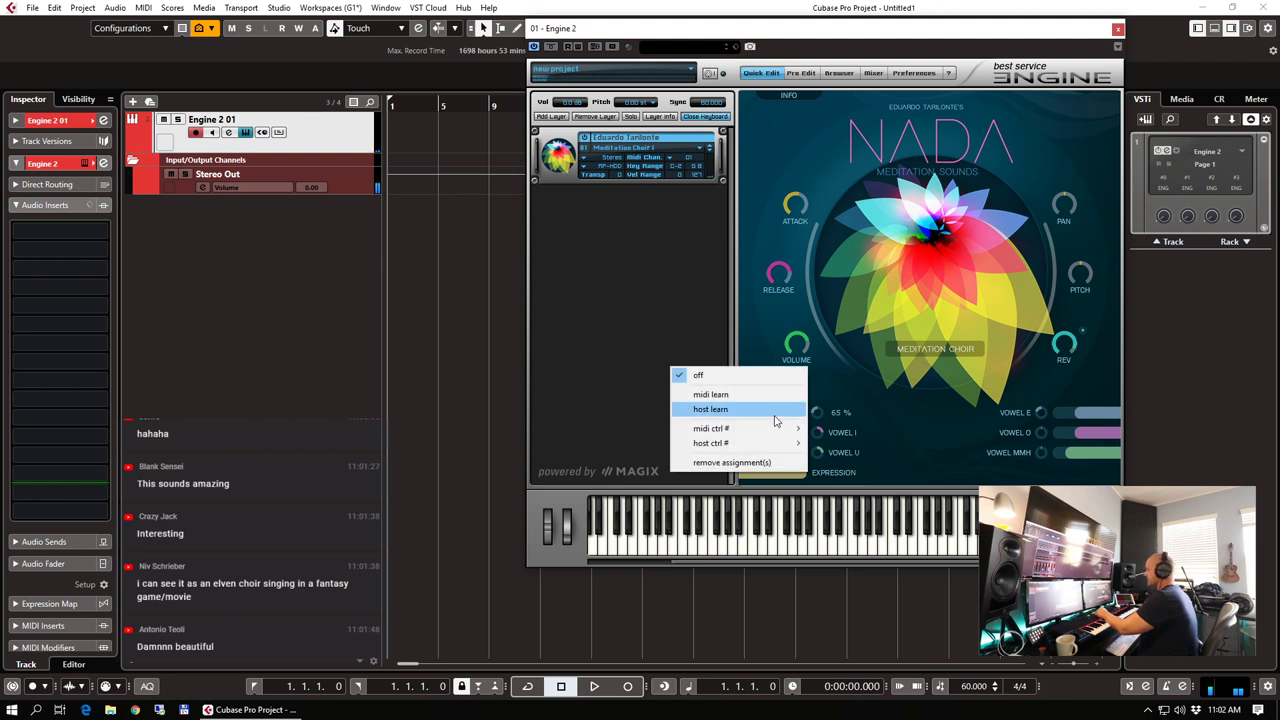
pyautogui.click(759, 396)
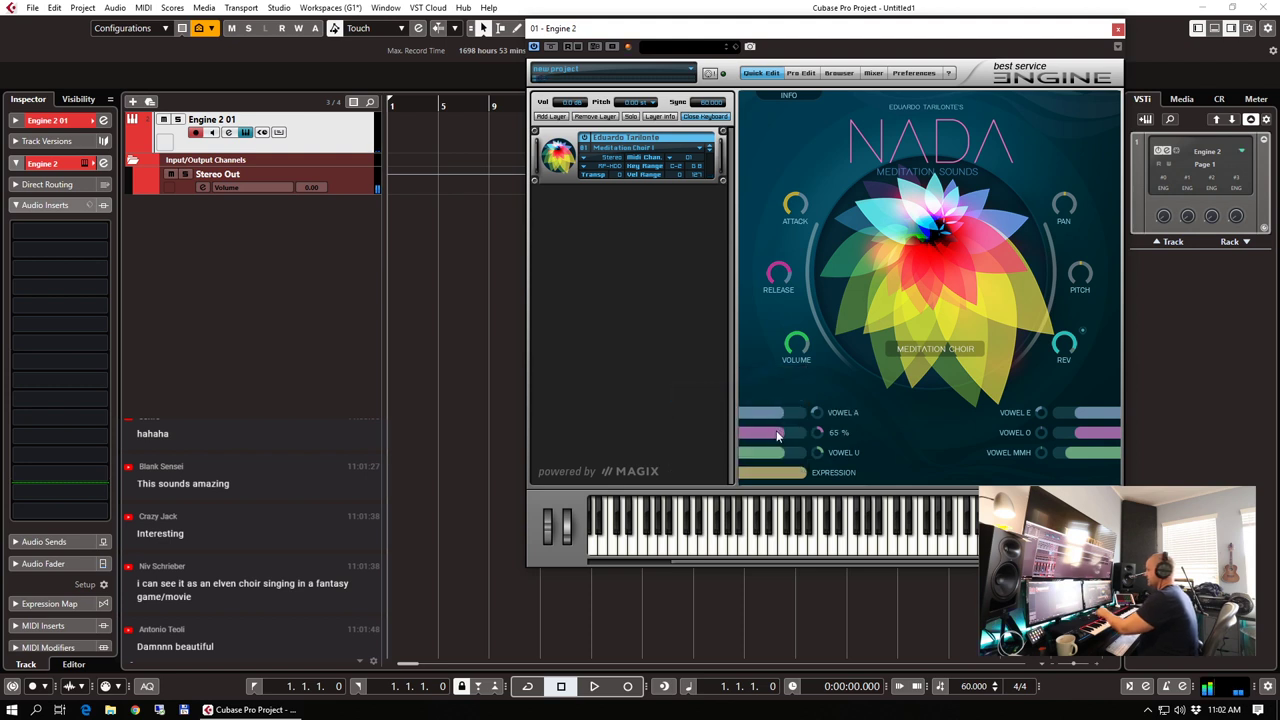
pyautogui.rightClick(784, 440)
pyautogui.click(770, 414)
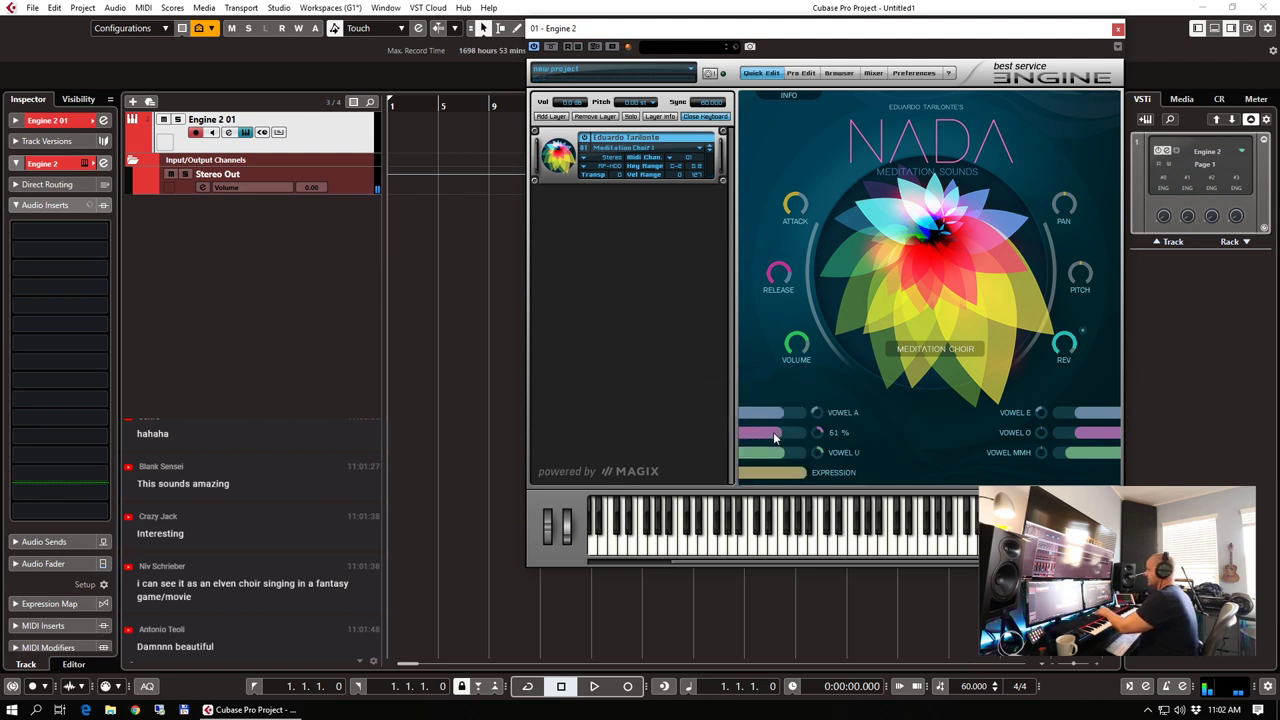
pyautogui.rightClick(772, 455)
pyautogui.click(769, 446)
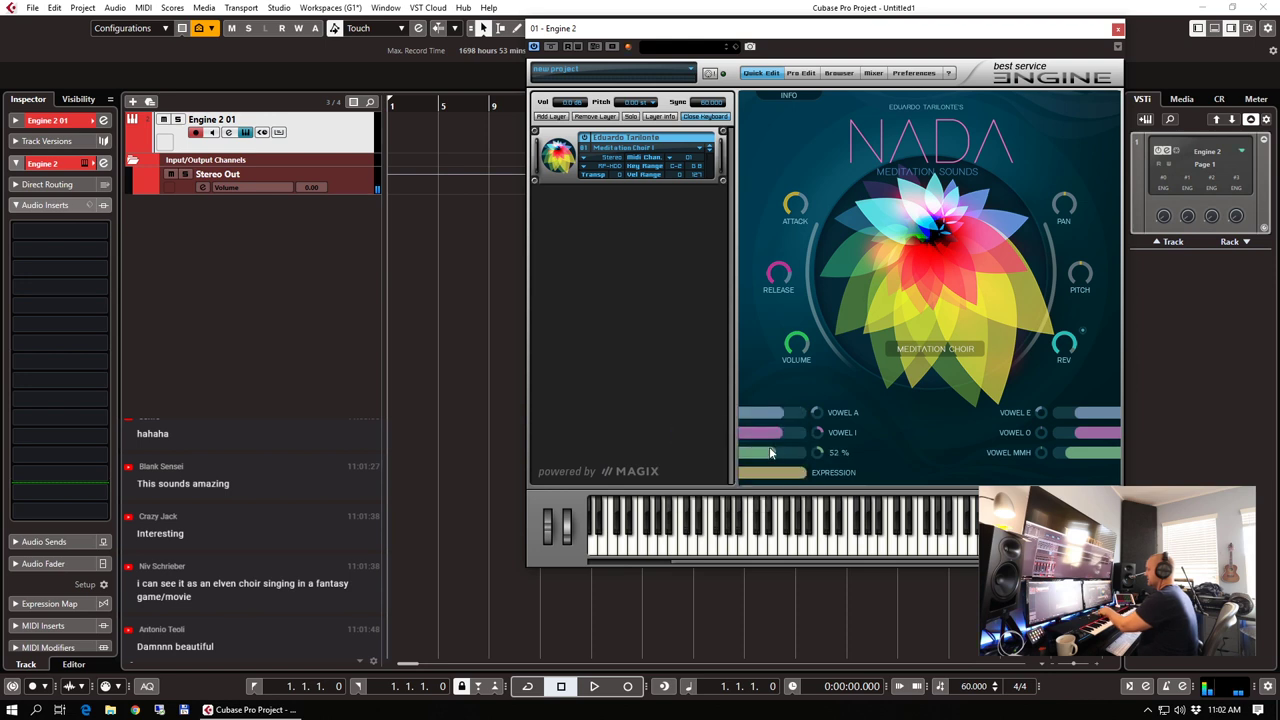
pyautogui.rightClick(1048, 431)
pyautogui.click(1097, 399)
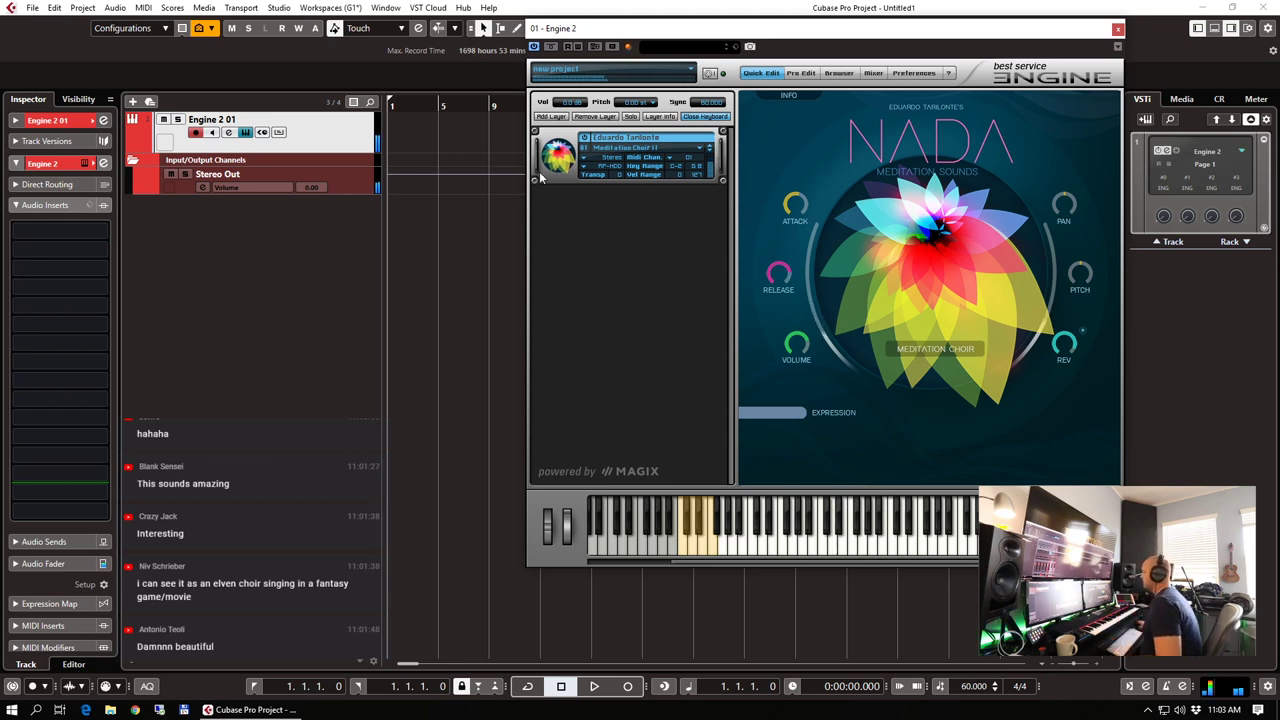
# Load the Sacred Choir patch from NADA's synth voice choirs
pyautogui.click(607, 151)
pyautogui.moveTo(665, 280)
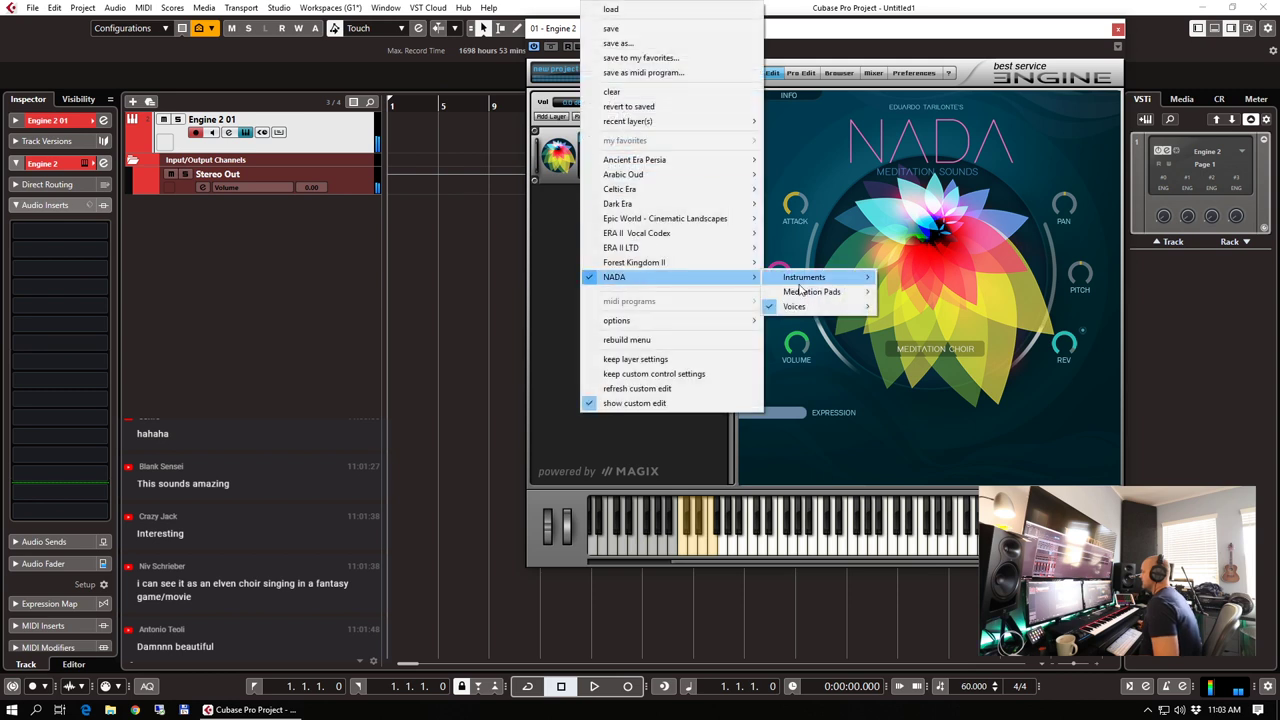
pyautogui.moveTo(805, 306)
pyautogui.moveTo(956, 326)
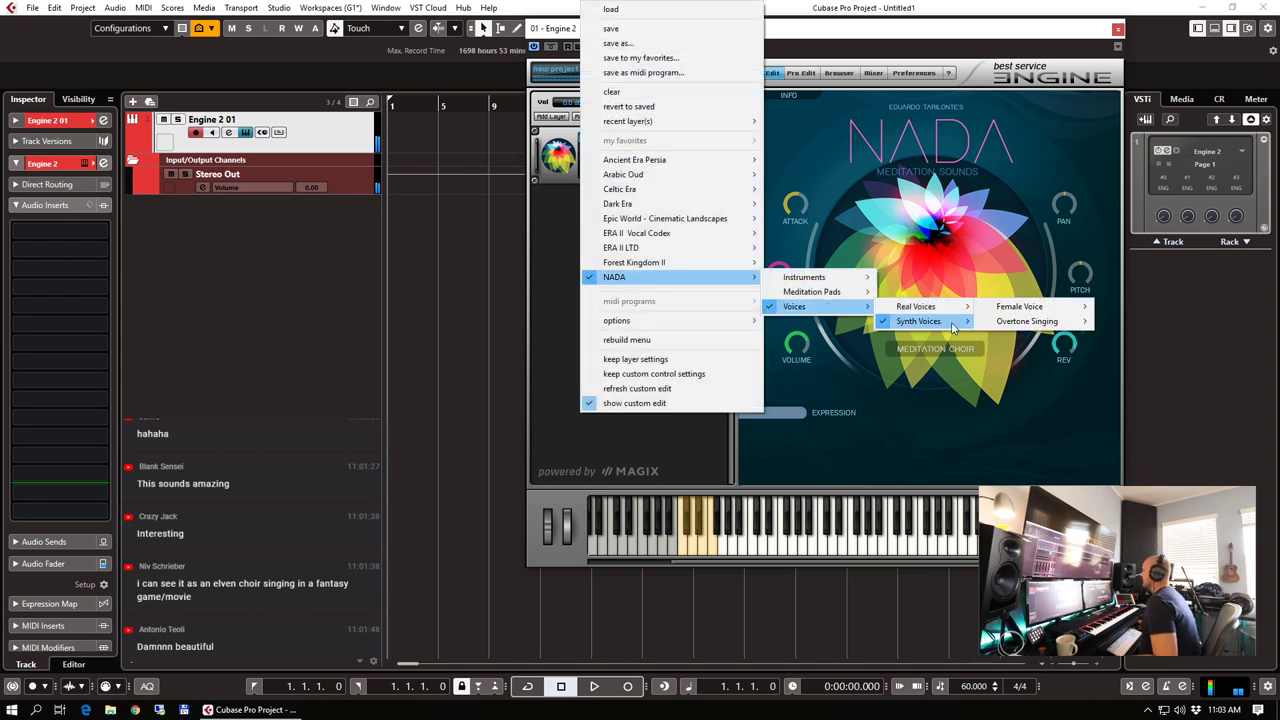
pyautogui.moveTo(1002, 330)
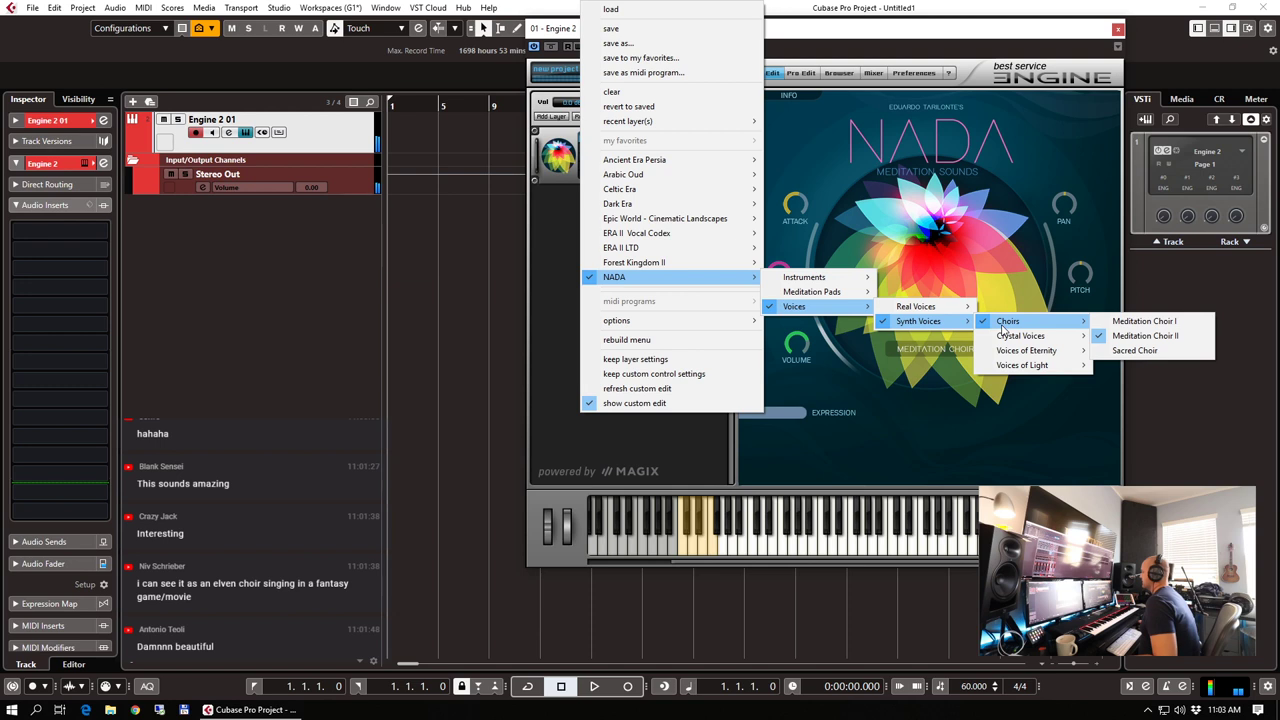
pyautogui.click(1145, 336)
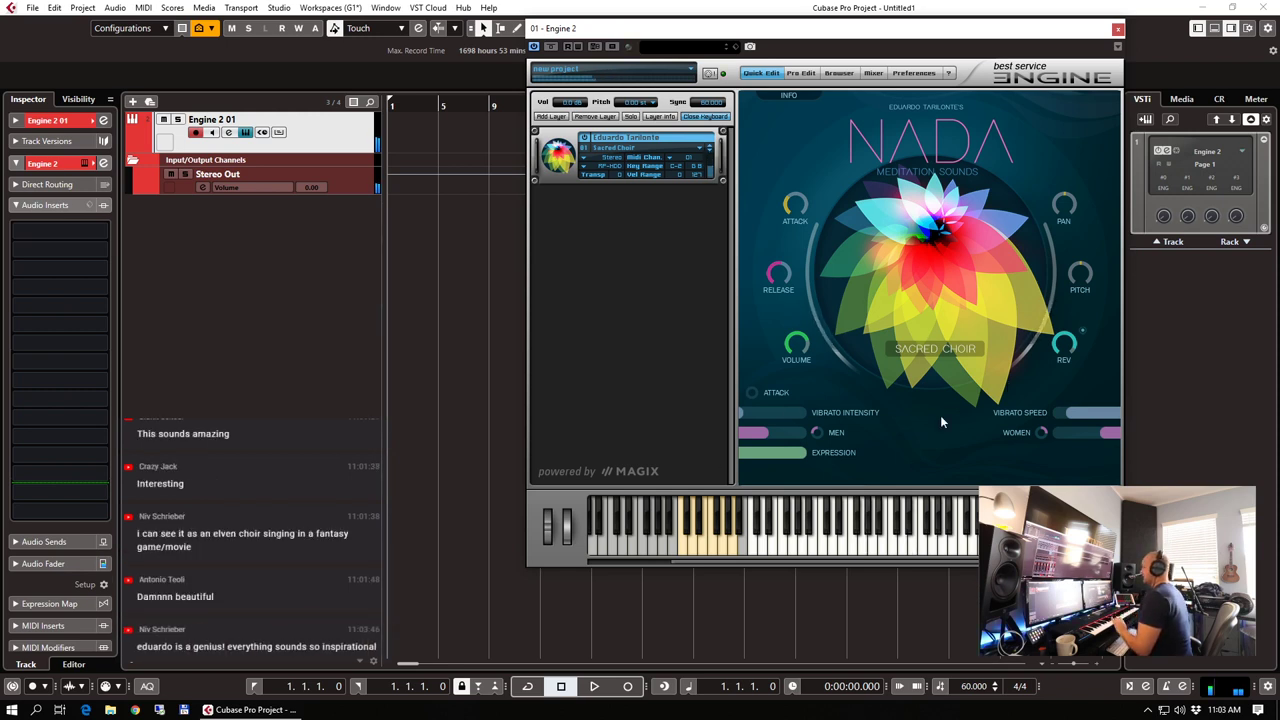
# Load the Overtone Singing Cavity 1 patch from NADA's real voices
pyautogui.click(642, 150)
pyautogui.moveTo(735, 287)
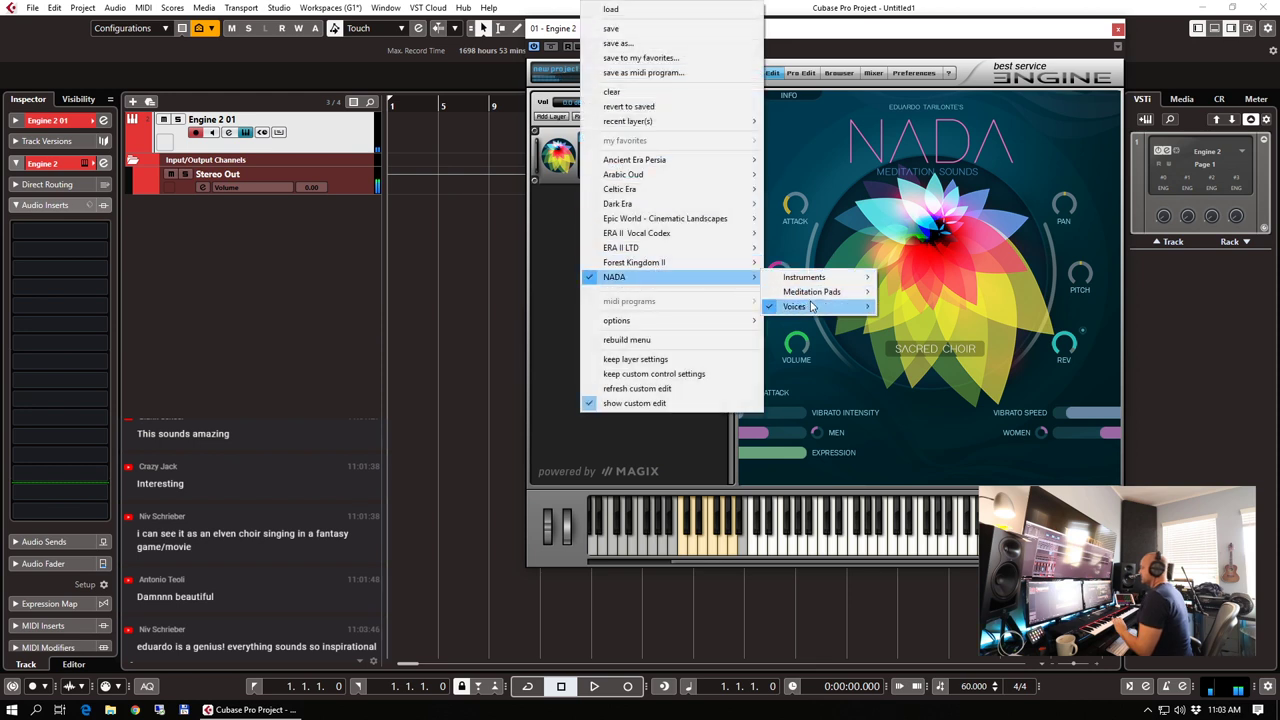
pyautogui.moveTo(815, 307)
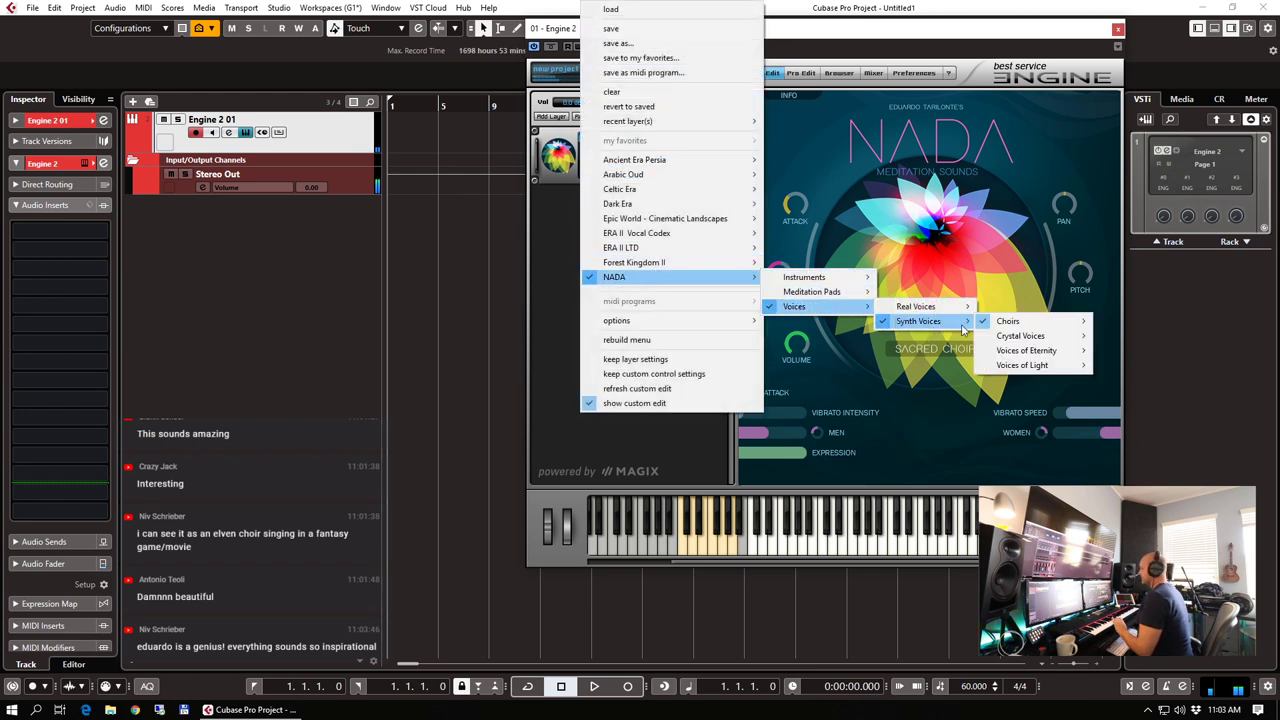
pyautogui.moveTo(925, 307)
pyautogui.moveTo(1078, 328)
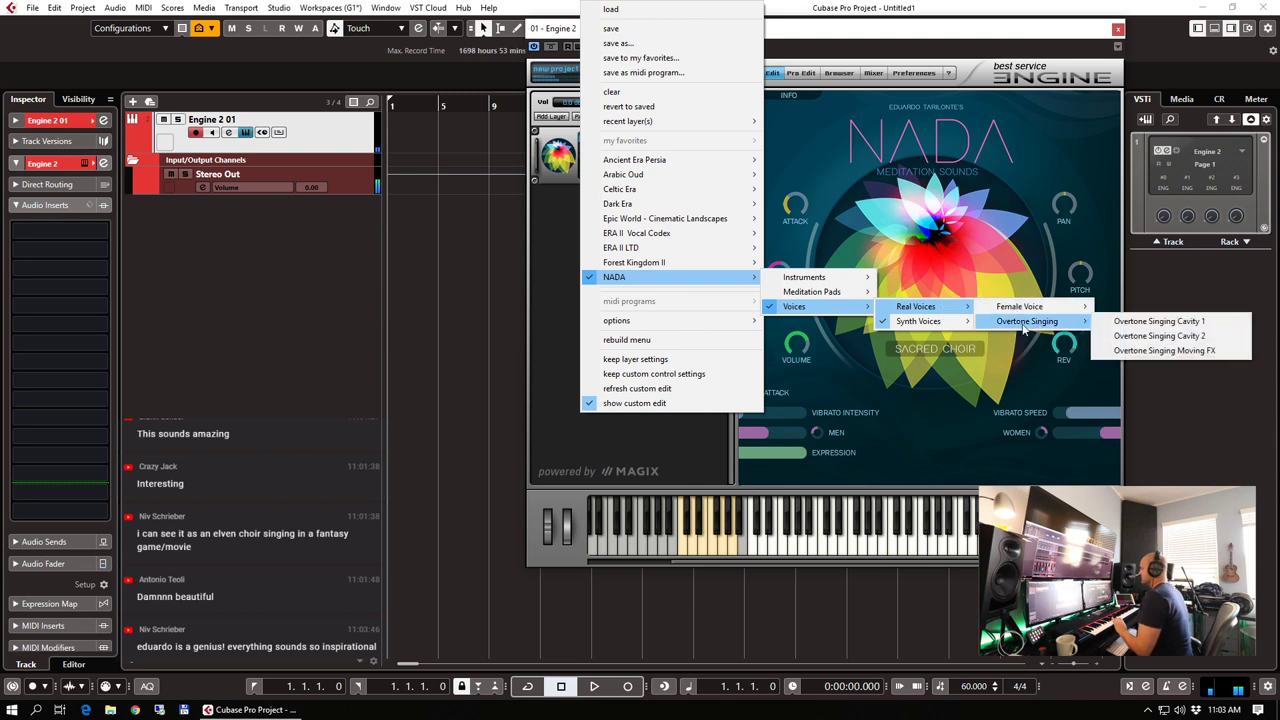
pyautogui.click(1131, 321)
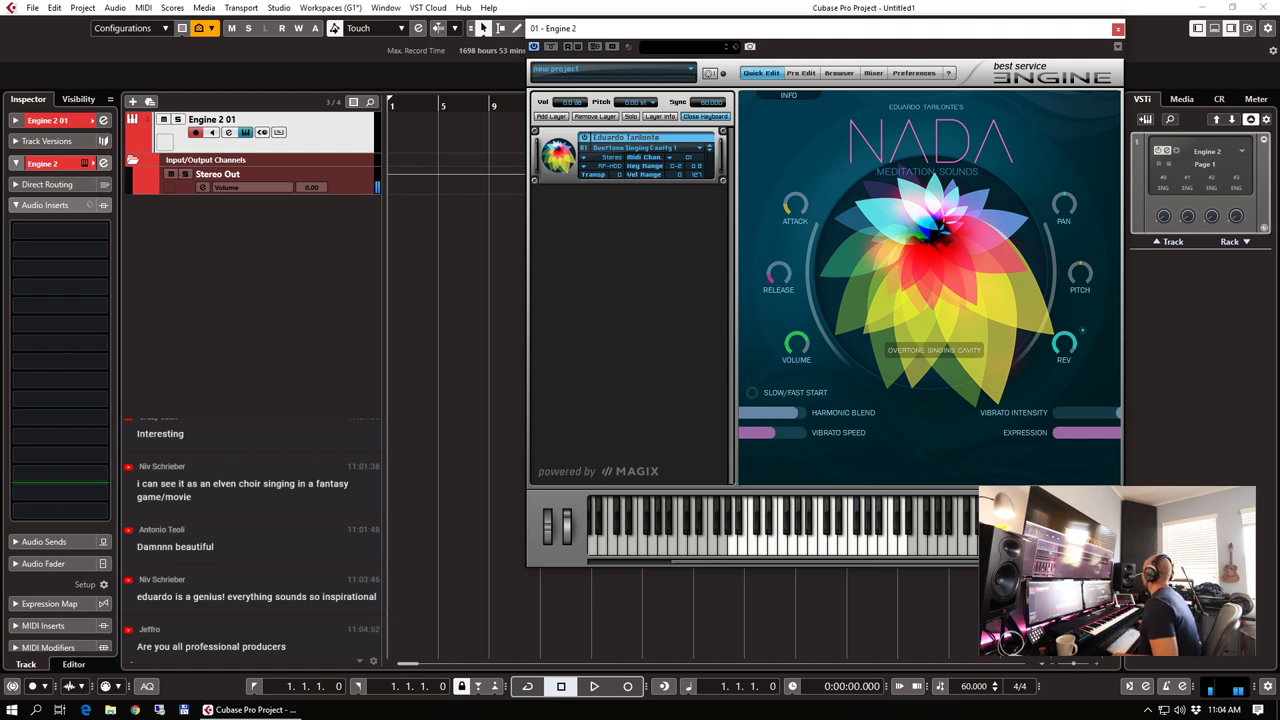
# Close the instrument window and switch to the browser with the YouTube video DELAY LAMA SURVIVE
pyautogui.click(482, 28)
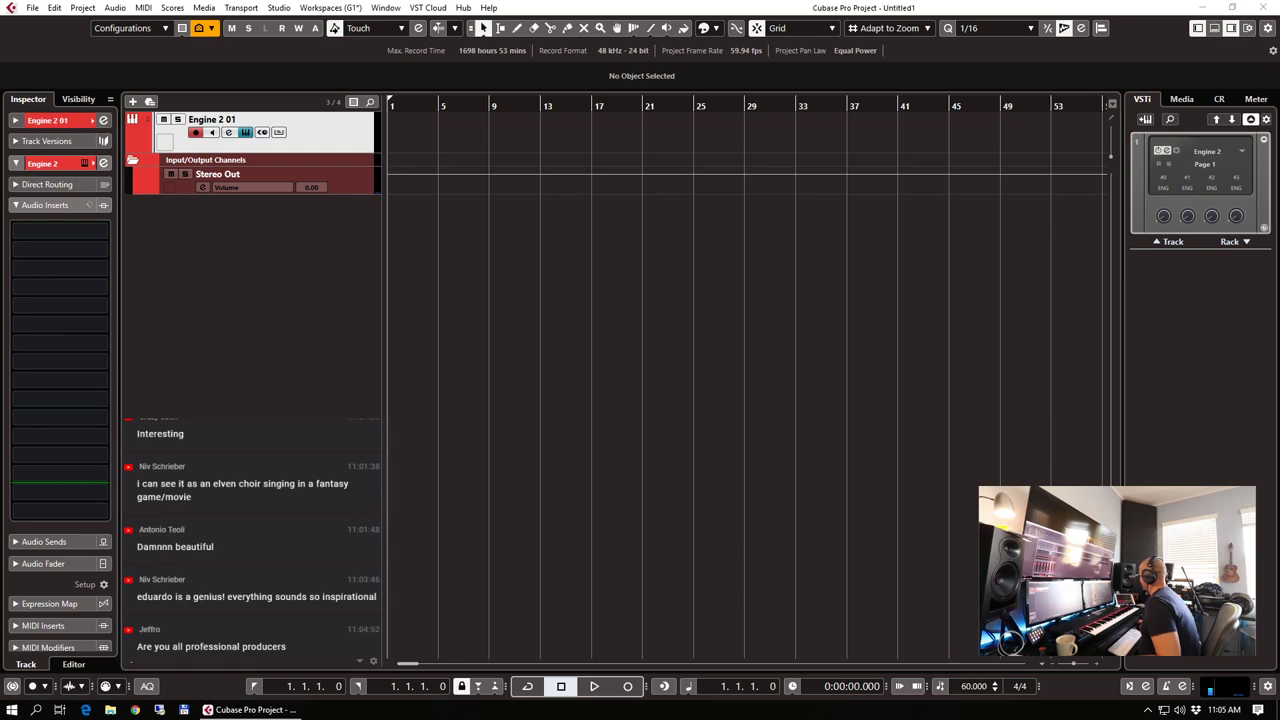
pyautogui.hotkey('alt', 'Tab')
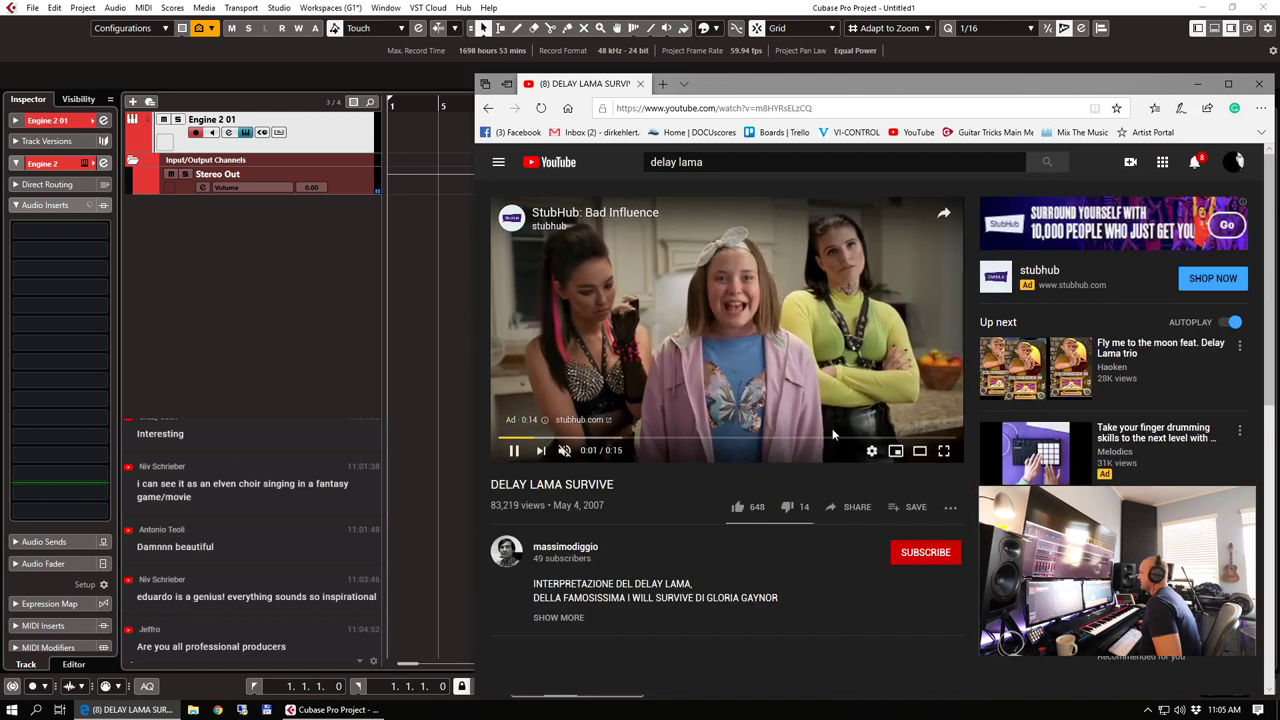
# Skip the ad, unmute the DELAY LAMA SURVIVE video and watch it
pyautogui.click(900, 405)
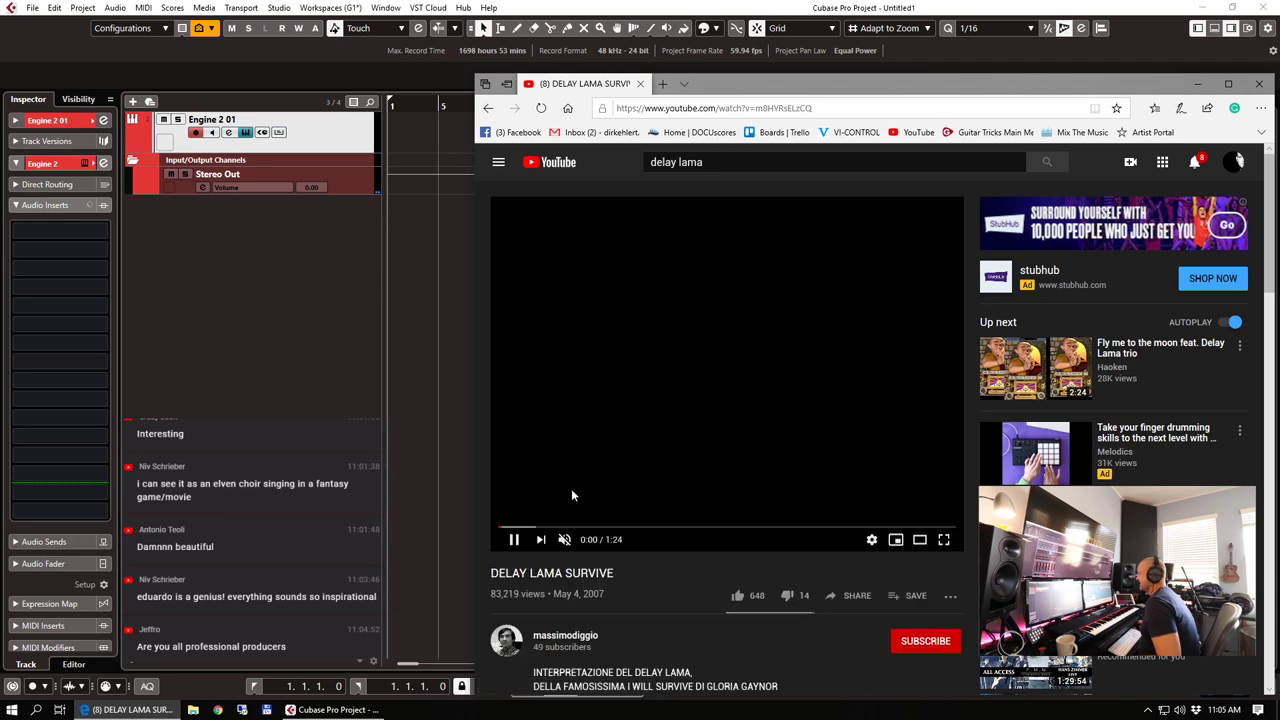
pyautogui.click(565, 540)
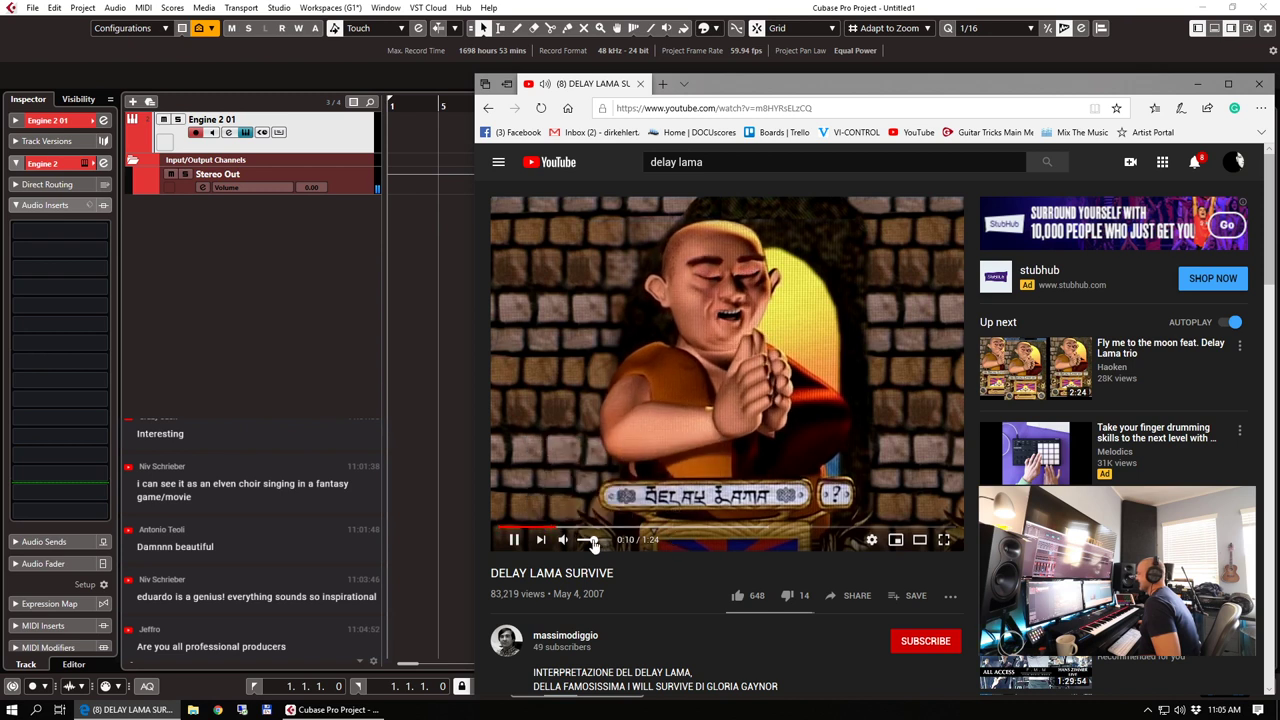
pyautogui.moveTo(598, 542); pyautogui.dragTo(603, 542)
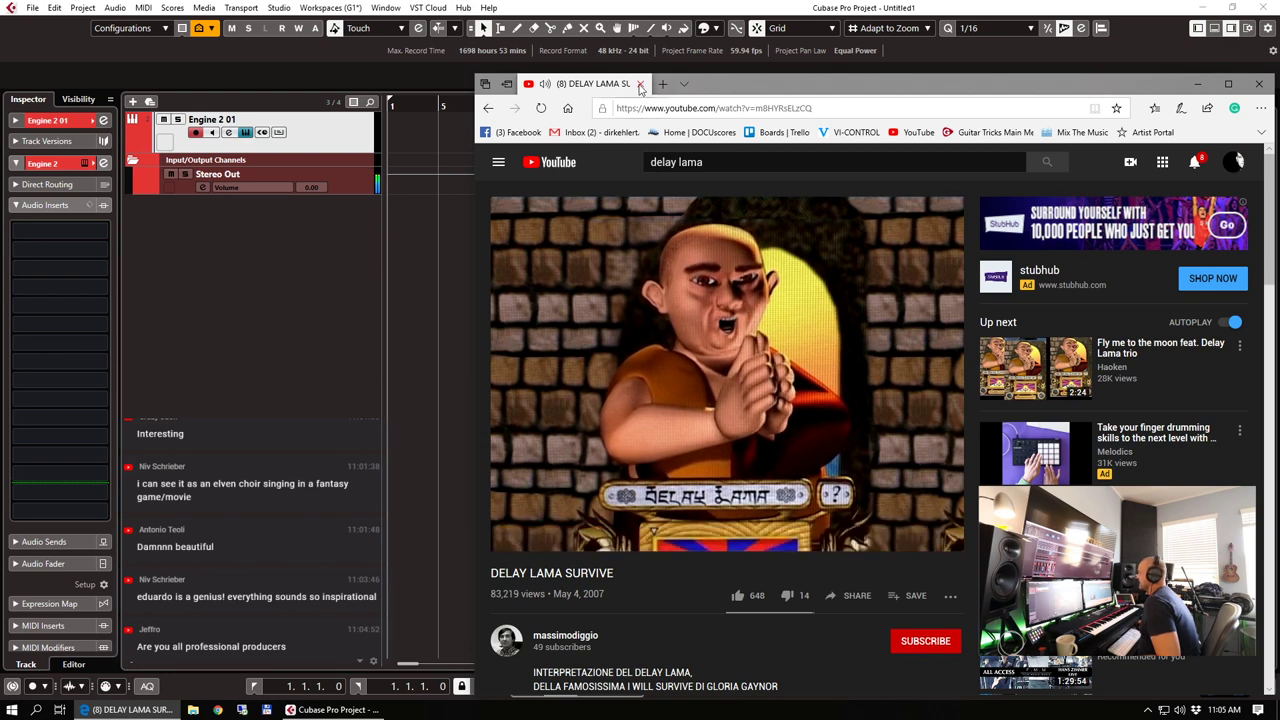
# Close the browser, return to Engine 2 in Cubase and load the Overtone Singing Cavity 2 patch
pyautogui.click(641, 86)
pyautogui.click(879, 385)
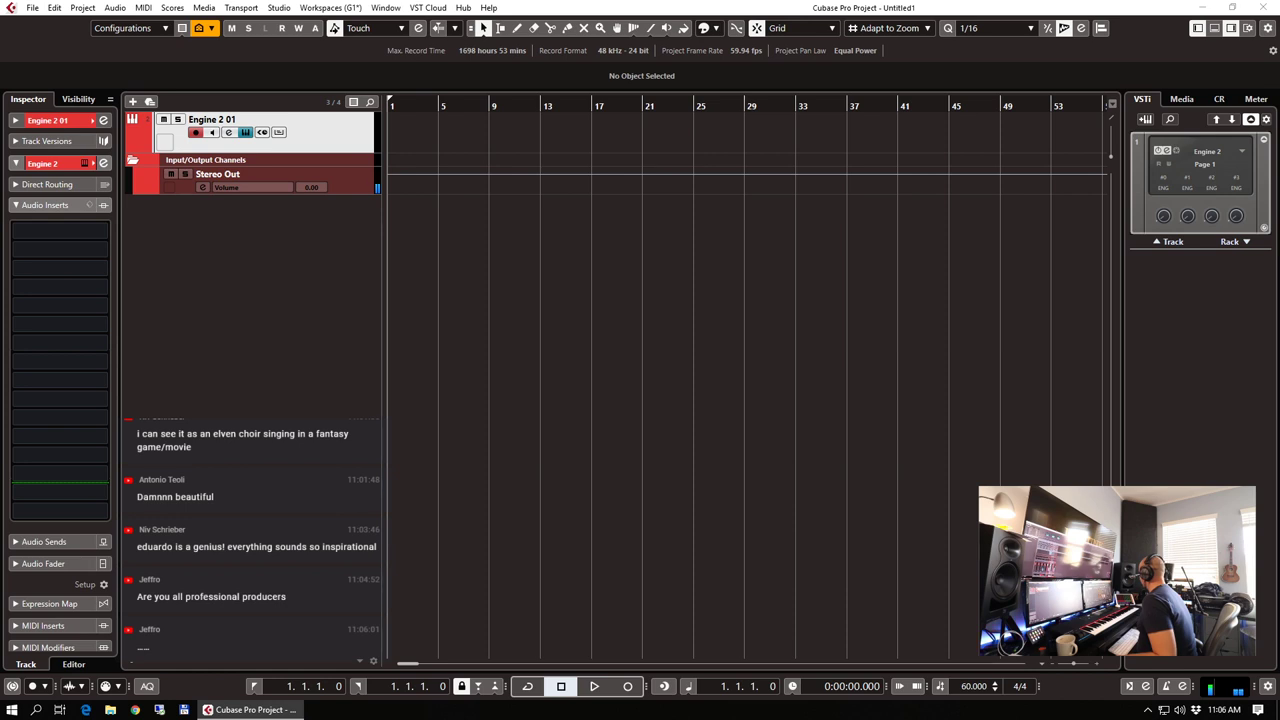
pyautogui.click(940, 409)
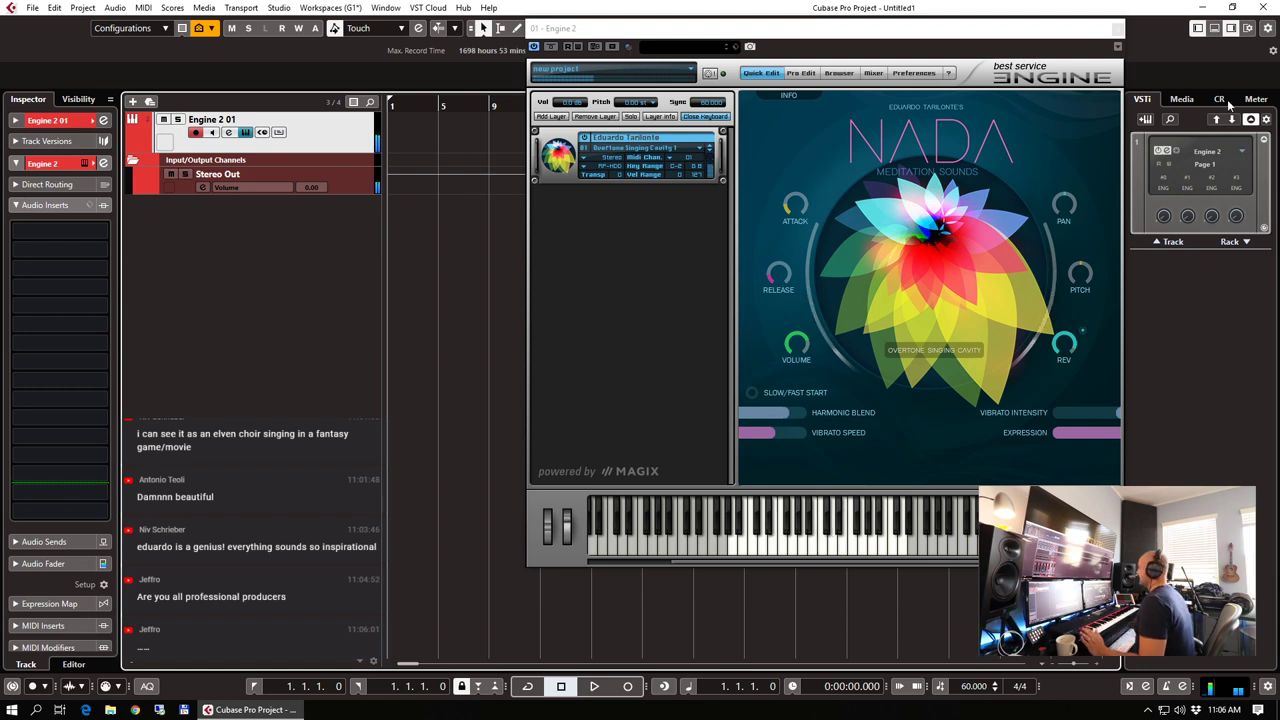
pyautogui.click(710, 151)
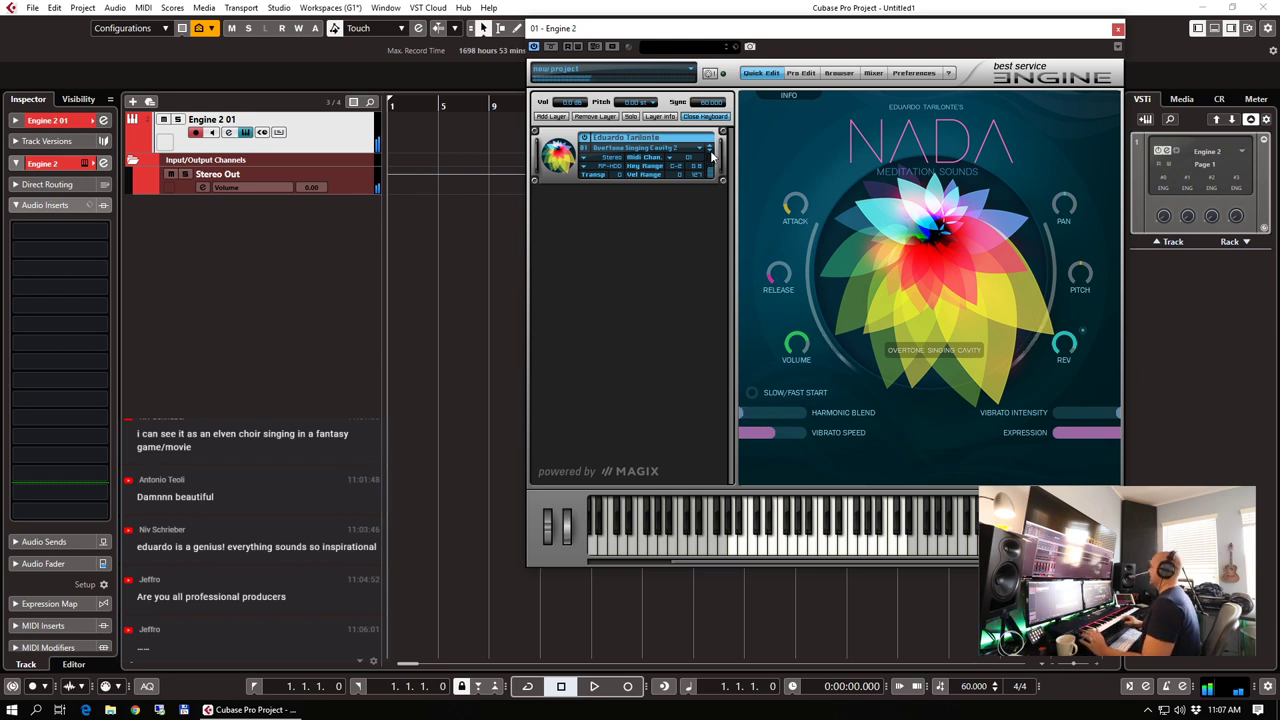
# Load the Overtone Singing Moving FX patch from NADA's real voices
pyautogui.click(668, 155)
pyautogui.moveTo(702, 280)
pyautogui.moveTo(800, 306)
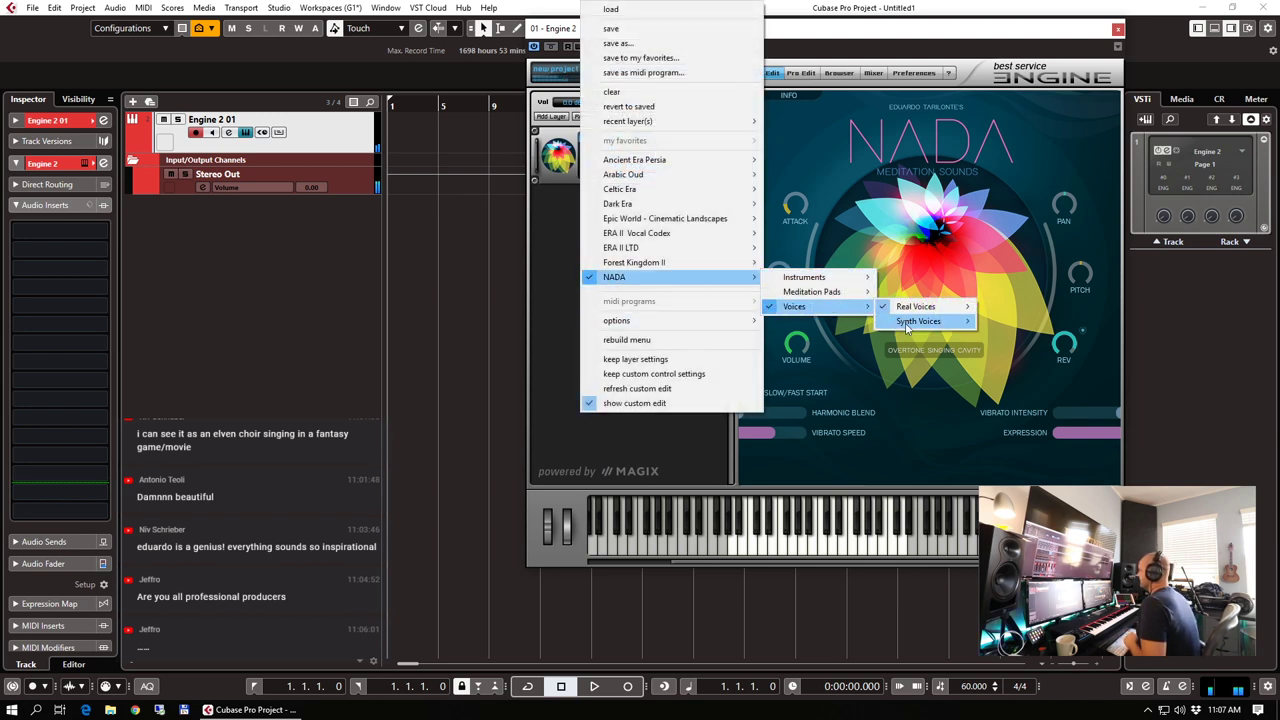
pyautogui.moveTo(920, 308)
pyautogui.moveTo(1007, 330)
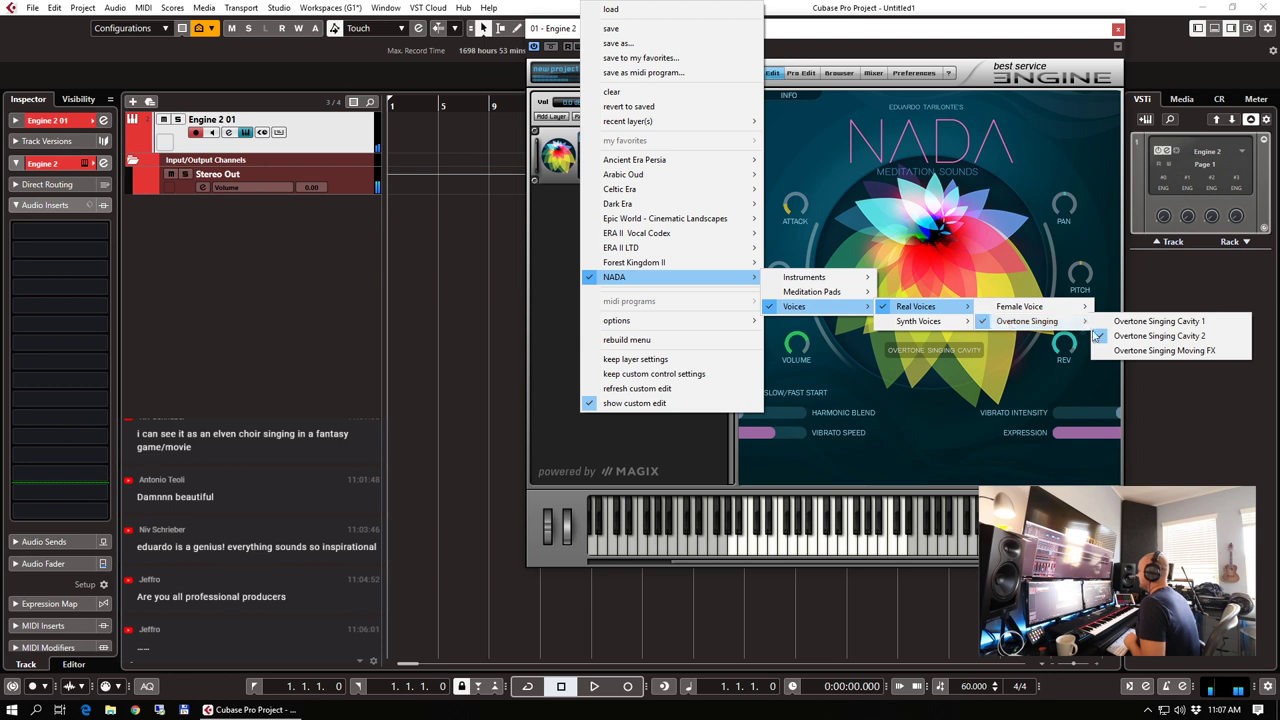
pyautogui.click(1148, 351)
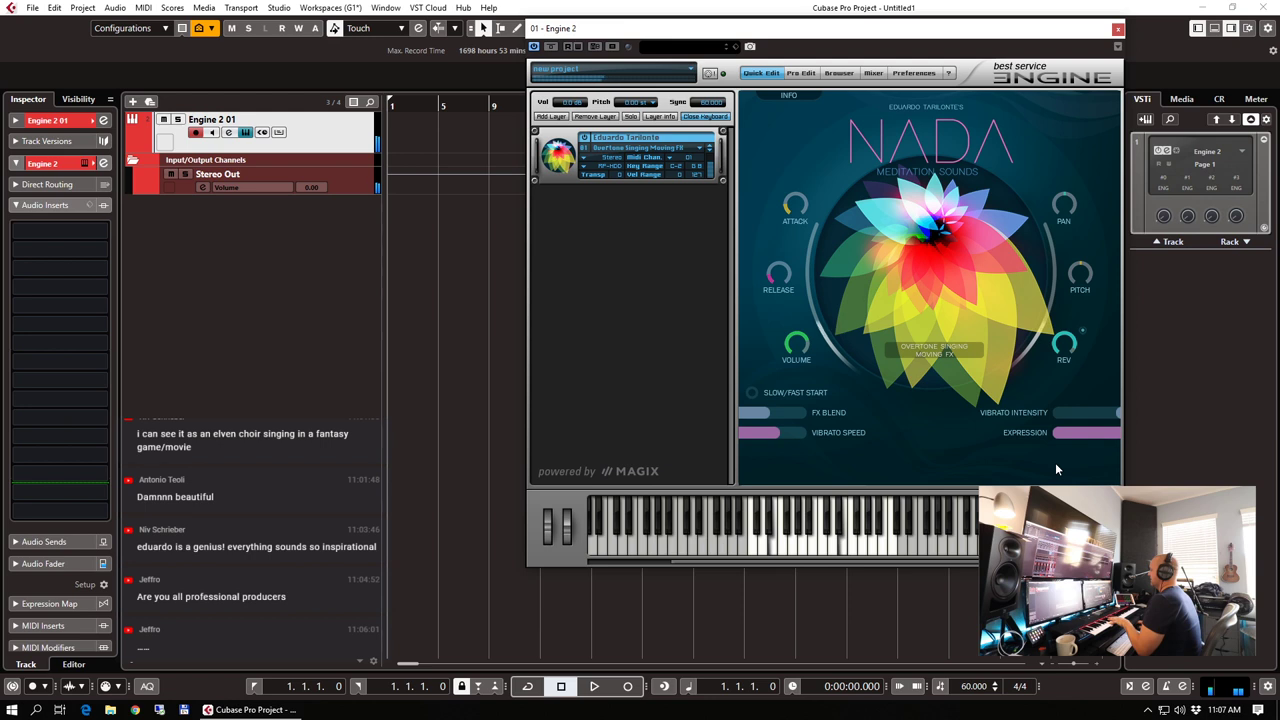
# Move the Engine 2 window aside to uncover the project timeline and place the playhead at bar 2
pyautogui.moveTo(858, 27); pyautogui.dragTo(1279, 28)
pyautogui.moveTo(1279, 93); pyautogui.dragTo(1277, 92)
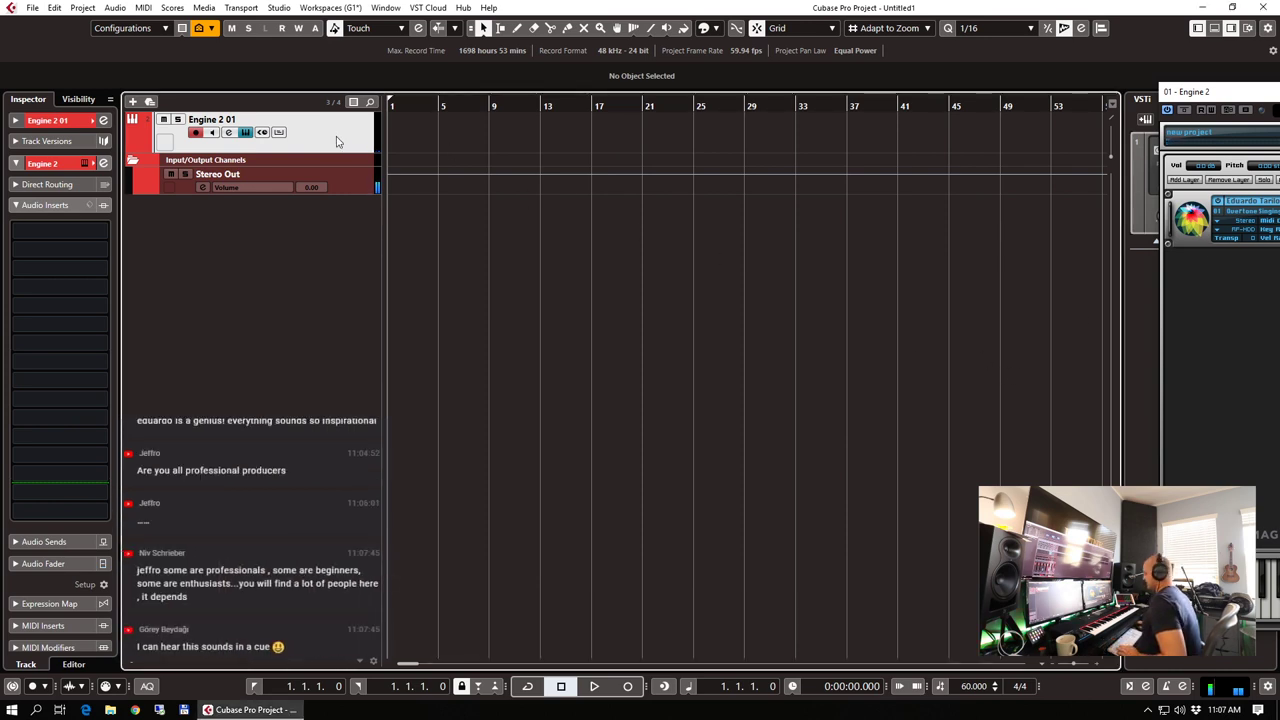
pyautogui.press('h')
pyautogui.press('h')
pyautogui.press('h')
pyautogui.press('h')
pyautogui.press('h')
pyautogui.press('h')
pyautogui.press('h')
pyautogui.press('h')
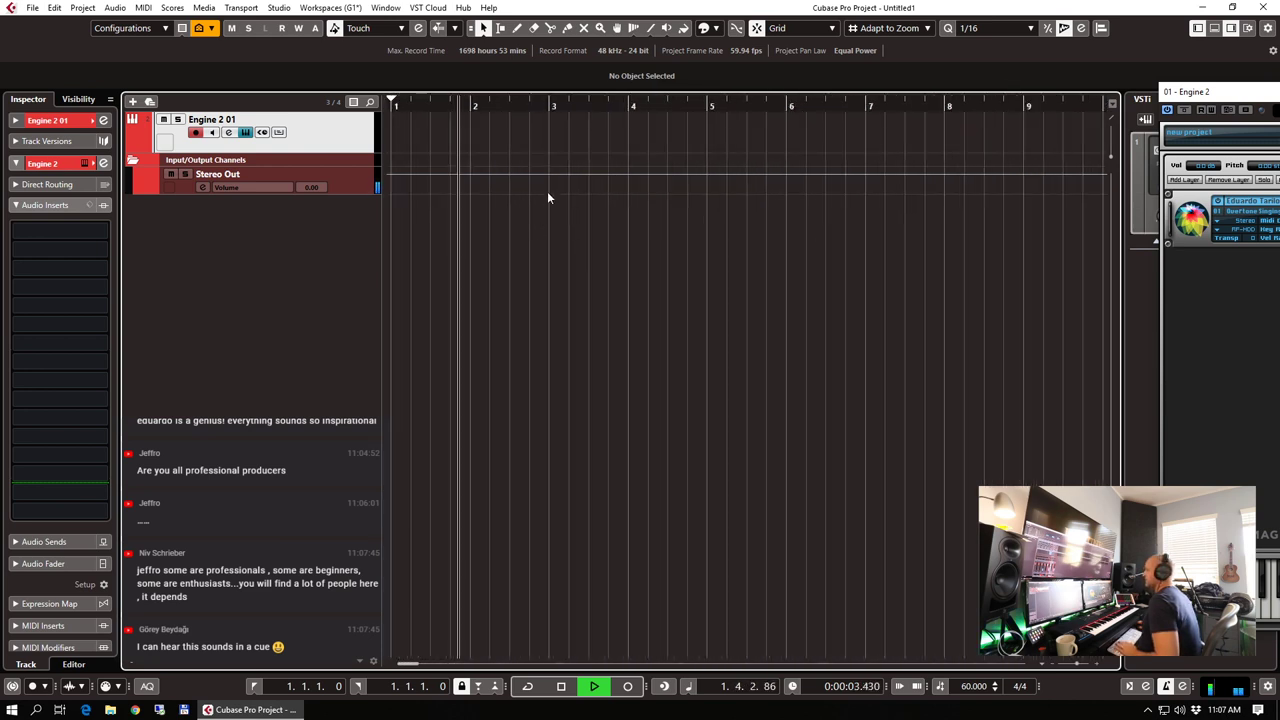
pyautogui.press('space')
pyautogui.click(551, 106)
pyautogui.click(477, 108)
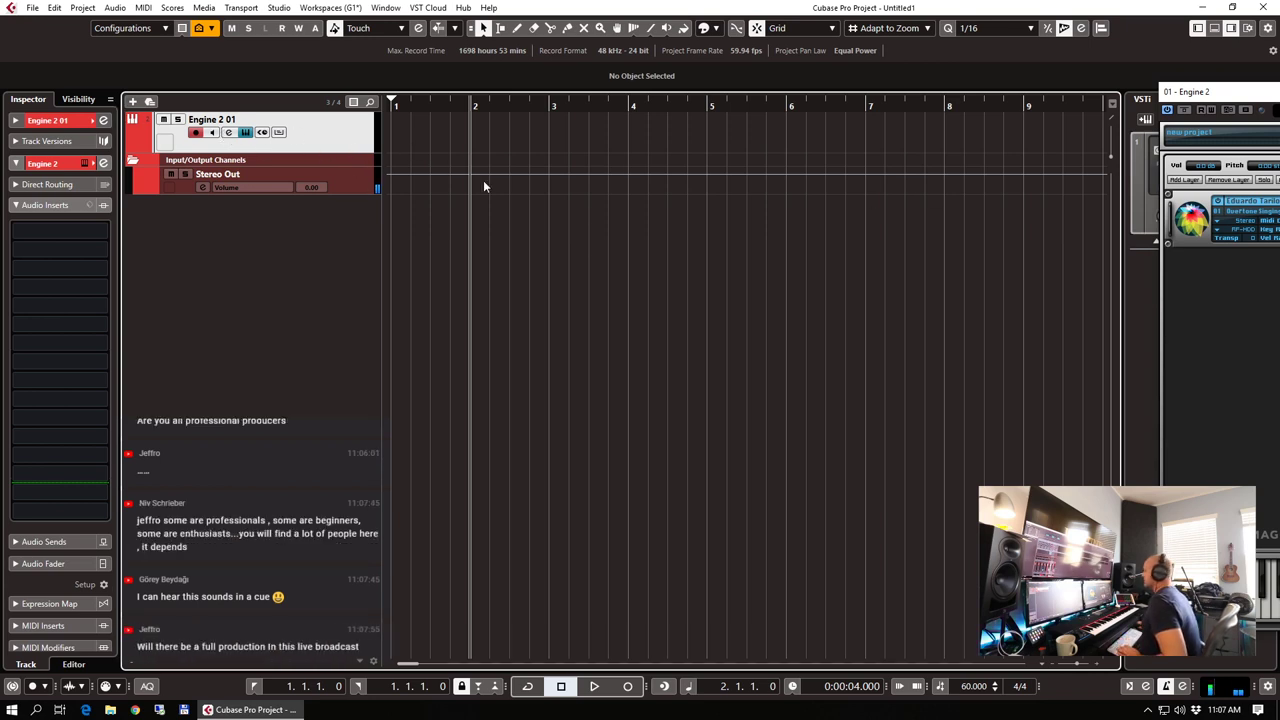
# Rename the Engine 2 01 track as Overtone FX and record held E2 and E3 notes on it while varying the FX Blend
pyautogui.doubleClick(212, 119)
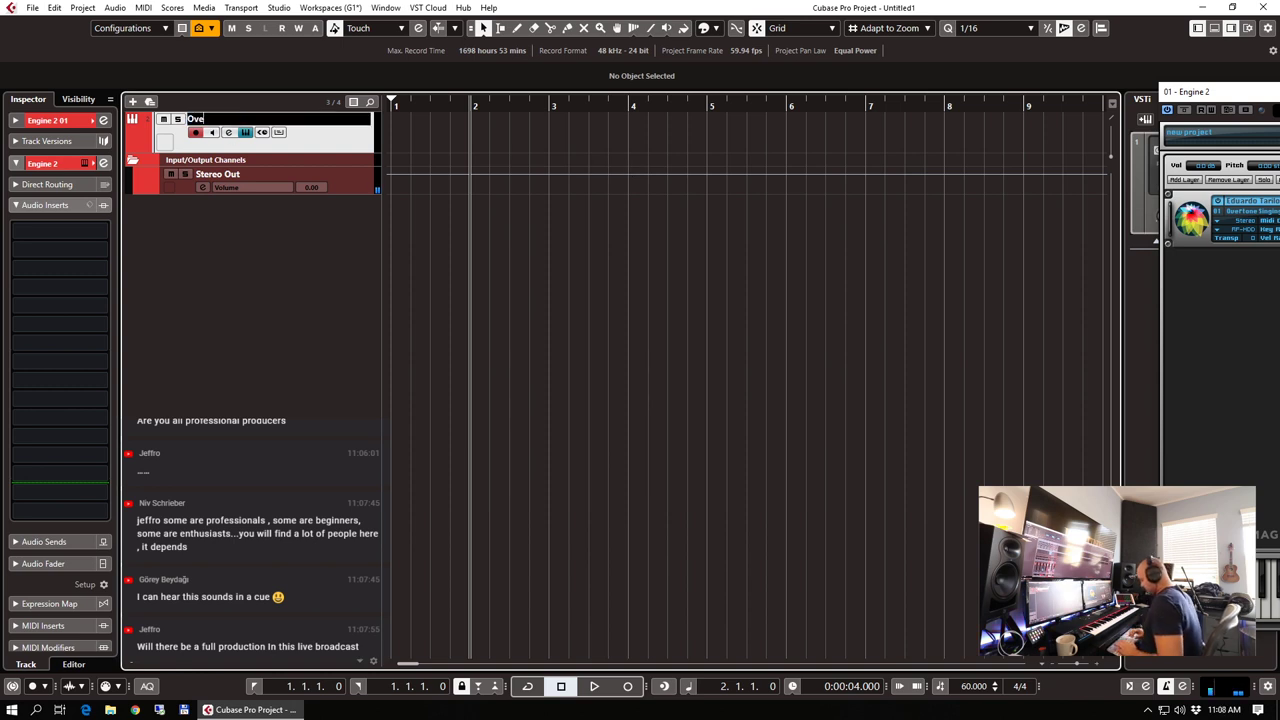
pyautogui.press('Return')
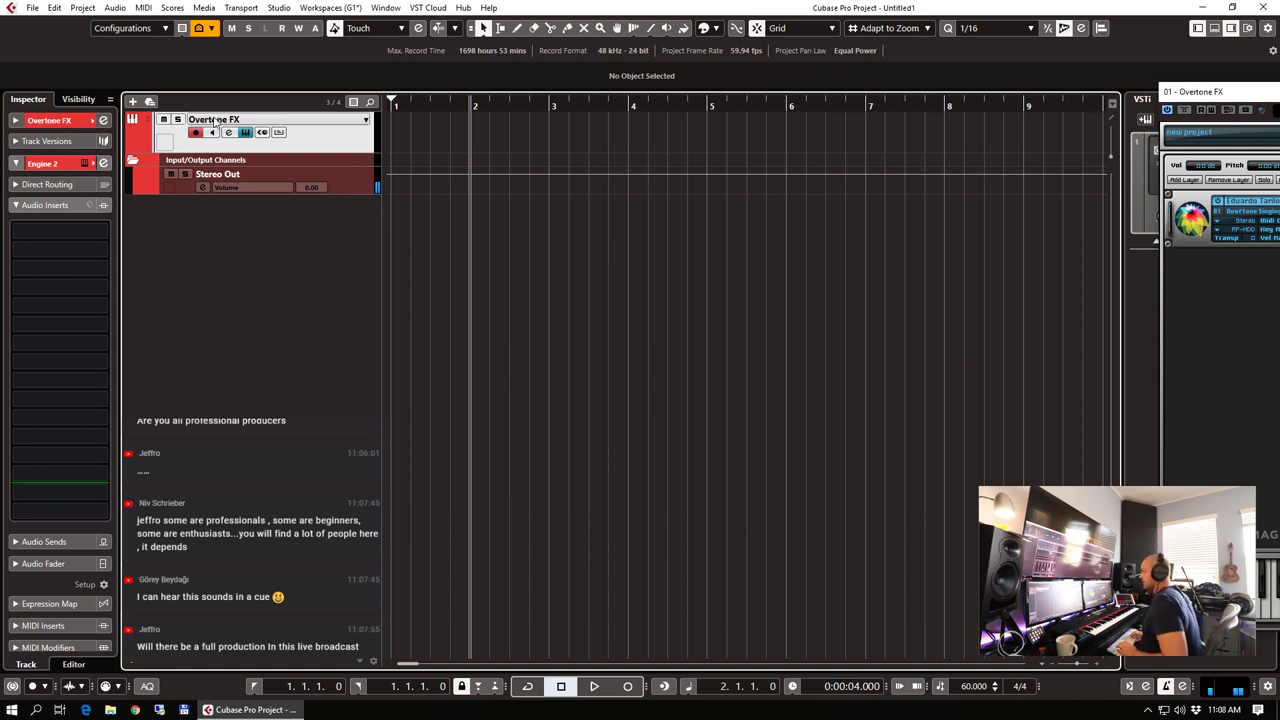
pyautogui.press('KP_Multiply')
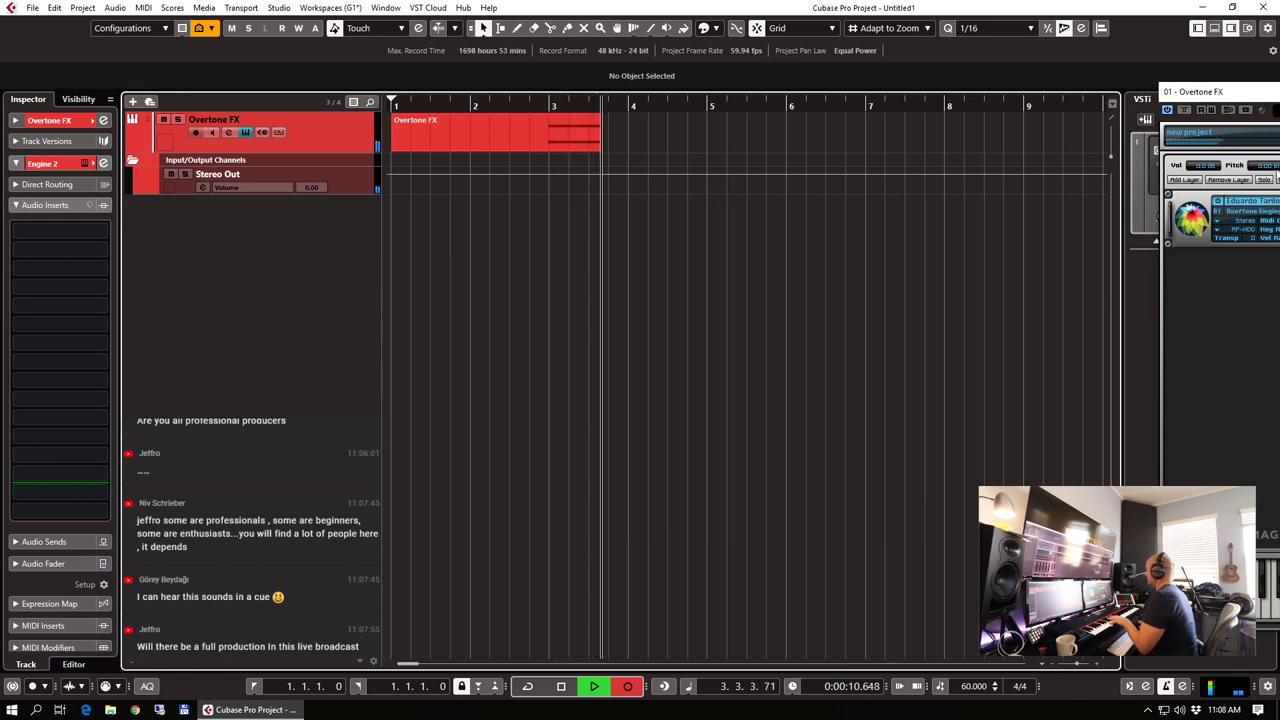
pyautogui.moveTo(1278, 92); pyautogui.dragTo(805, 122)
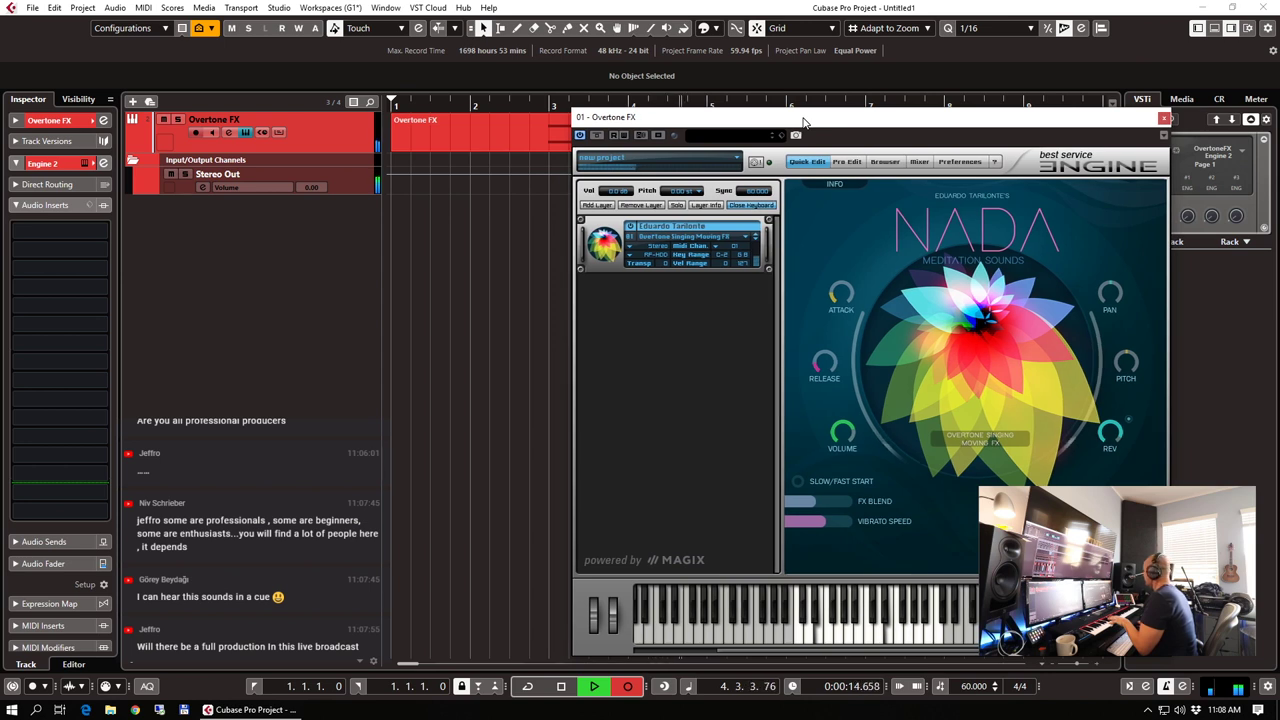
pyautogui.moveTo(804, 121); pyautogui.dragTo(800, 117)
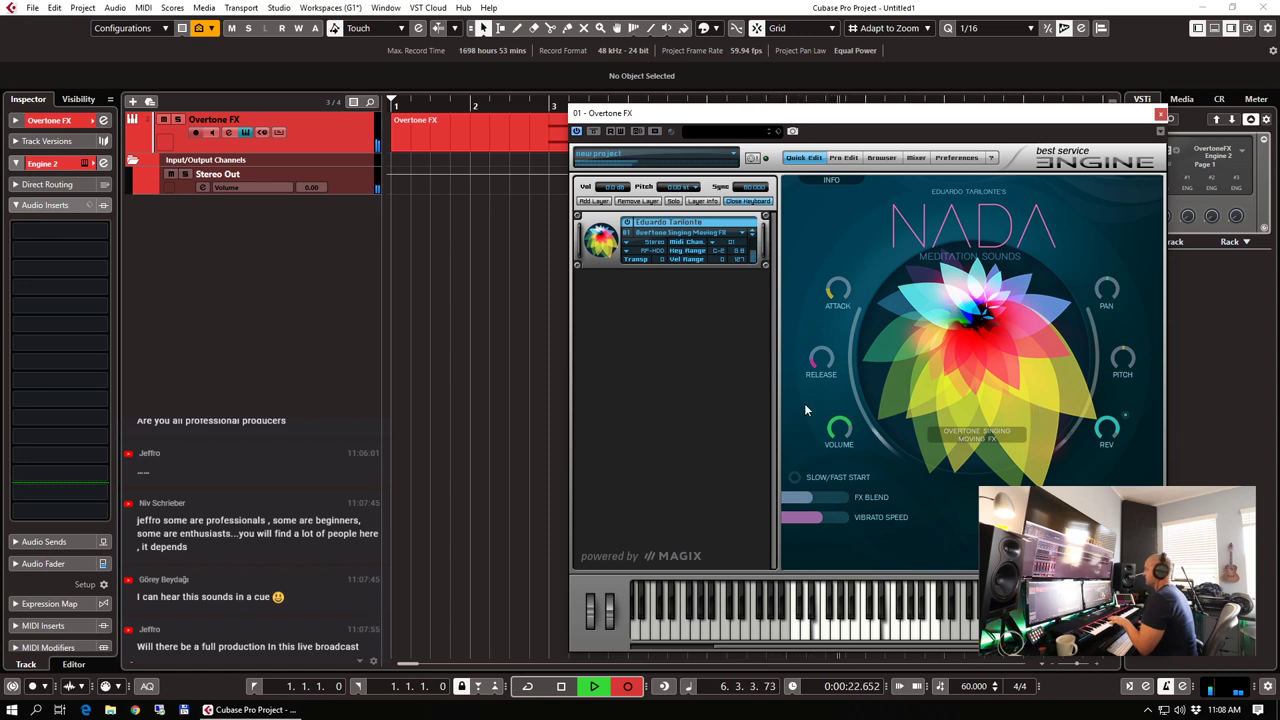
pyautogui.moveTo(813, 497); pyautogui.dragTo(845, 500)
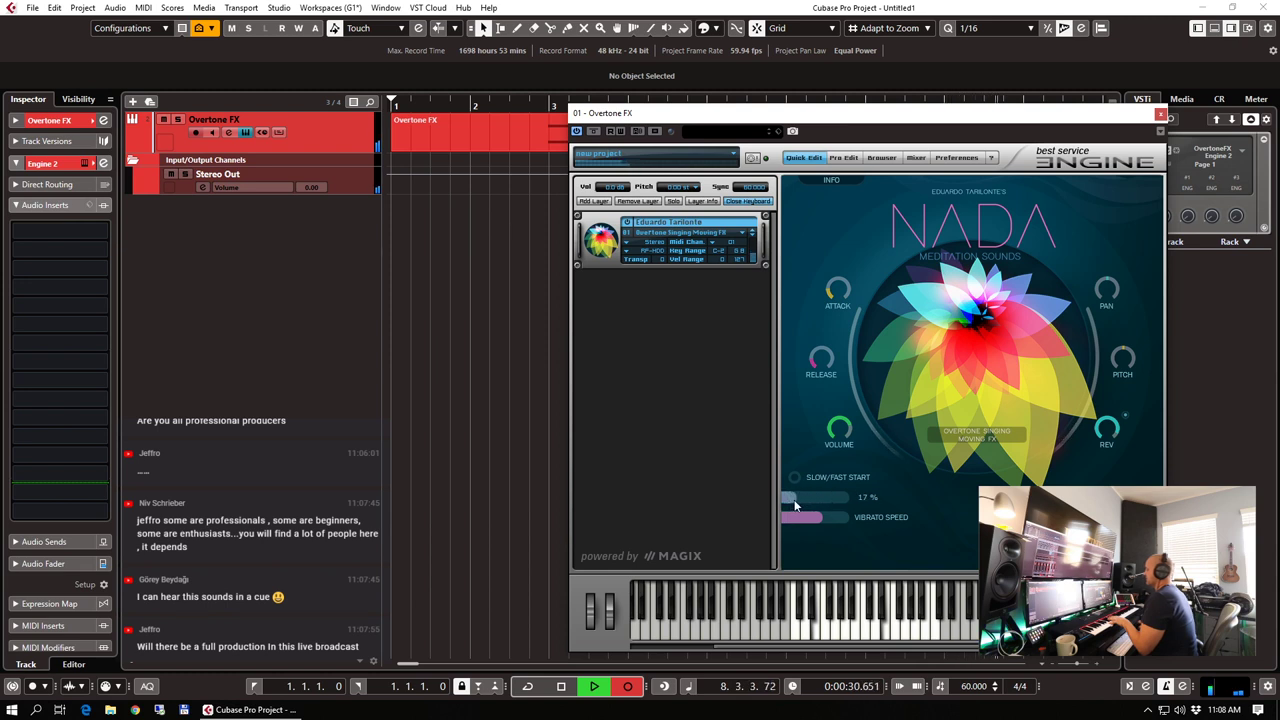
pyautogui.press('space')
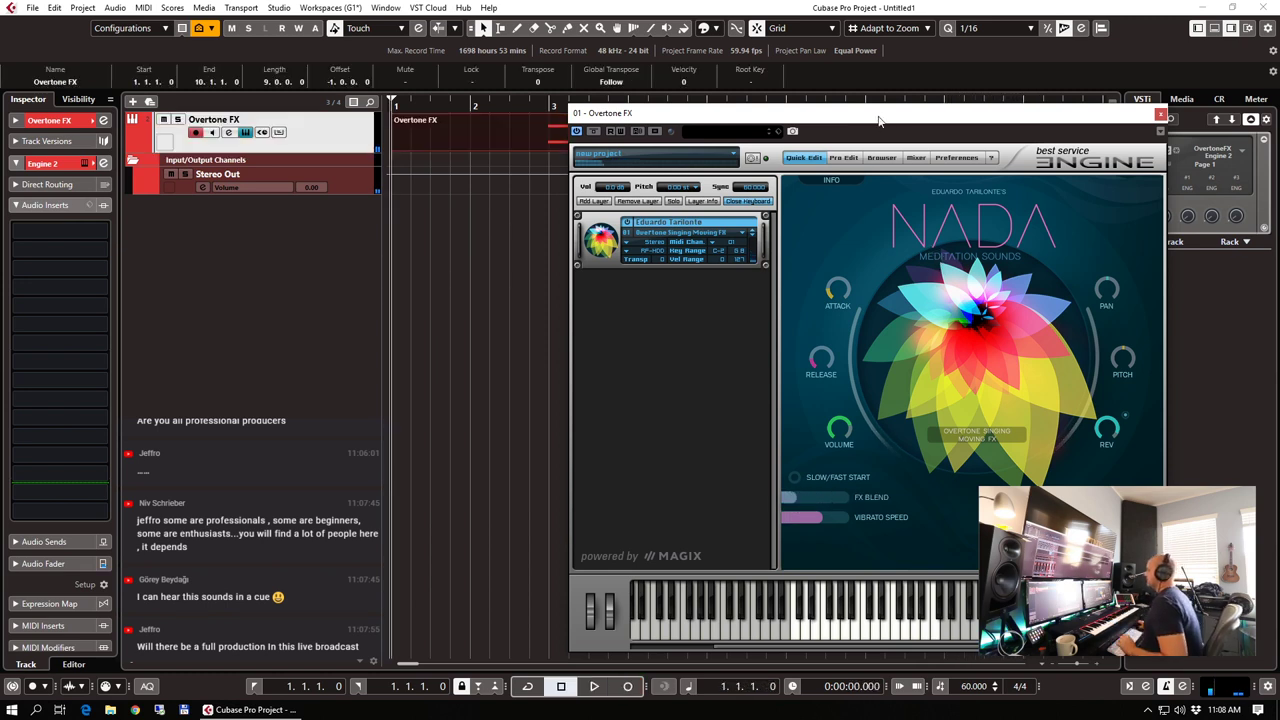
# Open the recorded Overtone FX part in the key editor and trim its start to bar 3, placing the playhead just before it
pyautogui.moveTo(883, 125); pyautogui.dragTo(1279, 170)
pyautogui.click(867, 241)
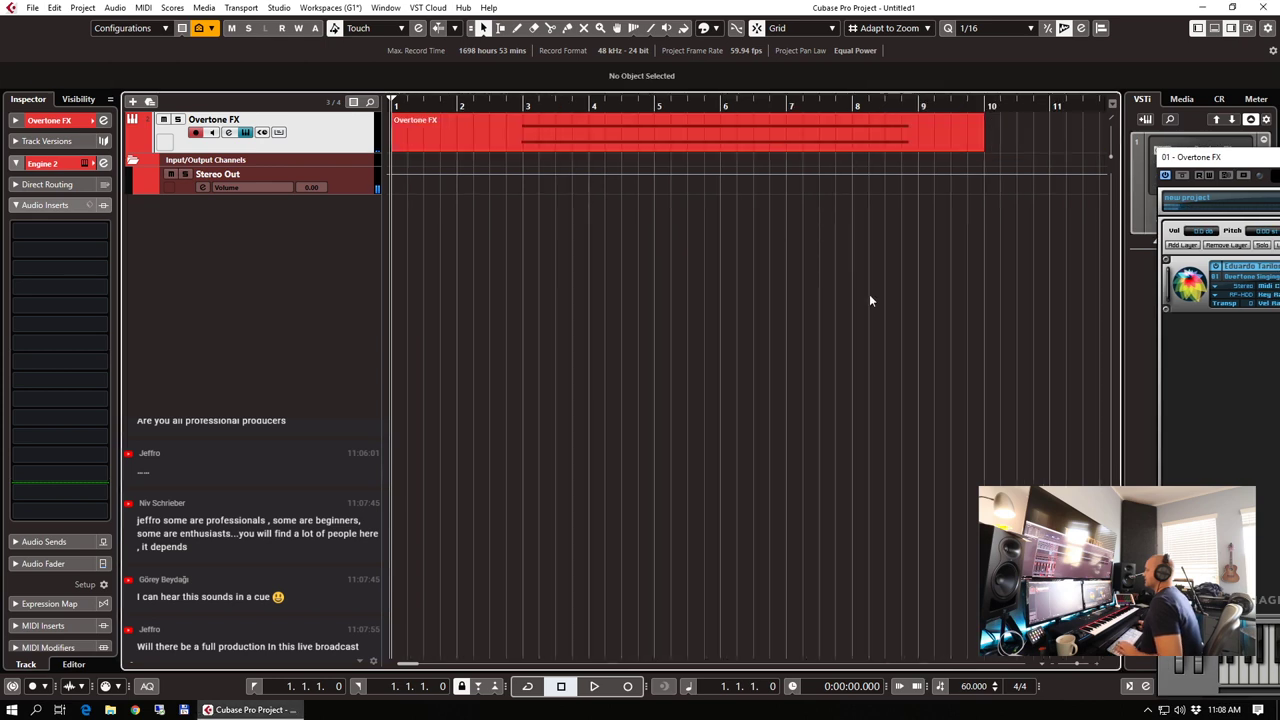
pyautogui.click(539, 141)
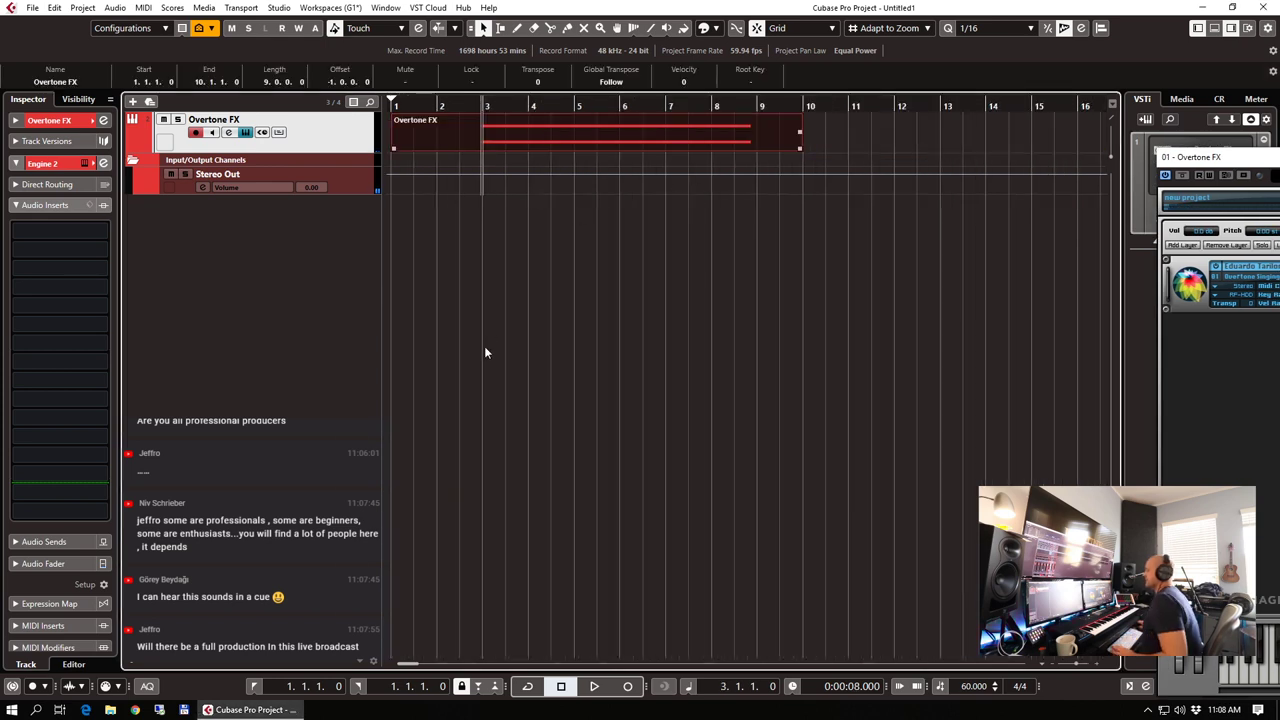
pyautogui.hotkey('ctrl', 'e')
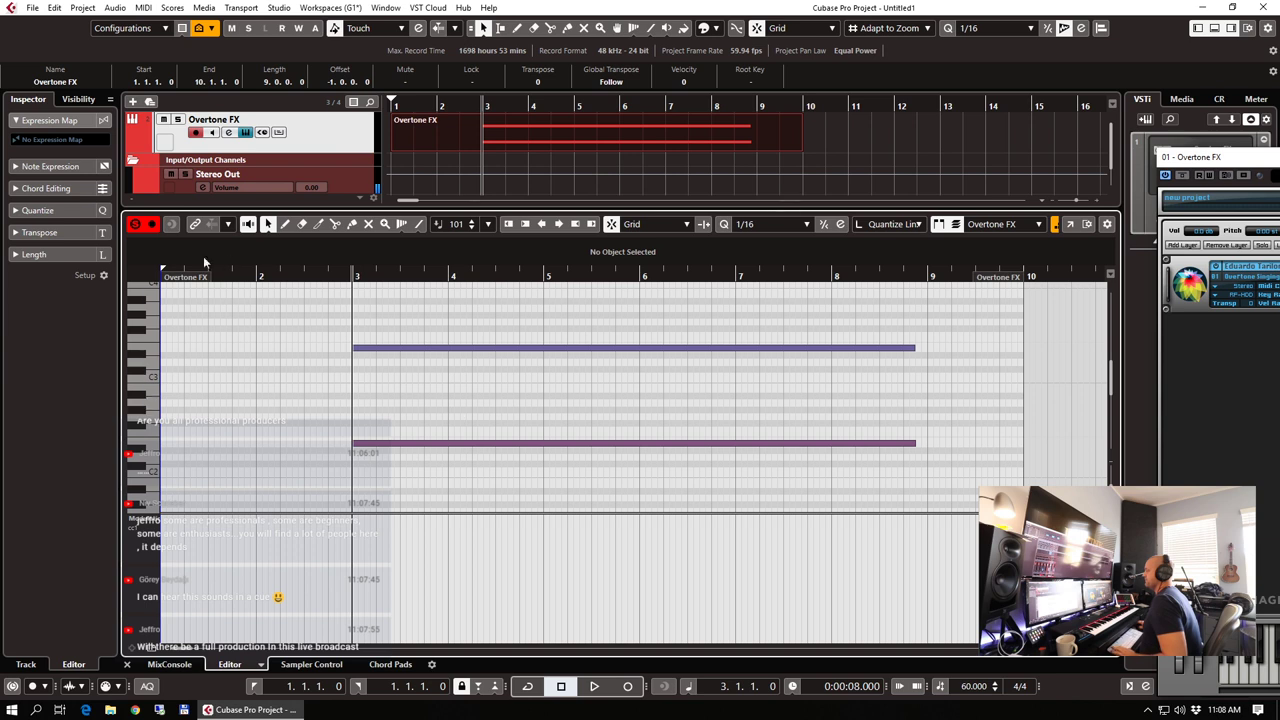
pyautogui.moveTo(177, 277); pyautogui.dragTo(371, 300)
pyautogui.click(347, 276)
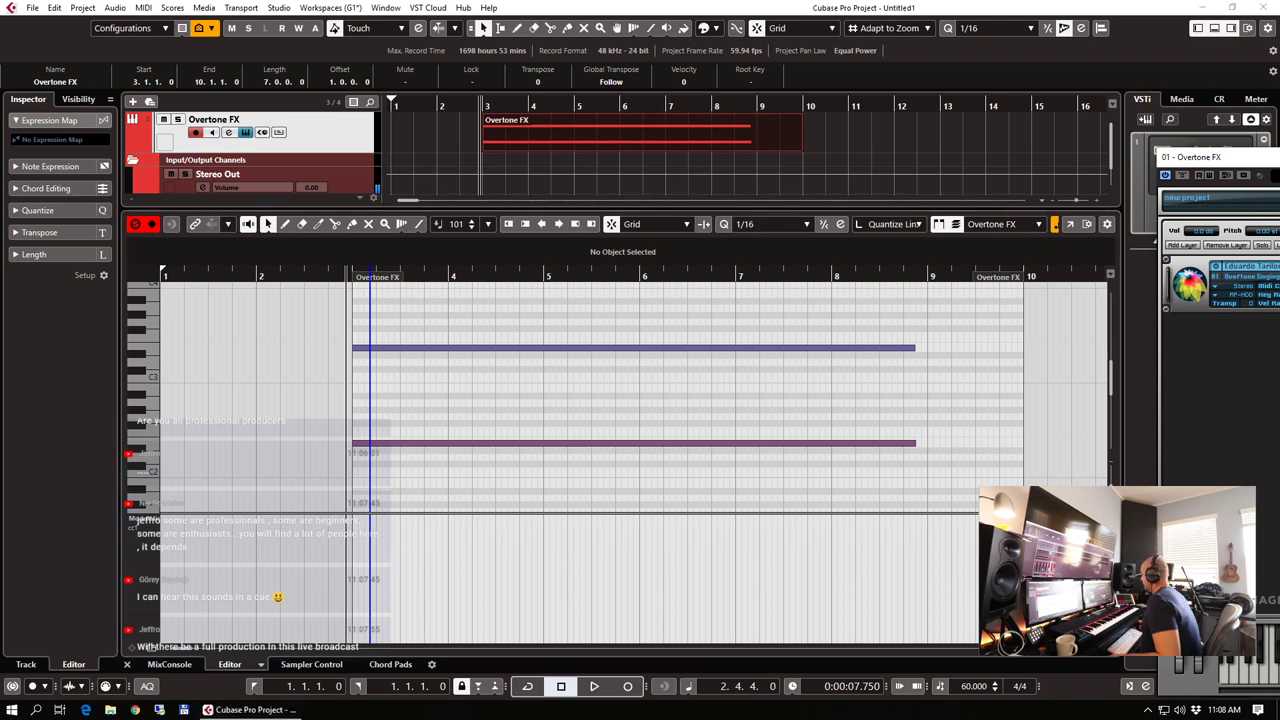
# Draw a straight rising line in the part's modulation controller lane from bar 3 to between bars 6 and 7
pyautogui.rightClick(405, 560)
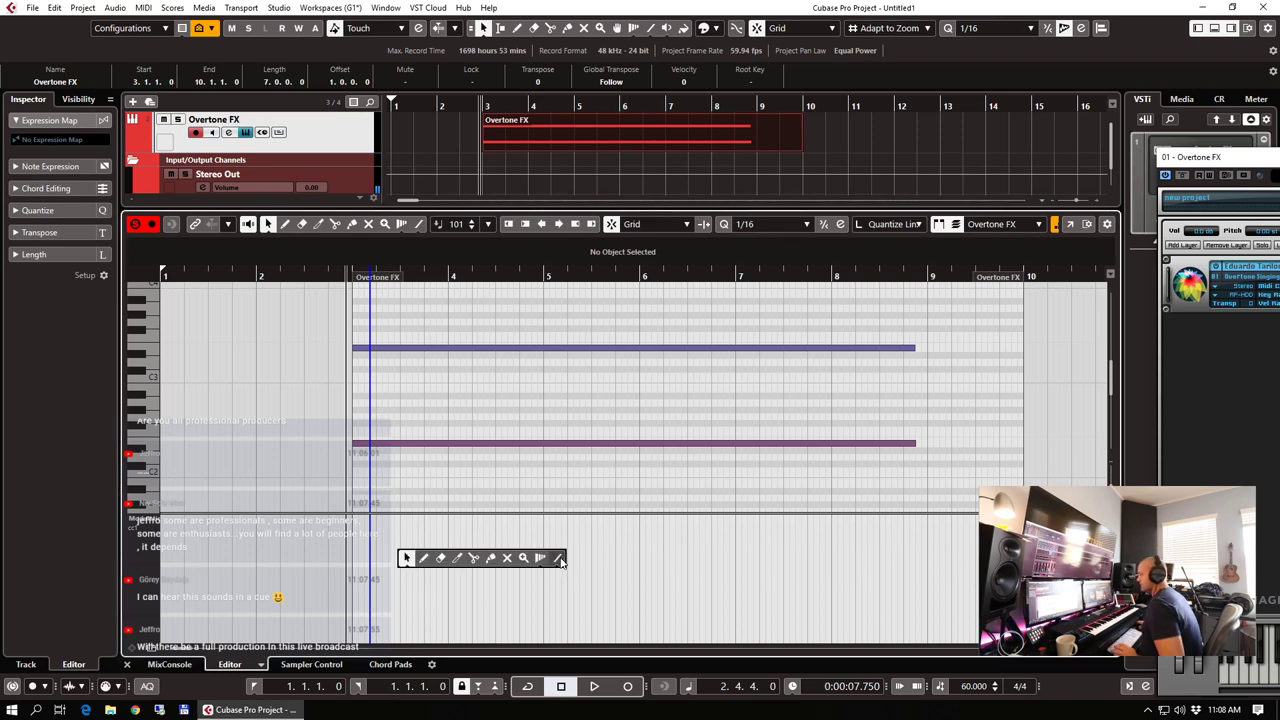
pyautogui.click(558, 559)
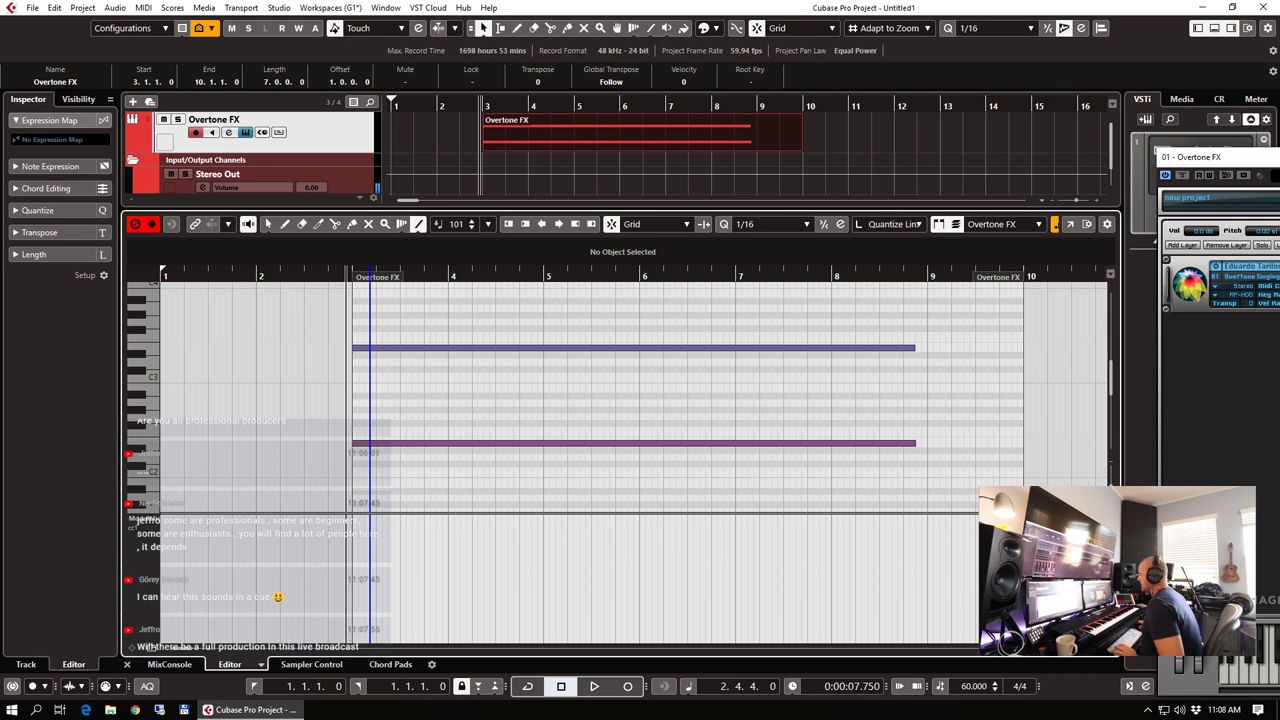
pyautogui.moveTo(1279, 157); pyautogui.dragTo(868, 105)
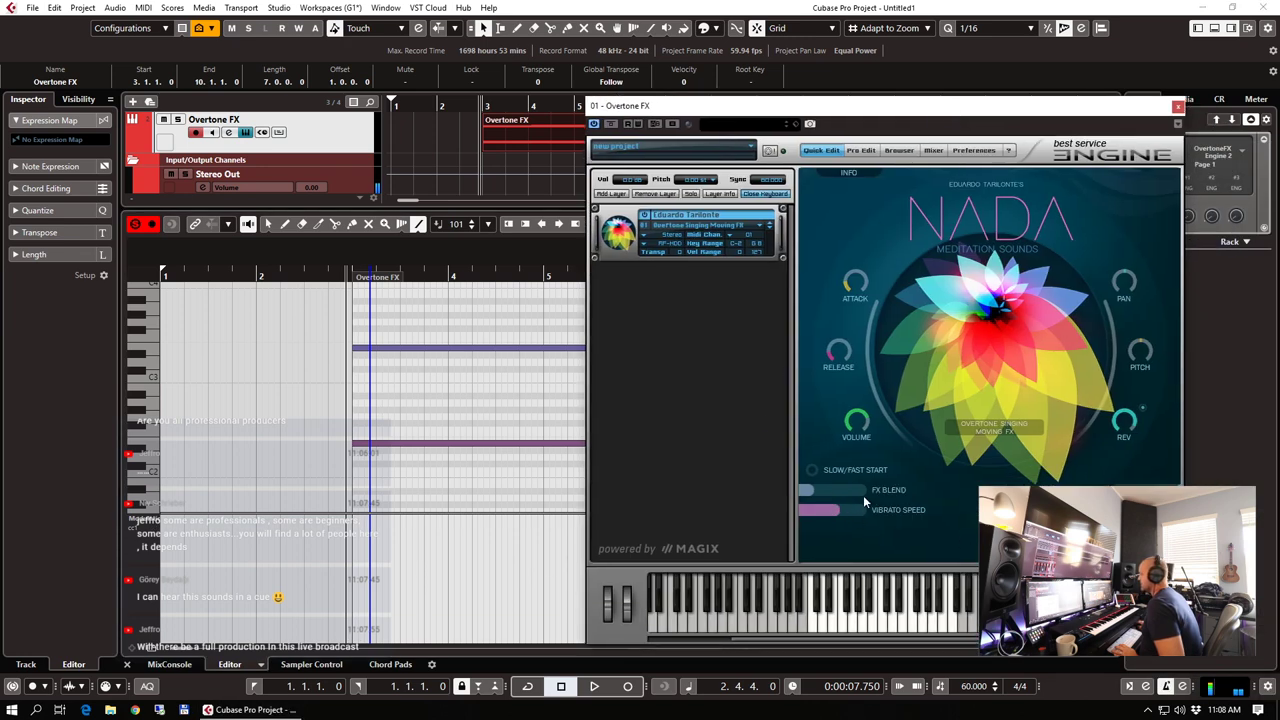
pyautogui.click(1178, 107)
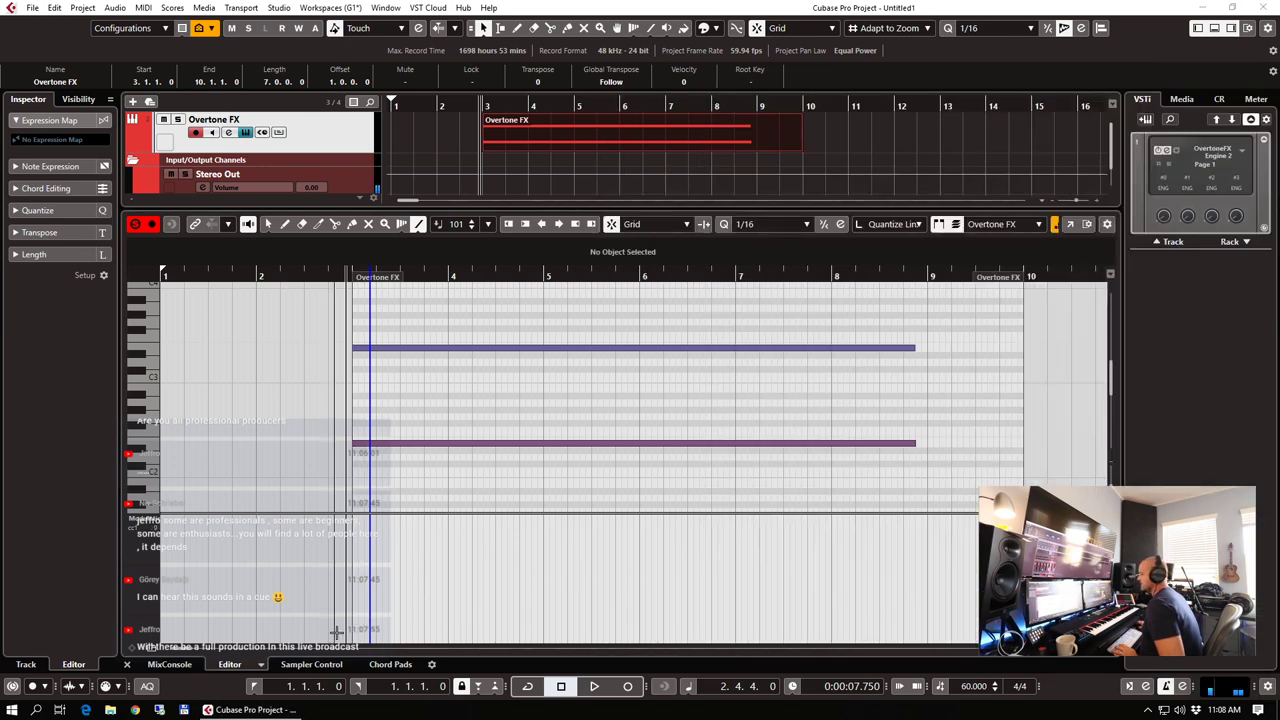
pyautogui.moveTo(353, 642); pyautogui.dragTo(705, 582)
pyautogui.press('1')
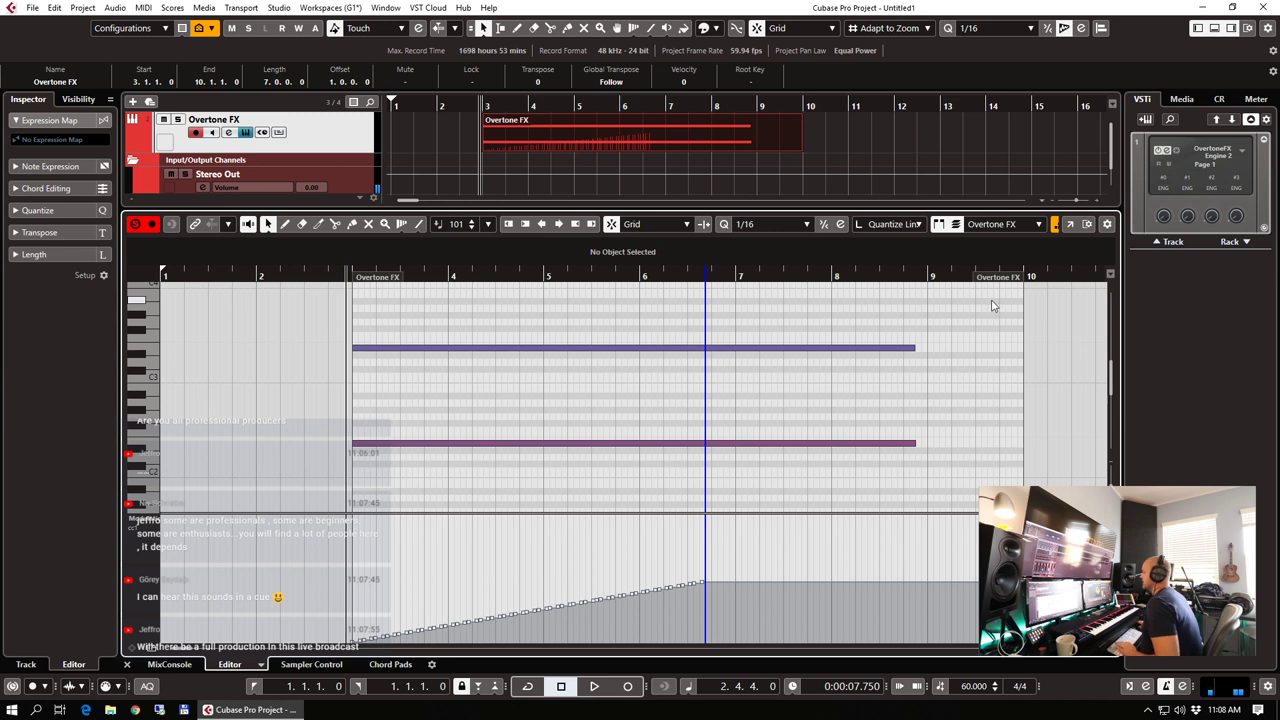
# Extend the end of the Overtone FX part to bar 12 and lengthen both held notes to match
pyautogui.press('g')
pyautogui.moveTo(865, 280); pyautogui.dragTo(1021, 289)
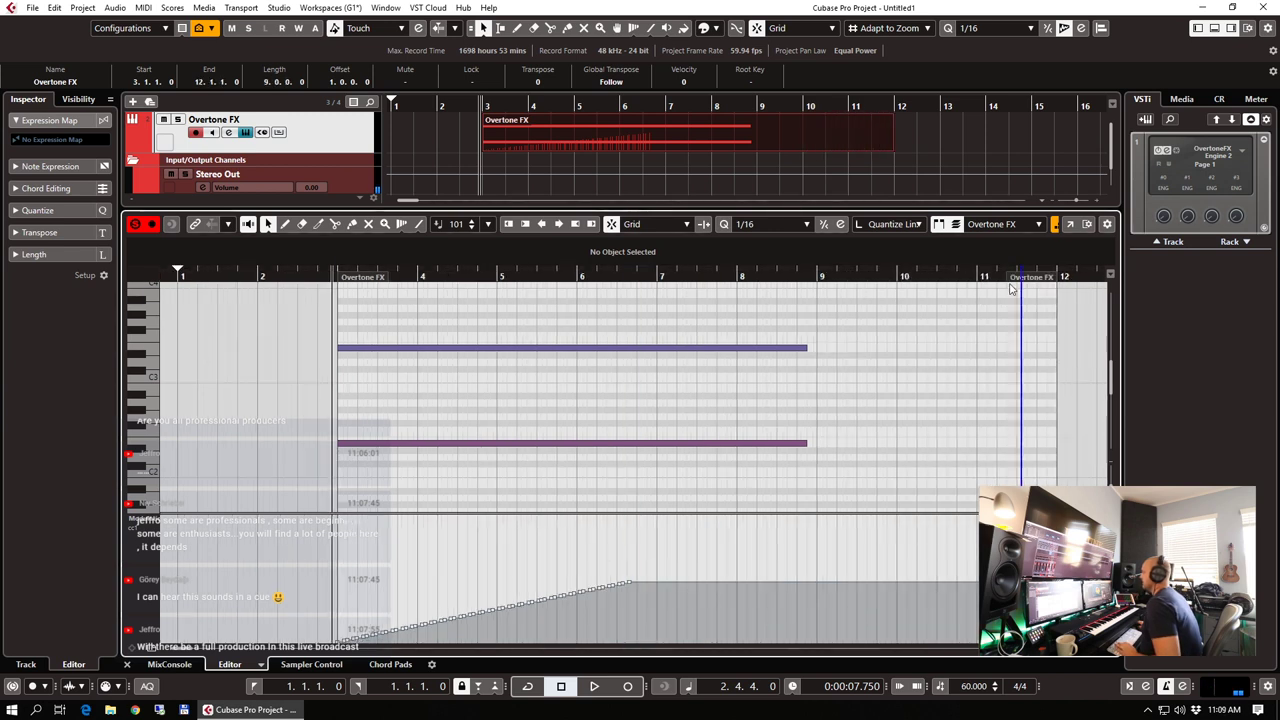
pyautogui.moveTo(805, 348); pyautogui.dragTo(1055, 349)
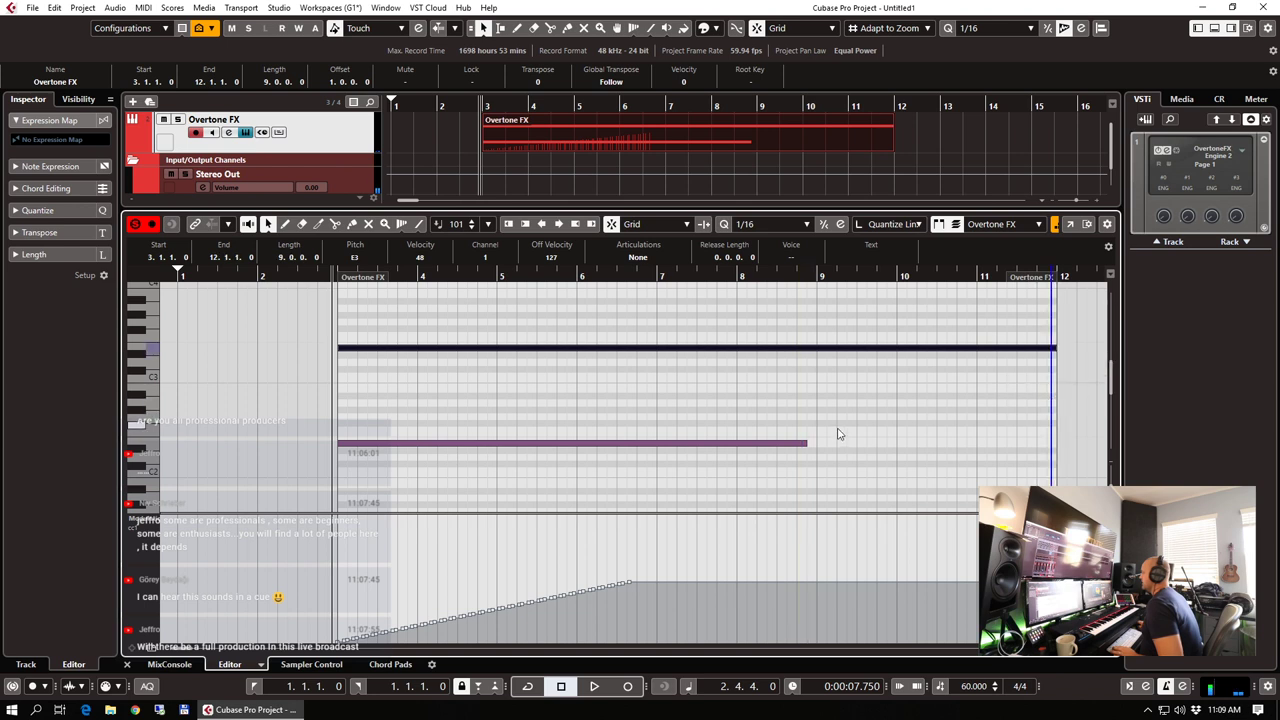
pyautogui.moveTo(806, 444); pyautogui.dragTo(1055, 444)
# Redraw the modulation lane as a wave across the part, peaking near bars 5 and 9 and dipping near bar 7
pyautogui.rightClick(857, 383)
pyautogui.click(1008, 384)
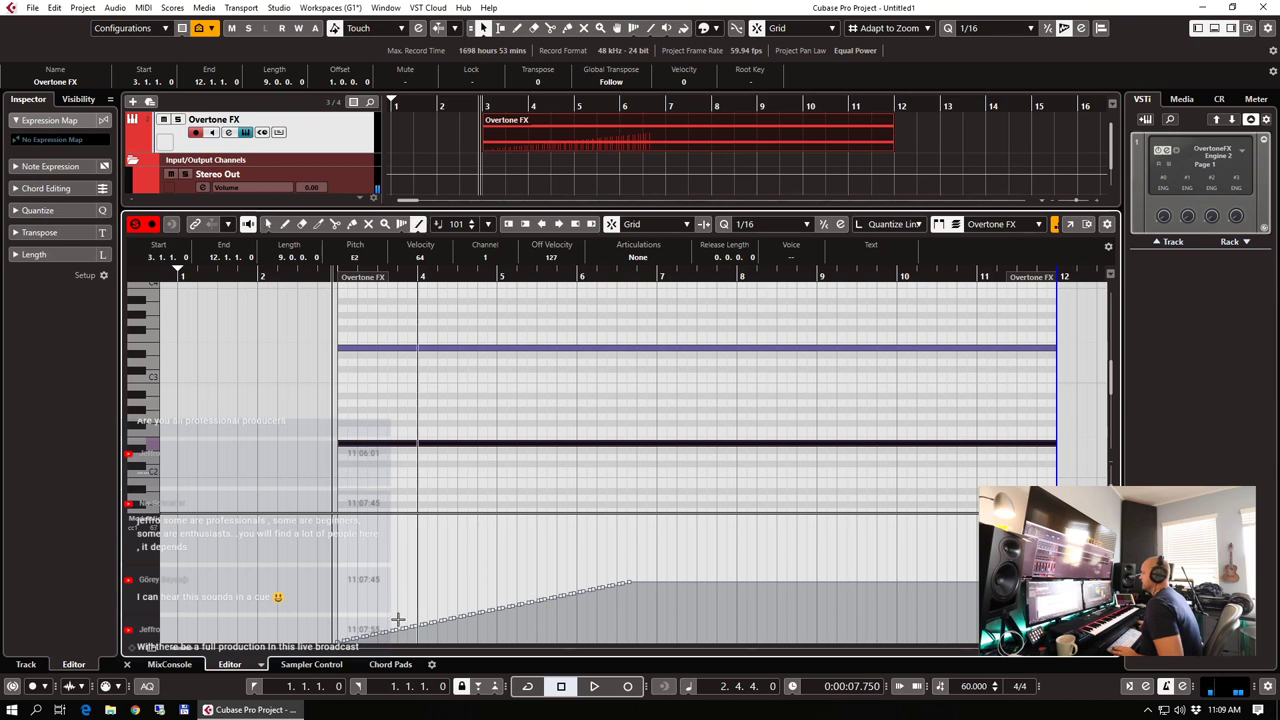
pyautogui.moveTo(341, 641); pyautogui.dragTo(1060, 638)
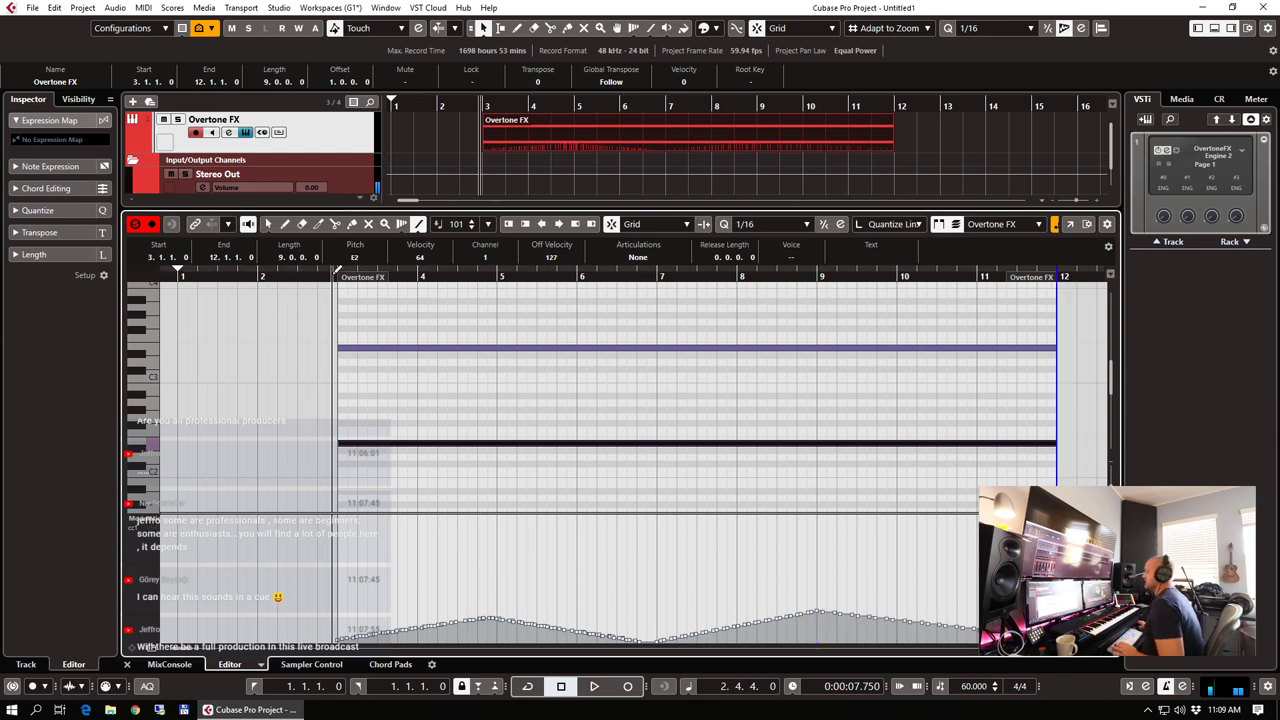
# Bring the instrument window back into view and play the part to check how the modulation moves the FX Blend
pyautogui.moveTo(1279, 172); pyautogui.dragTo(675, 136)
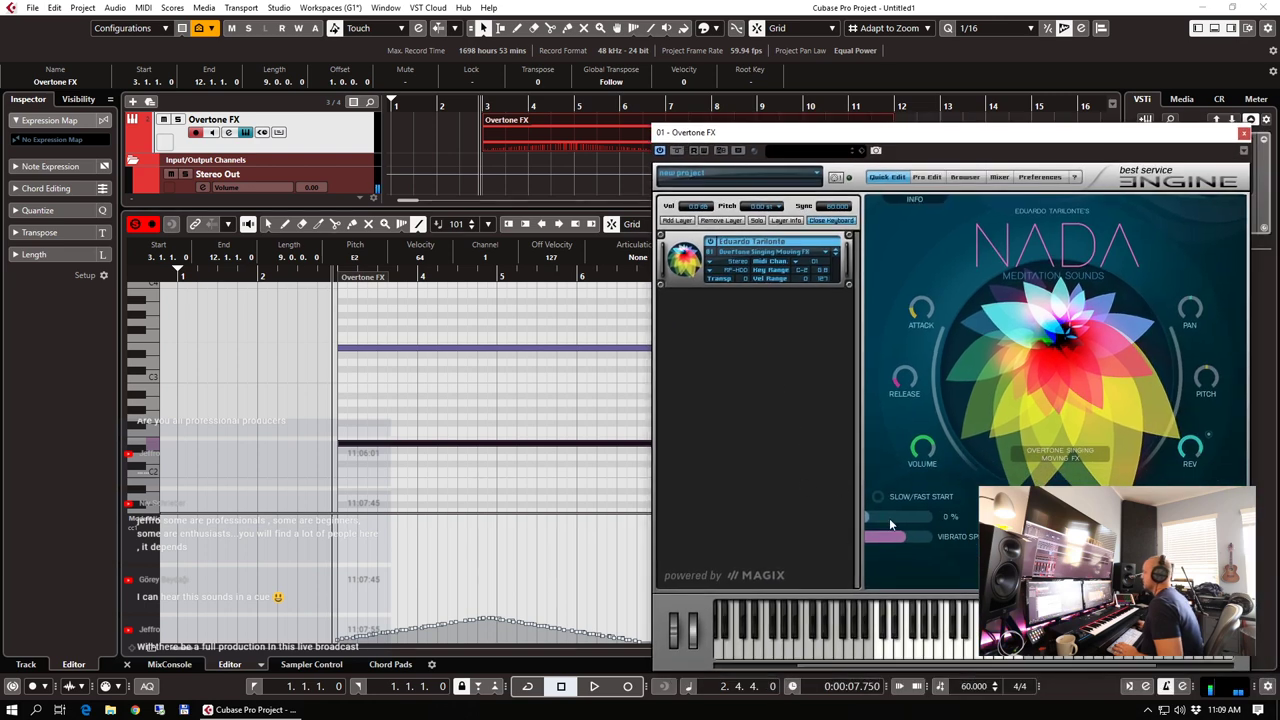
pyautogui.press('space')
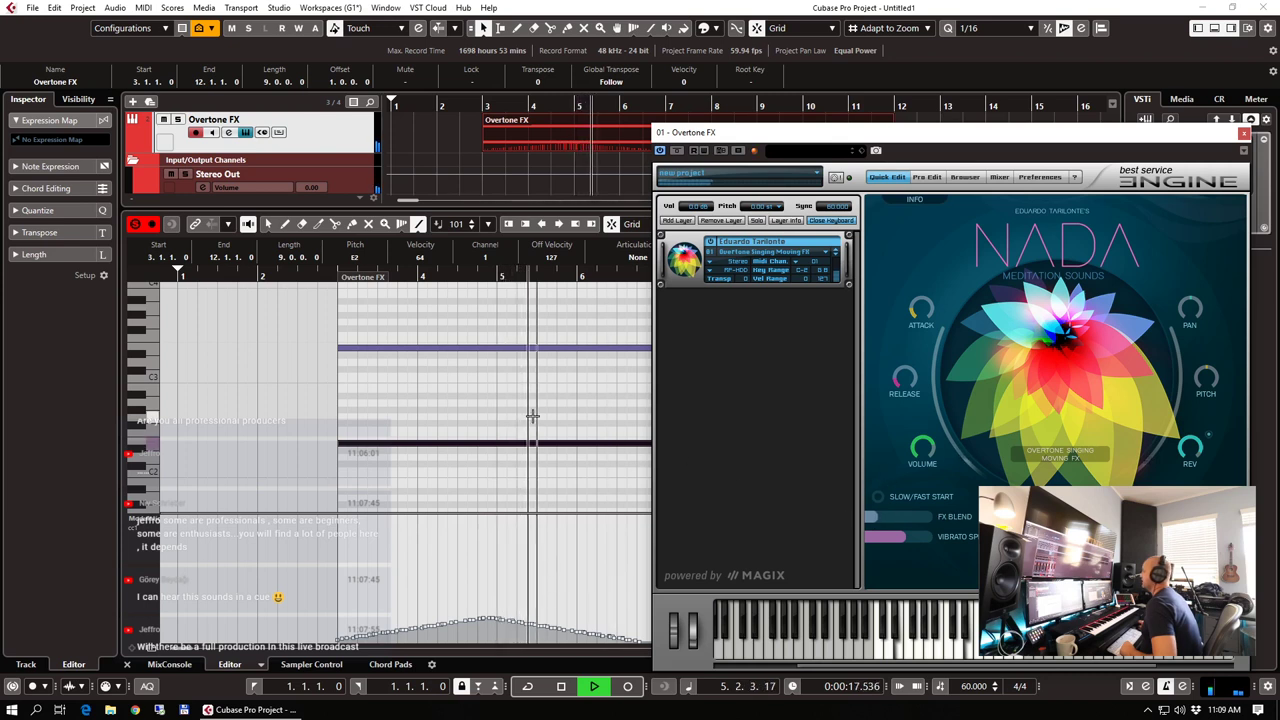
pyautogui.press('space')
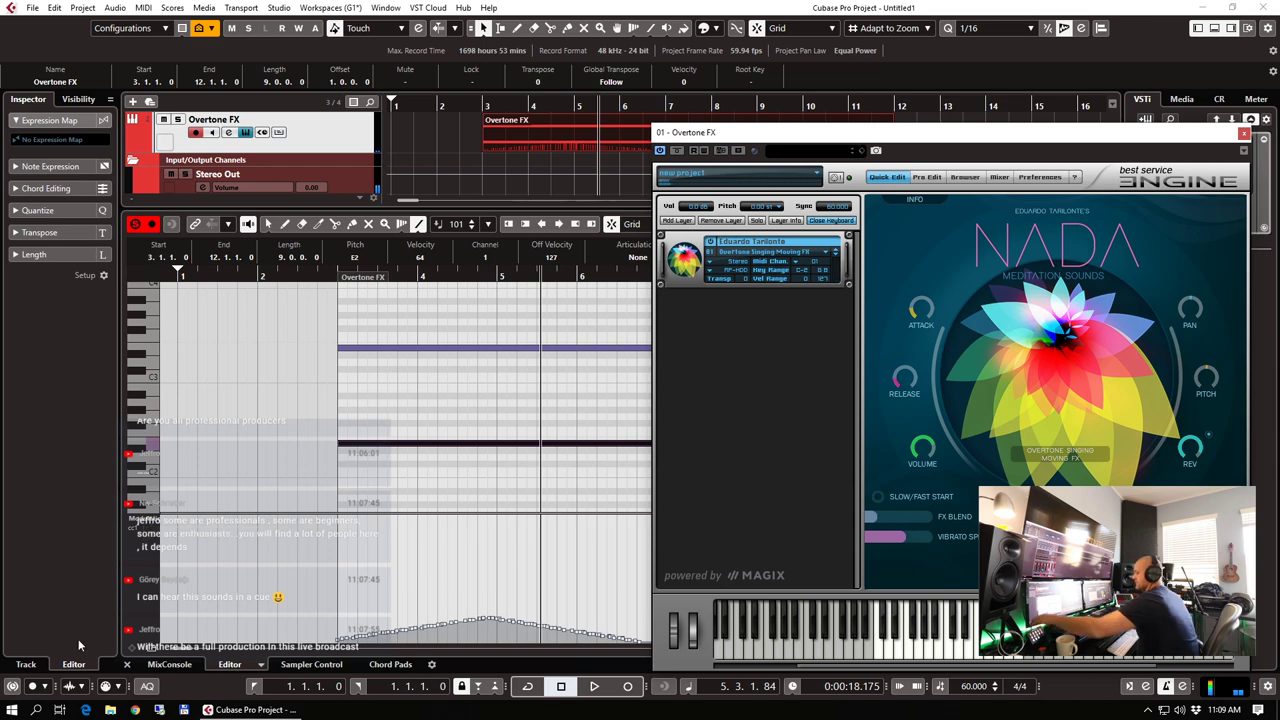
# Launch the Stream Deck app, then close its window and return to the project
pyautogui.click(12, 709)
pyautogui.write('str')
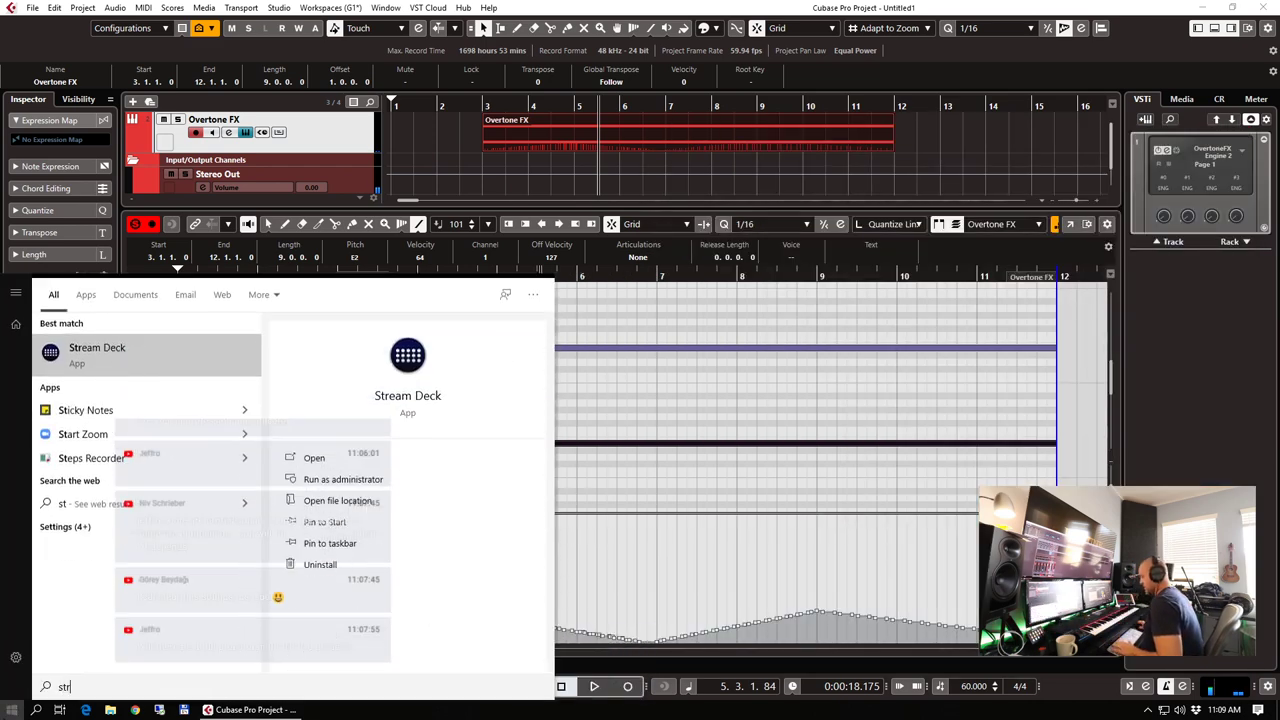
pyautogui.click(197, 351)
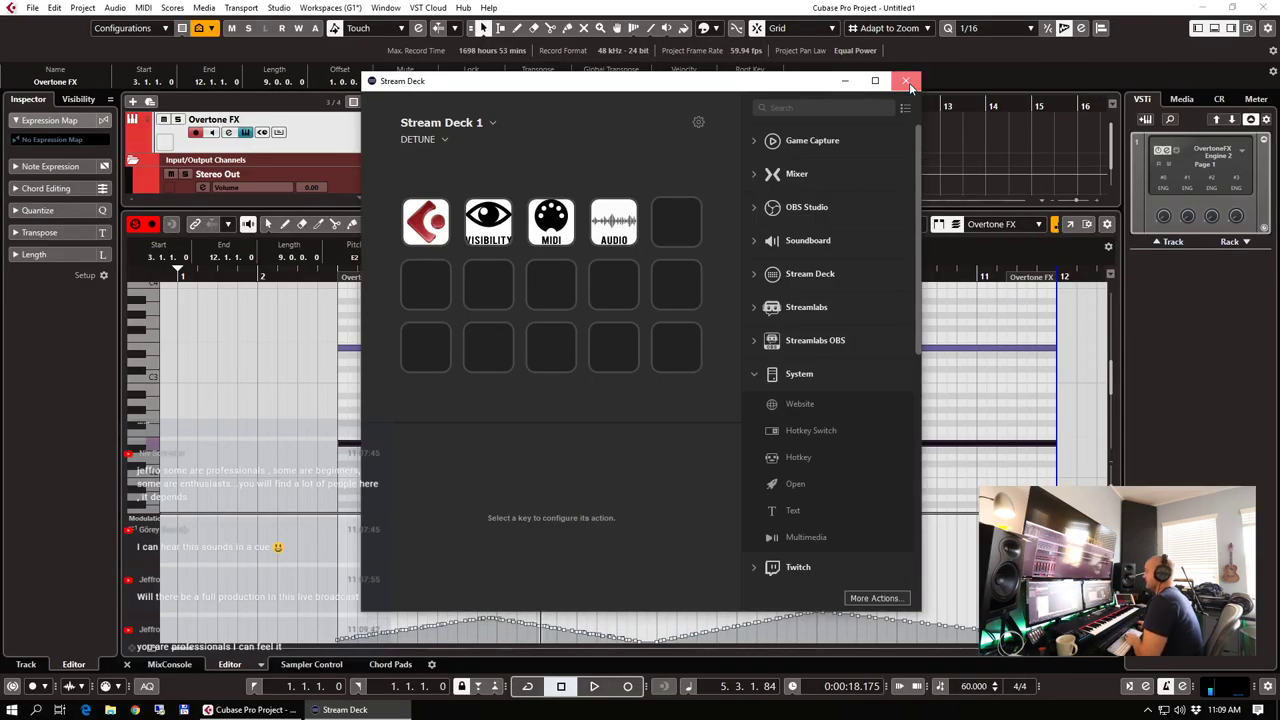
pyautogui.click(908, 82)
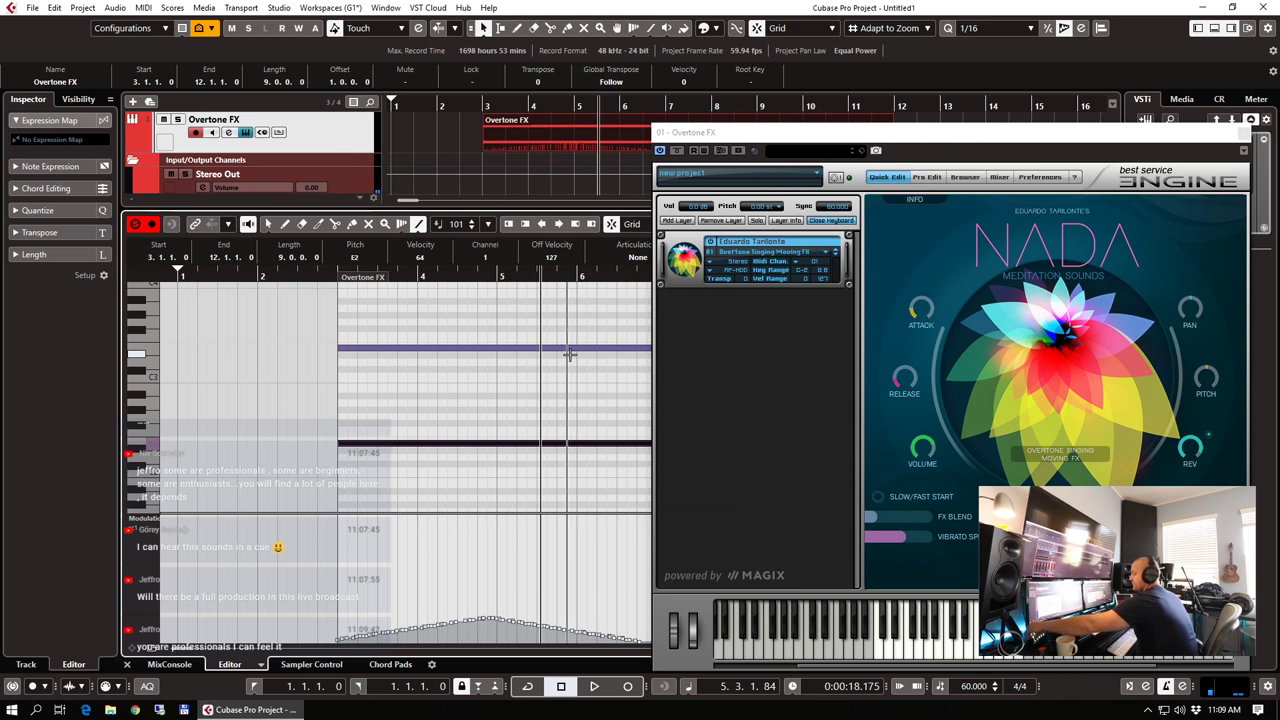
# Close the MIDI editor and play the Overtone FX part from the middle of bar 2
pyautogui.hotkey('ctrl', 'z')
pyautogui.rightClick(358, 557)
pyautogui.click(353, 556)
pyautogui.press('Return')
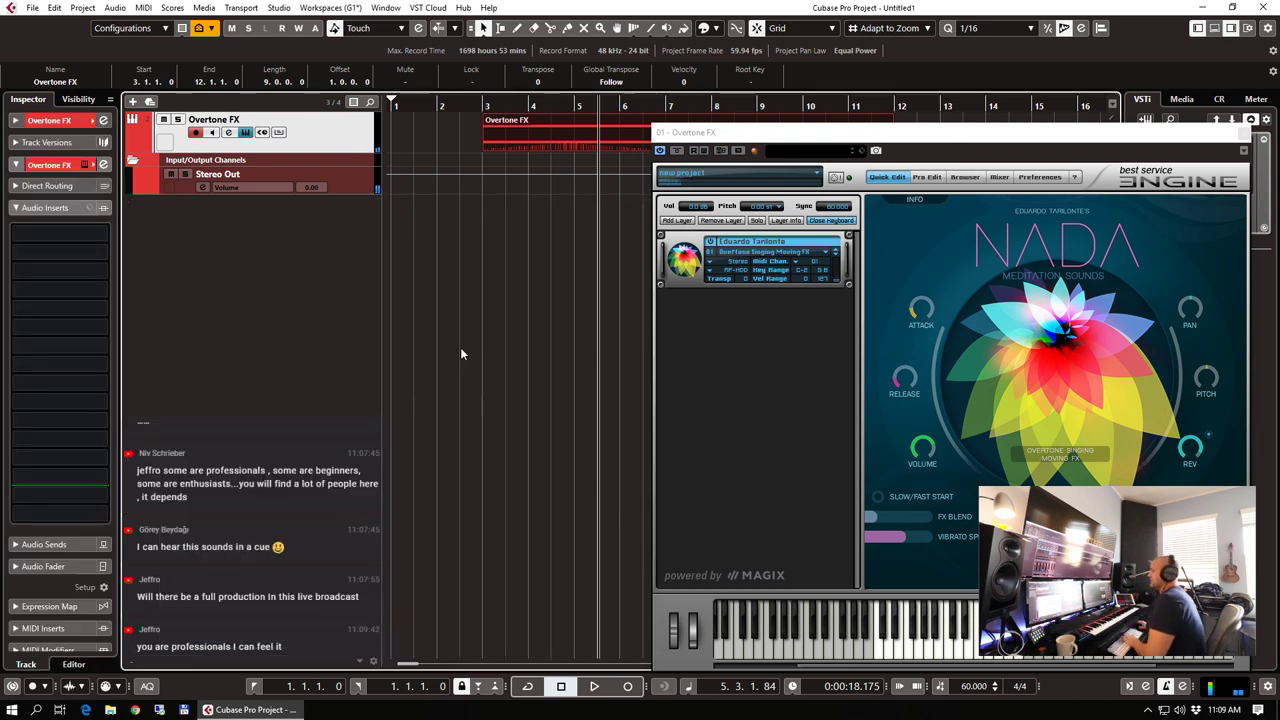
pyautogui.click(472, 105)
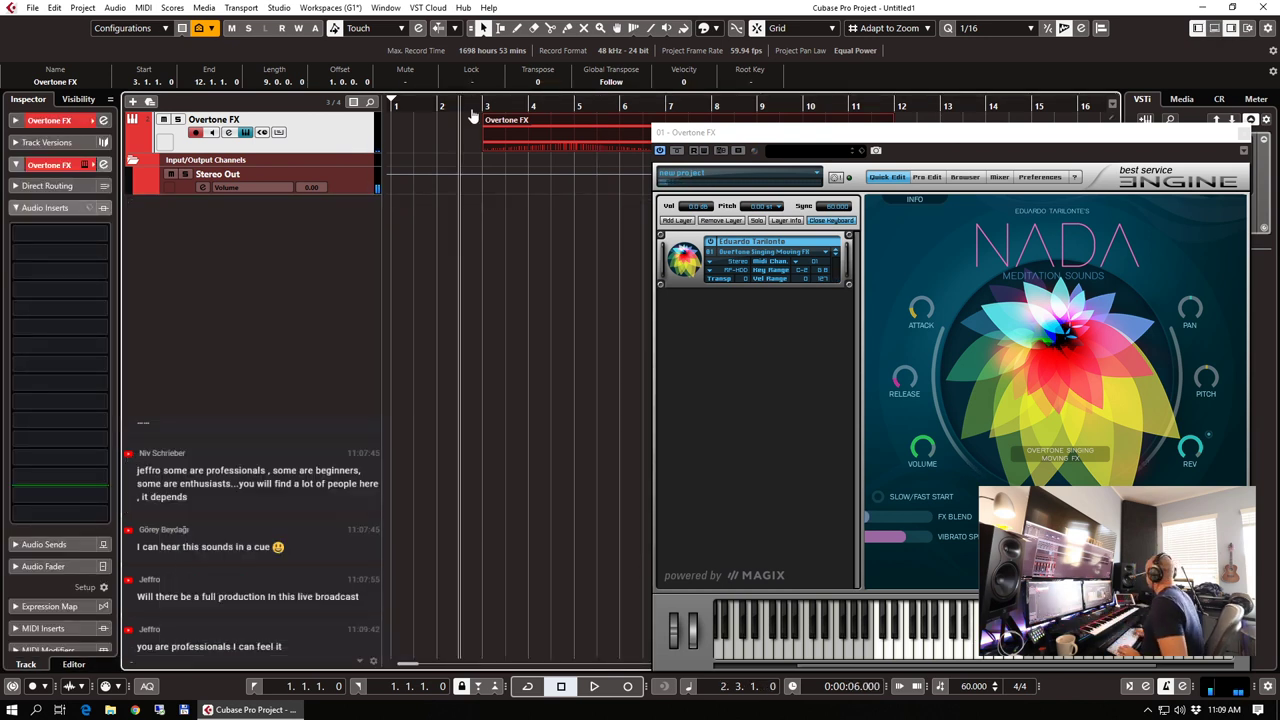
pyautogui.press('space')
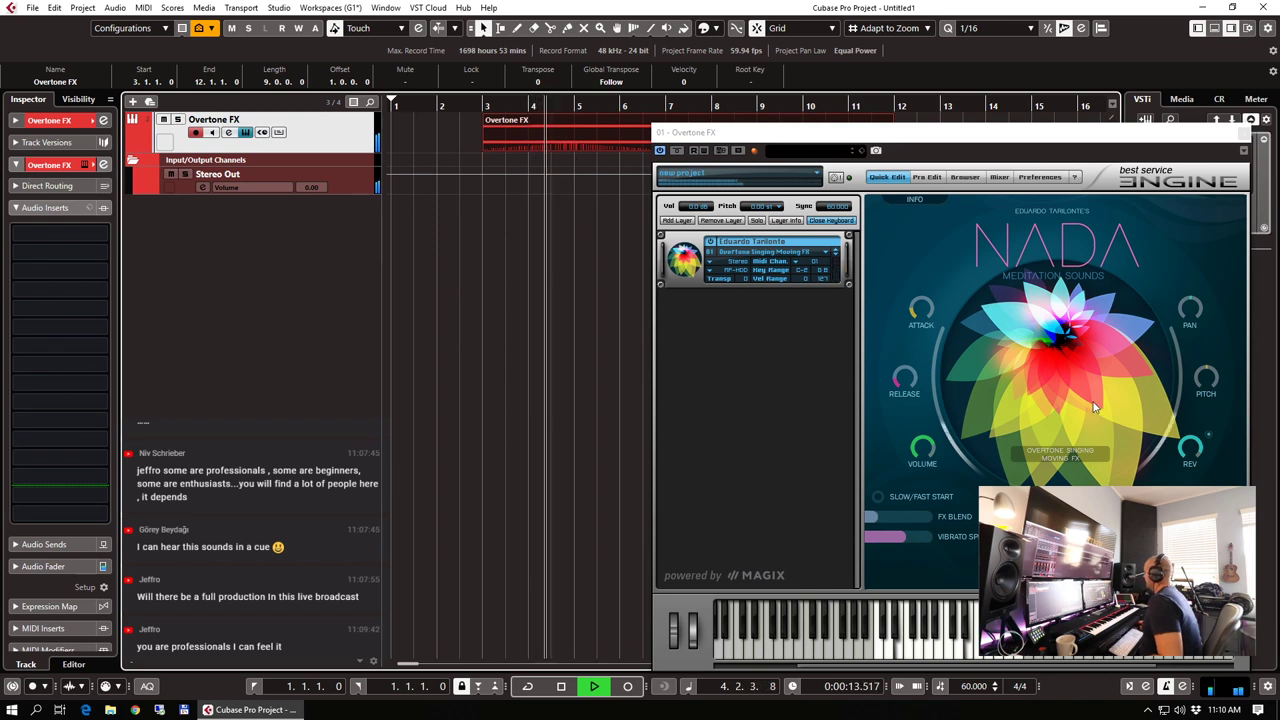
# Duplicate the Overtone FX track and delete the copied part, leaving the duplicate empty
pyautogui.moveTo(857, 134); pyautogui.dragTo(1279, 67)
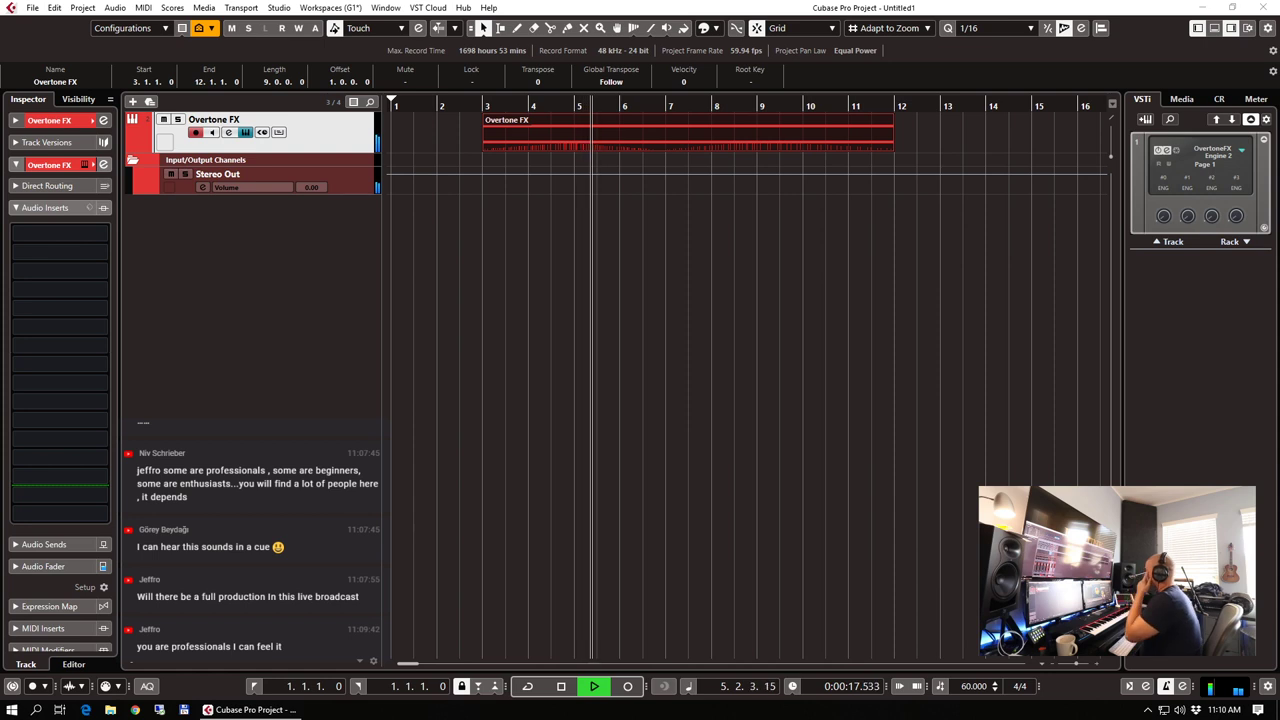
pyautogui.click(672, 311)
pyautogui.press('g')
pyautogui.press('g')
pyautogui.press('g')
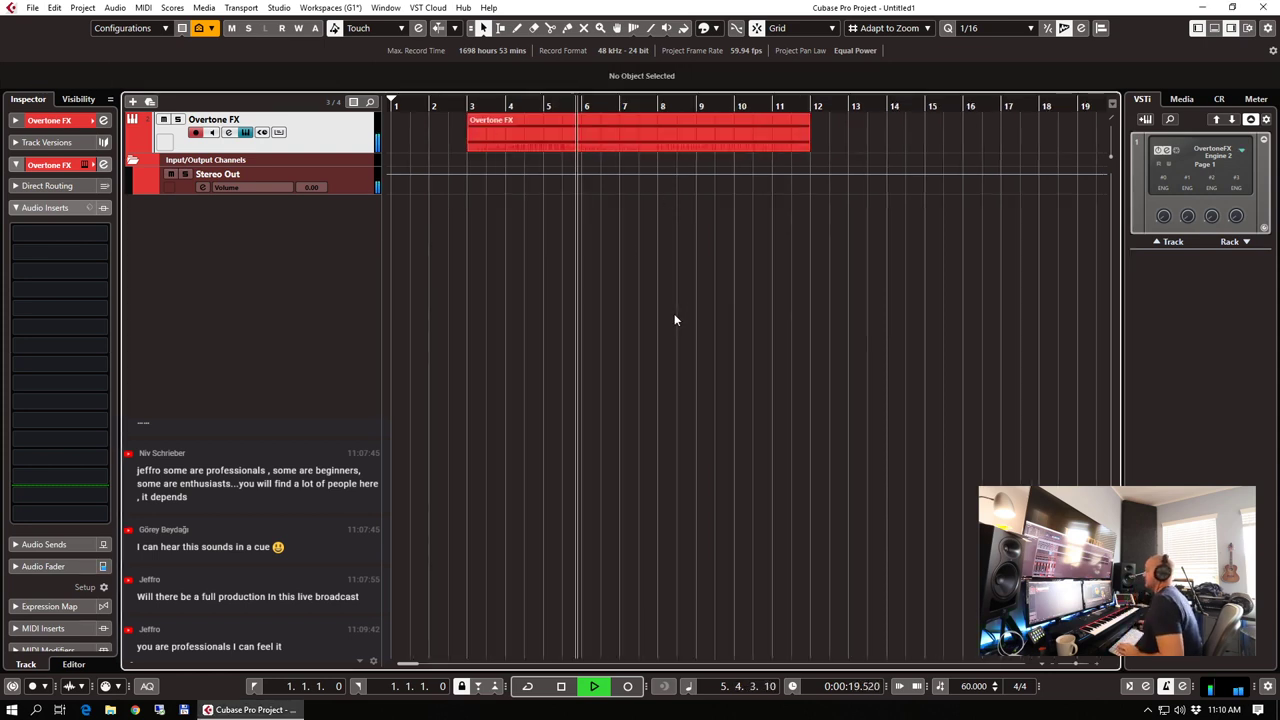
pyautogui.press('g')
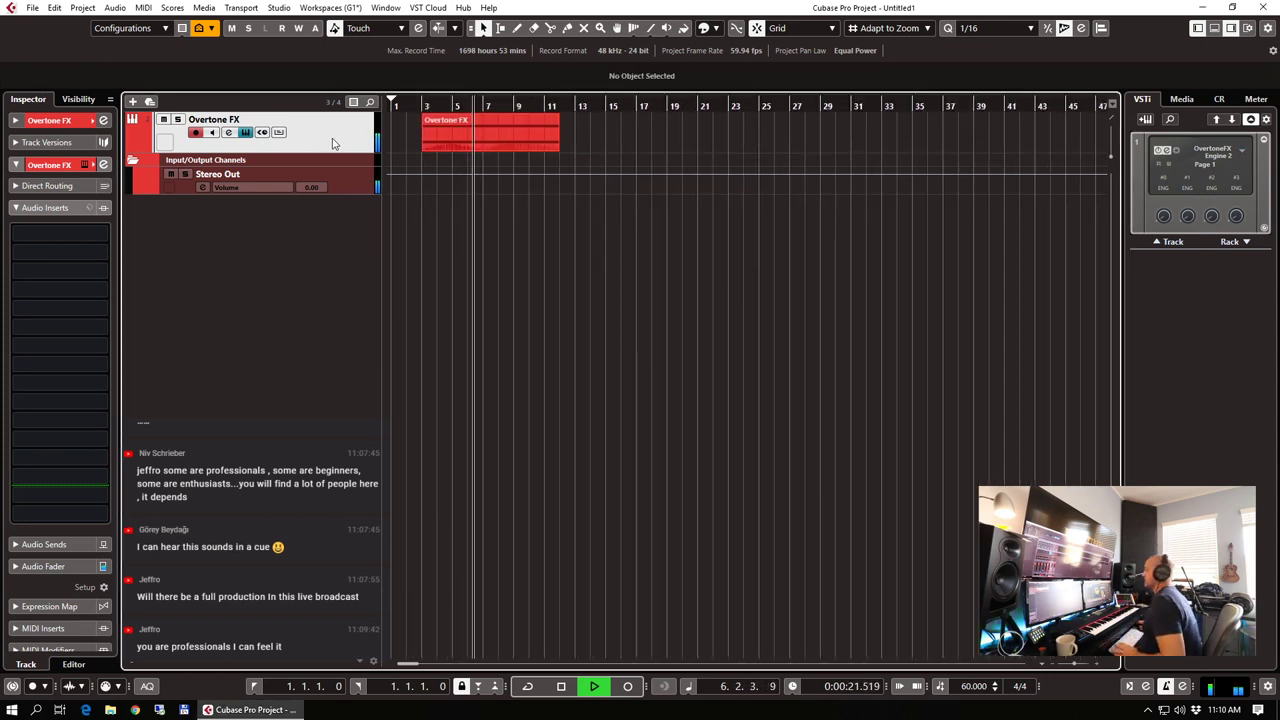
pyautogui.rightClick(334, 144)
pyautogui.click(487, 180)
pyautogui.click(505, 164)
pyautogui.press('Delete')
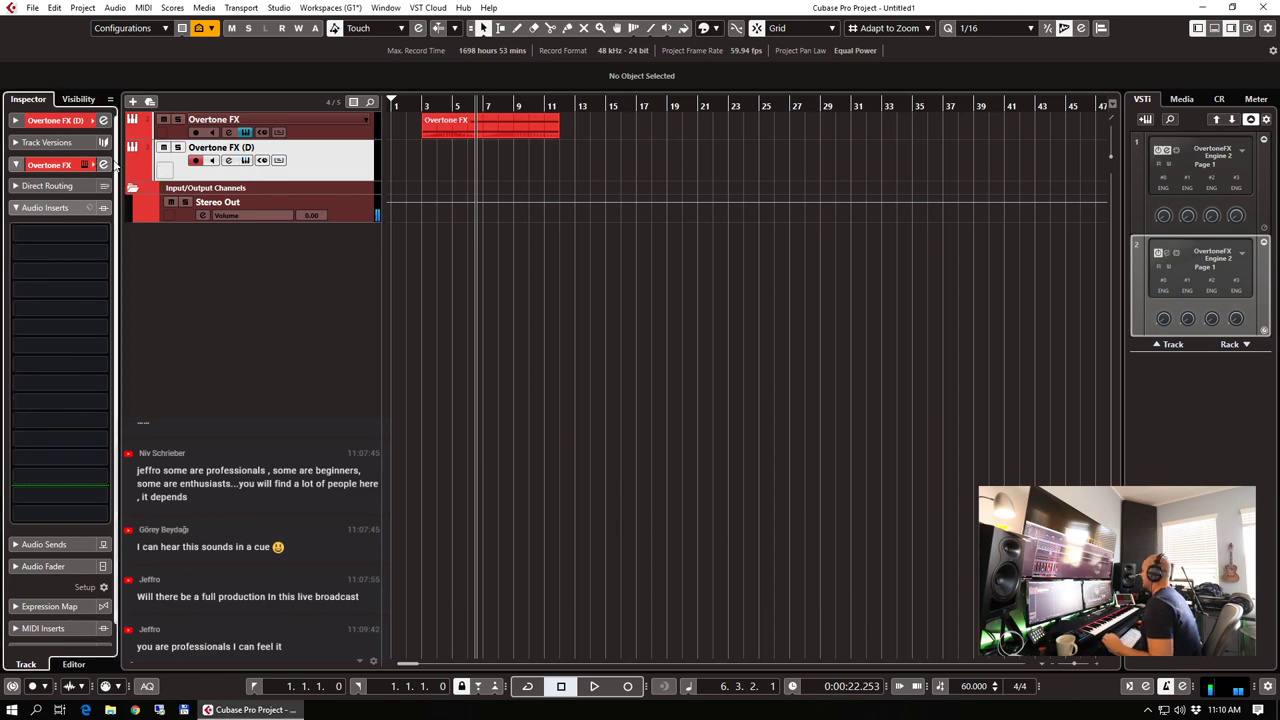
# Load the NADA patch Voice of Silence Phrases Minor from the real female voices into the duplicated track's instrument
pyautogui.moveTo(1279, 90); pyautogui.dragTo(310, 68)
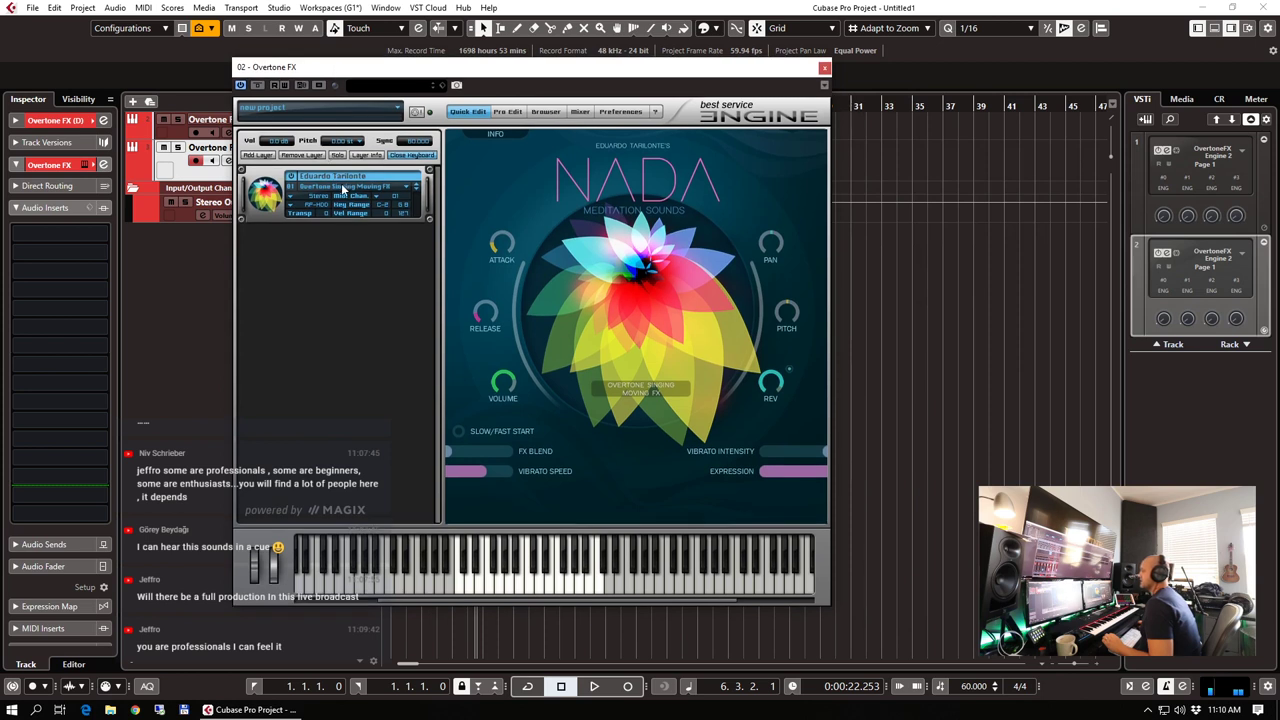
pyautogui.click(330, 186)
pyautogui.moveTo(440, 277)
pyautogui.moveTo(517, 313)
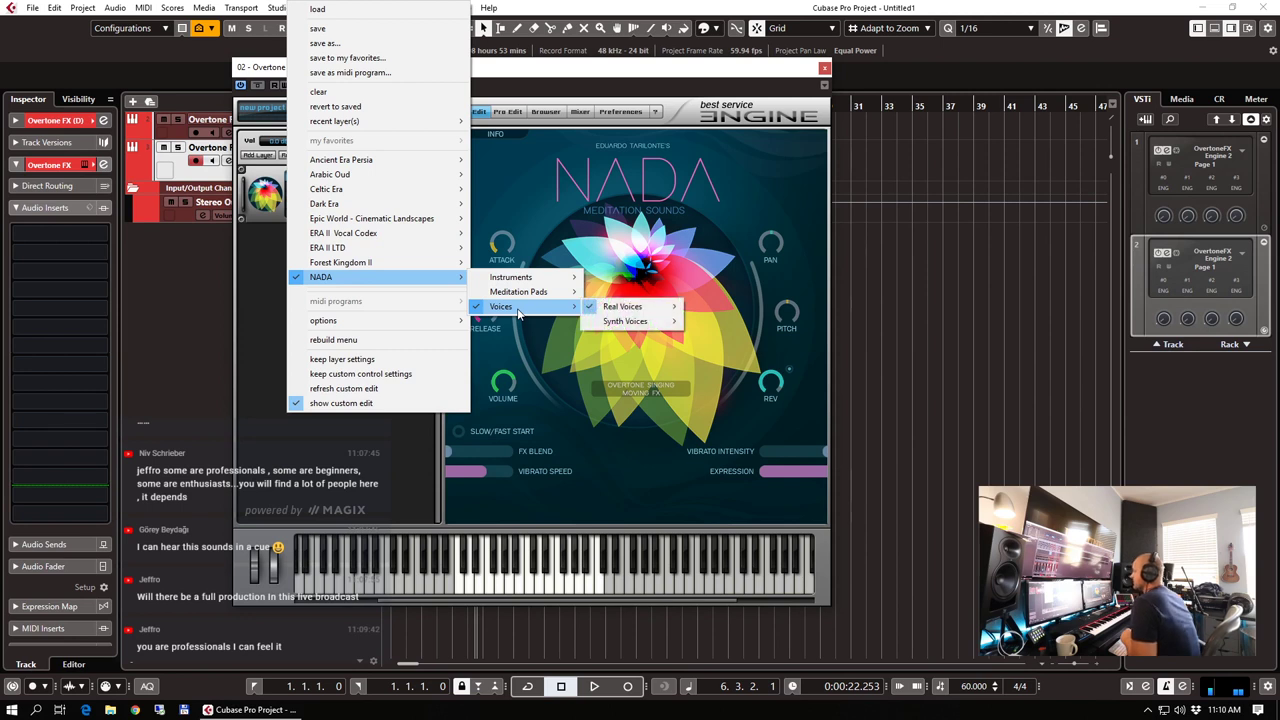
pyautogui.moveTo(612, 309)
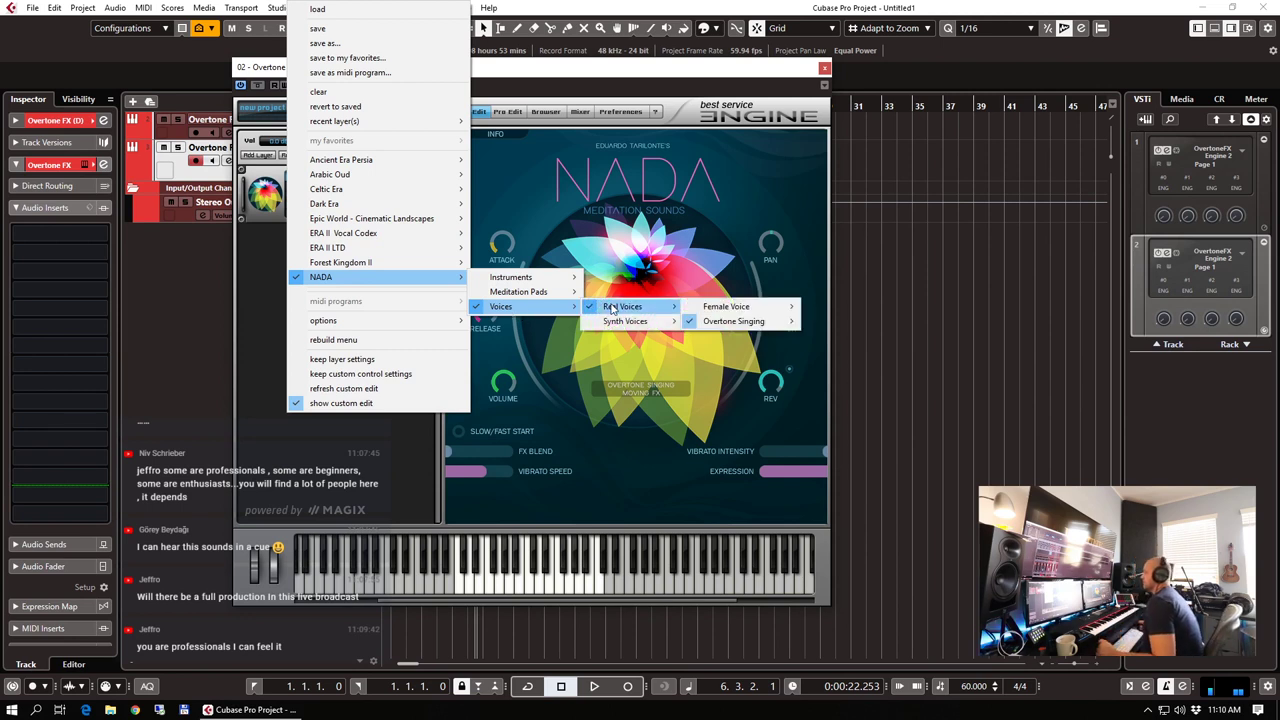
pyautogui.moveTo(727, 308)
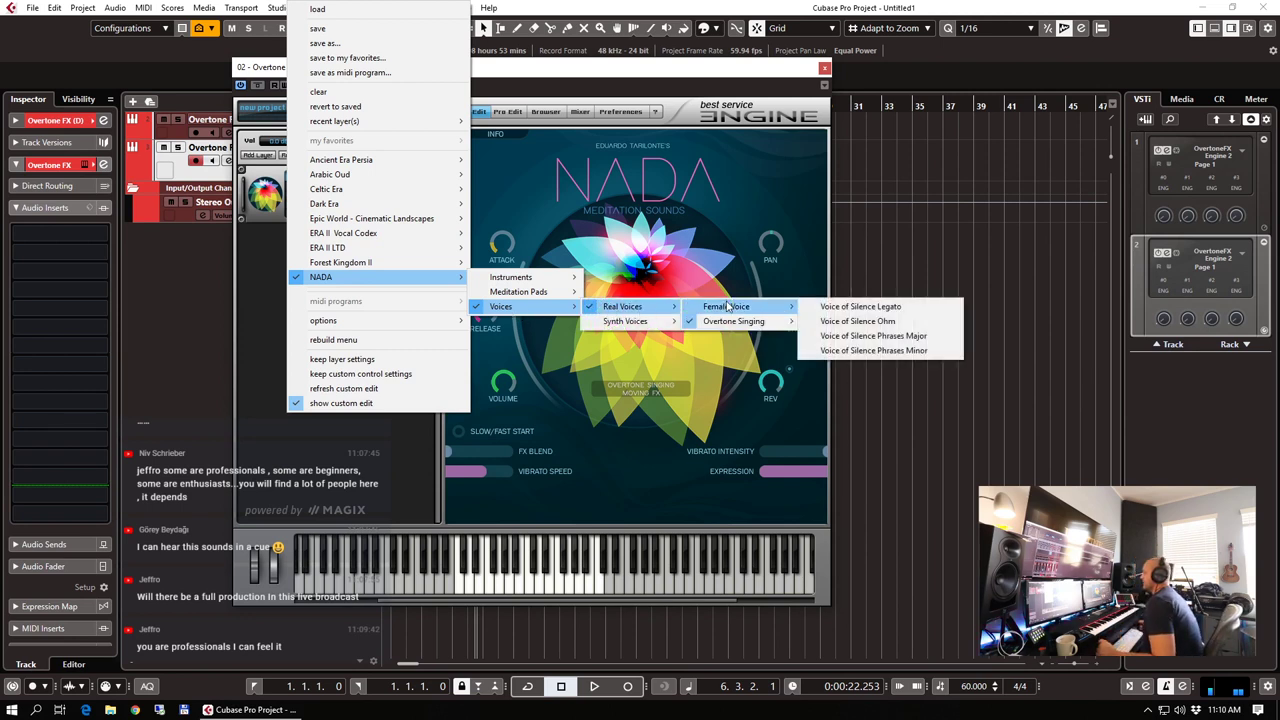
pyautogui.click(886, 351)
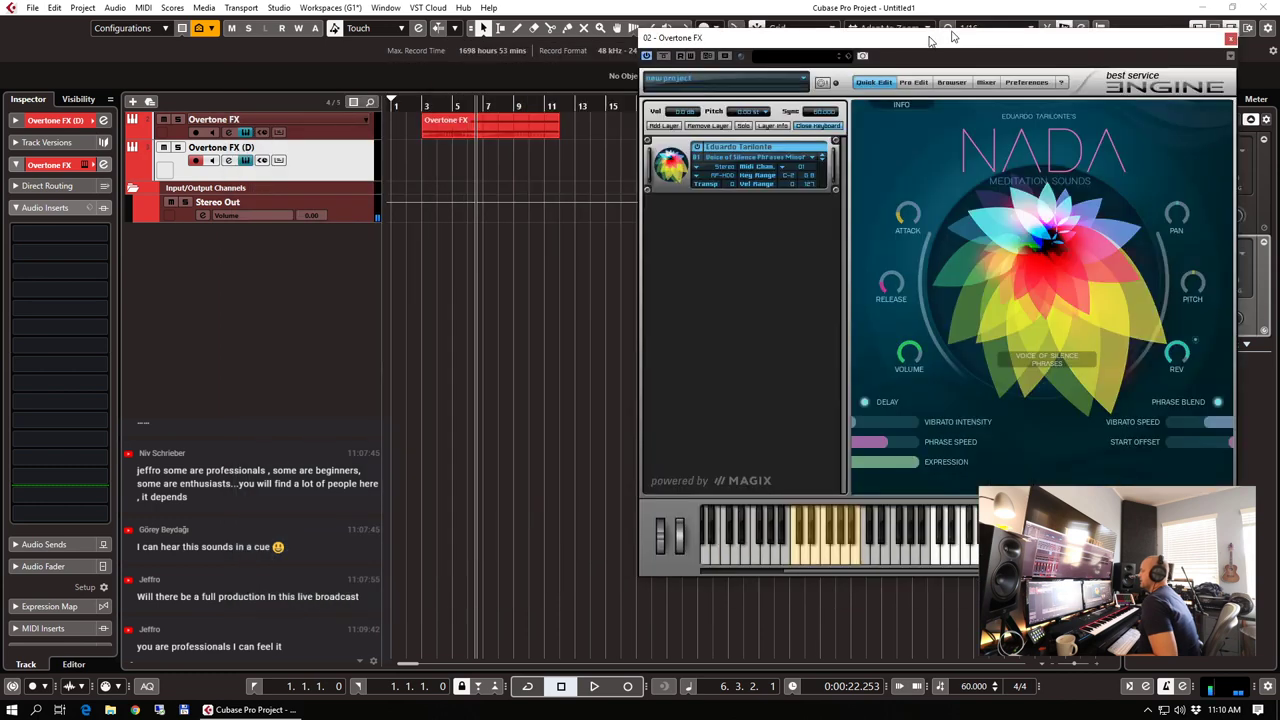
# Move the instrument window clear of the track list and rename the duplicated track Minor Phrases
pyautogui.moveTo(528, 66); pyautogui.dragTo(955, 30)
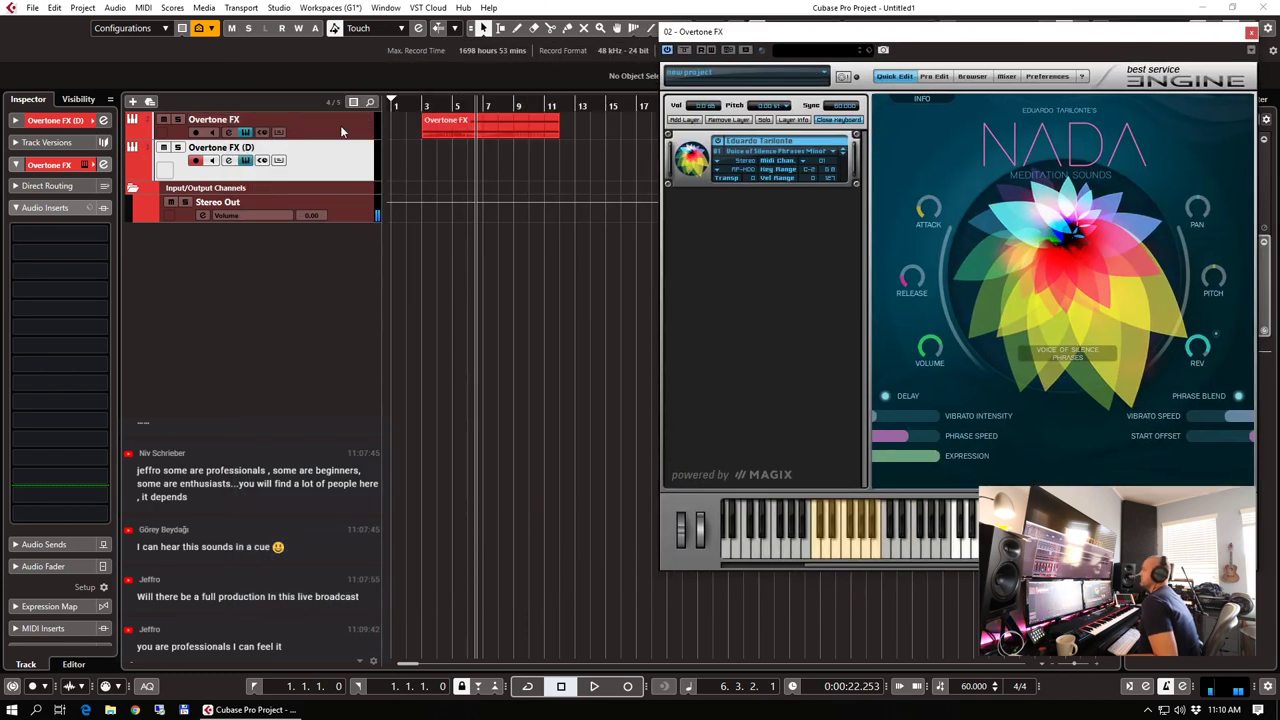
pyautogui.doubleClick(222, 148)
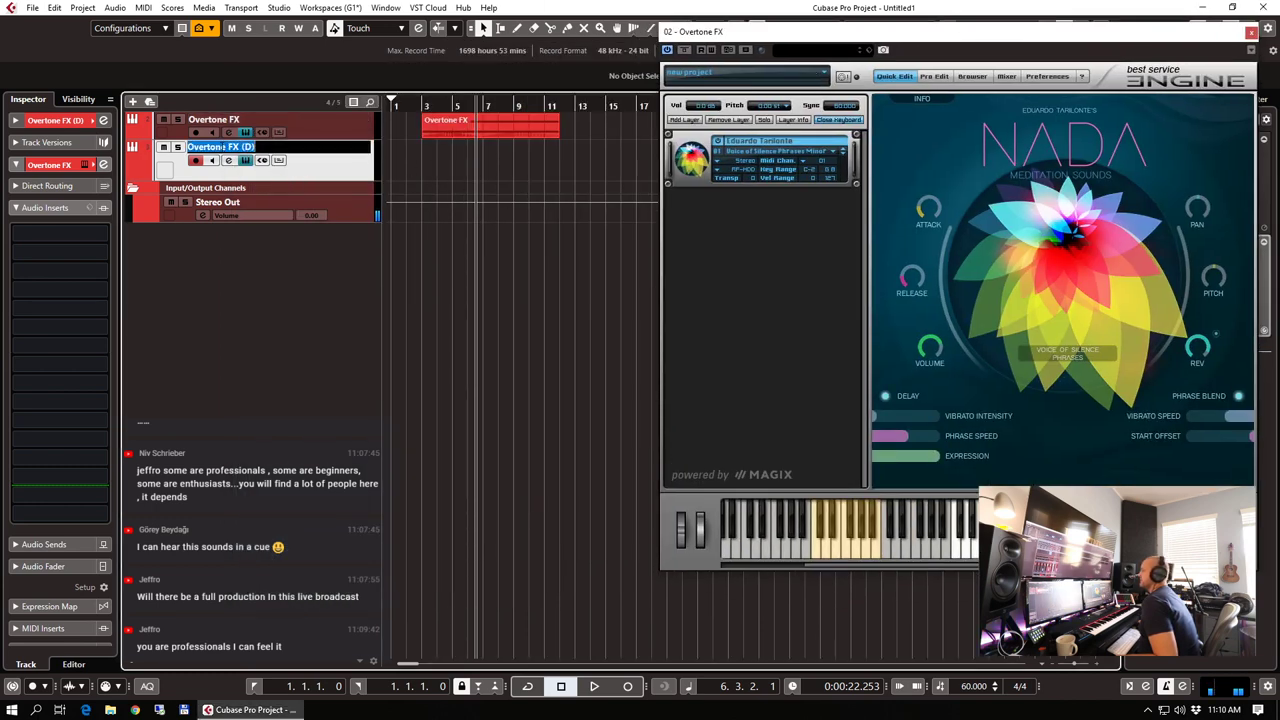
pyautogui.write('Minor P')
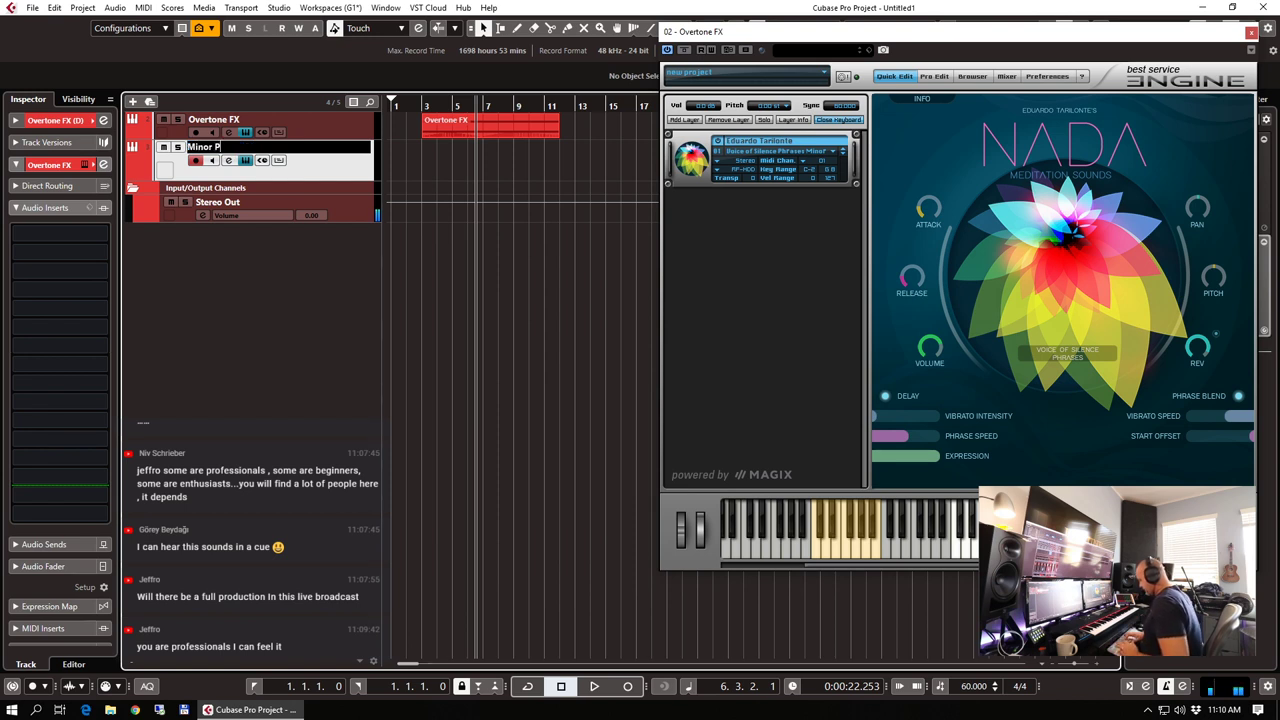
pyautogui.write('hrases')
pyautogui.press('Return')
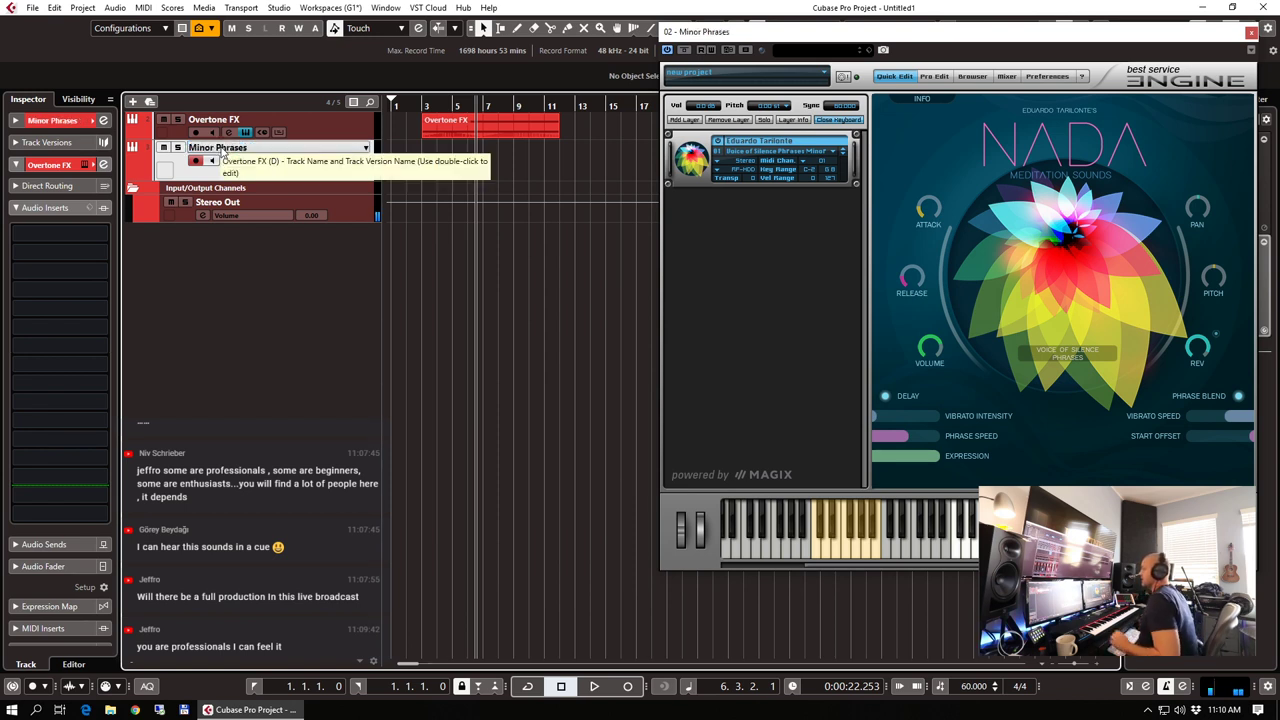
# Audition the phrases, show the Minor Phrases track's audio fader, and record a modulated two-note take from bar 6 to about bar 12
pyautogui.click(476, 106)
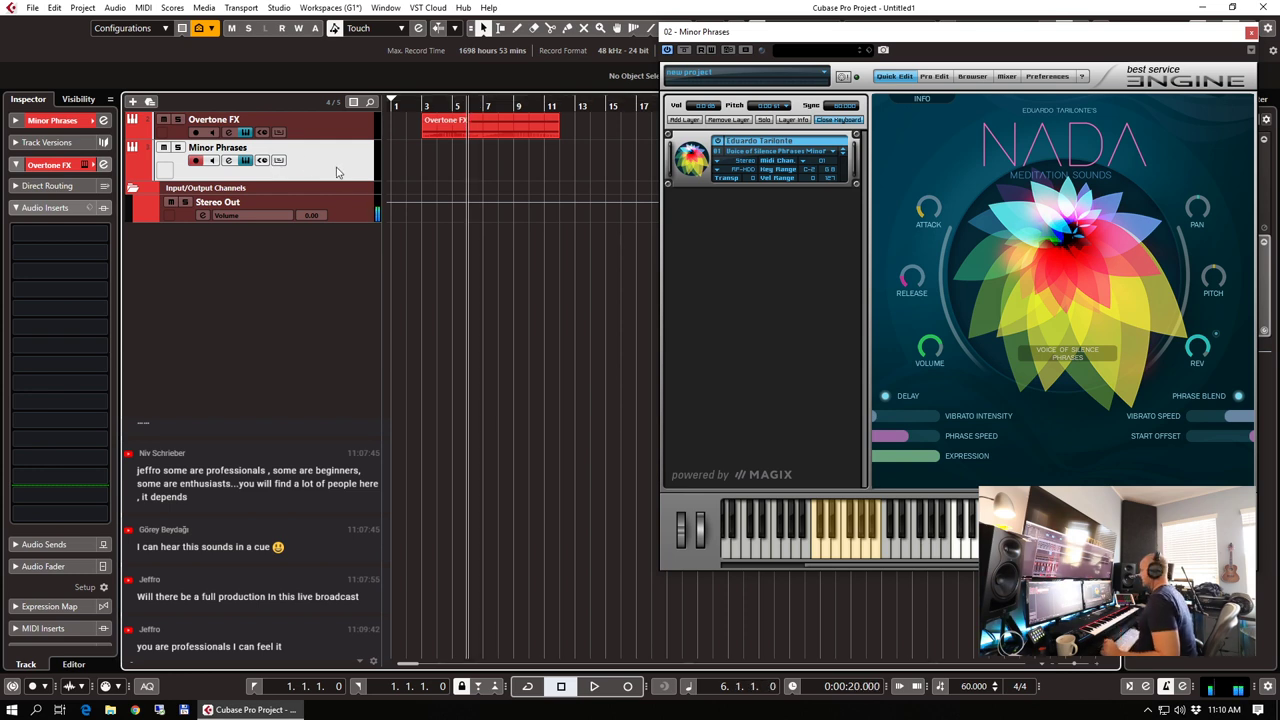
pyautogui.click(833, 547)
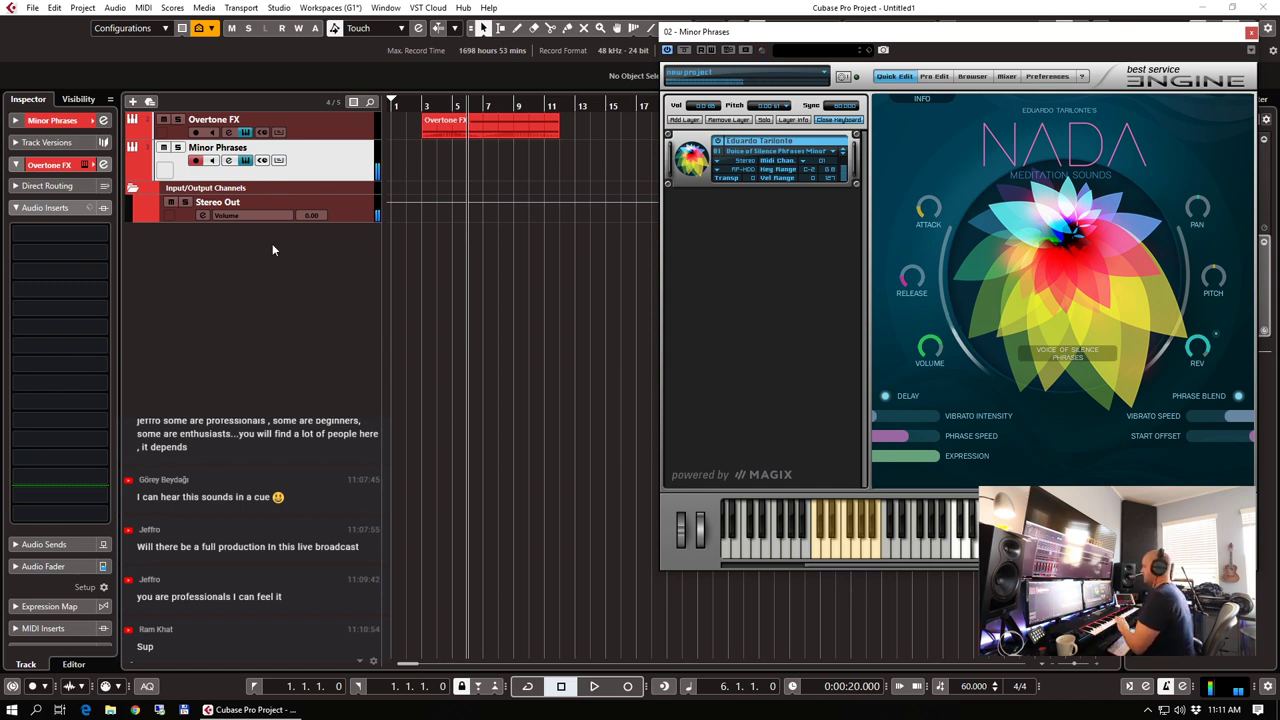
pyautogui.click(48, 565)
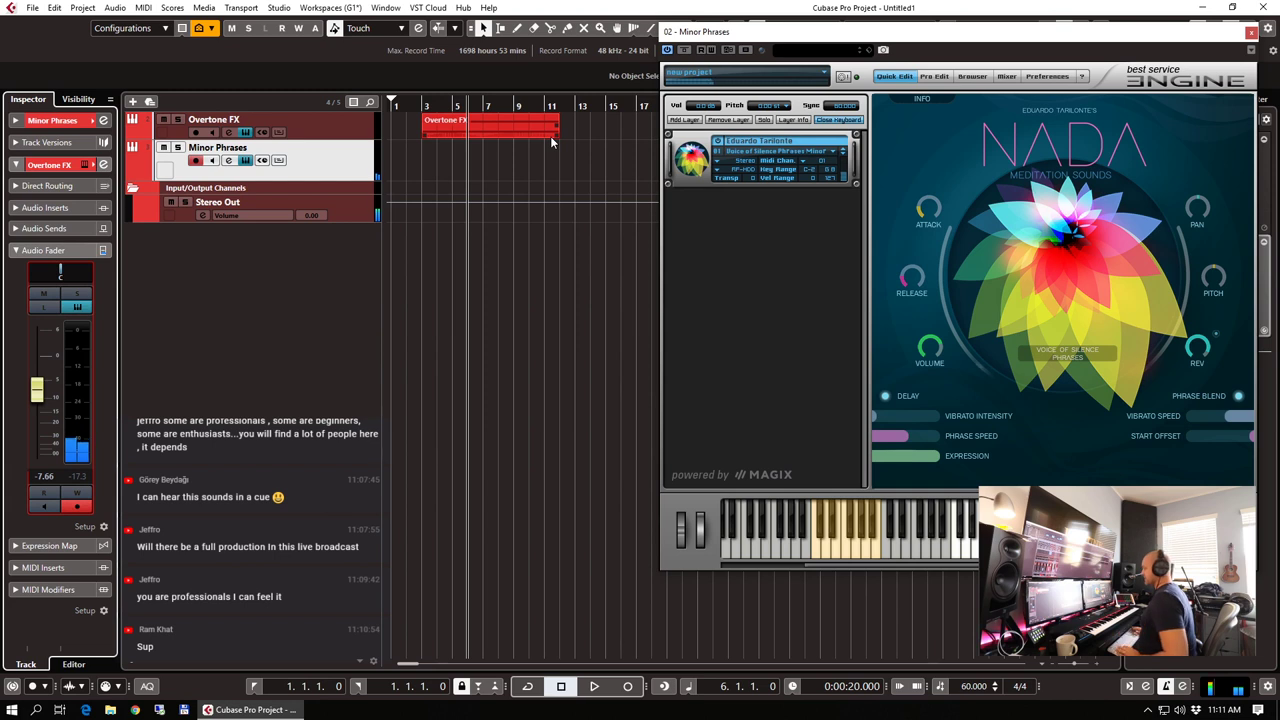
pyautogui.press('KP_Multiply')
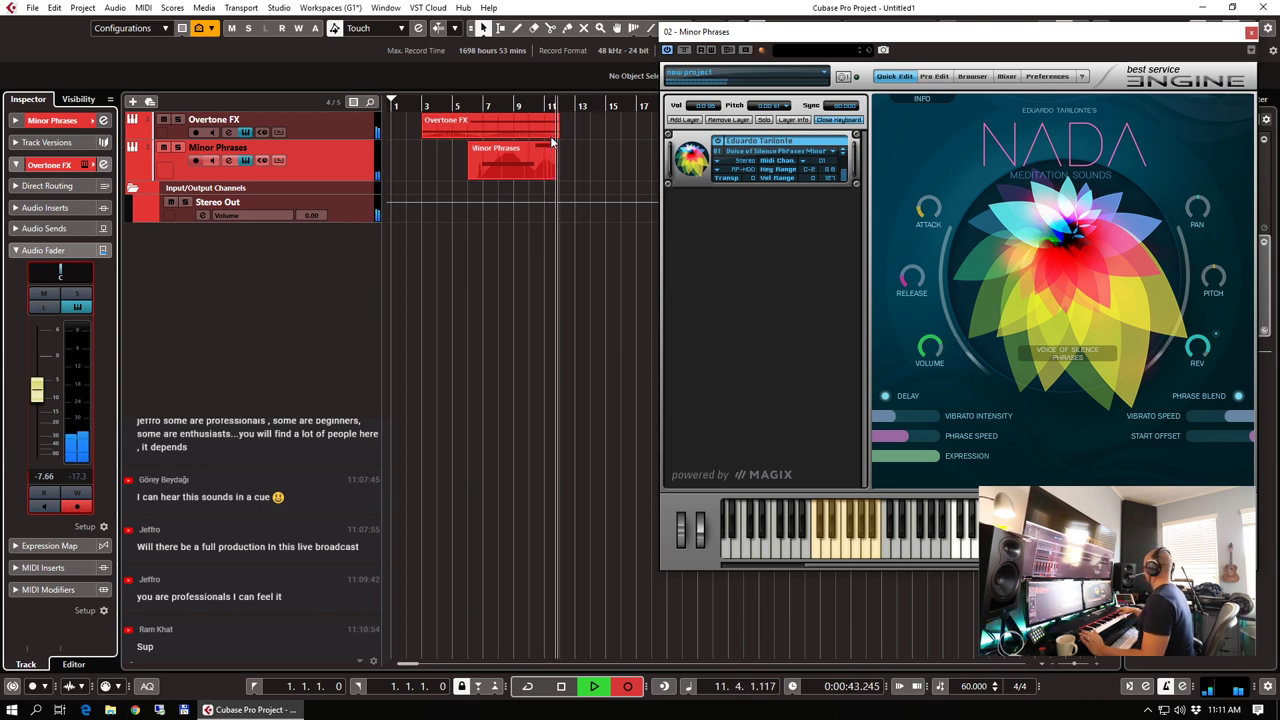
pyautogui.press('space')
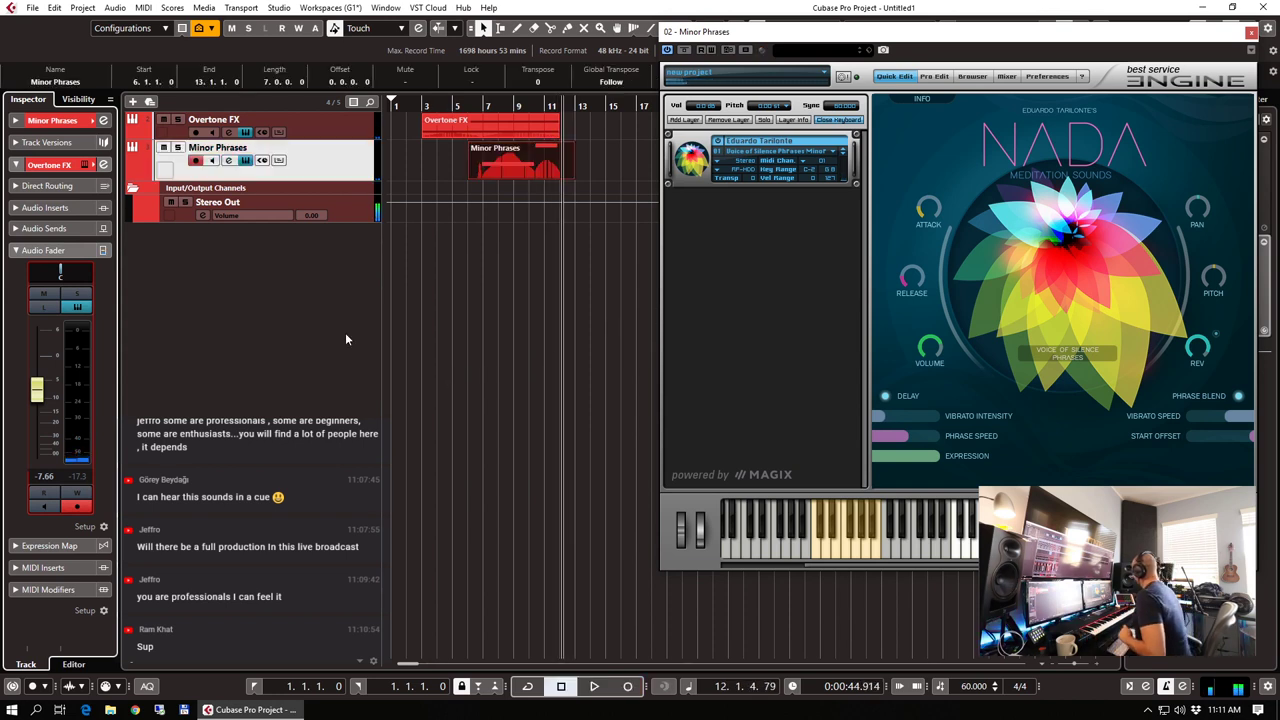
# Open the Minor Phrases part for editing and trim its two note starts to bar 7 and position 10.3.1
pyautogui.doubleClick(492, 186)
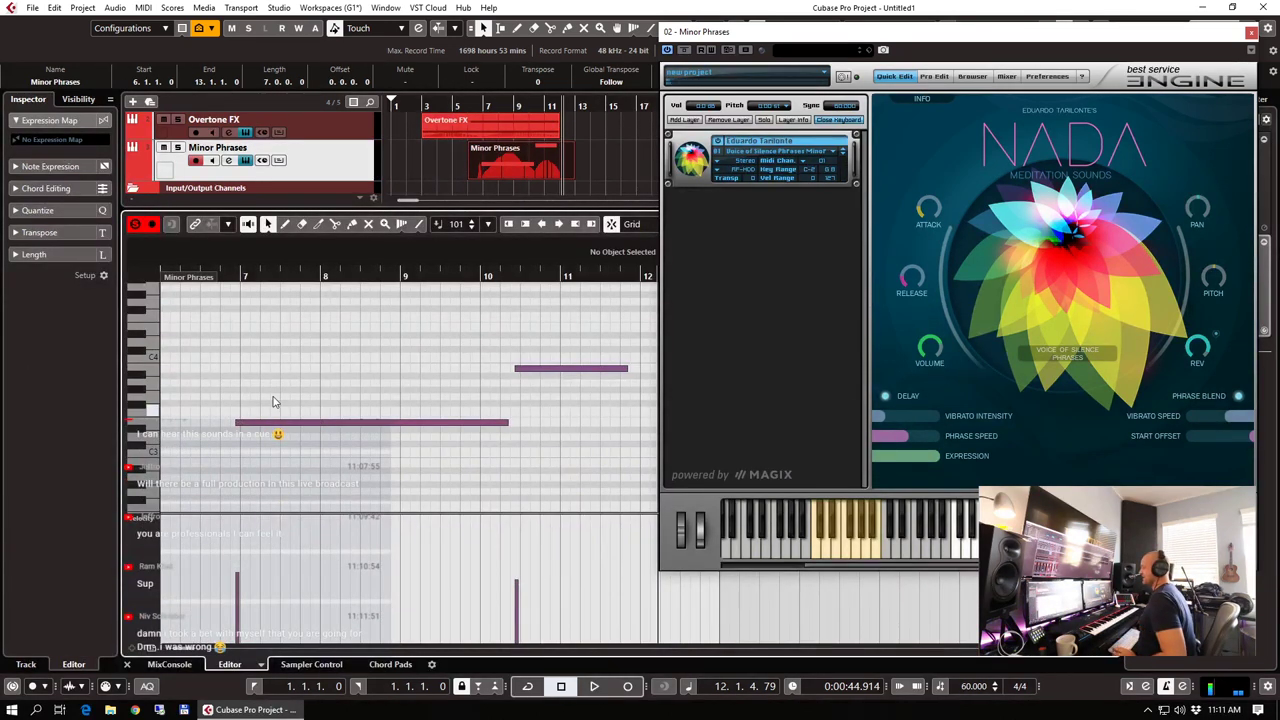
pyautogui.moveTo(243, 430); pyautogui.dragTo(245, 430)
pyautogui.moveTo(516, 372); pyautogui.dragTo(523, 374)
# Insert a sixteenth-long E1 note at 6.4.3, just before the first phrase note
pyautogui.scroll(-3, 323, 386)
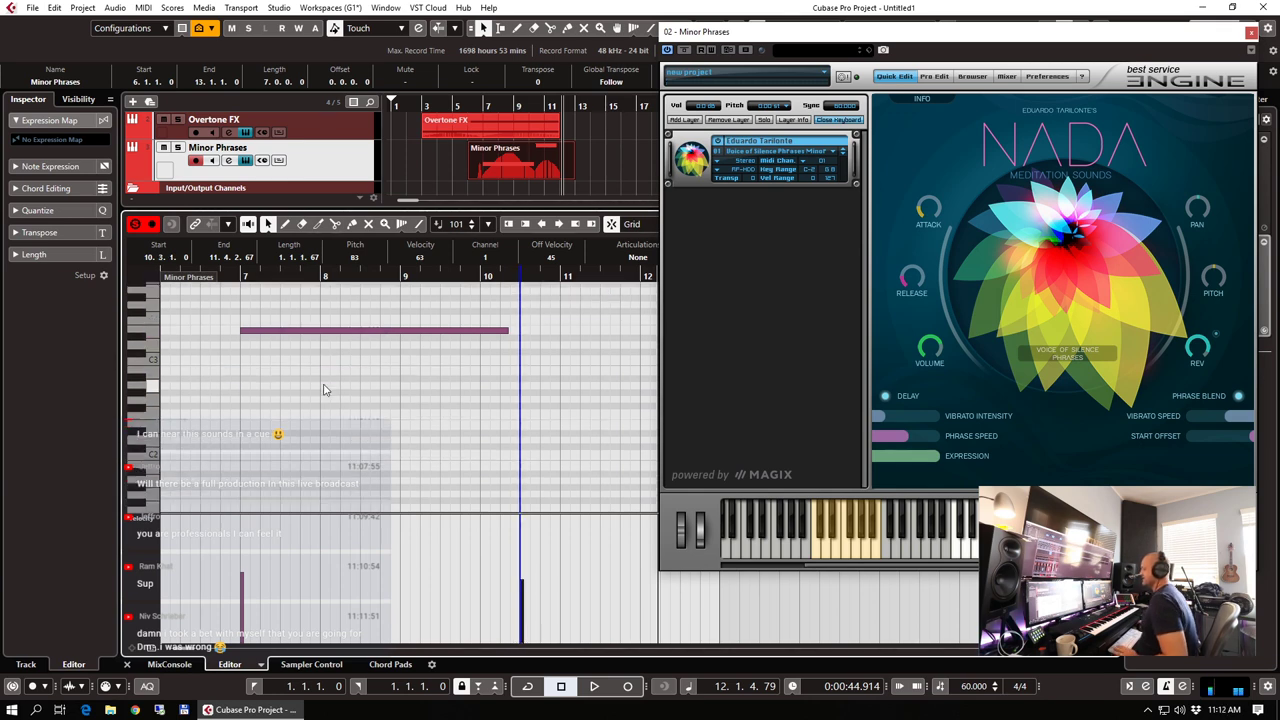
pyautogui.scroll(-3, 251, 466)
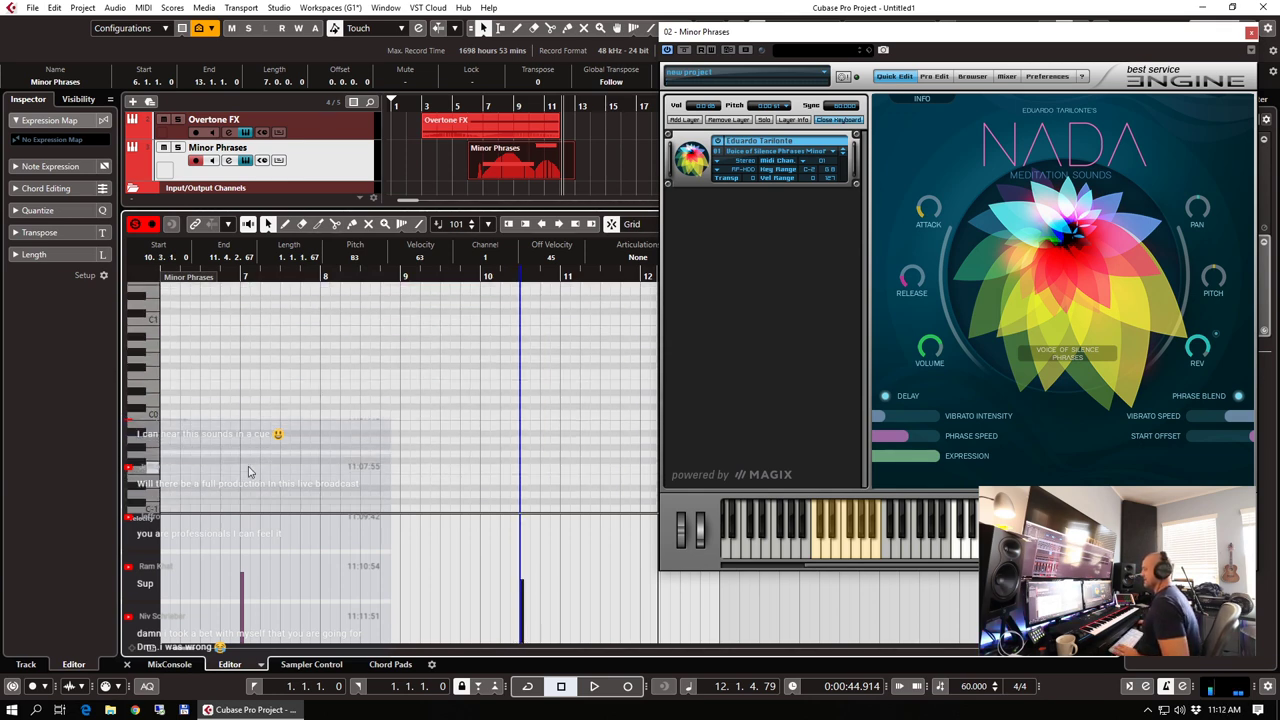
pyautogui.scroll(3, 250, 470)
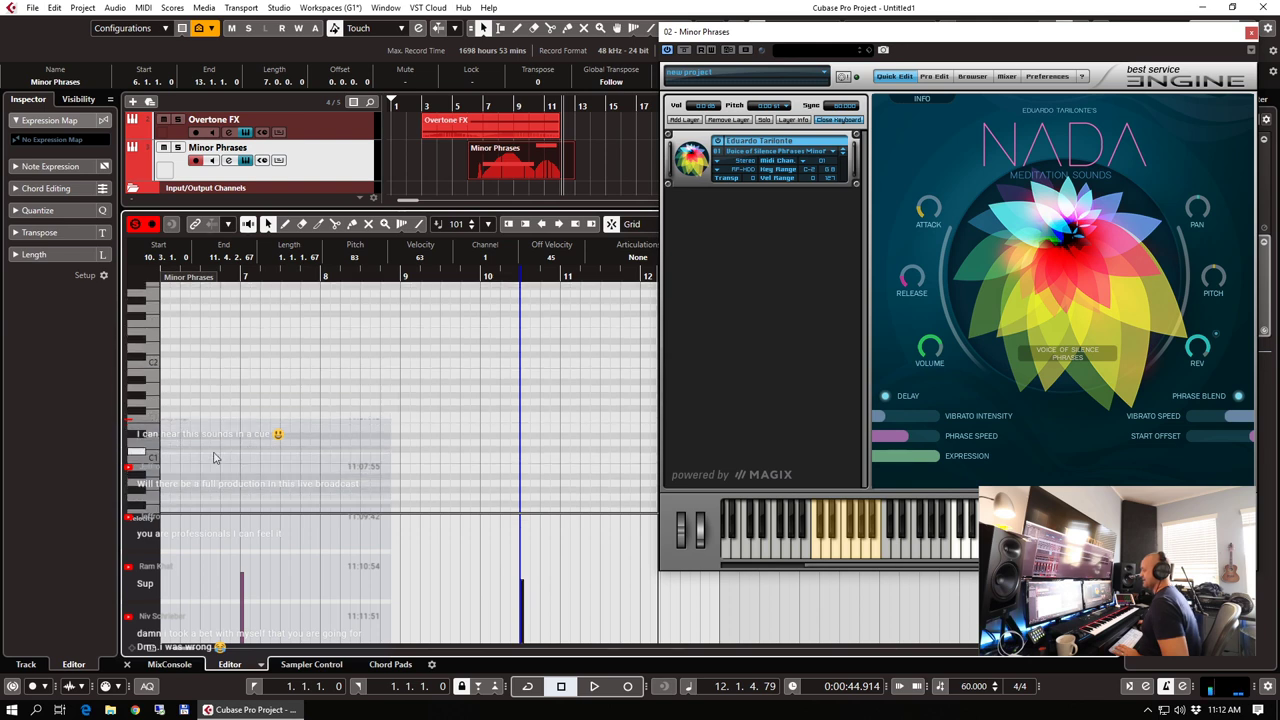
pyautogui.keyDown('alt'); pyautogui.click(233, 429); pyautogui.keyUp('alt')
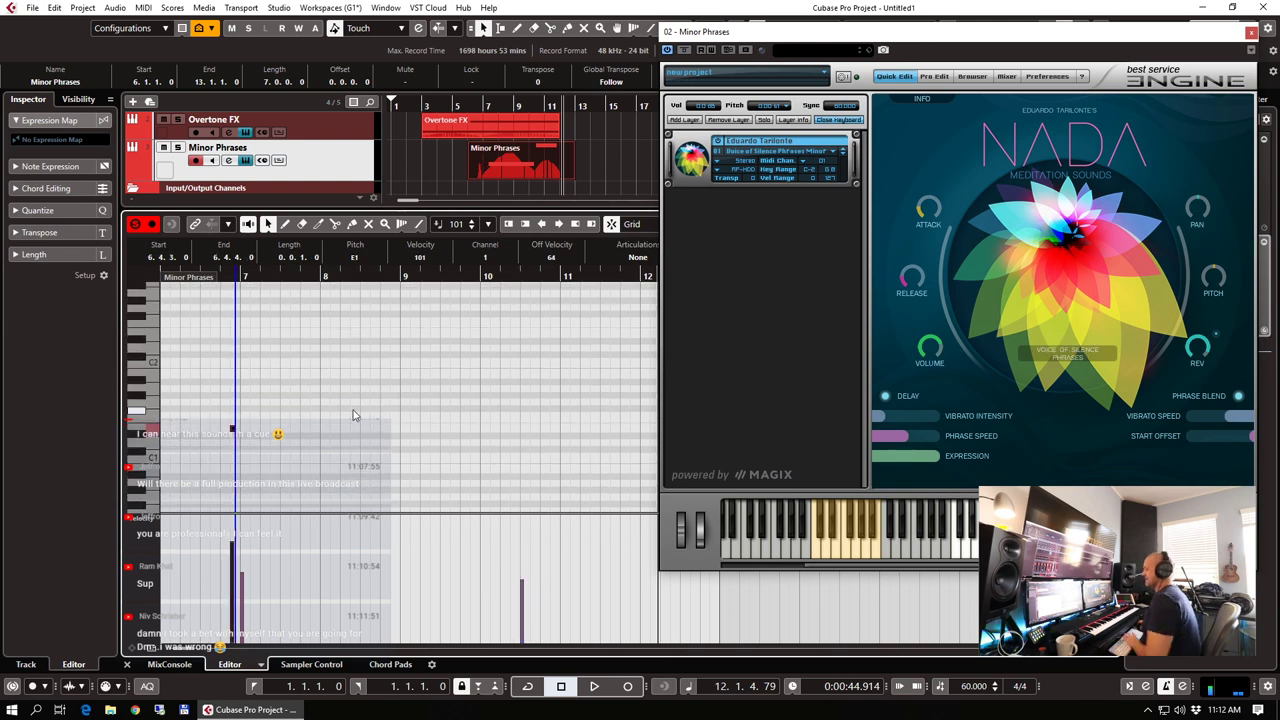
# Close the MIDI editor, put the playback position at bar 6 and shorten the Minor Phrases part to end at bar 12
pyautogui.press('Return')
pyautogui.click(468, 106)
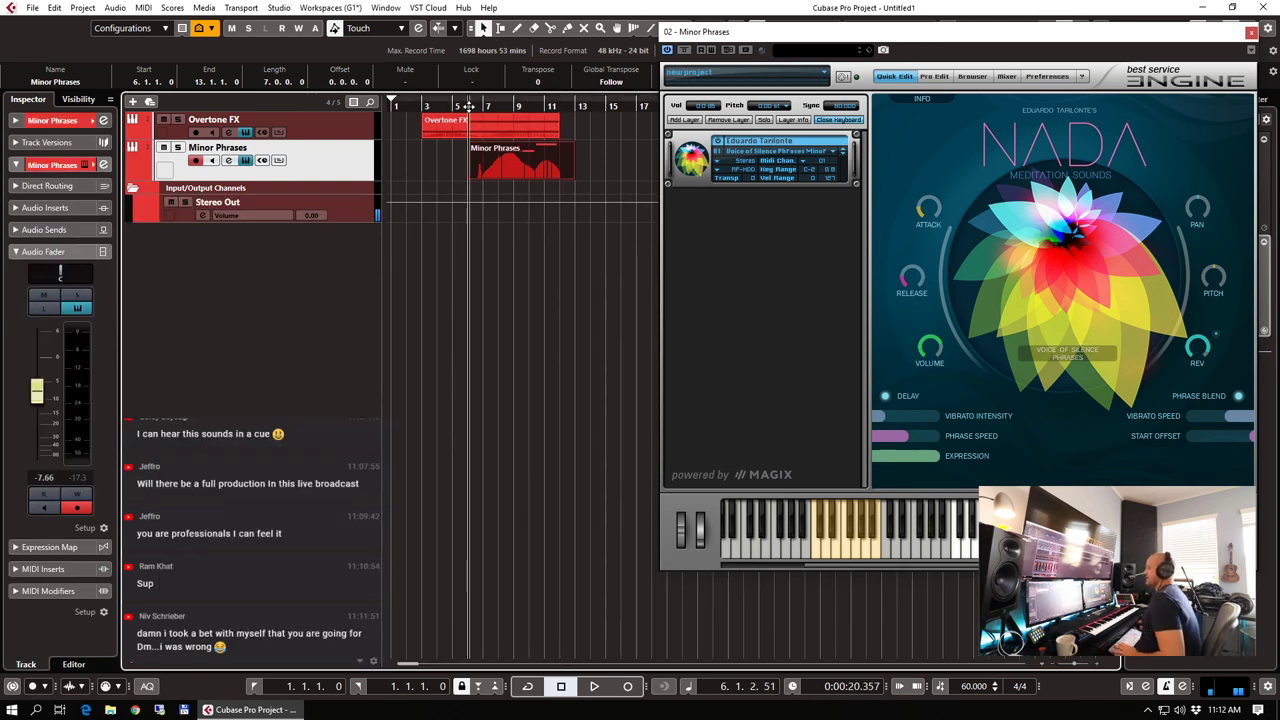
pyautogui.moveTo(570, 177); pyautogui.dragTo(559, 178)
pyautogui.click(559, 185)
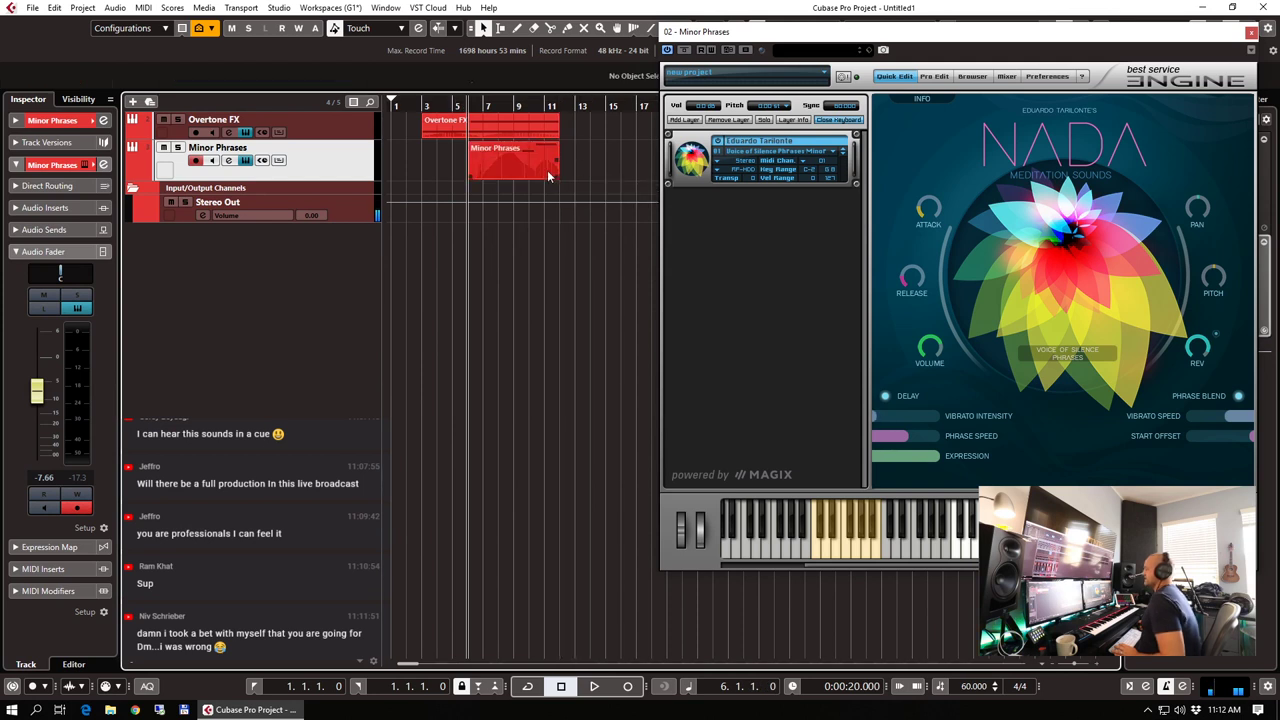
# Duplicate the Minor Phrases track and delete the copied part from the new track
pyautogui.rightClick(310, 162)
pyautogui.click(522, 228)
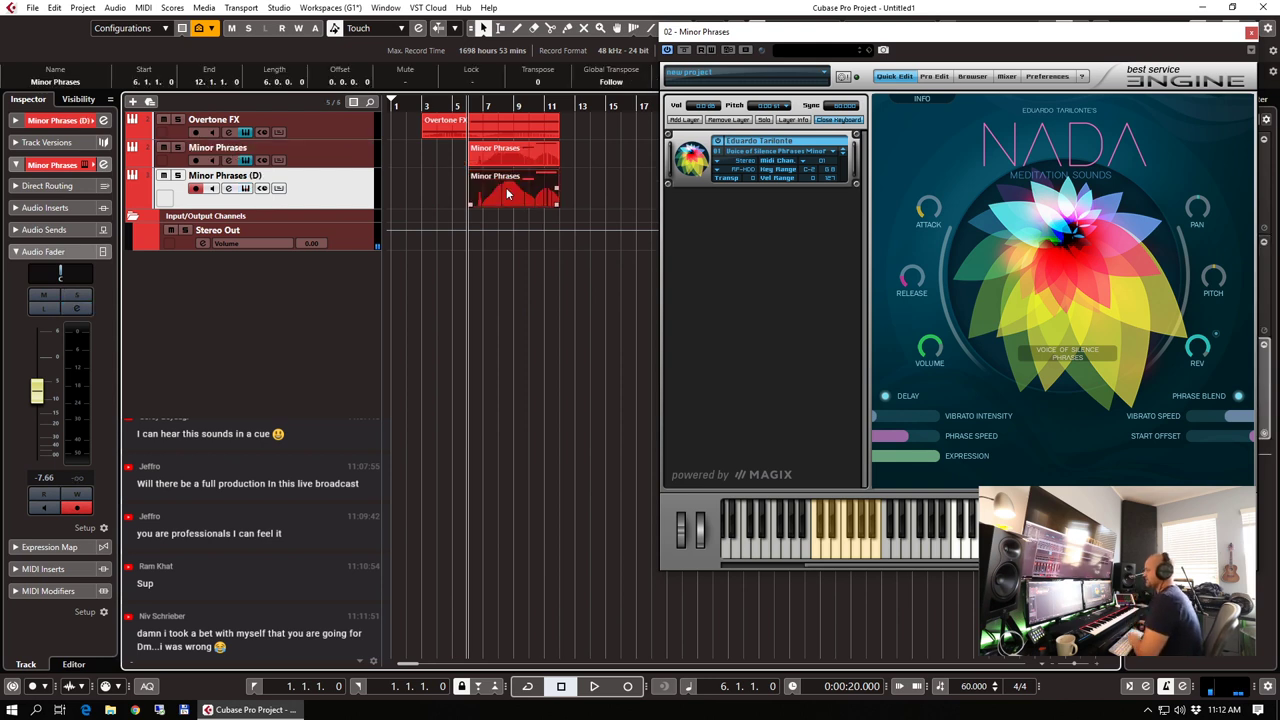
pyautogui.press('Delete')
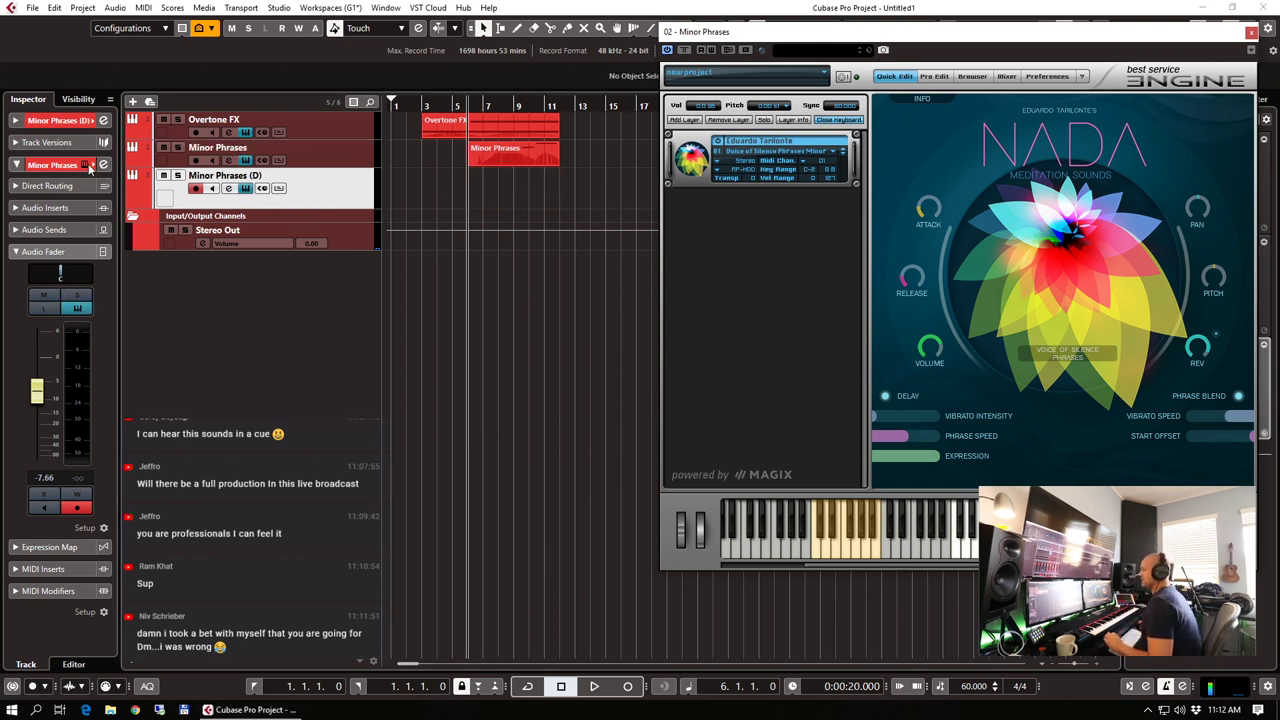
# Change the colour of the duplicated Minor Phrases track to orange
pyautogui.click(89, 166)
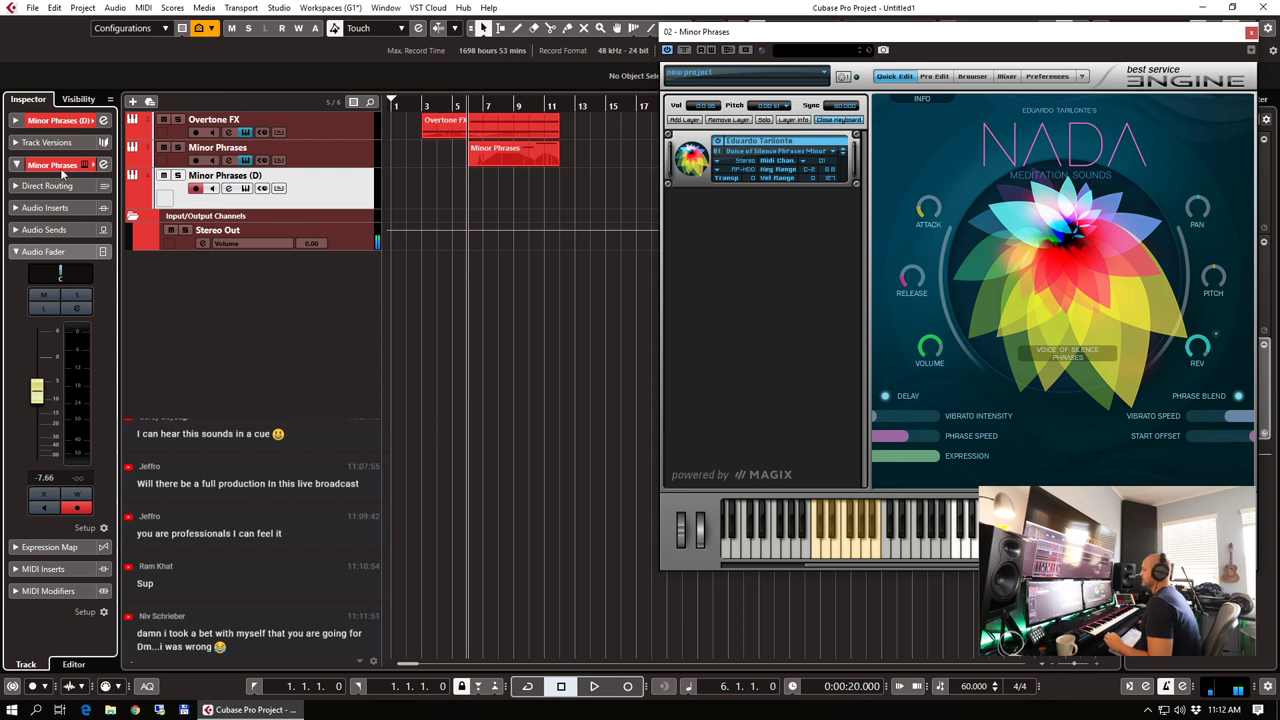
pyautogui.click(91, 125)
pyautogui.click(130, 160)
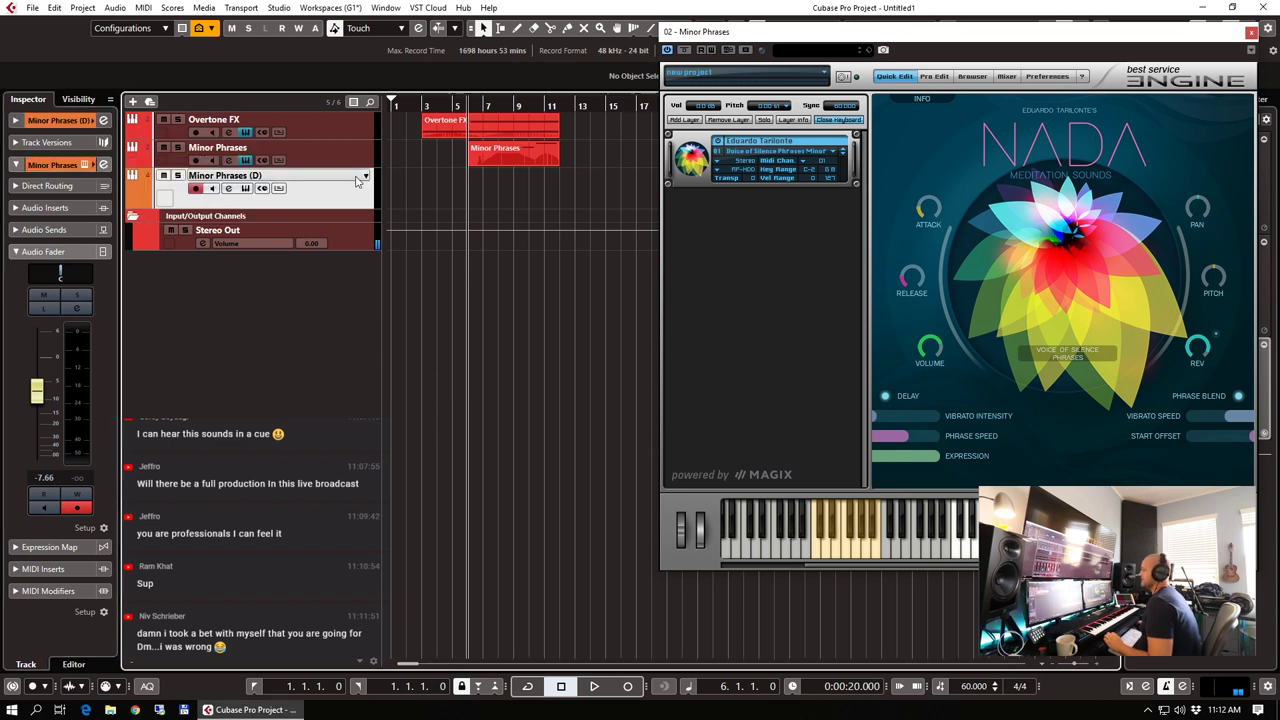
# Open the Engine instrument of the duplicated Minor Phrases track and load NADA's Meditation Bells 1 from the pitched percussion bells
pyautogui.click(85, 165)
pyautogui.moveTo(1279, 192); pyautogui.dragTo(619, 159)
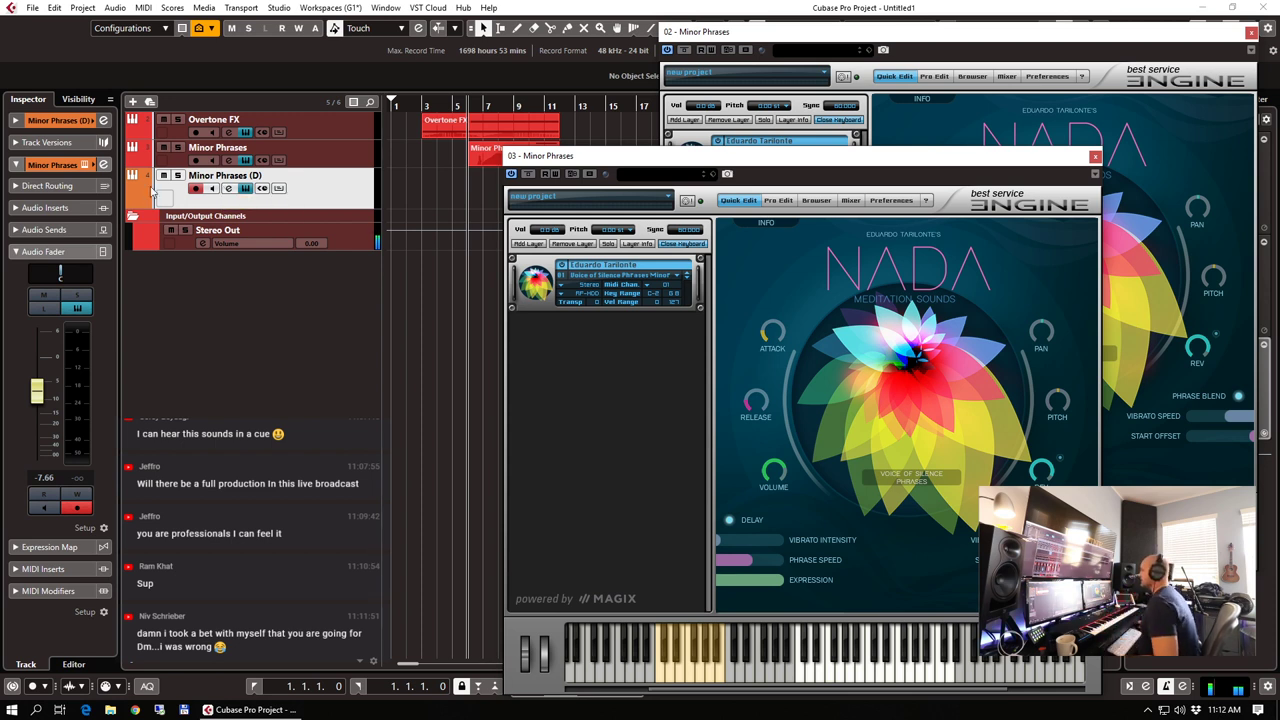
pyautogui.click(680, 279)
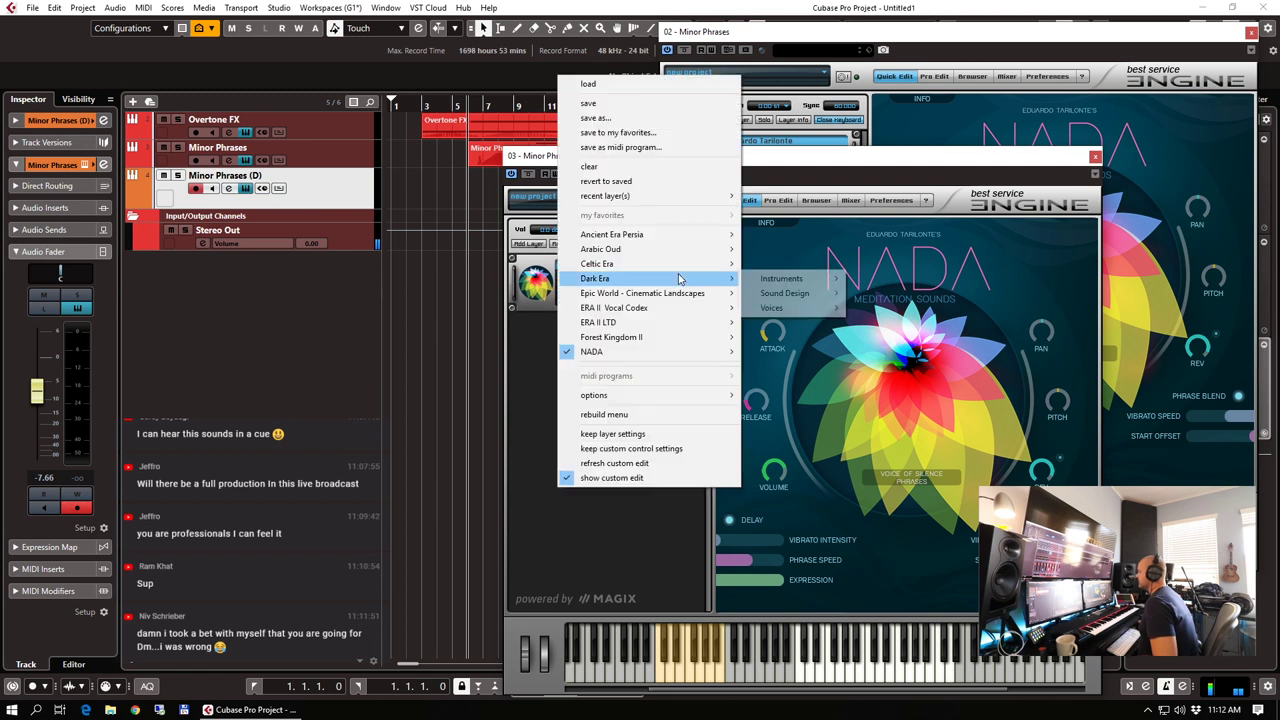
pyautogui.moveTo(690, 351)
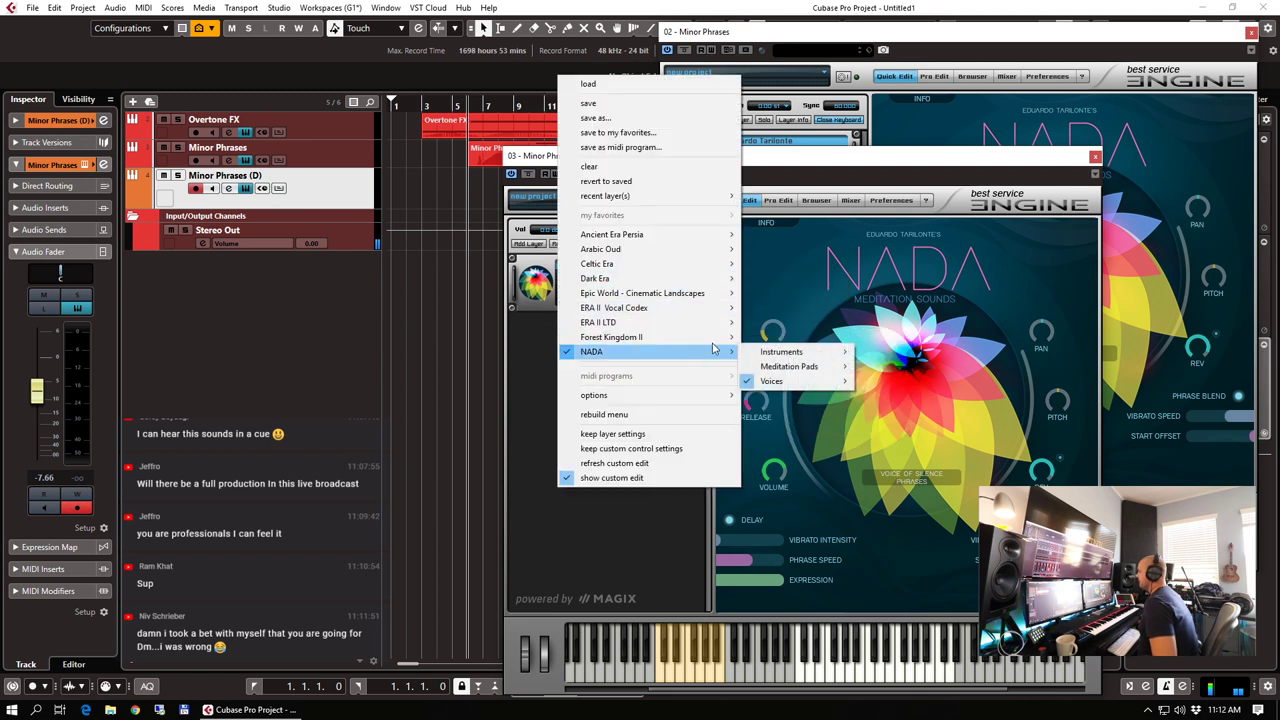
pyautogui.moveTo(780, 353)
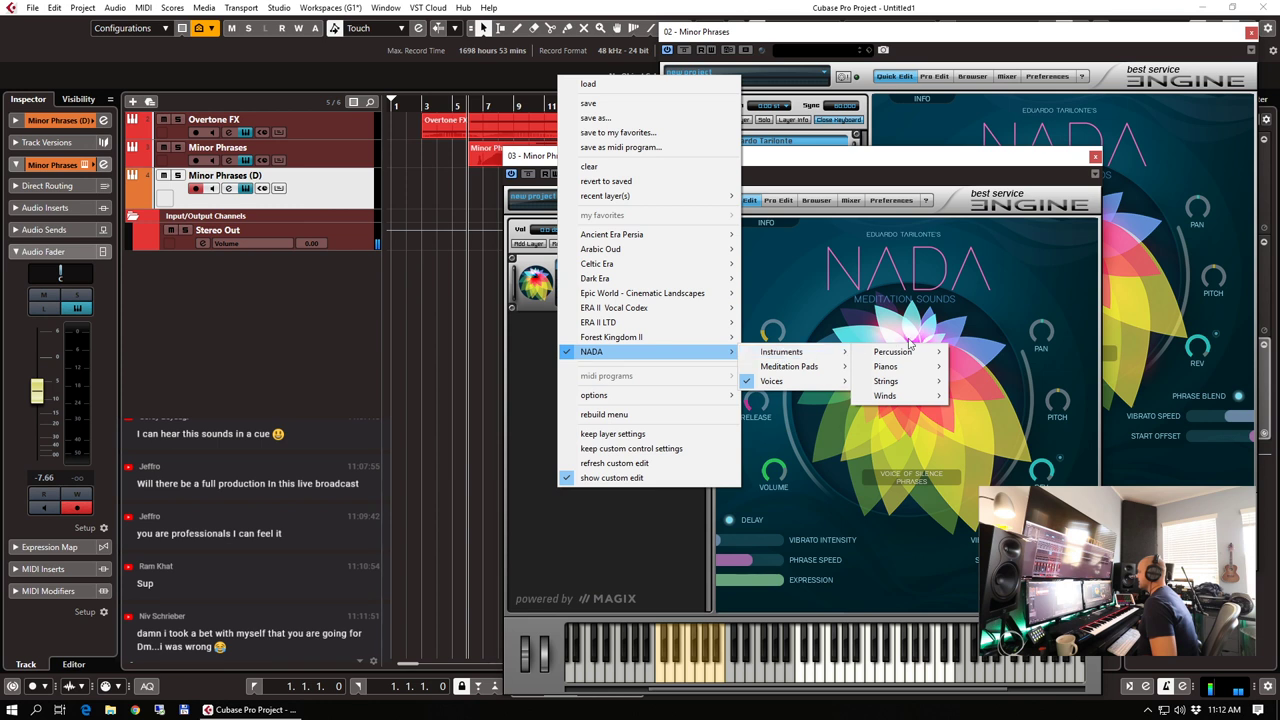
pyautogui.moveTo(878, 353)
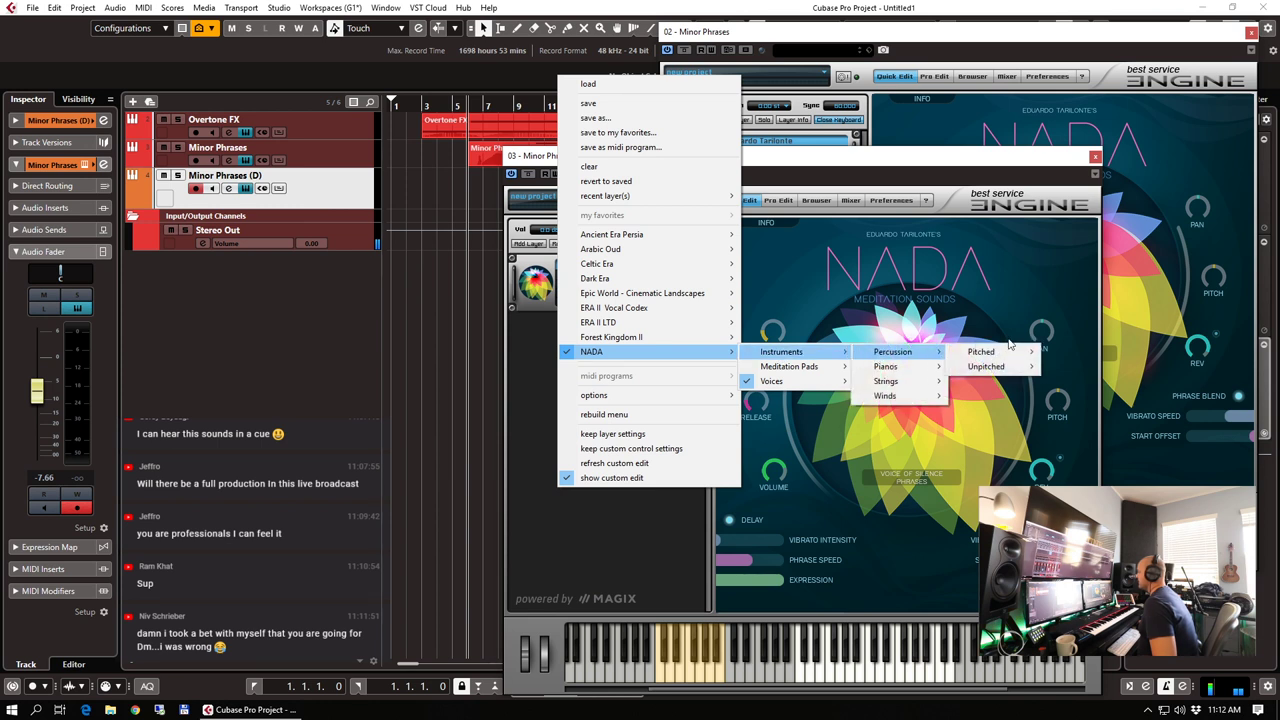
pyautogui.moveTo(990, 352)
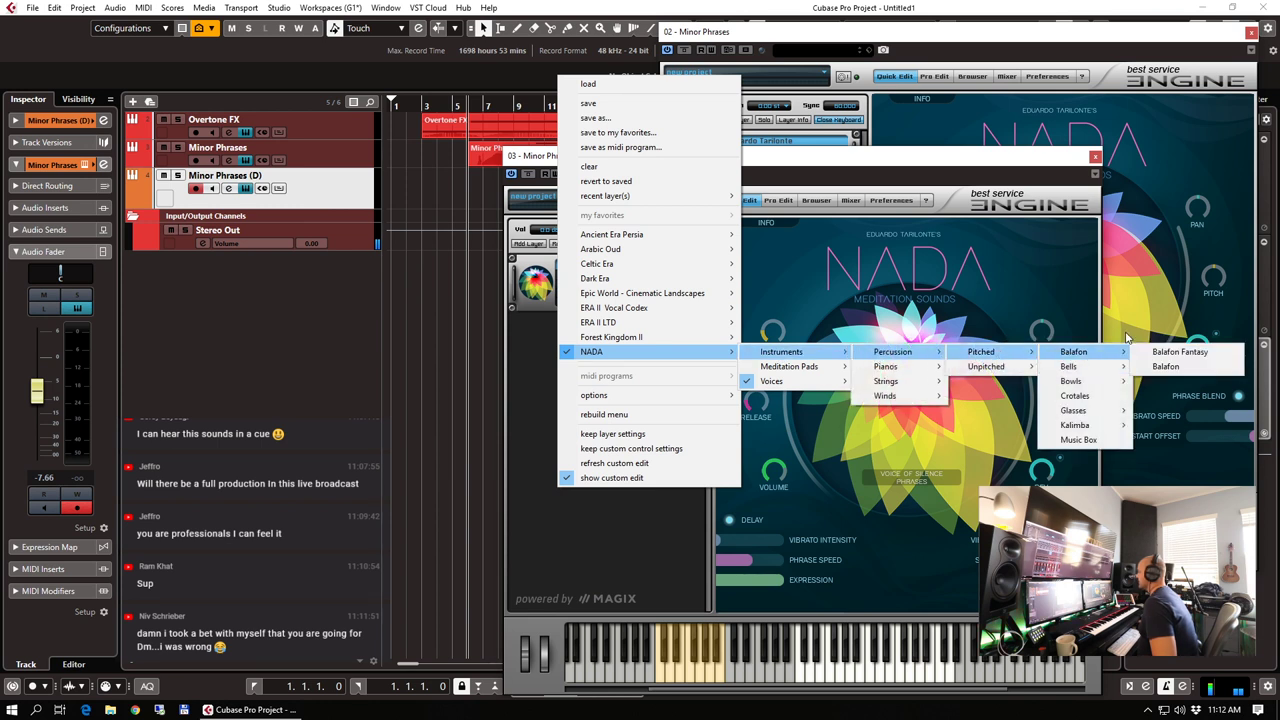
pyautogui.moveTo(1104, 424)
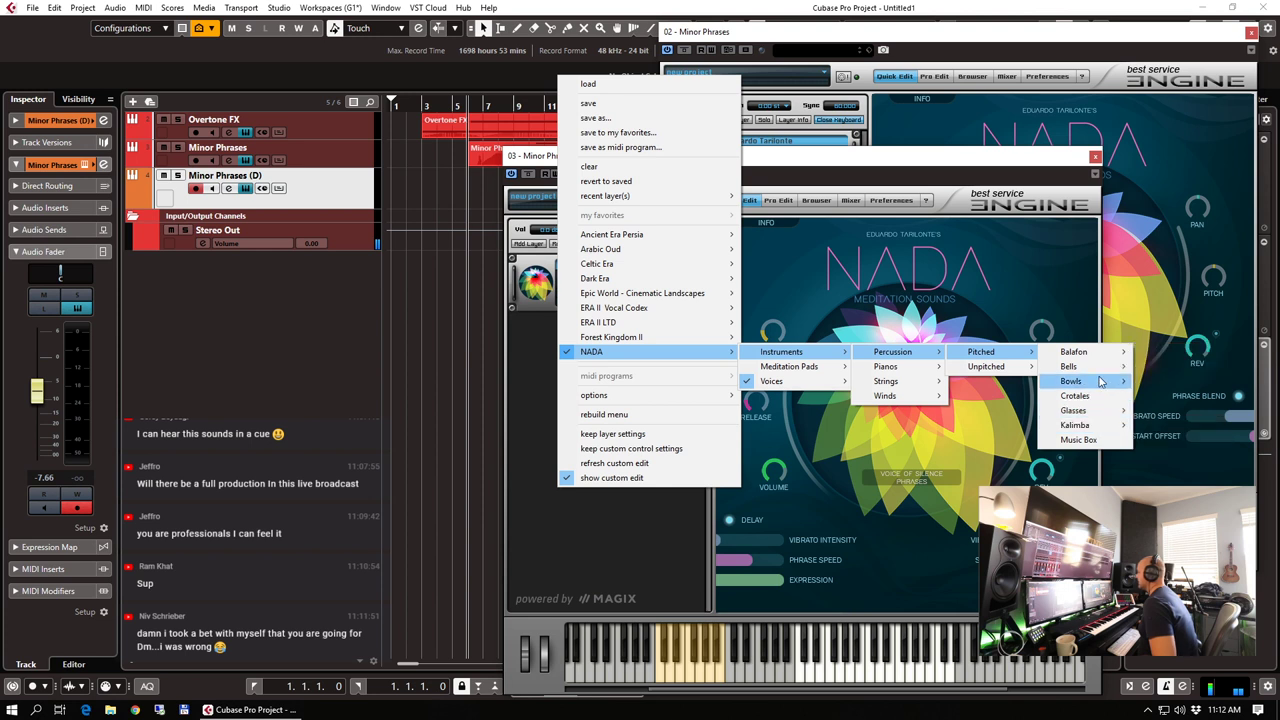
pyautogui.moveTo(1094, 372)
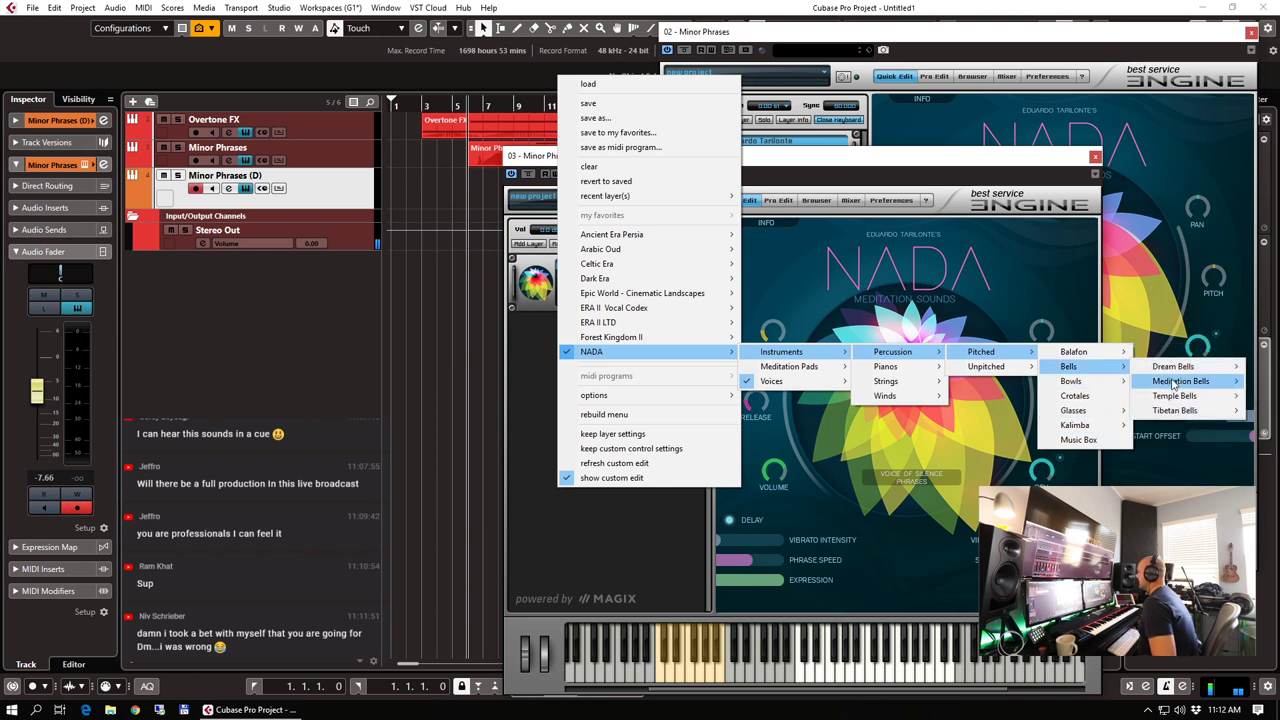
pyautogui.moveTo(1174, 384)
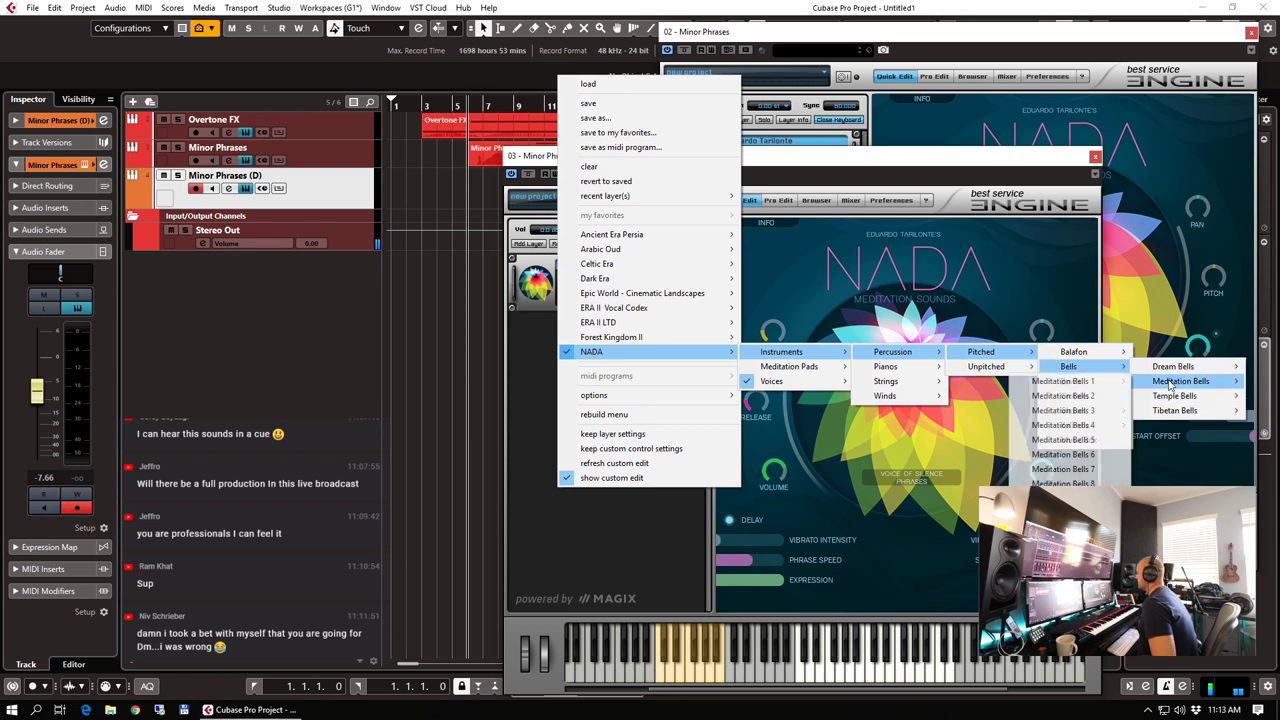
pyautogui.click(1063, 382)
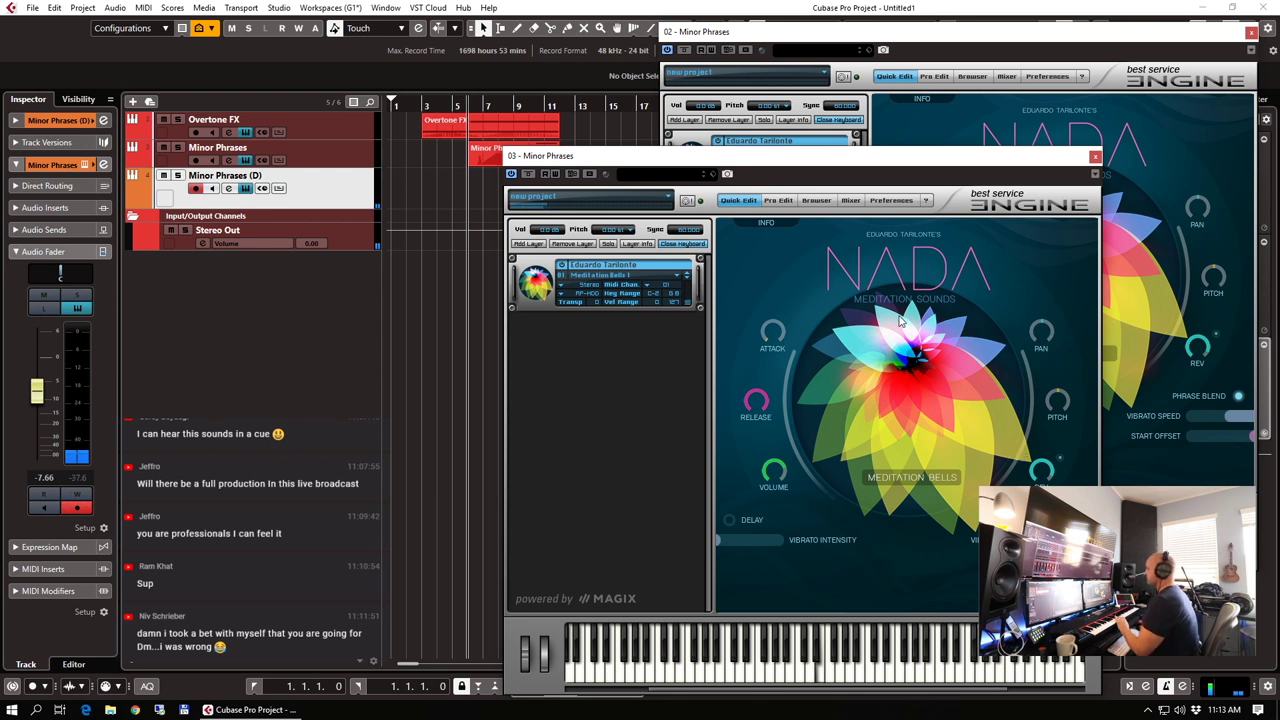
# Step through the Meditation Bells patches up to number 5 and go back to load Meditation Bells 4
pyautogui.click(687, 280)
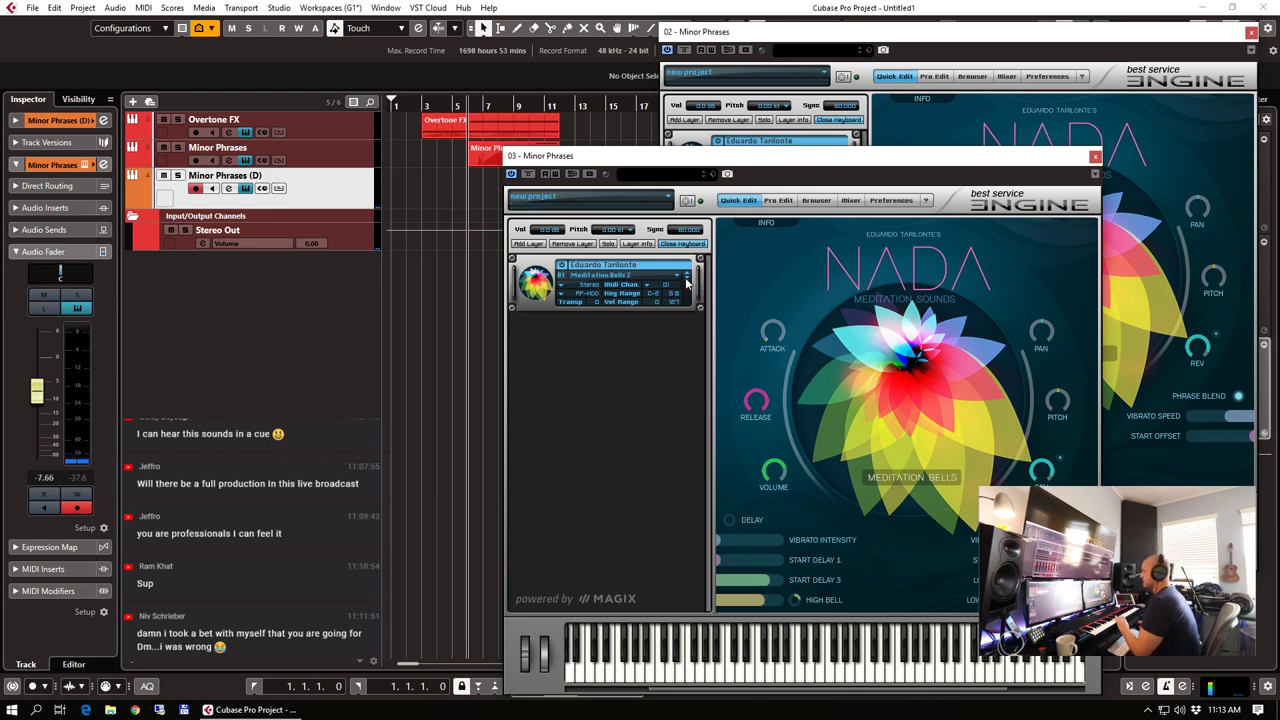
pyautogui.click(687, 280)
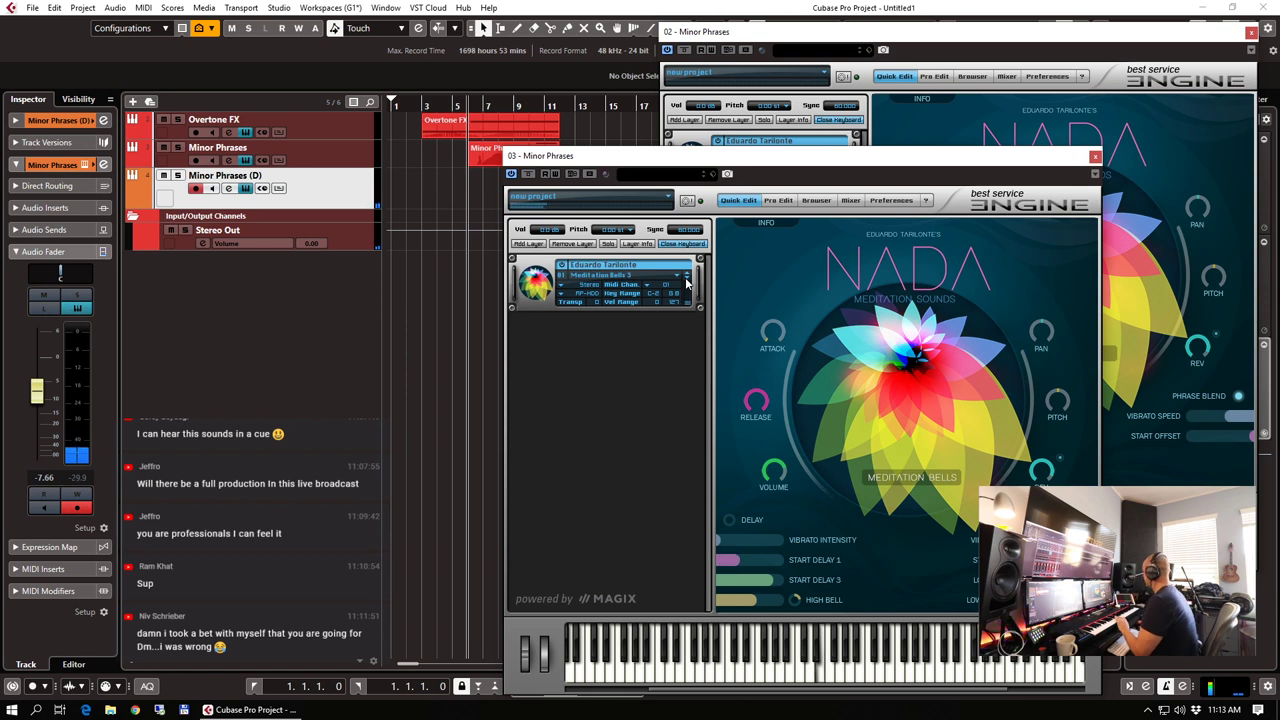
pyautogui.click(687, 280)
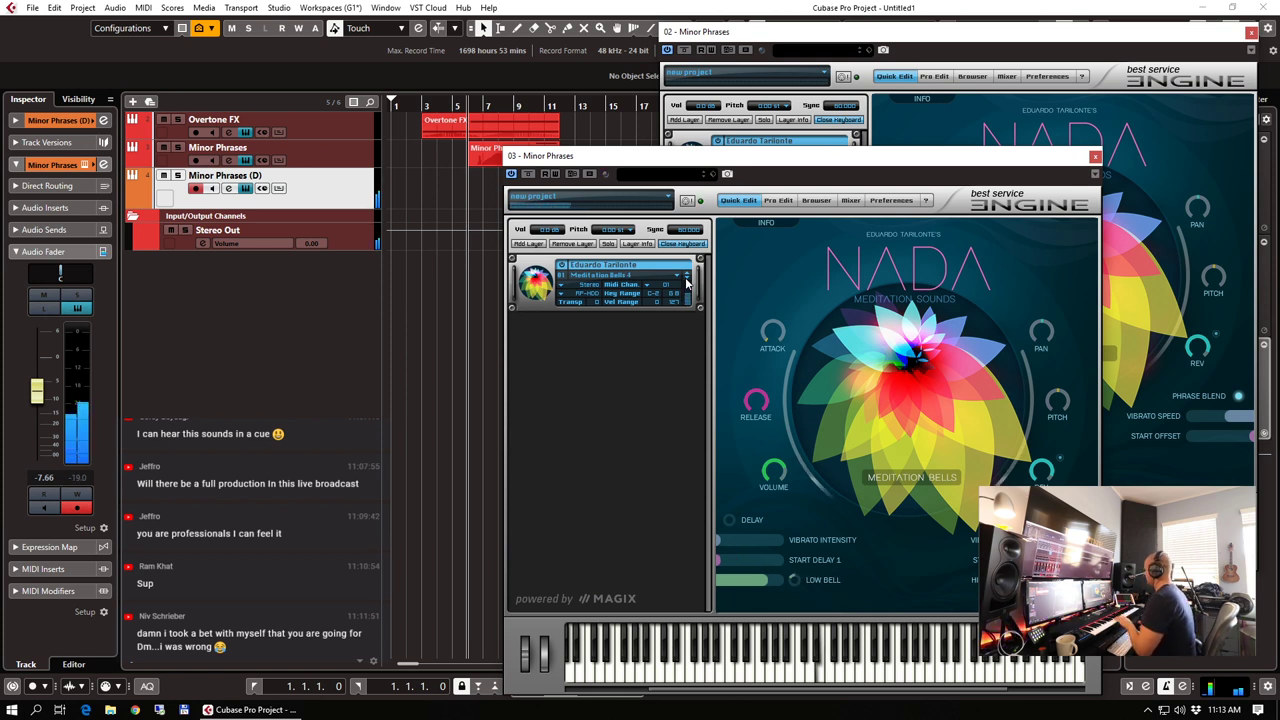
pyautogui.click(687, 280)
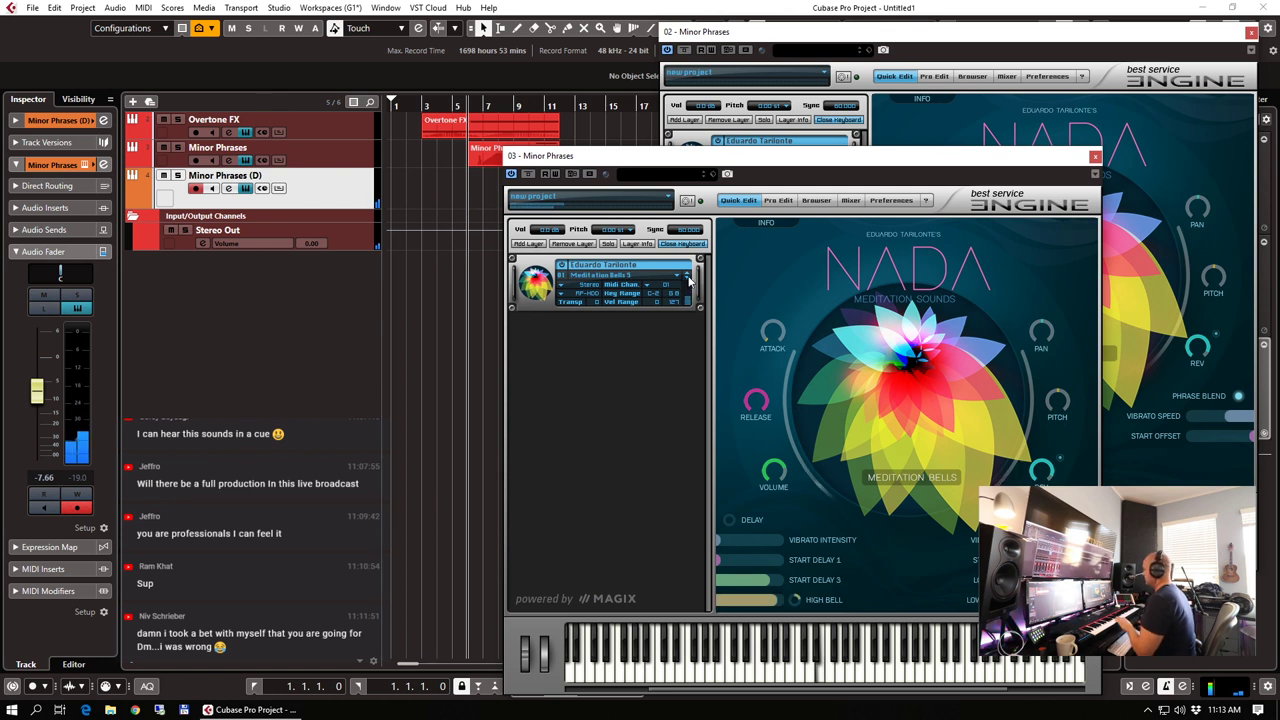
pyautogui.click(688, 274)
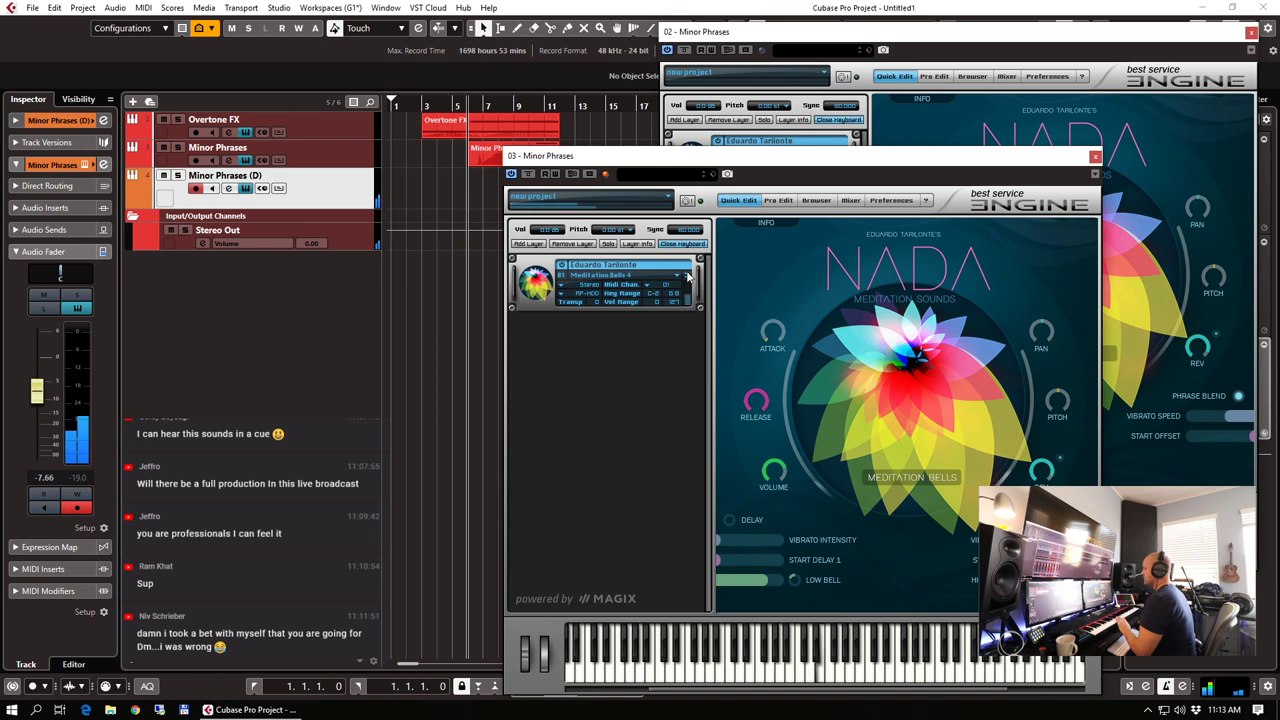
# Close the Engine windows and put the playback position at bar 3
pyautogui.moveTo(877, 160); pyautogui.dragTo(877, 0)
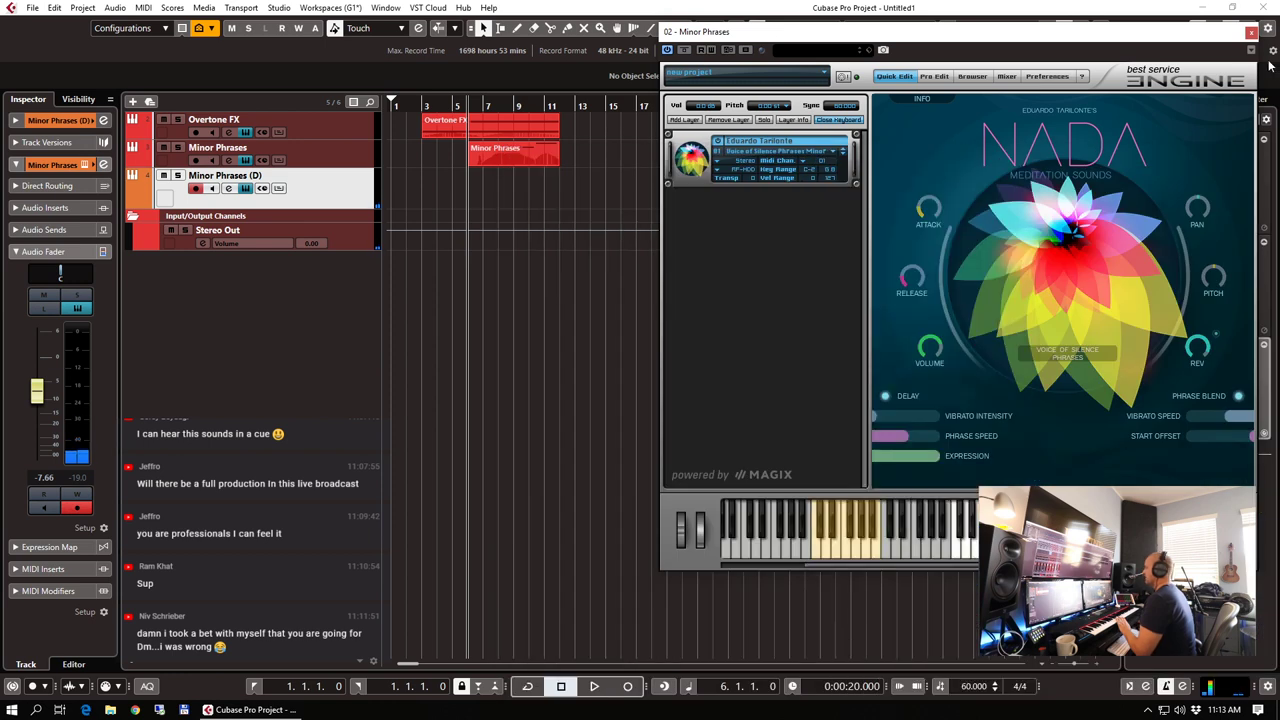
pyautogui.click(1250, 33)
pyautogui.click(415, 104)
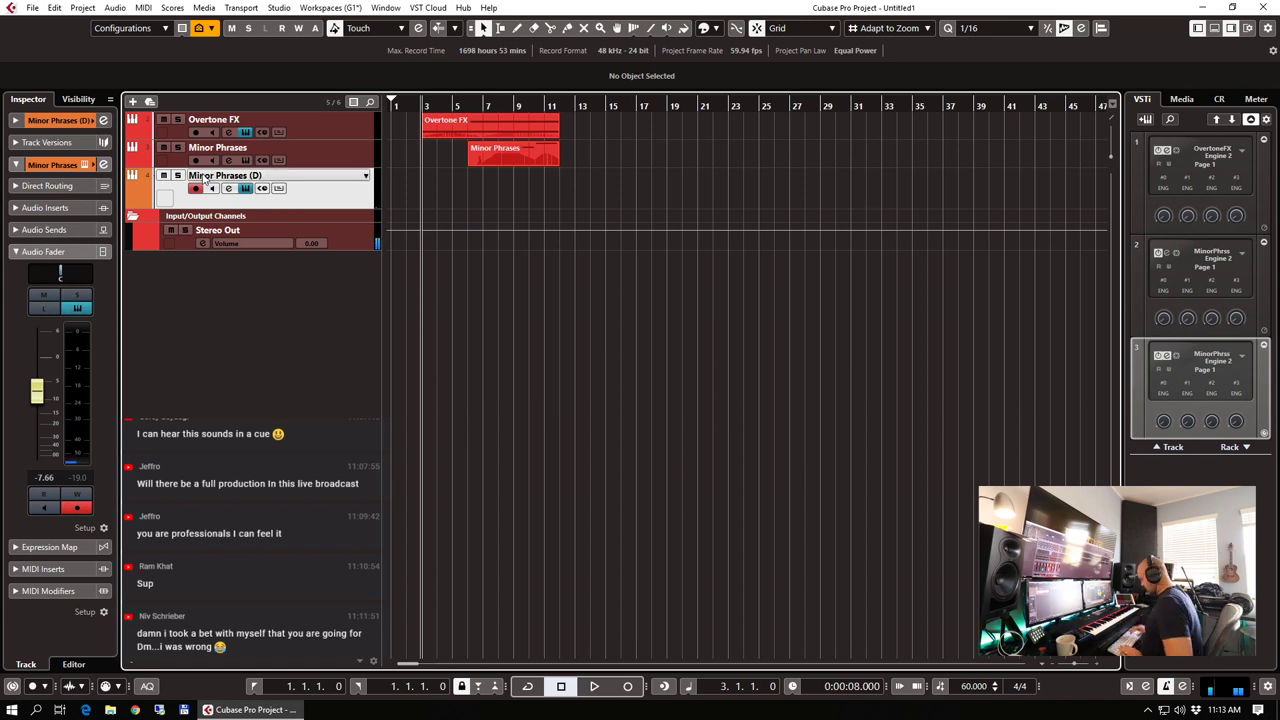
pyautogui.write('ed')
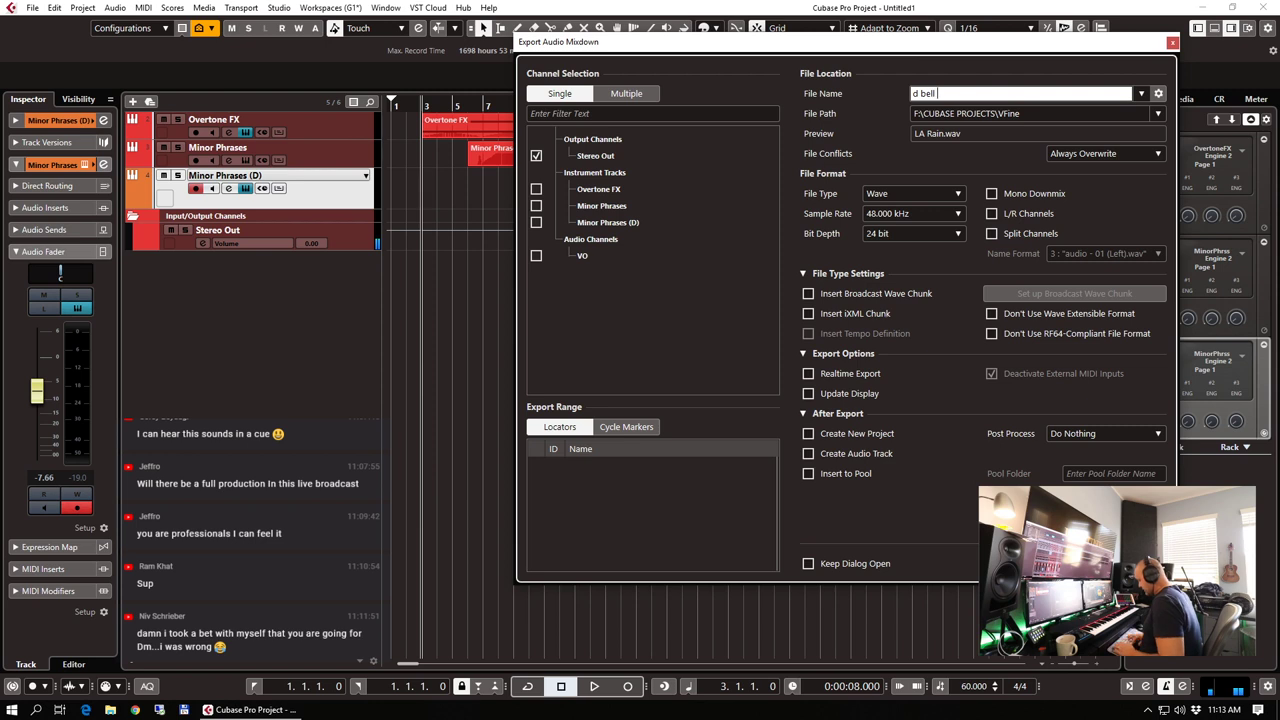
pyautogui.press('Return')
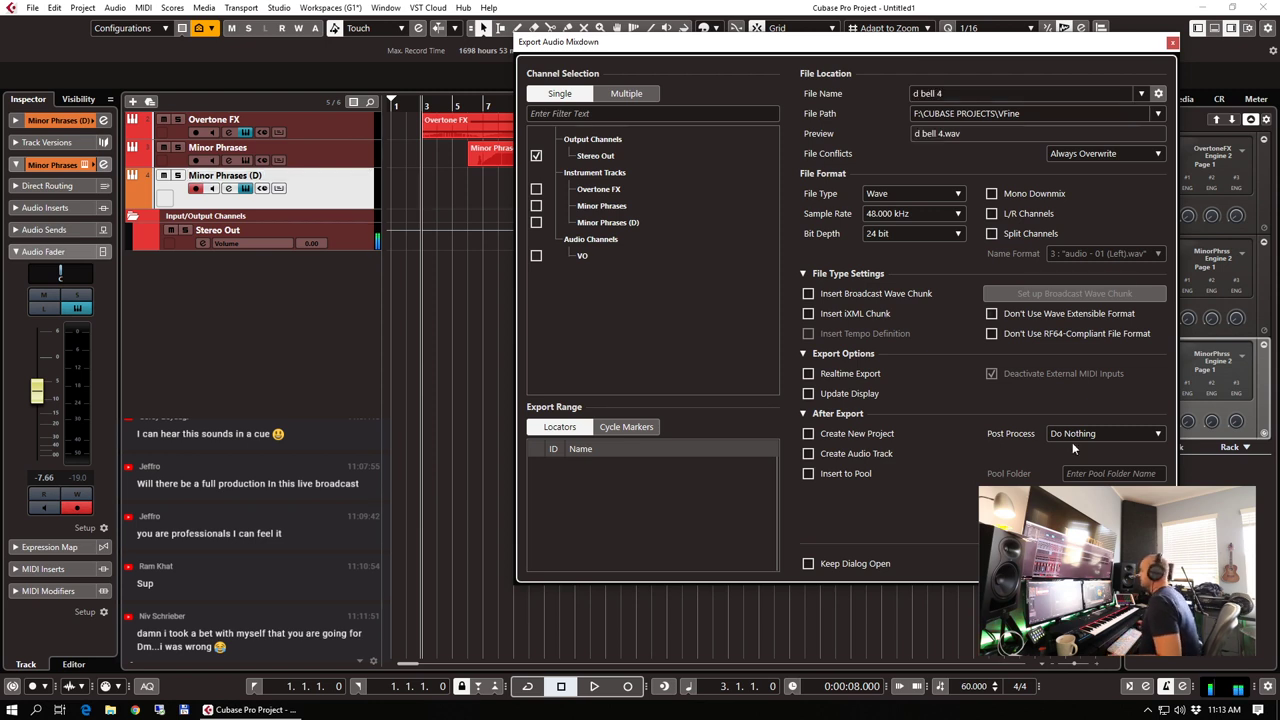
pyautogui.click(1173, 44)
# Rename the duplicated Minor Phrases track as Med Bell 4
pyautogui.doubleClick(240, 175)
pyautogui.write('Med b')
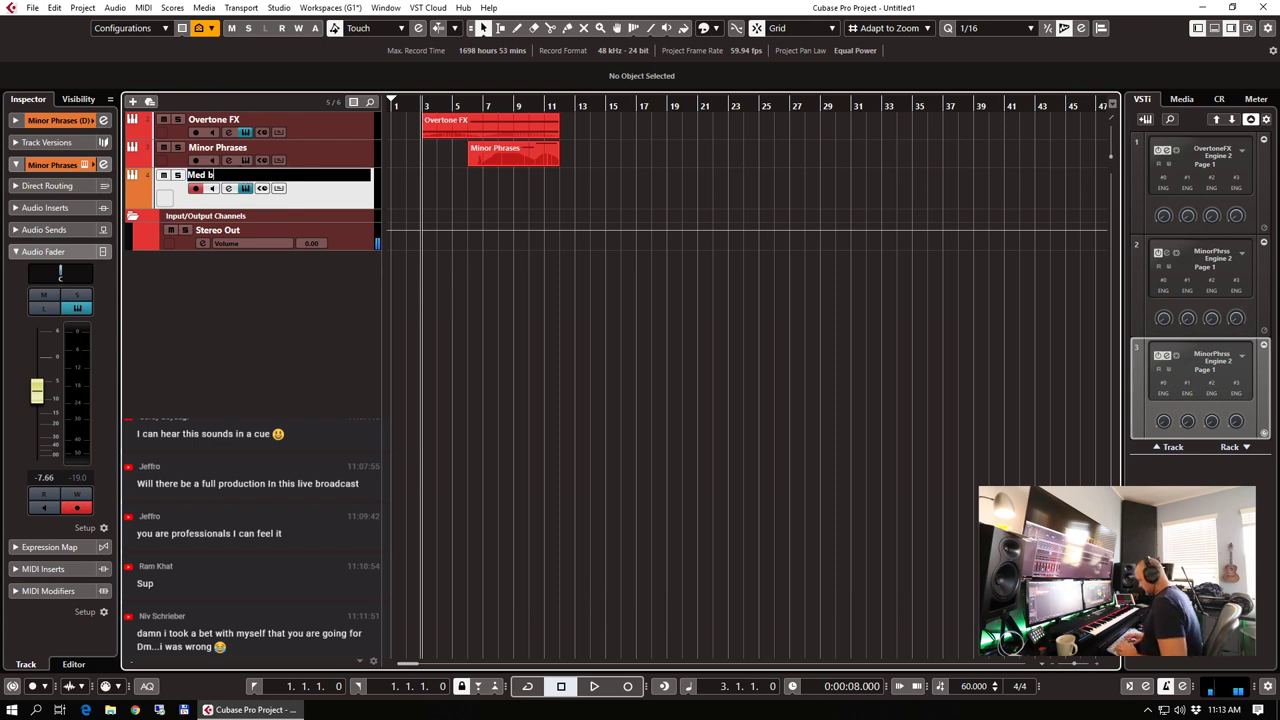
pyautogui.write('ell 4')
pyautogui.press('Return')
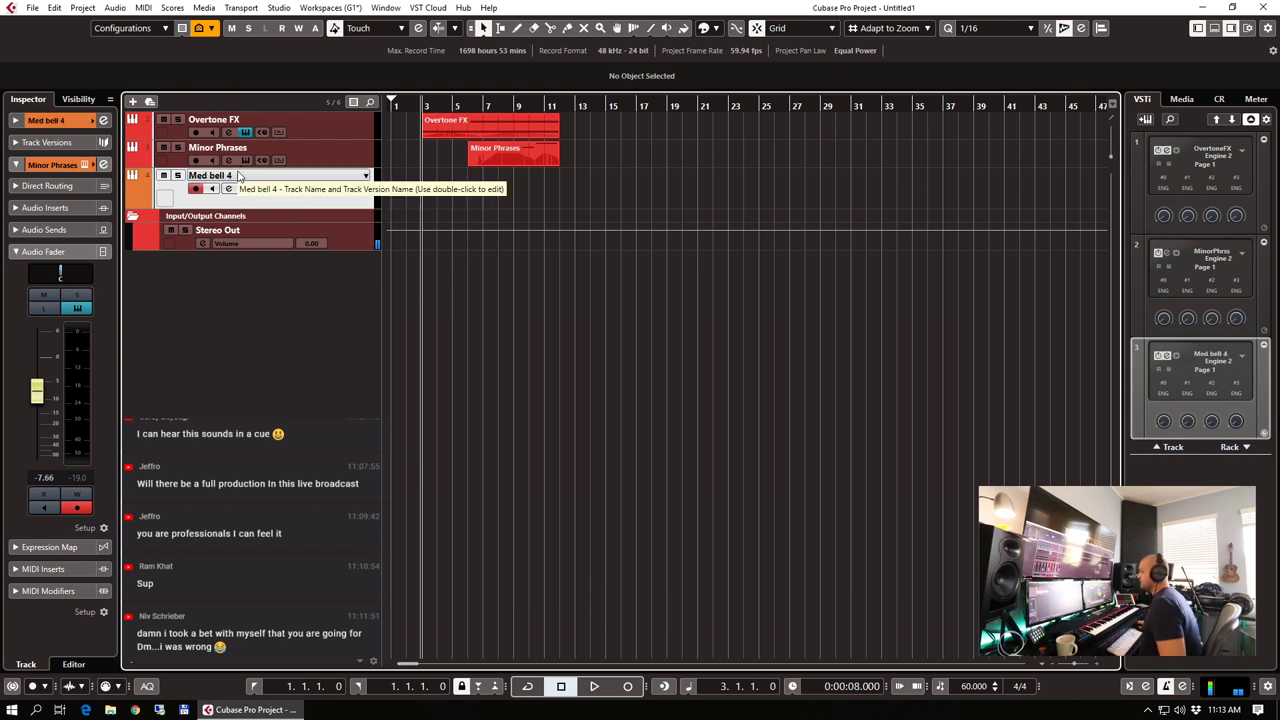
pyautogui.doubleClick(232, 175)
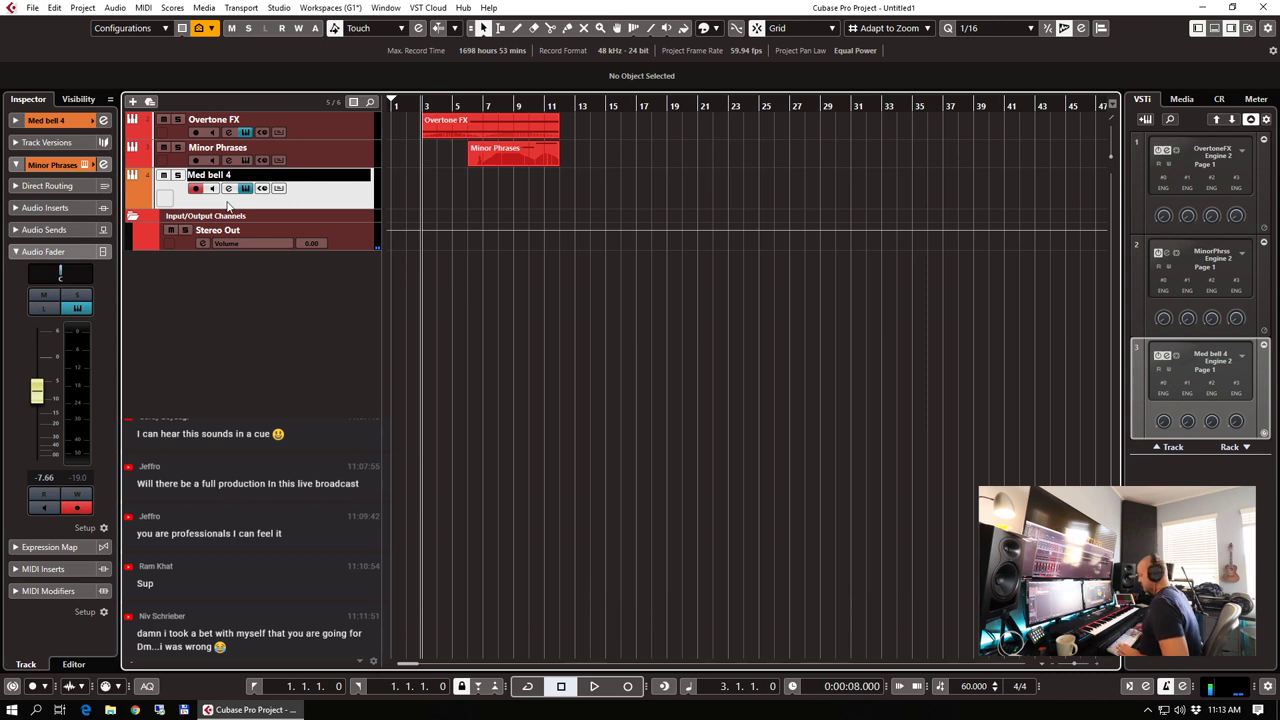
pyautogui.write('B')
pyautogui.press('Return')
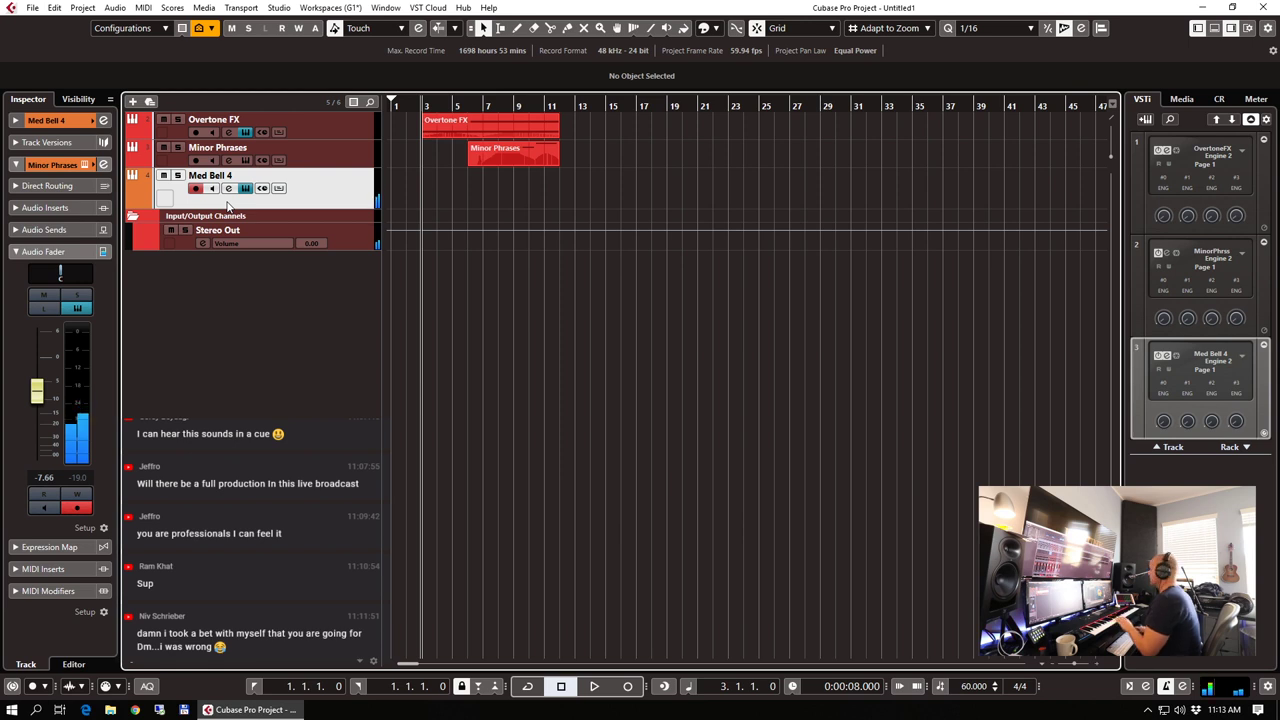
# Record a one-bar bell part on the Med Bell 4 track at bar 3 and copy it to bar 7
pyautogui.press('KP_Multiply')
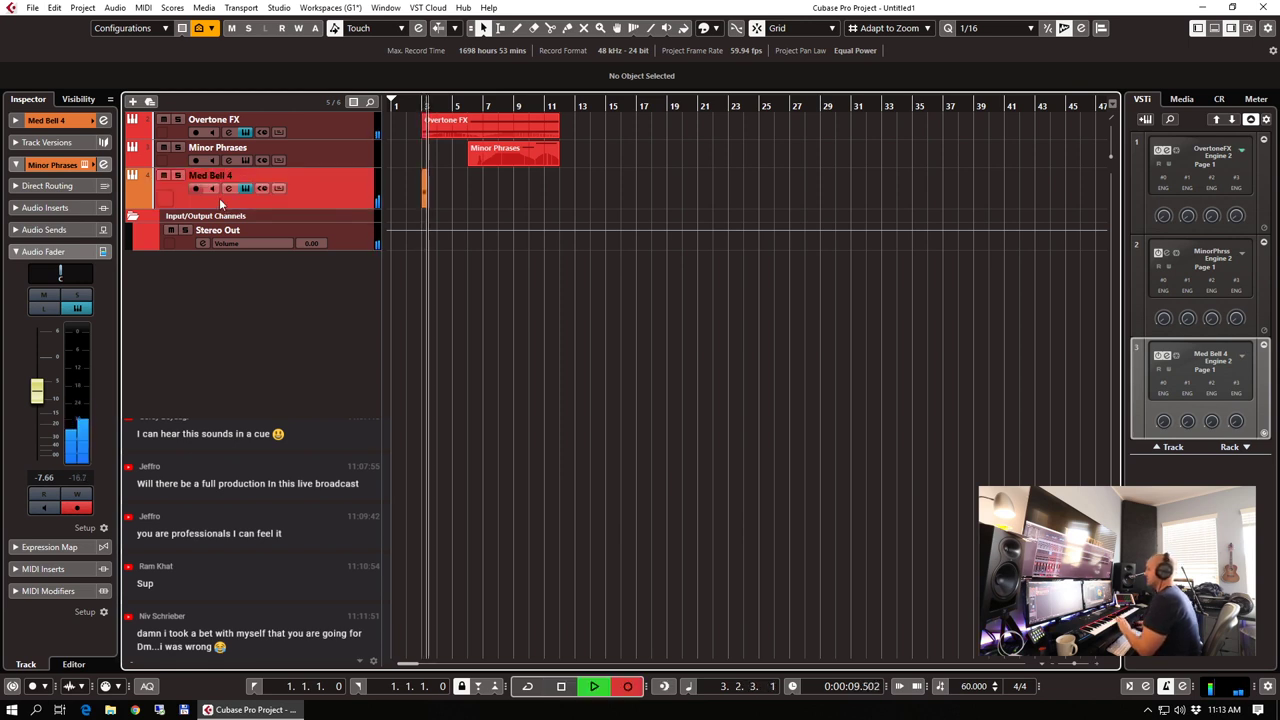
pyautogui.press('space')
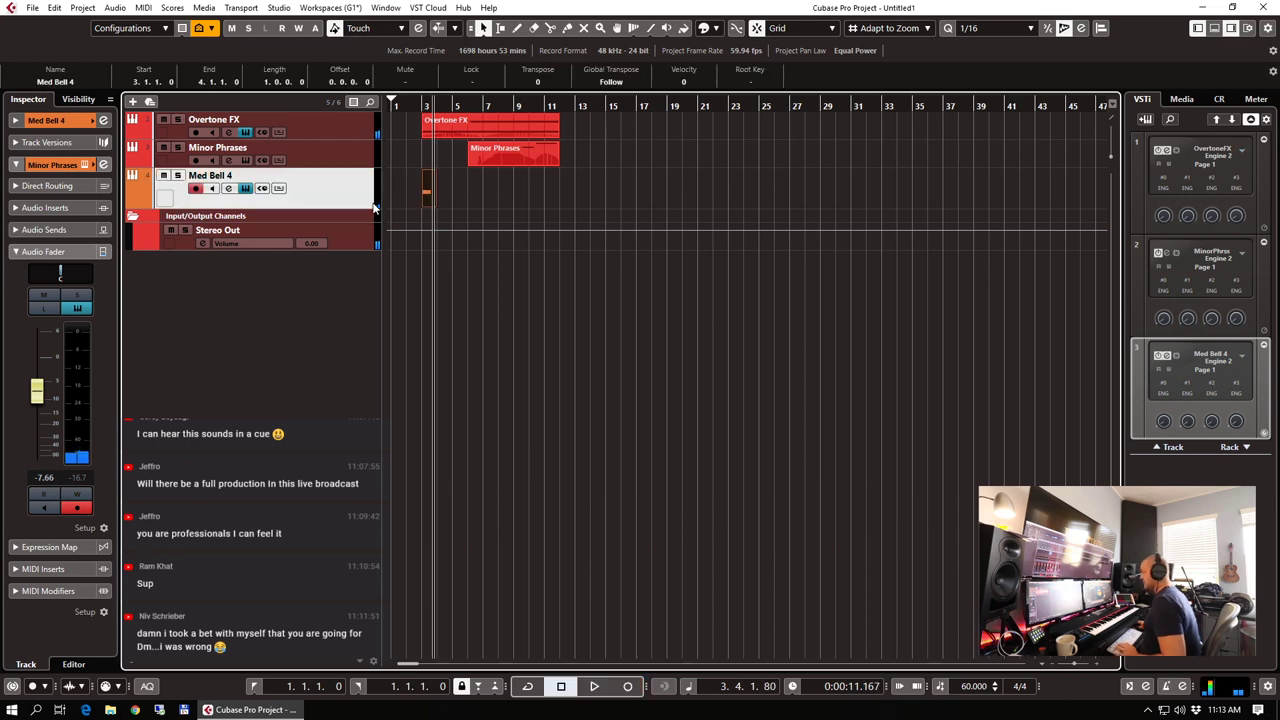
pyautogui.press('Return')
pyautogui.hotkey('ctrl', 'e')
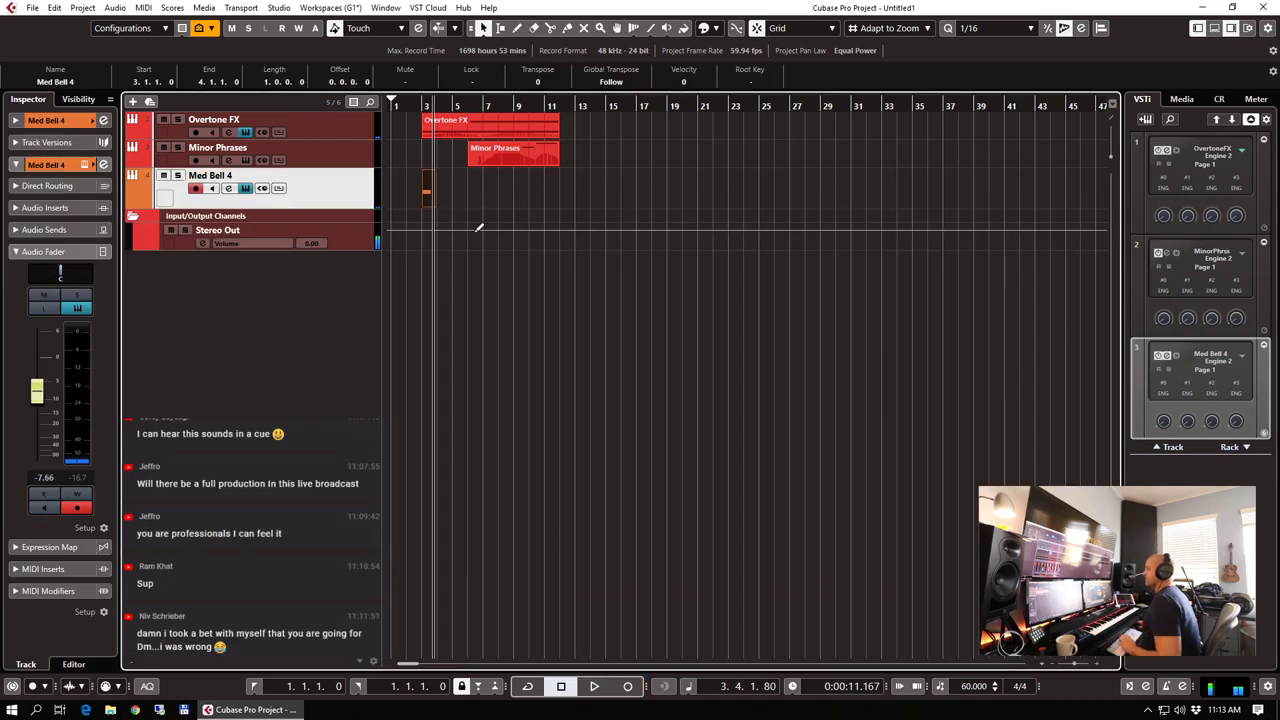
pyautogui.moveTo(428, 192); pyautogui.dragTo(489, 190)
# Duplicate the Med Bell 4 track and change the duplicate's colour to magenta
pyautogui.rightClick(325, 195)
pyautogui.click(322, 234)
pyautogui.click(89, 121)
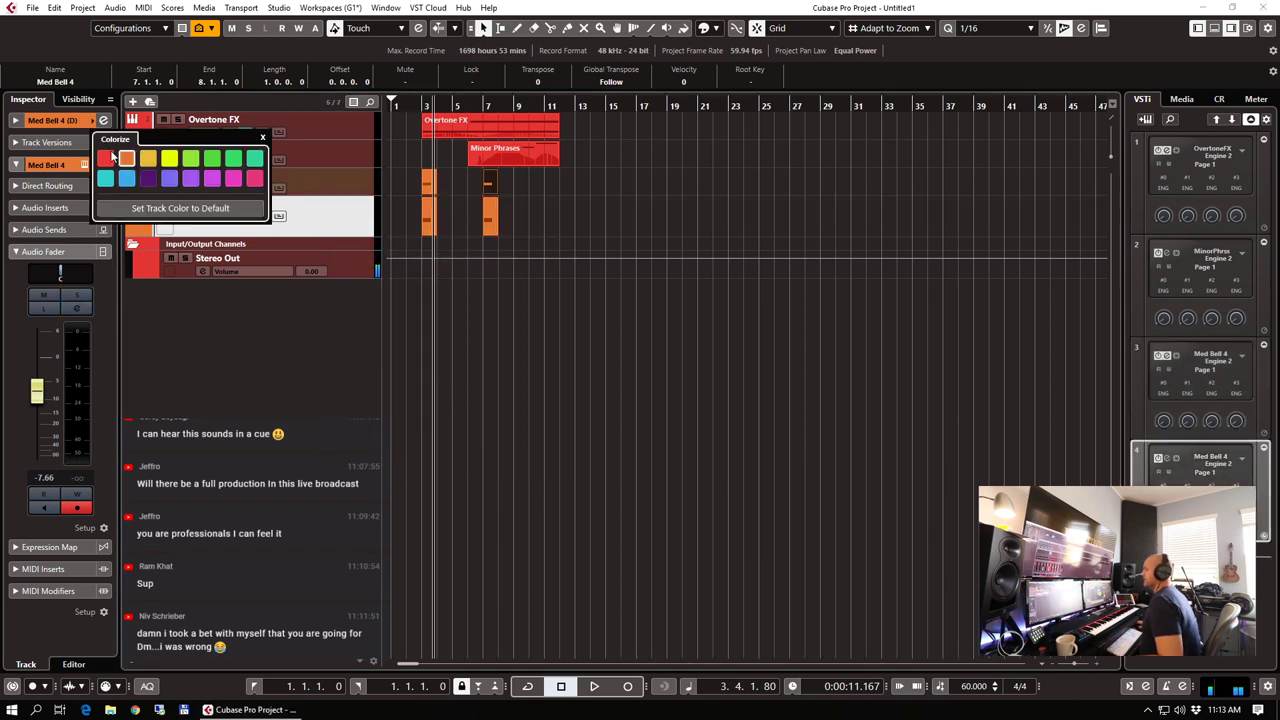
pyautogui.click(233, 179)
# Delete both copied bell parts from the duplicated Med Bell 4 track
pyautogui.click(347, 223)
pyautogui.moveTo(548, 211); pyautogui.dragTo(422, 221)
pyautogui.press('Delete')
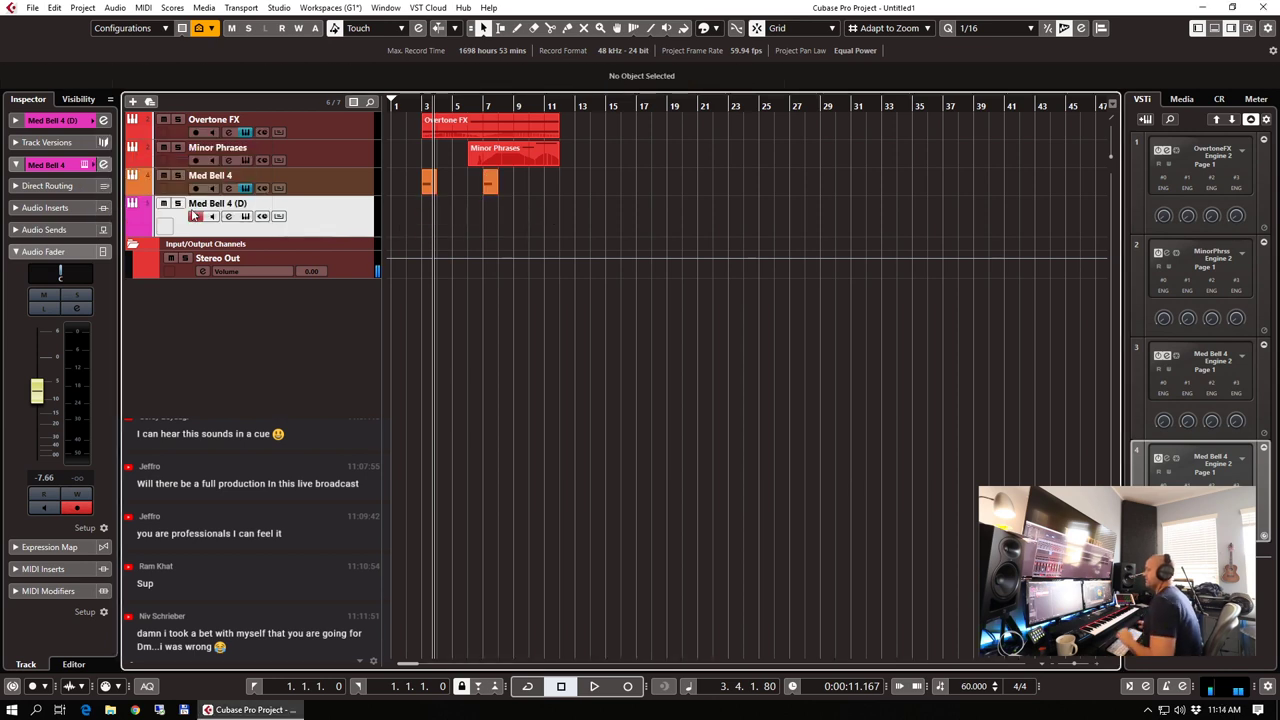
# Open the Engine instrument of the duplicated bell track and load Illumination 1 from NADA's Meditation Pads
pyautogui.click(85, 165)
pyautogui.click(85, 165)
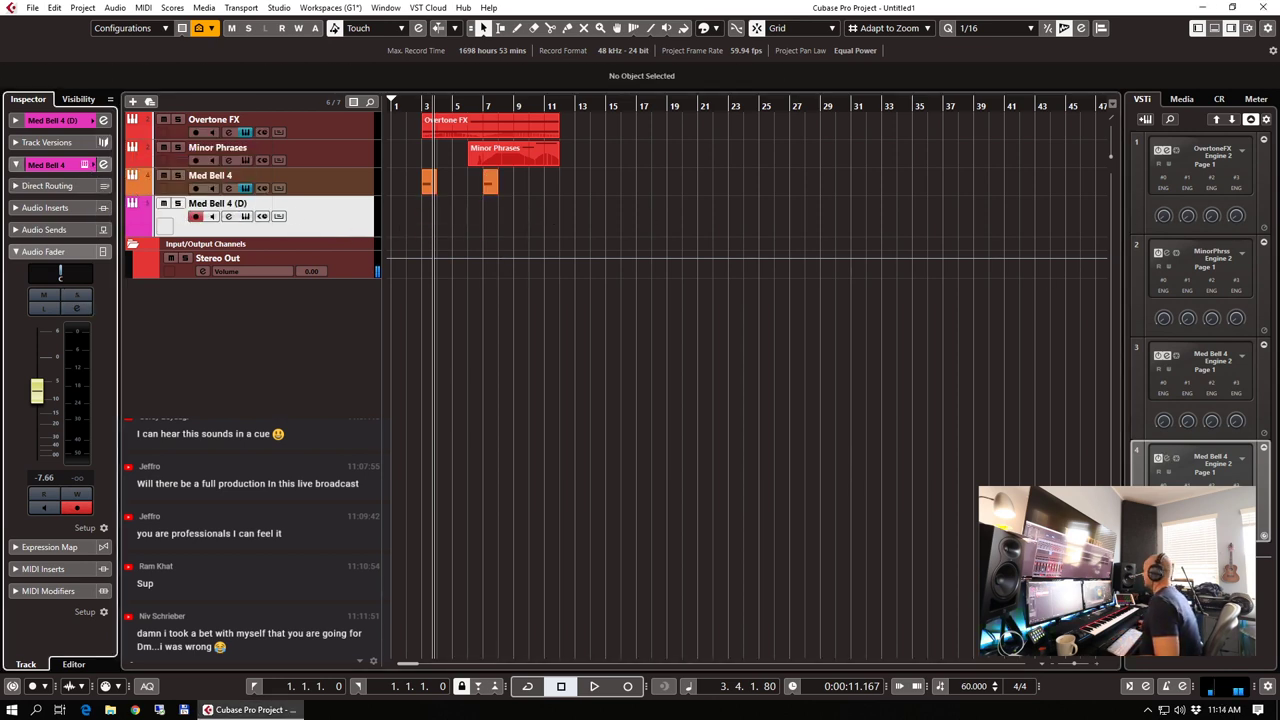
pyautogui.click(85, 167)
pyautogui.click(85, 167)
pyautogui.click(85, 166)
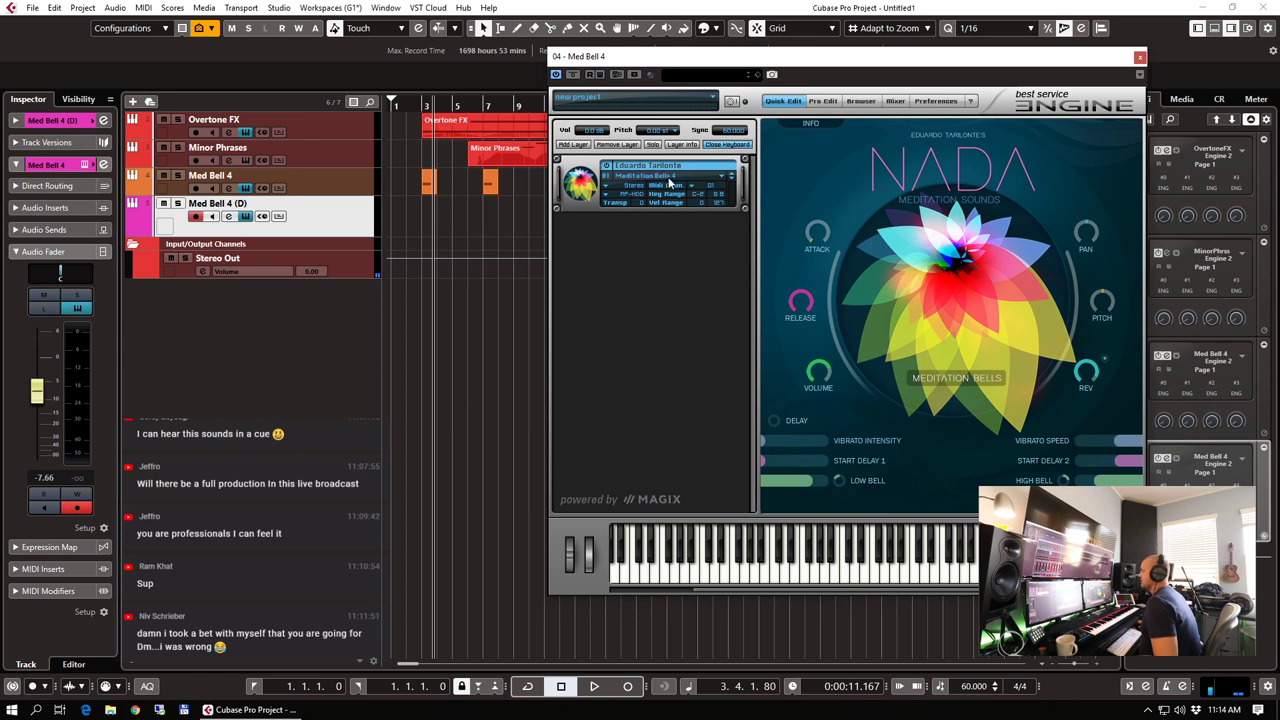
pyautogui.click(668, 182)
pyautogui.moveTo(730, 276)
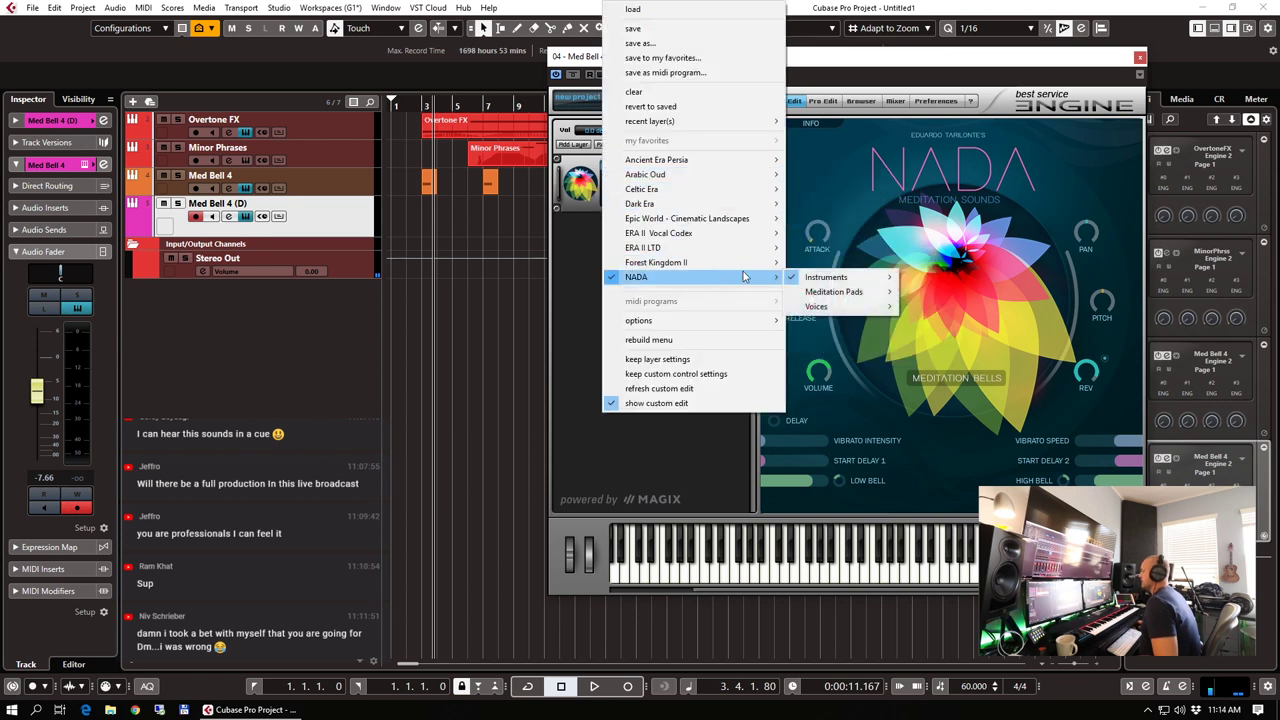
pyautogui.moveTo(850, 295)
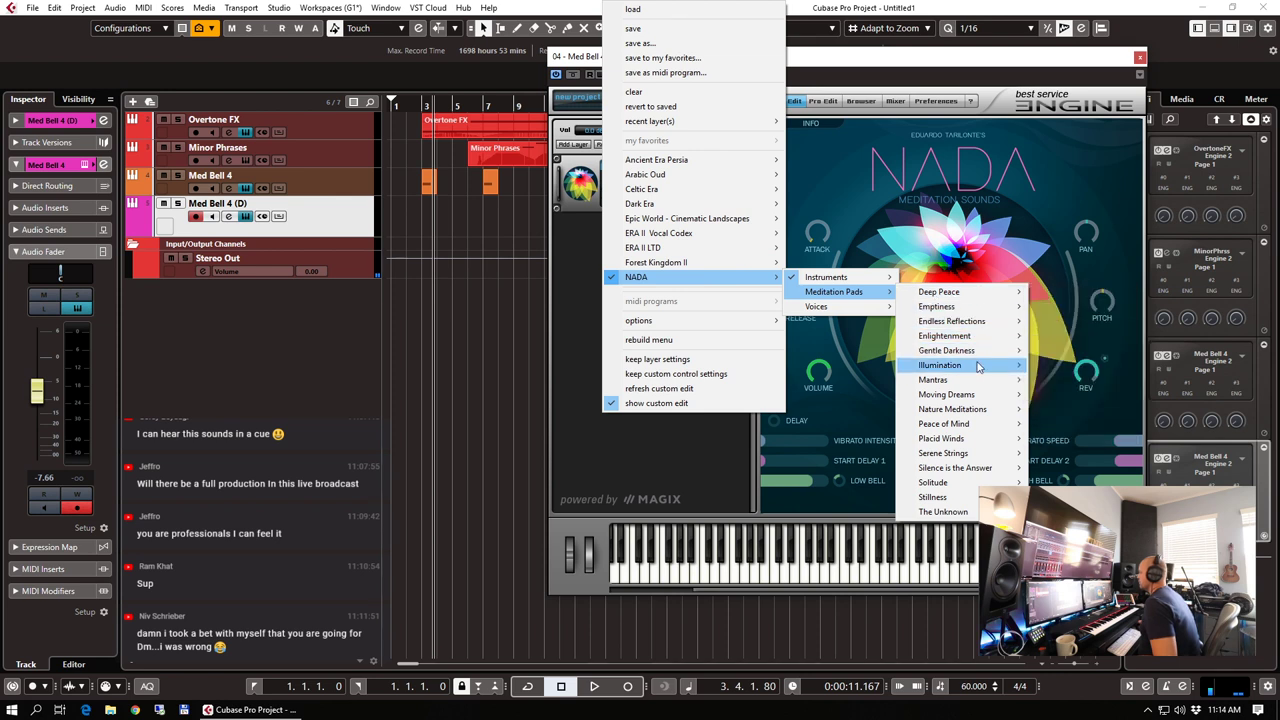
pyautogui.moveTo(978, 366)
pyautogui.click(1060, 366)
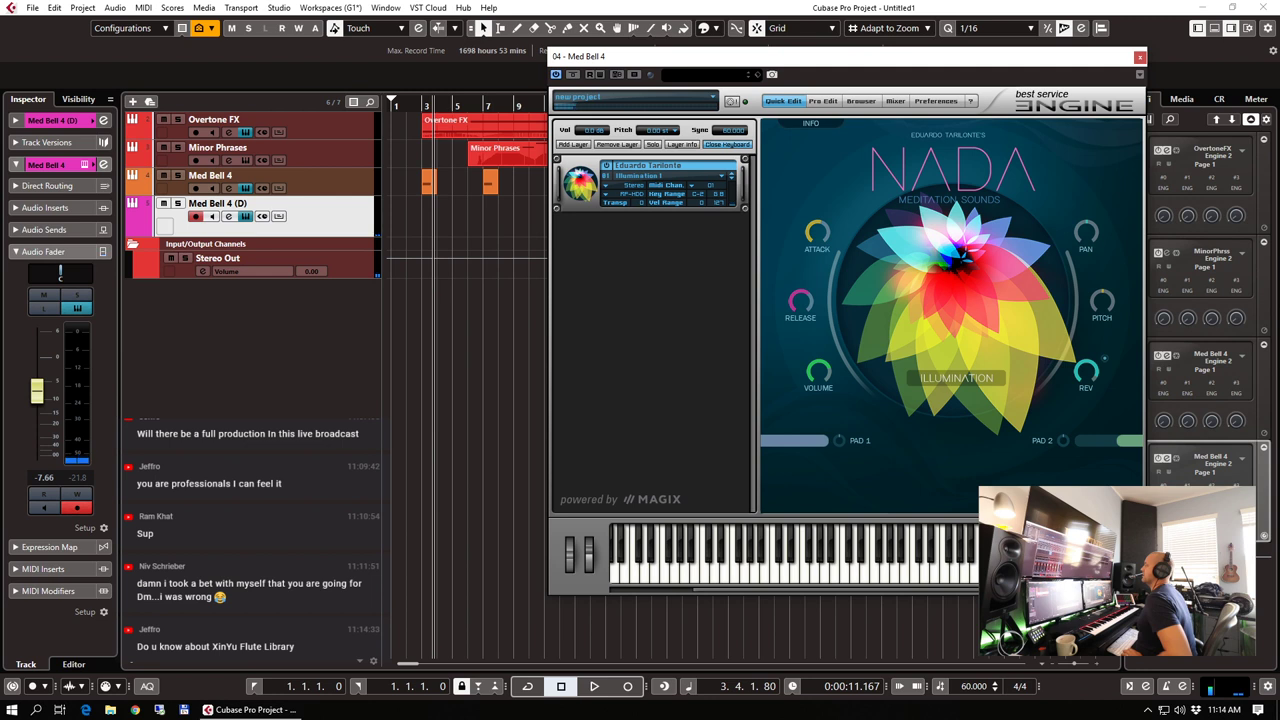
# Reset the volume faders of the Med Bell 4 track and its duplicate to 0.00
pyautogui.click(336, 188)
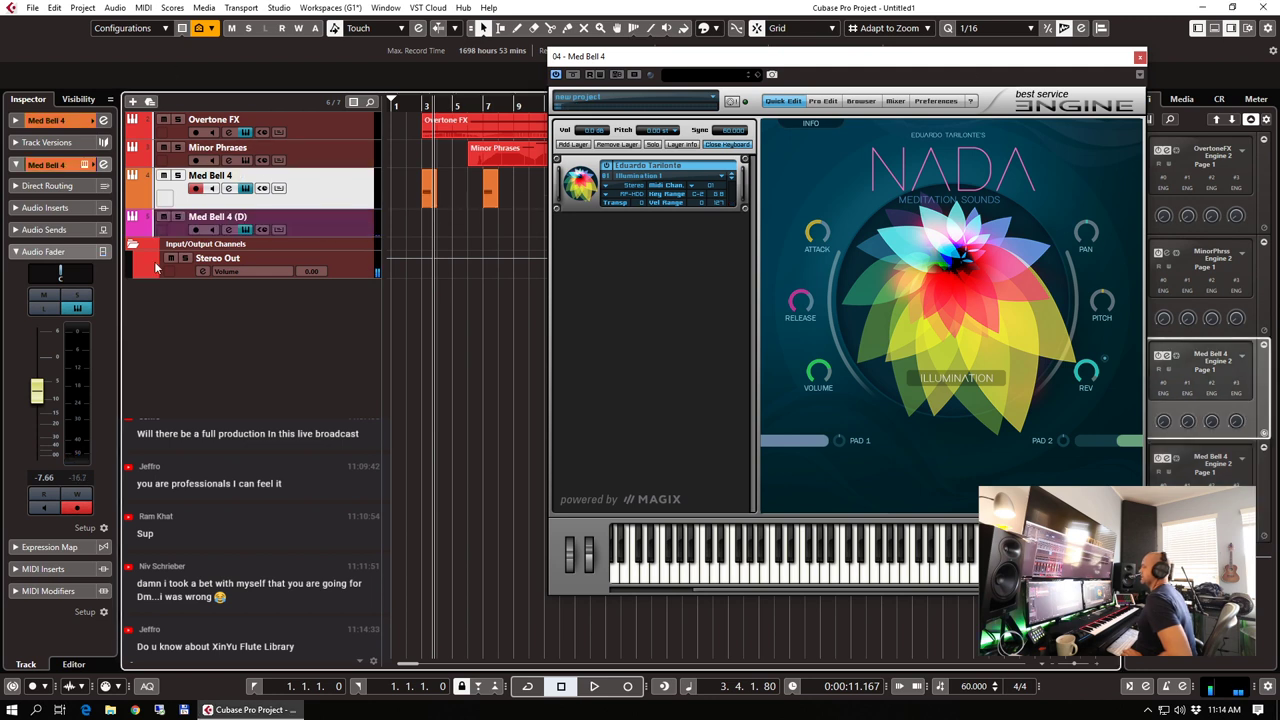
pyautogui.keyDown('ctrl'); pyautogui.click(39, 385); pyautogui.keyUp('ctrl')
pyautogui.click(353, 226)
pyautogui.keyDown('ctrl'); pyautogui.click(36, 390); pyautogui.keyUp('ctrl')
# Switch the duplicated bell track's Engine preset to Illumination 3, then set the track volume to -2.18
pyautogui.doubleClick(258, 203)
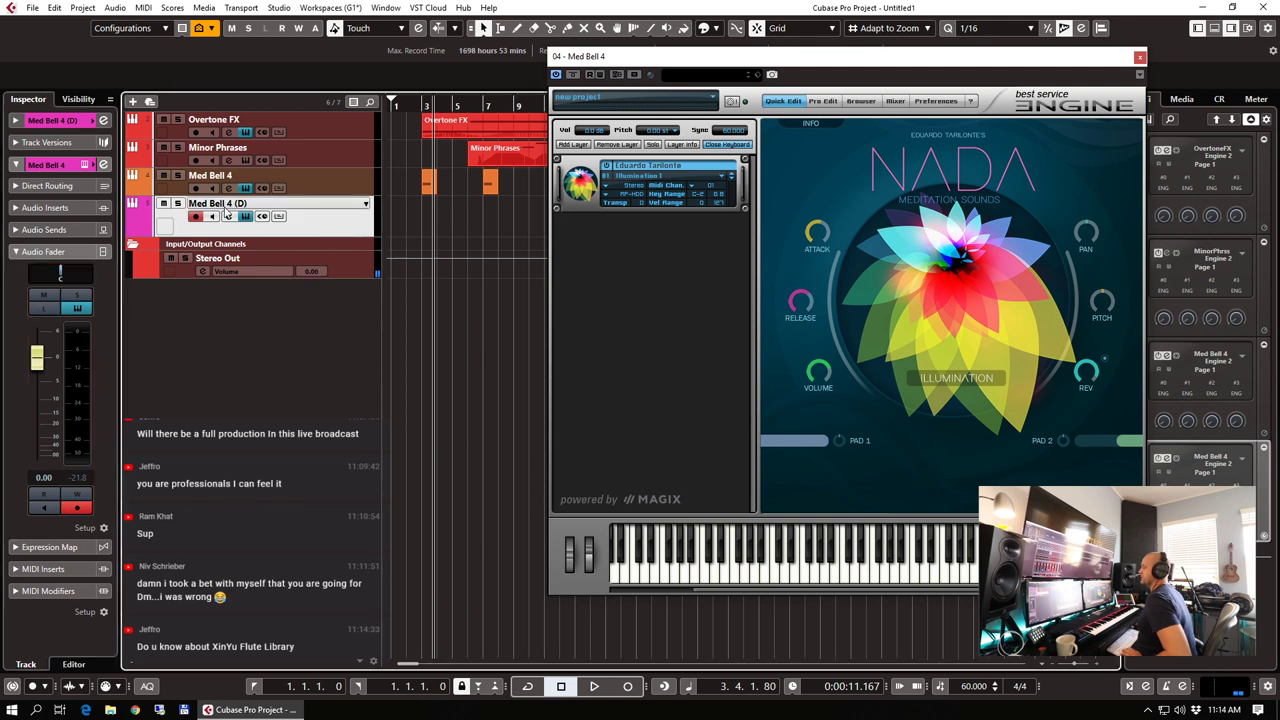
pyautogui.click(660, 177)
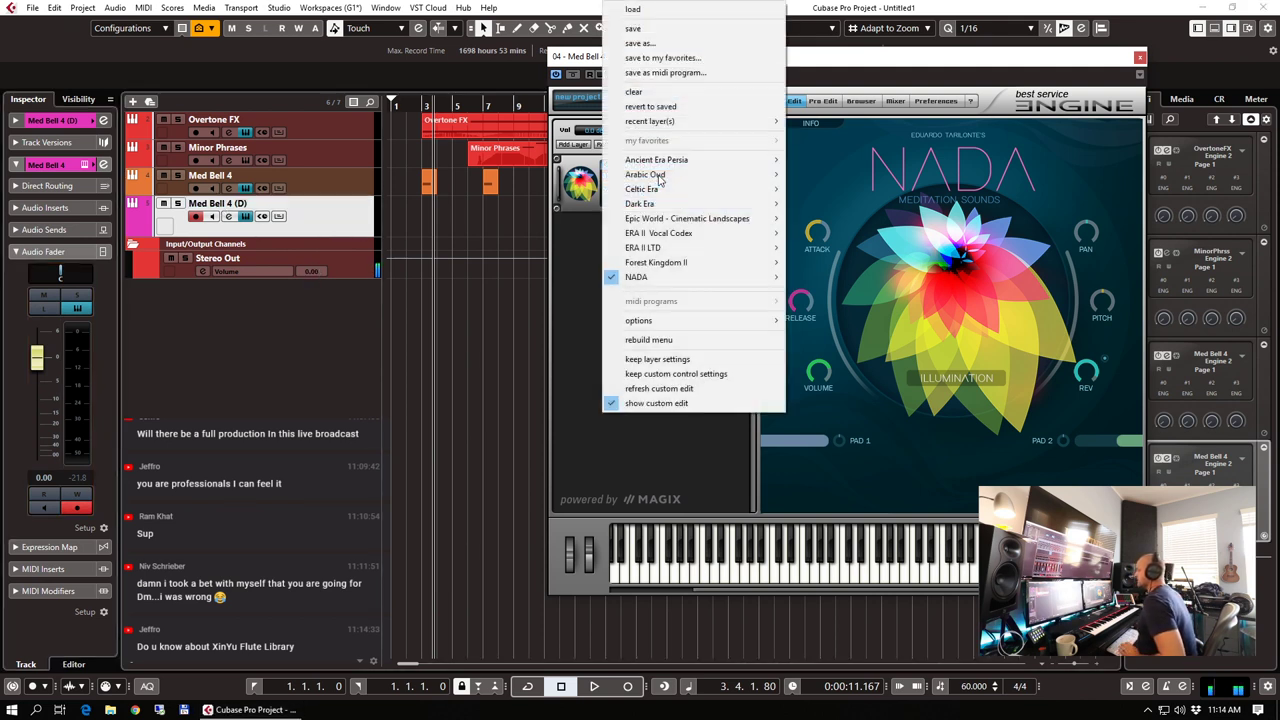
pyautogui.click(597, 303)
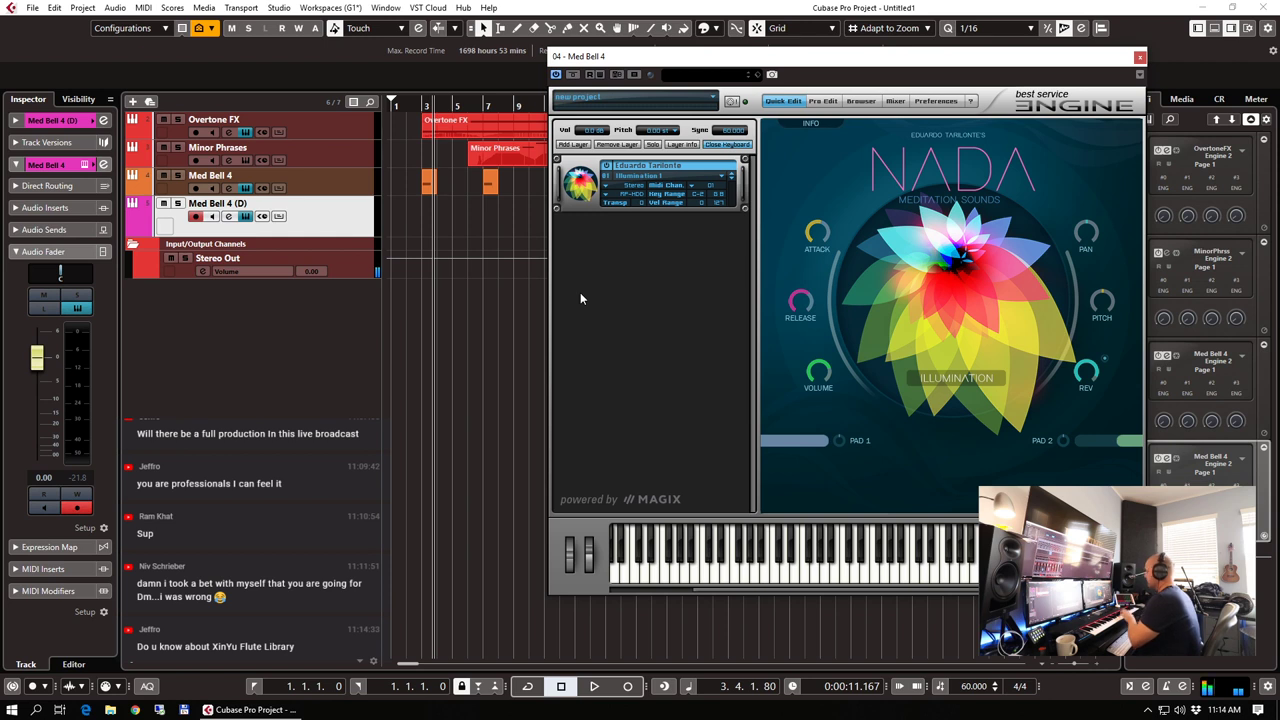
pyautogui.click(730, 180)
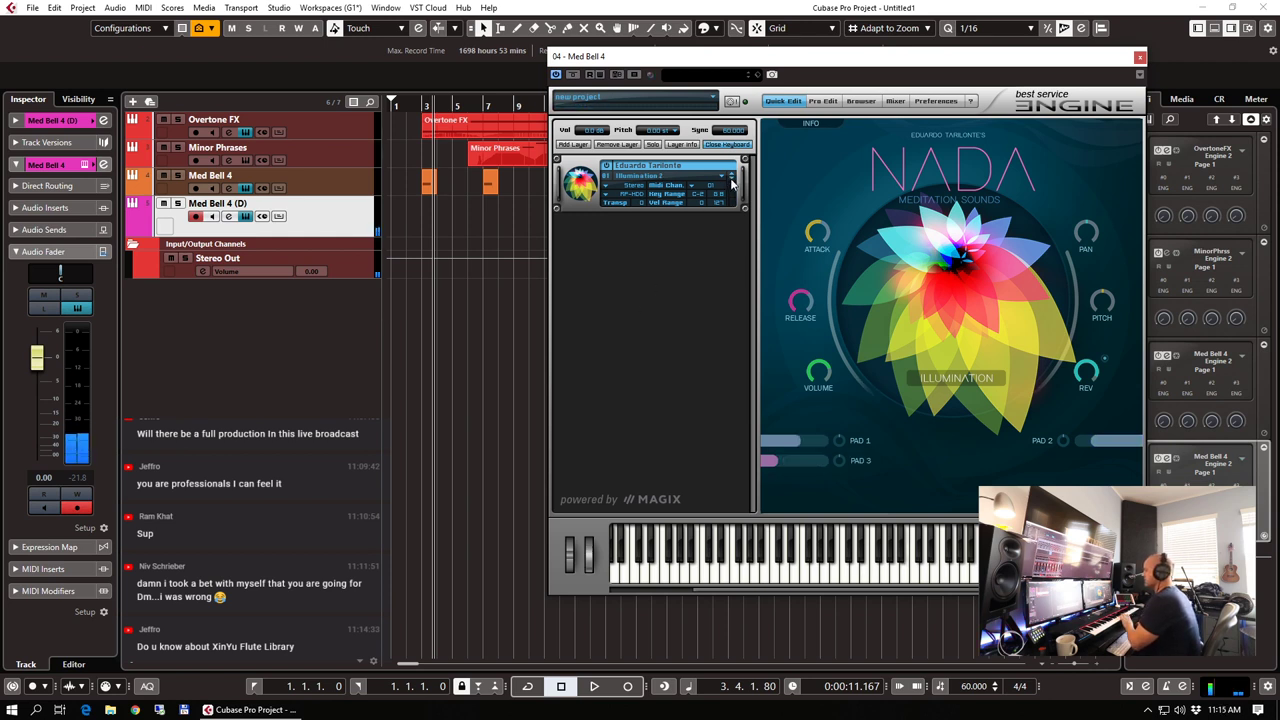
pyautogui.click(730, 180)
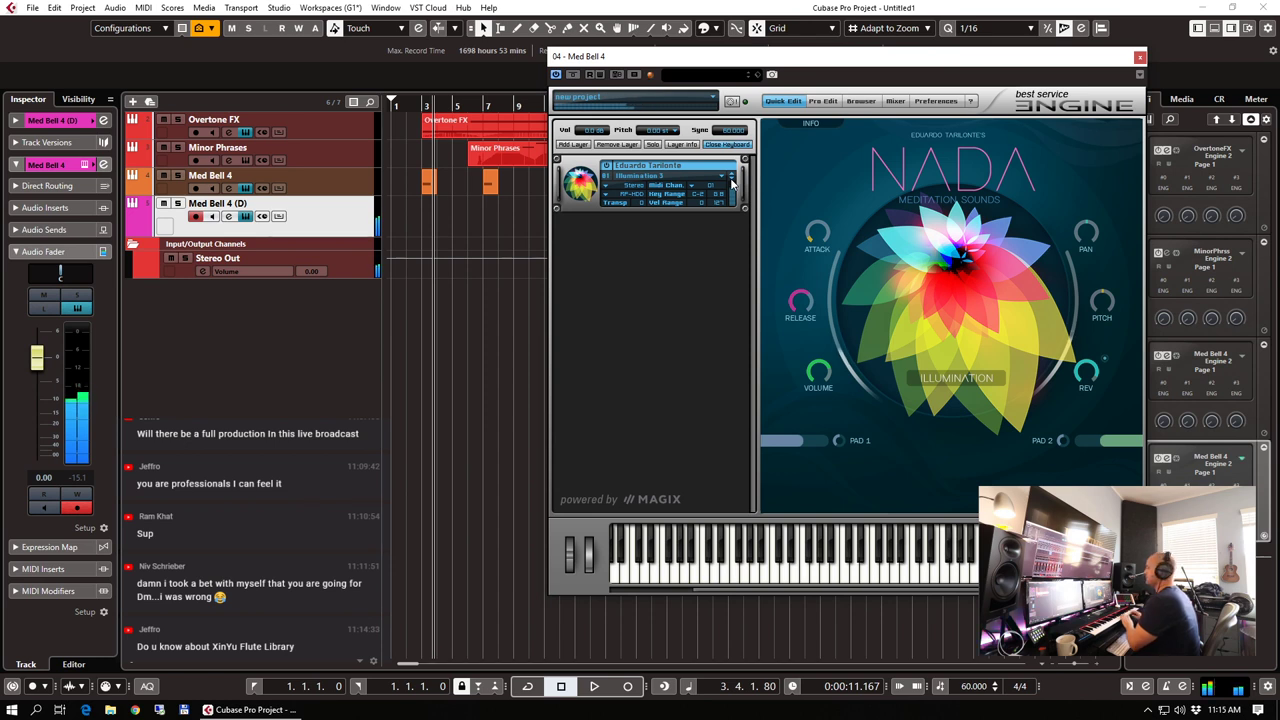
pyautogui.moveTo(40, 360); pyautogui.dragTo(40, 375)
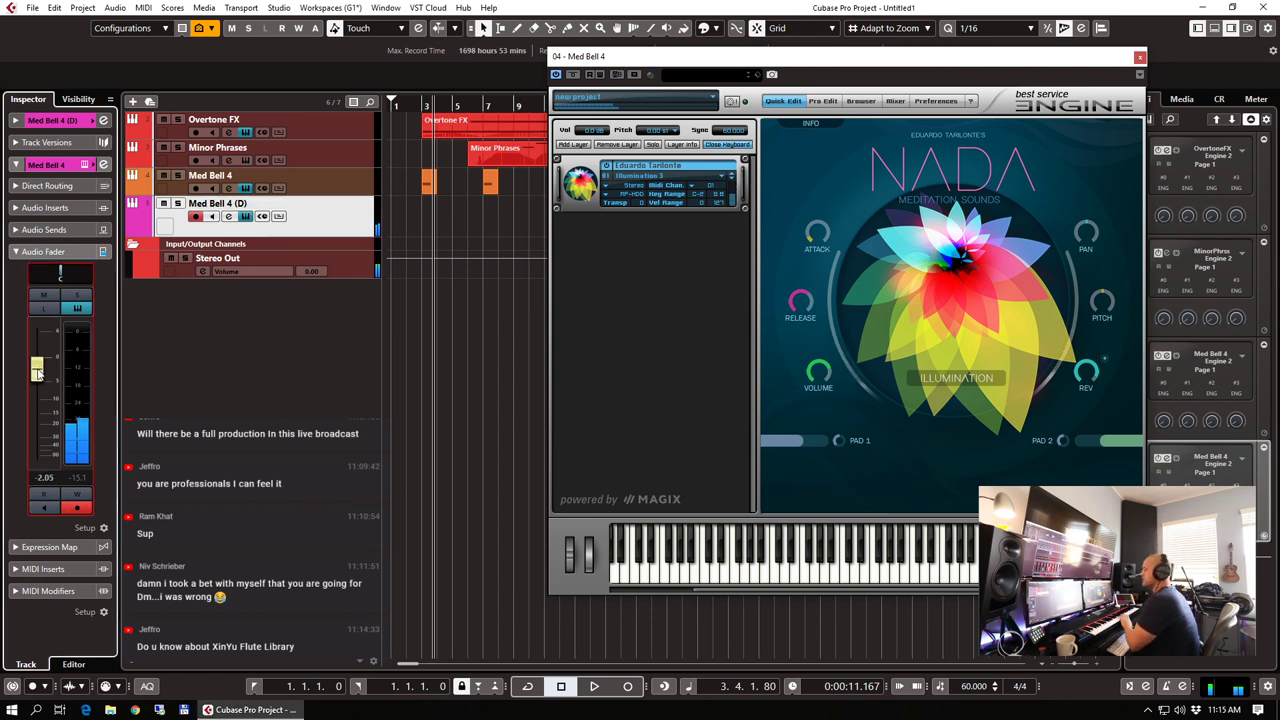
pyautogui.click(1139, 57)
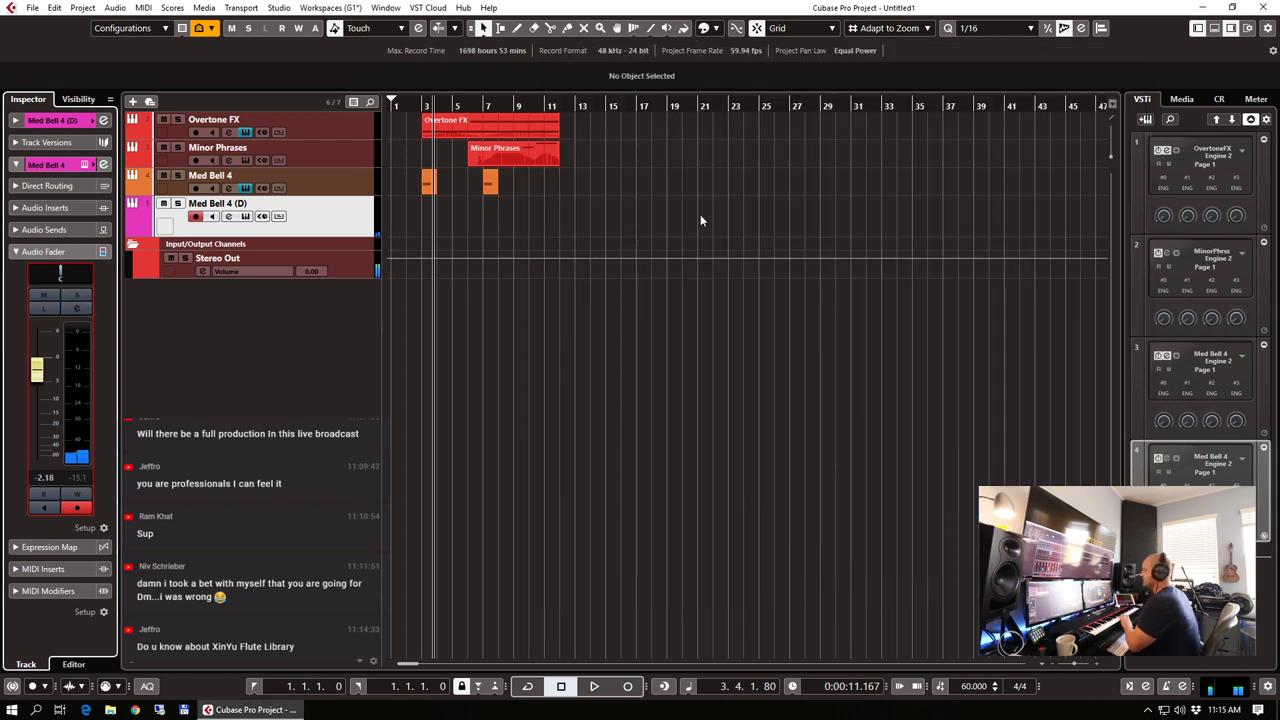
# Record a pad part on the Med Bell 4 (D) track alongside the arrangement, starting from bar 2 and ending in bar 12
pyautogui.click(410, 106)
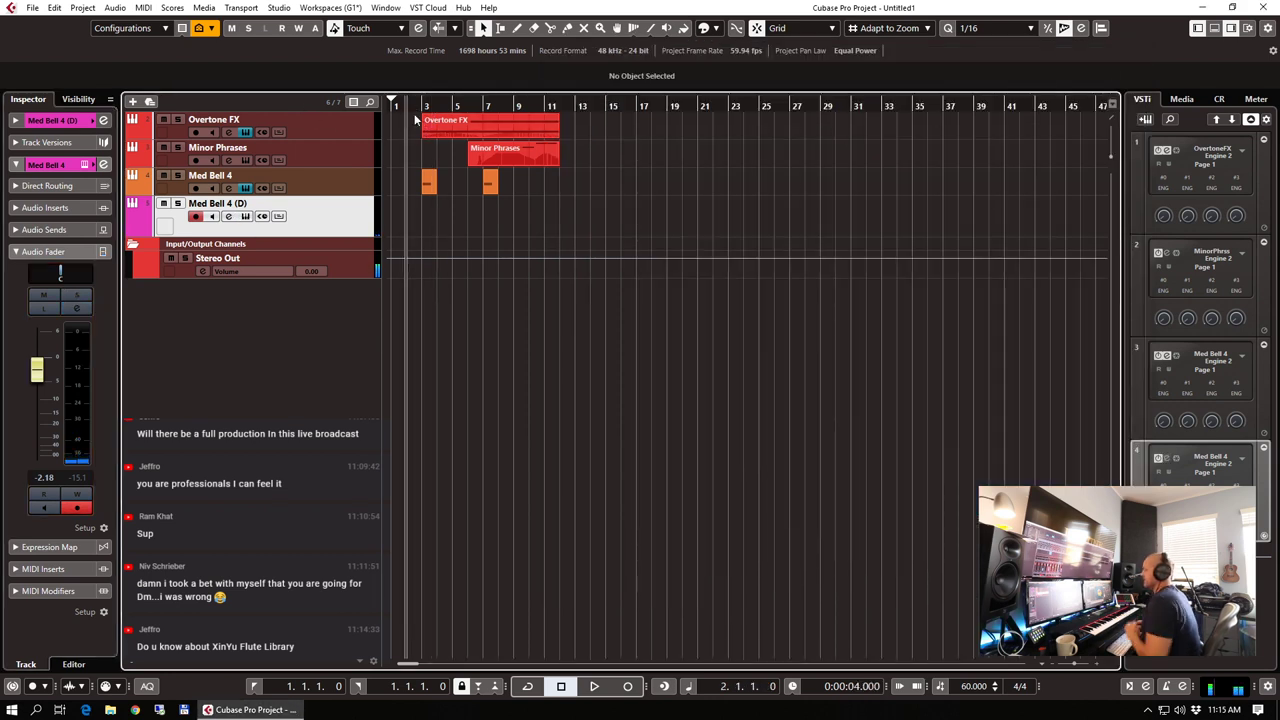
pyautogui.press('KP_Multiply')
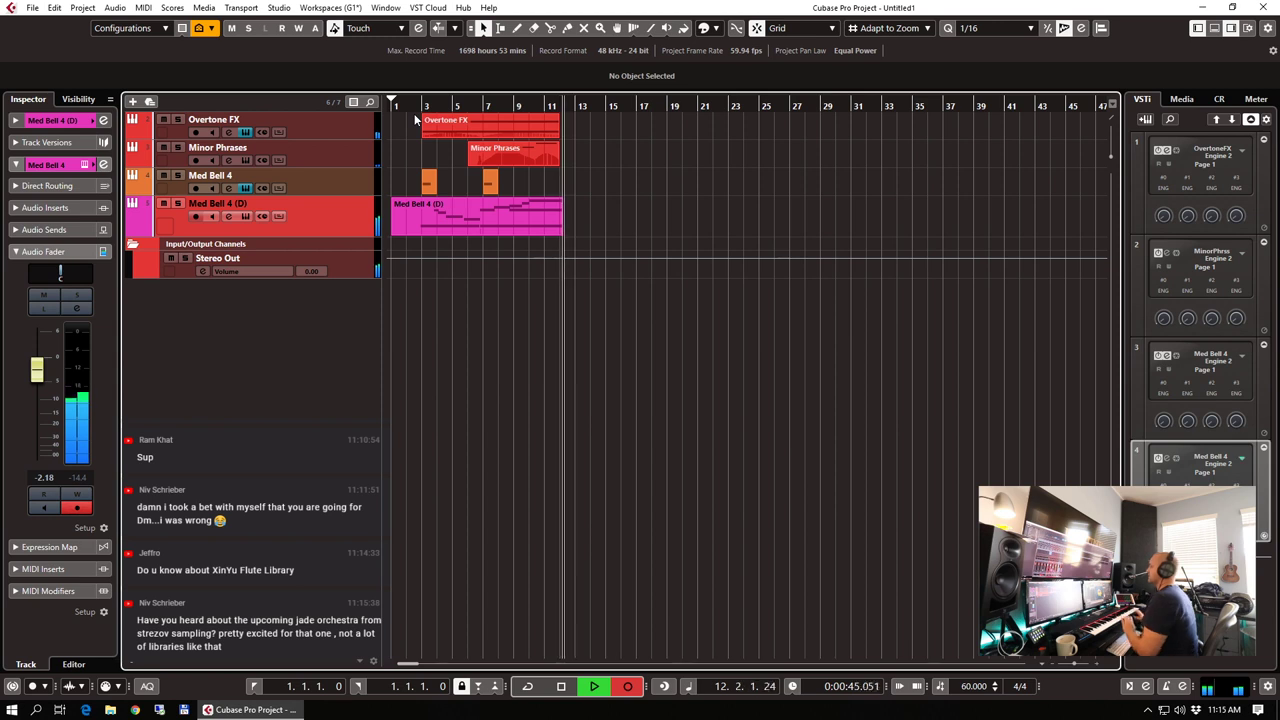
pyautogui.press('space')
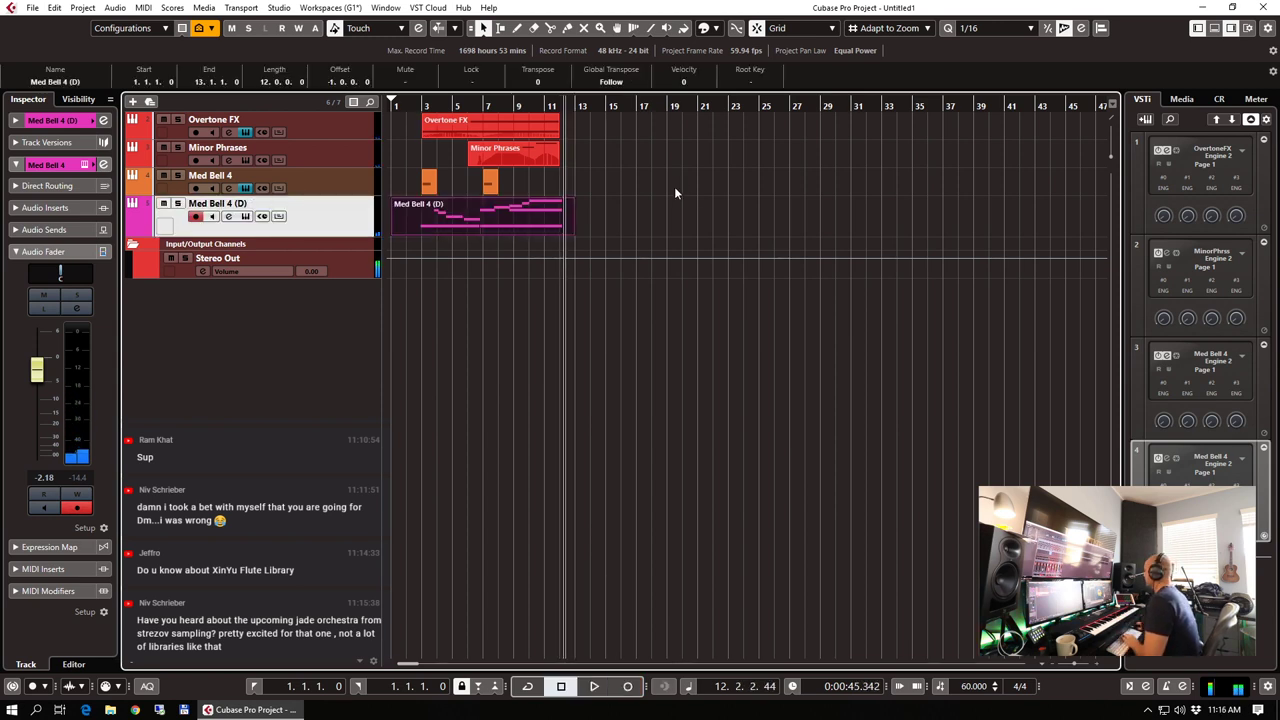
# Rename the Med Bell 4 (D) track as Pad Illumination 3
pyautogui.click(86, 165)
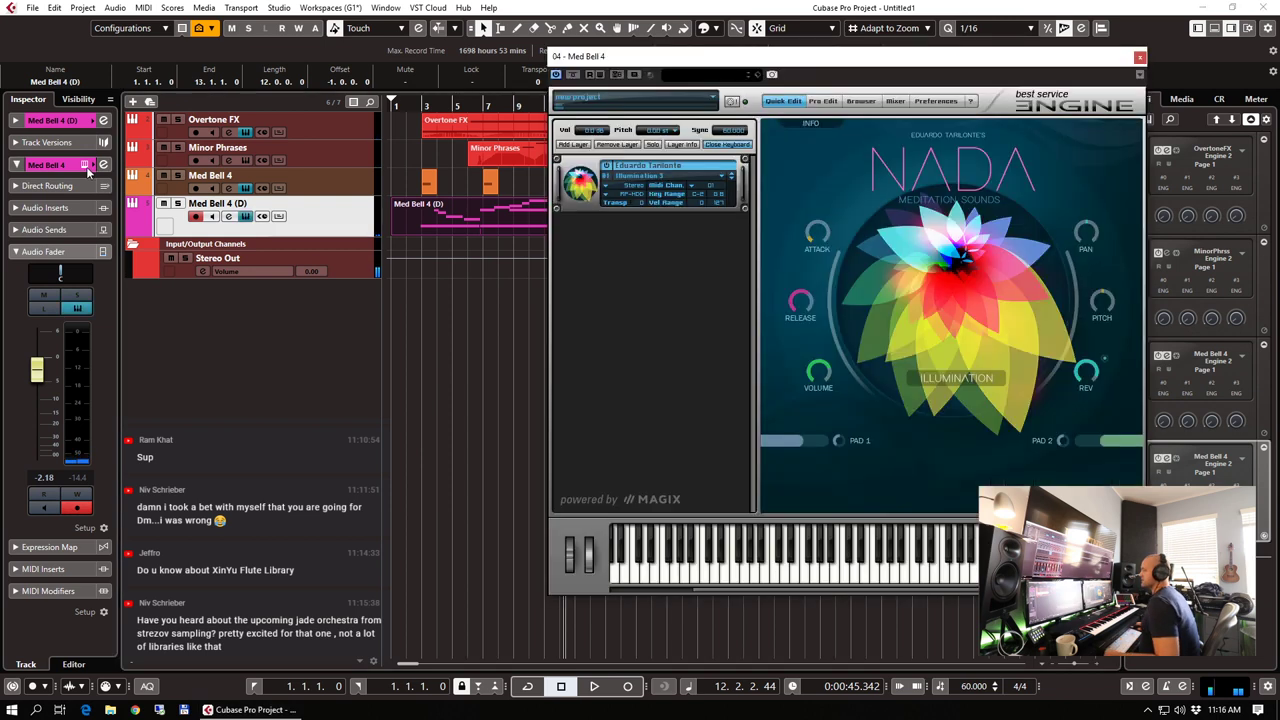
pyautogui.click(86, 166)
pyautogui.doubleClick(218, 203)
pyautogui.write('Pad')
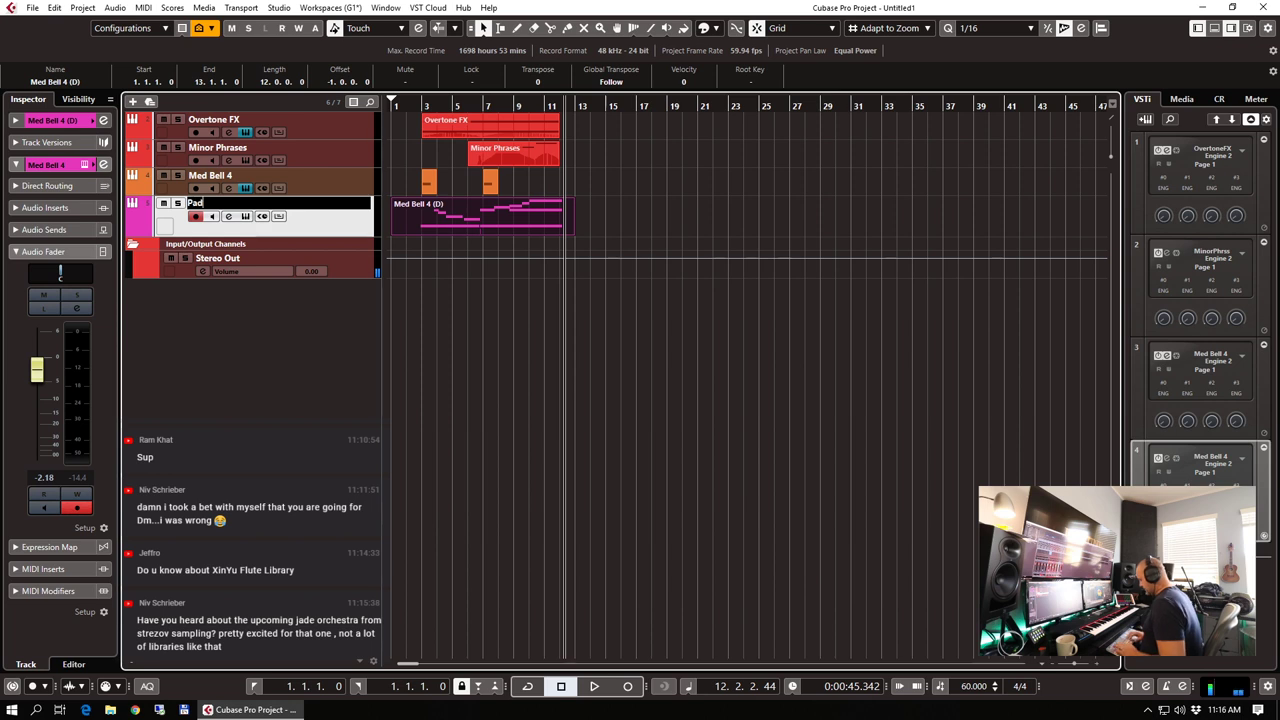
pyautogui.write(' Illuminatio')
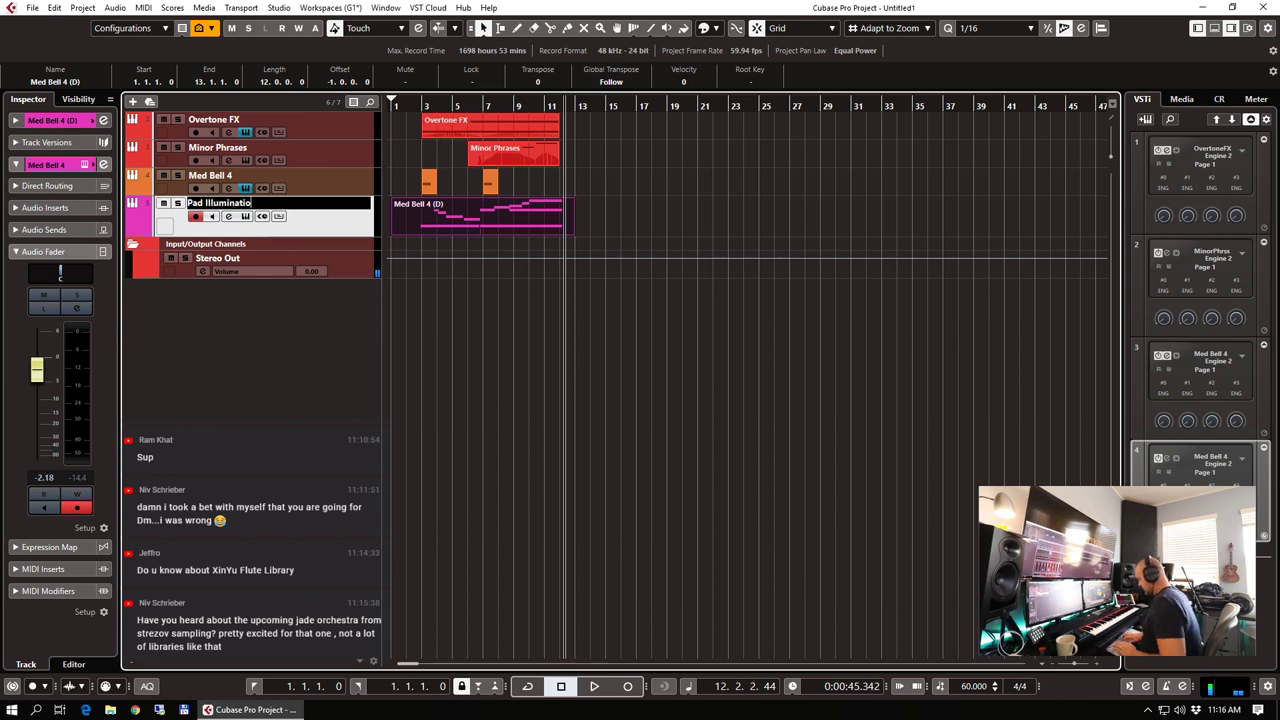
pyautogui.write('n 3')
pyautogui.press('Return')
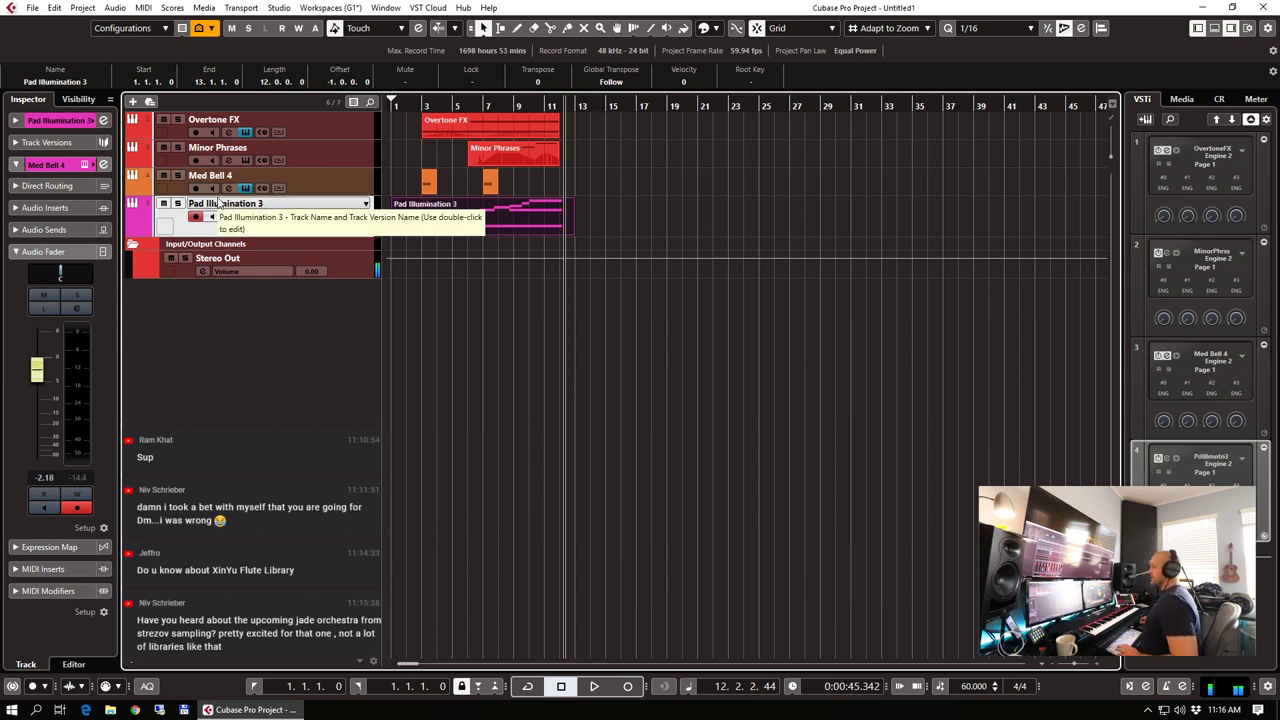
# Save the project as NADA in the Images project folder
pyautogui.hotkey('ctrl', 's')
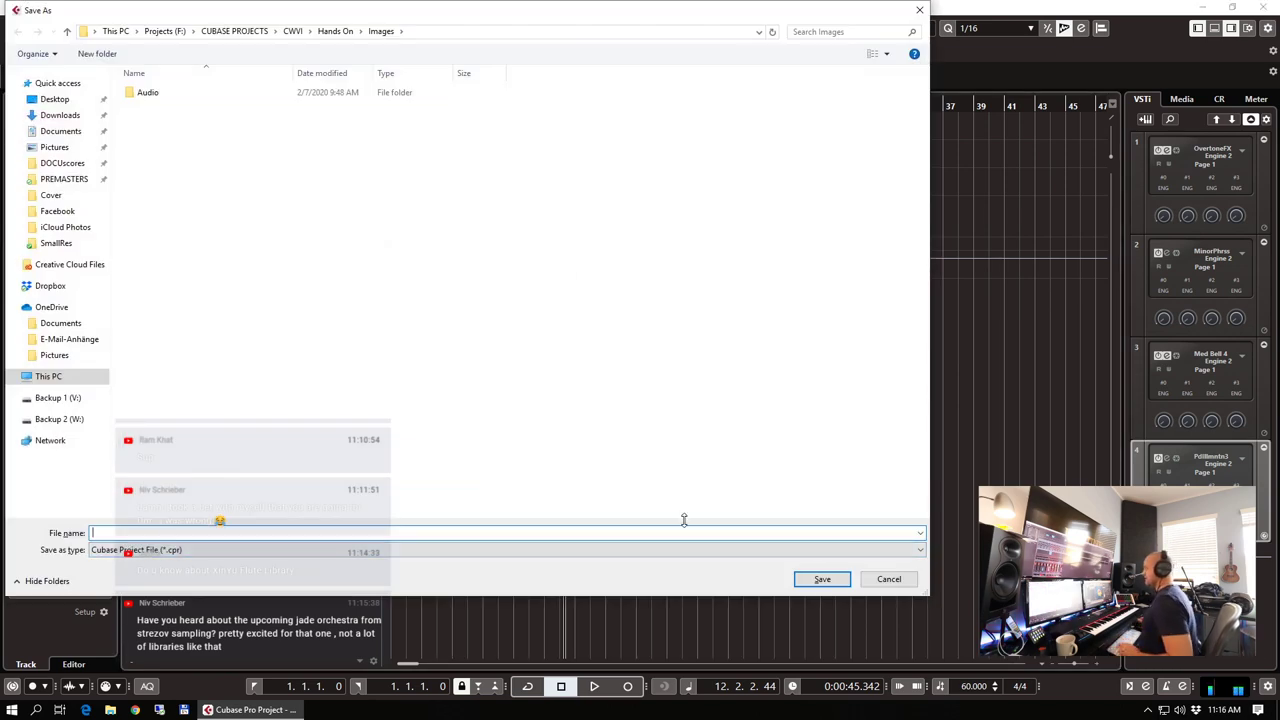
pyautogui.write('NADA')
pyautogui.press('Return')
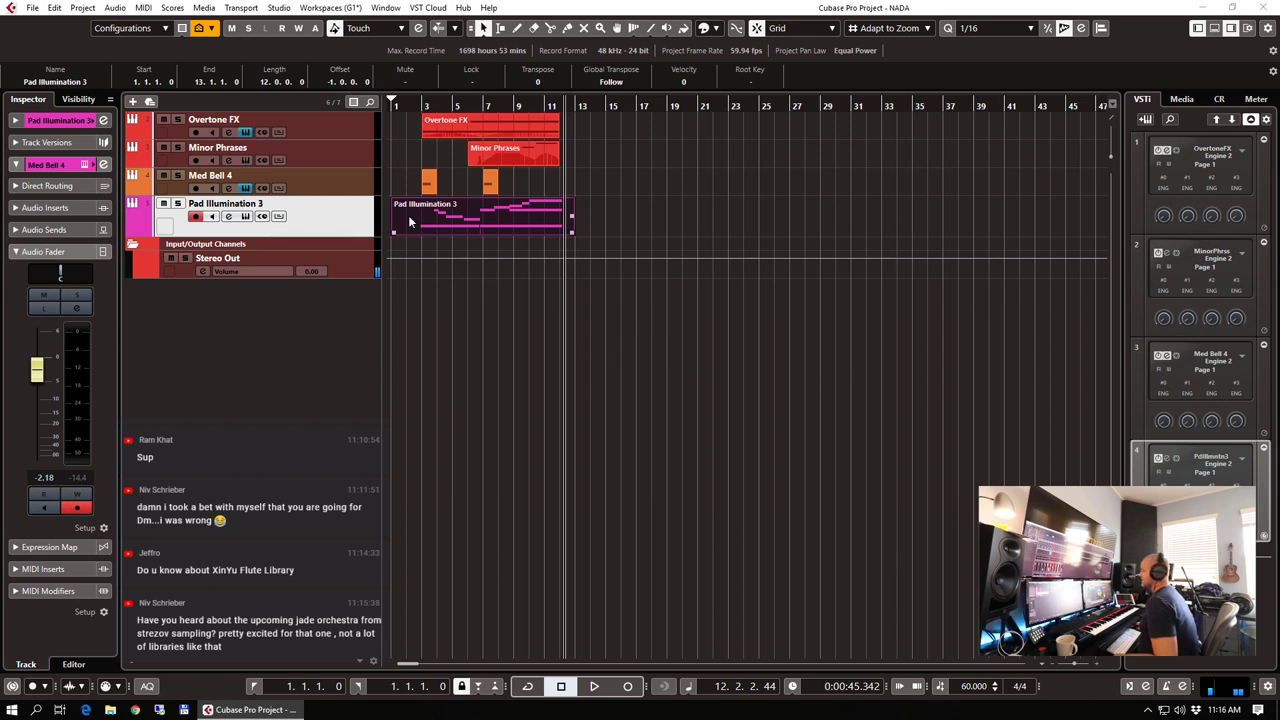
# Trim the recorded pad part so it starts at bar 2 and ends at bar 12
pyautogui.moveTo(395, 230); pyautogui.dragTo(409, 232)
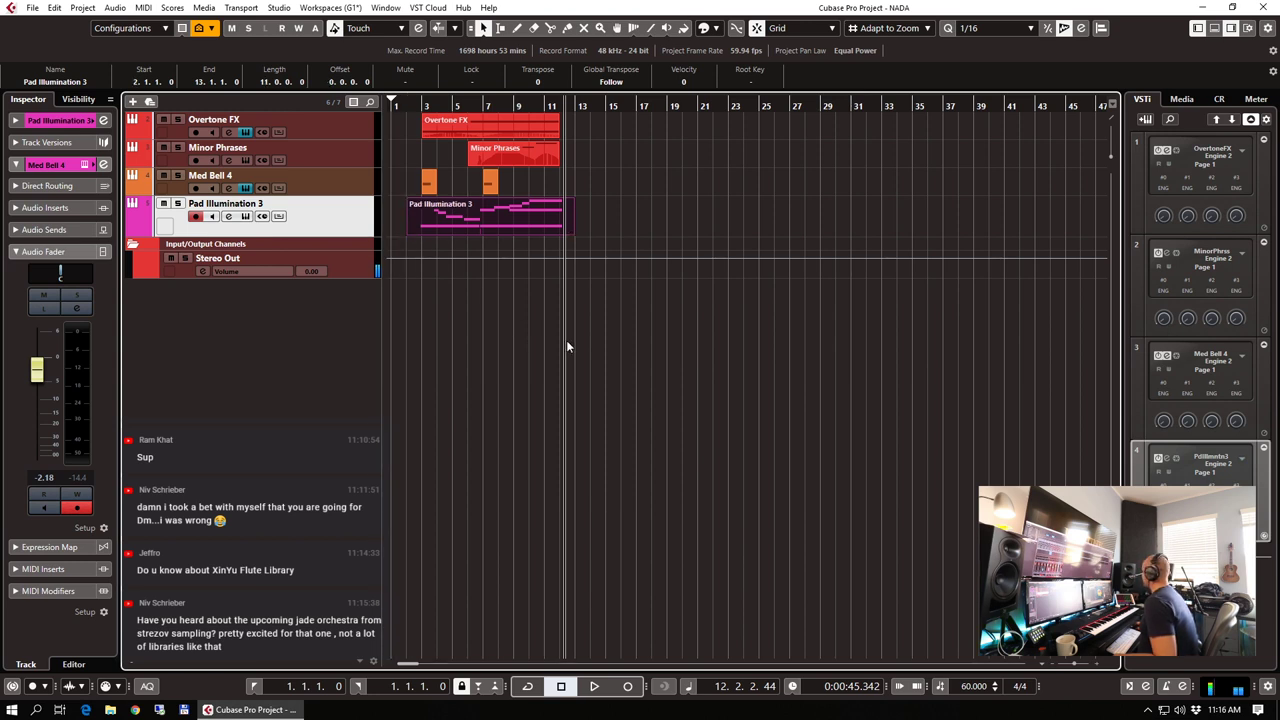
pyautogui.click(623, 427)
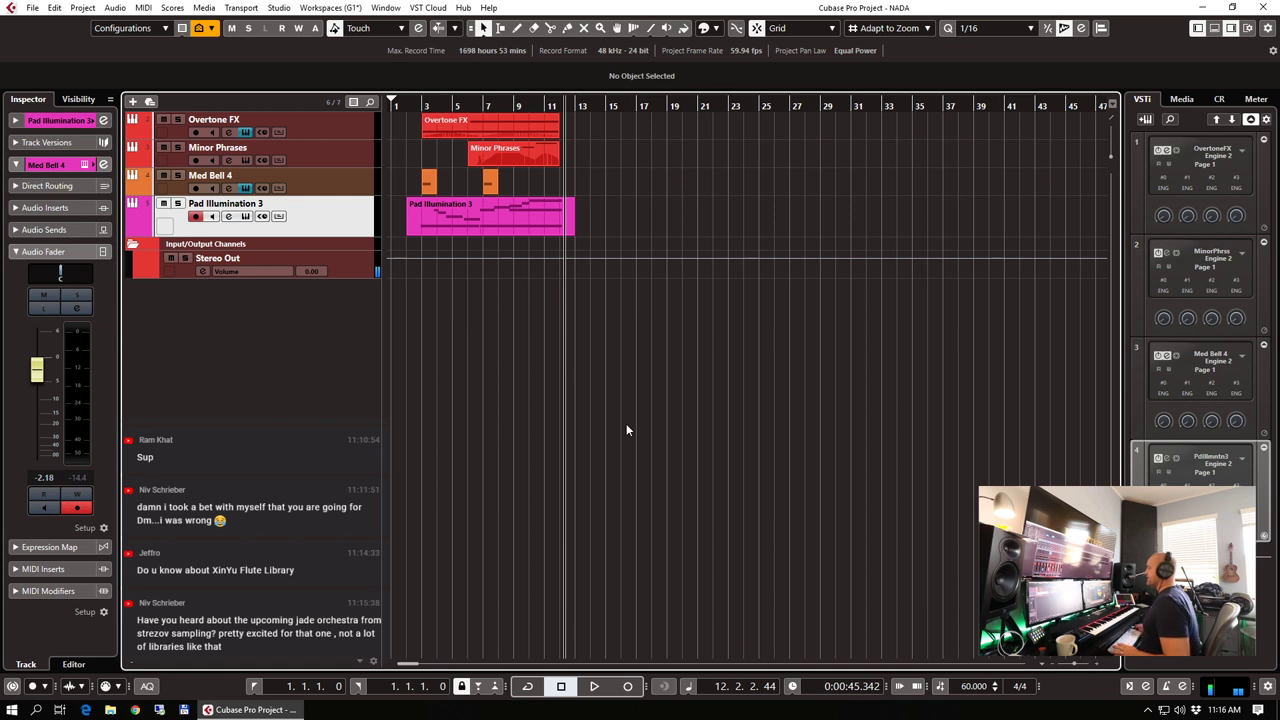
pyautogui.click(402, 106)
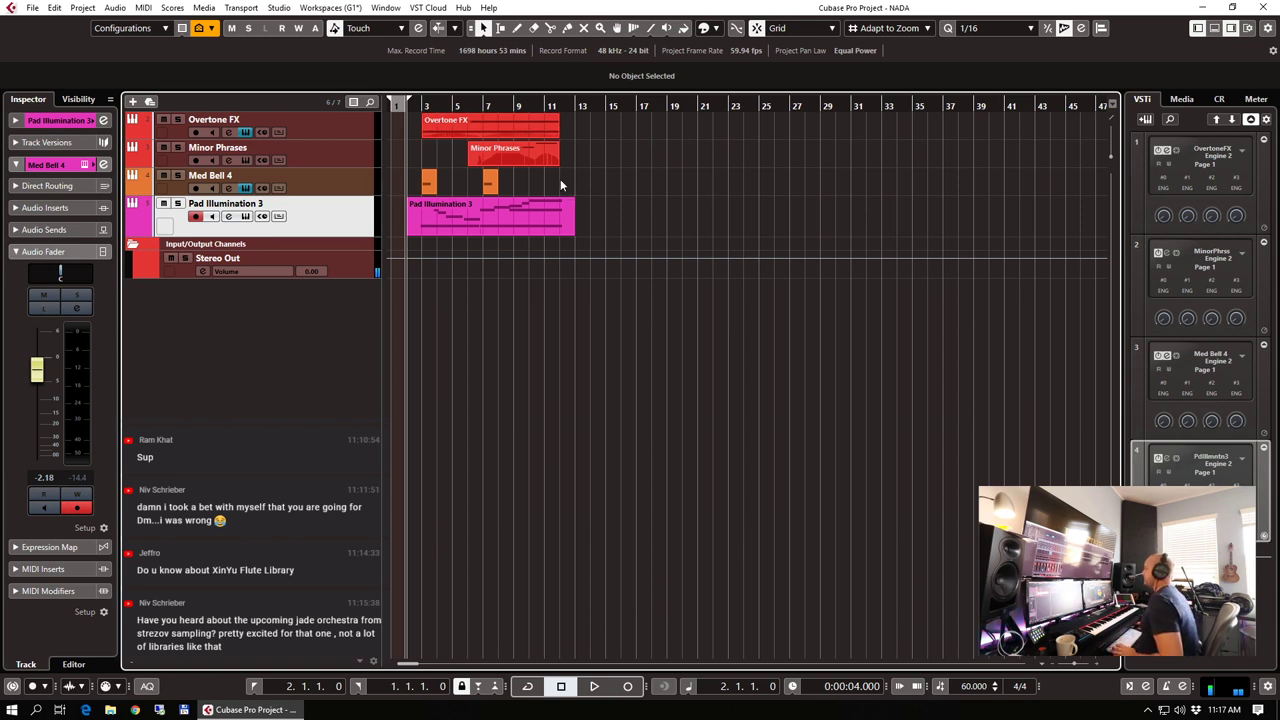
pyautogui.moveTo(569, 231); pyautogui.dragTo(560, 232)
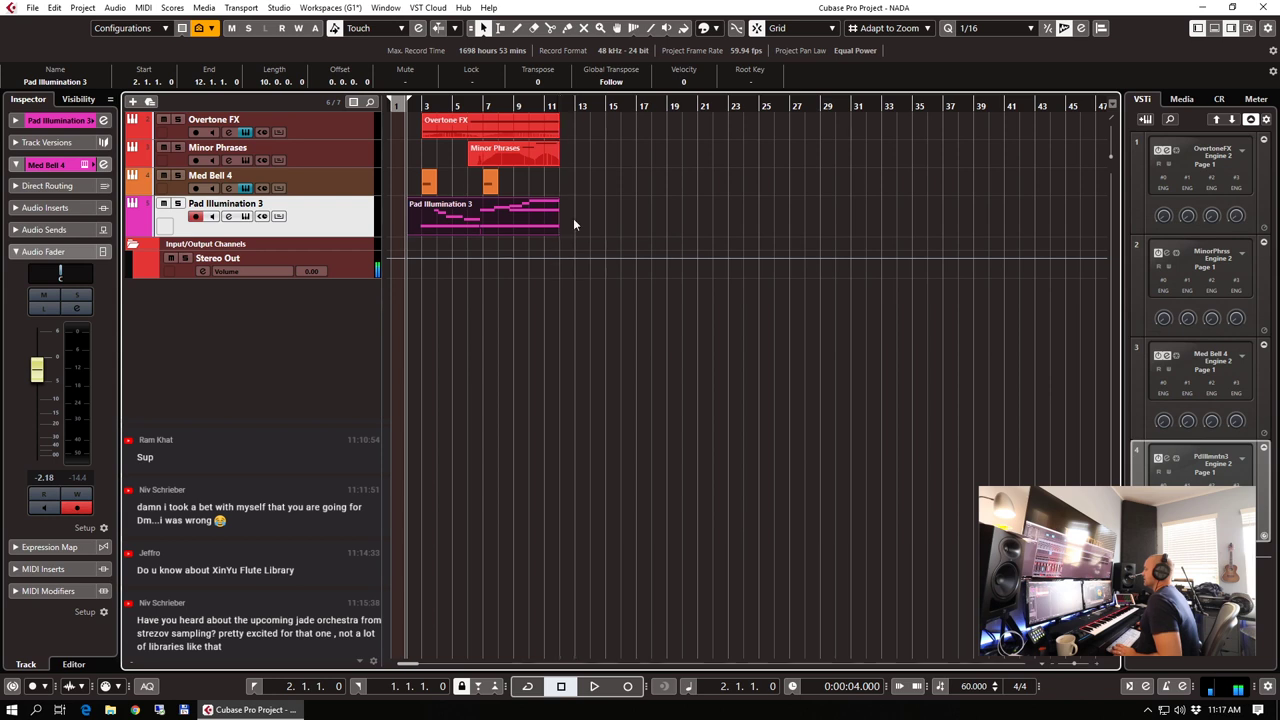
# During playback from bar 2, set the Med Bell 4 volume to -3.52 and copy its first bell part to bar 12
pyautogui.press('g')
pyautogui.press('space')
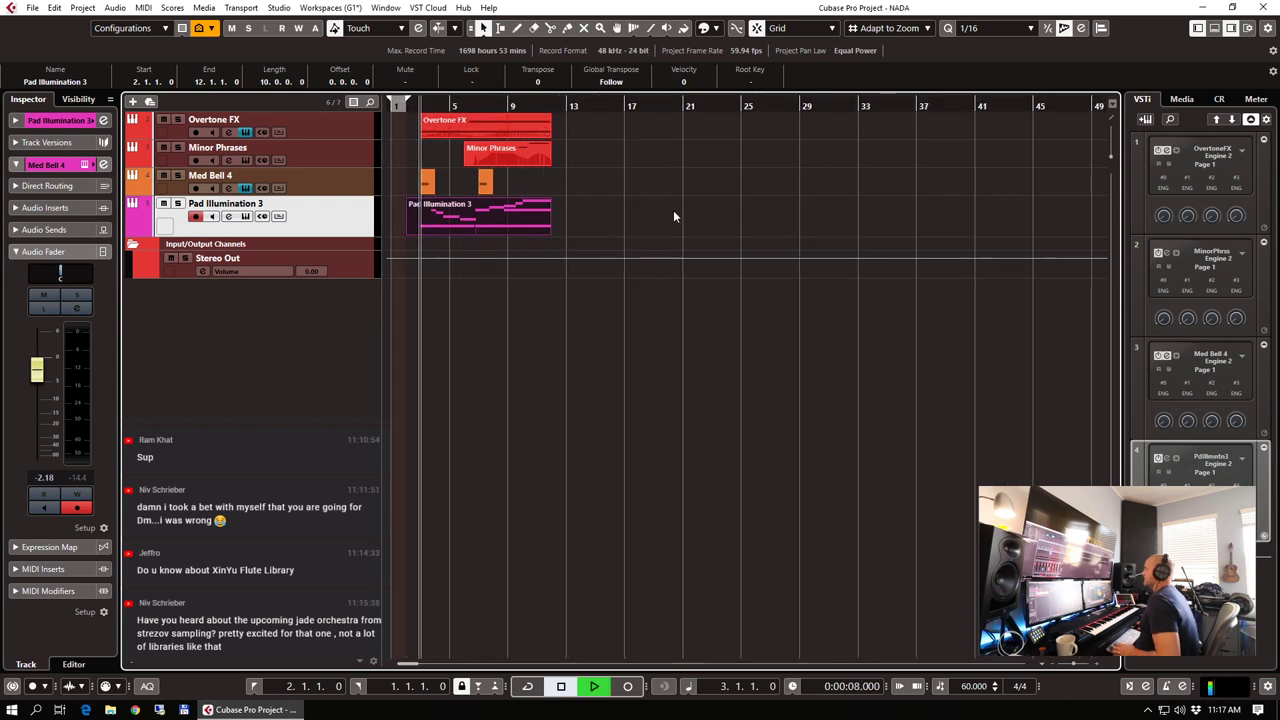
pyautogui.click(326, 178)
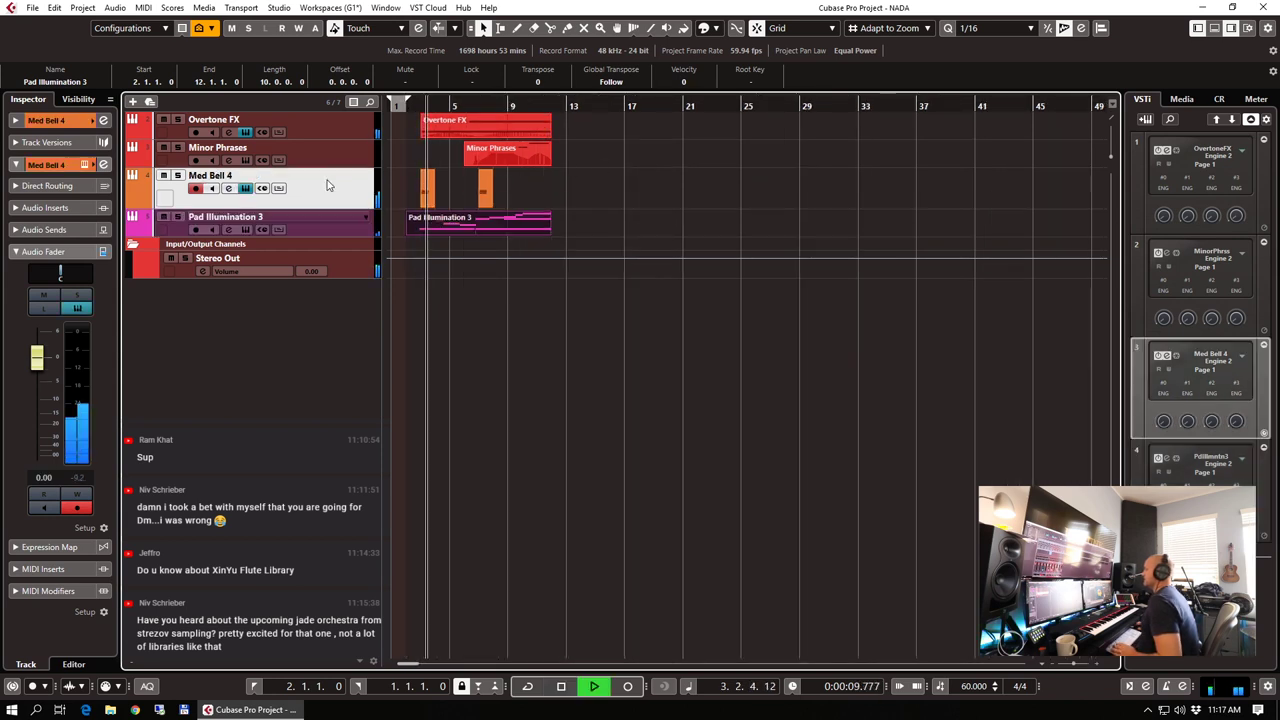
pyautogui.moveTo(38, 358); pyautogui.dragTo(38, 380)
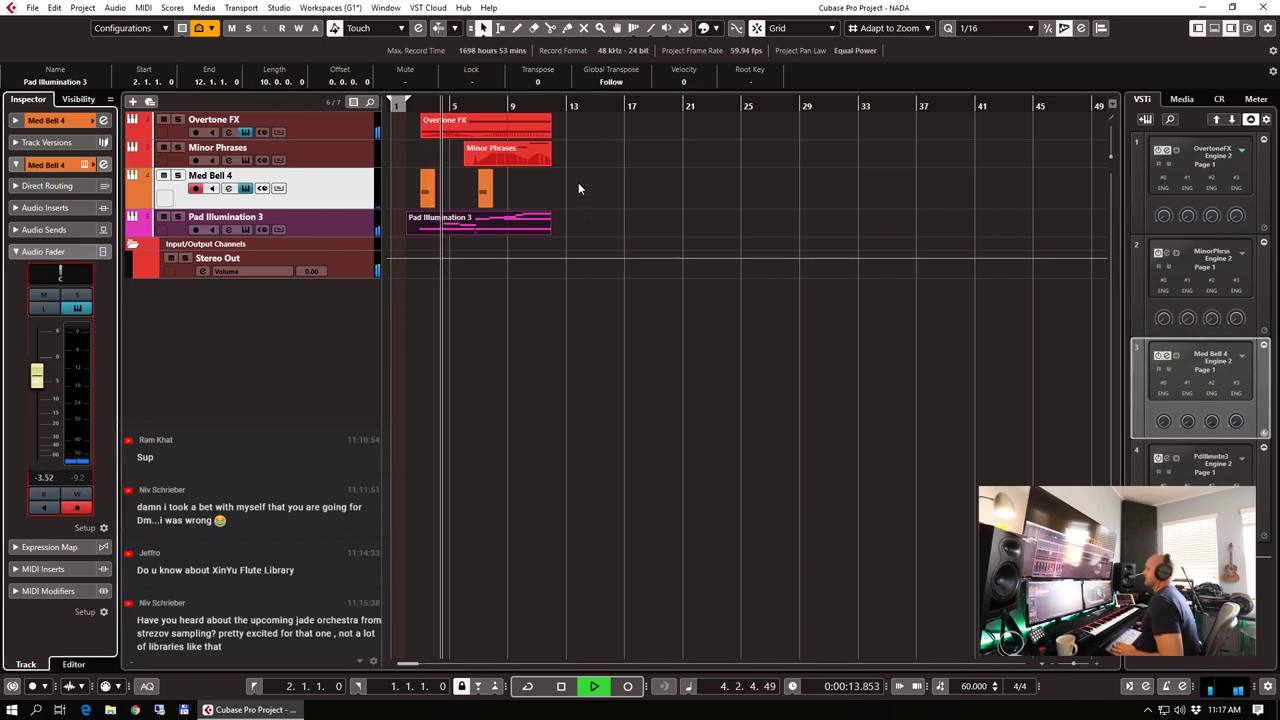
pyautogui.moveTo(427, 188); pyautogui.dragTo(566, 188)
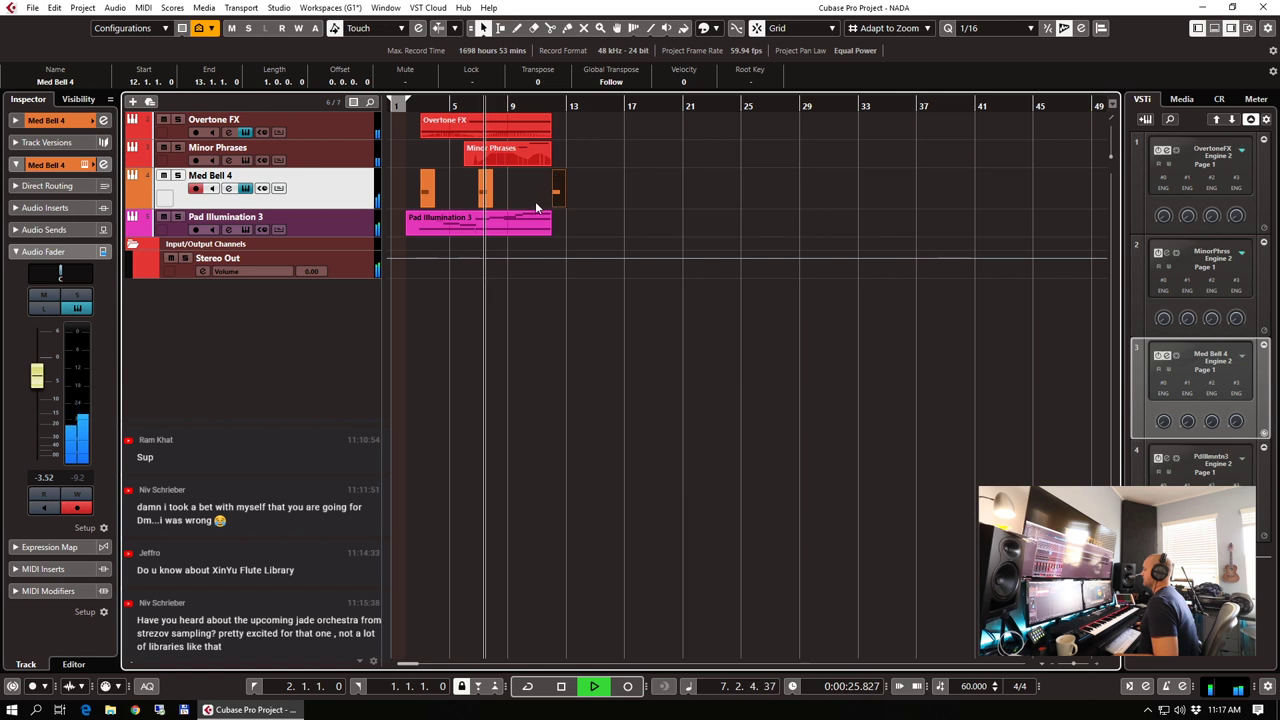
# Set the Minor Phrases track volume to -10.2, then select the Pad Illumination 3 track and stop playback
pyautogui.click(360, 161)
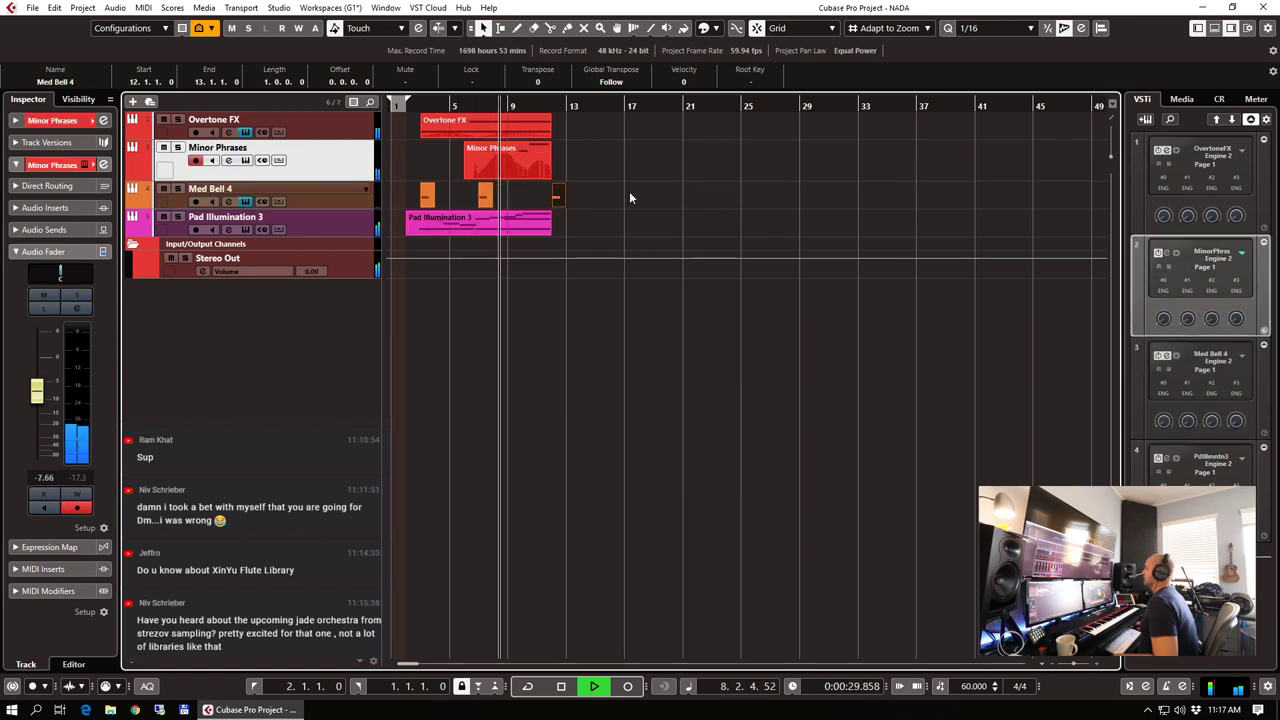
pyautogui.moveTo(40, 399); pyautogui.dragTo(36, 406)
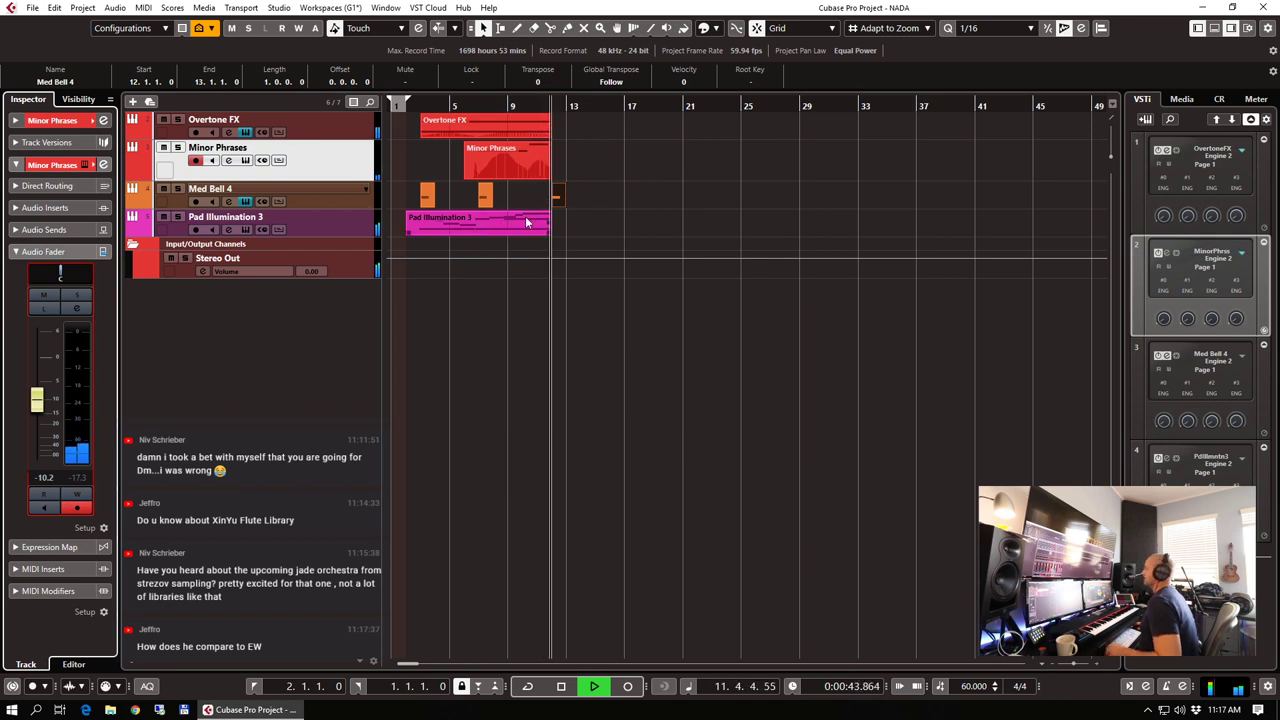
pyautogui.click(325, 229)
pyautogui.press('space')
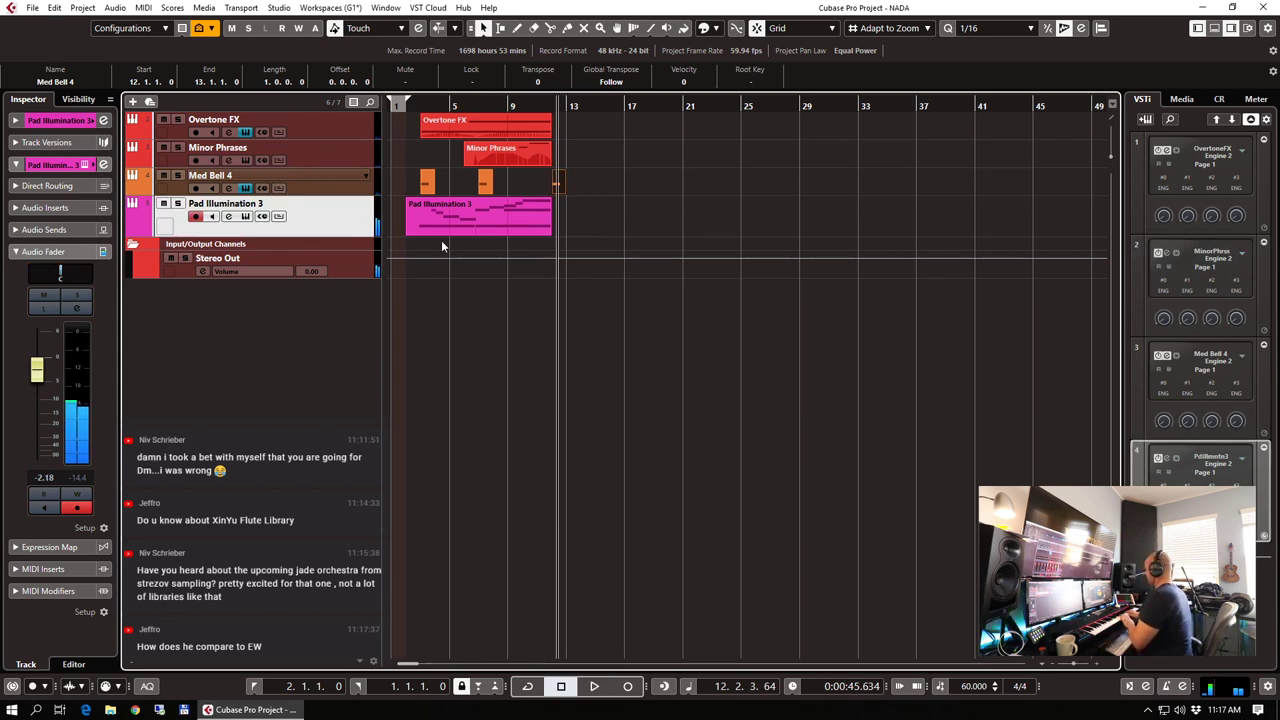
# Place the playback position at bar 11 and check the Engine instrument of the Pad Illumination 3 track while playing notes
pyautogui.click(537, 105)
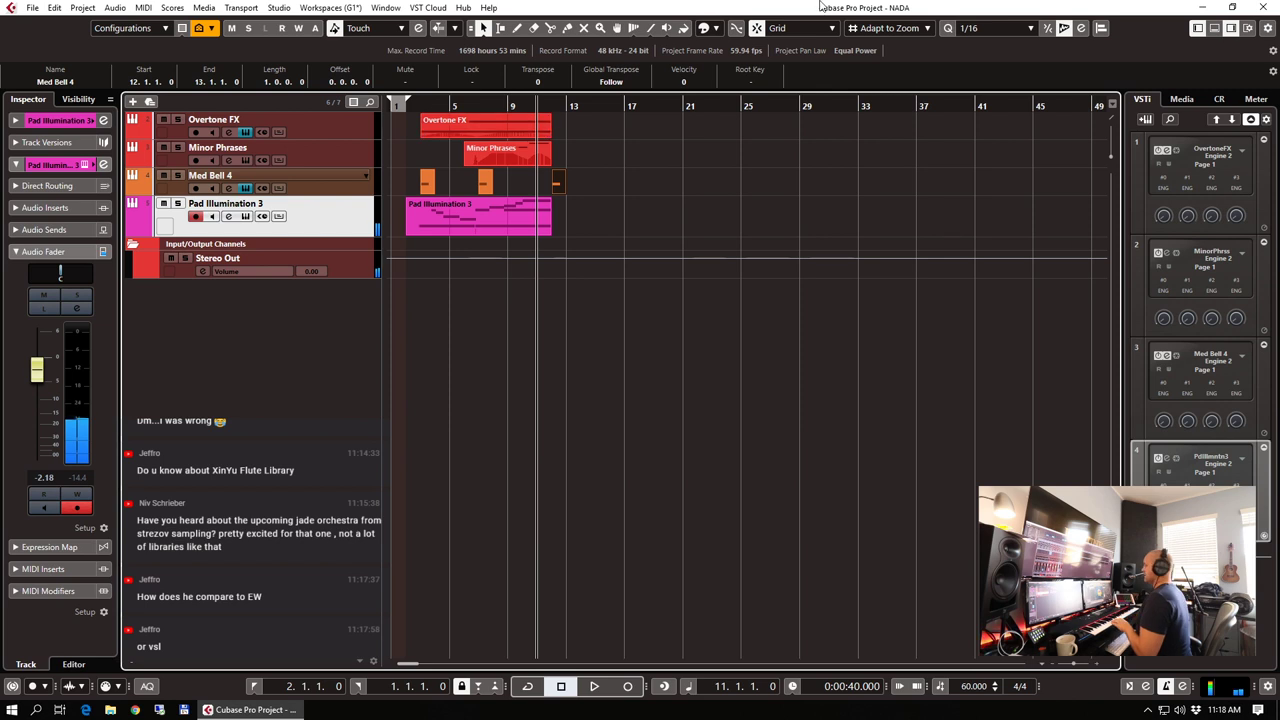
pyautogui.click(85, 166)
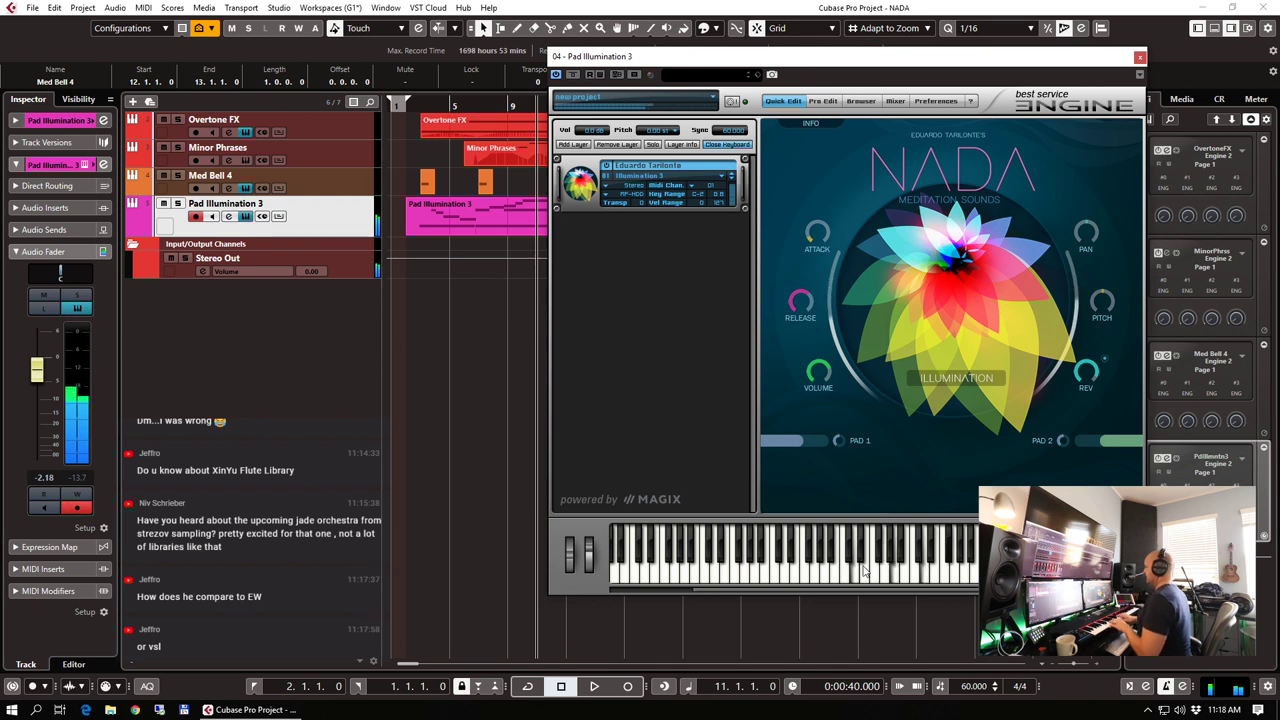
pyautogui.moveTo(961, 62); pyautogui.dragTo(1279, 88)
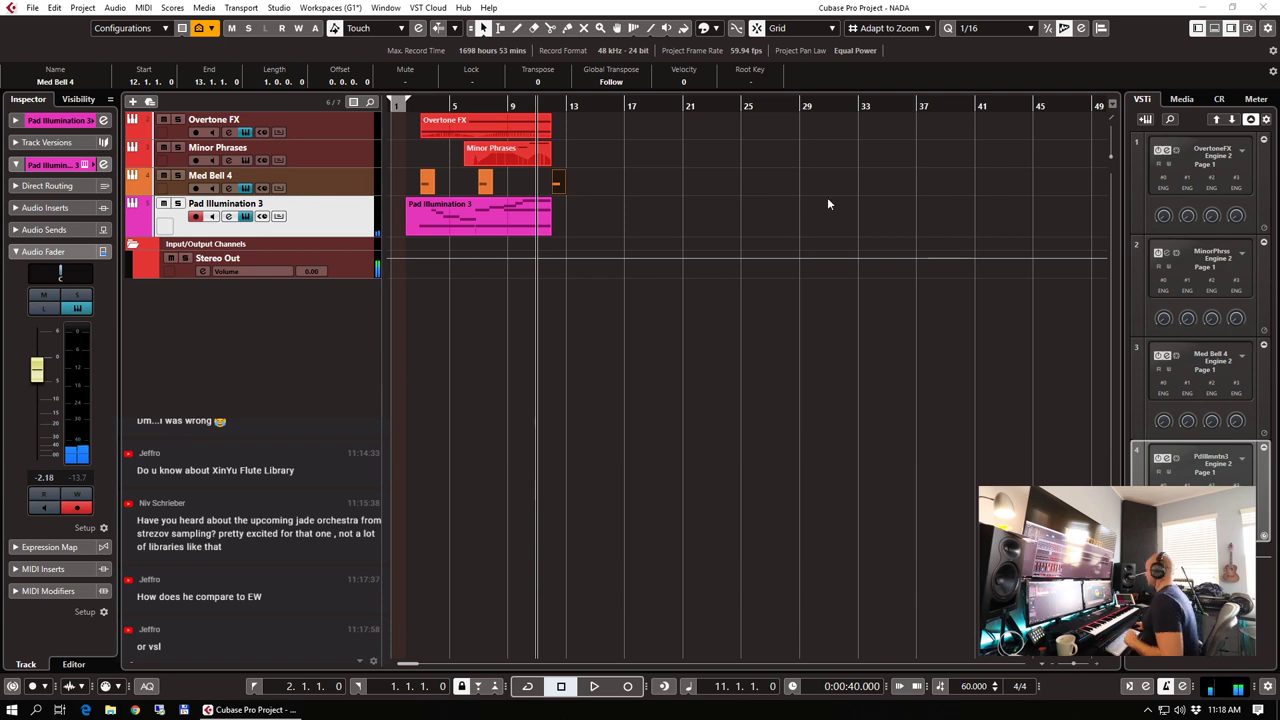
# Try to record a further pad passage on the Pad Illumination 3 track from bar 11
pyautogui.press('h')
pyautogui.press('h')
pyautogui.press('h')
pyautogui.press('h')
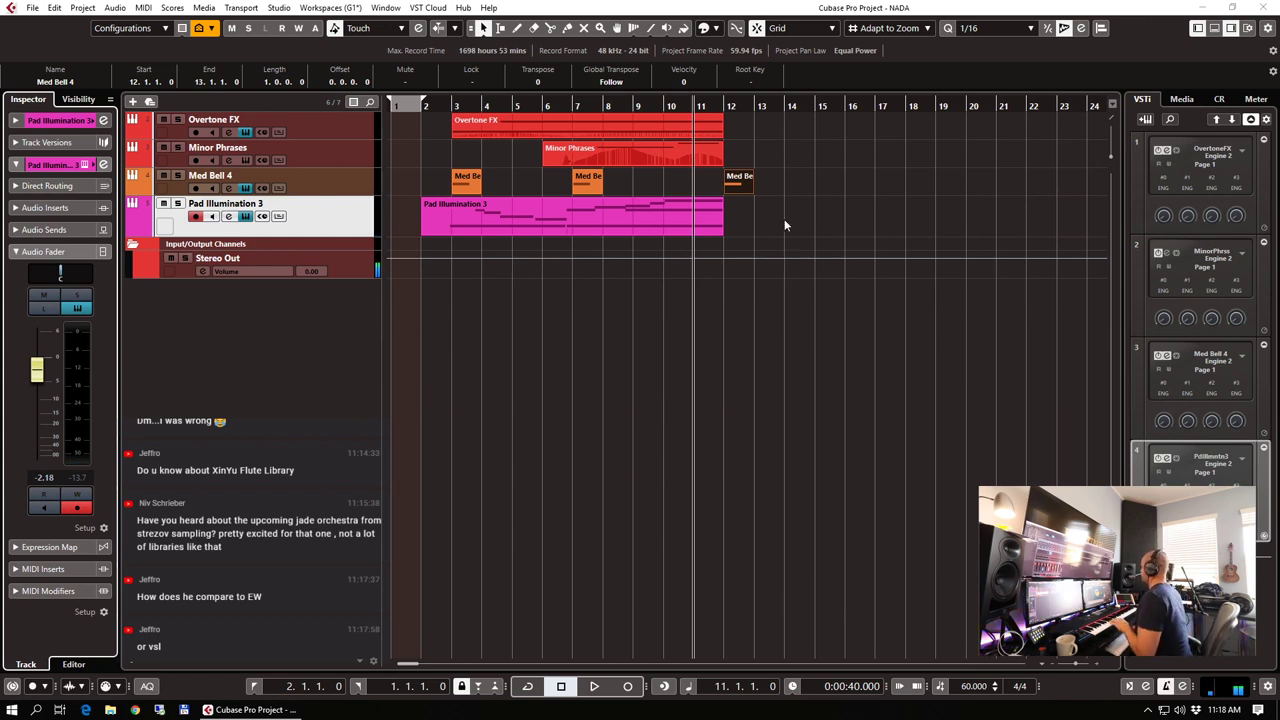
pyautogui.press('KP_Multiply')
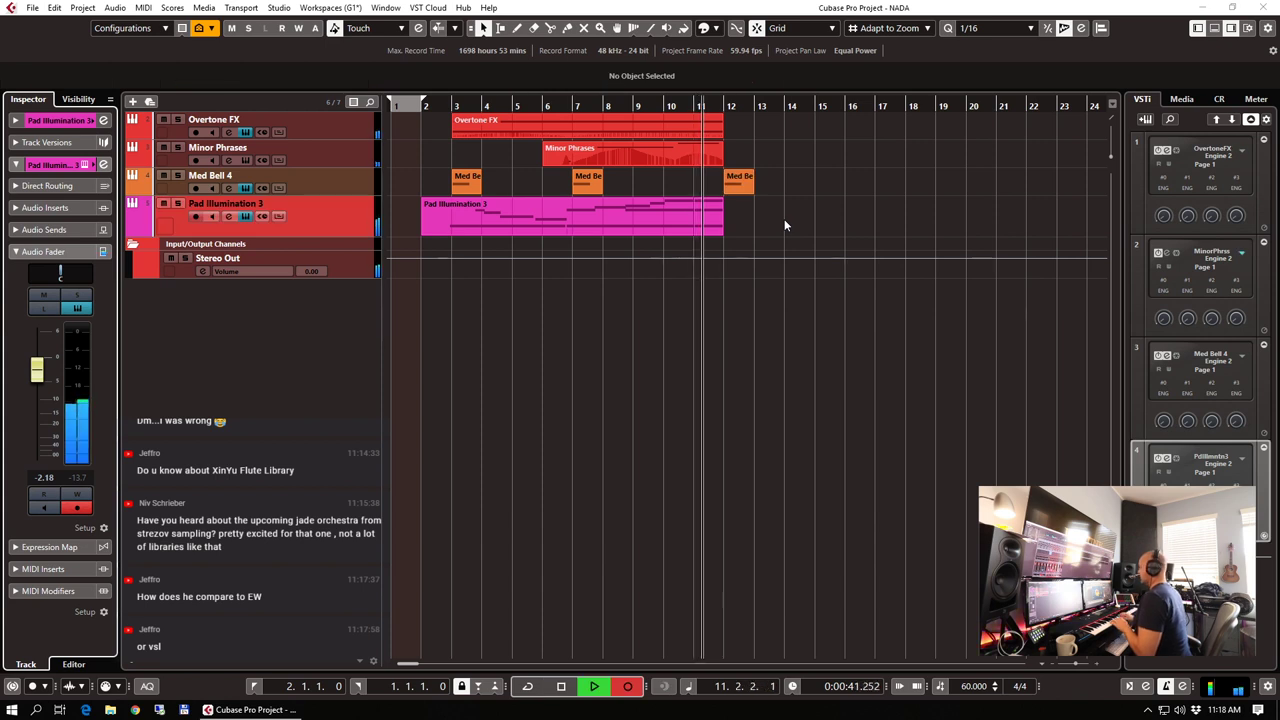
pyautogui.press('space')
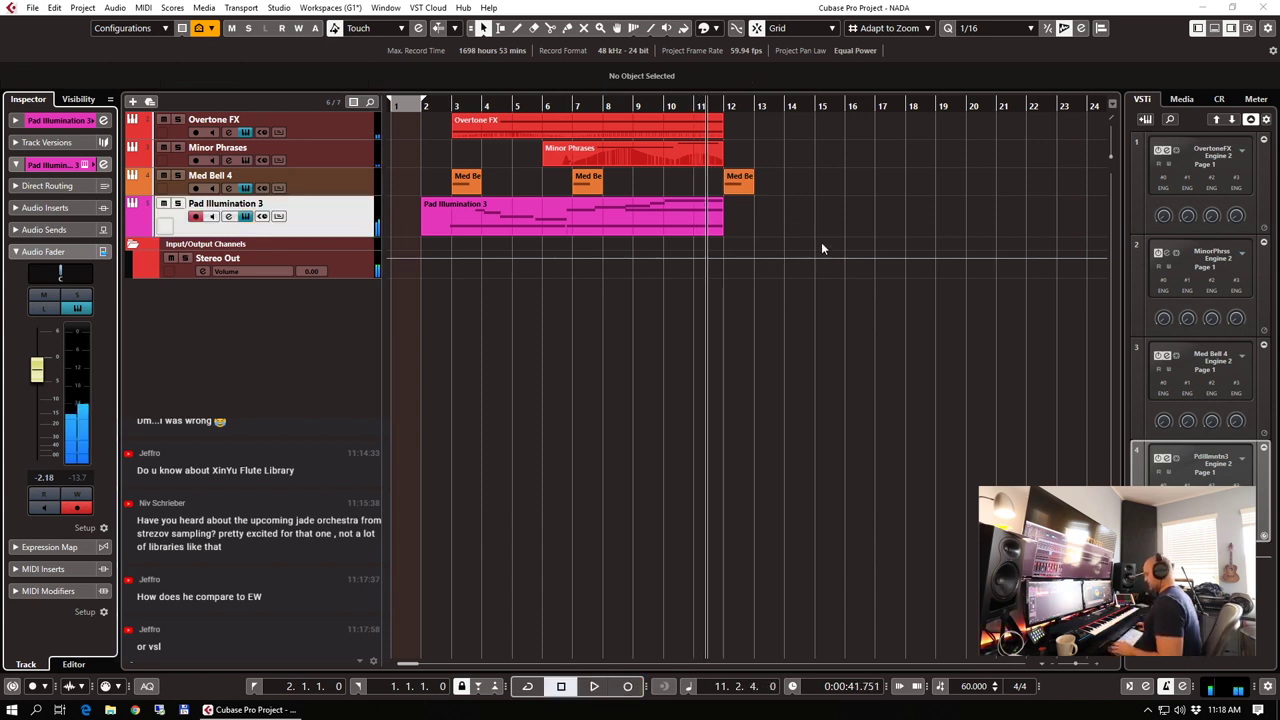
# Set the click pattern of the 4/4 signature at bar 1 to 8 clicks and raise the accent level of the third click
pyautogui.hotkey('ctrl', 't')
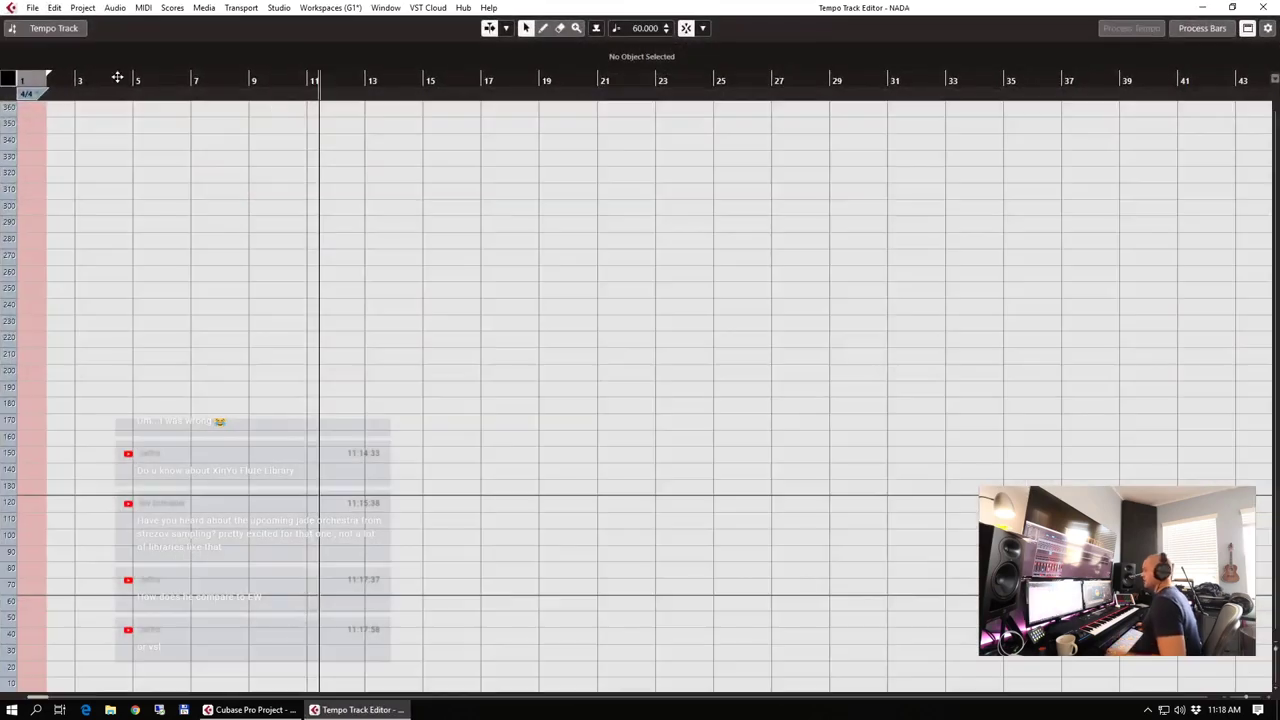
pyautogui.doubleClick(37, 96)
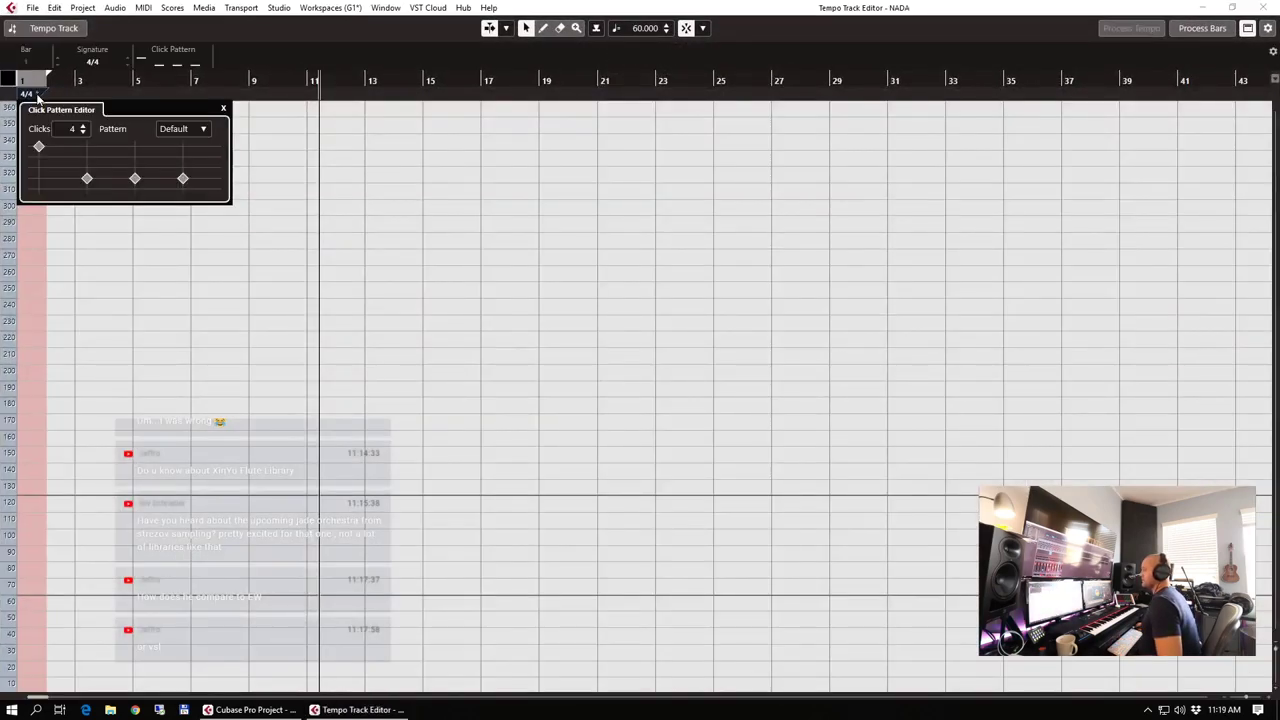
pyautogui.click(84, 127)
pyautogui.click(84, 127)
pyautogui.click(84, 127)
pyautogui.click(84, 127)
pyautogui.click(84, 127)
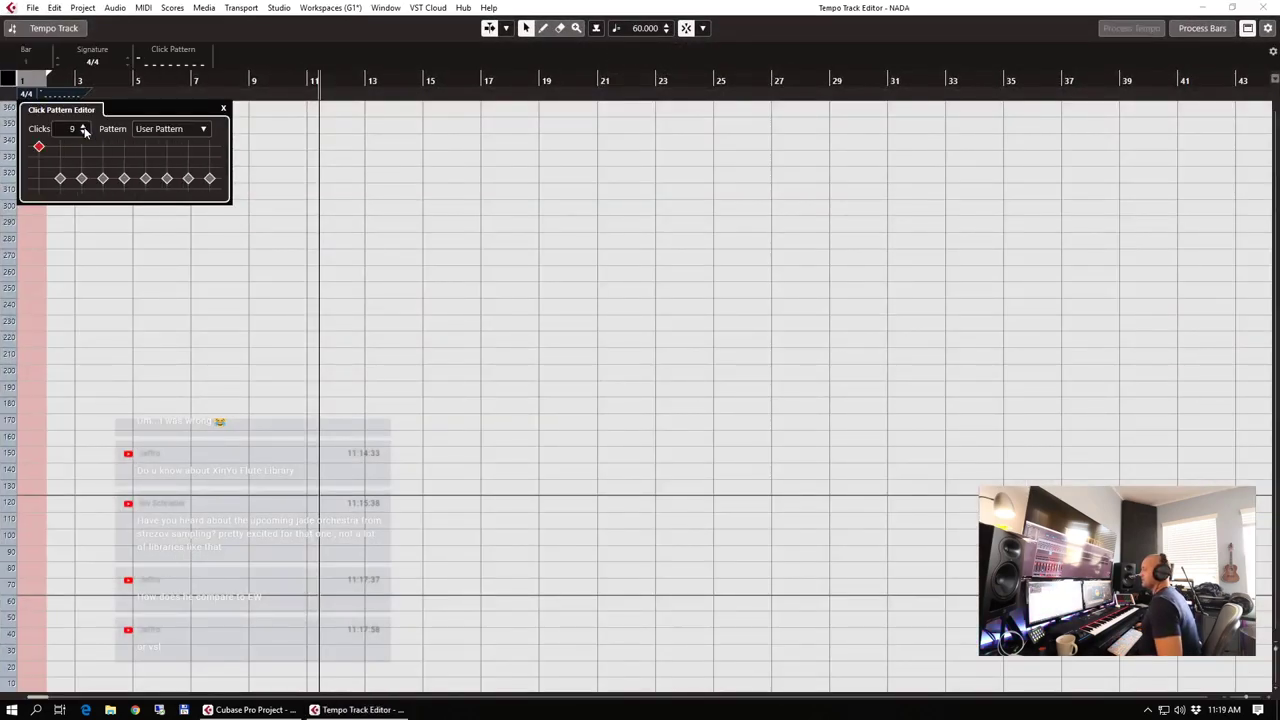
pyautogui.click(84, 132)
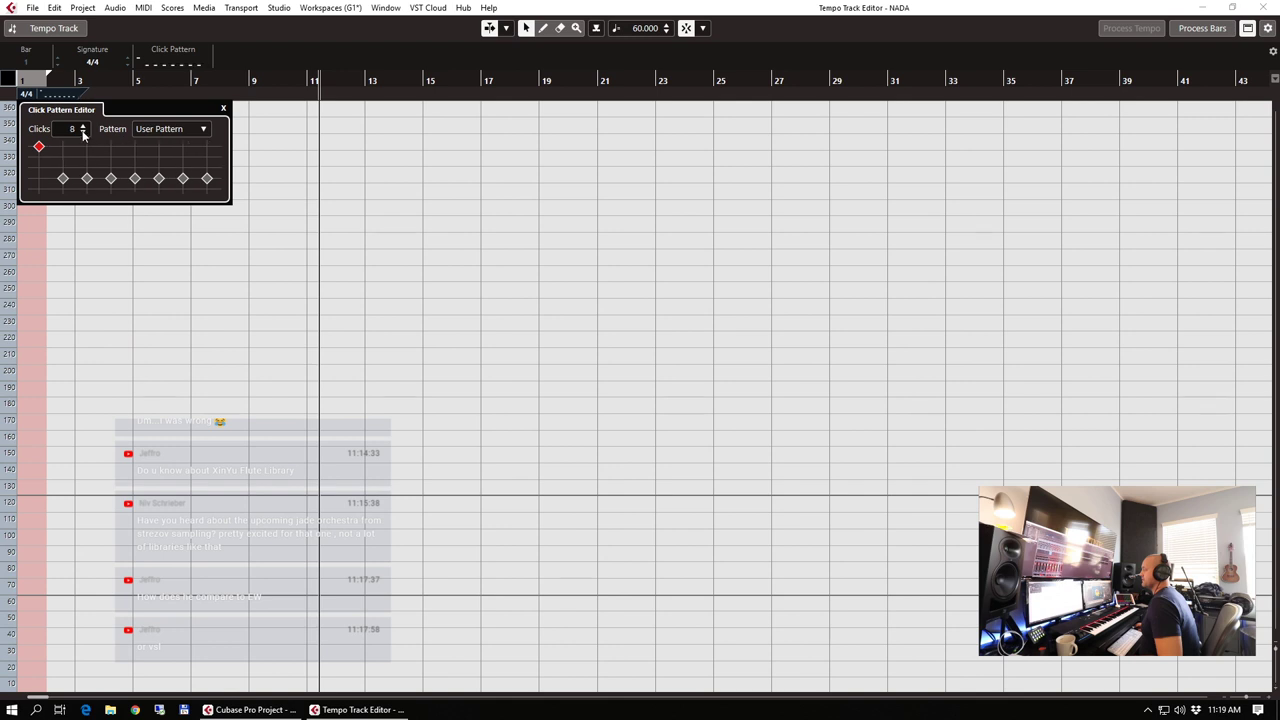
pyautogui.click(63, 184)
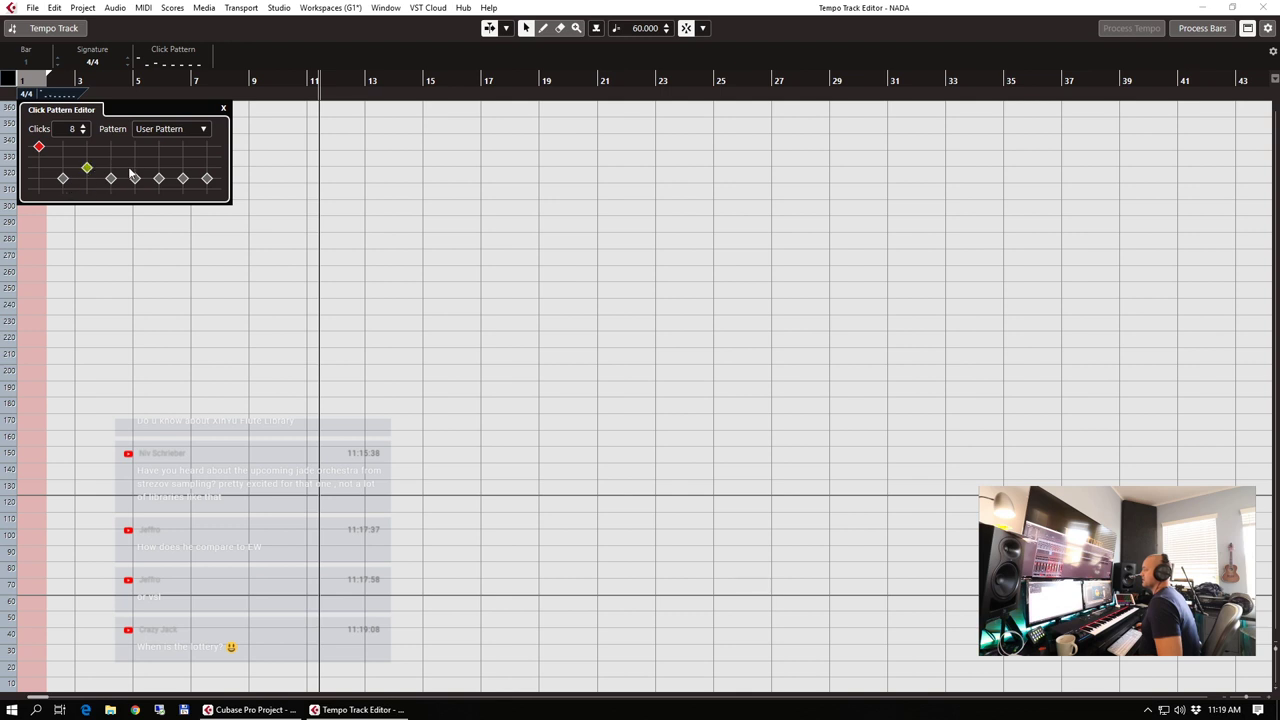
pyautogui.click(314, 192)
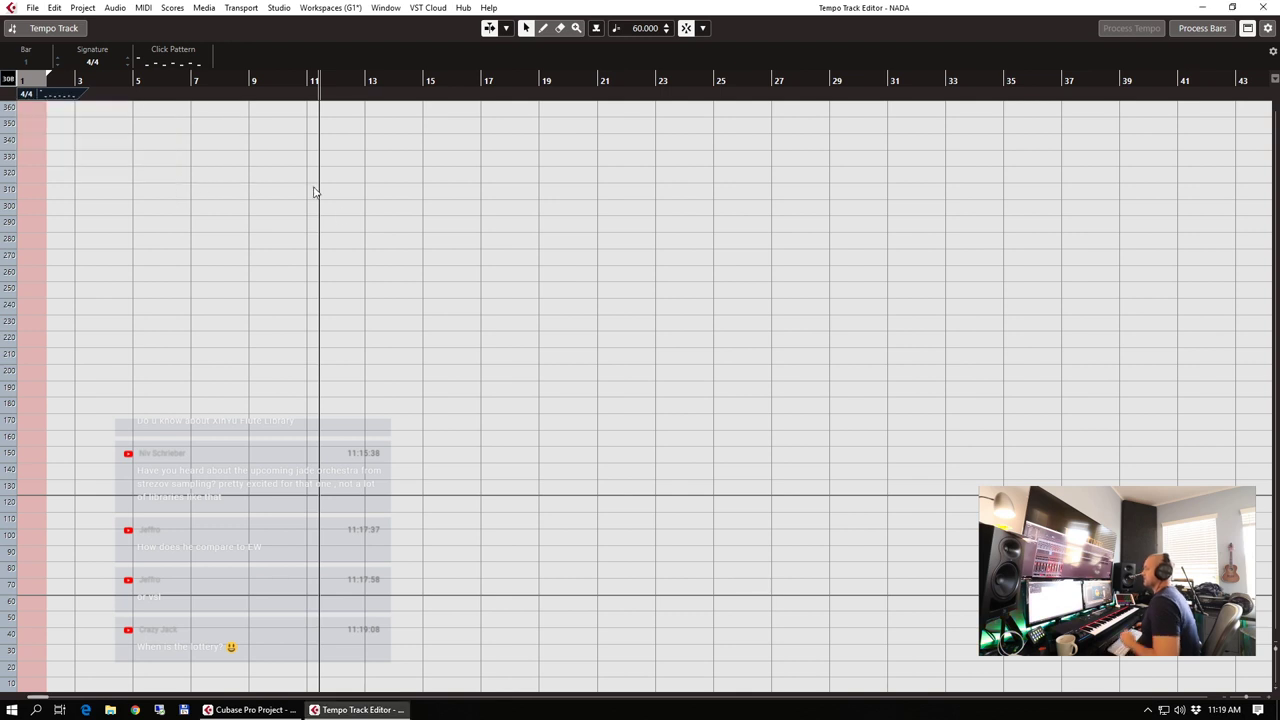
pyautogui.press('Escape')
# Record a further pad passage on the Pad Illumination 3 track from bar 11 through bar 19
pyautogui.press('space')
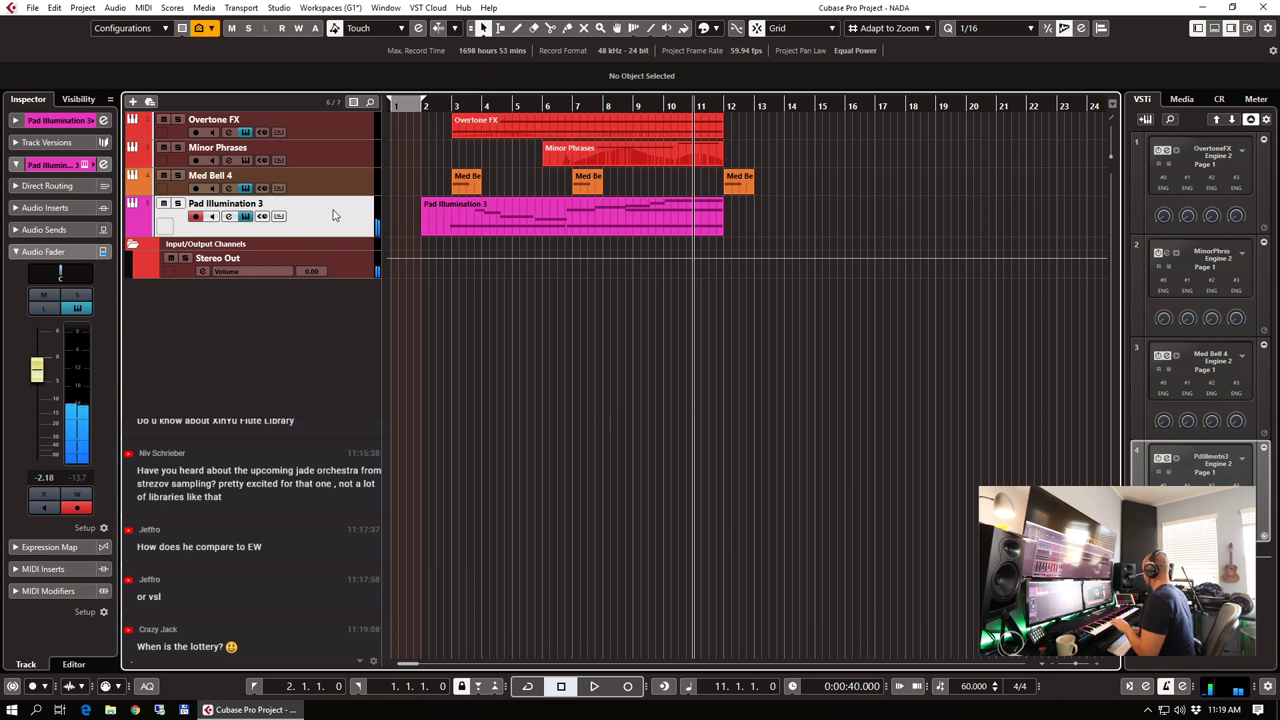
pyautogui.press('KP_Multiply')
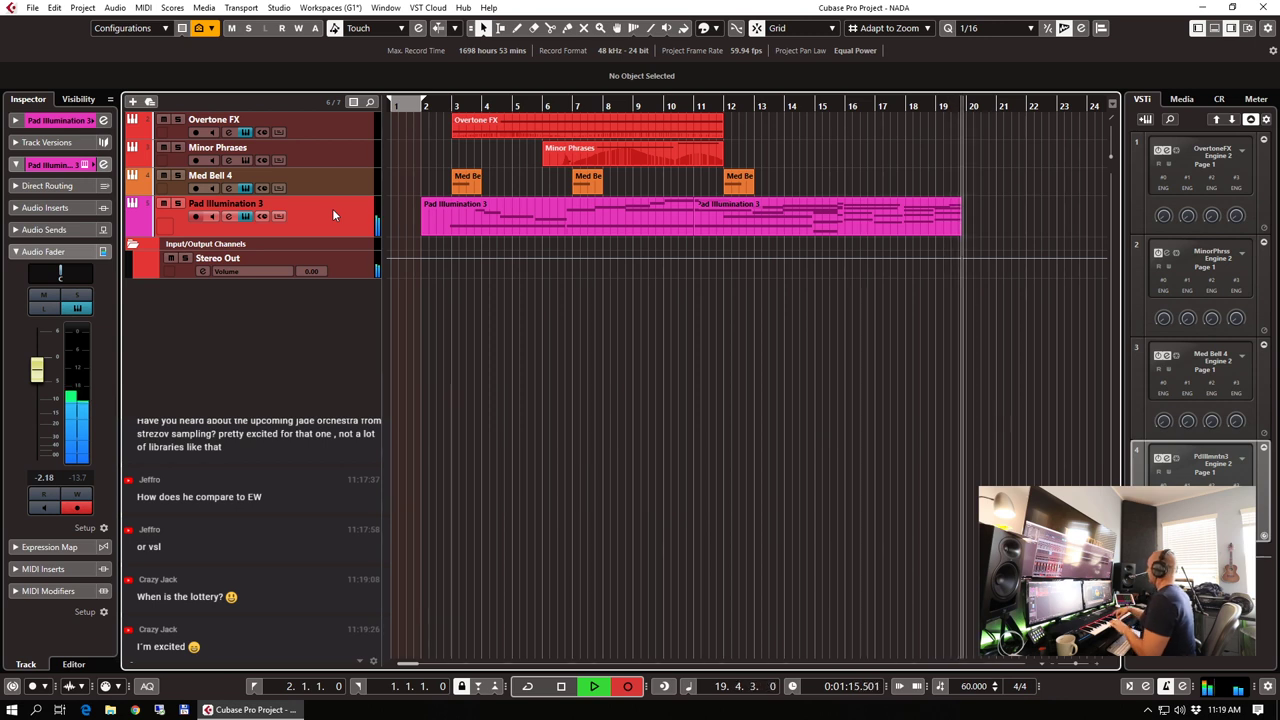
pyautogui.press('space')
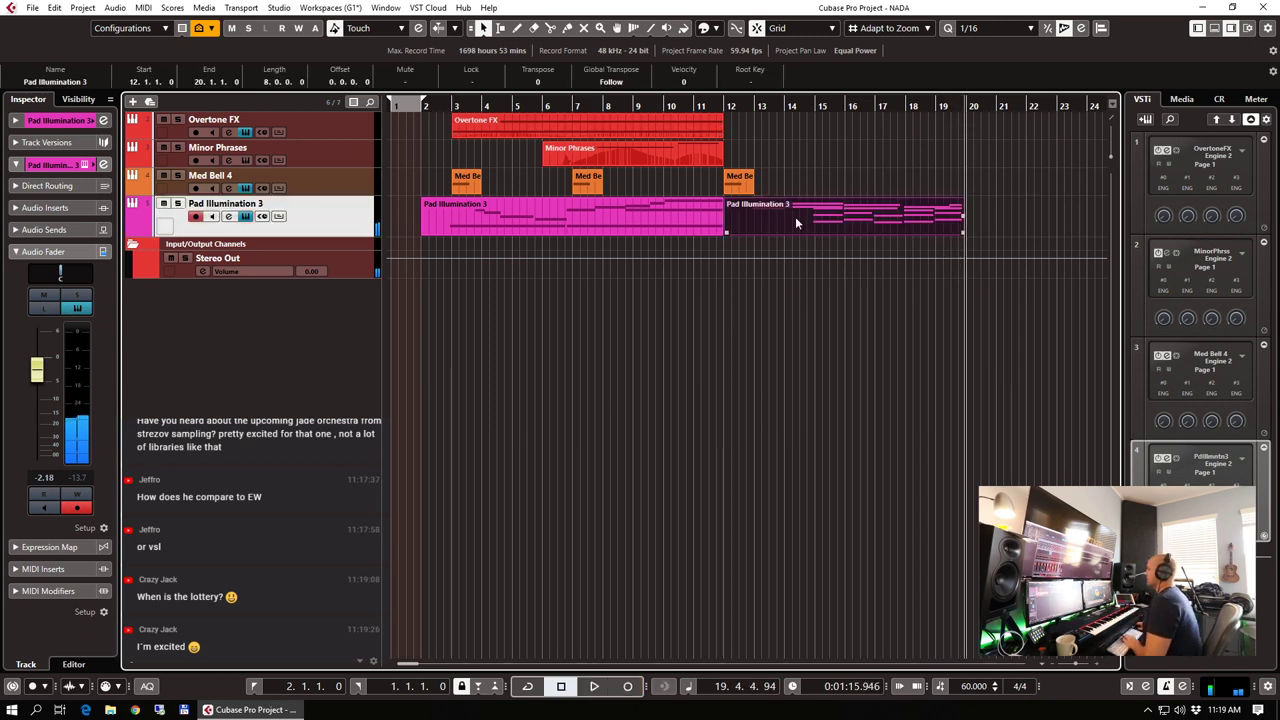
# Quantize the notes of the newly recorded Pad Illumination 3 part to 1/4
pyautogui.doubleClick(803, 211)
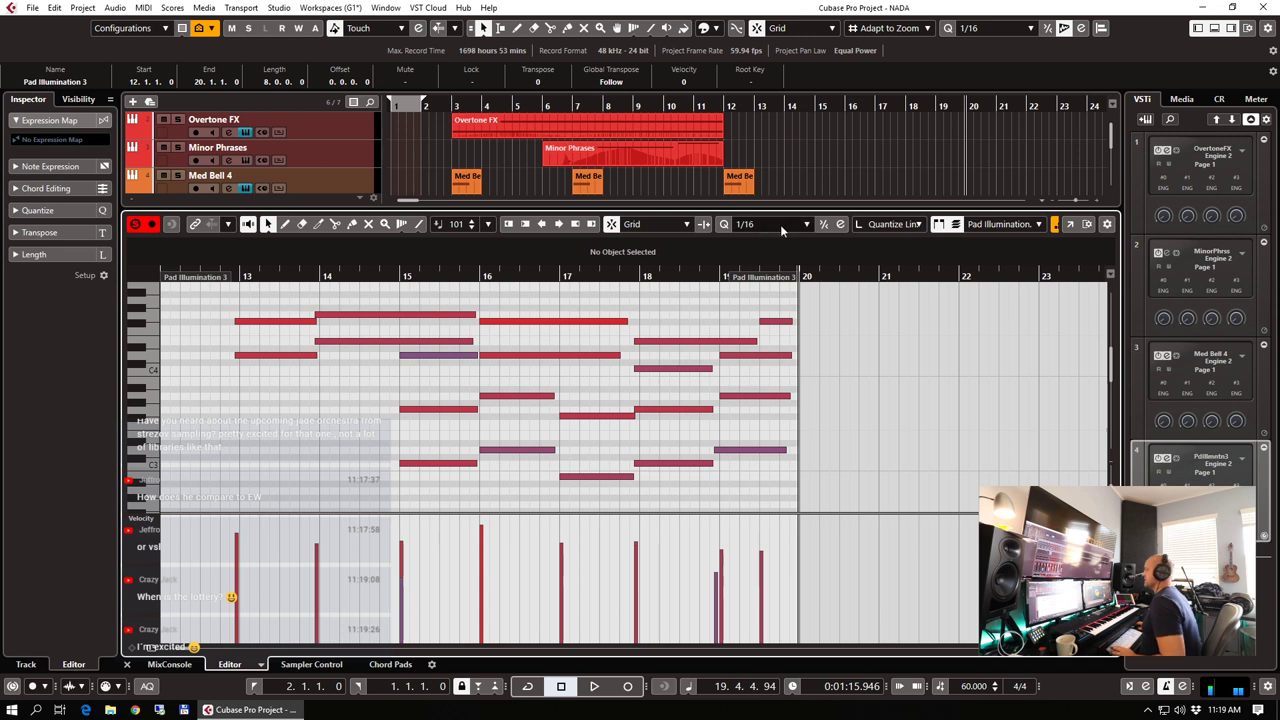
pyautogui.click(780, 224)
pyautogui.click(785, 273)
pyautogui.press('q')
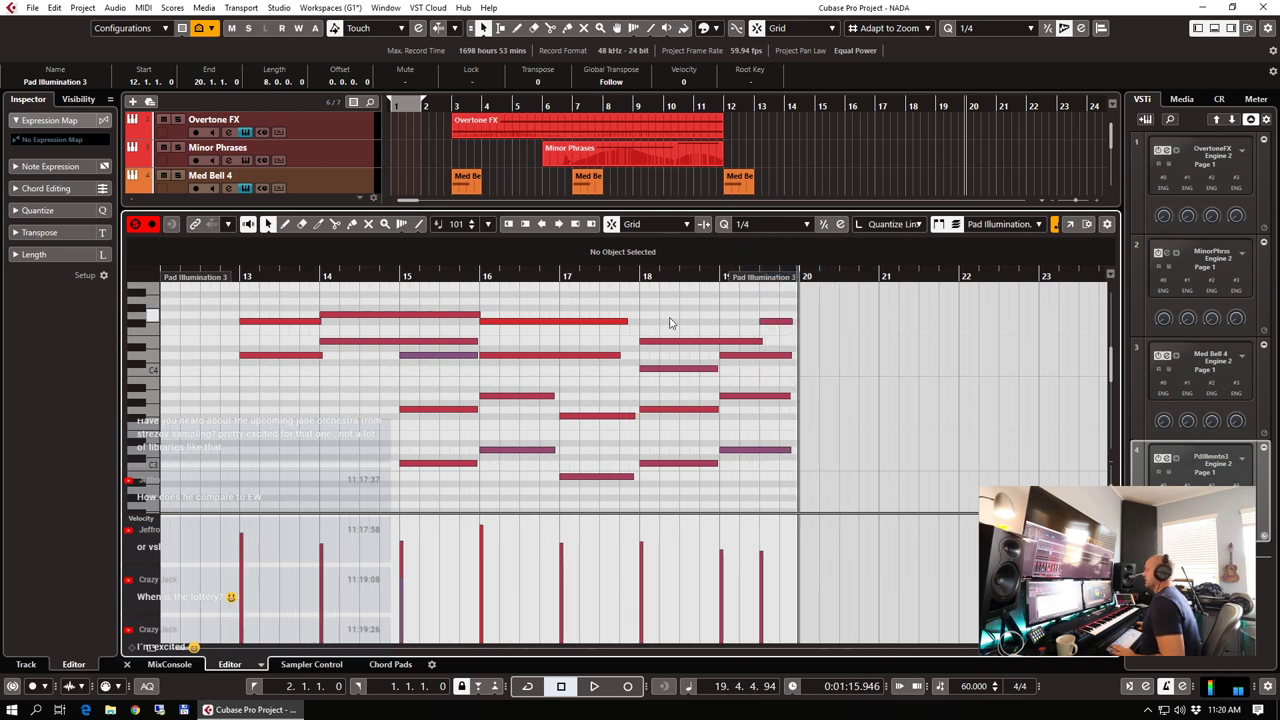
pyautogui.press('Return')
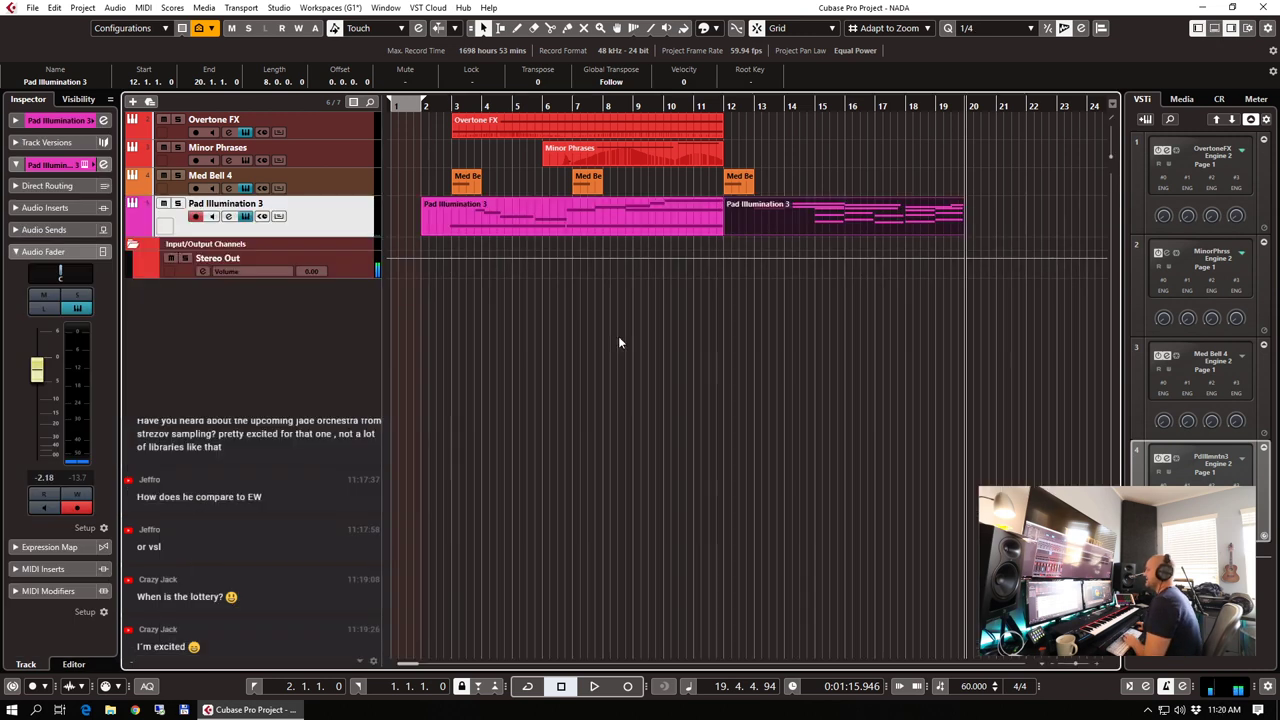
# In the first Pad Illumination 3 part, snap the G4 note to the start of bar 12 without enlarging the part
pyautogui.click(698, 219)
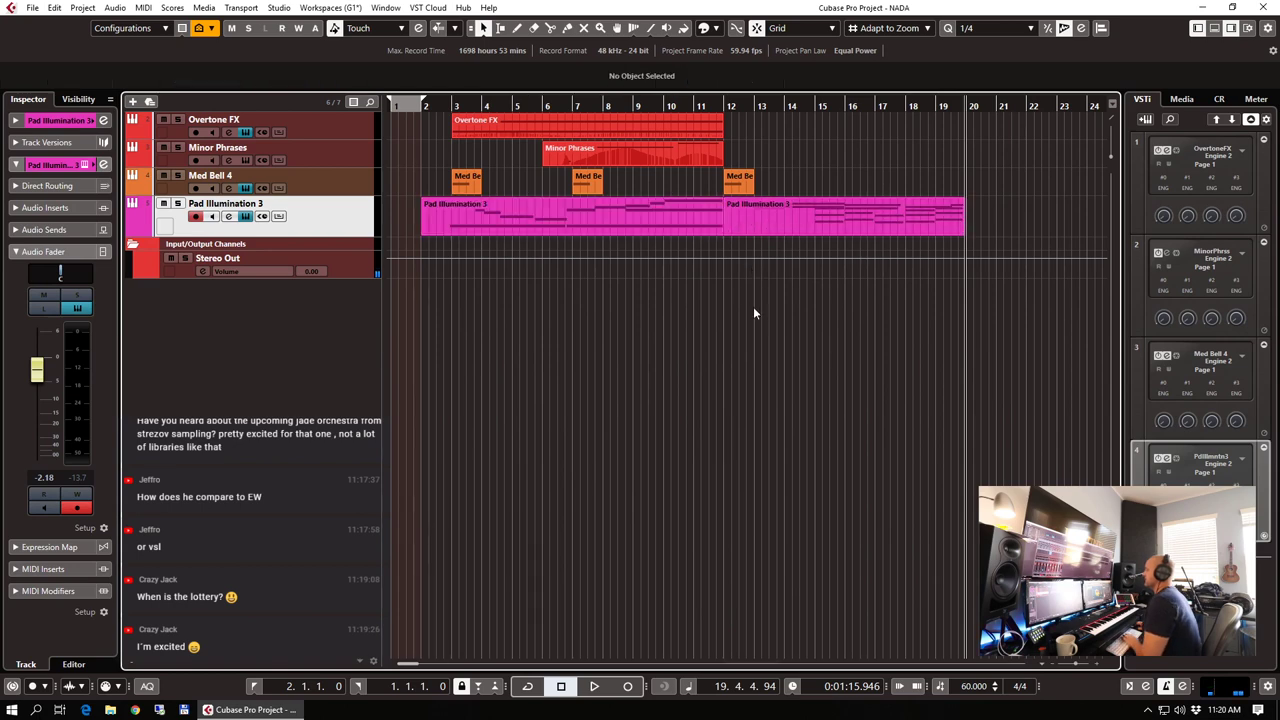
pyautogui.doubleClick(689, 218)
pyautogui.hscroll(5, 940, 405)
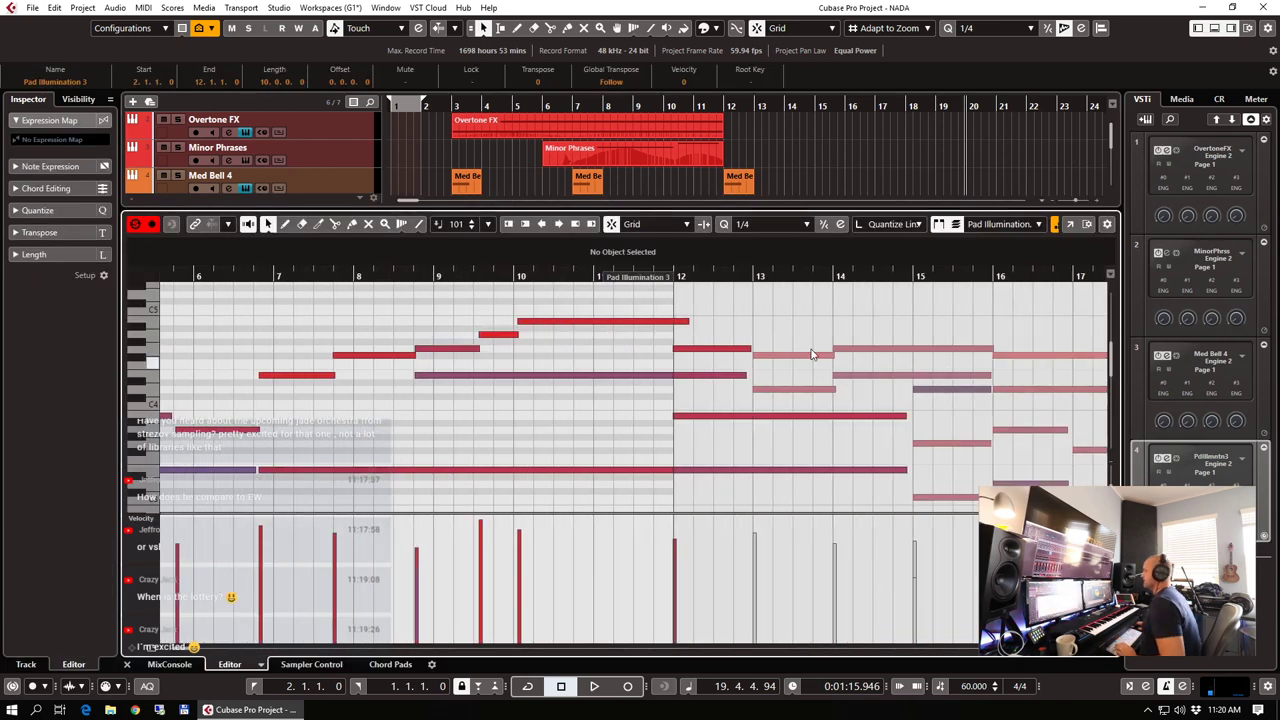
pyautogui.moveTo(708, 354); pyautogui.dragTo(708, 377)
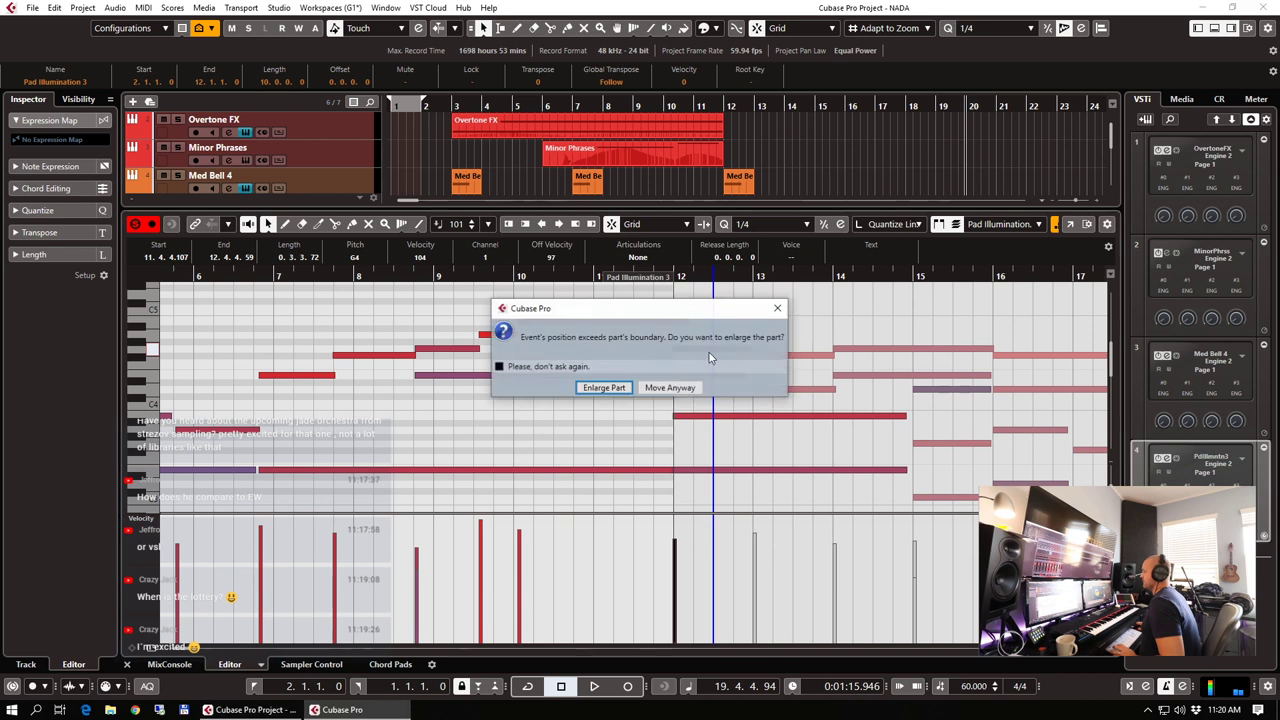
pyautogui.click(671, 388)
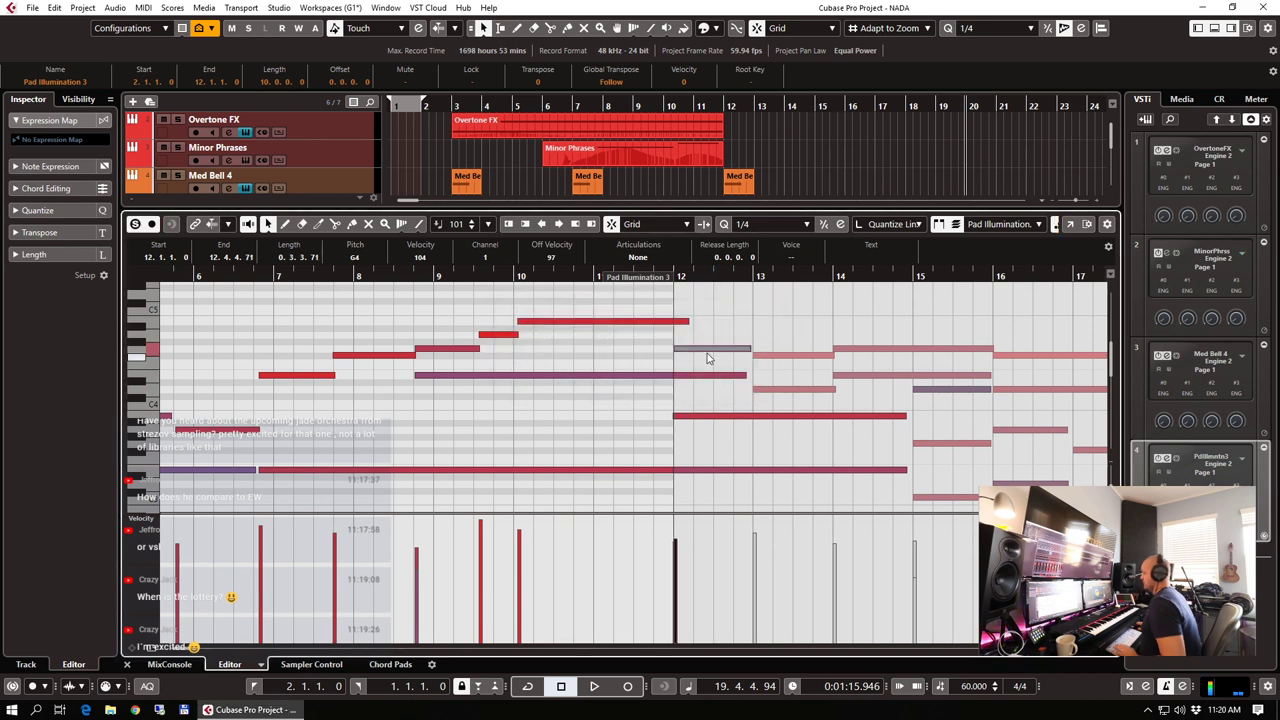
# Glue the two Pad Illumination 3 parts together into one
pyautogui.press('Return')
pyautogui.press('4')
pyautogui.click(706, 210)
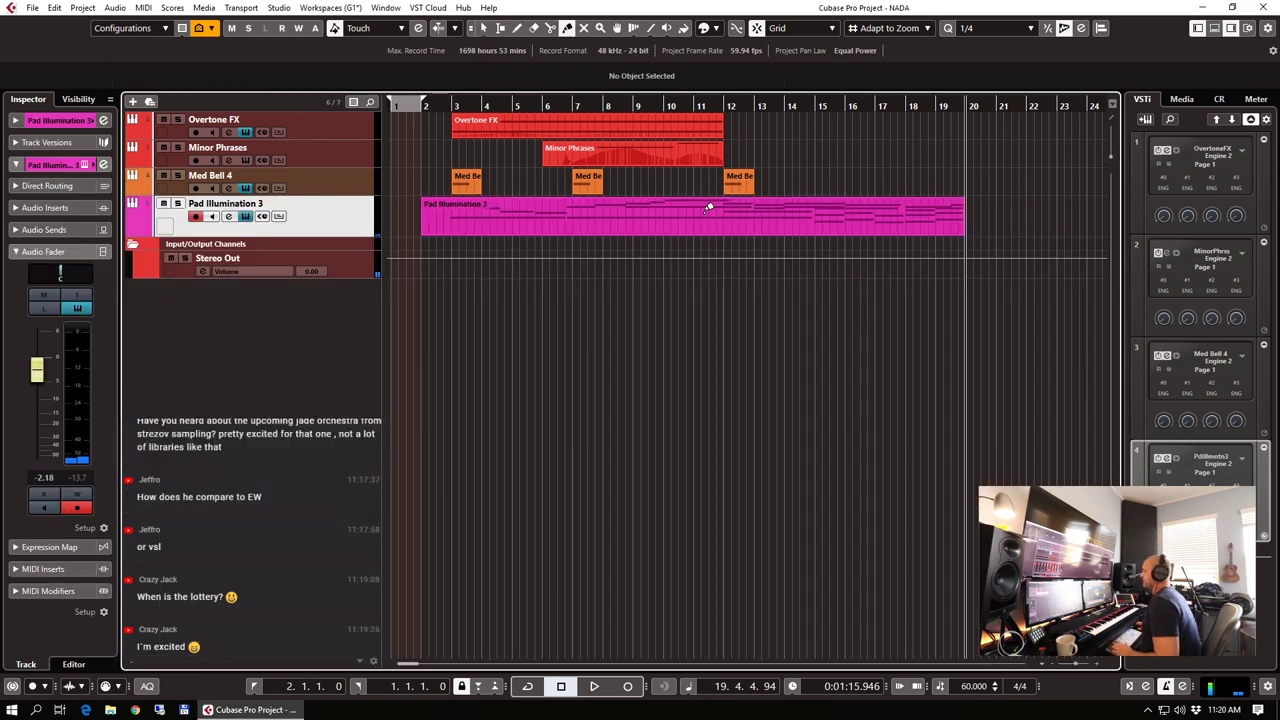
# Shorten the held notes of the Pad Illumination 3 part so they end just before bar 12
pyautogui.doubleClick(734, 216)
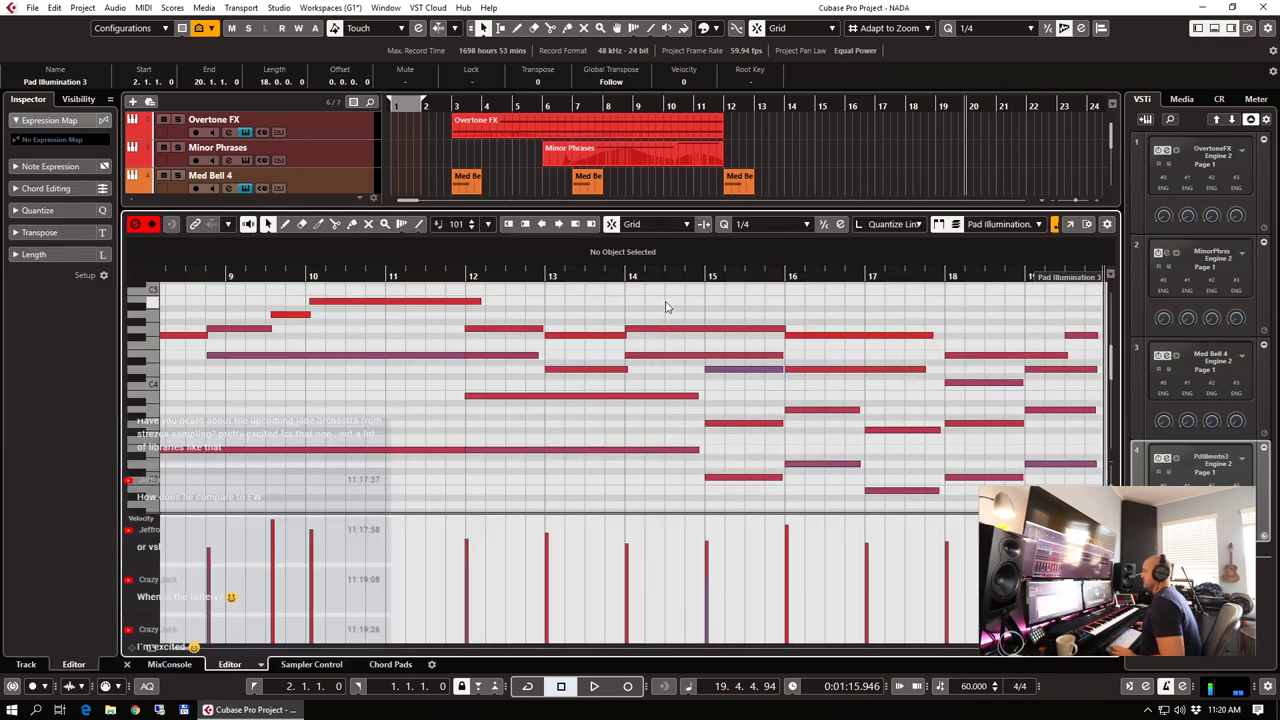
pyautogui.scroll(-3, 667, 307)
pyautogui.moveTo(563, 305); pyautogui.dragTo(551, 469)
pyautogui.click(530, 449)
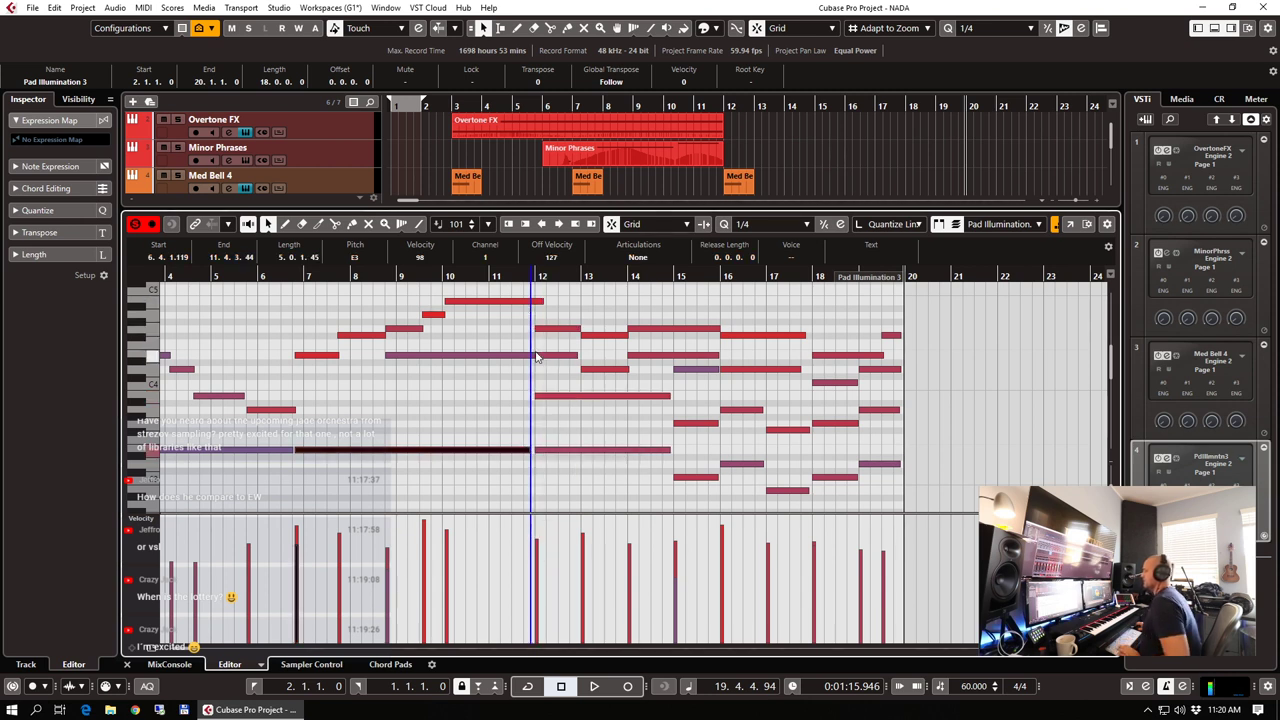
pyautogui.moveTo(530, 354); pyautogui.dragTo(528, 355)
pyautogui.press('Return')
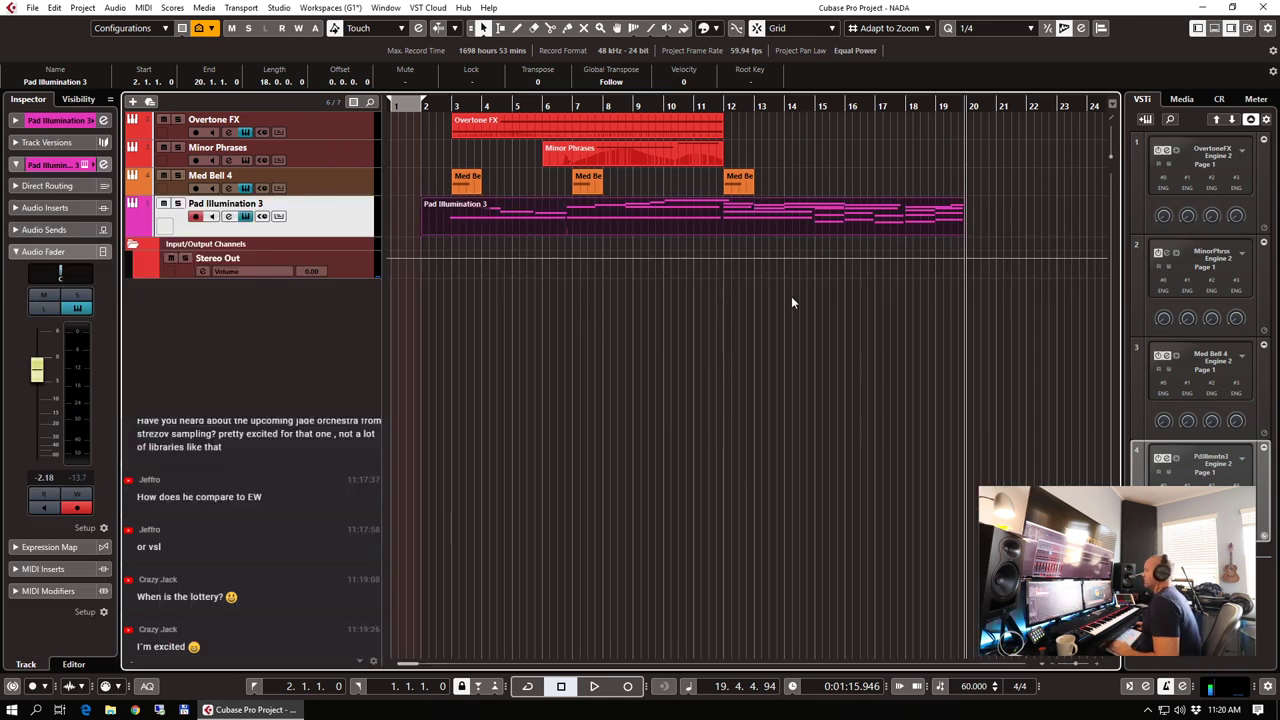
# Split the Pad Illumination 3 part at bar 12 and play back the transition from about bar 11
pyautogui.press('3')
pyautogui.click(722, 222)
pyautogui.press('1')
pyautogui.click(699, 104)
pyautogui.press('space')
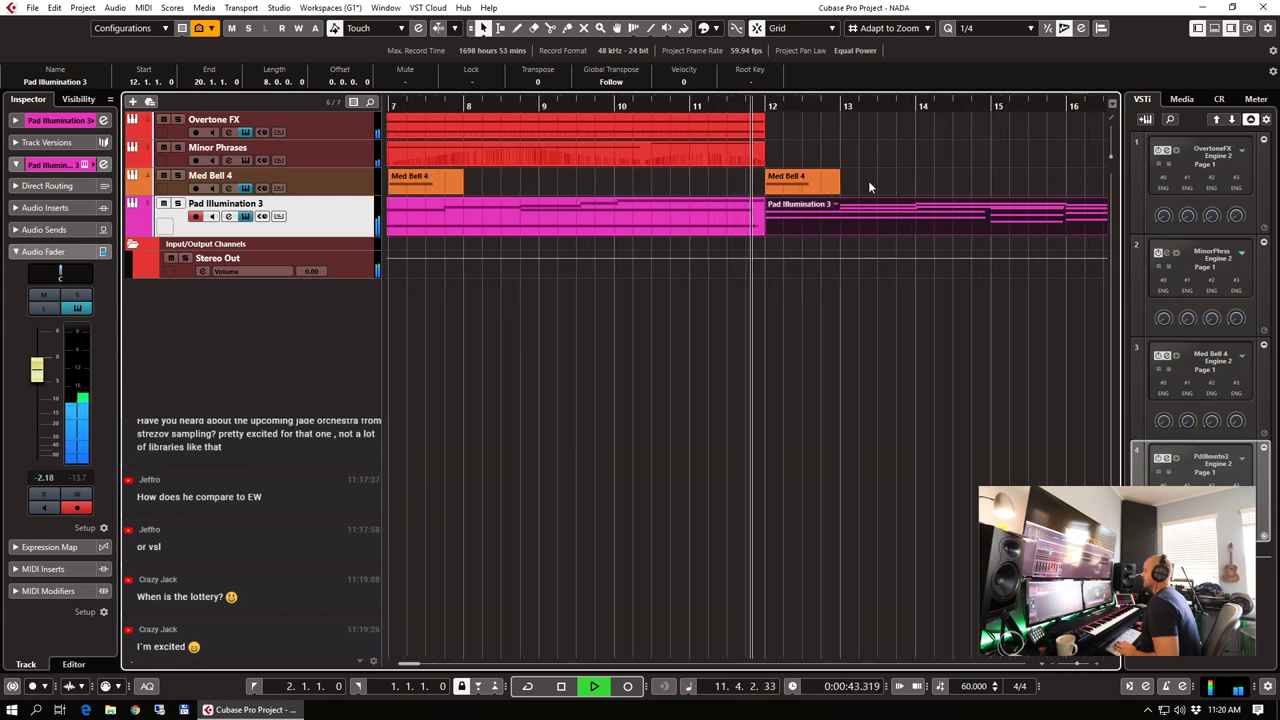
pyautogui.press('g')
pyautogui.press('g')
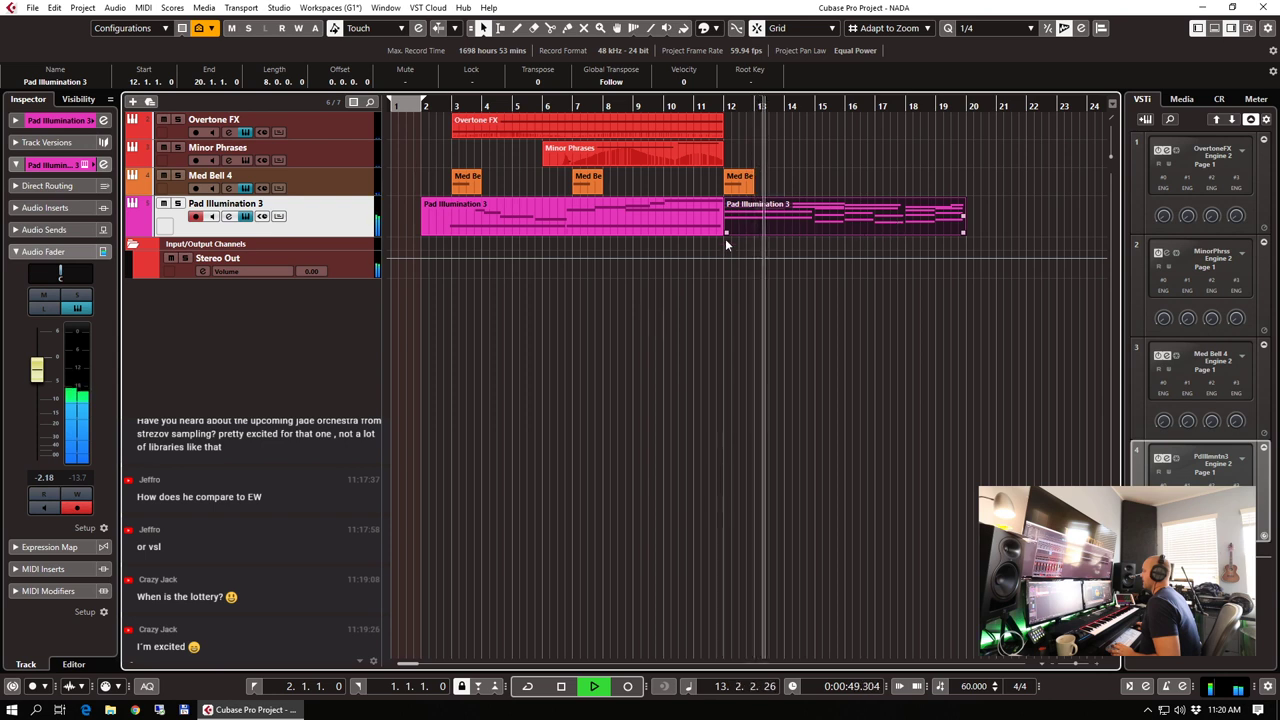
# Duplicate the Pad Illumination 3 track and delete all parts on the duplicate
pyautogui.rightClick(336, 222)
pyautogui.click(392, 265)
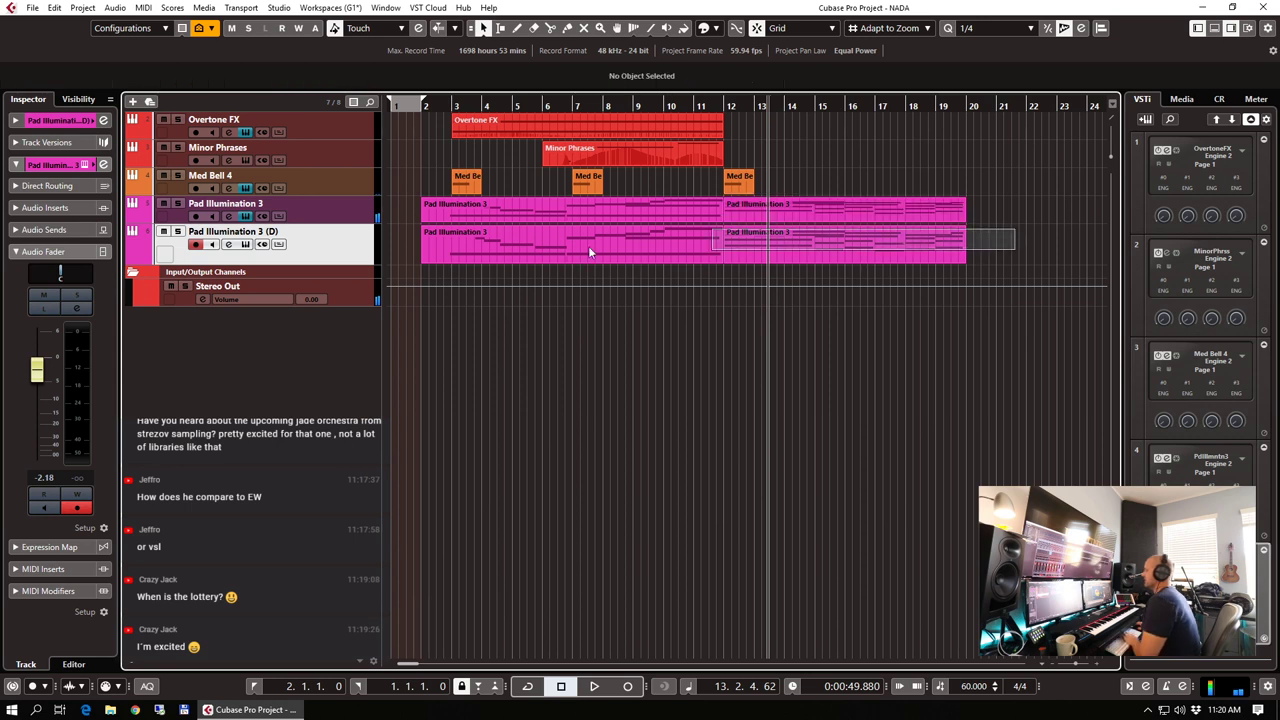
pyautogui.press('Delete')
# Open the Engine instrument of the duplicated pad track and move its window fully into view
pyautogui.click(85, 164)
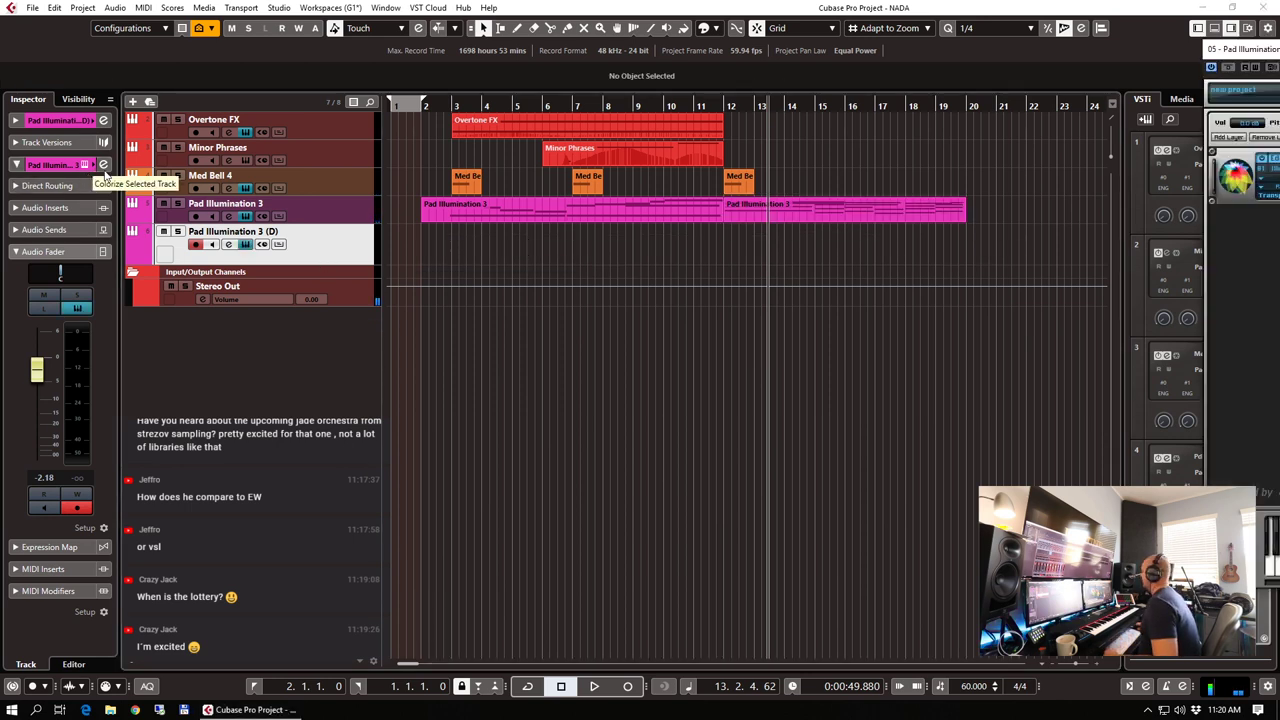
pyautogui.click(85, 166)
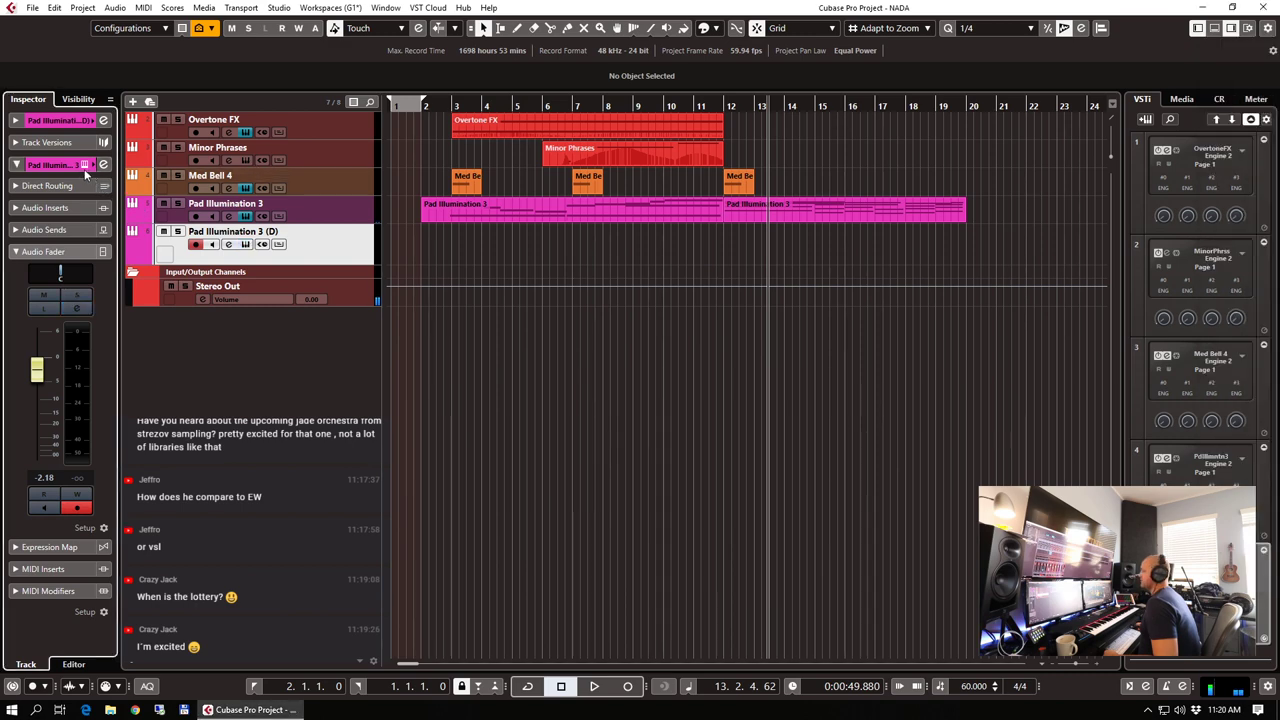
pyautogui.click(85, 167)
pyautogui.click(85, 167)
pyautogui.click(85, 167)
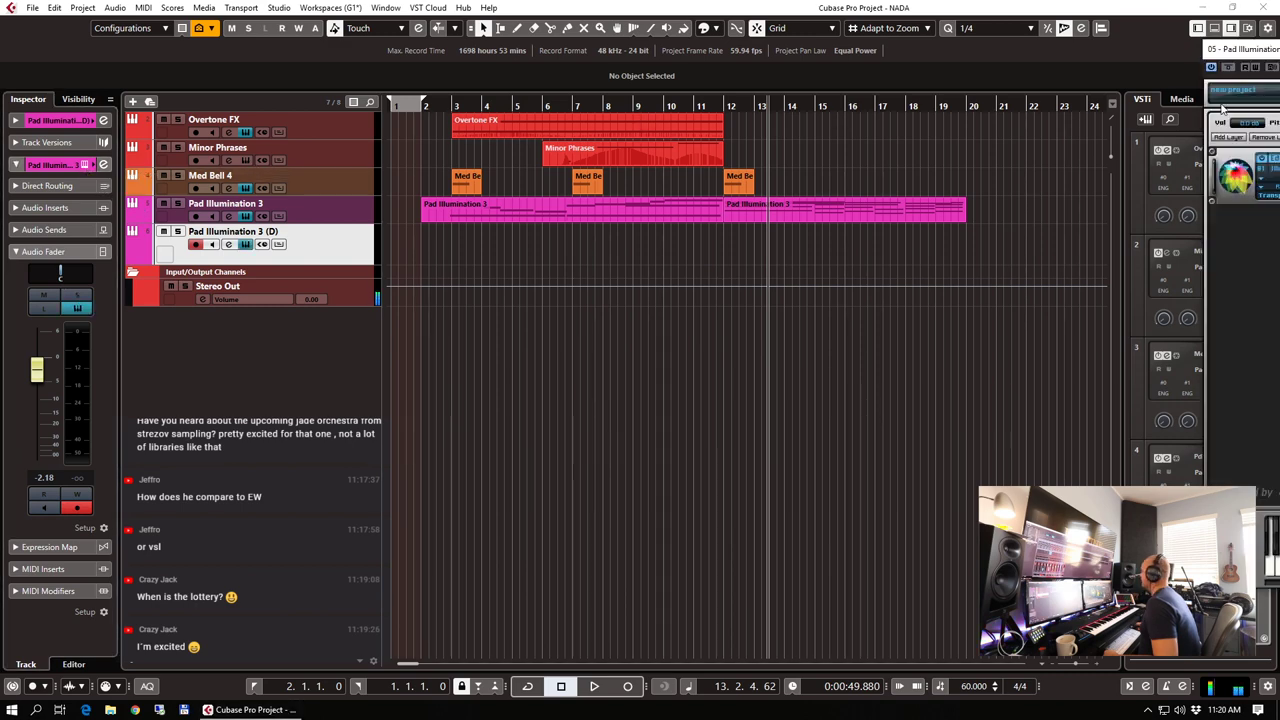
pyautogui.moveTo(1279, 48); pyautogui.dragTo(679, 48)
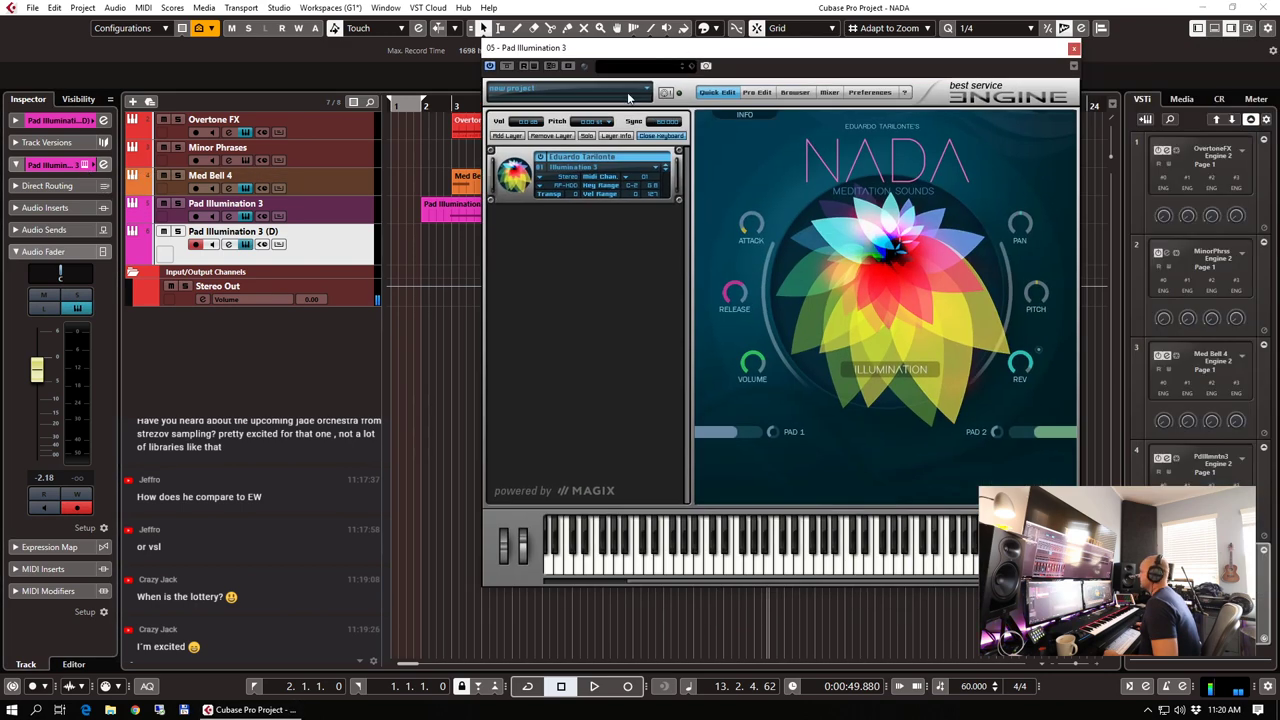
# Load the Tabla from NADA's unpitched percussion instruments into the duplicated track, try it out and close the instrument window
pyautogui.click(587, 170)
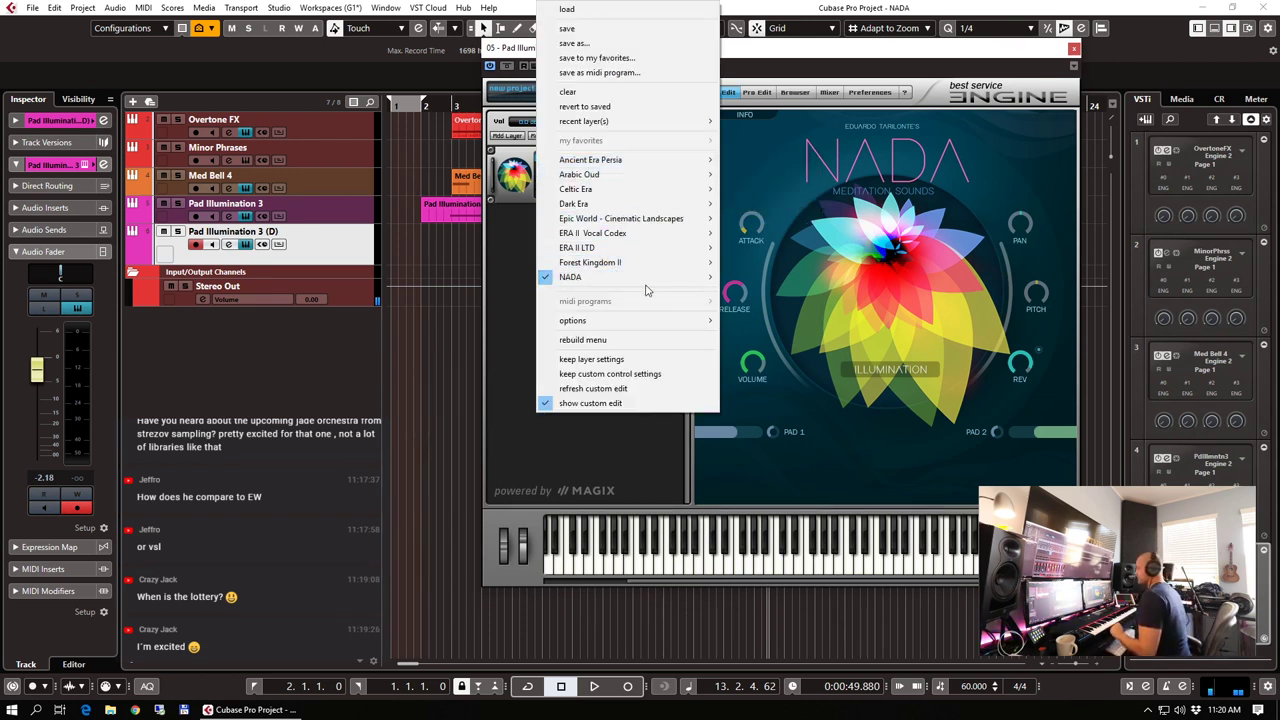
pyautogui.moveTo(700, 277)
pyautogui.moveTo(800, 290)
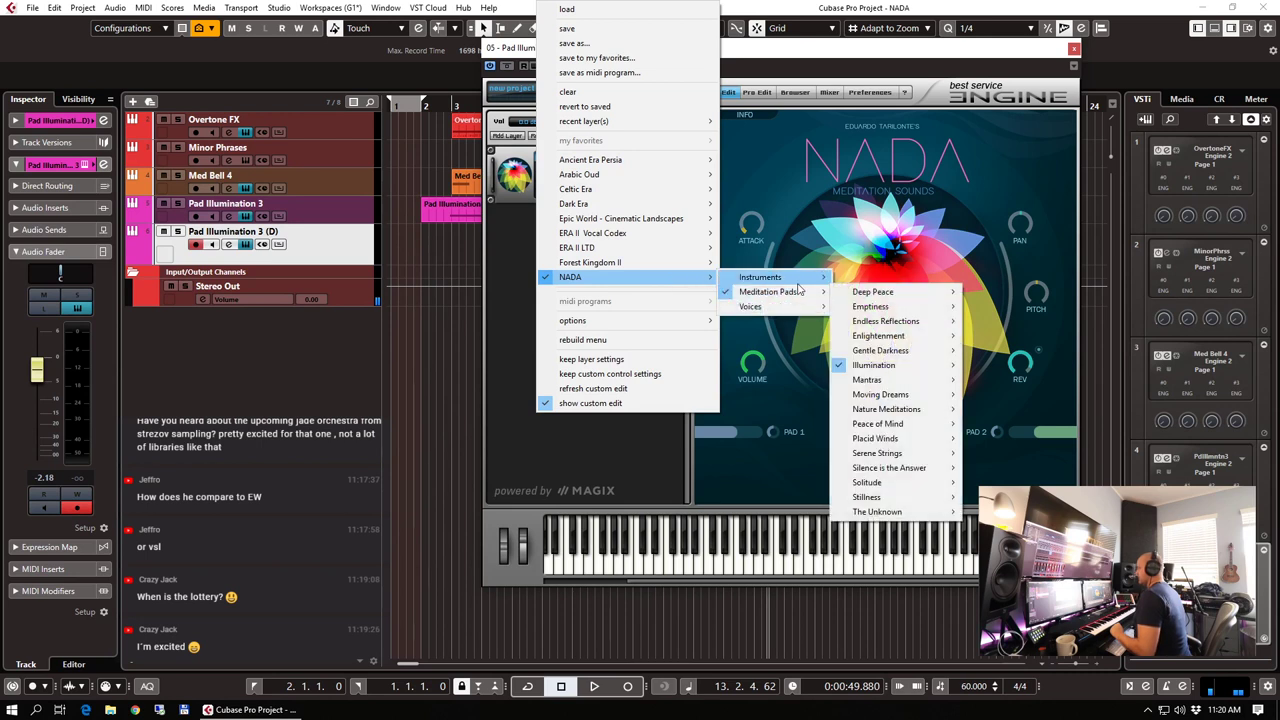
pyautogui.moveTo(905, 280)
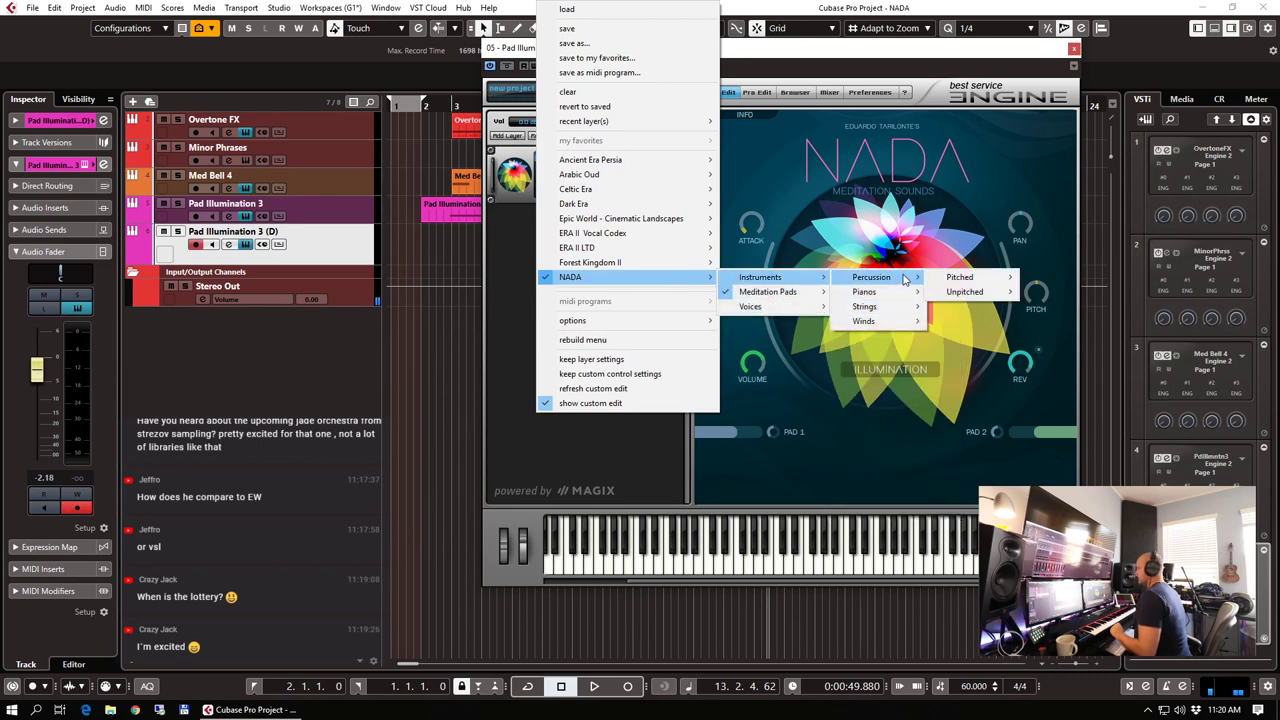
pyautogui.moveTo(975, 292)
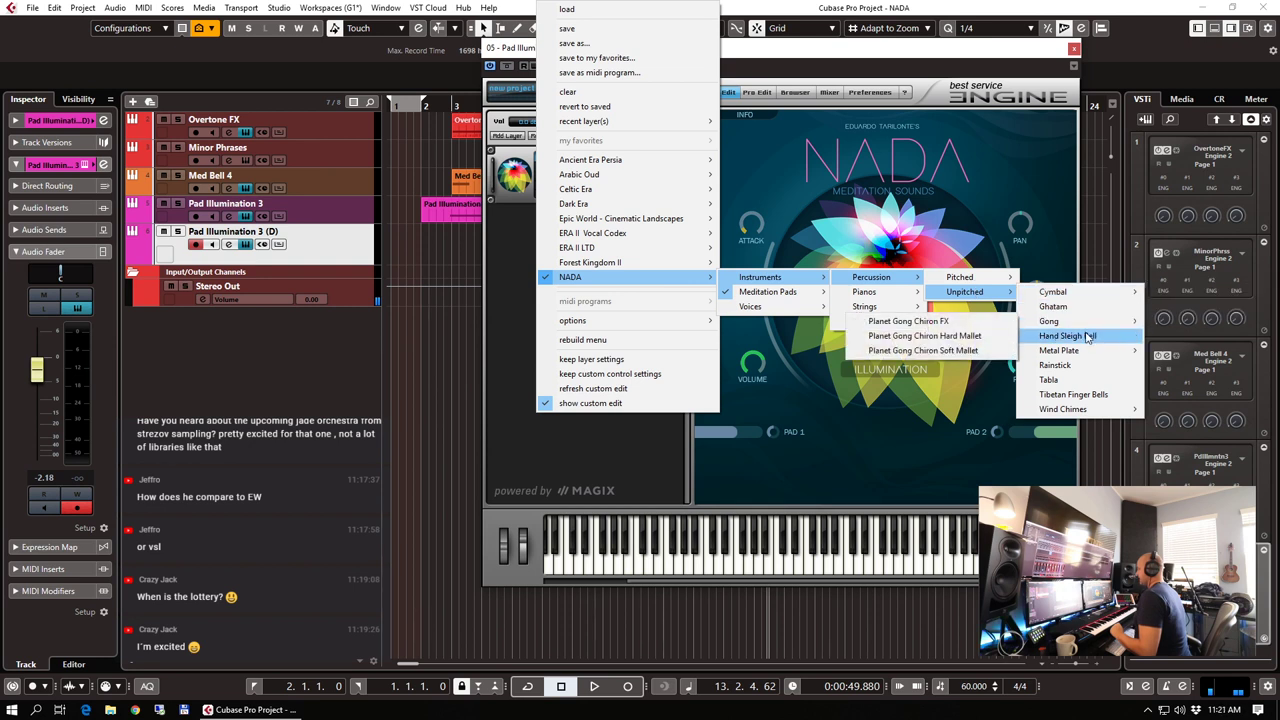
pyautogui.click(1083, 380)
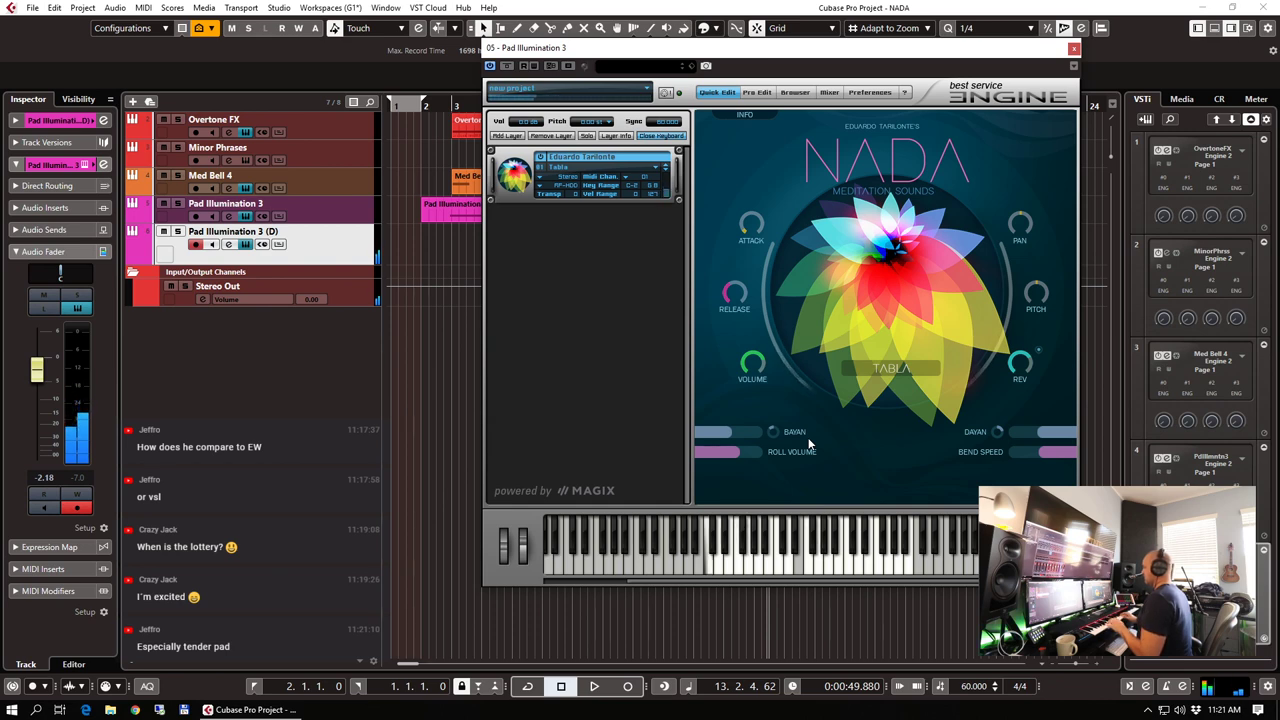
pyautogui.click(1073, 48)
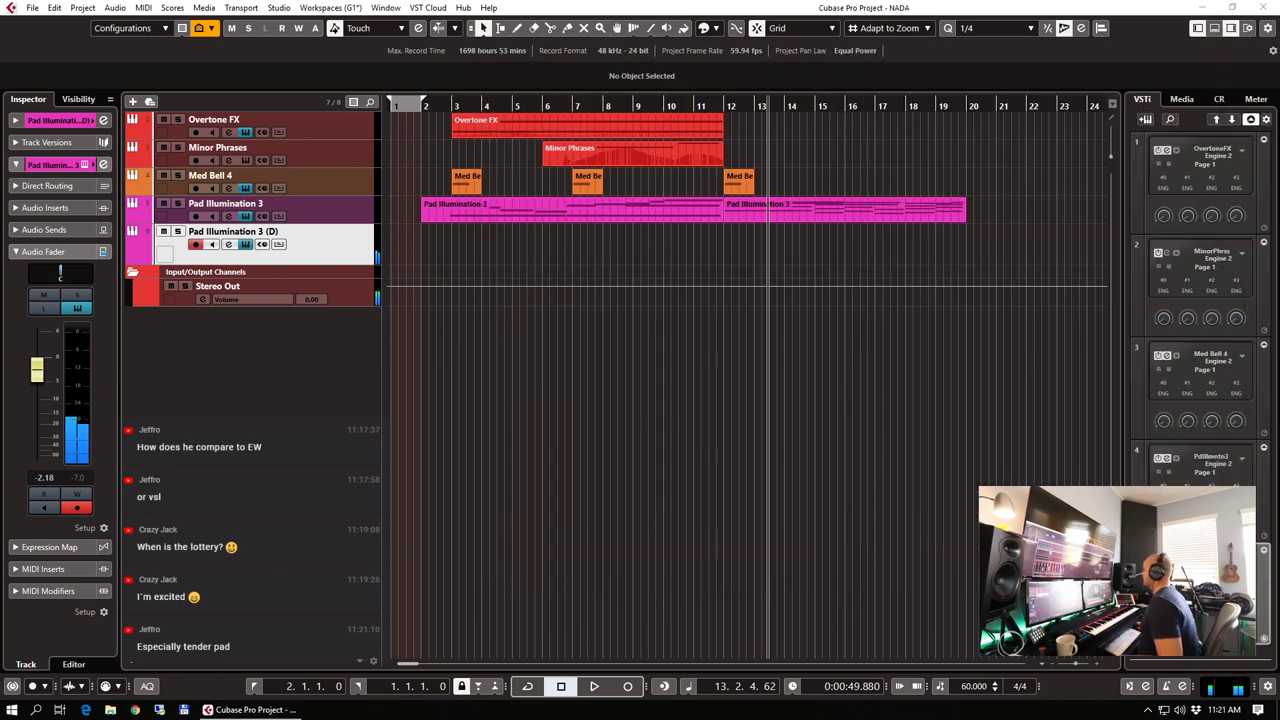
# Stop playback, recolour the duplicated pad track amber yellow and rename it Tabla
pyautogui.press('space')
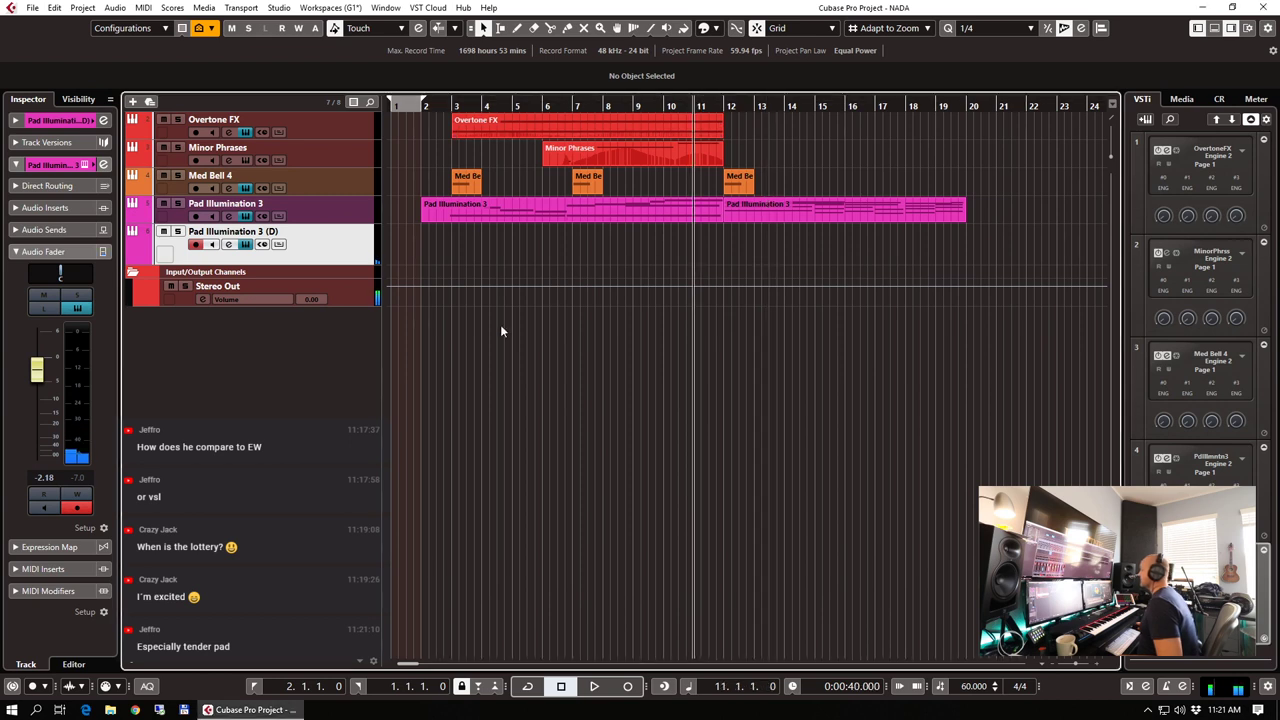
pyautogui.click(90, 121)
pyautogui.click(102, 121)
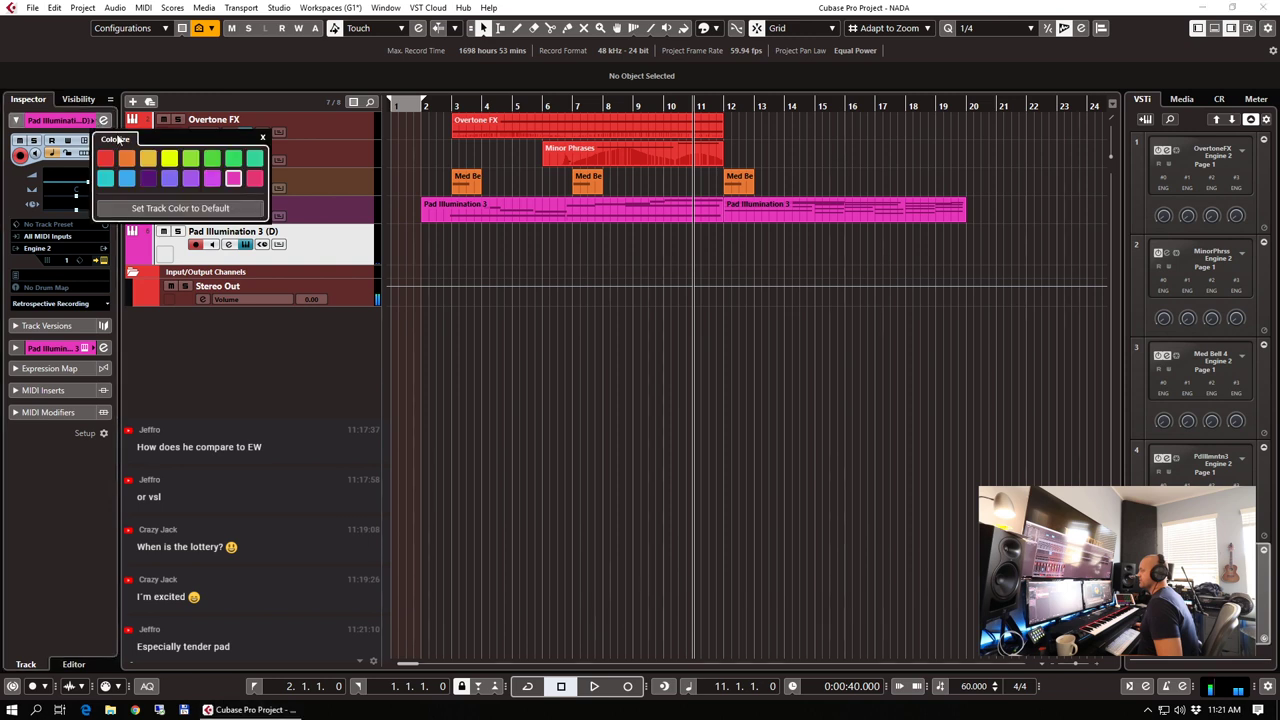
pyautogui.click(148, 158)
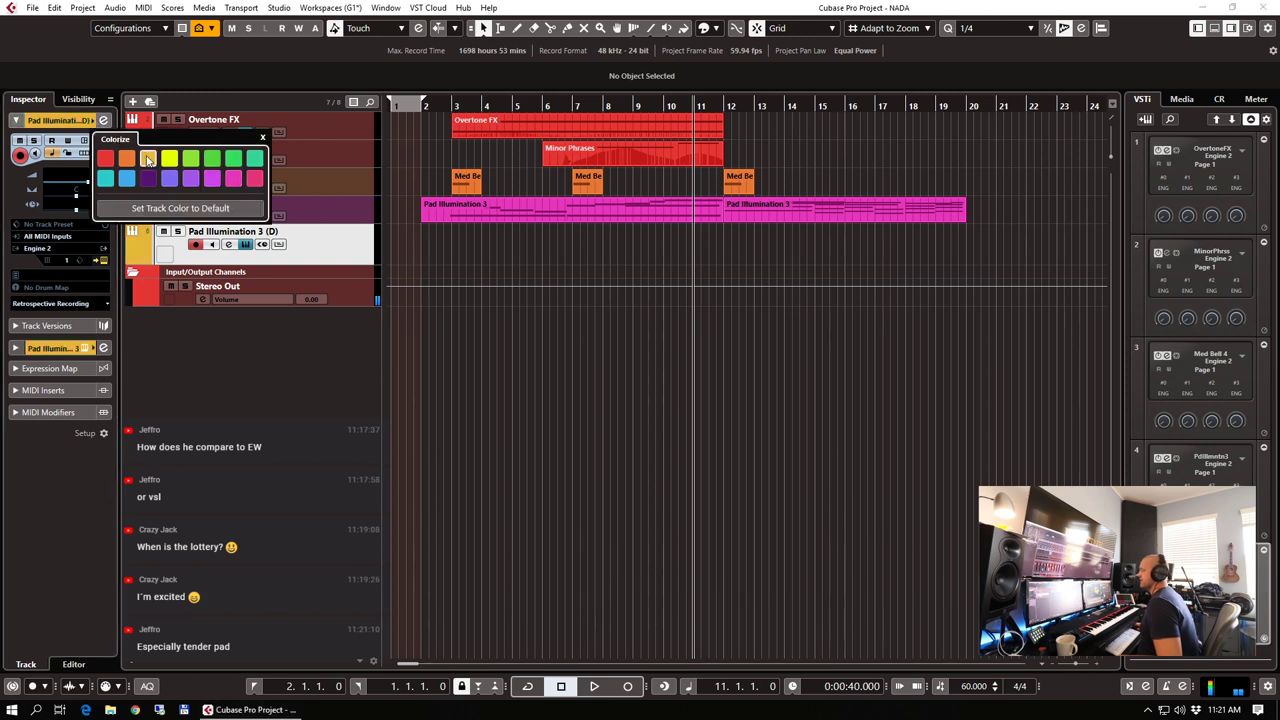
pyautogui.doubleClick(210, 232)
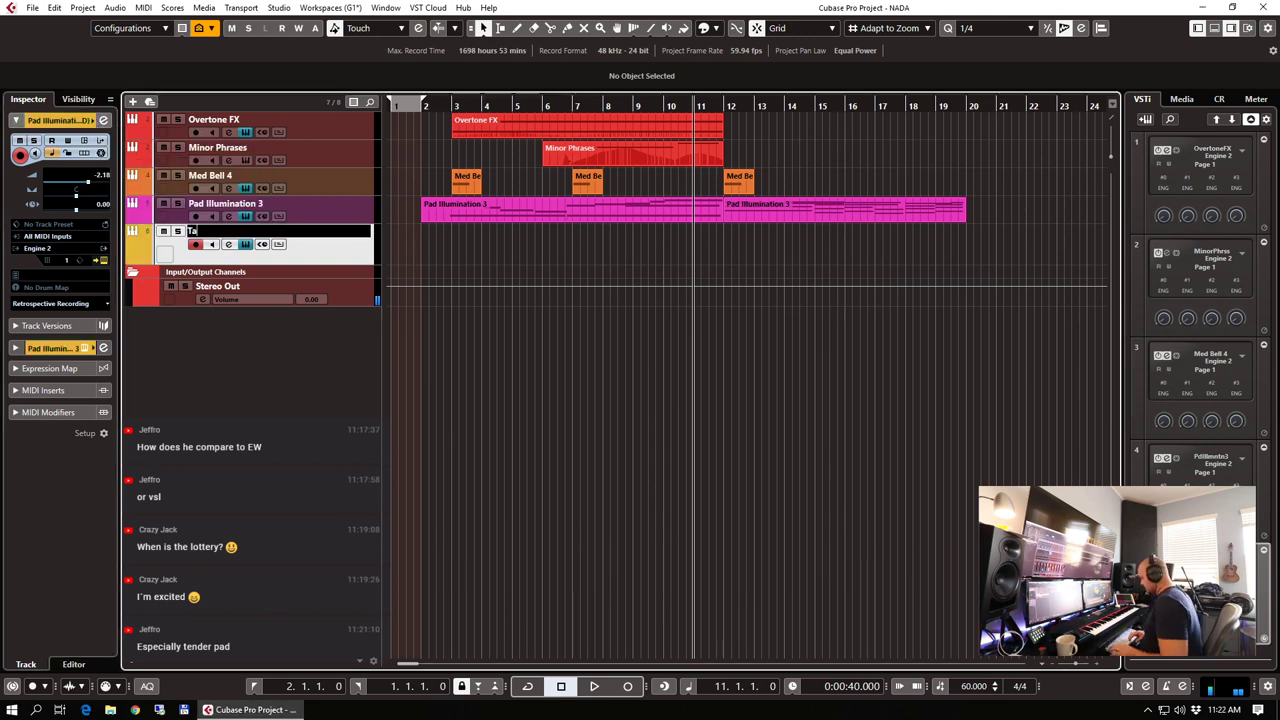
pyautogui.press('Return')
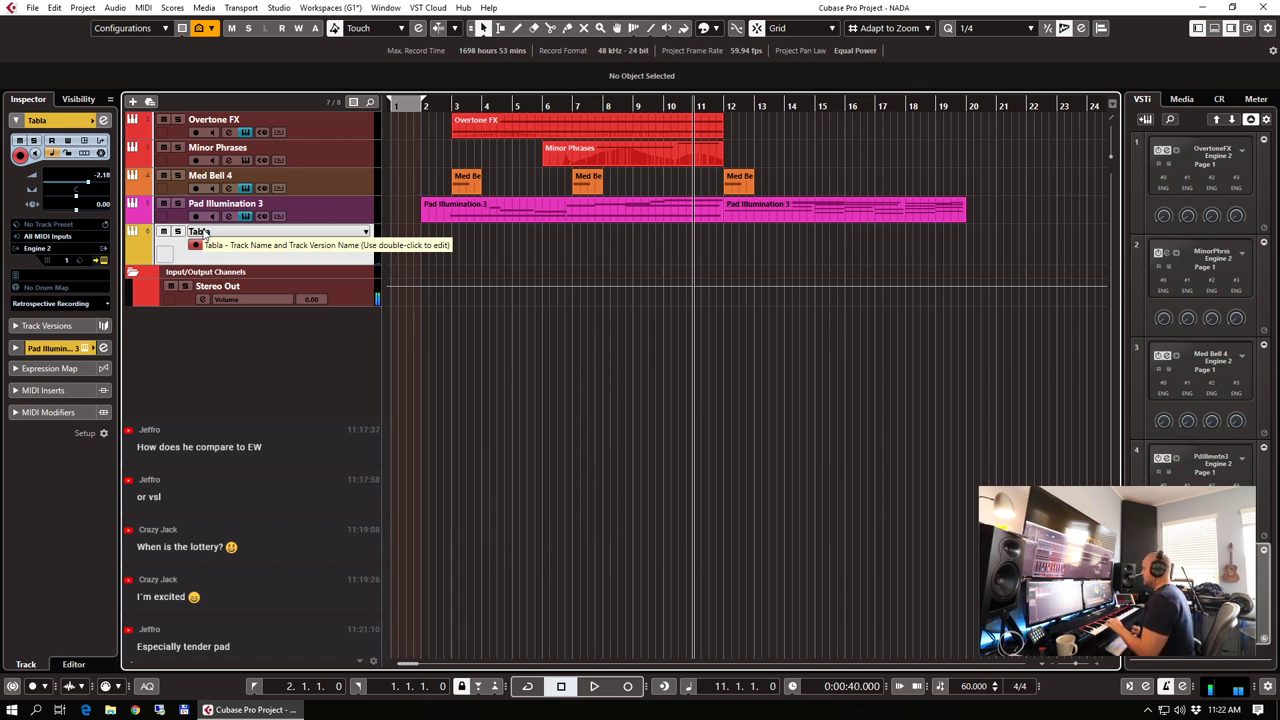
# Record a tabla performance on the Tabla track from bar 11 to about bar 16 and open the recorded part in the Key Editor
pyautogui.press('KP_Multiply')
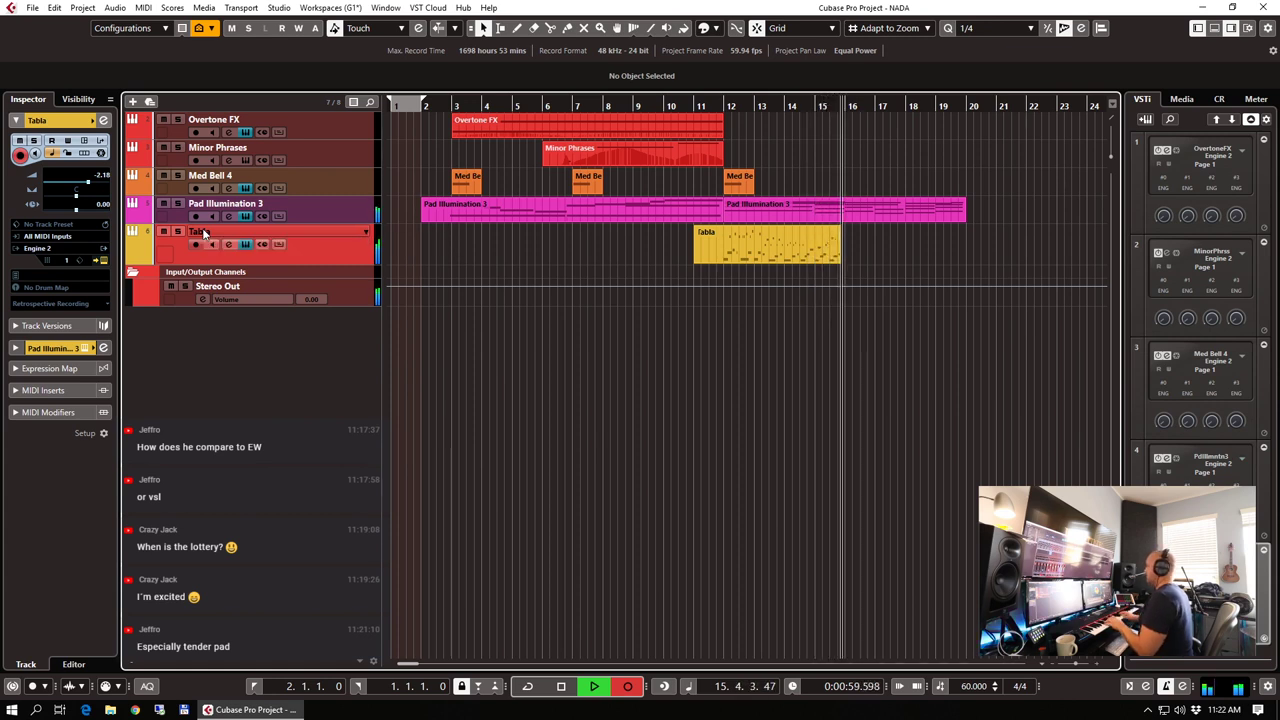
pyautogui.press('space')
pyautogui.press('Return')
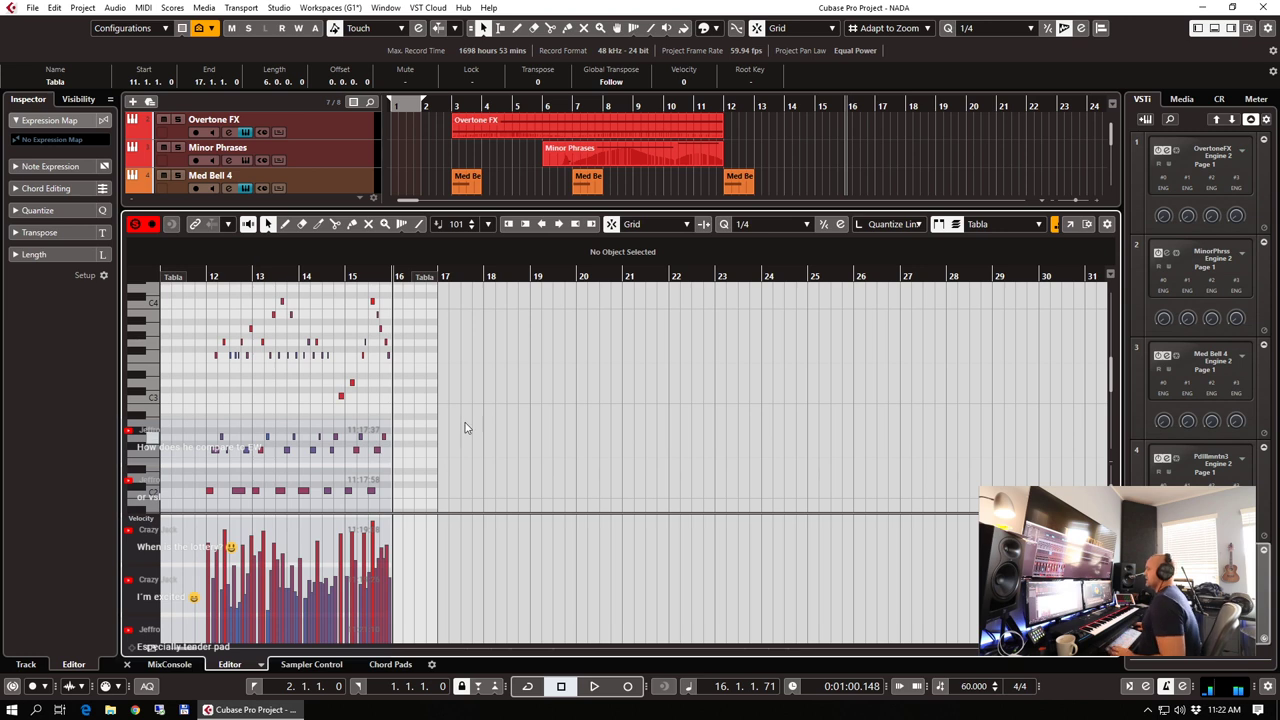
# Set the Key Editor's quantize value to 1/16 for the Tabla part
pyautogui.scroll(1, 475, 418)
pyautogui.hscroll(-4, 669, 404)
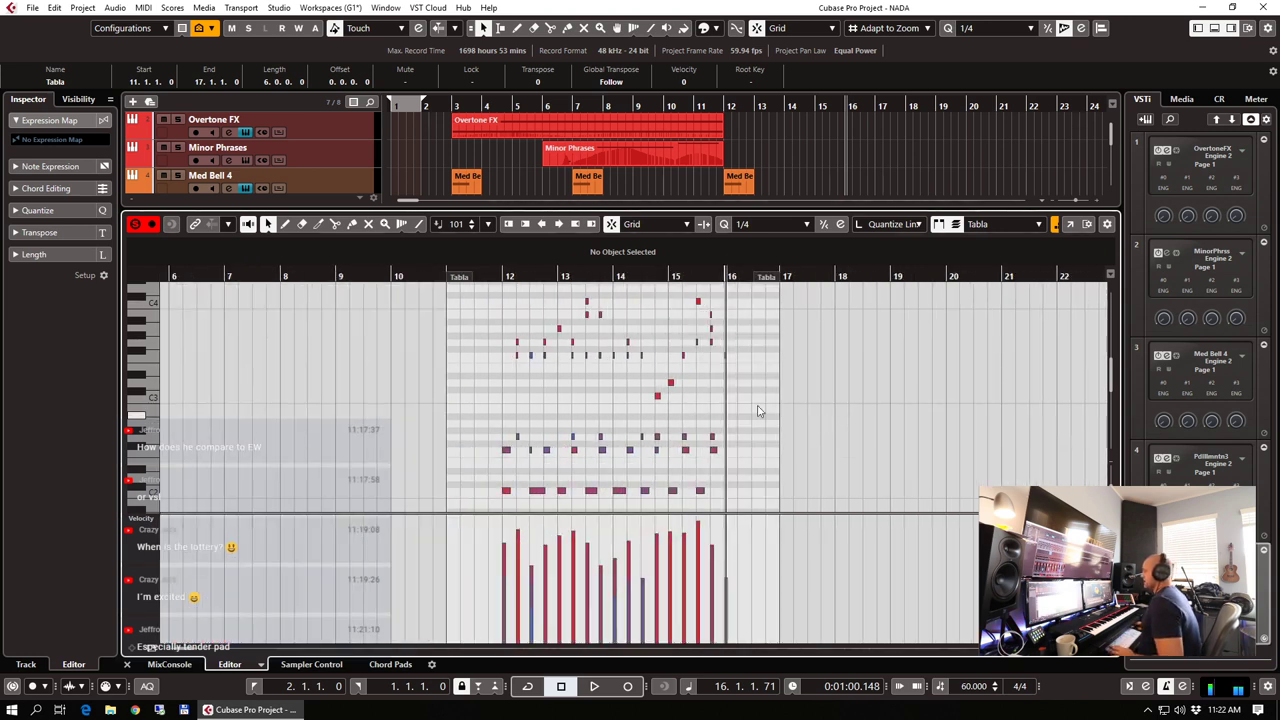
pyautogui.click(770, 226)
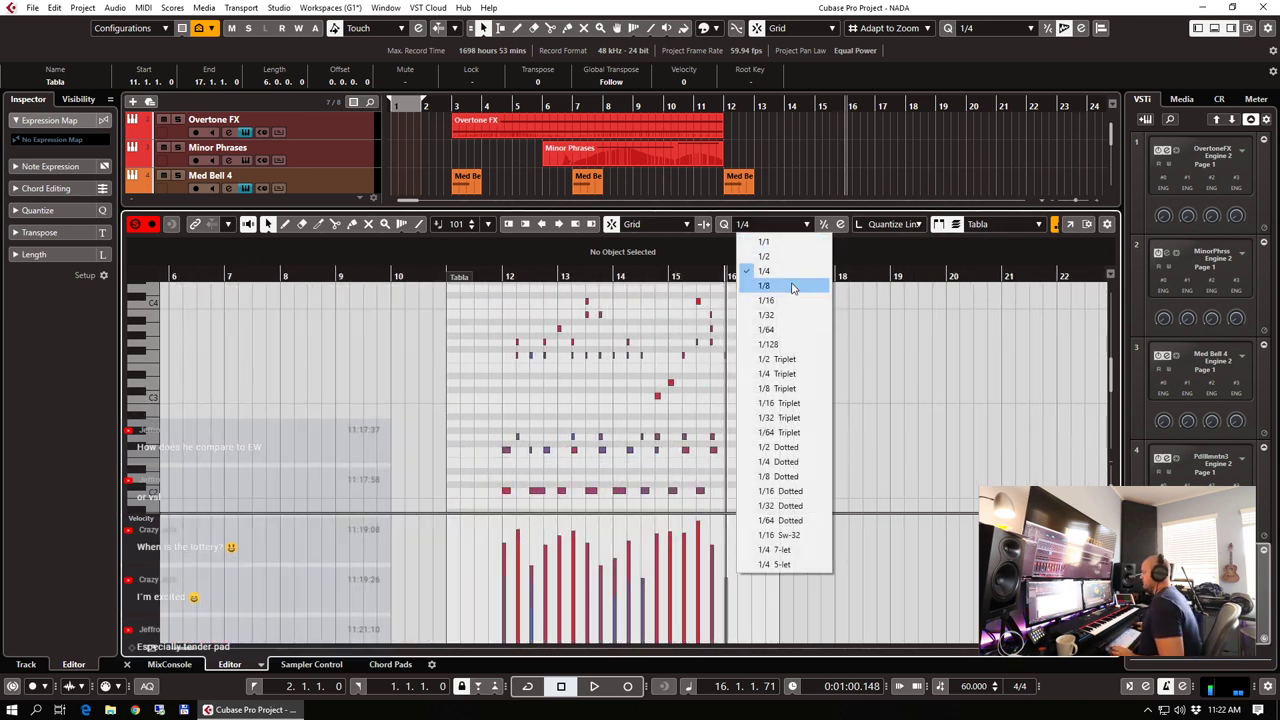
pyautogui.click(780, 297)
pyautogui.scroll(3, 669, 366)
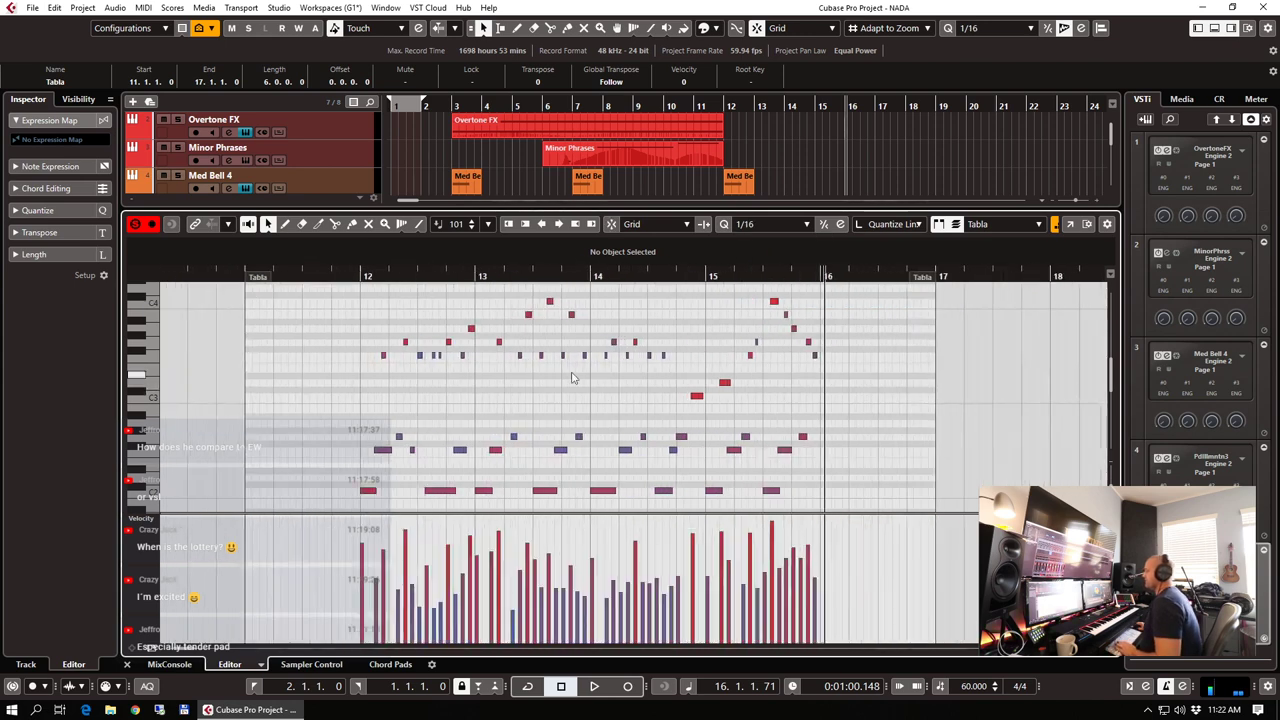
# Raise the A3 tabla note at the end of bar 12 to B3 and lower its velocity to 88
pyautogui.click(294, 277)
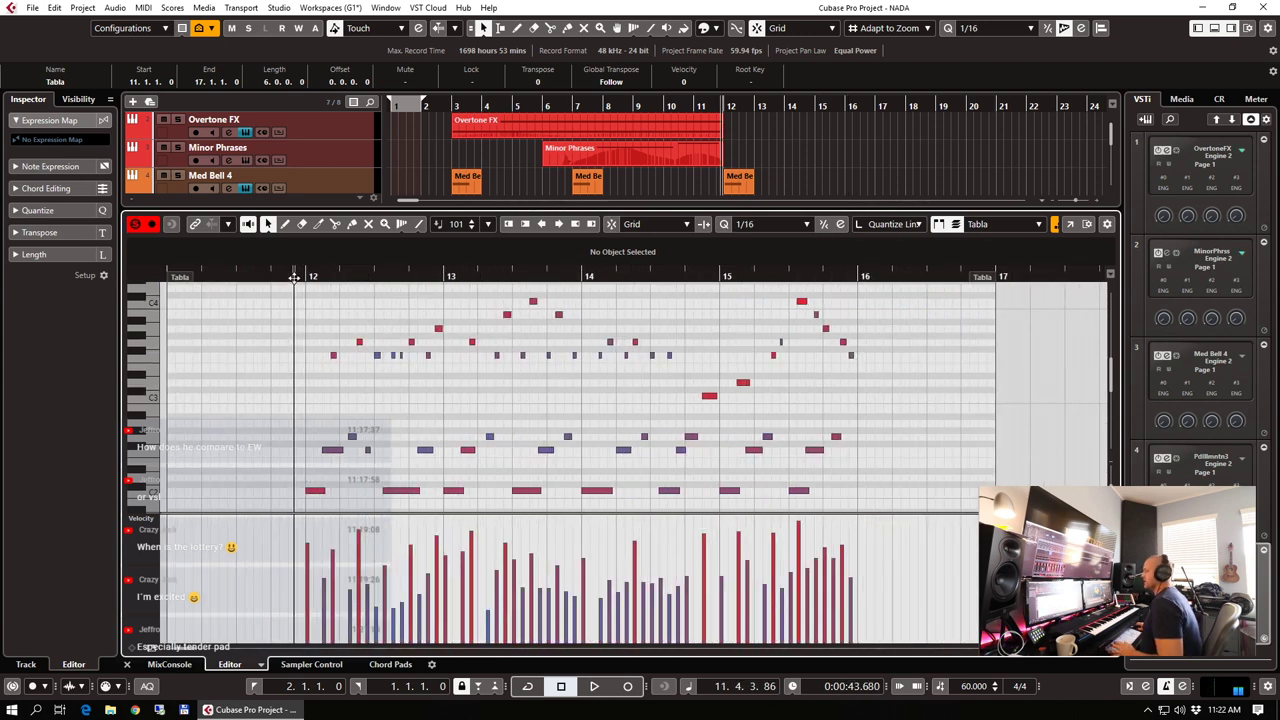
pyautogui.click(439, 329)
pyautogui.press('Up')
pyautogui.press('Up')
pyautogui.press('Up')
pyautogui.press('Up')
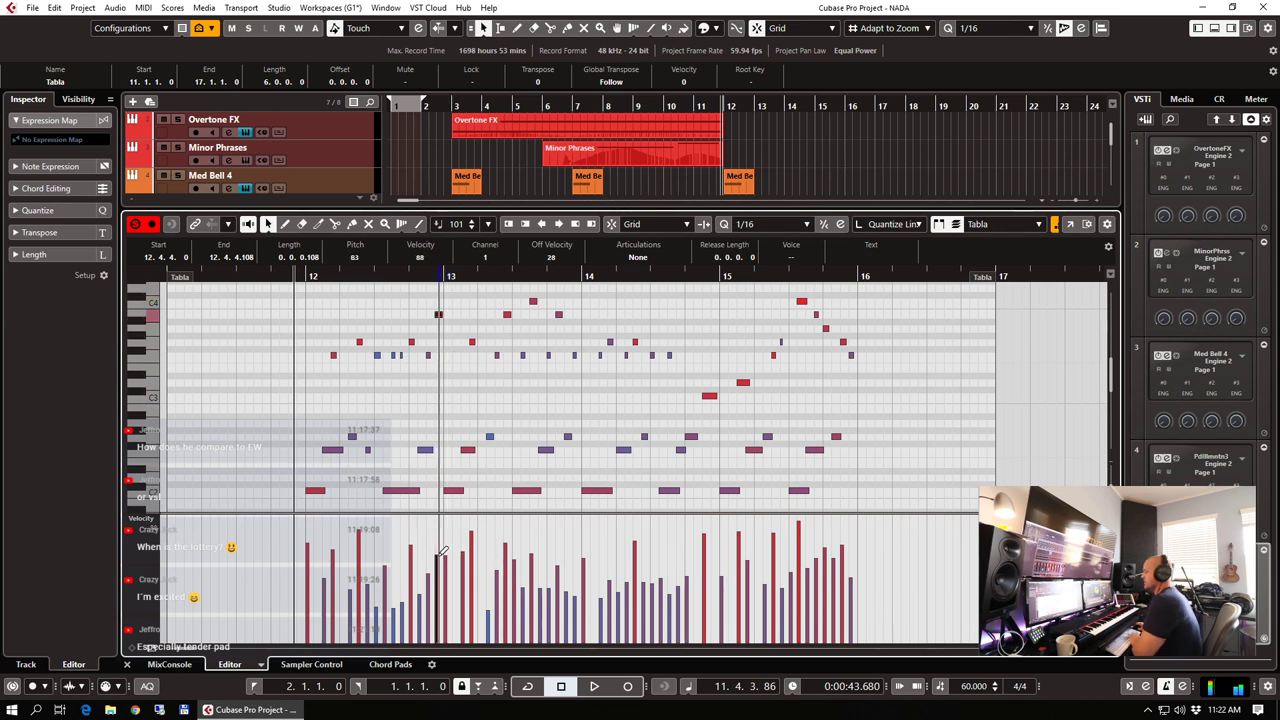
# Play back from bar 12, lower the velocity of the C4 note in bar 13 and replay that passage
pyautogui.press('space')
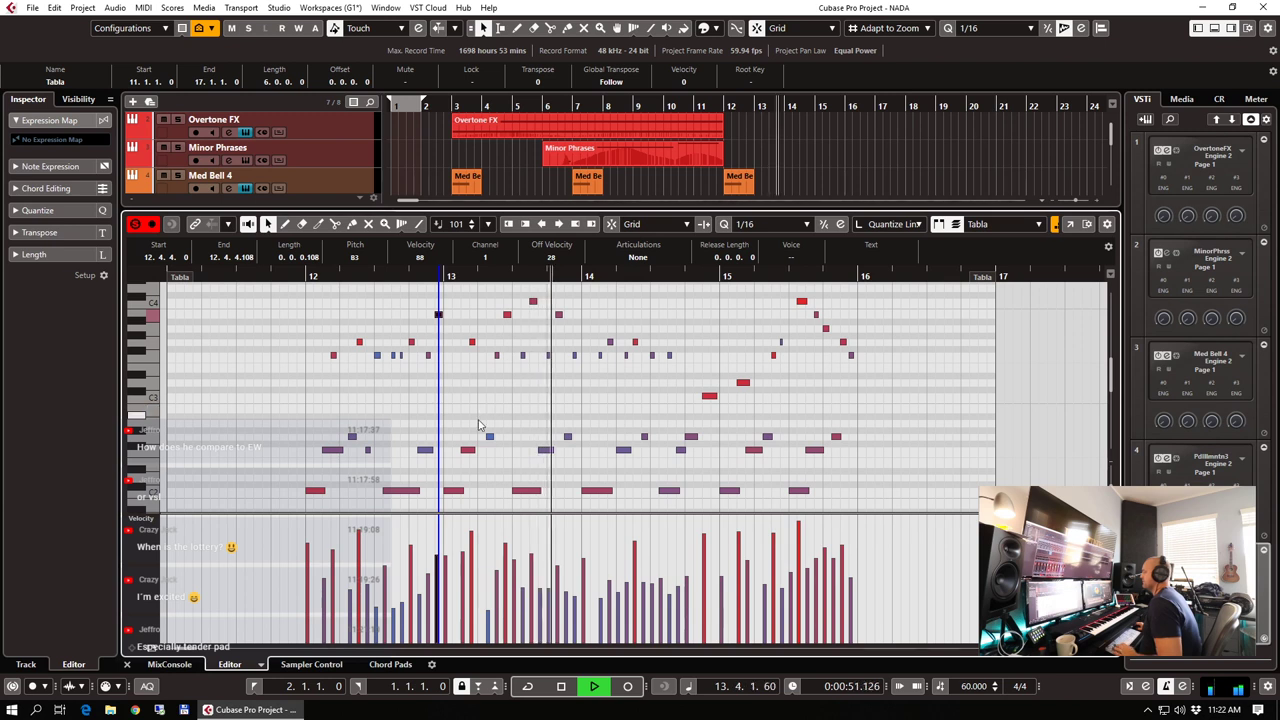
pyautogui.press('space')
pyautogui.click(535, 577)
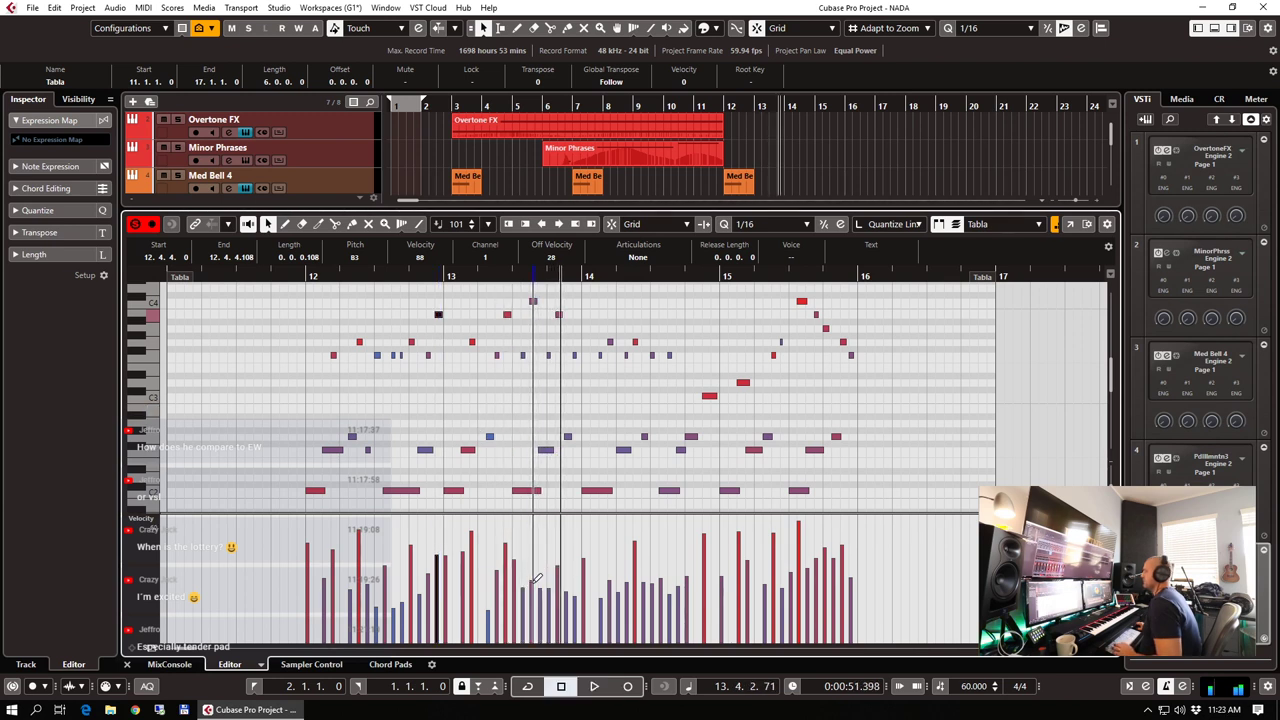
pyautogui.click(473, 277)
pyautogui.press('space')
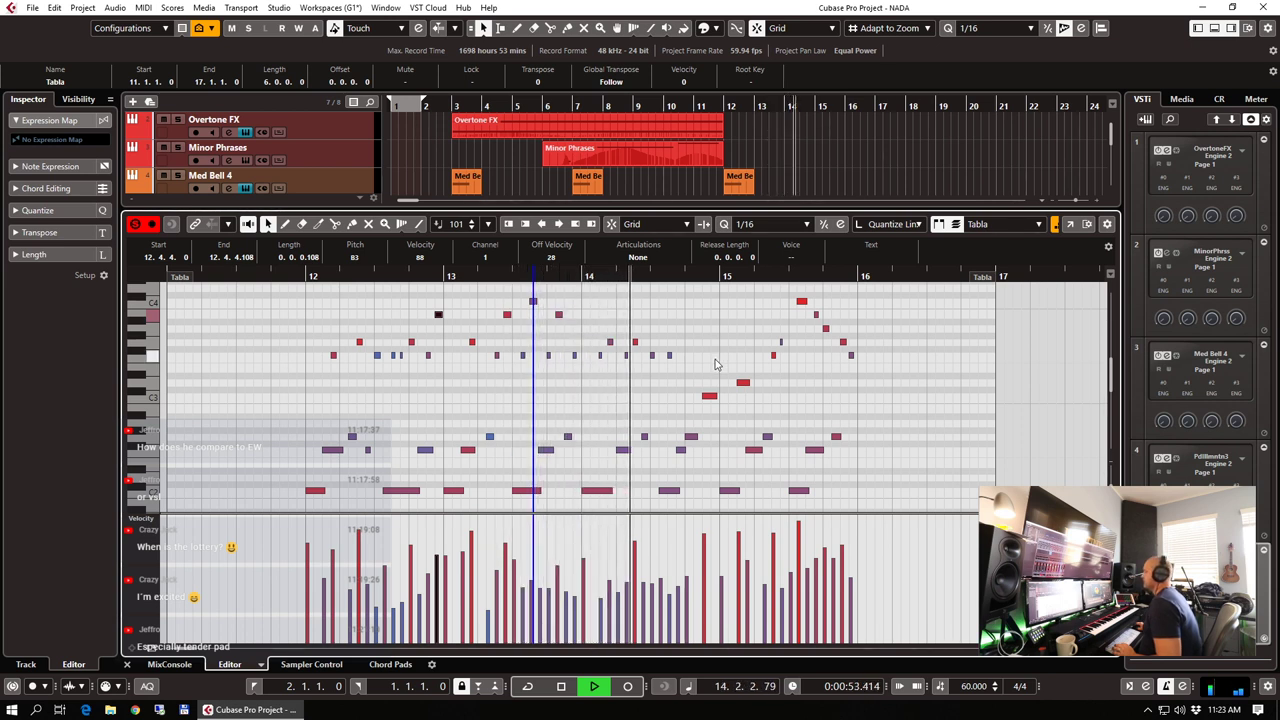
pyautogui.press('space')
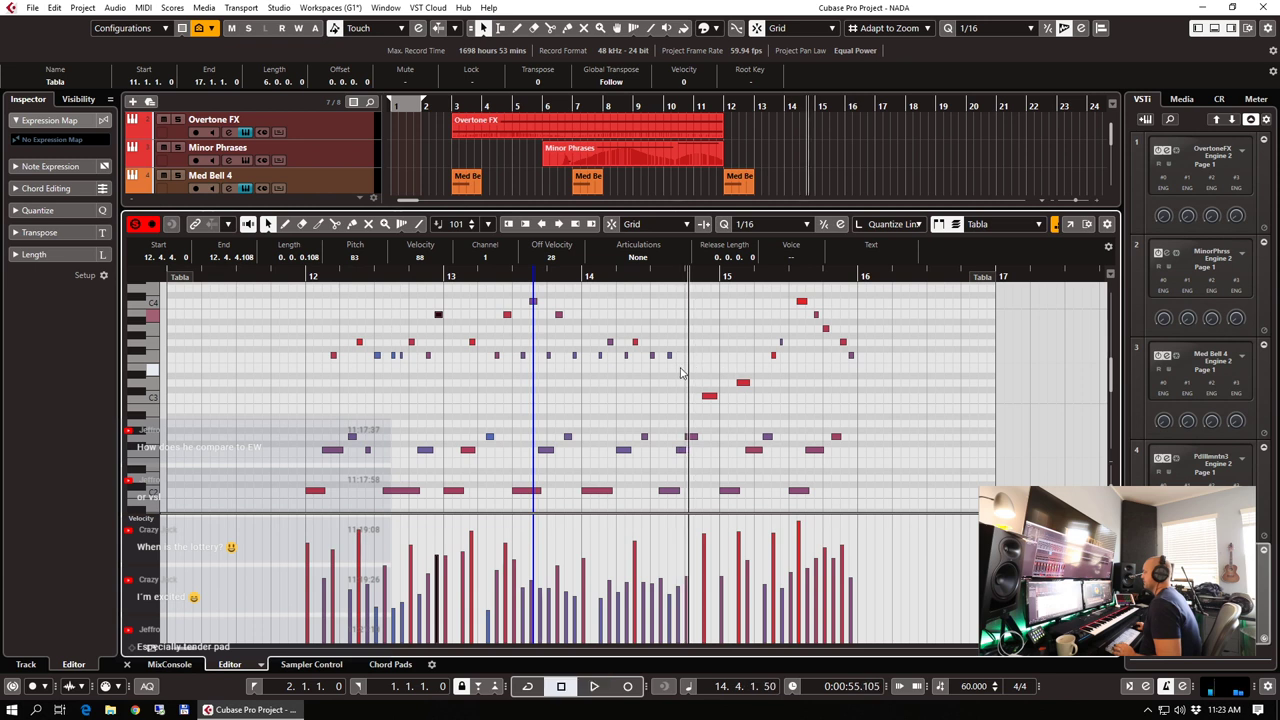
# Move the C3 note before bar 15 to D3 at about 14.3.2, and shift the neighbouring F2 and G2 notes later and the C2 note to 14.3.1
pyautogui.moveTo(712, 400); pyautogui.dragTo(675, 398)
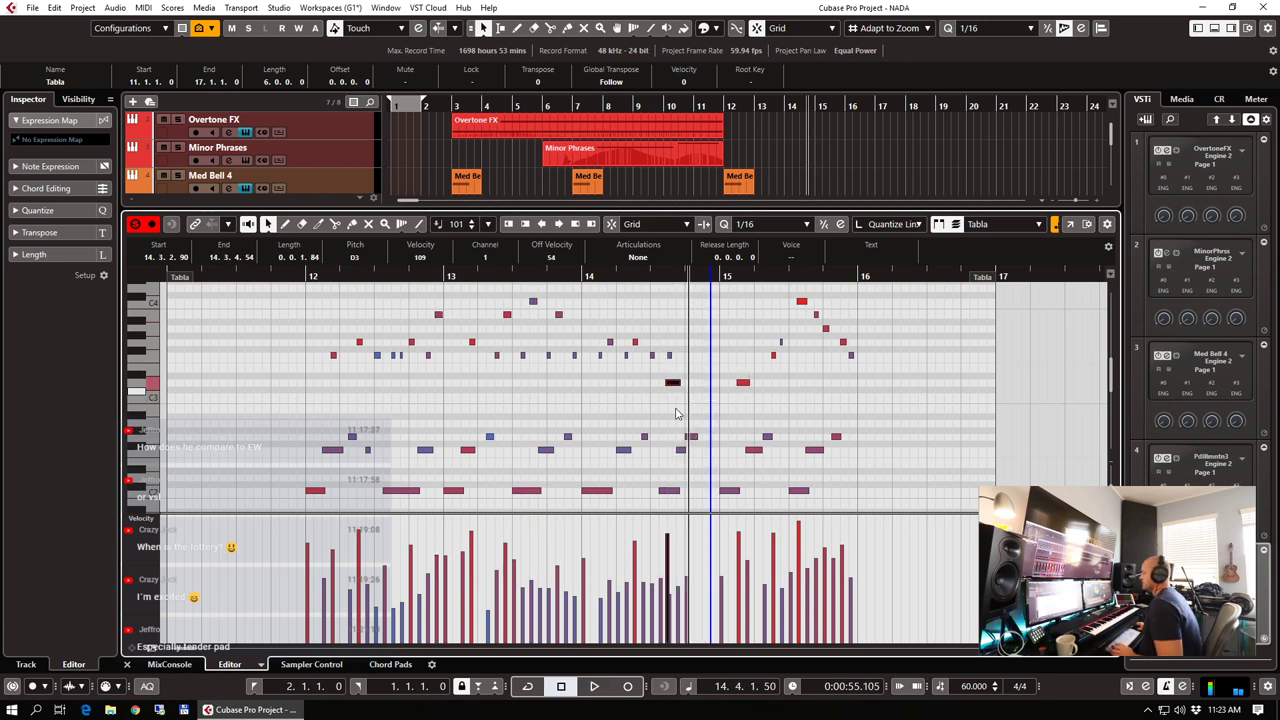
pyautogui.click(682, 450)
pyautogui.moveTo(681, 452); pyautogui.dragTo(692, 452)
pyautogui.press('space')
pyautogui.press('space')
pyautogui.moveTo(671, 491); pyautogui.dragTo(662, 491)
# Play back bar 14, move the F3 note near beat 3 to 14.3.2 and the next F3 note to A3 at 14.3.4
pyautogui.click(578, 277)
pyautogui.press('space')
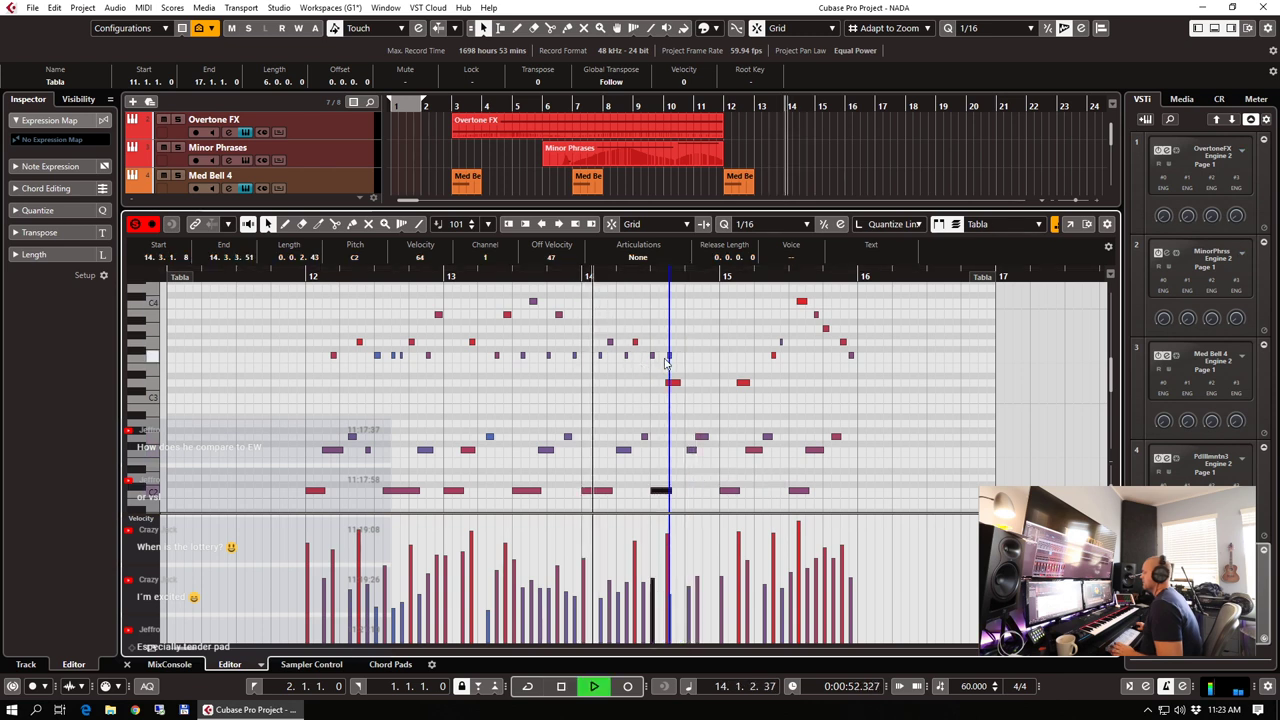
pyautogui.moveTo(652, 355); pyautogui.dragTo(662, 355)
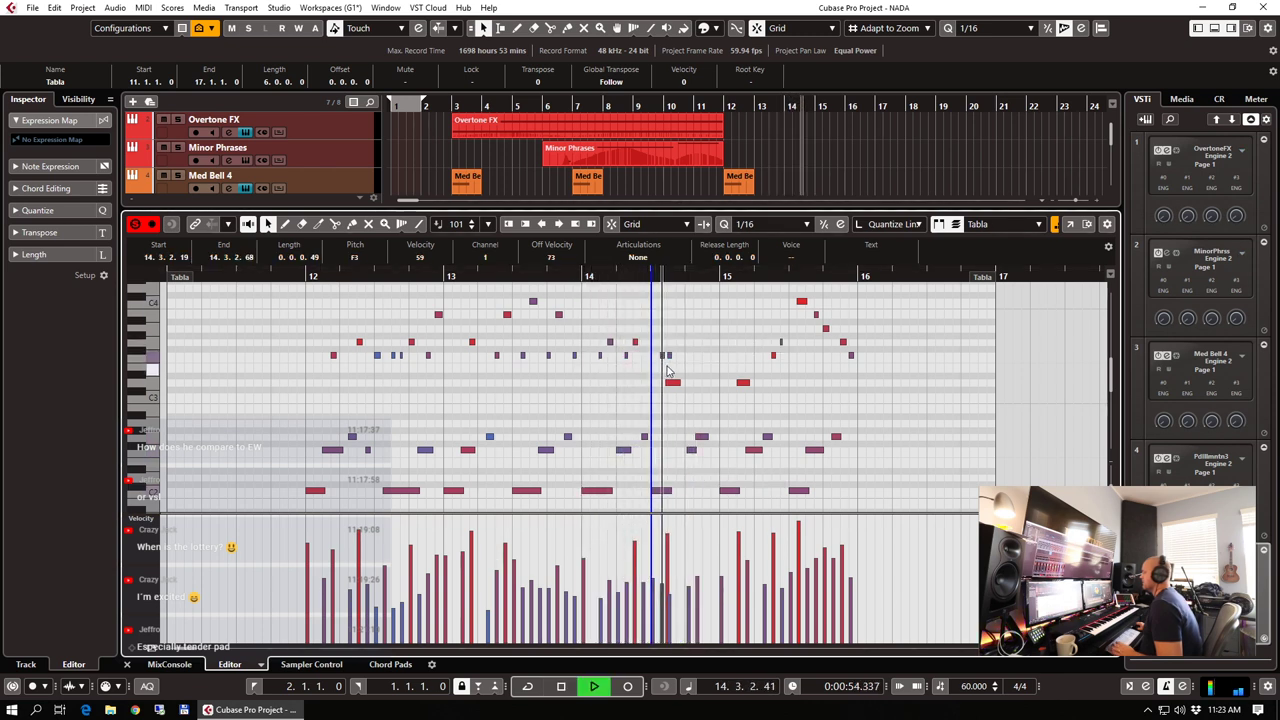
pyautogui.scroll(4, 665, 370)
pyautogui.press('space')
pyautogui.moveTo(672, 356); pyautogui.dragTo(728, 356)
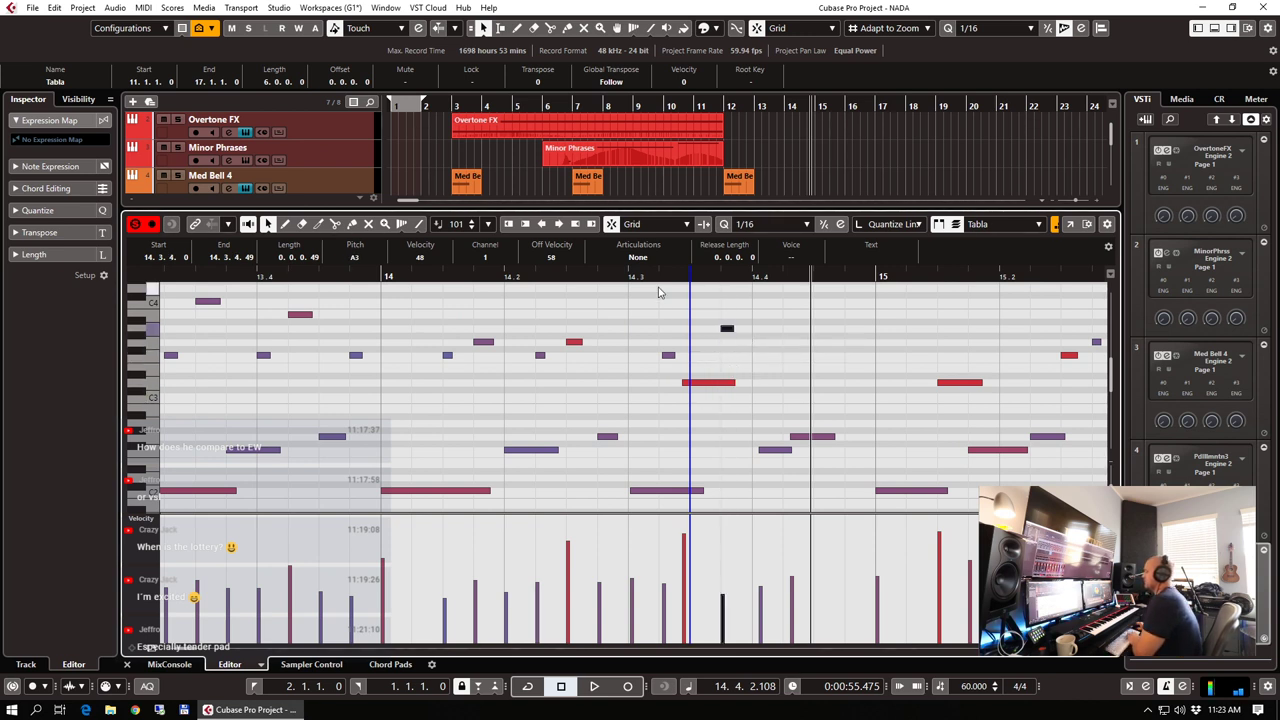
# Play back bar 14, shift the D3 note to 14.3.3 and replay from the start of the bar
pyautogui.click(380, 276)
pyautogui.press('space')
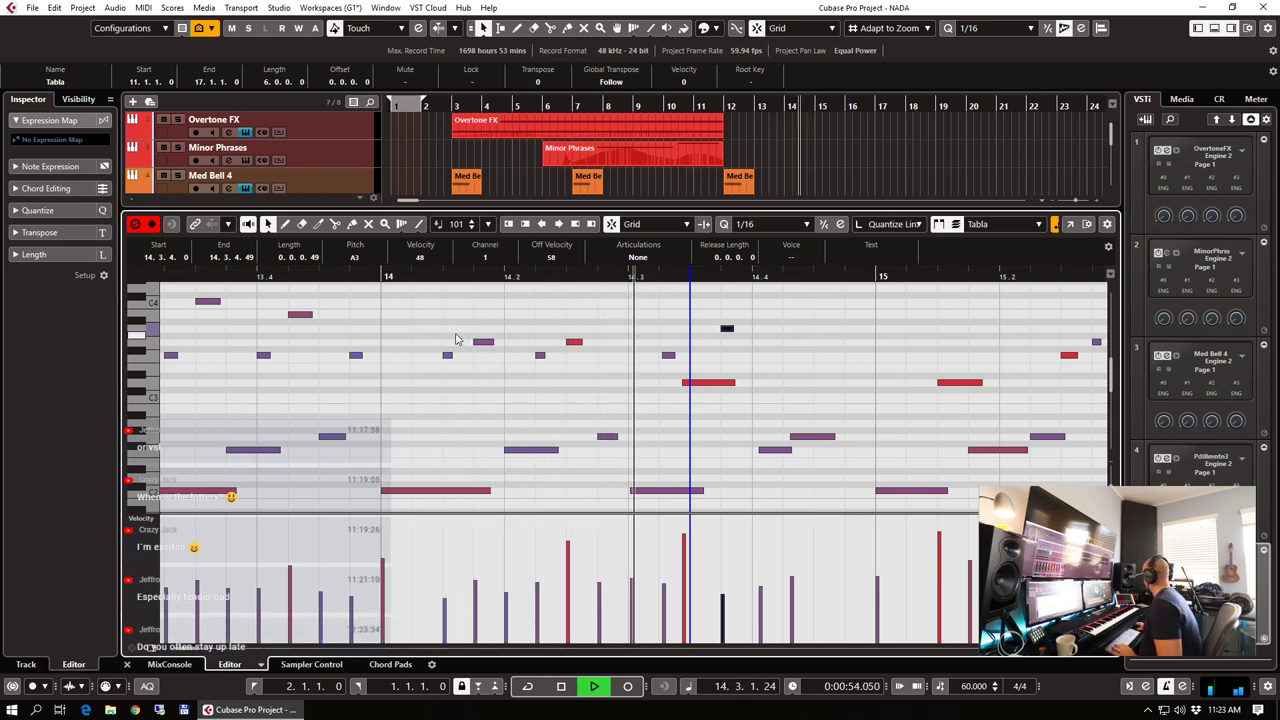
pyautogui.press('space')
pyautogui.moveTo(702, 387); pyautogui.dragTo(710, 388)
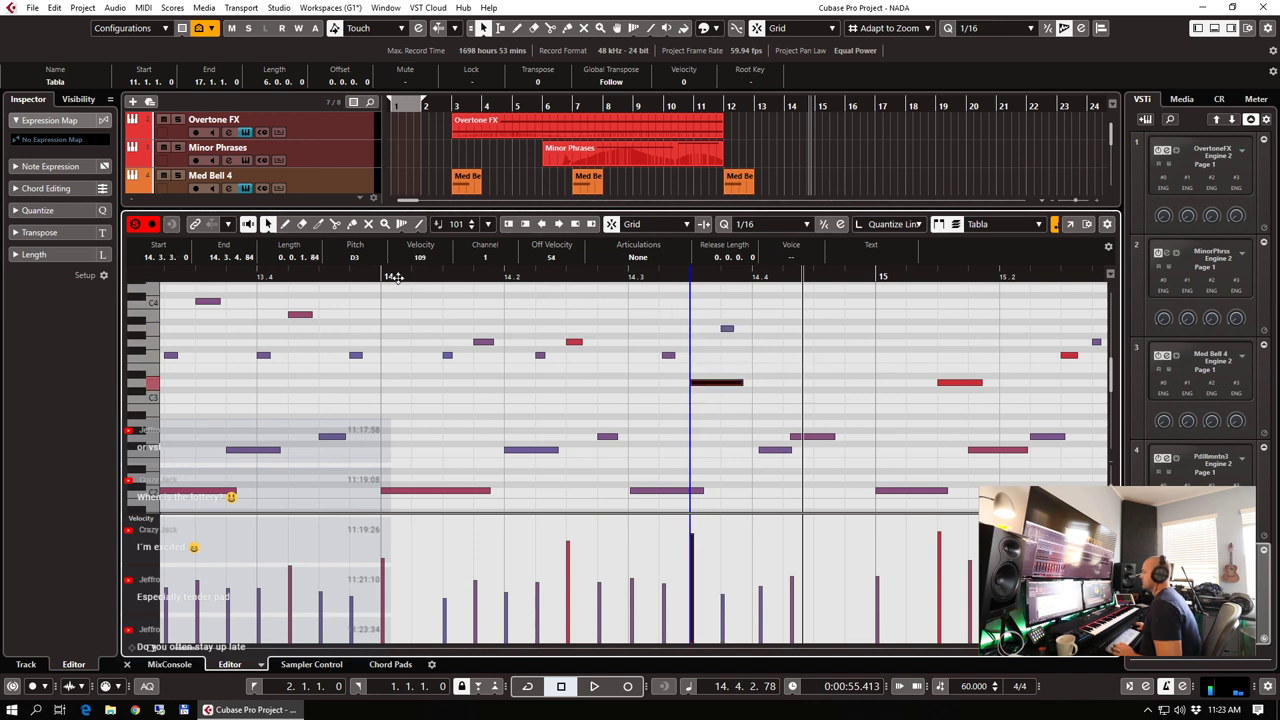
pyautogui.moveTo(381, 275); pyautogui.dragTo(381, 283)
pyautogui.press('space')
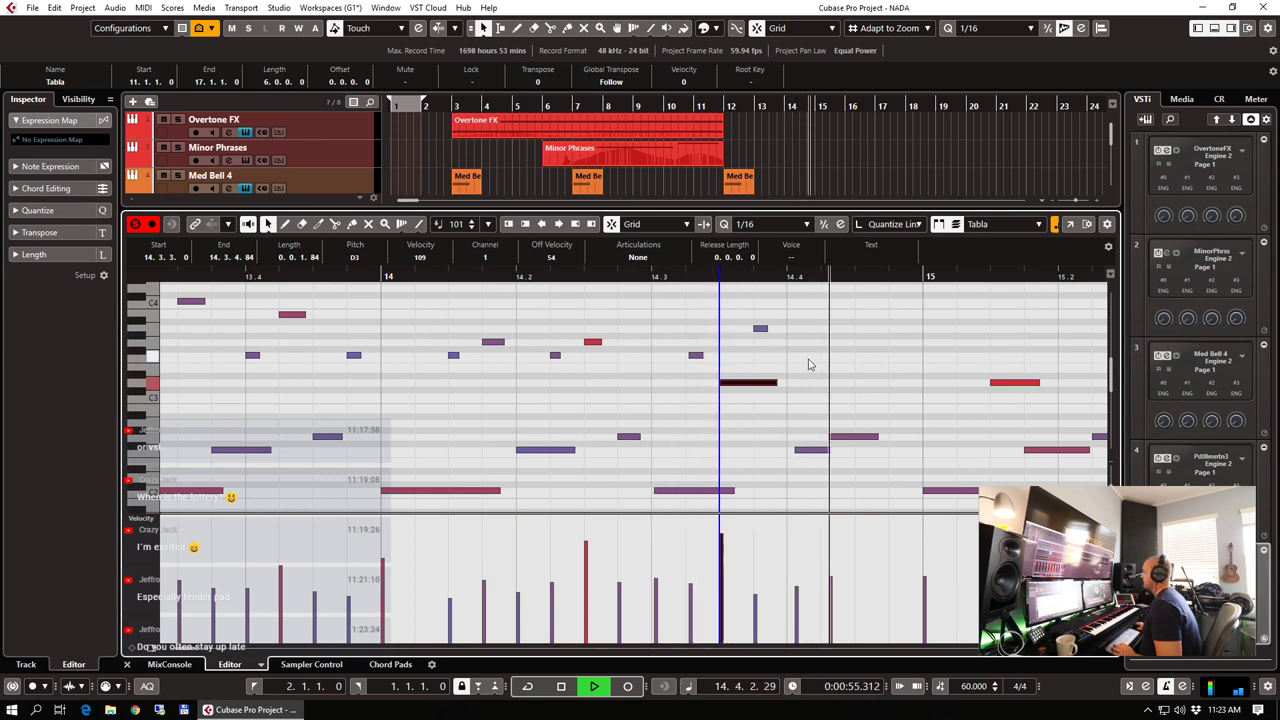
# Move the F2 note to 14.4.1 and the following G2 note one position earlier to about 14.4.2
pyautogui.press('space')
pyautogui.moveTo(814, 455); pyautogui.dragTo(807, 455)
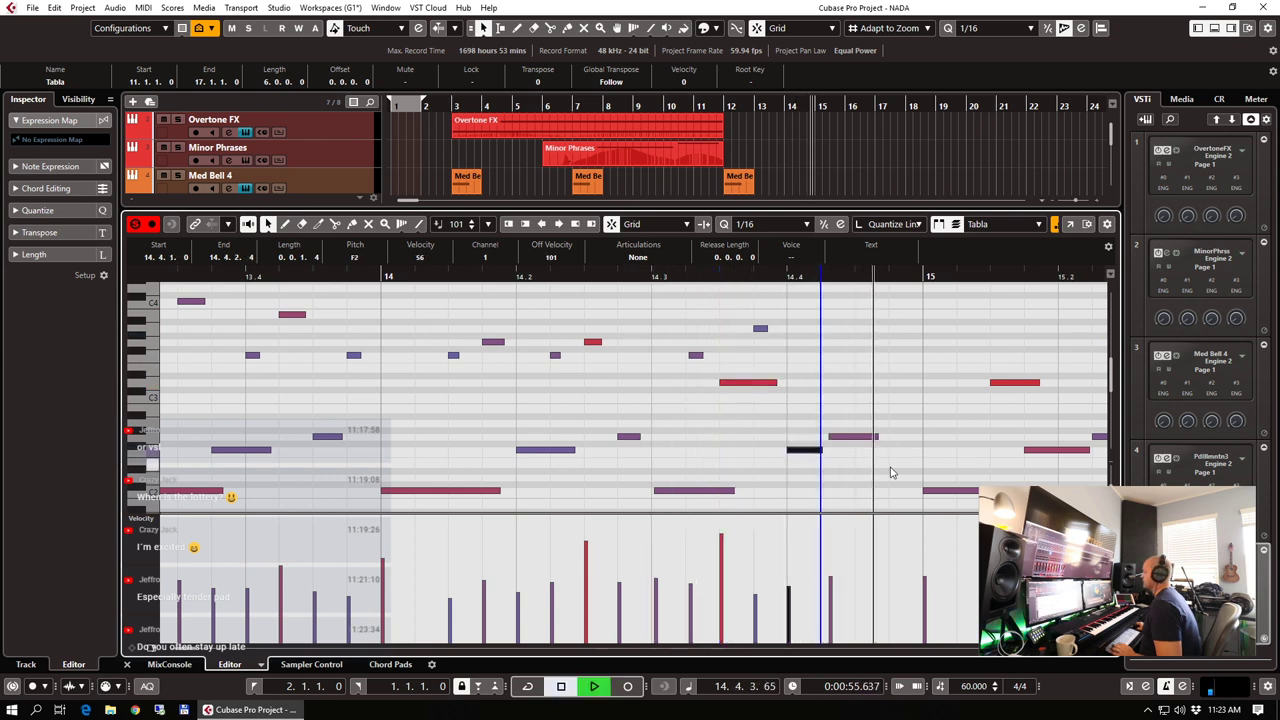
pyautogui.click(848, 437)
pyautogui.moveTo(849, 440); pyautogui.dragTo(840, 440)
pyautogui.click(853, 383)
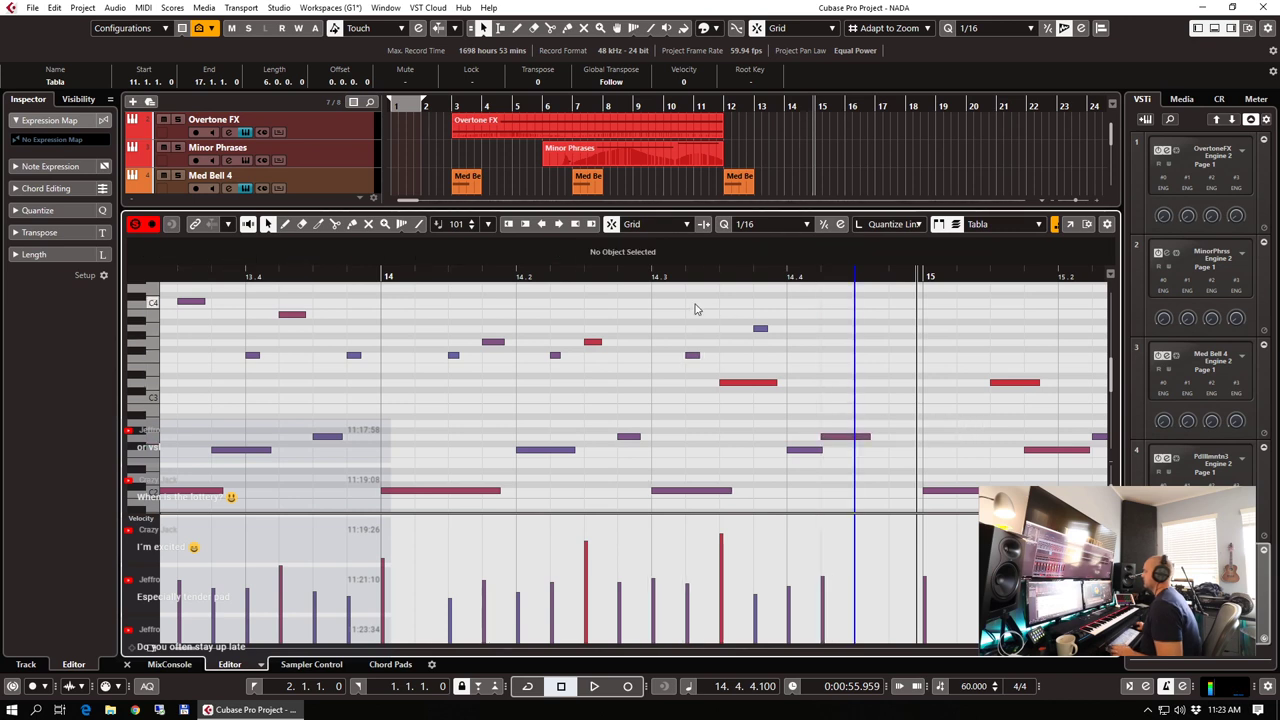
# Play back bar 14, add an F3 note at 14.4.3 and a G3 note at 14.4.4, and lower their velocities to about 67
pyautogui.press('space')
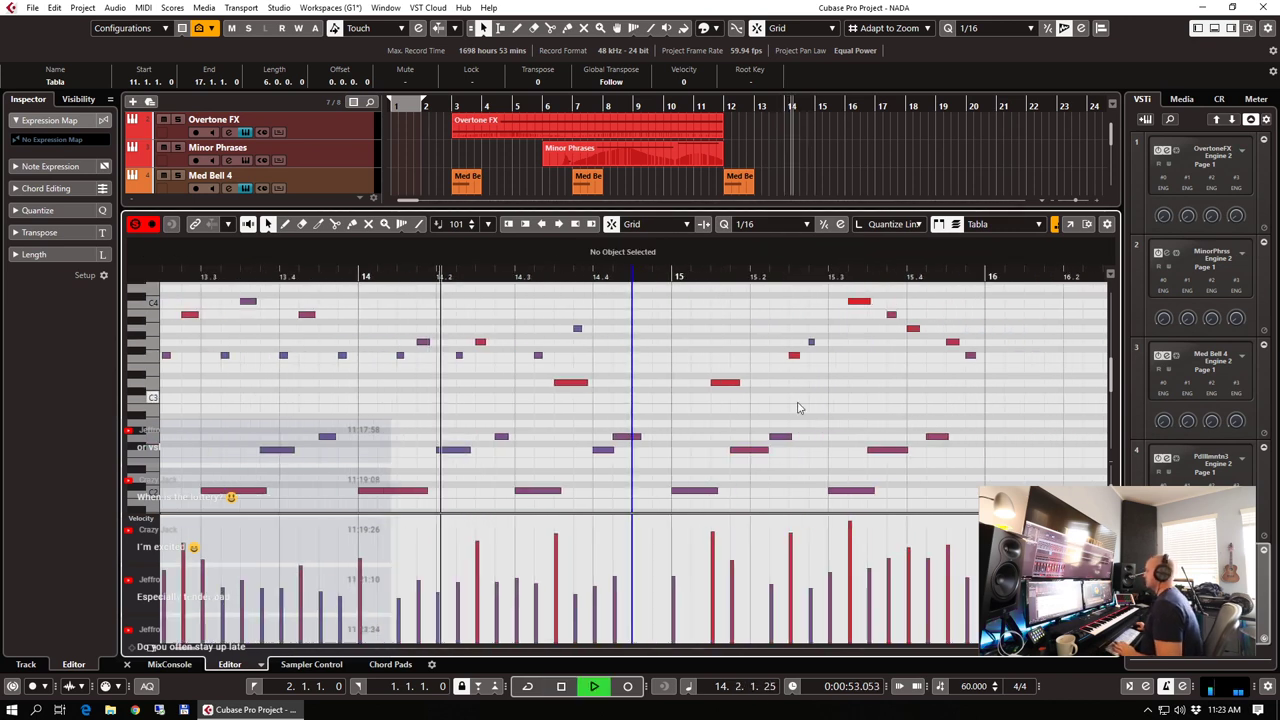
pyautogui.press('g')
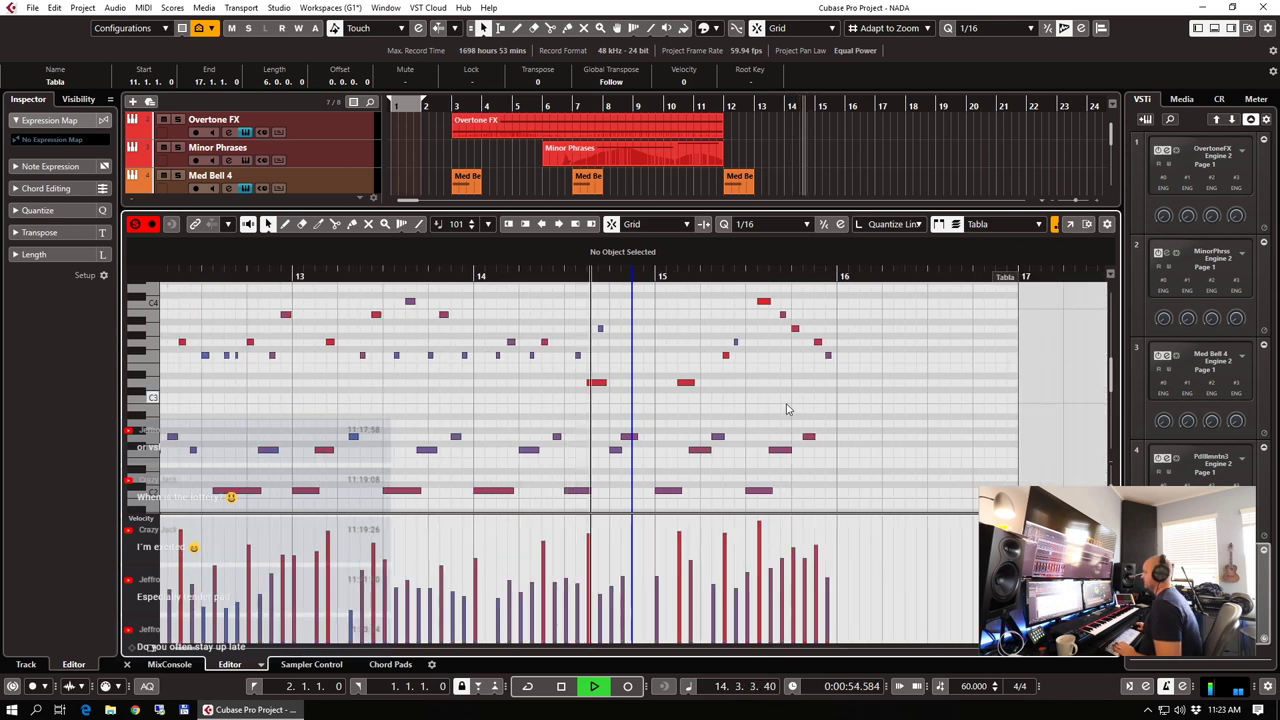
pyautogui.press('space')
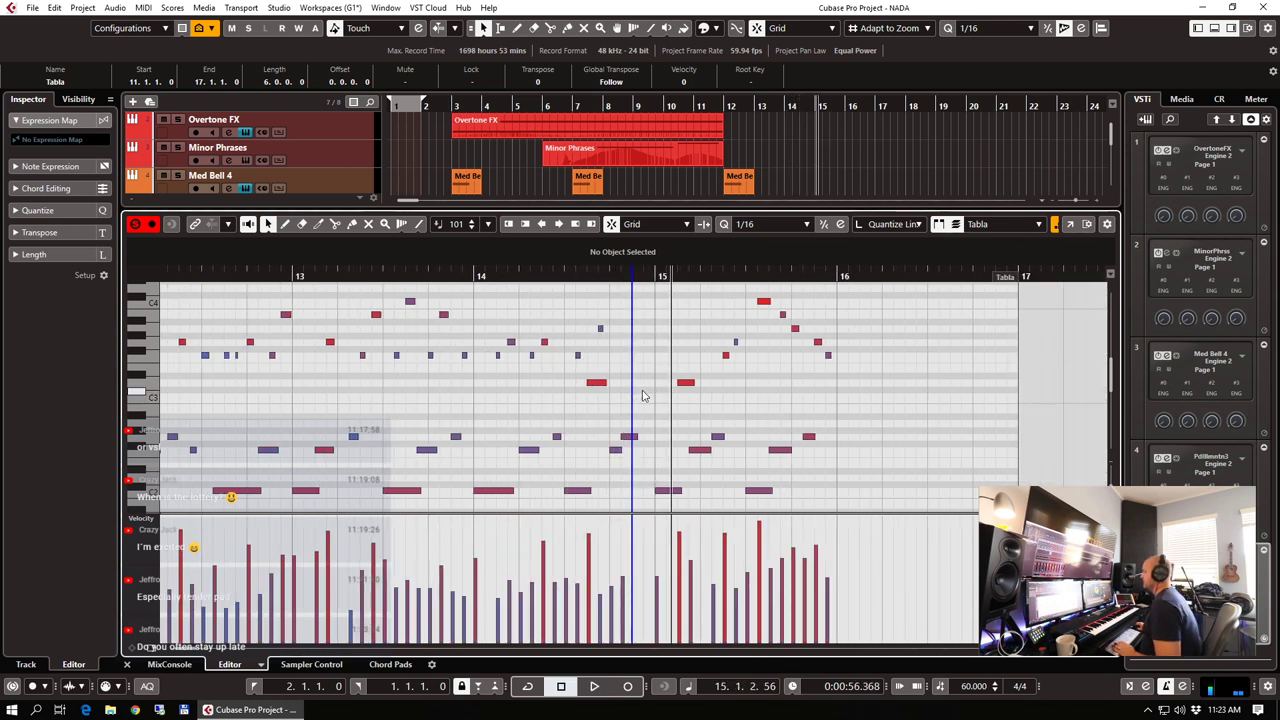
pyautogui.click(647, 369)
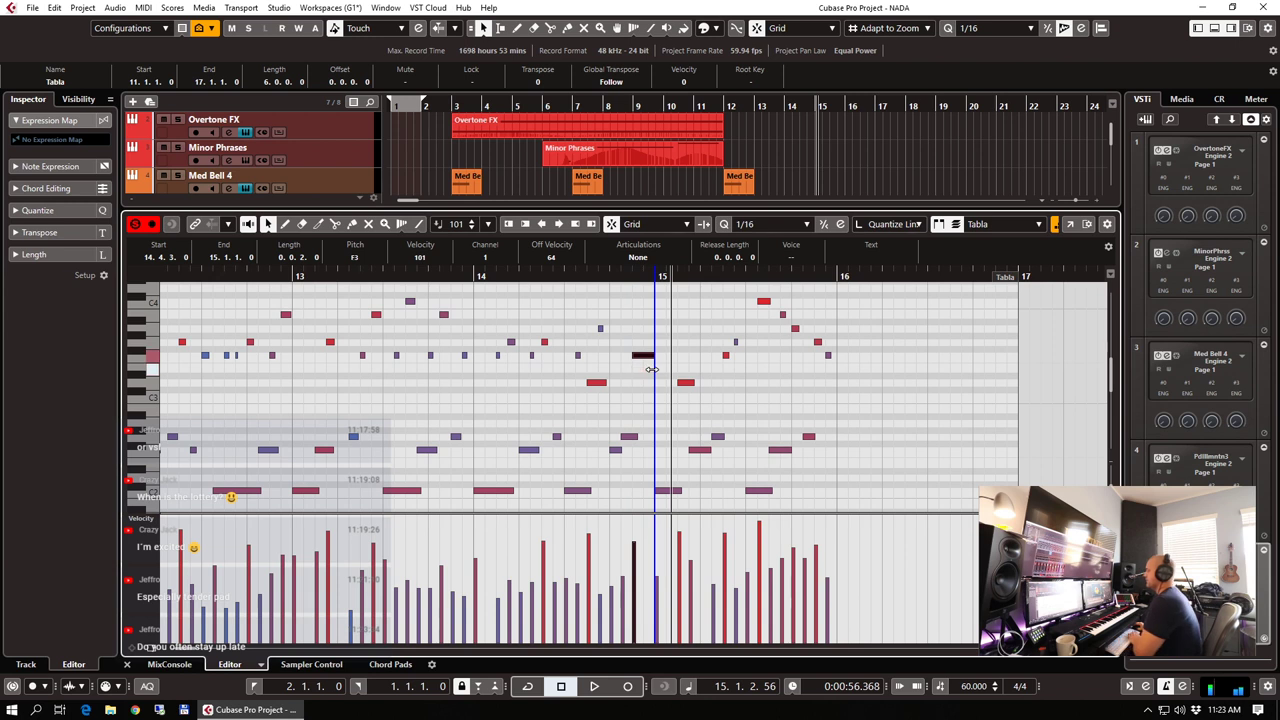
pyautogui.doubleClick(648, 342)
pyautogui.moveTo(647, 574); pyautogui.dragTo(634, 583)
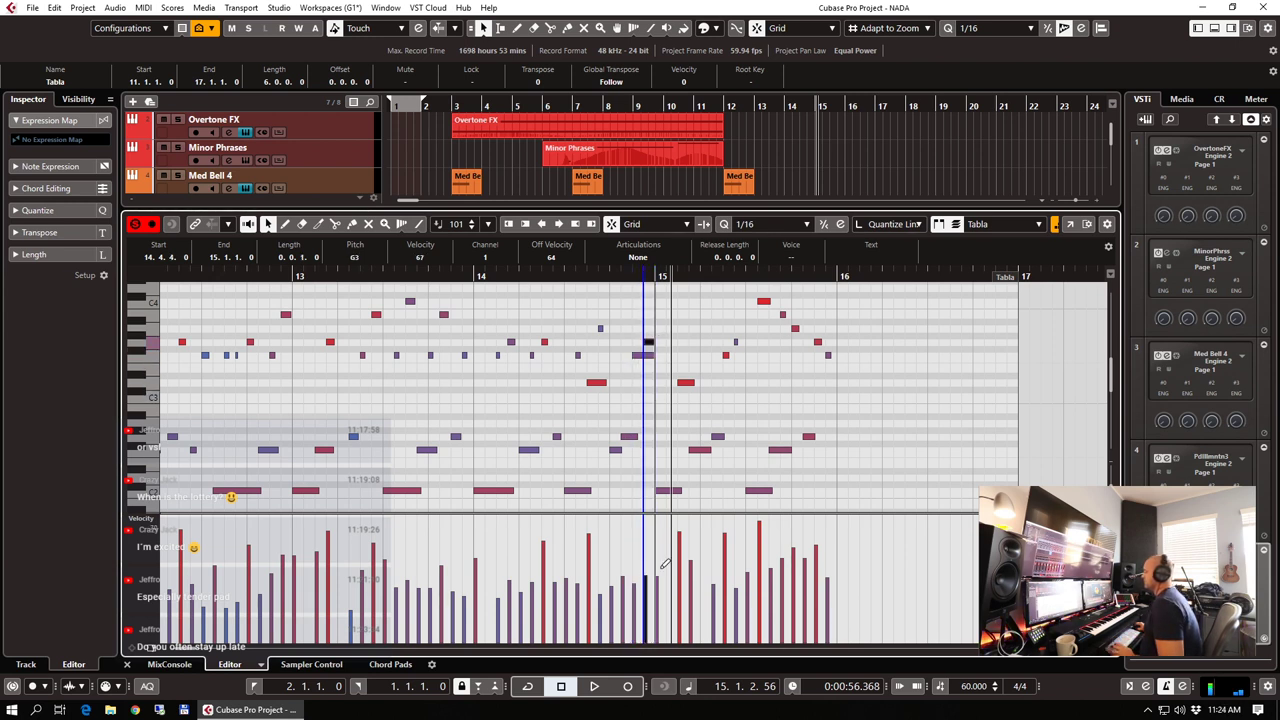
# Lower the velocity of the C4 note in the middle of bar 15, play back the part's ending and close the editor
pyautogui.press('space')
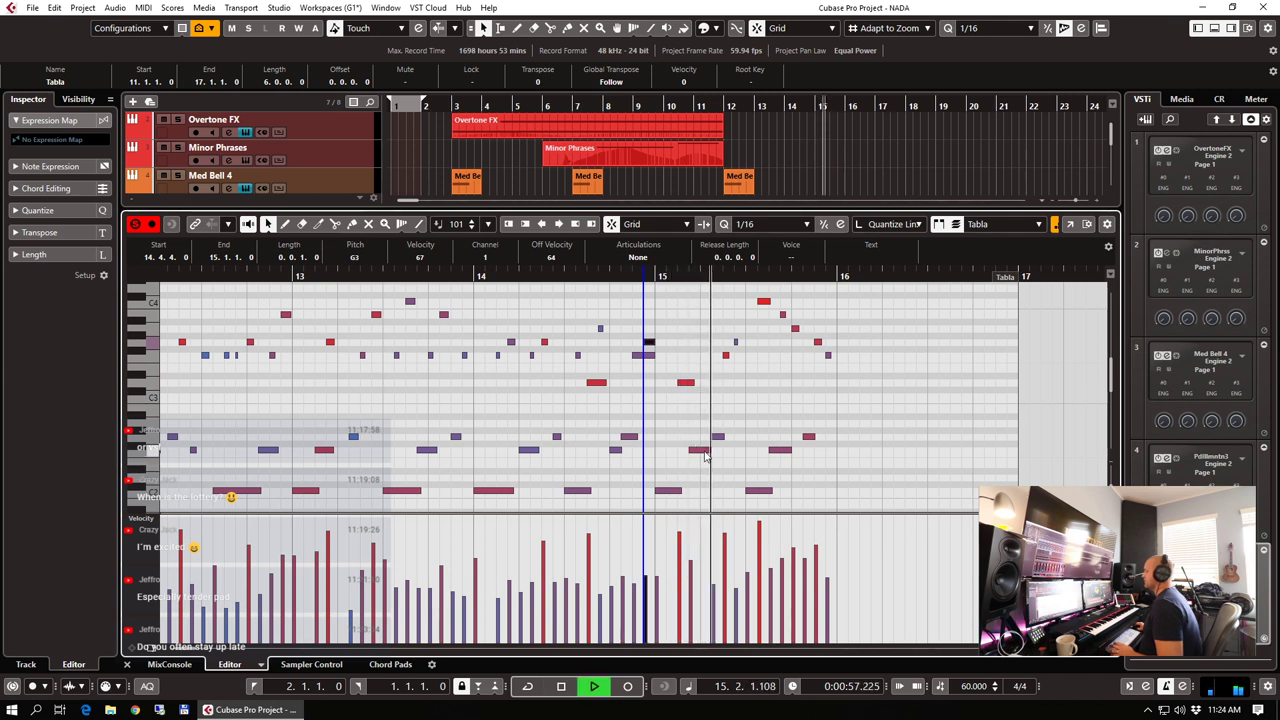
pyautogui.press('space')
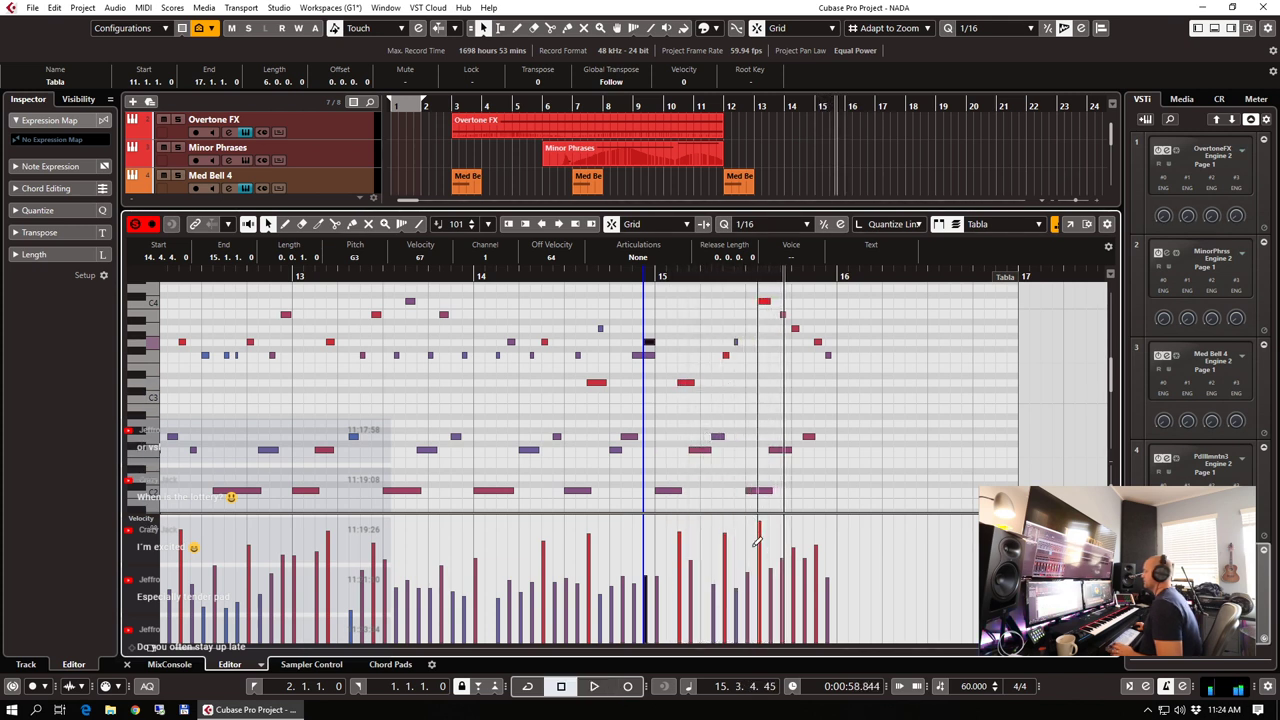
pyautogui.click(657, 276)
pyautogui.press('space')
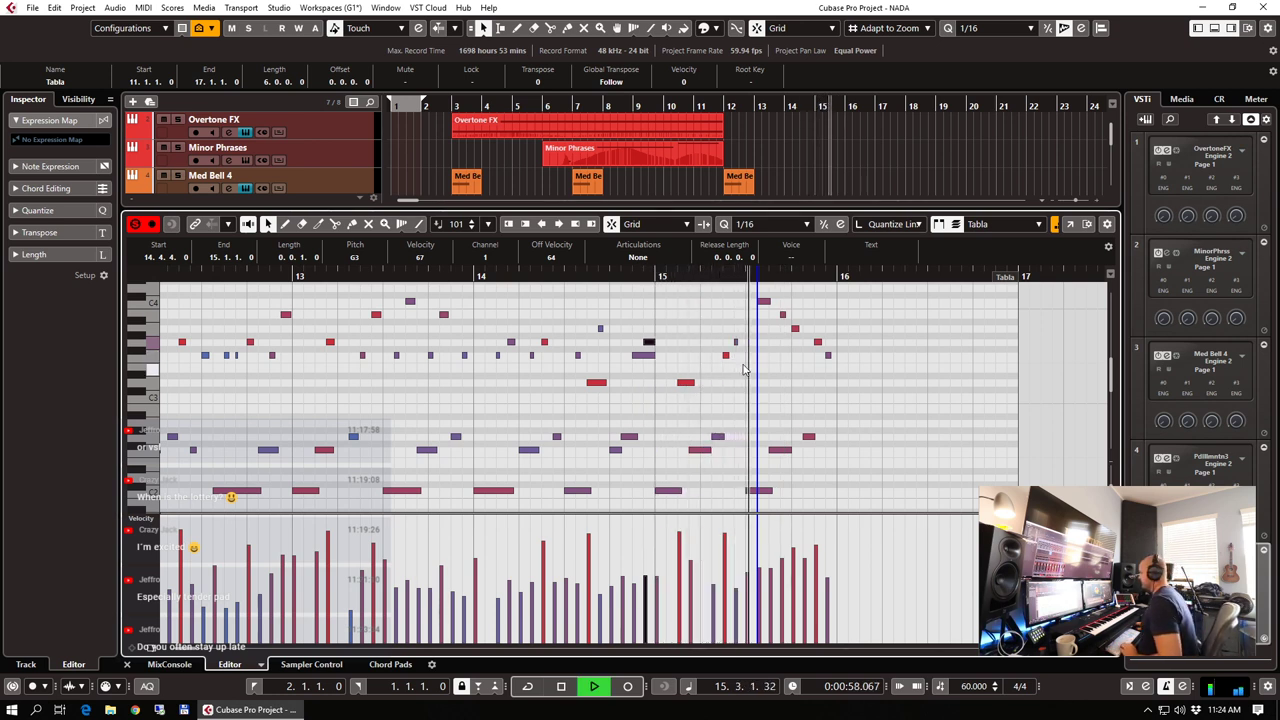
pyautogui.press('space')
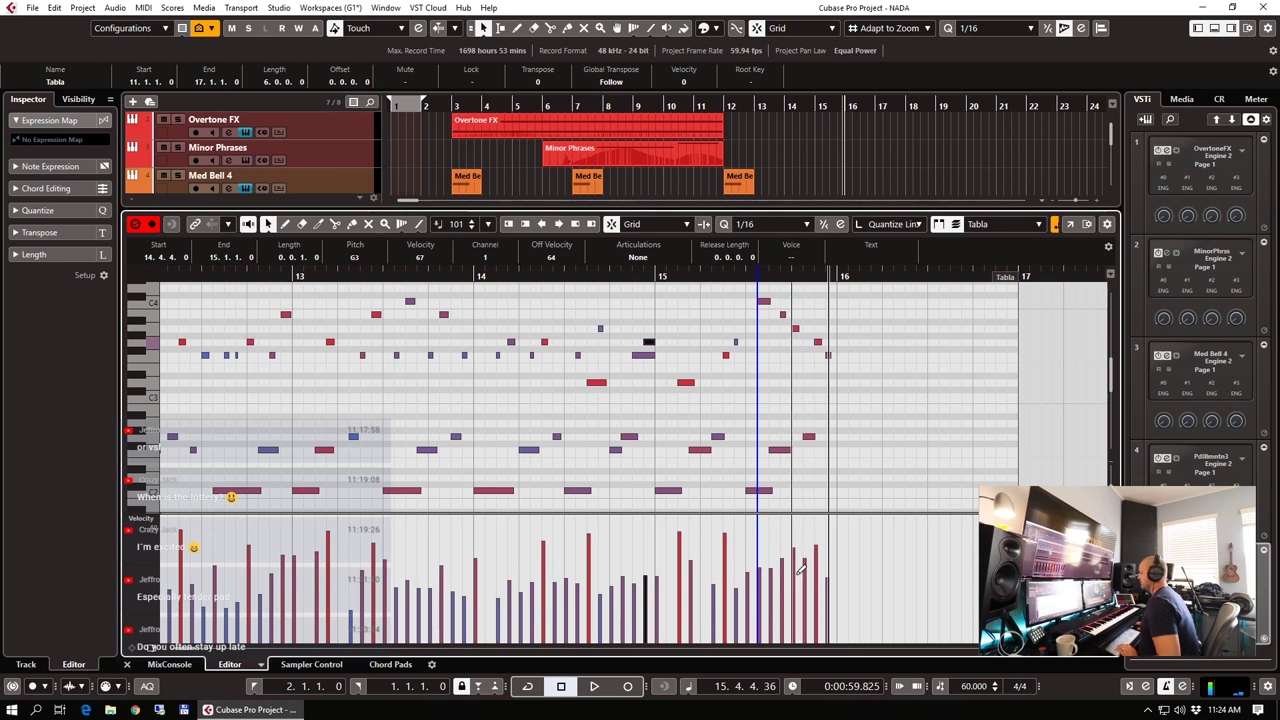
pyautogui.hotkey('ctrl', 'e')
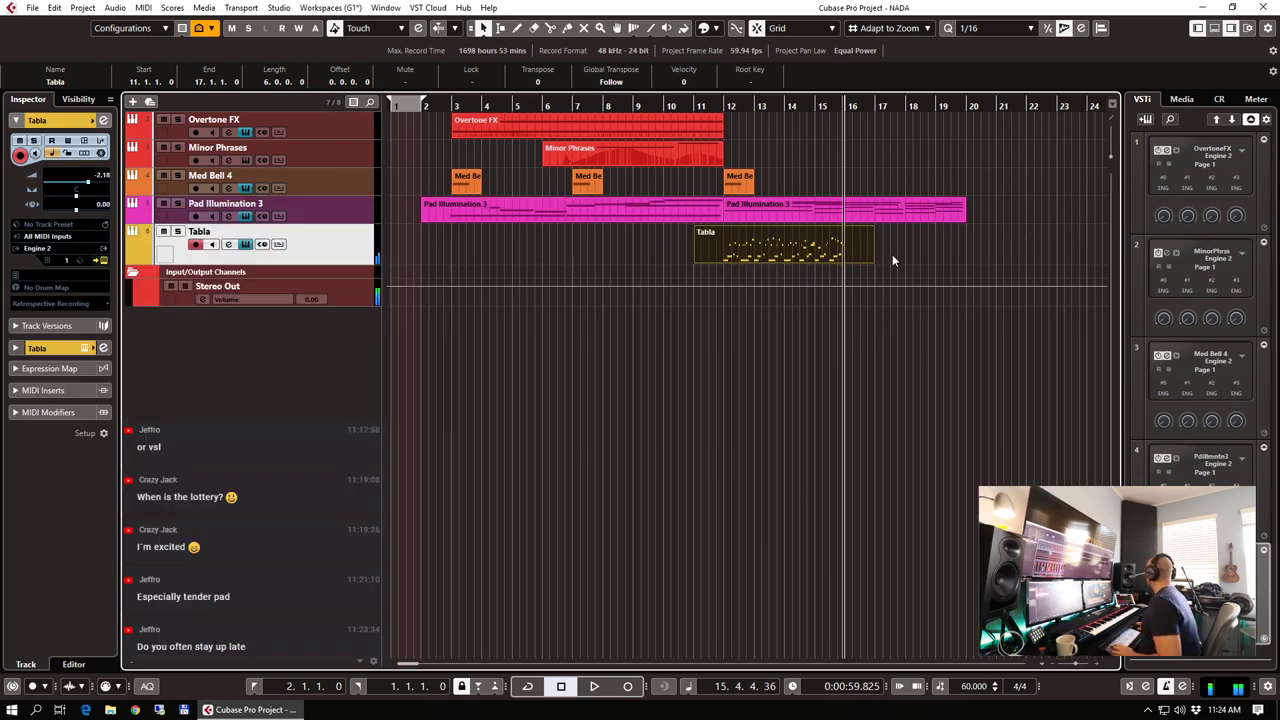
# Trim the Tabla part to span bars 12 to 16 and duplicate it directly after itself, up to bar 20
pyautogui.moveTo(697, 259); pyautogui.dragTo(725, 259)
pyautogui.moveTo(868, 259); pyautogui.dragTo(847, 259)
pyautogui.hotkey('ctrl', 'd')
# Play back the arrangement from bar 12, check the Tabla track's instrument window and close it
pyautogui.click(722, 105)
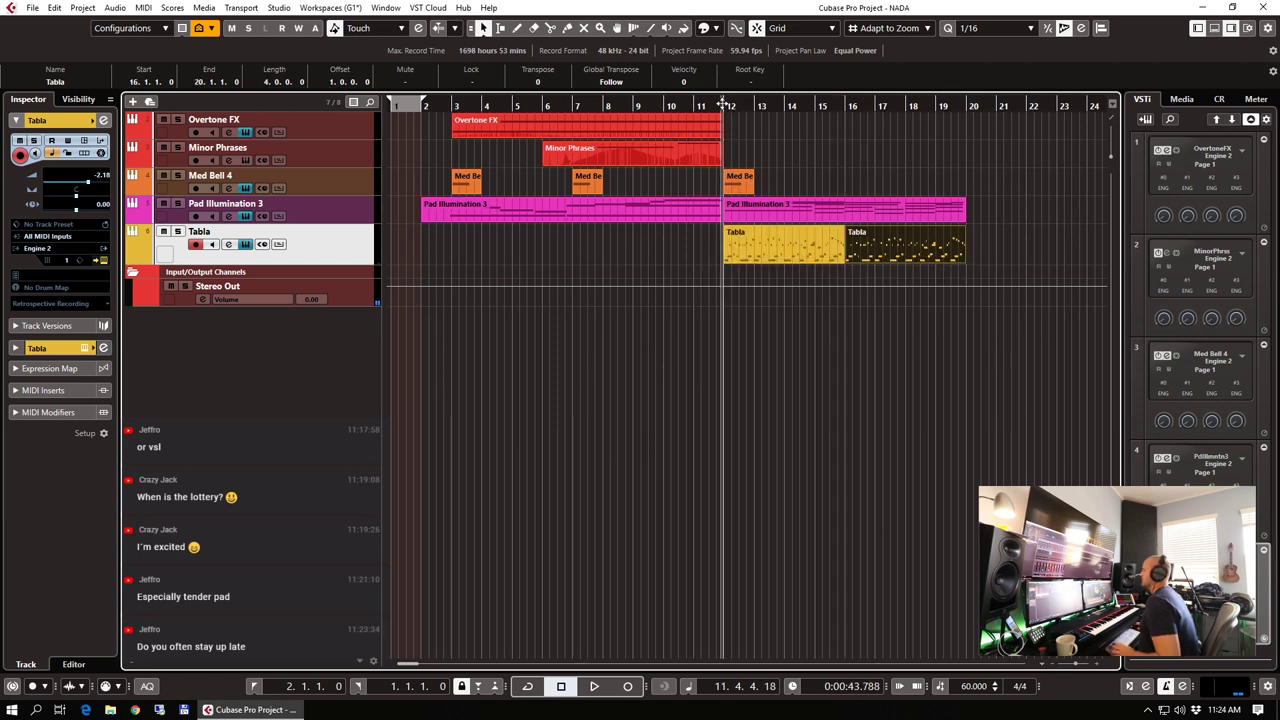
pyautogui.press('space')
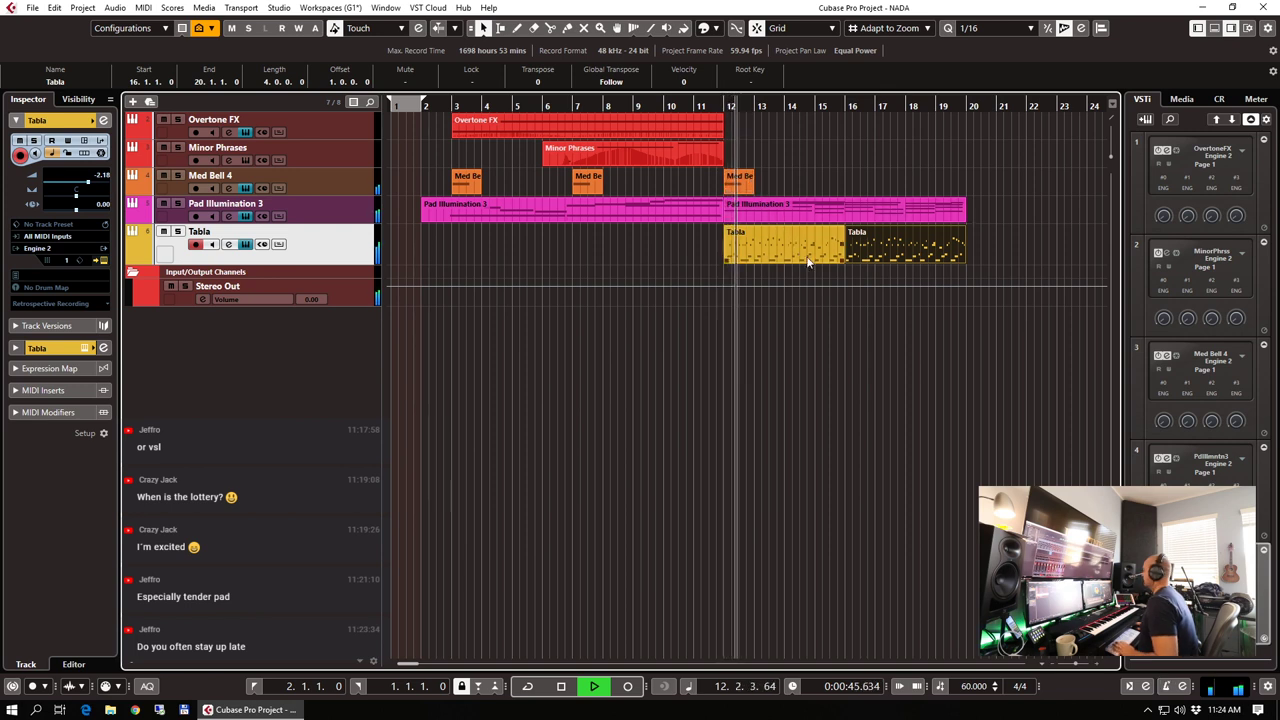
pyautogui.press('h')
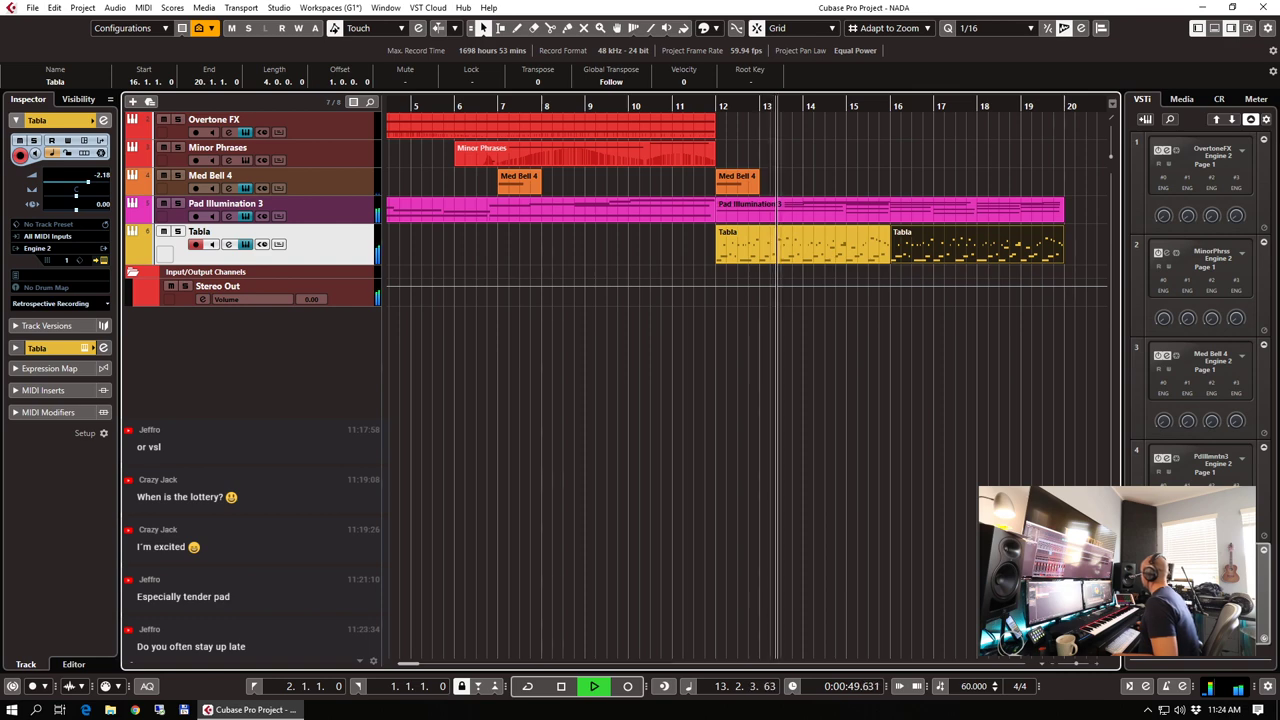
pyautogui.moveTo(1279, 24); pyautogui.dragTo(766, 38)
pyautogui.press('space')
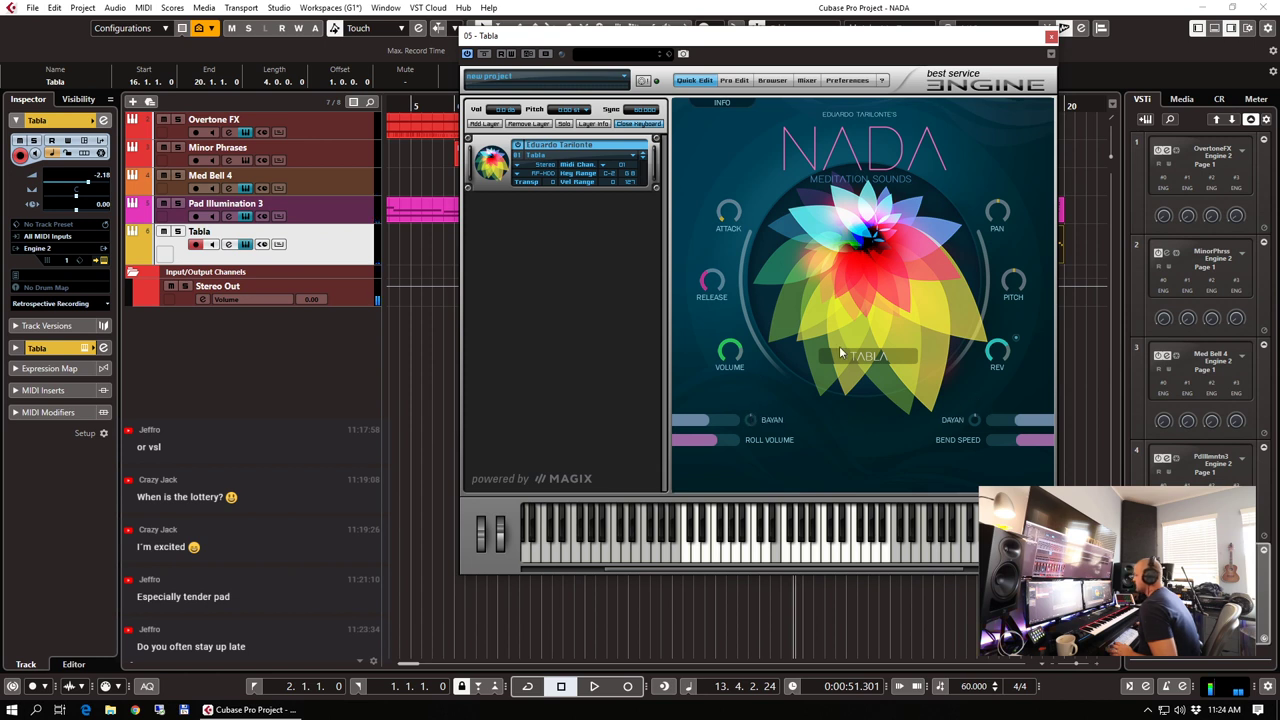
pyautogui.click(1051, 36)
# Replay from bar 12 and set the Tabla track's audio fader to -5.50
pyautogui.click(714, 105)
pyautogui.press('space')
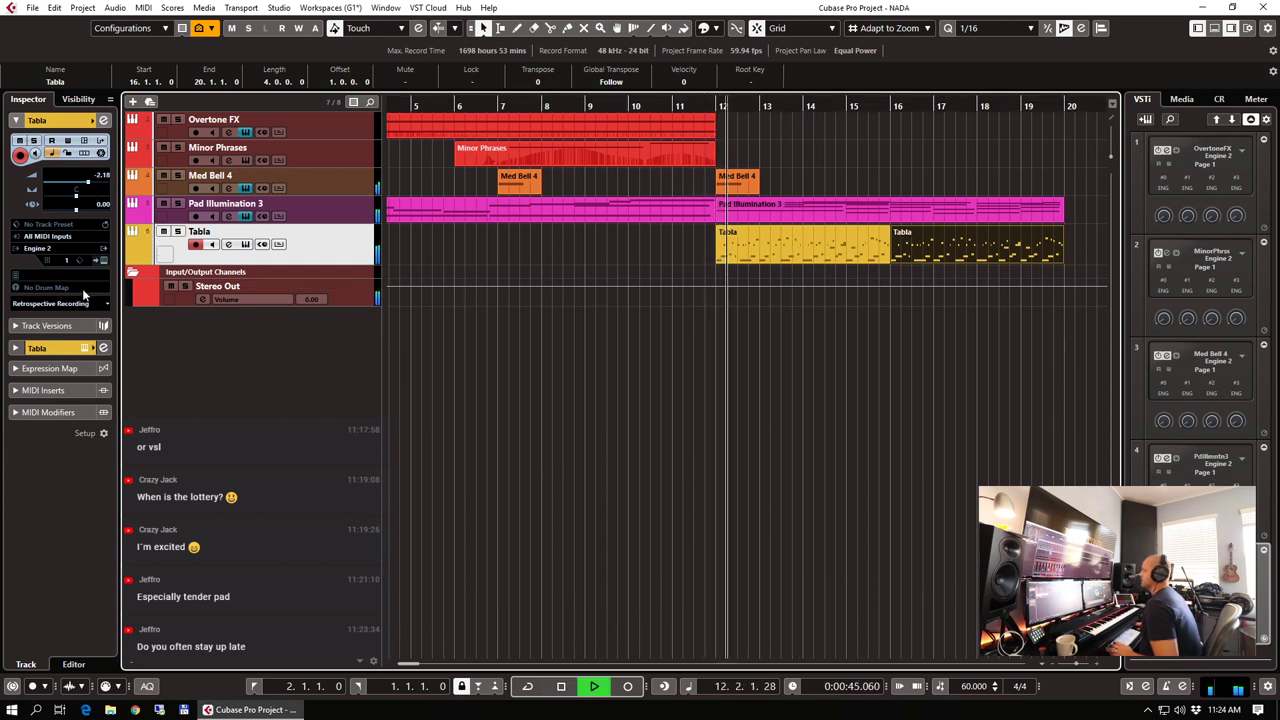
pyautogui.click(50, 390)
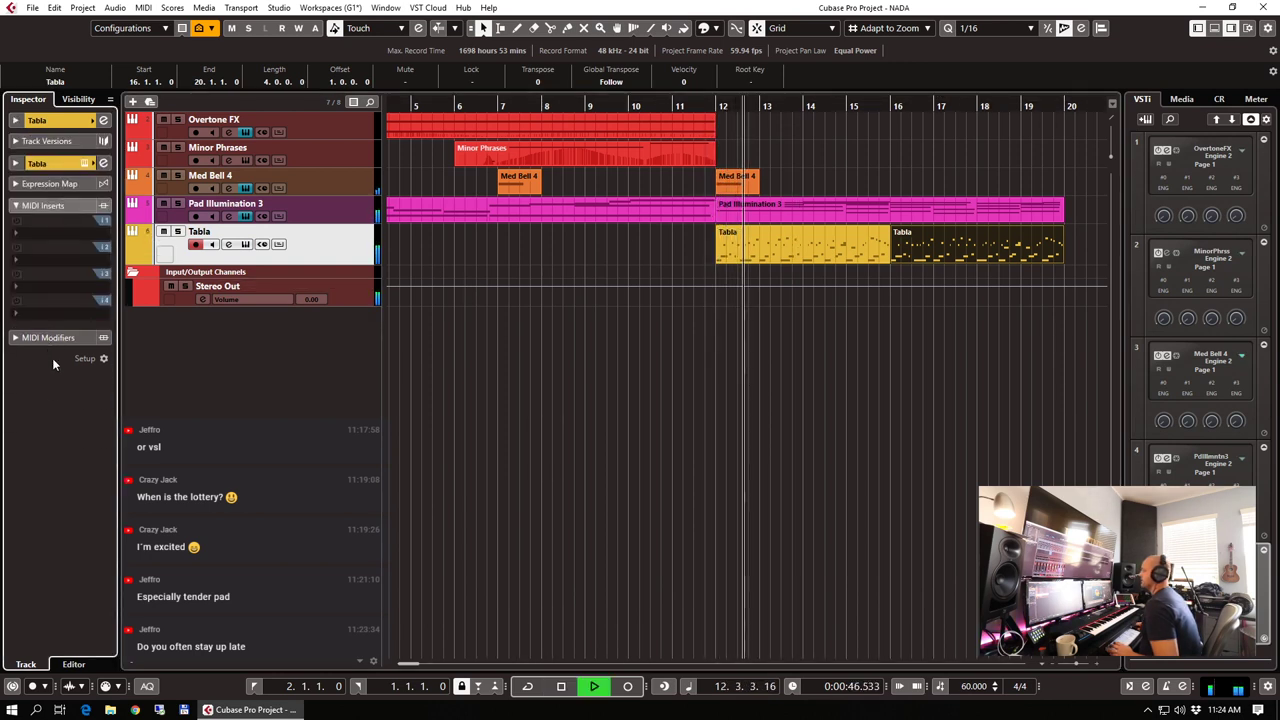
pyautogui.click(58, 204)
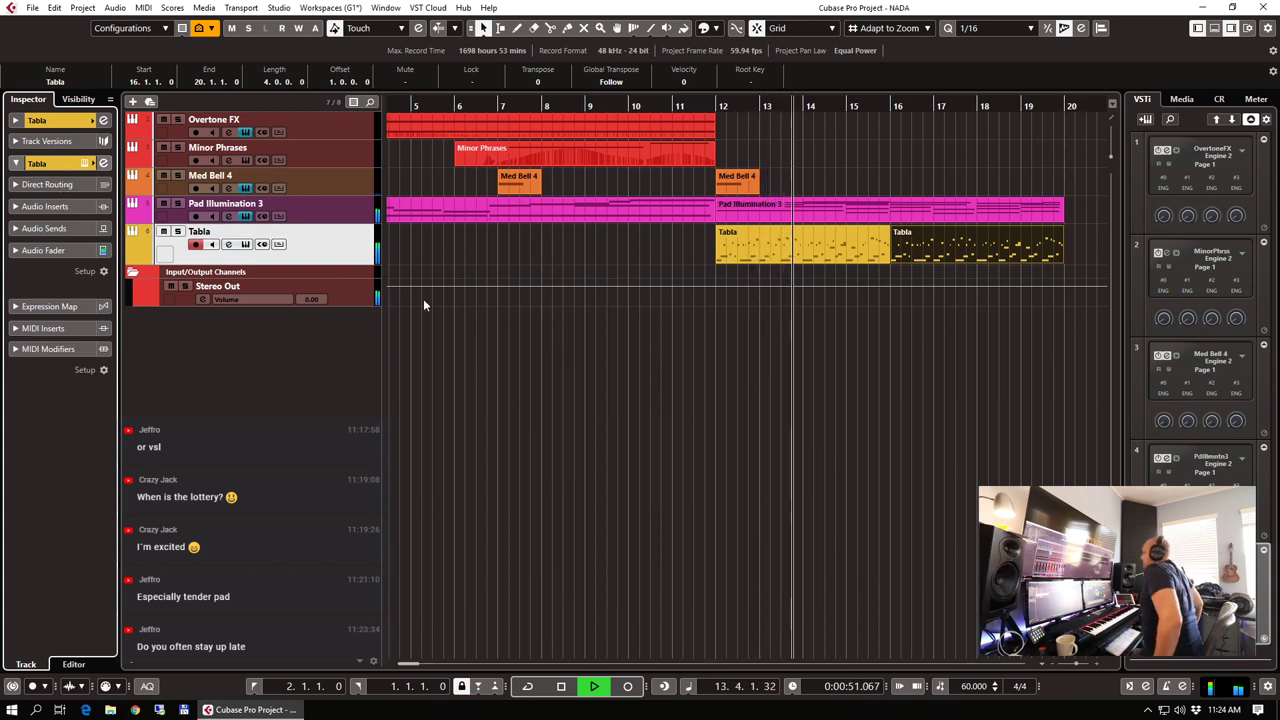
pyautogui.click(50, 251)
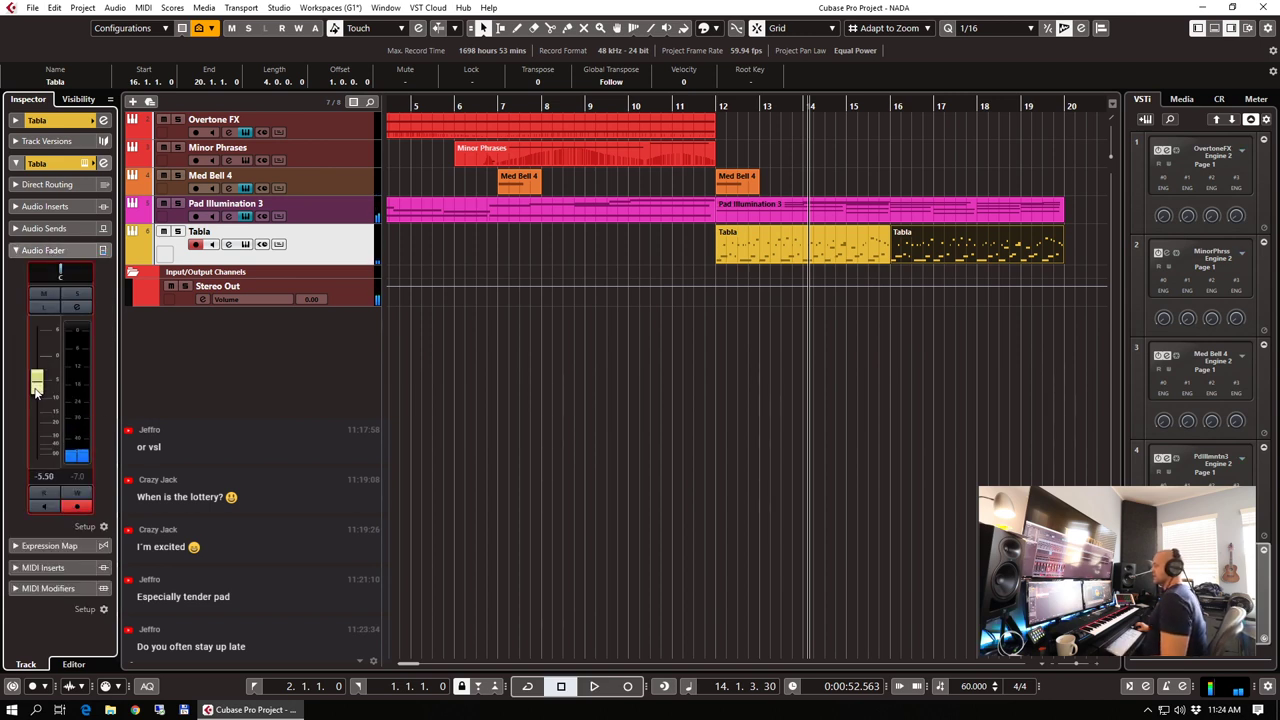
# Add the API-2500 Stereo compressor to the second audio insert slot of the Tabla track
pyautogui.click(45, 206)
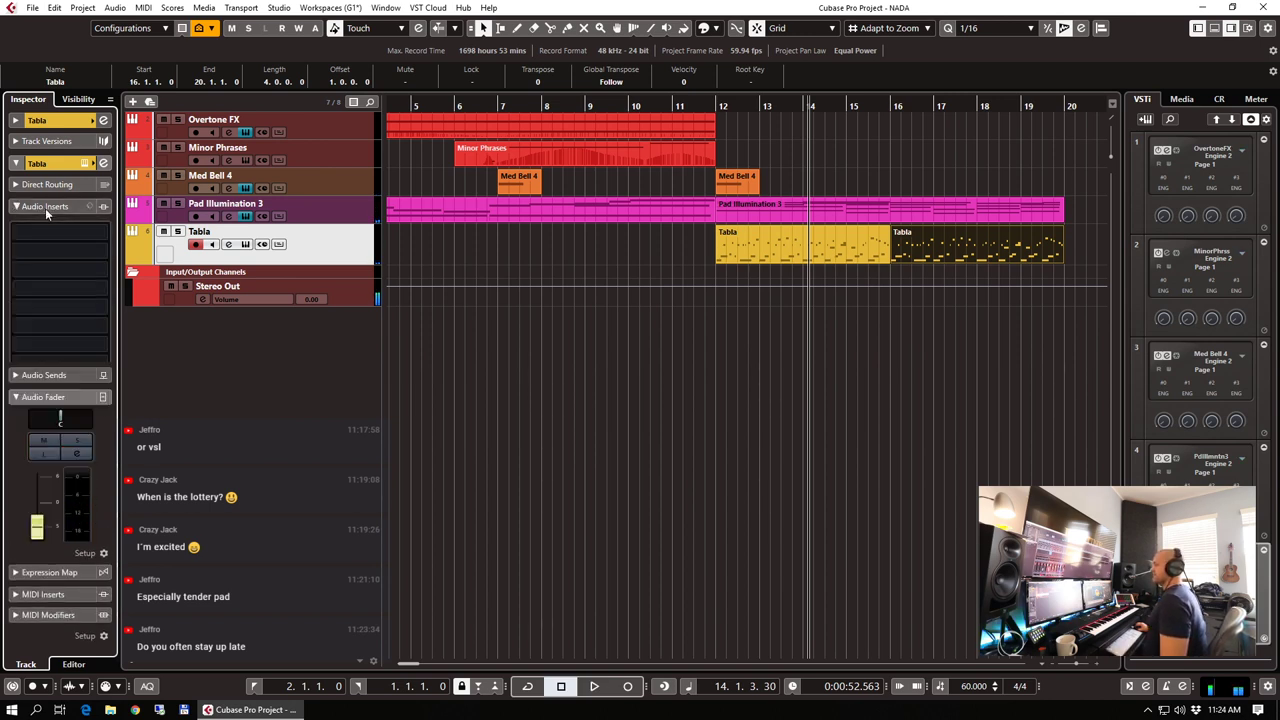
pyautogui.click(102, 252)
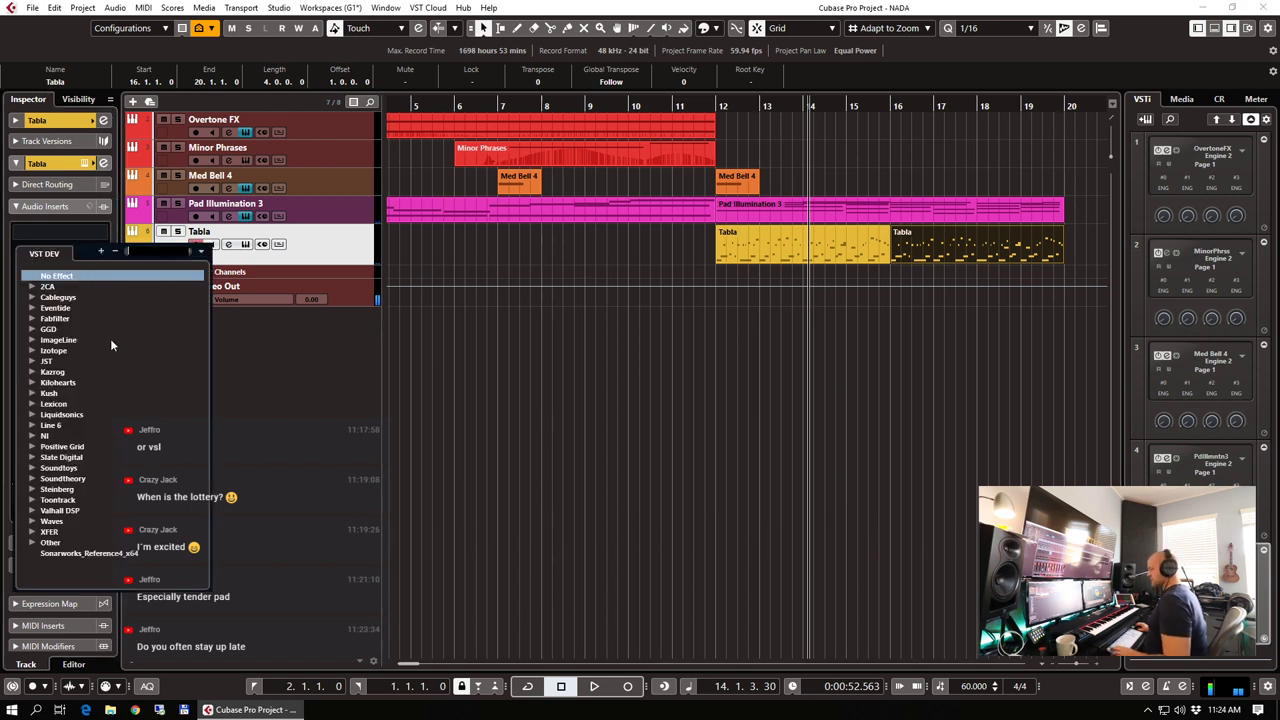
pyautogui.write('api')
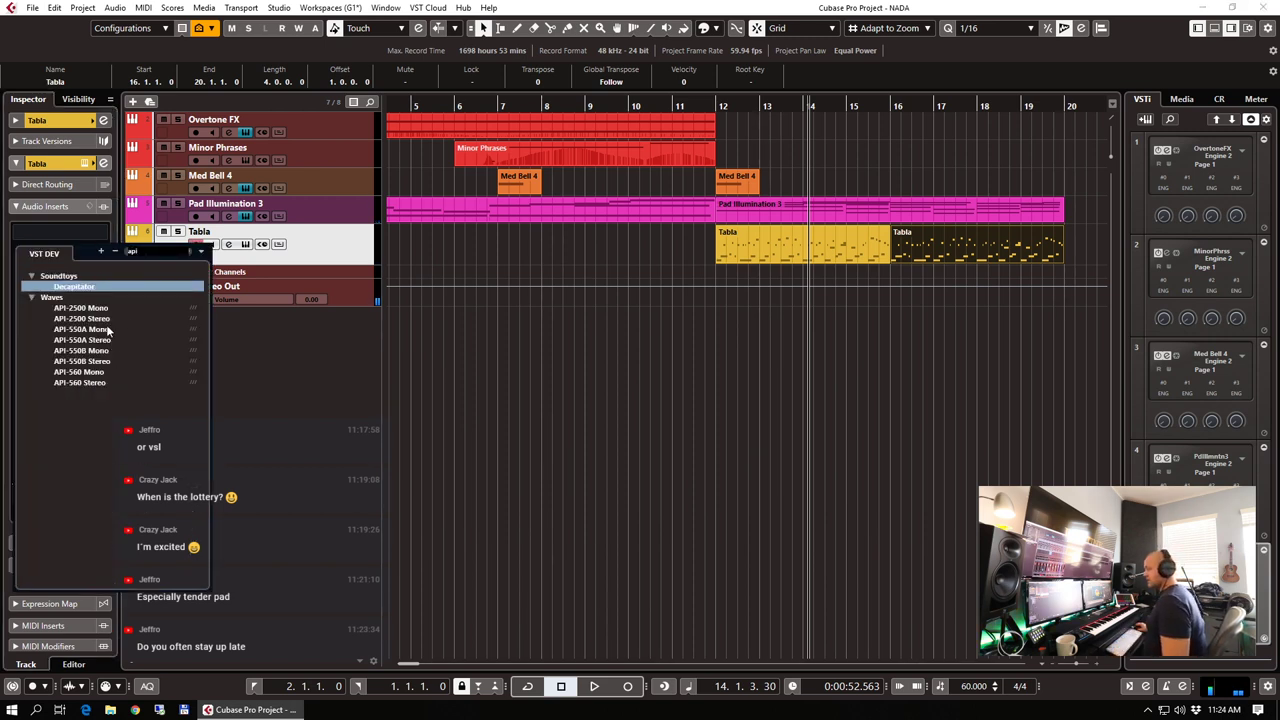
pyautogui.click(82, 318)
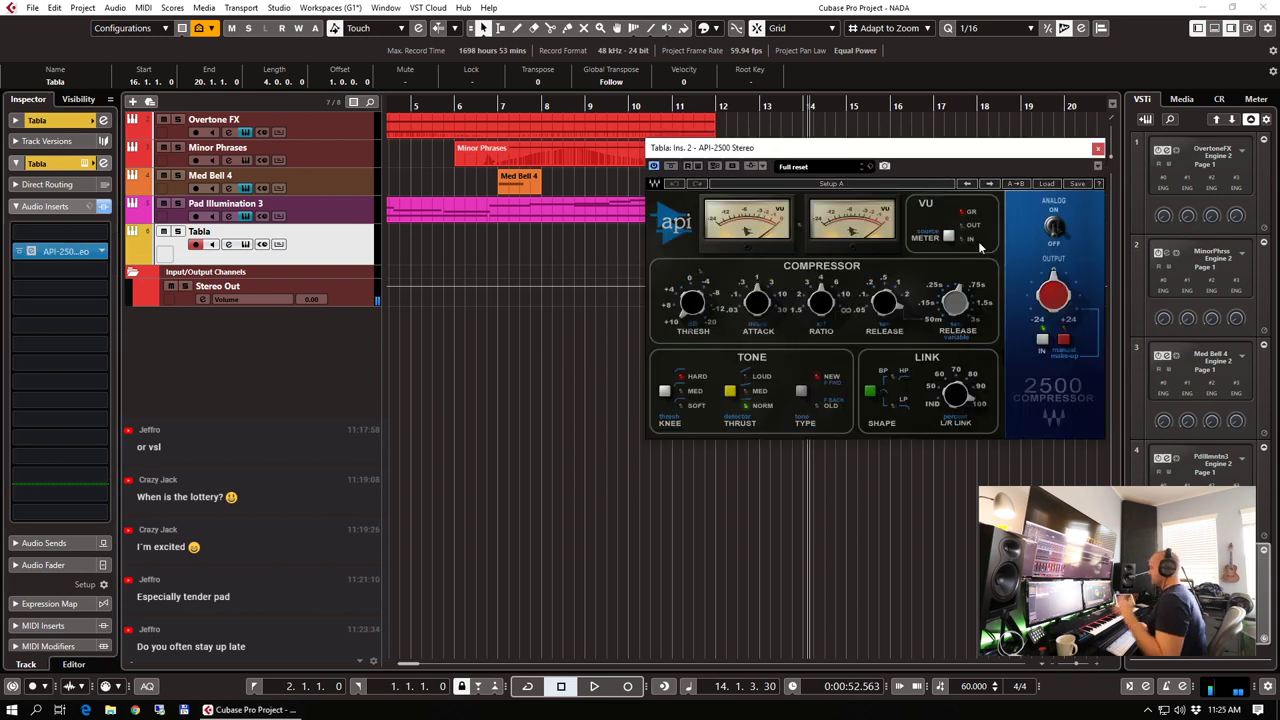
# Load the factory preset Drum Kit 3 from the Drums category in the API-2500 compressor
pyautogui.click(1044, 186)
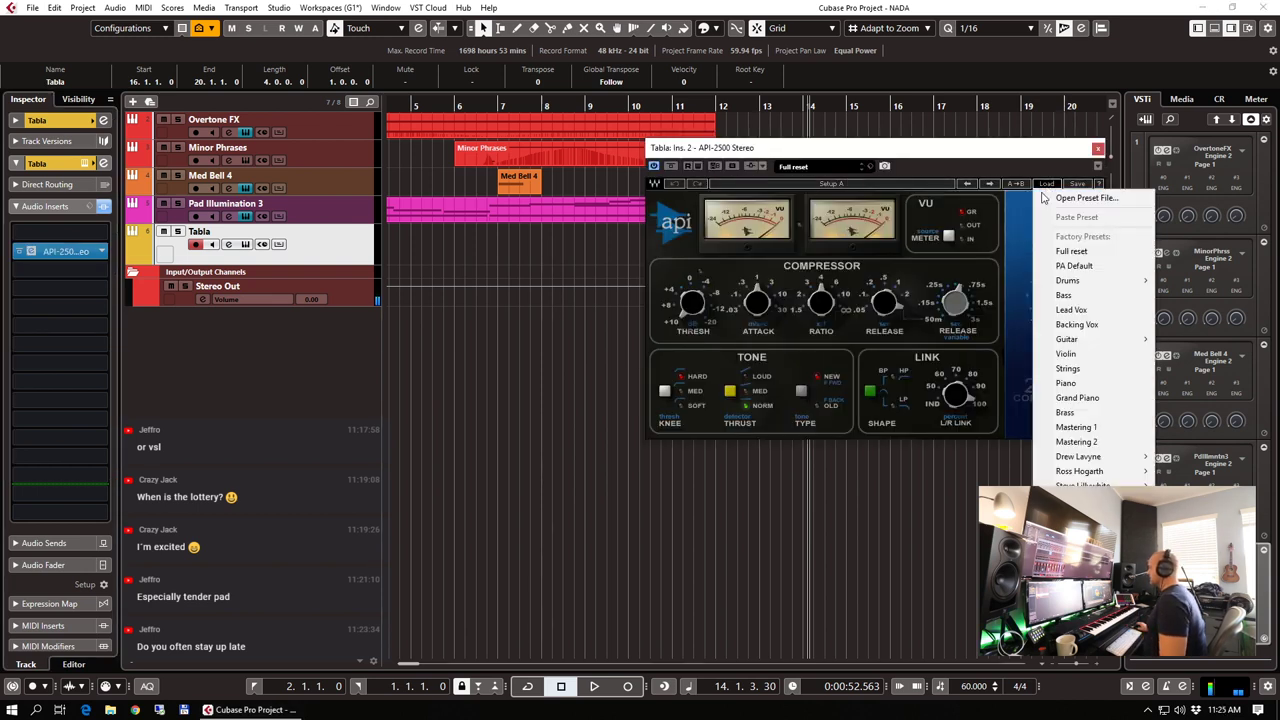
pyautogui.moveTo(1097, 283)
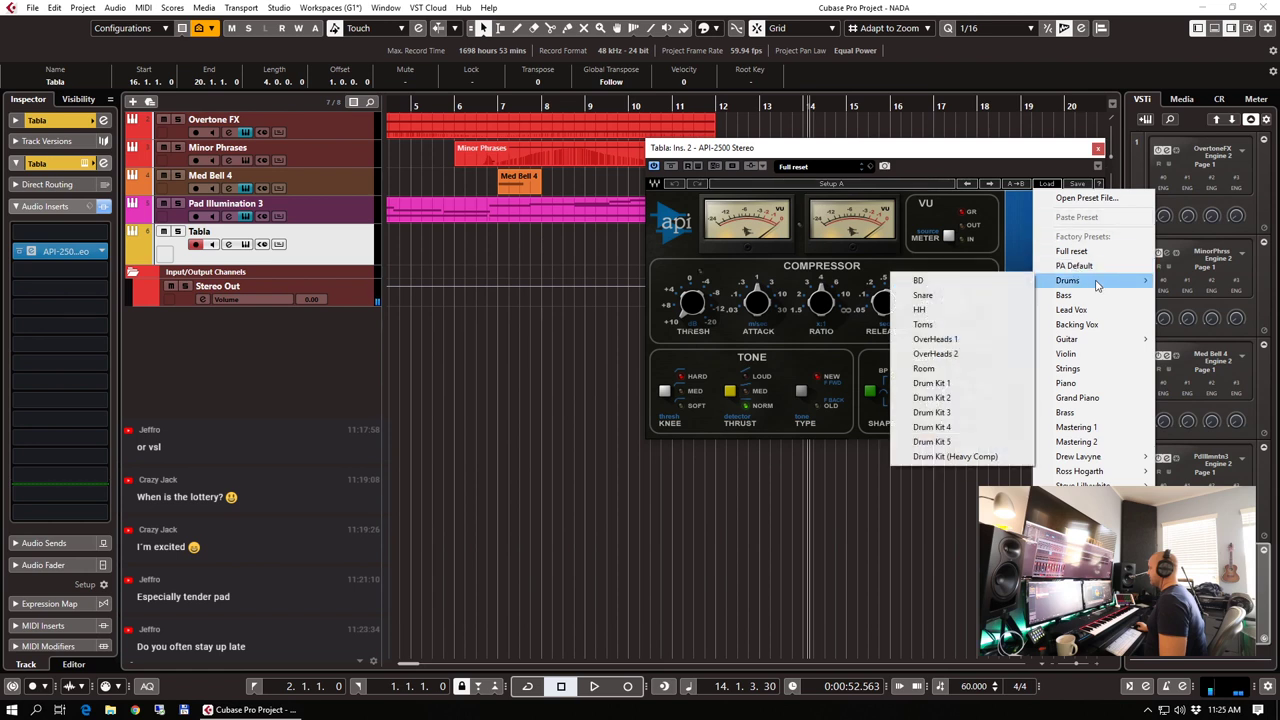
pyautogui.click(971, 415)
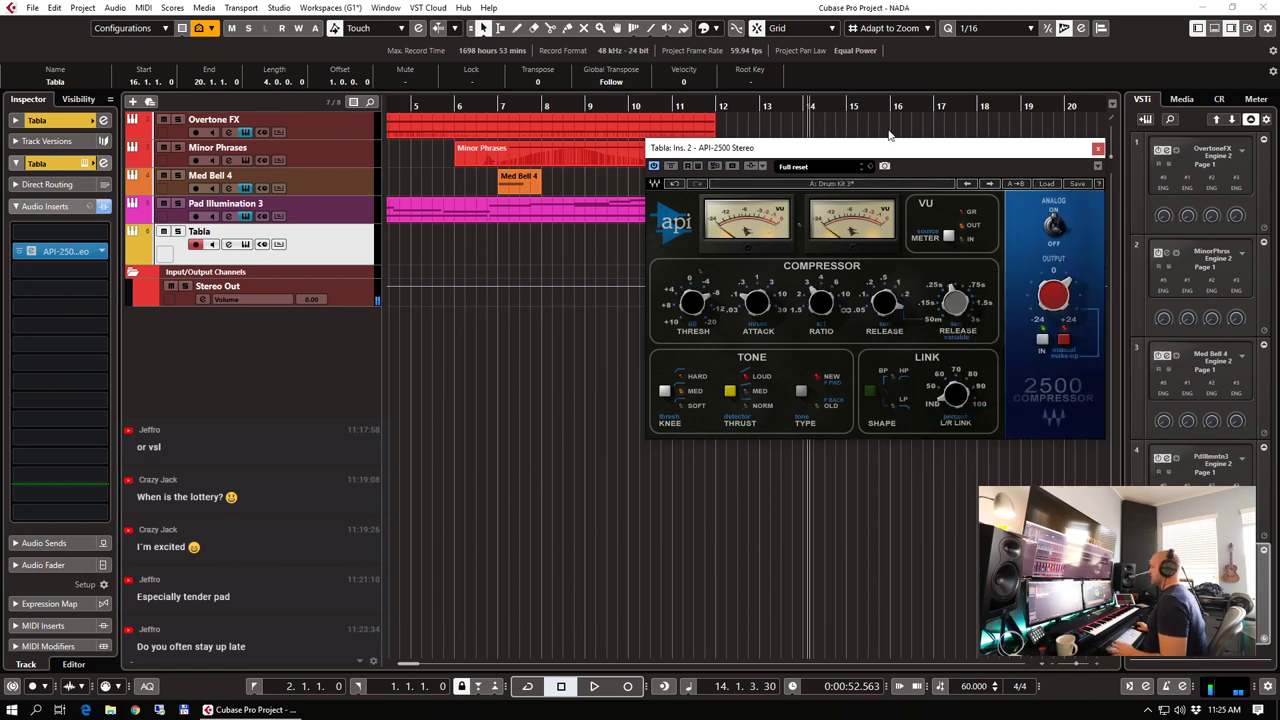
# Play back the compressed tabla from bar 12, close the compressor window and solo the Tabla track
pyautogui.moveTo(867, 153); pyautogui.dragTo(830, 276)
pyautogui.click(717, 107)
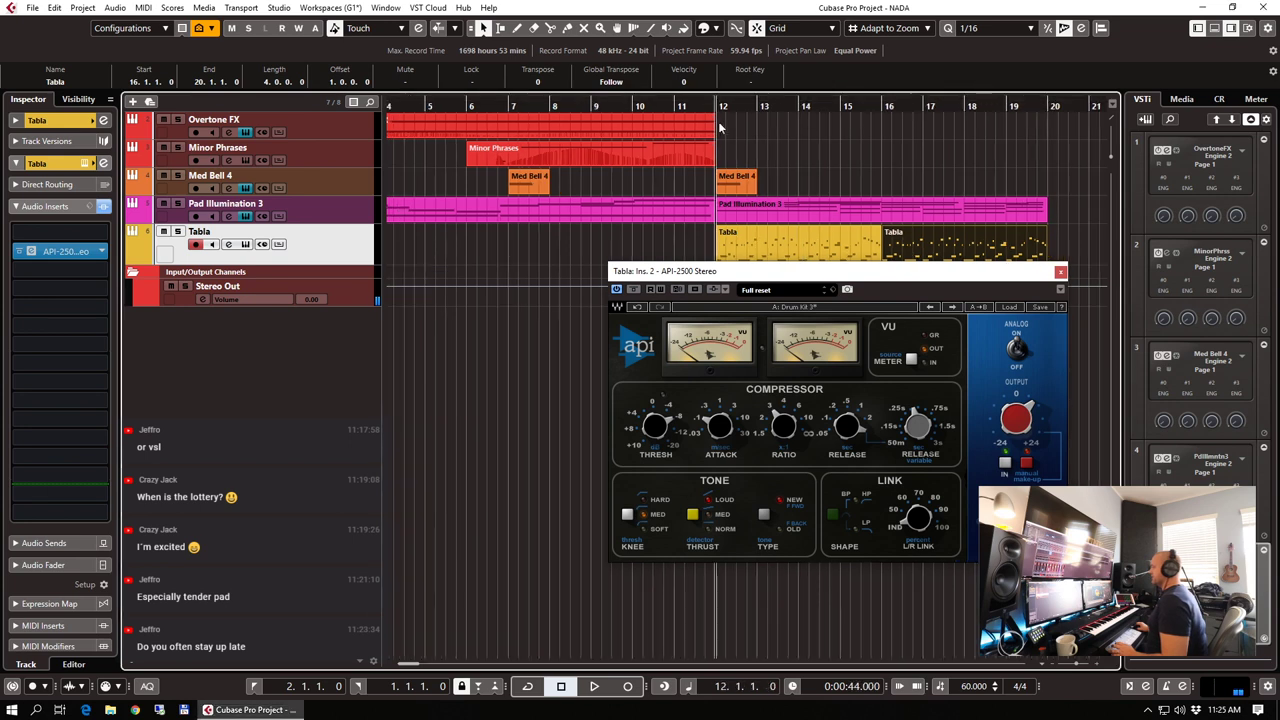
pyautogui.press('space')
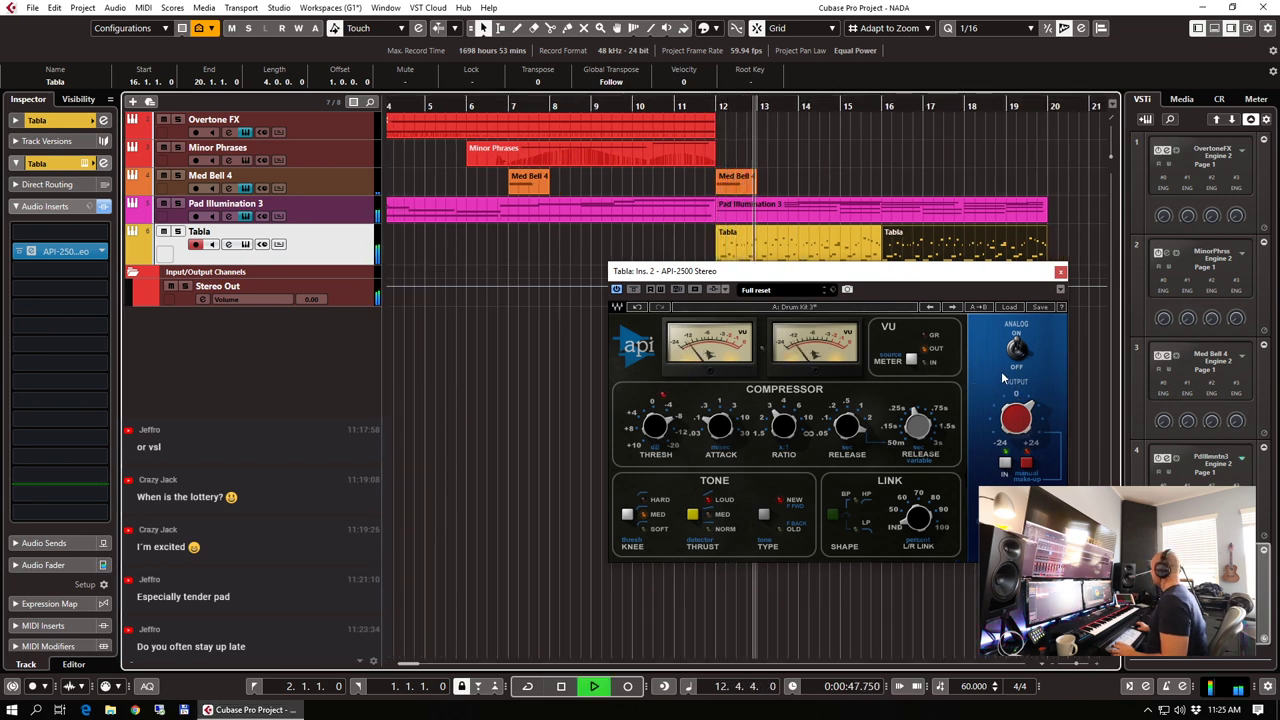
pyautogui.click(1060, 271)
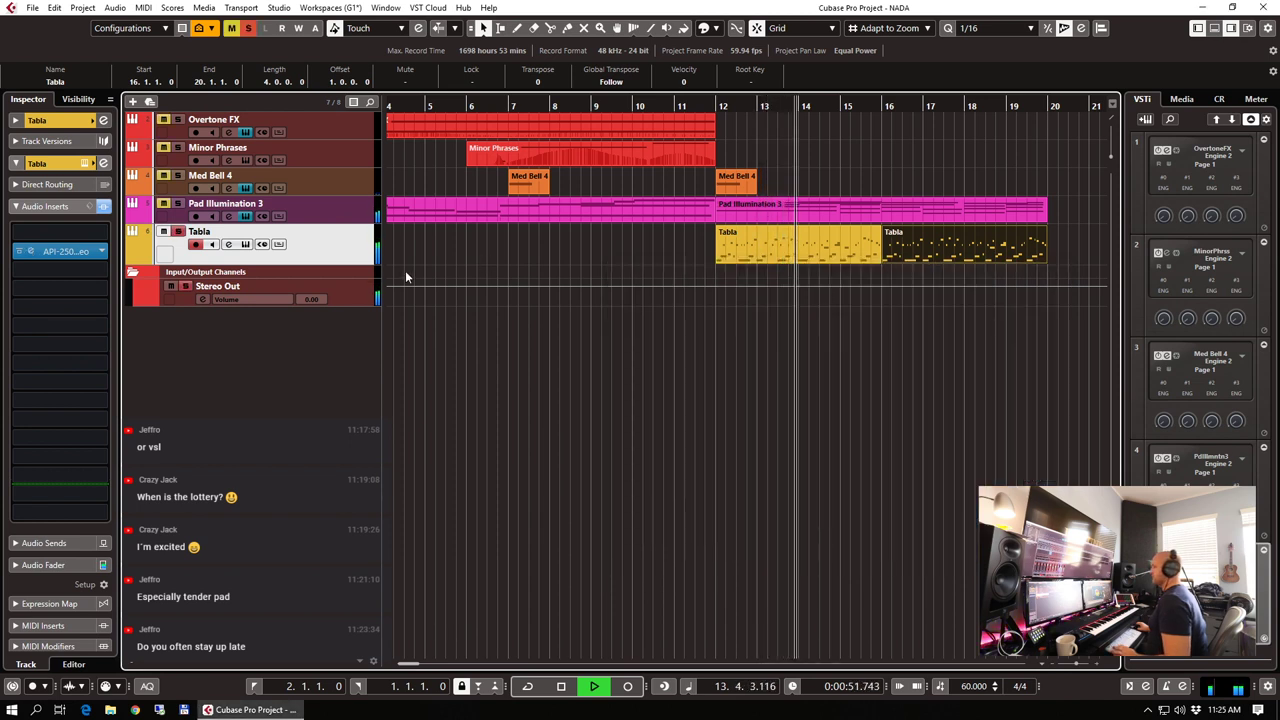
# Compare the tabla with the compressor bypassed and re-enabled, and set the Tabla track's audio fader to -6.10
pyautogui.click(19, 251)
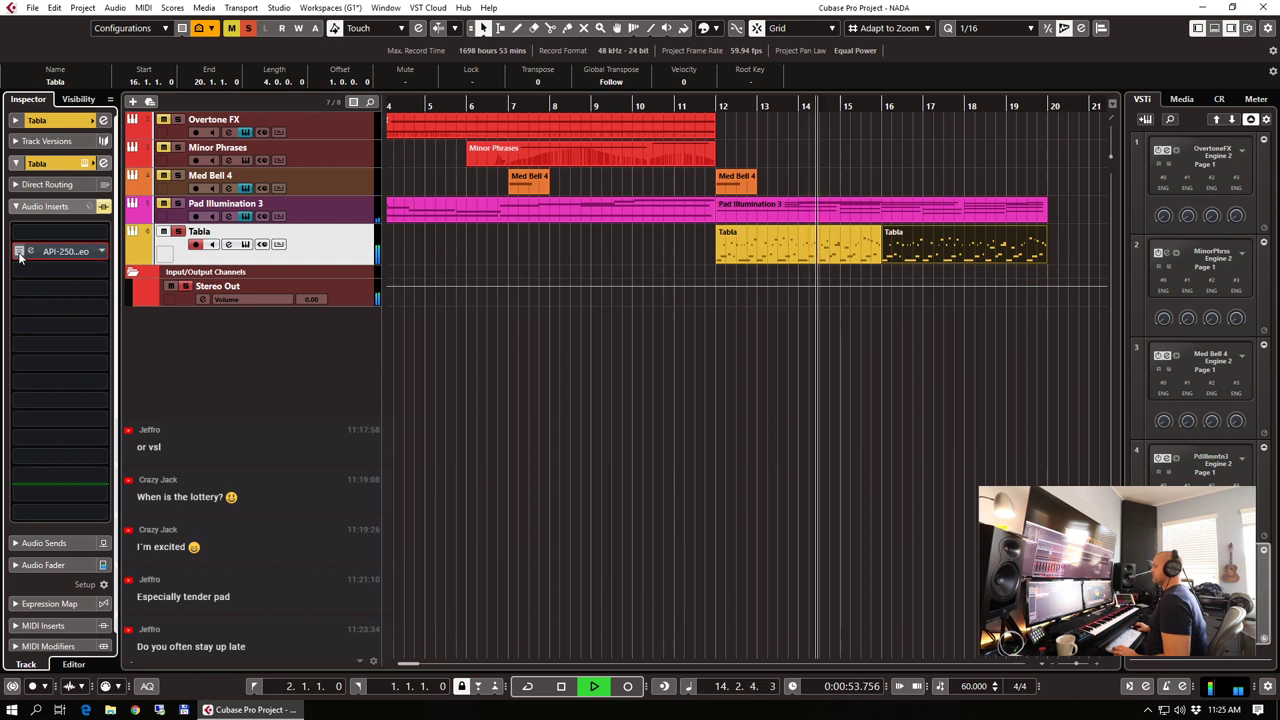
pyautogui.click(19, 251)
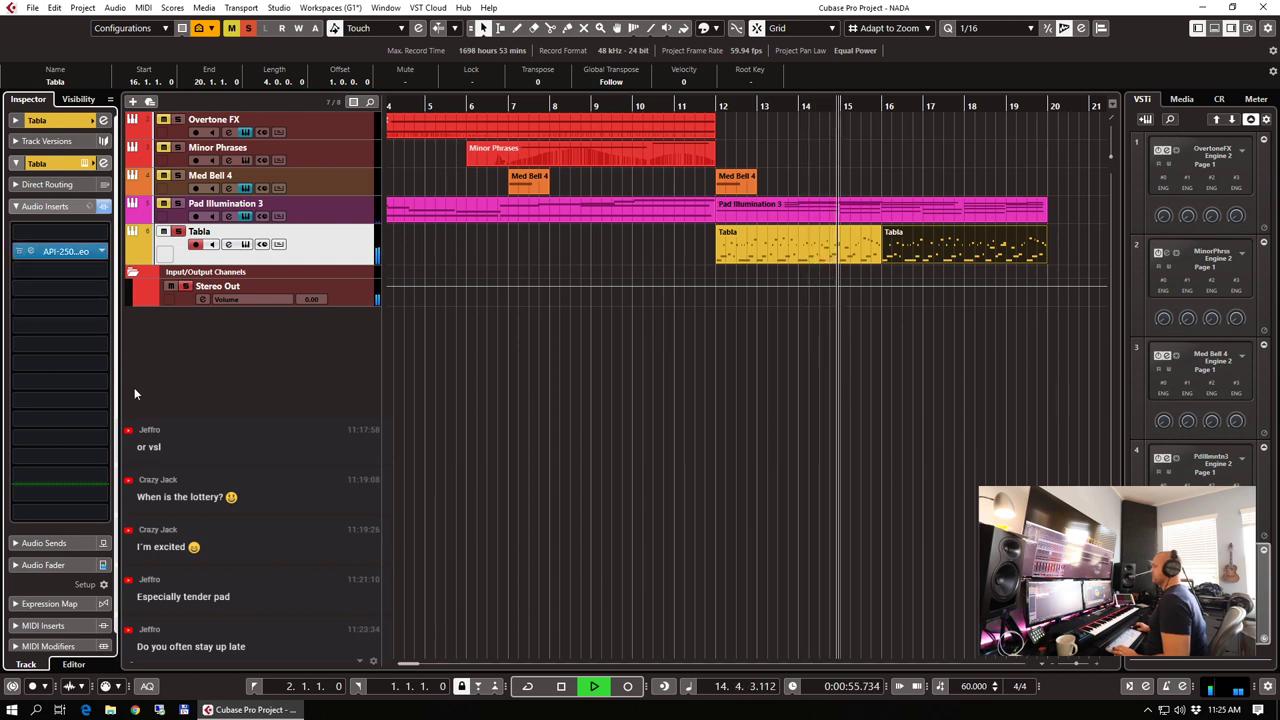
pyautogui.click(40, 566)
pyautogui.moveTo(31, 390); pyautogui.dragTo(31, 389)
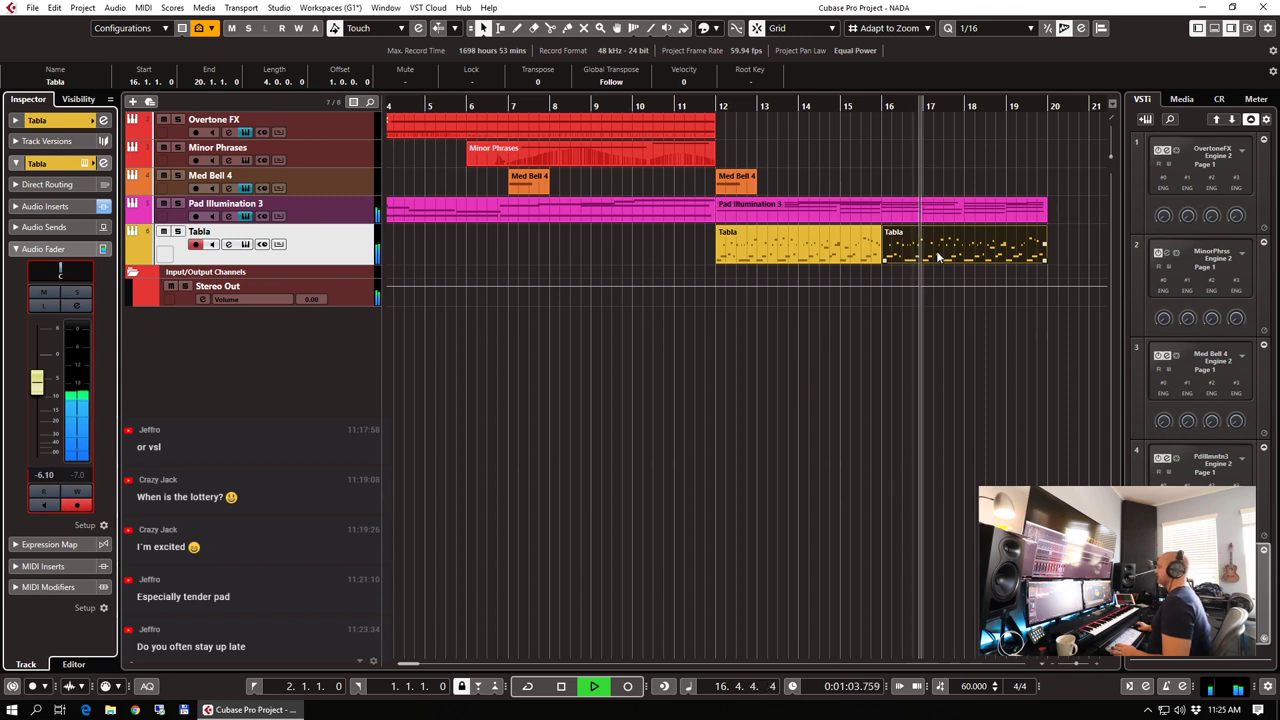
# Duplicate the Pad Illumination 3 track, place the copy below Tabla and delete the copy's events
pyautogui.rightClick(320, 207)
pyautogui.click(785, 292)
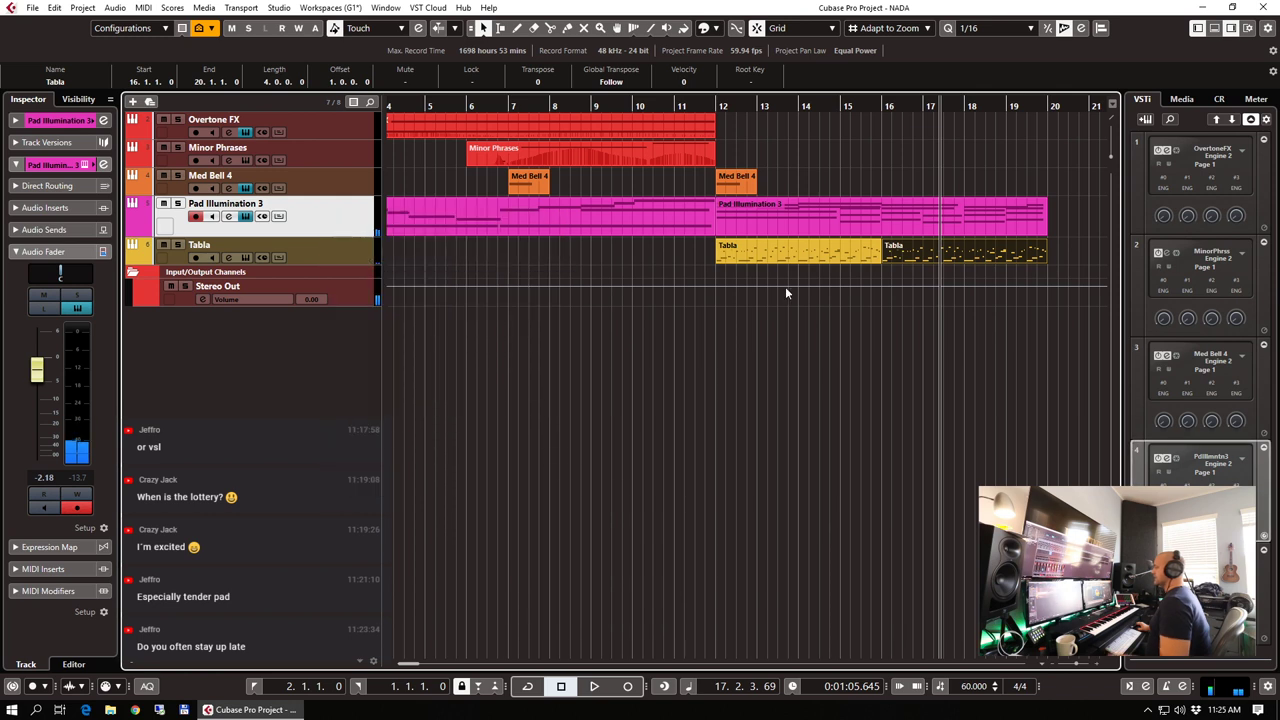
pyautogui.moveTo(502, 245); pyautogui.dragTo(301, 272)
pyautogui.press('Delete')
# Colour the duplicated pad track blue and rename it Solo
pyautogui.click(93, 121)
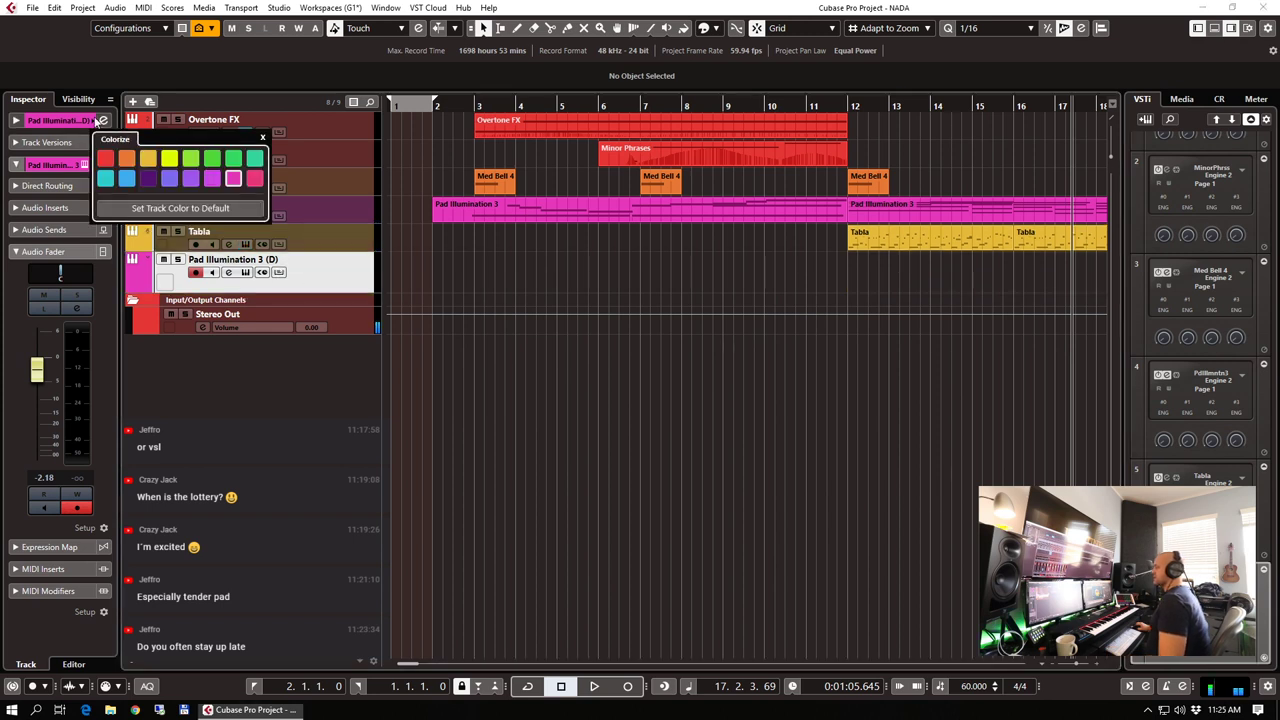
pyautogui.click(126, 178)
pyautogui.click(314, 280)
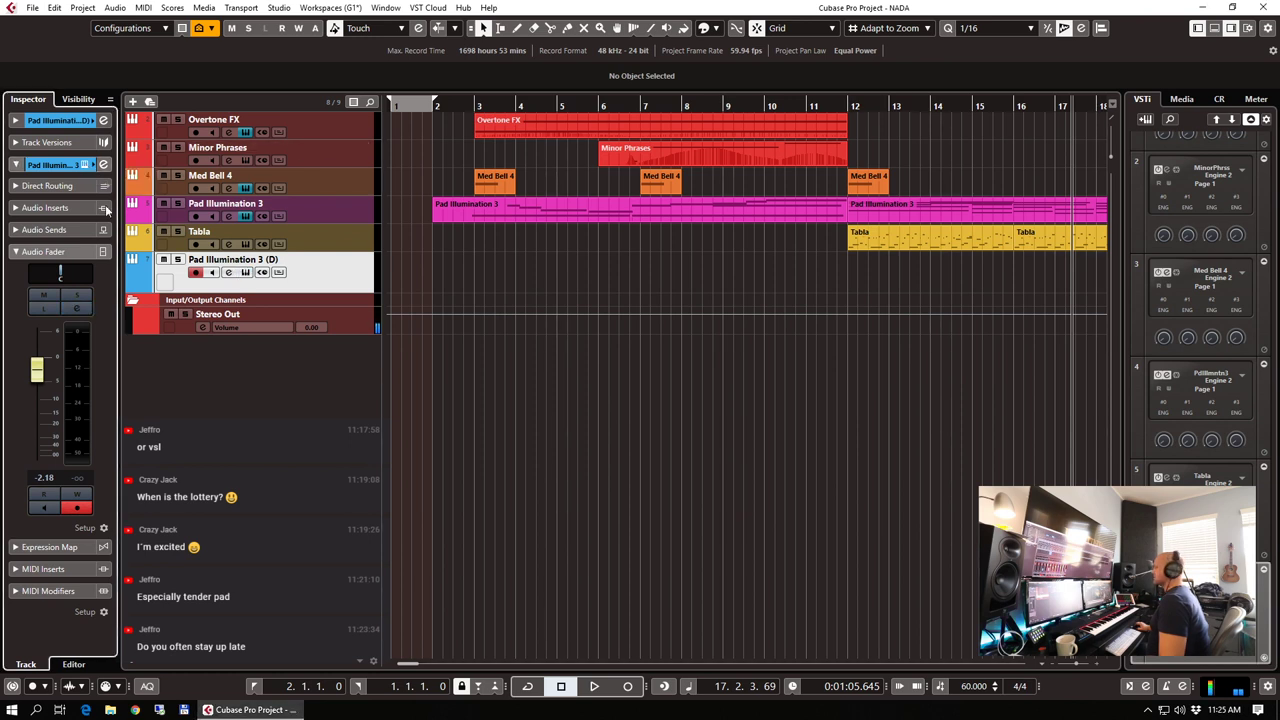
pyautogui.doubleClick(236, 259)
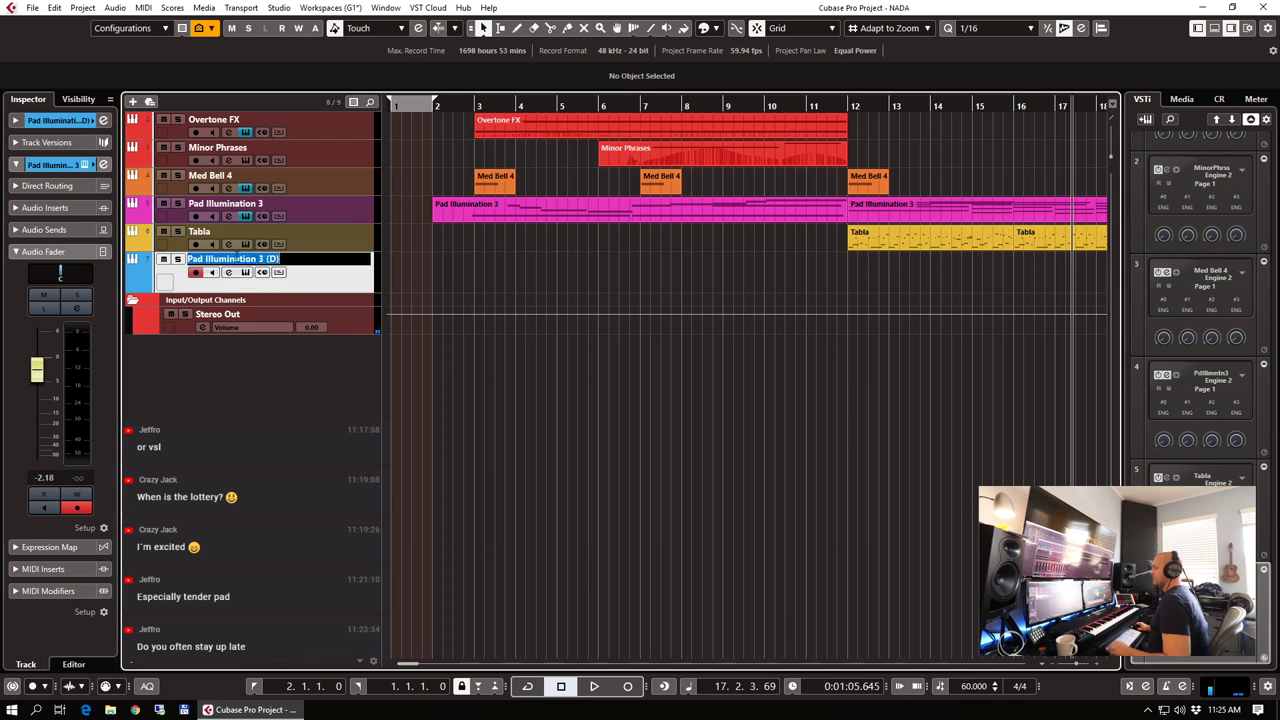
pyautogui.write('Solo')
pyautogui.press('Return')
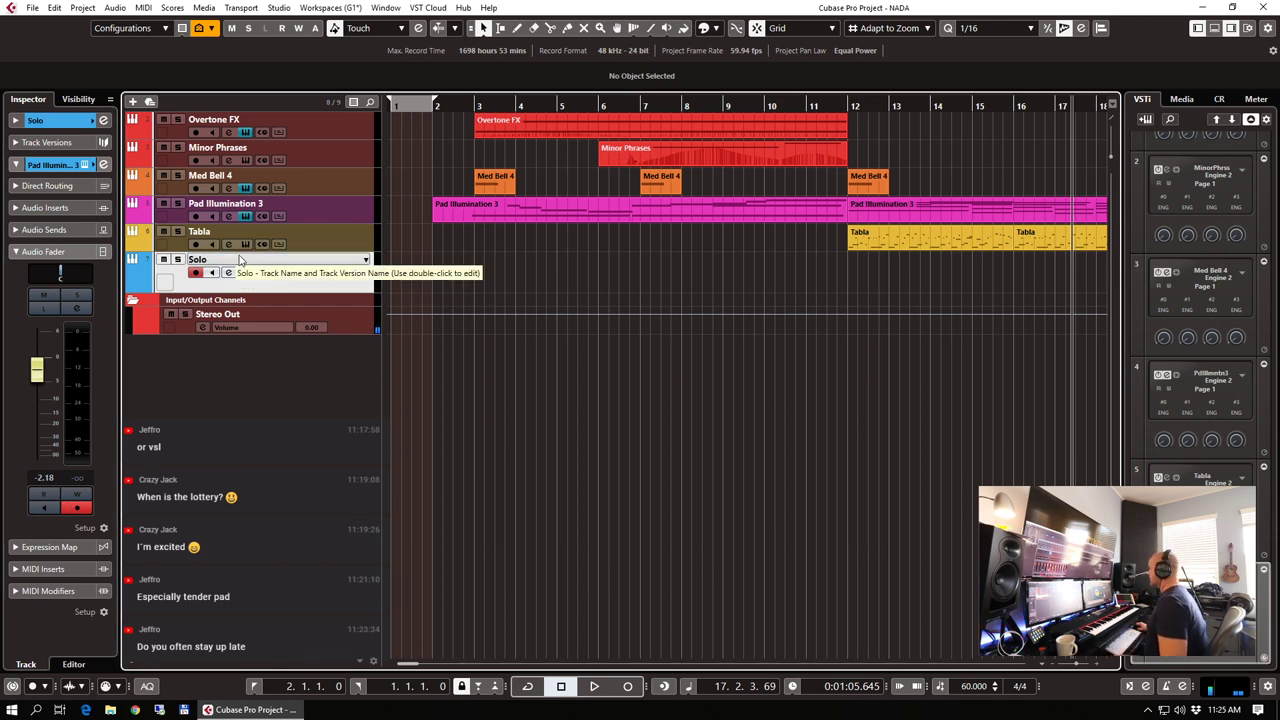
# Load the Duduk from NADA's Winds instruments into the Solo track's Engine 2 instance, replacing Illumination 3
pyautogui.click(84, 166)
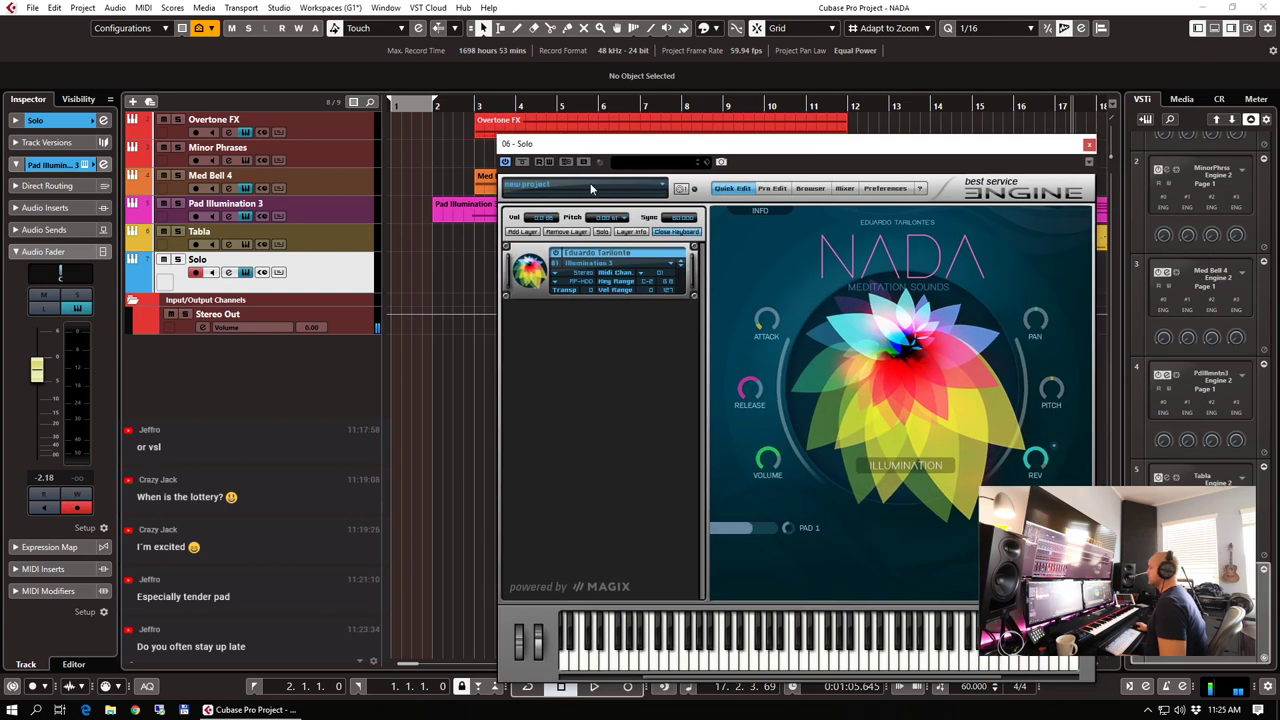
pyautogui.click(600, 263)
pyautogui.moveTo(601, 266)
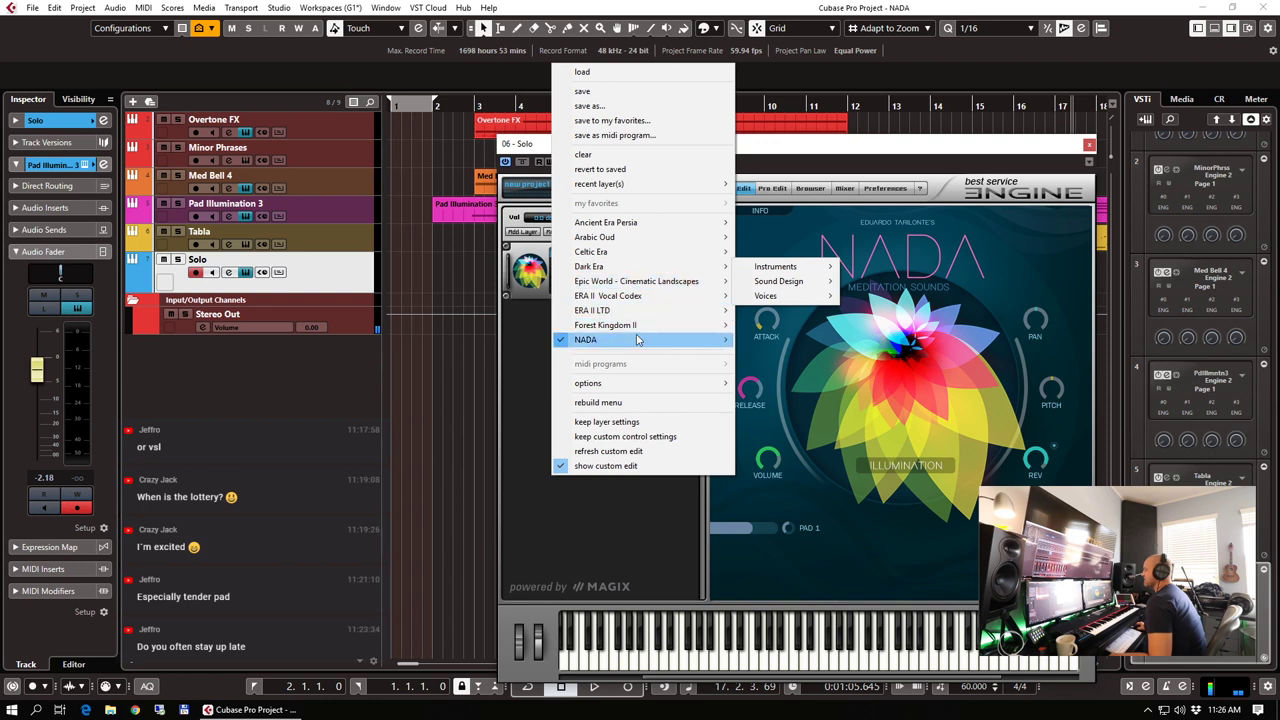
pyautogui.moveTo(641, 342)
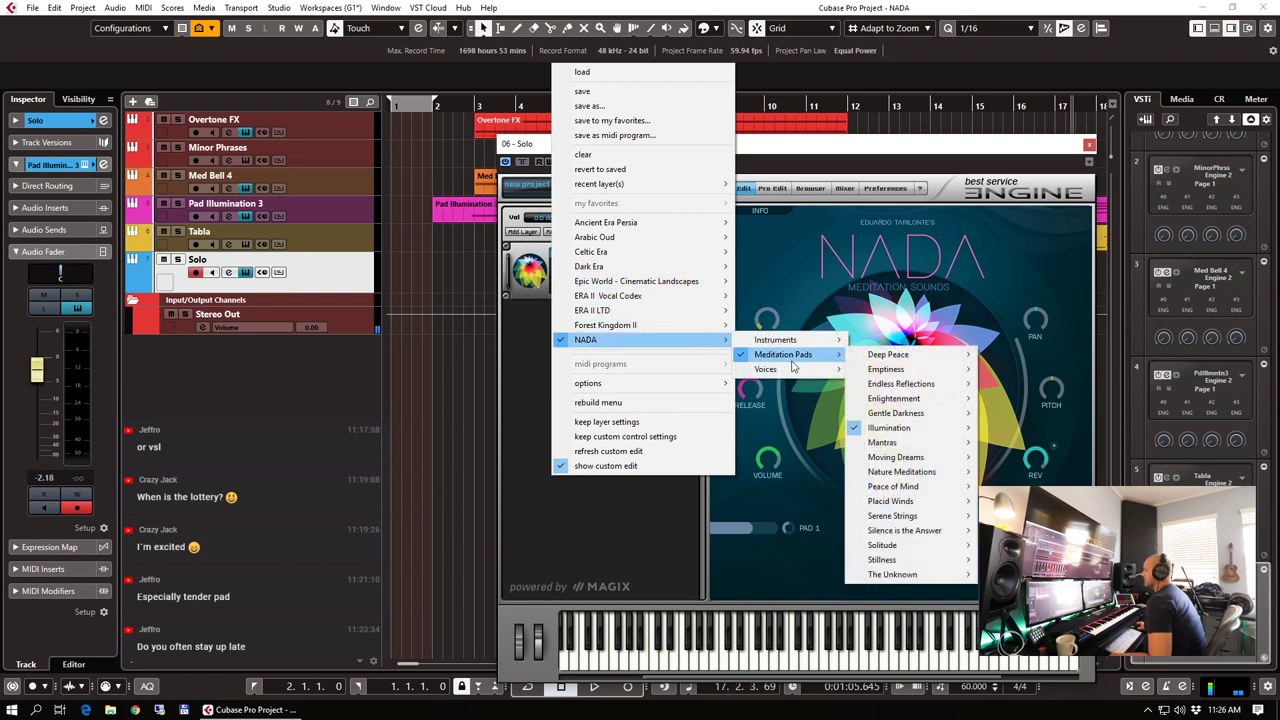
pyautogui.moveTo(801, 342)
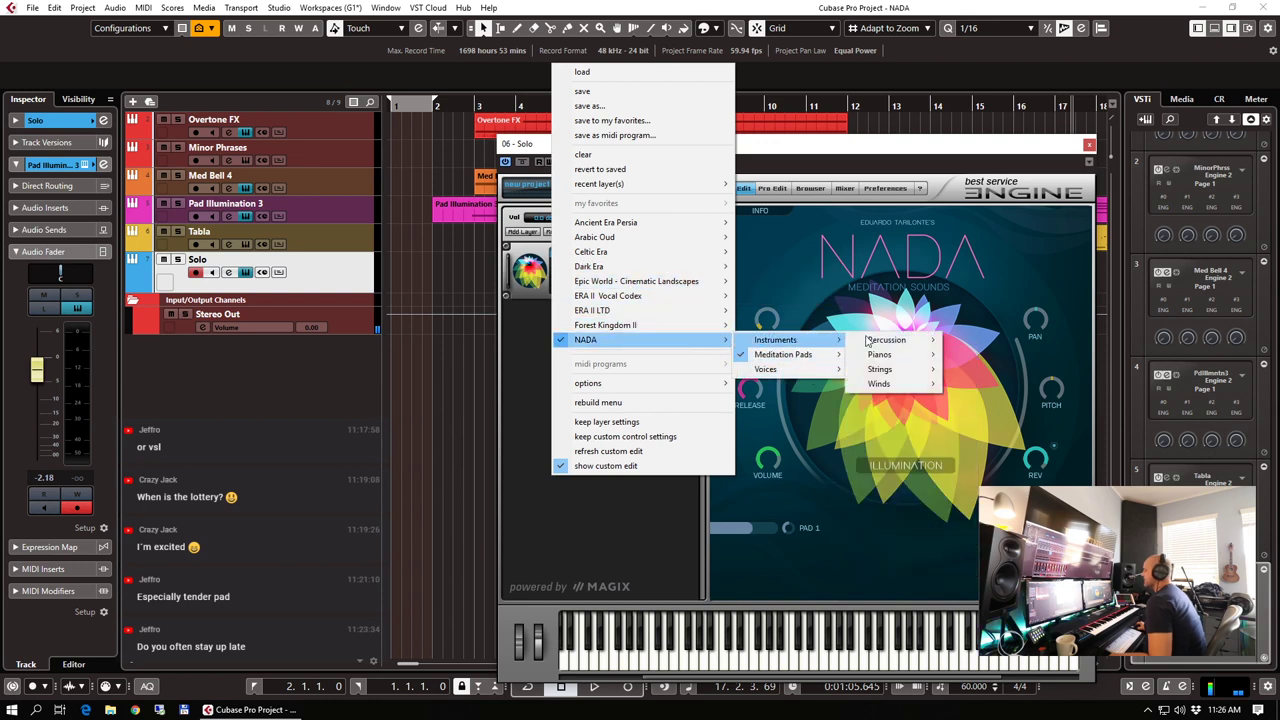
pyautogui.moveTo(922, 383)
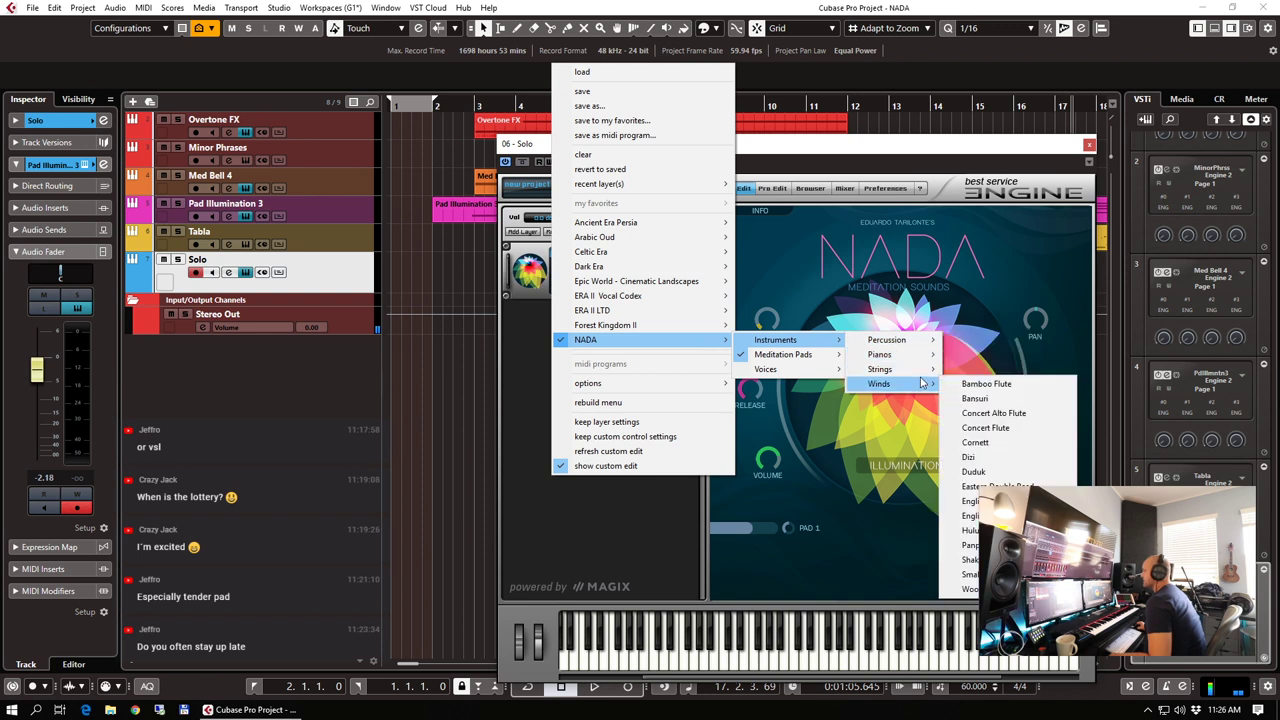
pyautogui.click(973, 471)
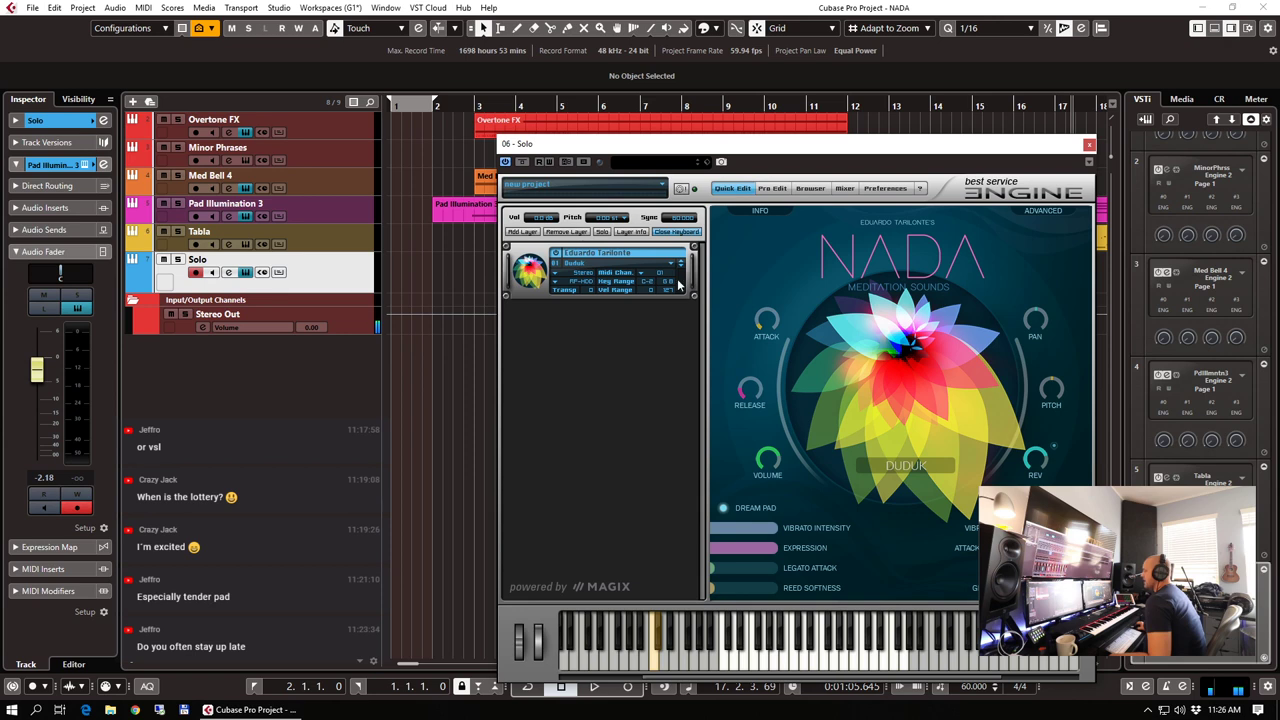
# Close the Solo instrument window, play back from about bar 11 and reset the Solo track's audio fader to 0.00
pyautogui.moveTo(740, 147); pyautogui.dragTo(1072, 221)
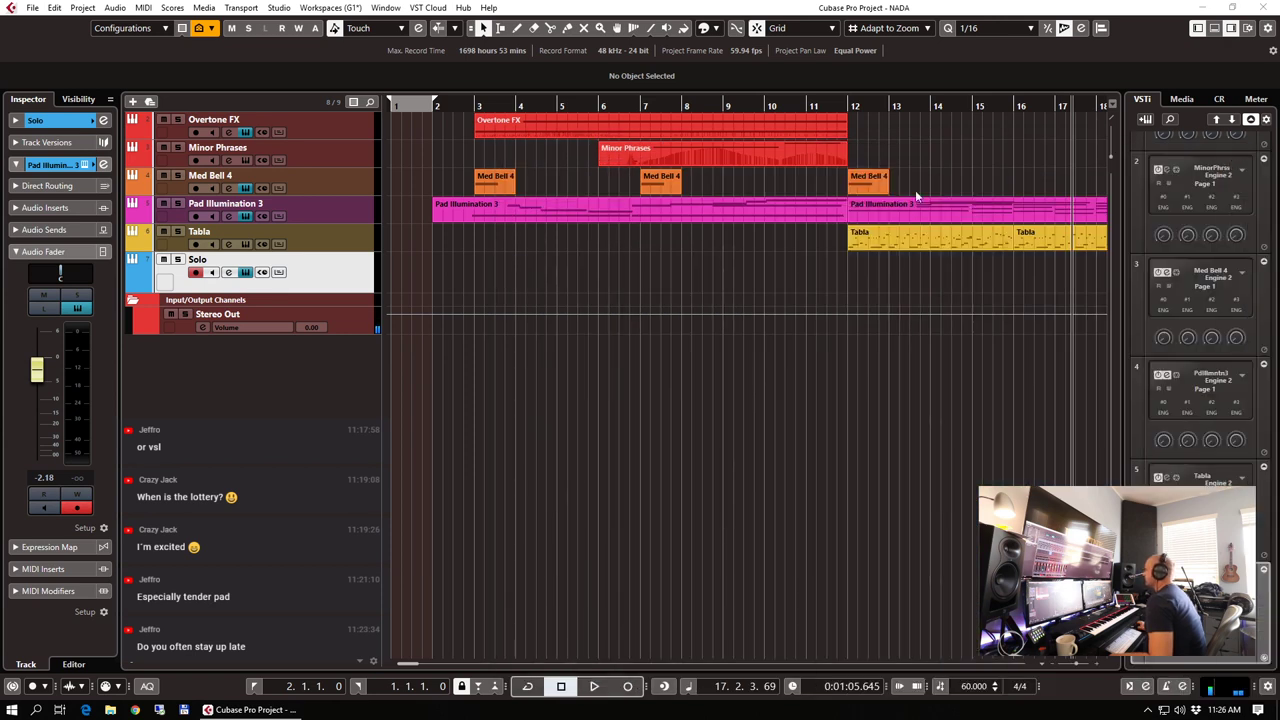
pyautogui.click(824, 96)
pyautogui.press('space')
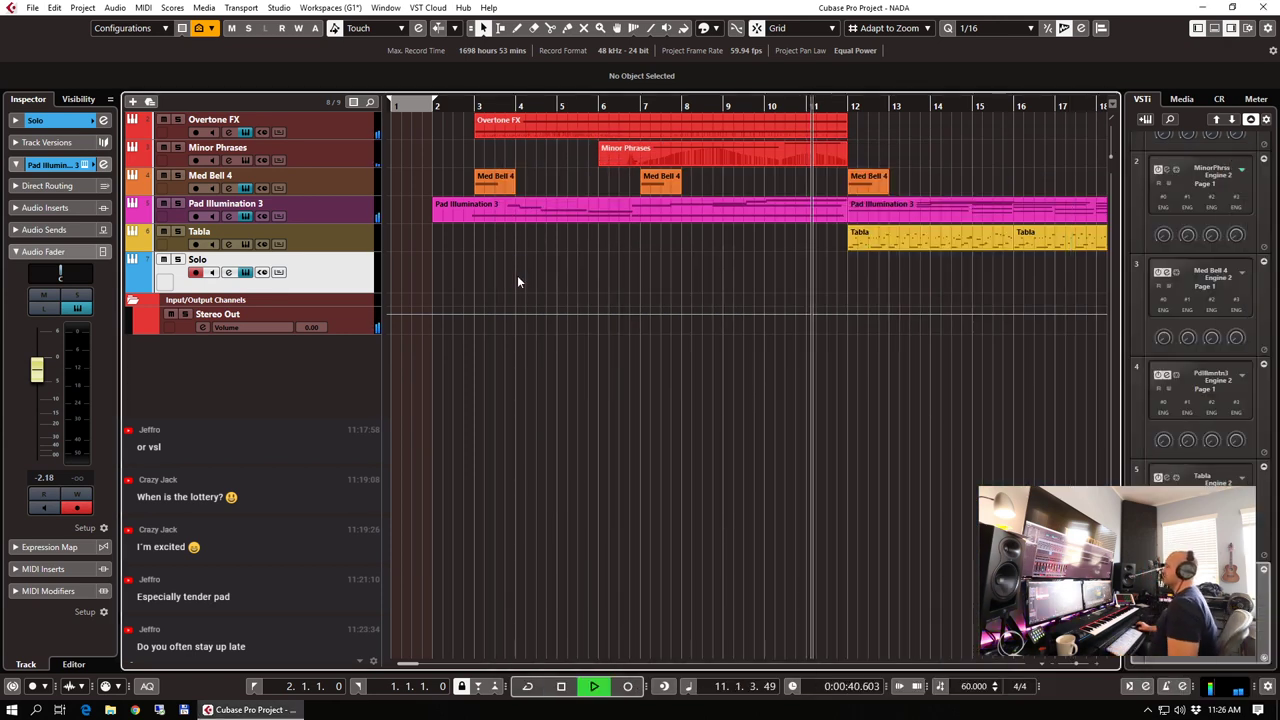
pyautogui.keyDown('ctrl'); pyautogui.click(39, 371); pyautogui.keyUp('ctrl')
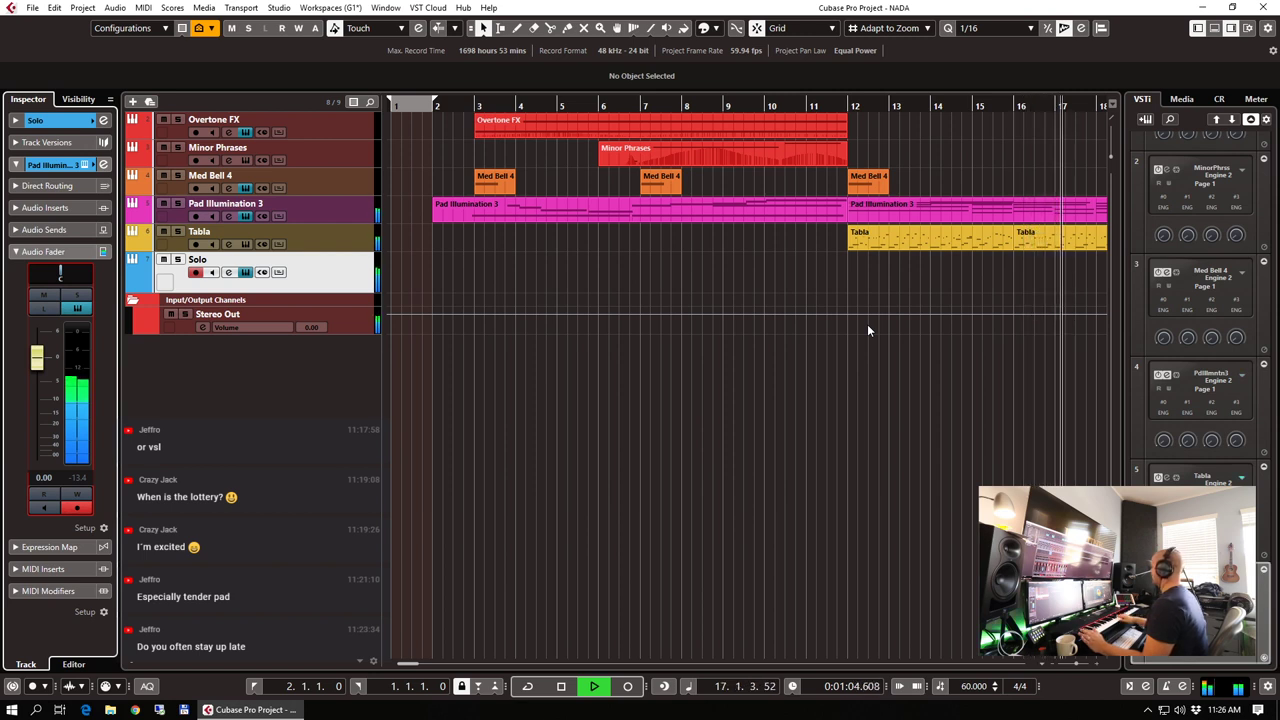
# Lower the Tabla track's audio fader to -9.78 and replace the second Tabla event with a duplicate of the first
pyautogui.click(319, 238)
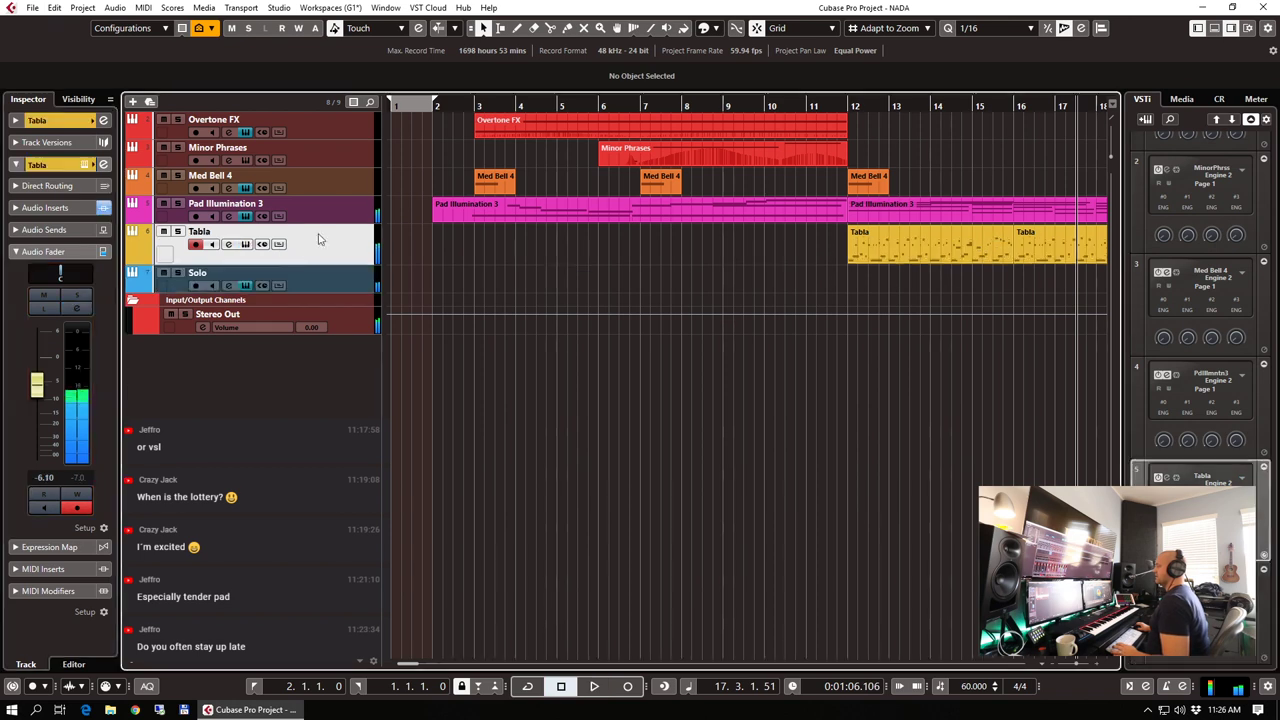
pyautogui.moveTo(42, 385); pyautogui.dragTo(40, 400)
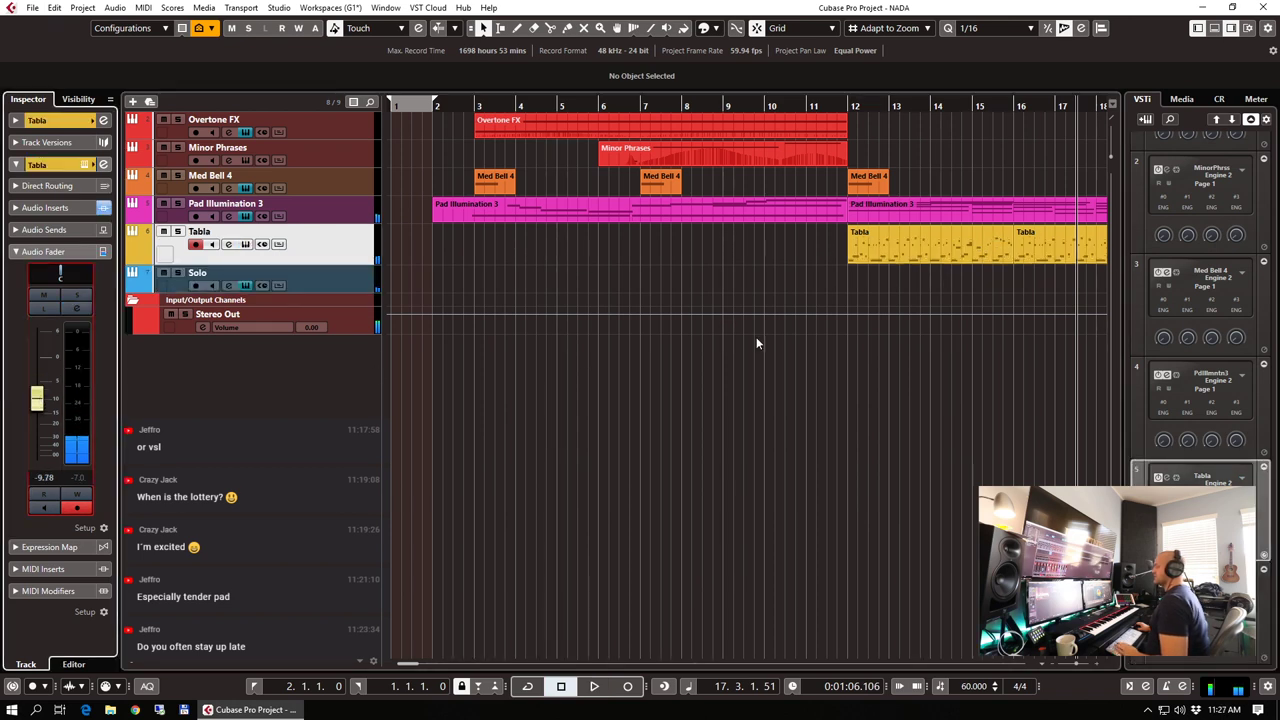
pyautogui.press('g')
pyautogui.press('g')
pyautogui.click(776, 250)
pyautogui.press('Delete')
pyautogui.click(621, 254)
pyautogui.hotkey('ctrl', 'd')
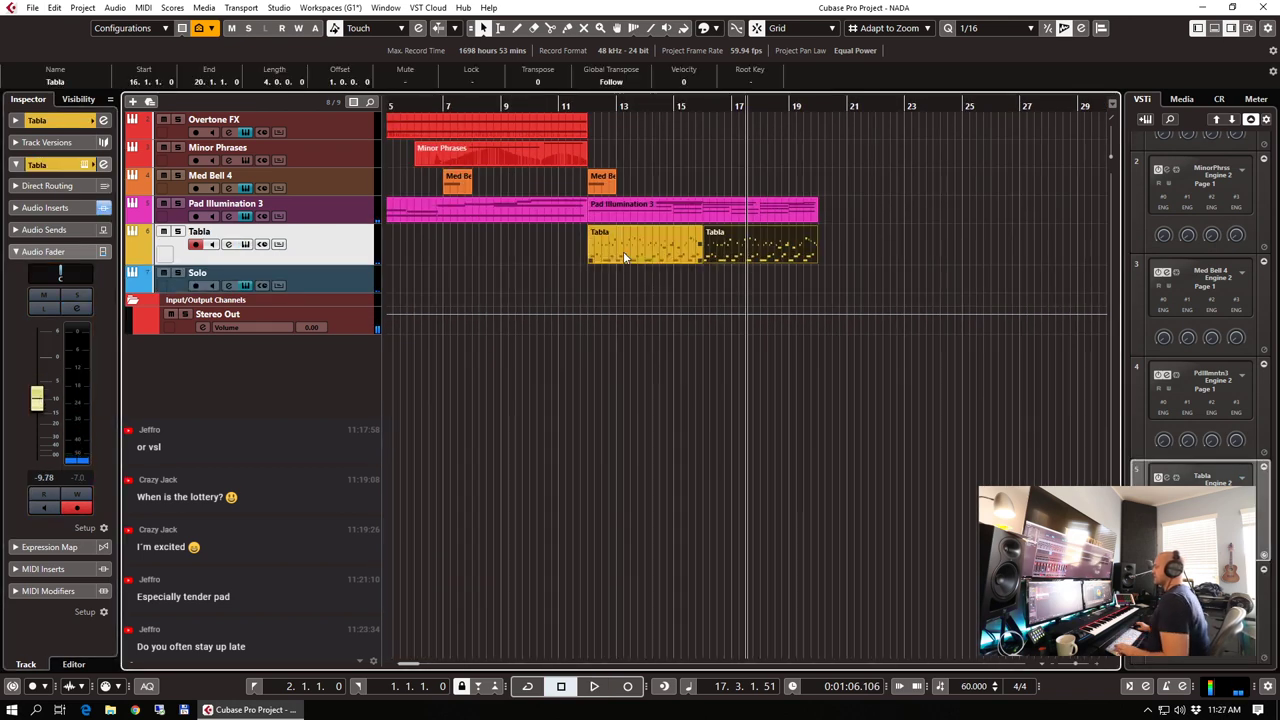
# Load the Bamboo Flute from NADA's Winds instruments into the Solo track's Engine 2 instance, replacing the Duduk
pyautogui.click(579, 106)
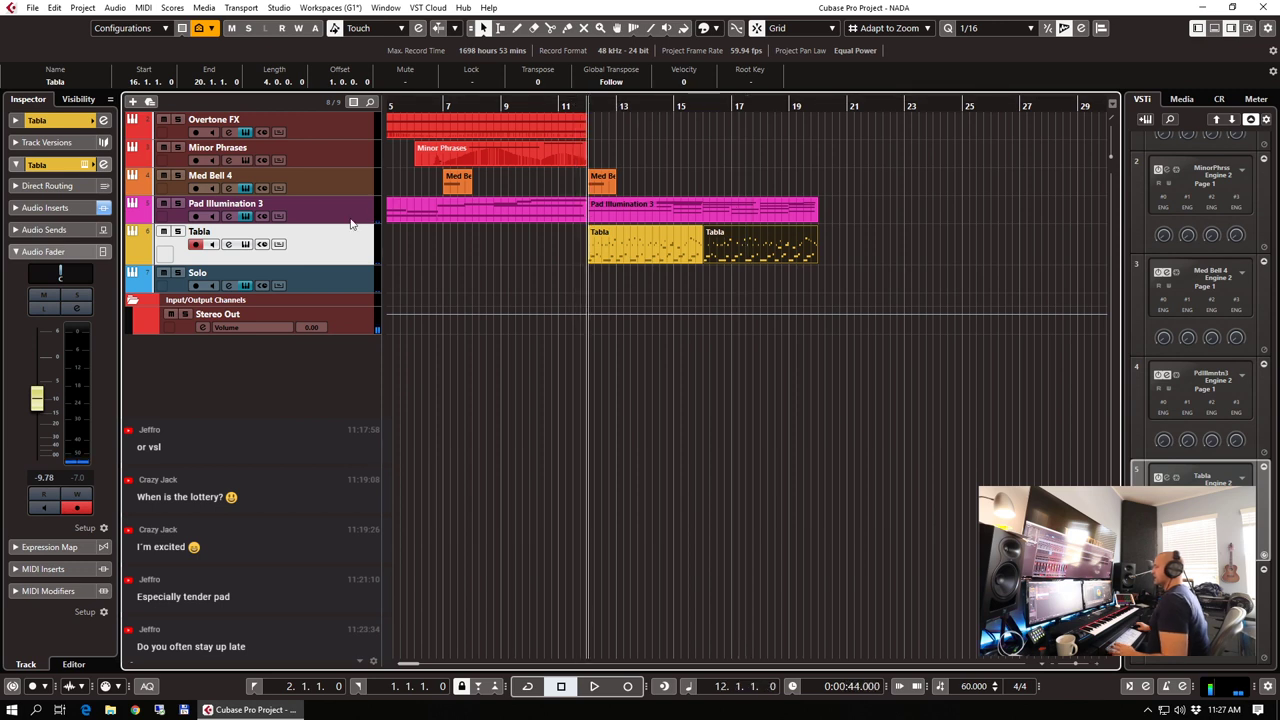
pyautogui.click(342, 284)
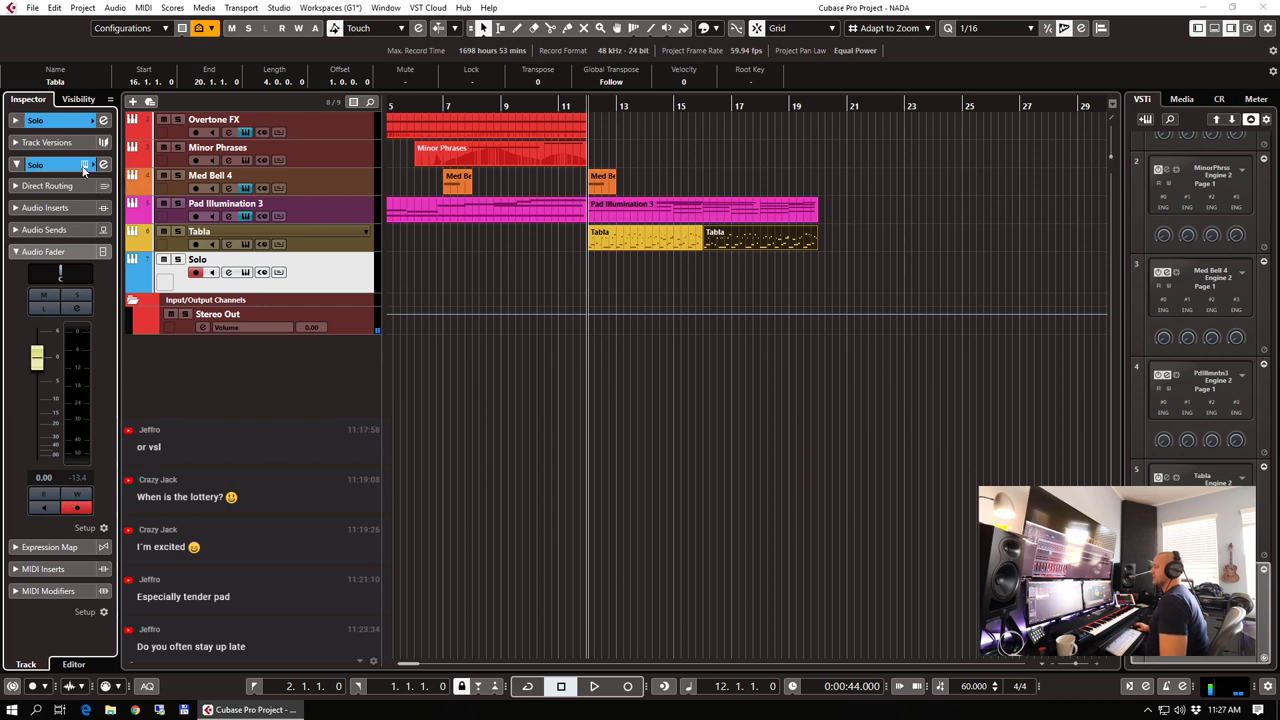
pyautogui.click(84, 165)
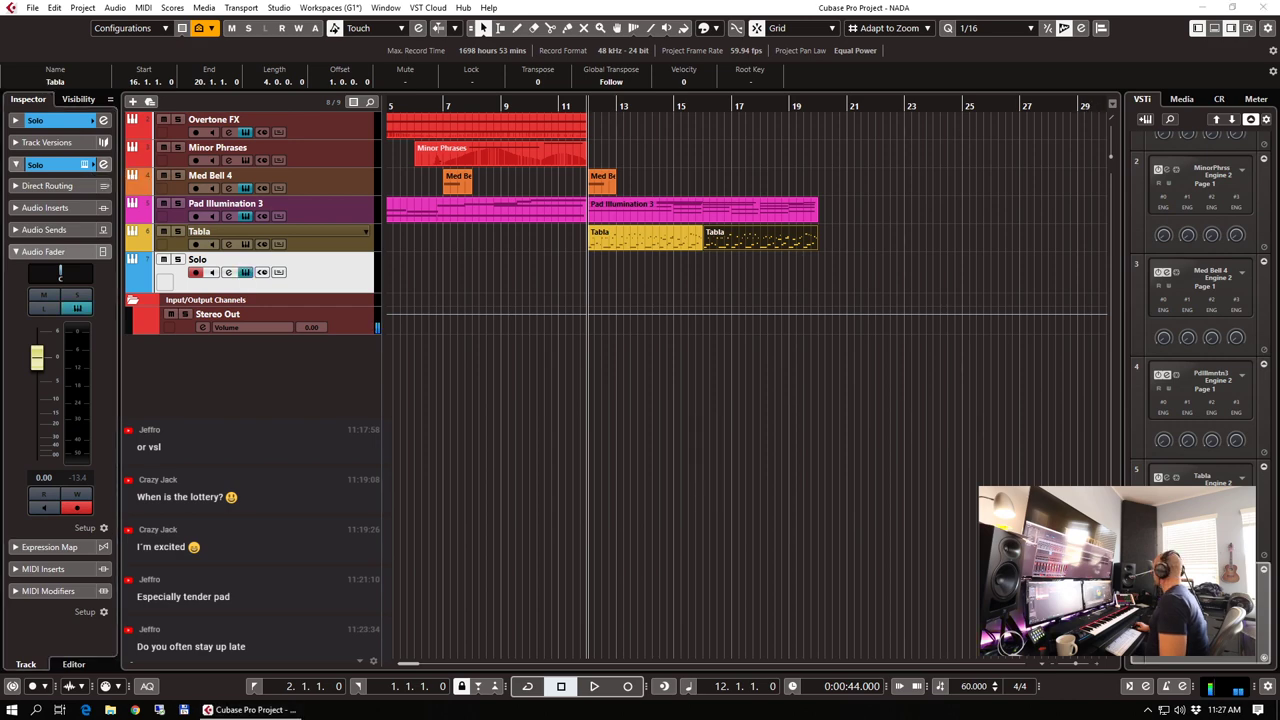
pyautogui.moveTo(545, 0); pyautogui.dragTo(486, 138)
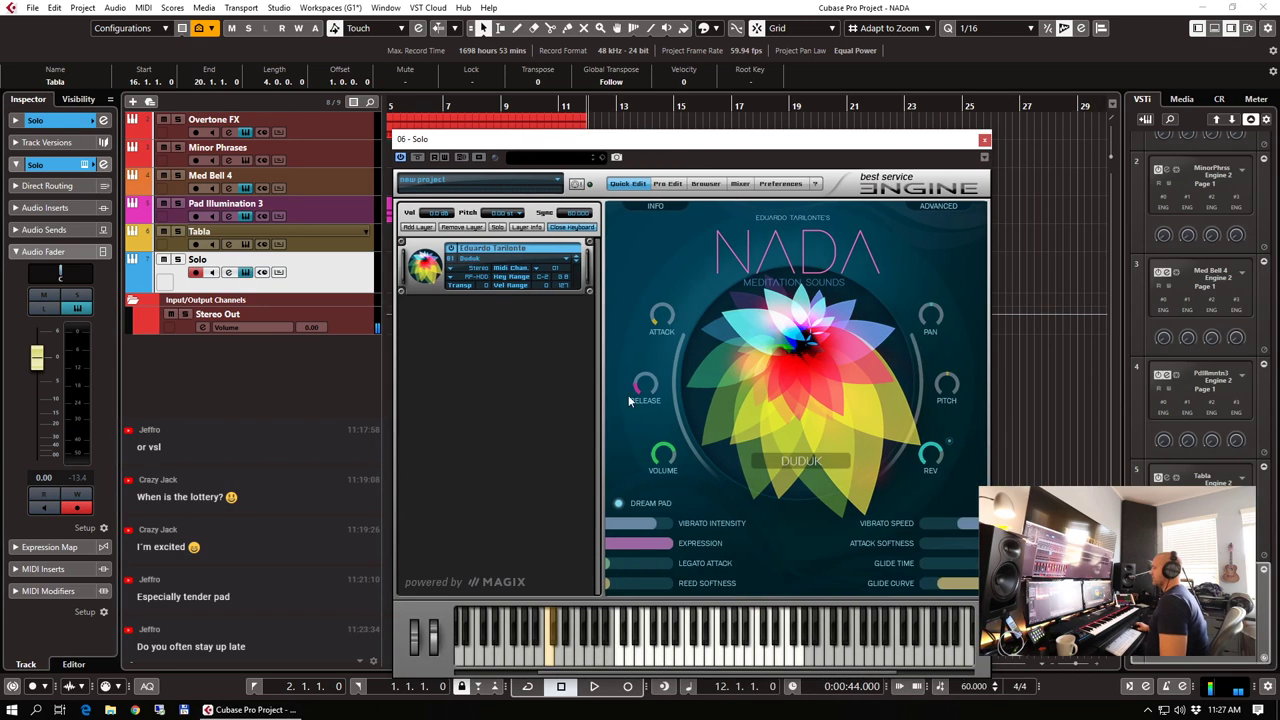
pyautogui.click(480, 259)
pyautogui.moveTo(577, 334)
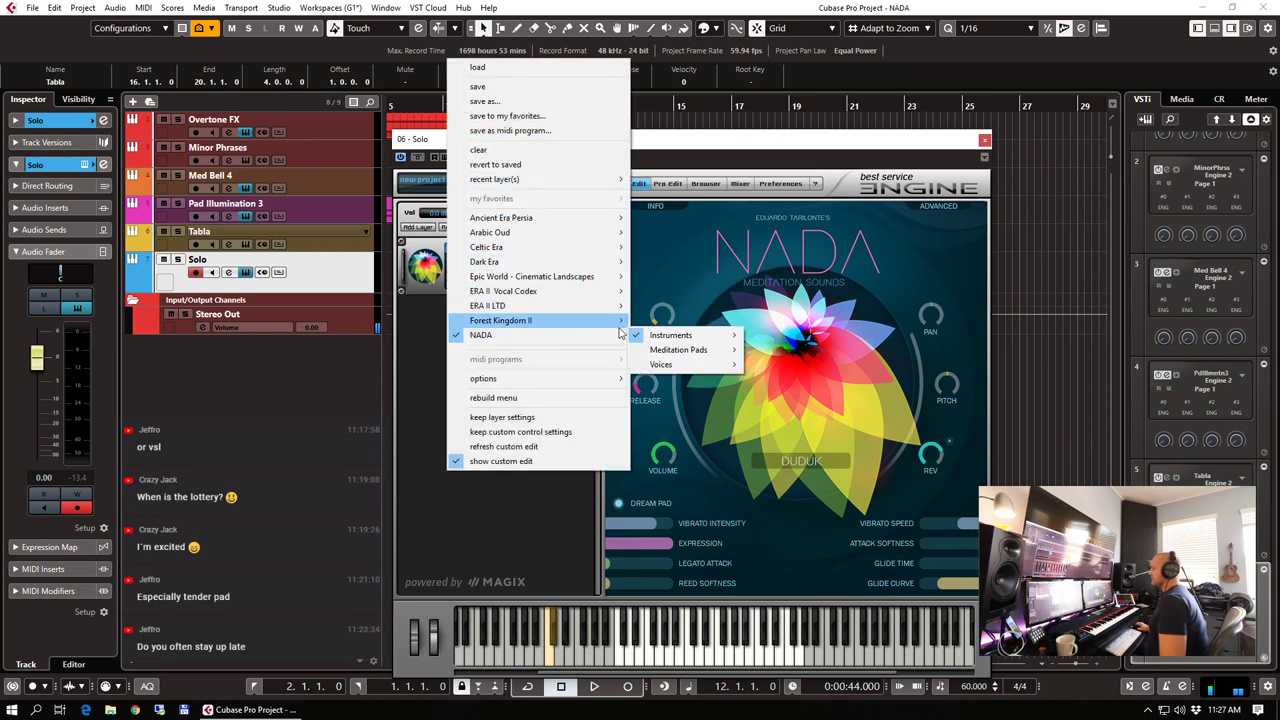
pyautogui.moveTo(690, 335)
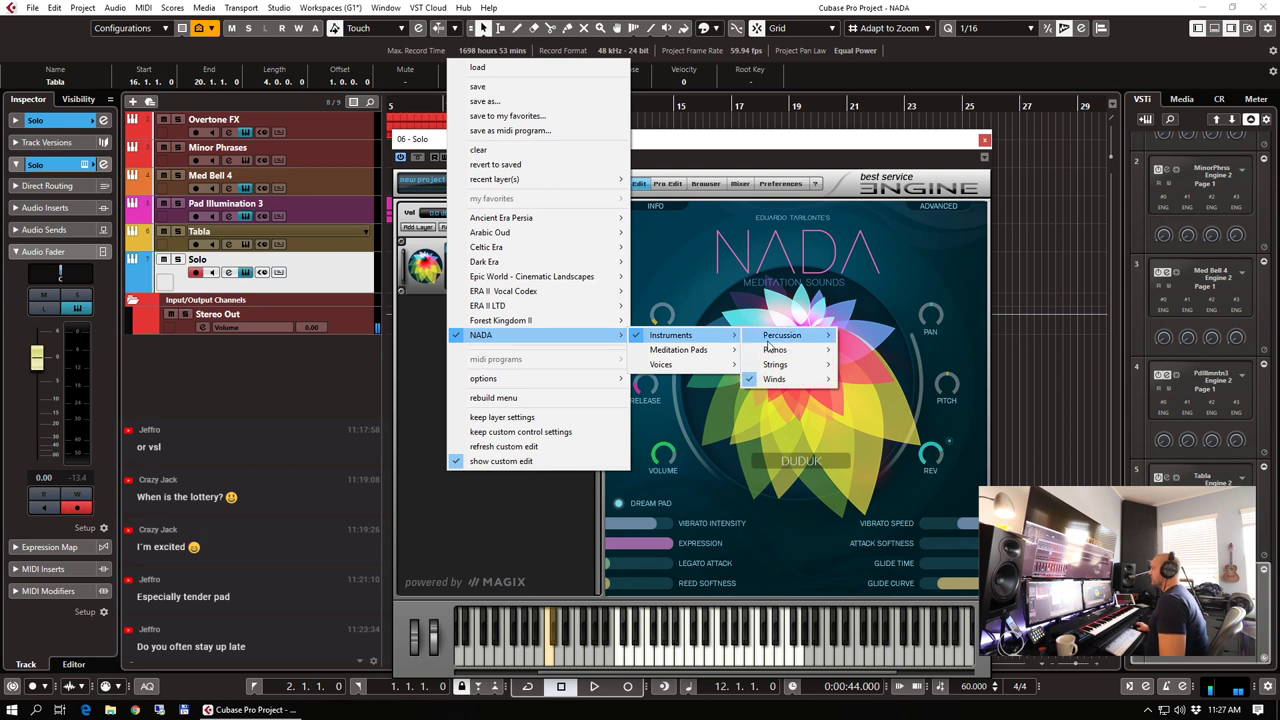
pyautogui.moveTo(815, 389)
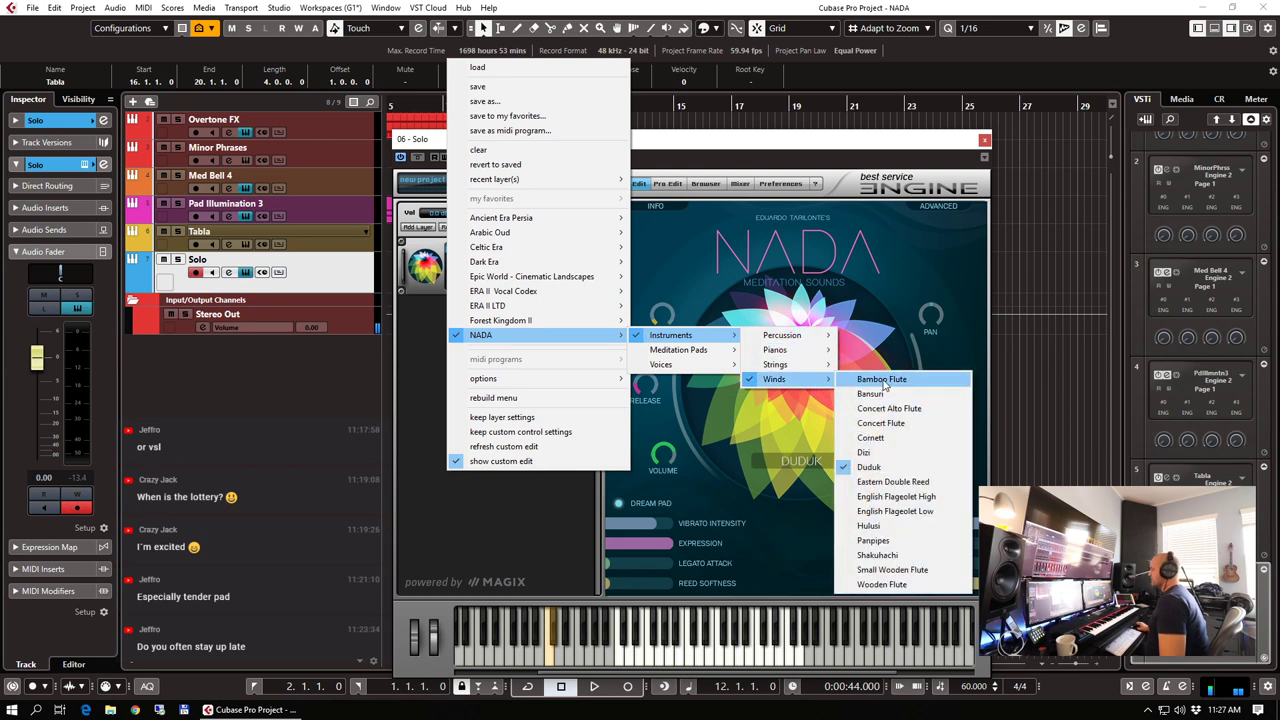
pyautogui.click(884, 381)
pyautogui.press('Escape')
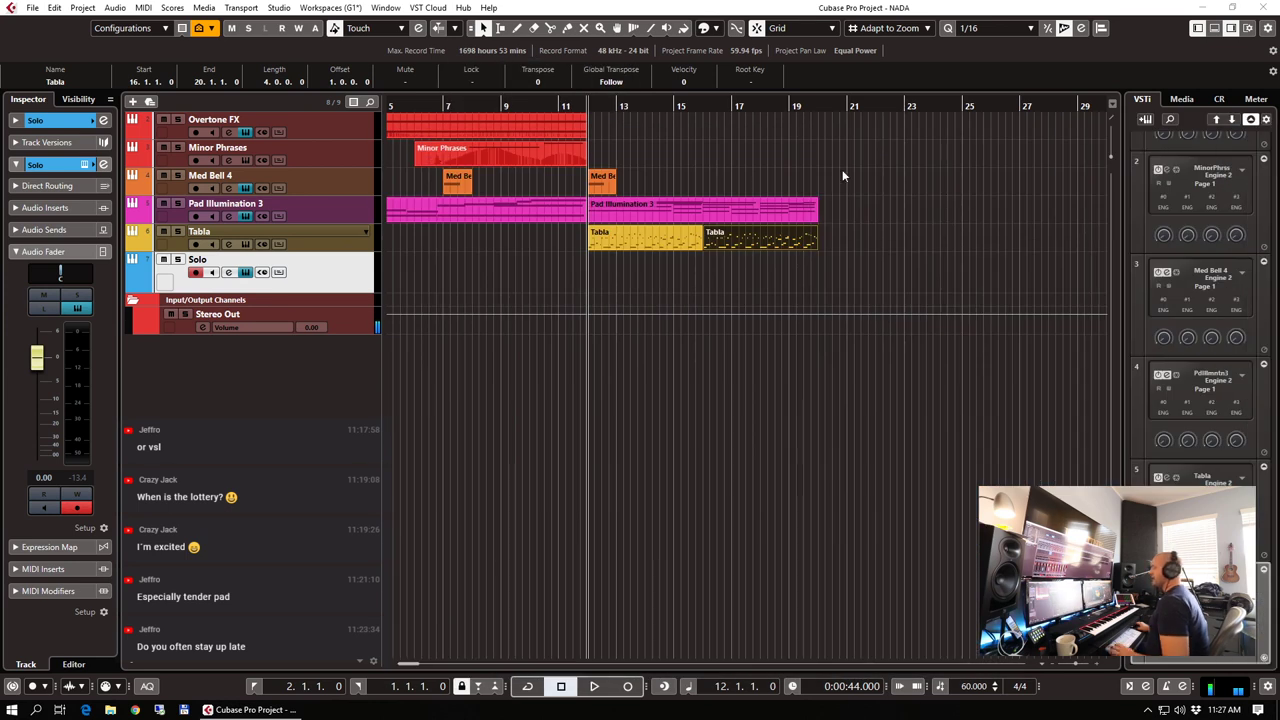
# Show the controller lanes for the first Pad Illumination 3 event and insert a high expression (CC11) value at about bar 3
pyautogui.click(355, 214)
pyautogui.press('g')
pyautogui.press('g')
pyautogui.press('g')
pyautogui.doubleClick(437, 222)
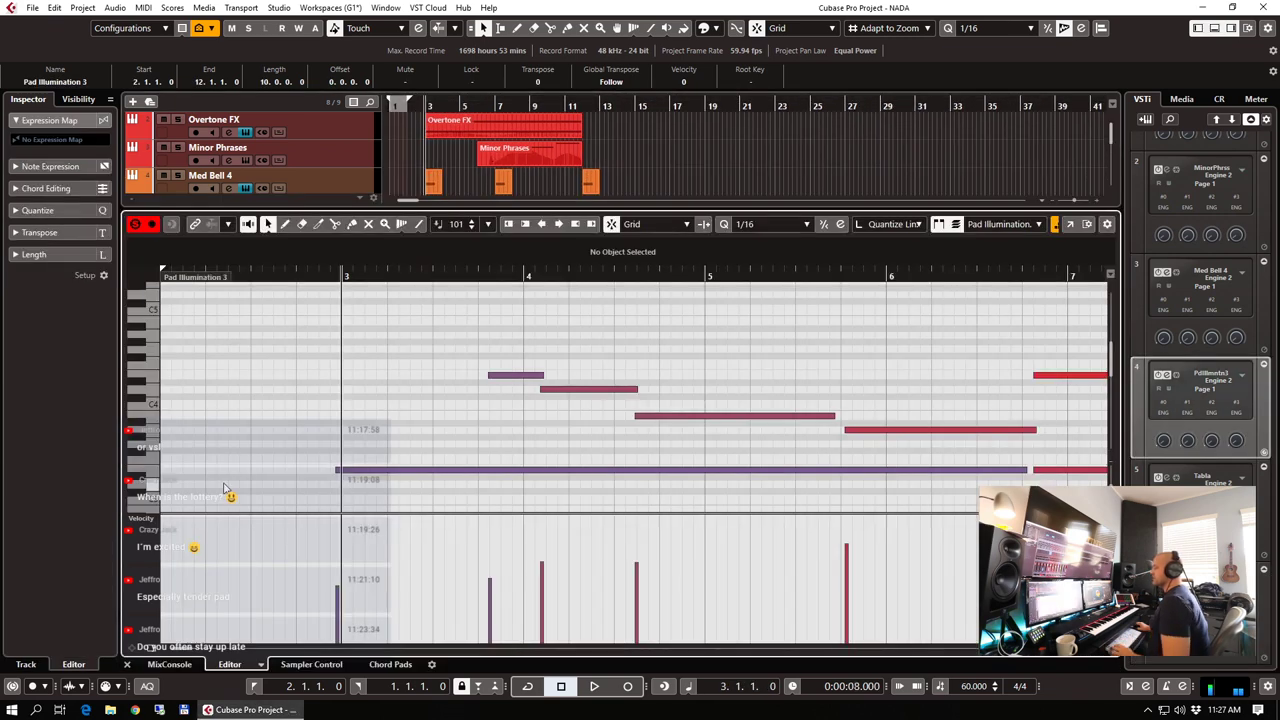
pyautogui.hotkey('ctrl', '1')
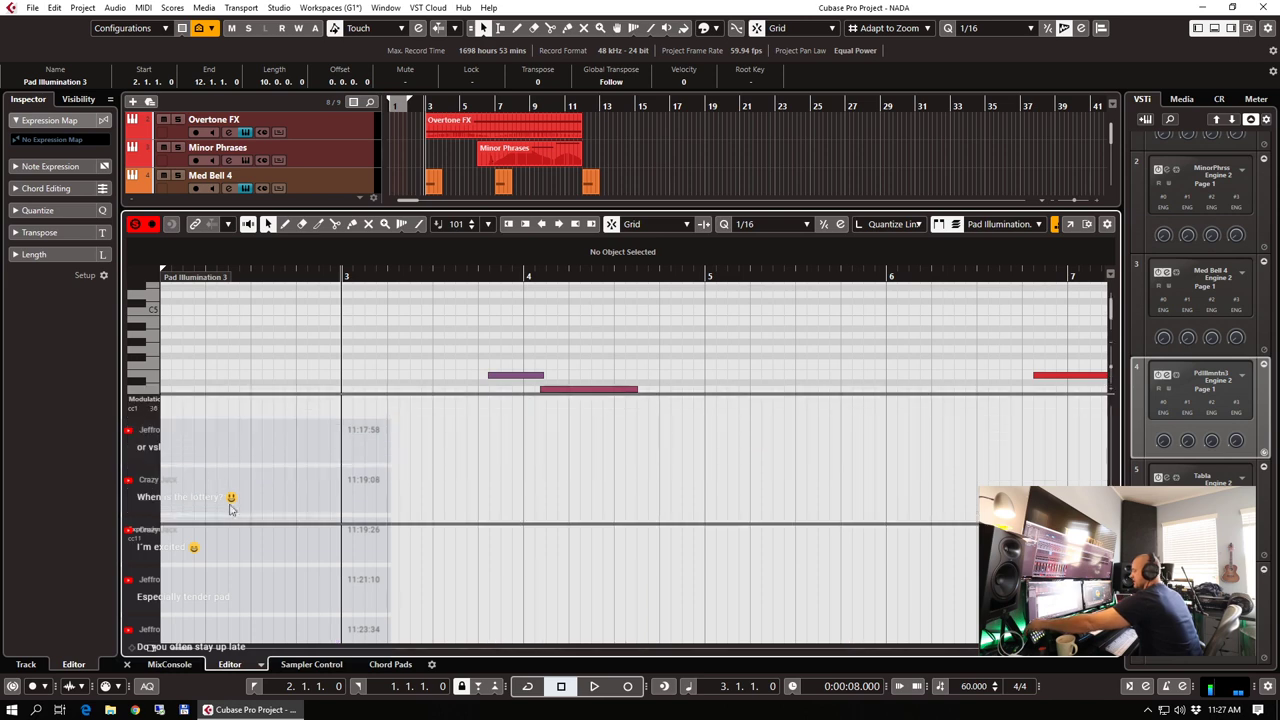
pyautogui.moveTo(352, 556); pyautogui.dragTo(371, 486)
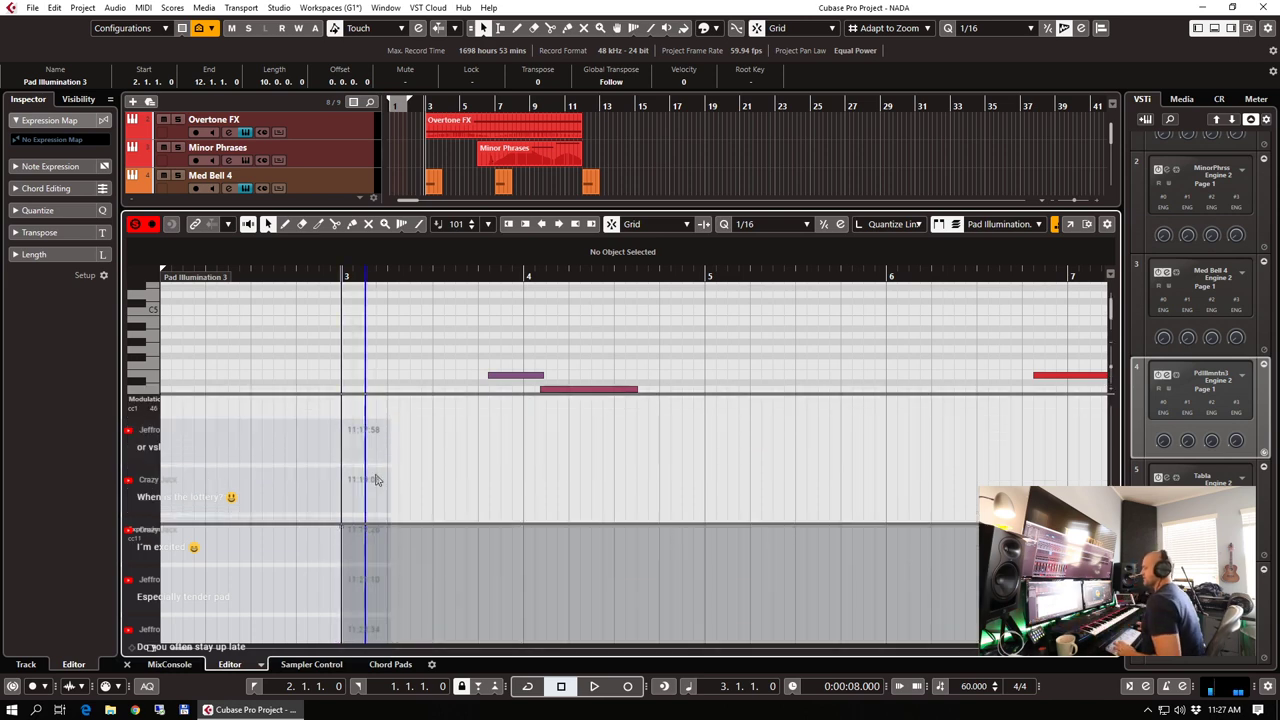
pyautogui.press('Return')
# Insert a high expression (CC11) value at the start of the second Pad Illumination 3 event at bar 12
pyautogui.click(585, 105)
pyautogui.press('Return')
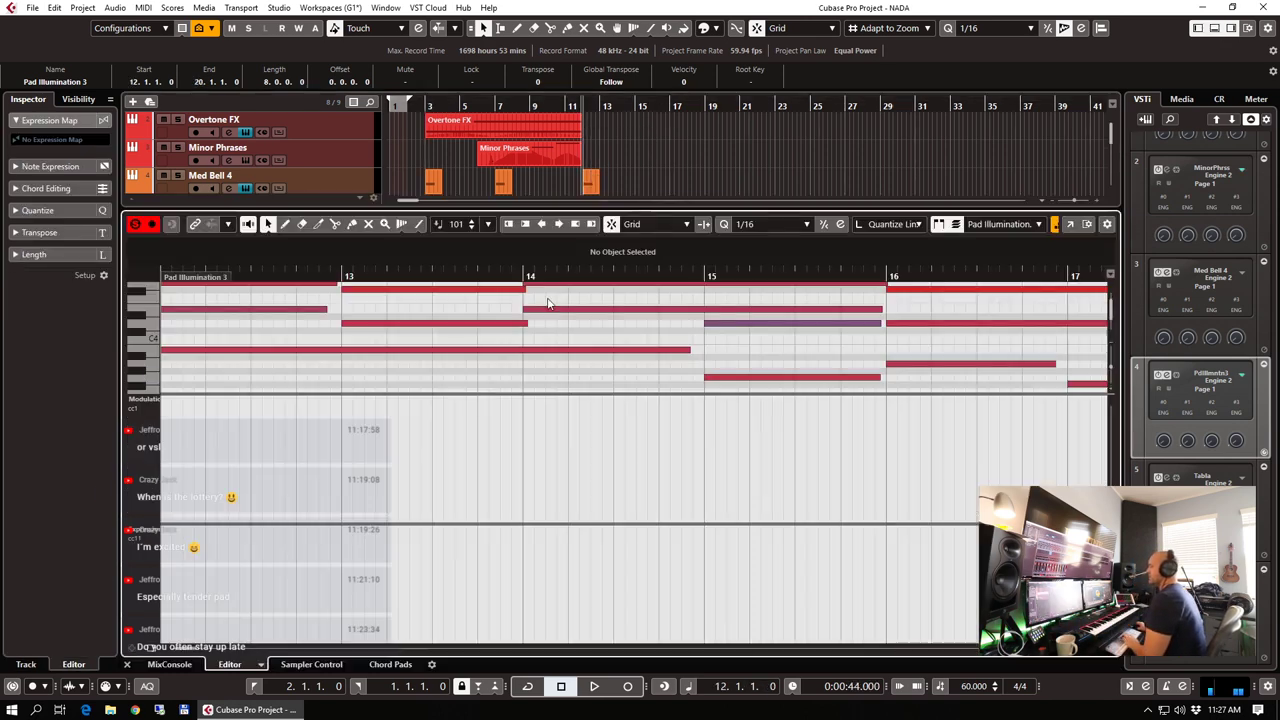
pyautogui.click(165, 546)
pyautogui.press('Return')
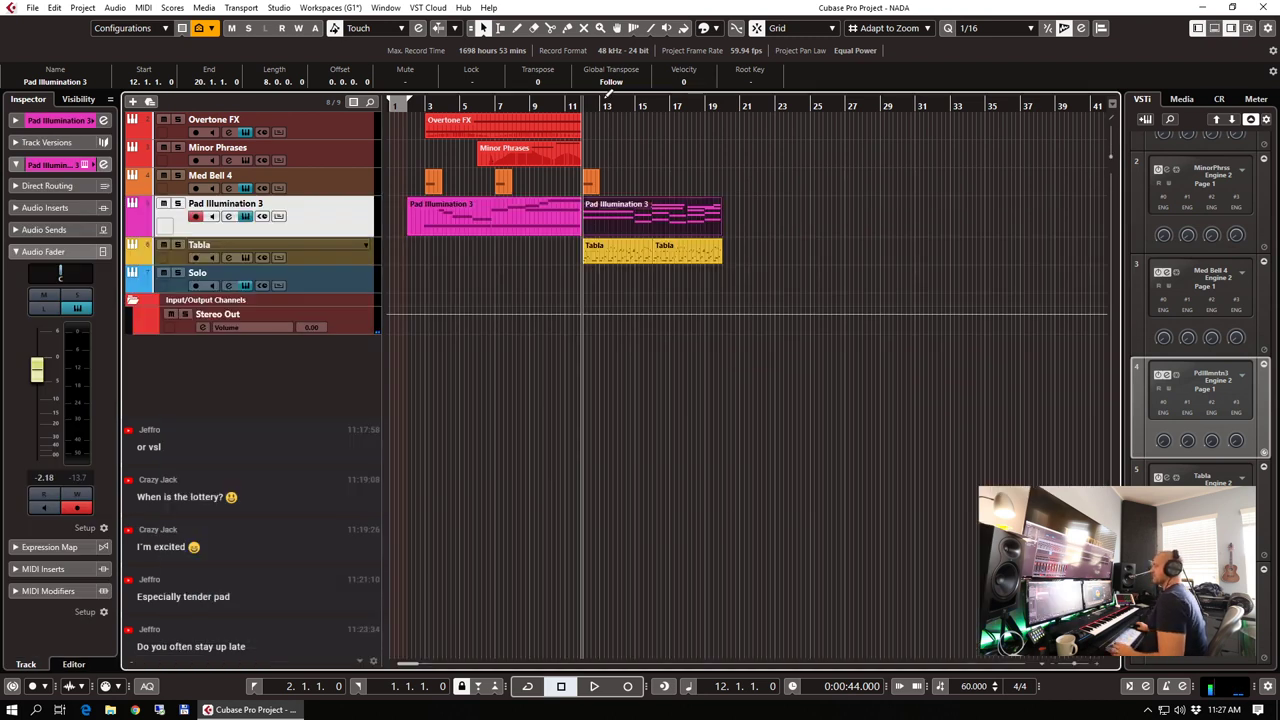
# Play back the arrangement from just before bar 11 and select the Solo track to try the bamboo flute against it
pyautogui.click(562, 105)
pyautogui.press('space')
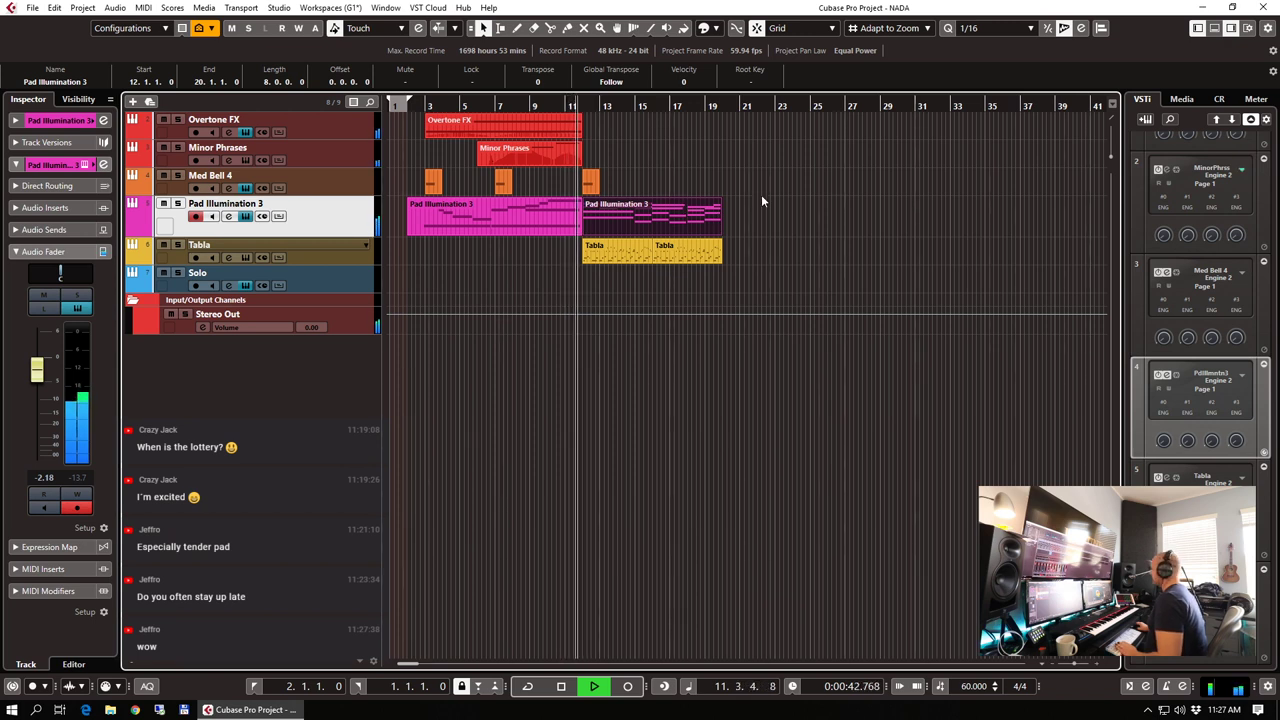
pyautogui.press('h')
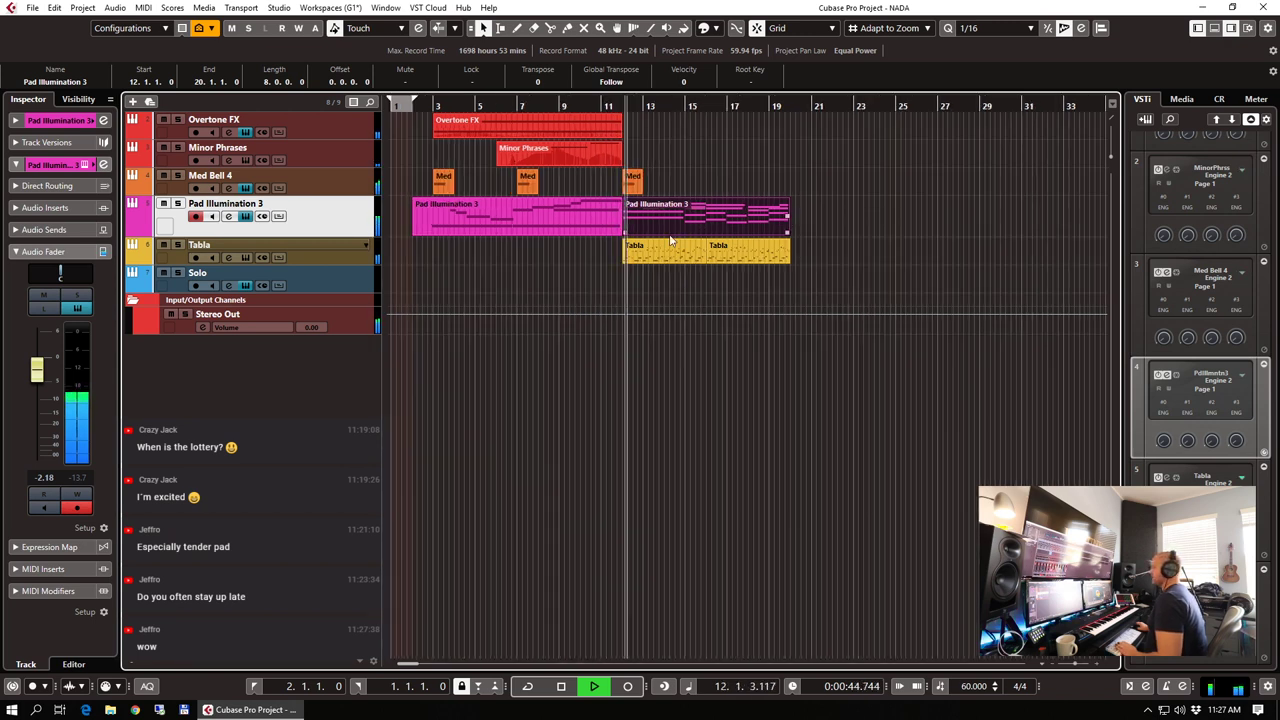
pyautogui.press('g')
pyautogui.click(336, 279)
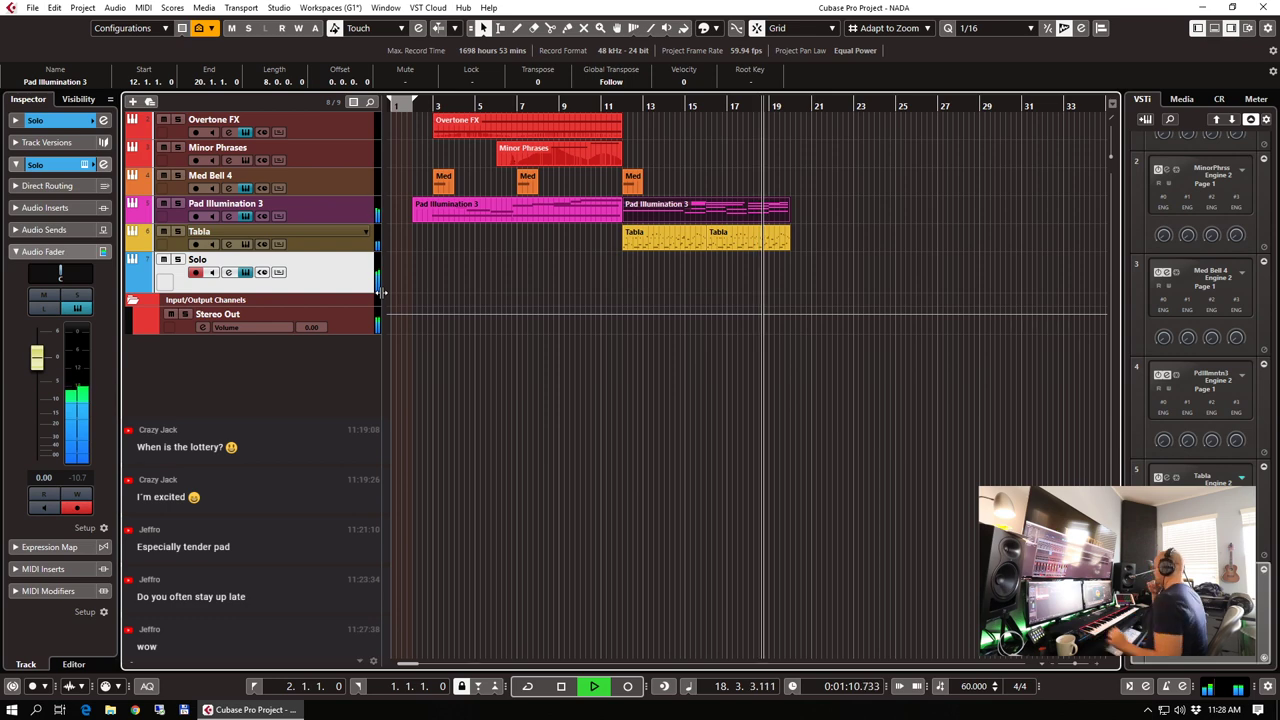
pyautogui.press('space')
# Assign the bamboo flute's Glide Time to MIDI controller 5 in the Solo track's Engine 2 instance
pyautogui.moveTo(1279, 120); pyautogui.dragTo(760, 111)
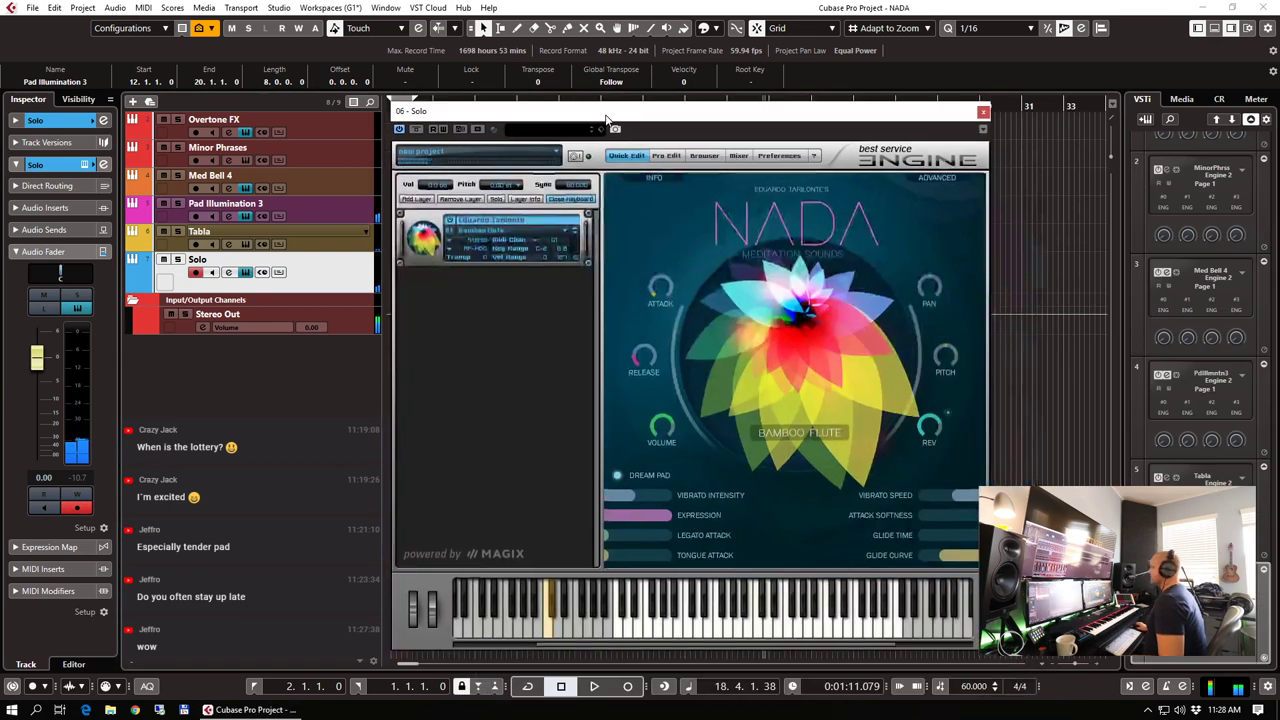
pyautogui.rightClick(948, 540)
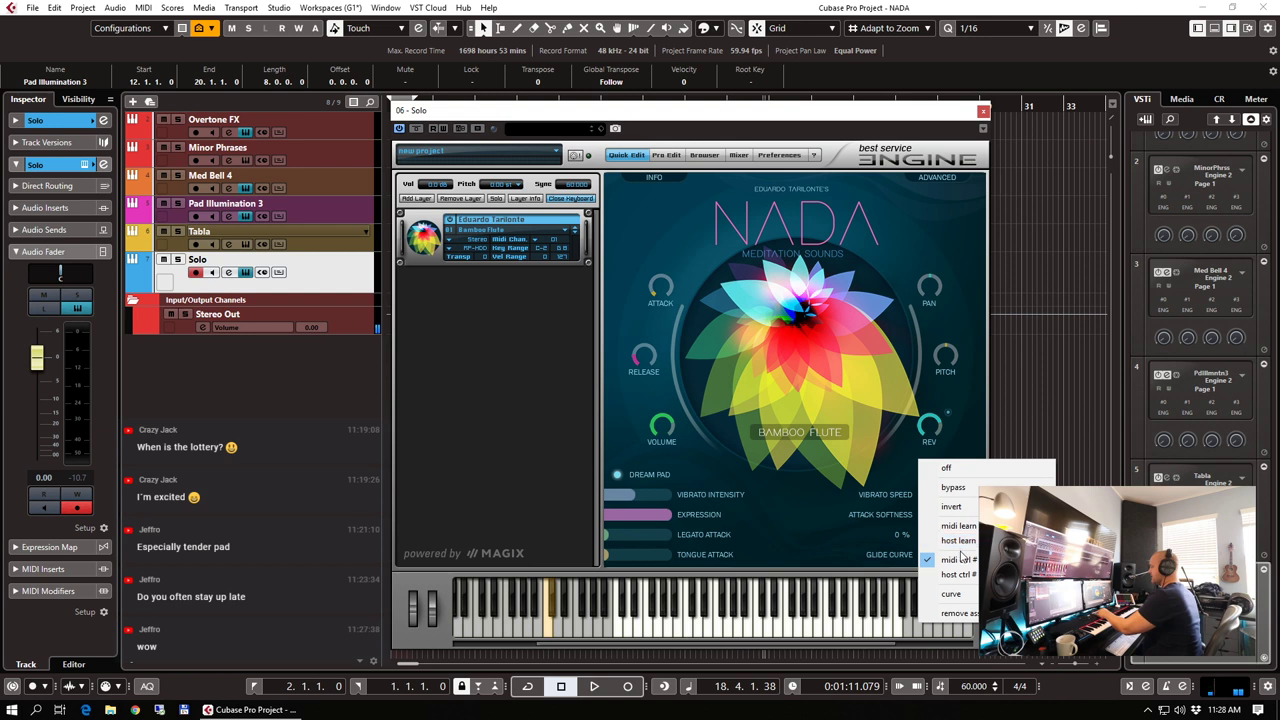
pyautogui.moveTo(970, 563)
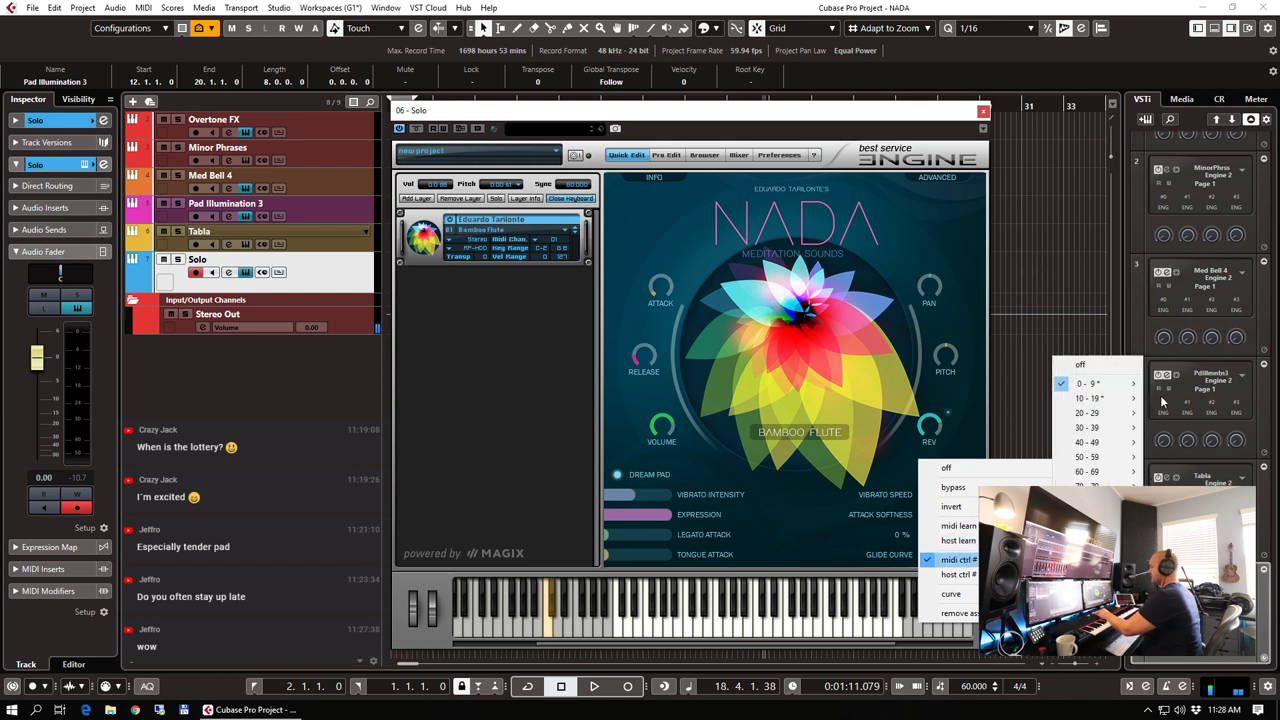
pyautogui.moveTo(1120, 384)
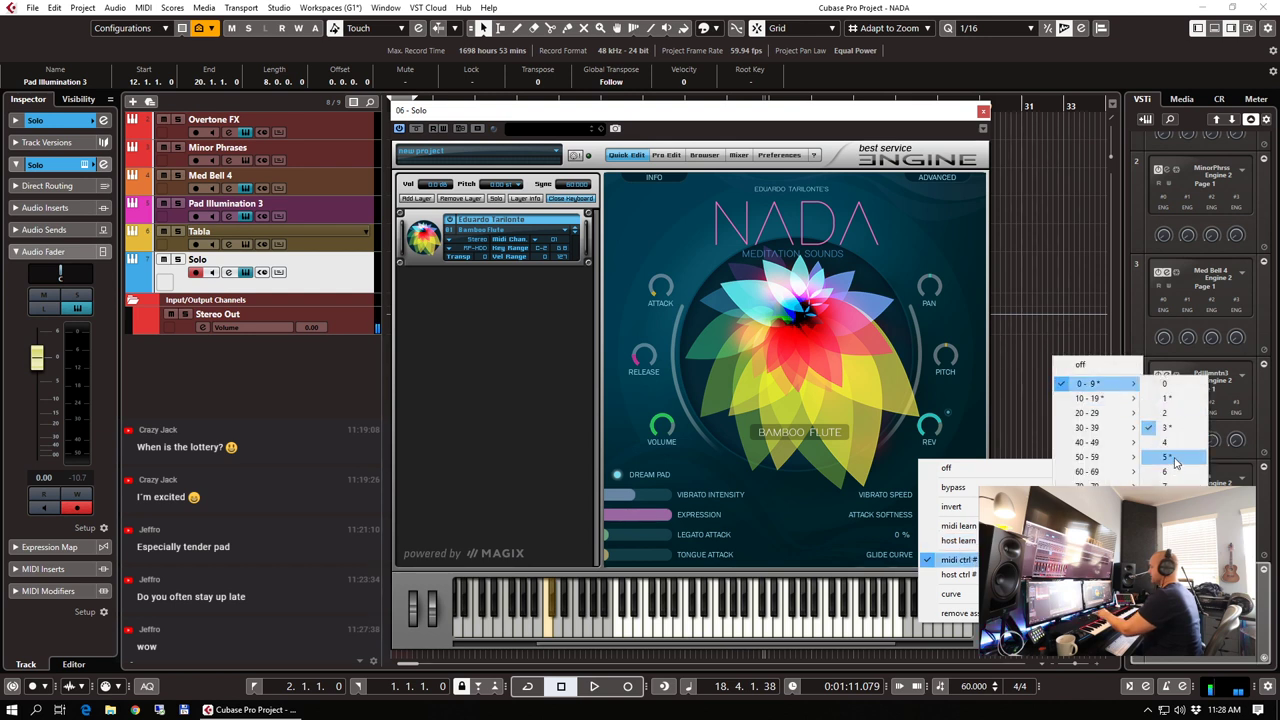
pyautogui.click(1176, 459)
# Assign the bamboo flute's Legato Attack to MIDI controller 3 and clear the instrument window from the project view
pyautogui.rightClick(656, 536)
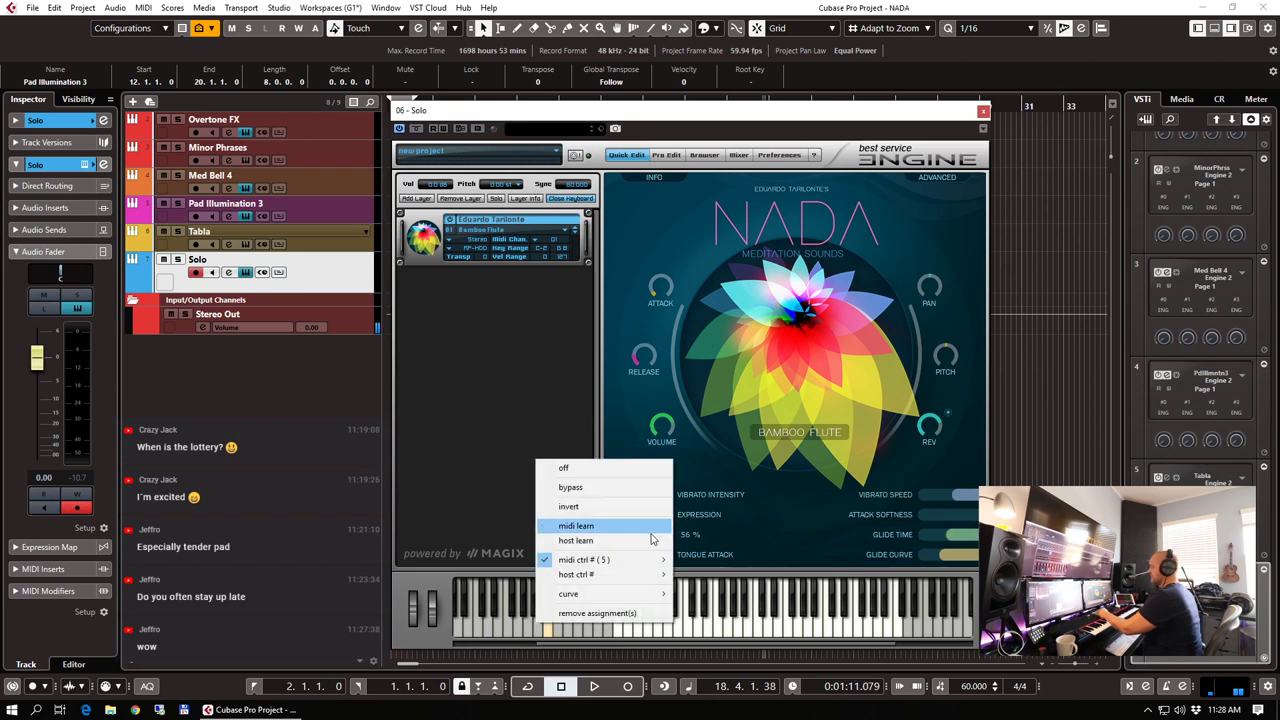
pyautogui.moveTo(652, 559)
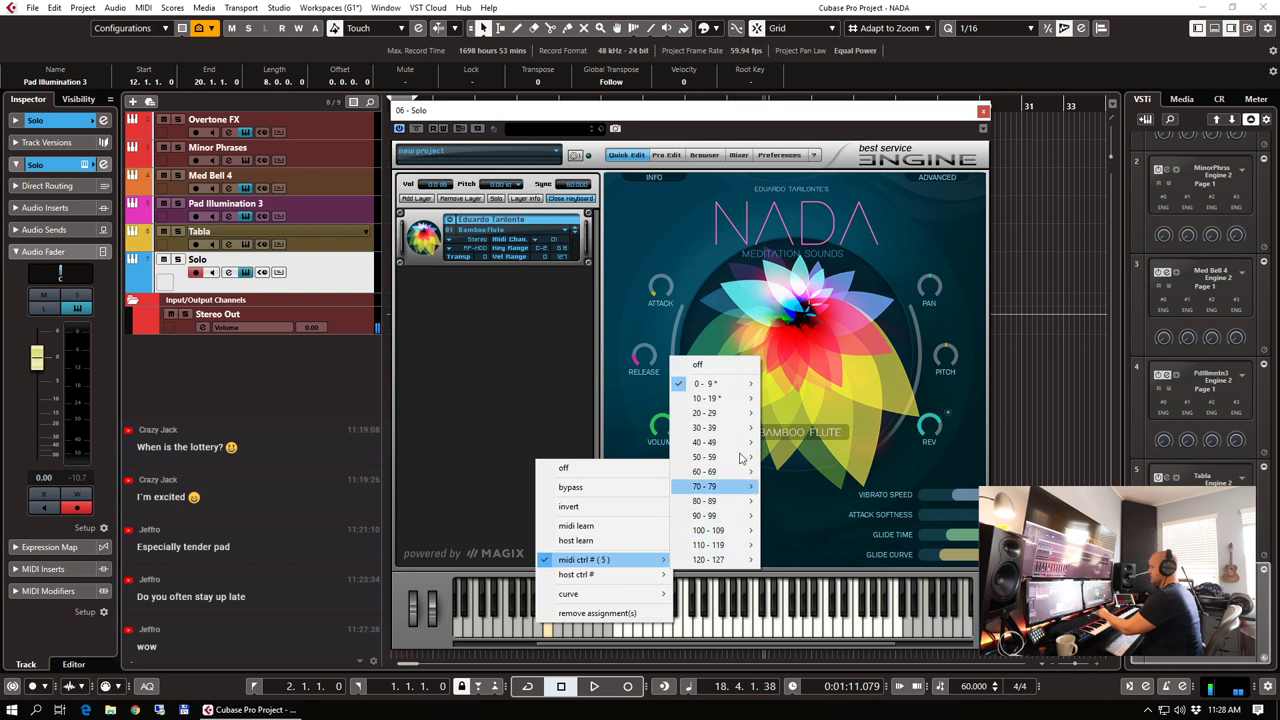
pyautogui.moveTo(729, 385)
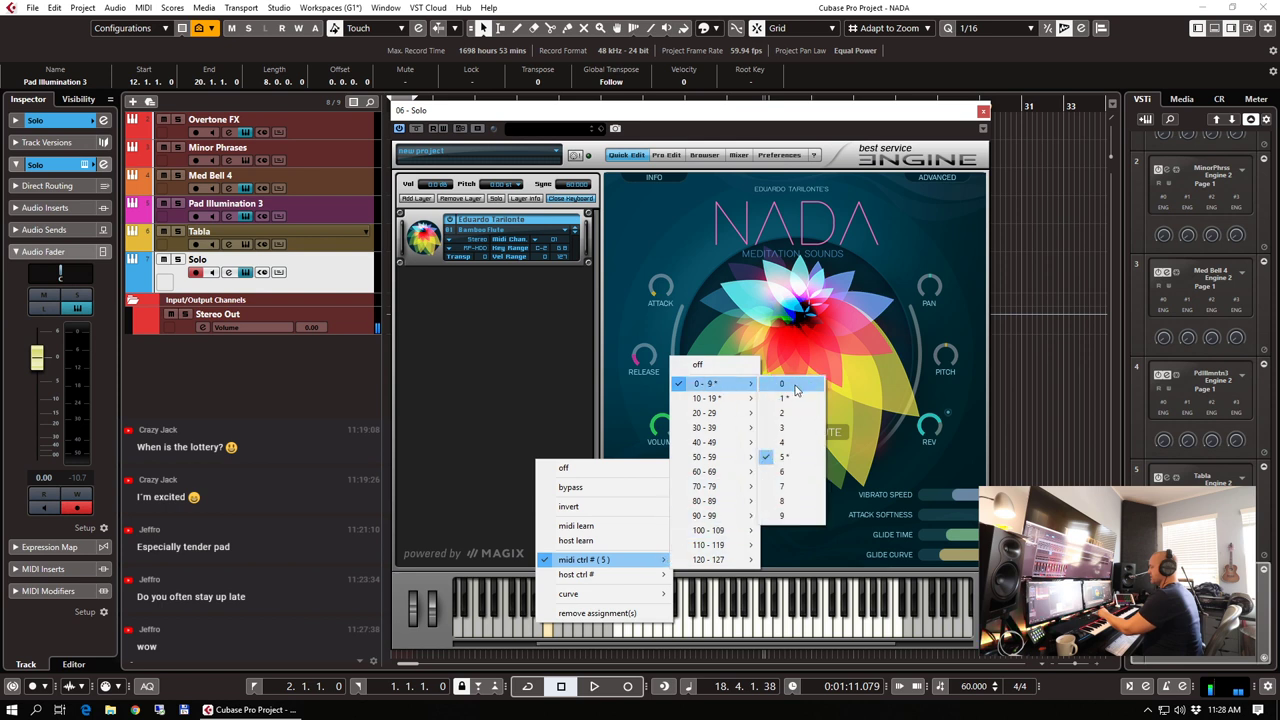
pyautogui.click(810, 433)
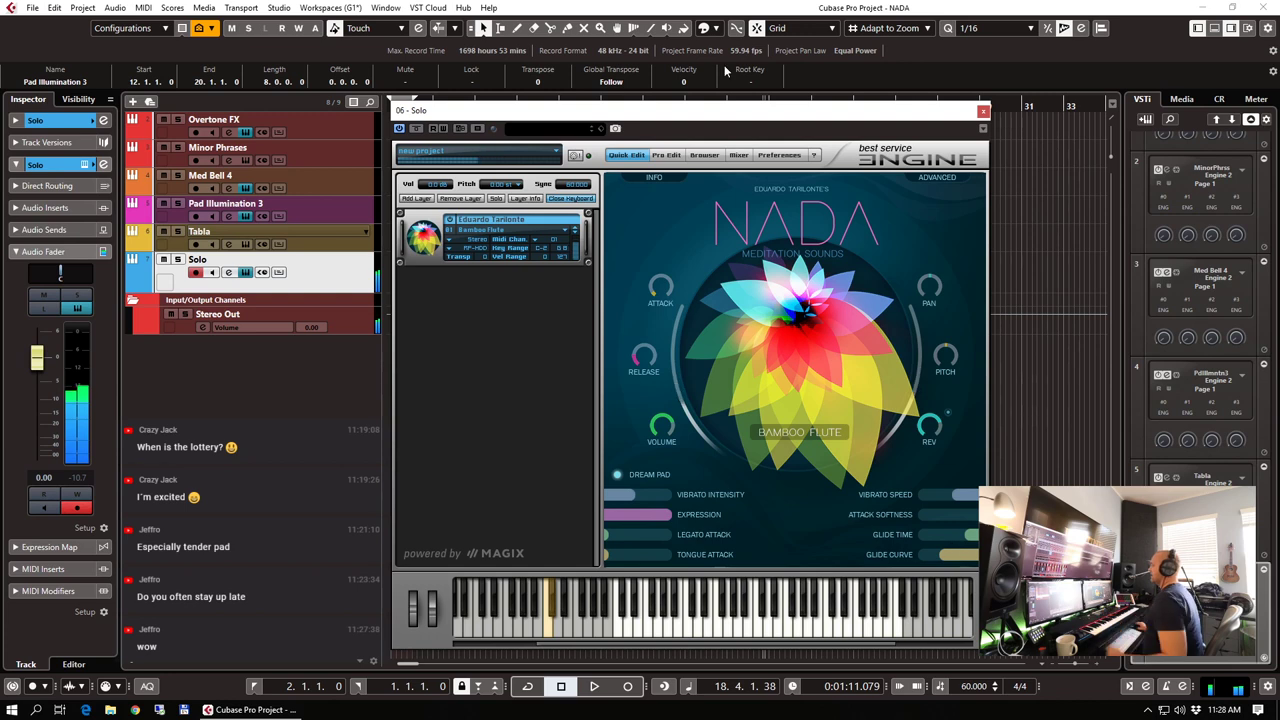
pyautogui.moveTo(703, 111); pyautogui.dragTo(703, 719)
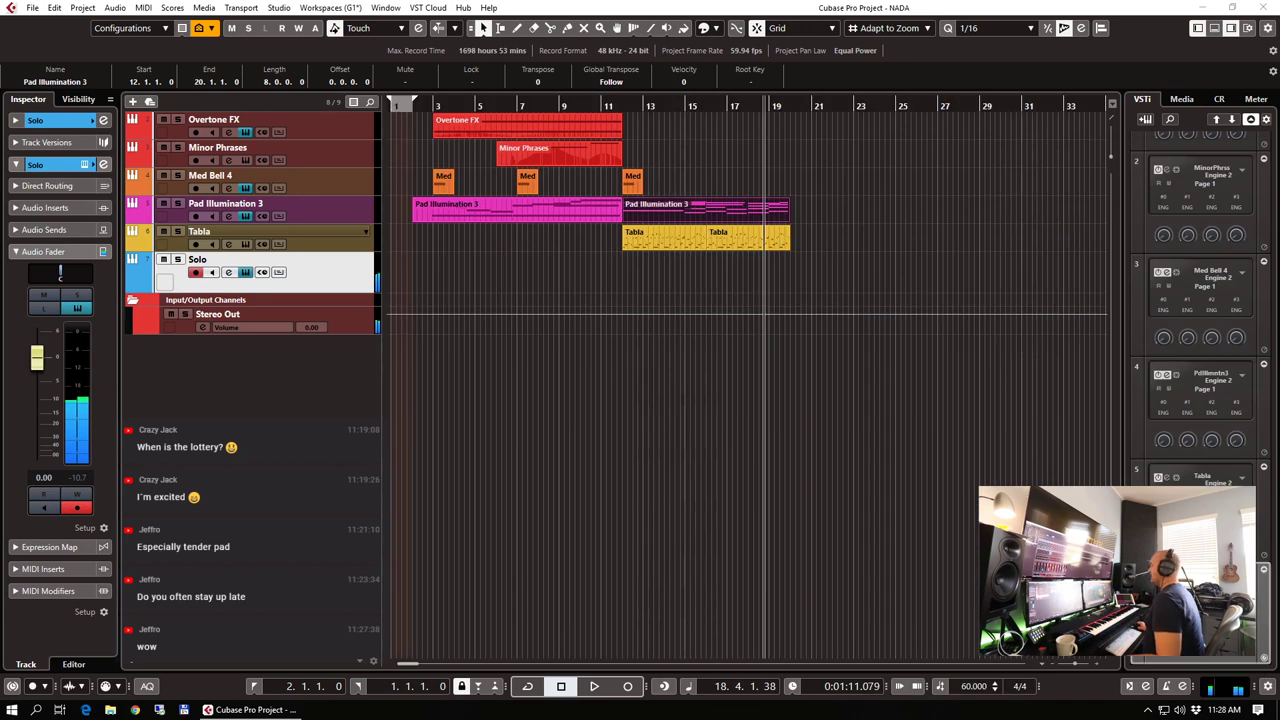
# Record a bamboo flute performance on the Solo track from bar 11 to about the end of bar 19
pyautogui.click(606, 106)
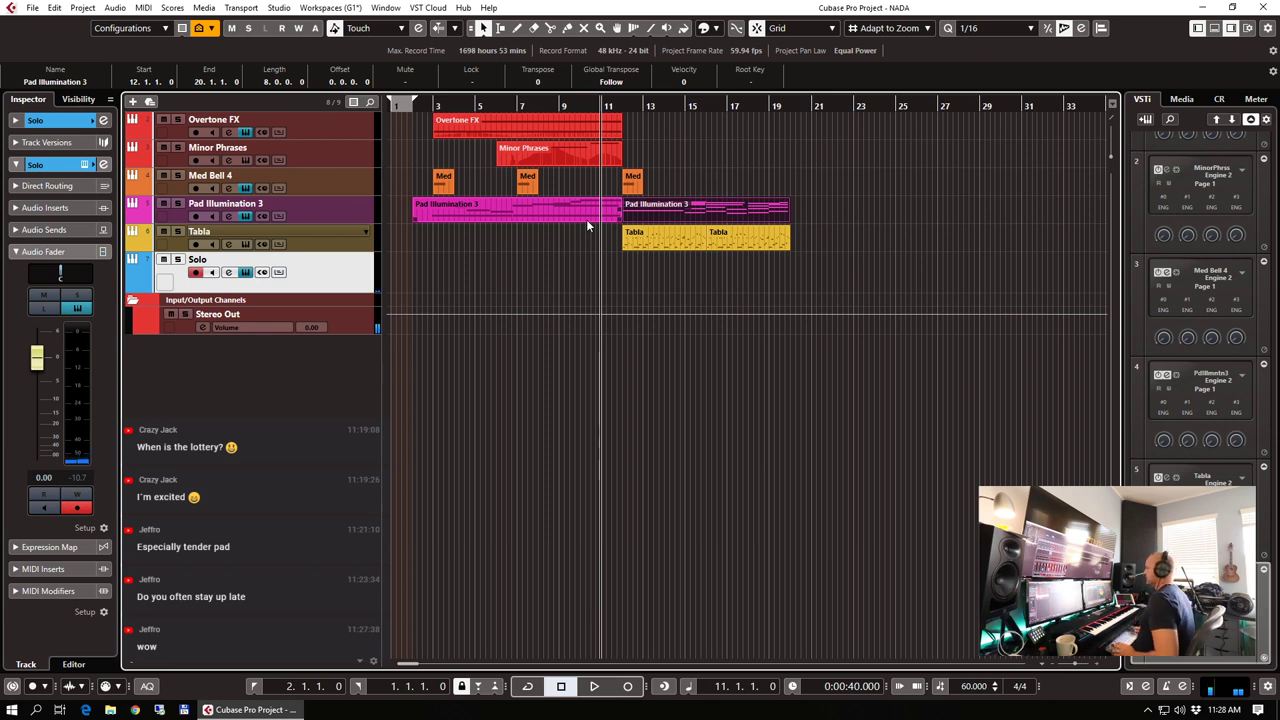
pyautogui.press('KP_Multiply')
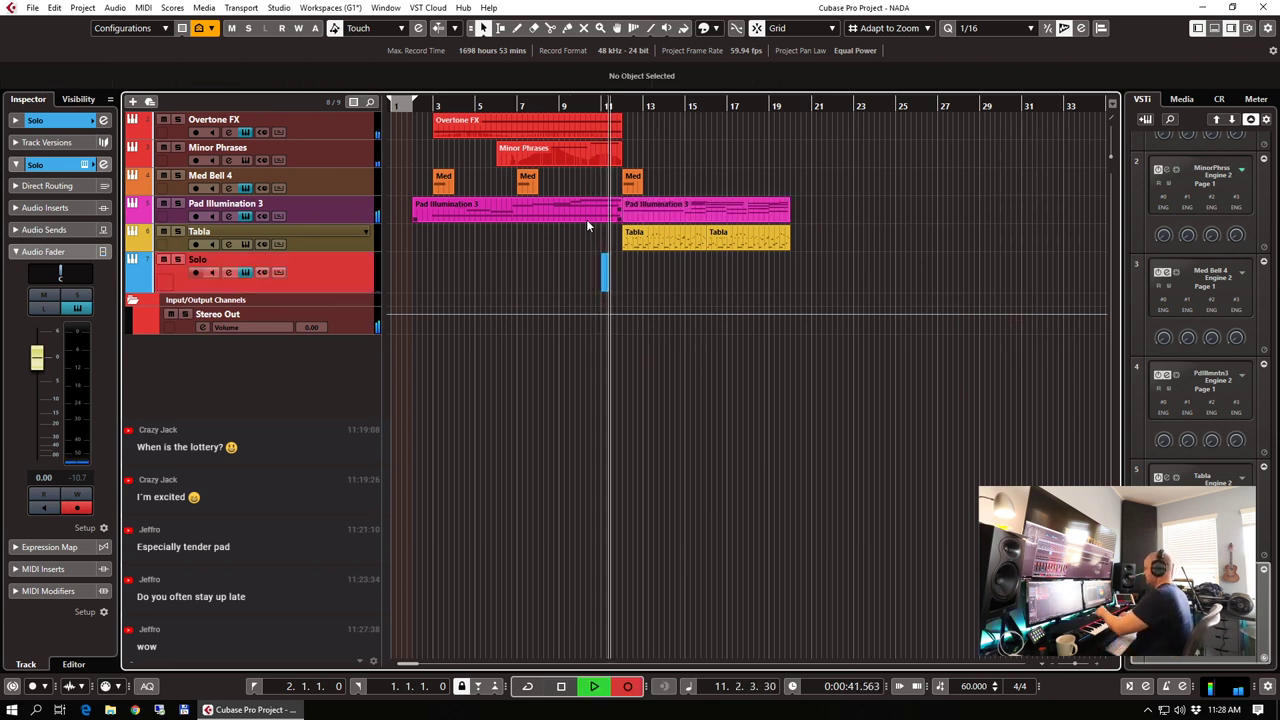
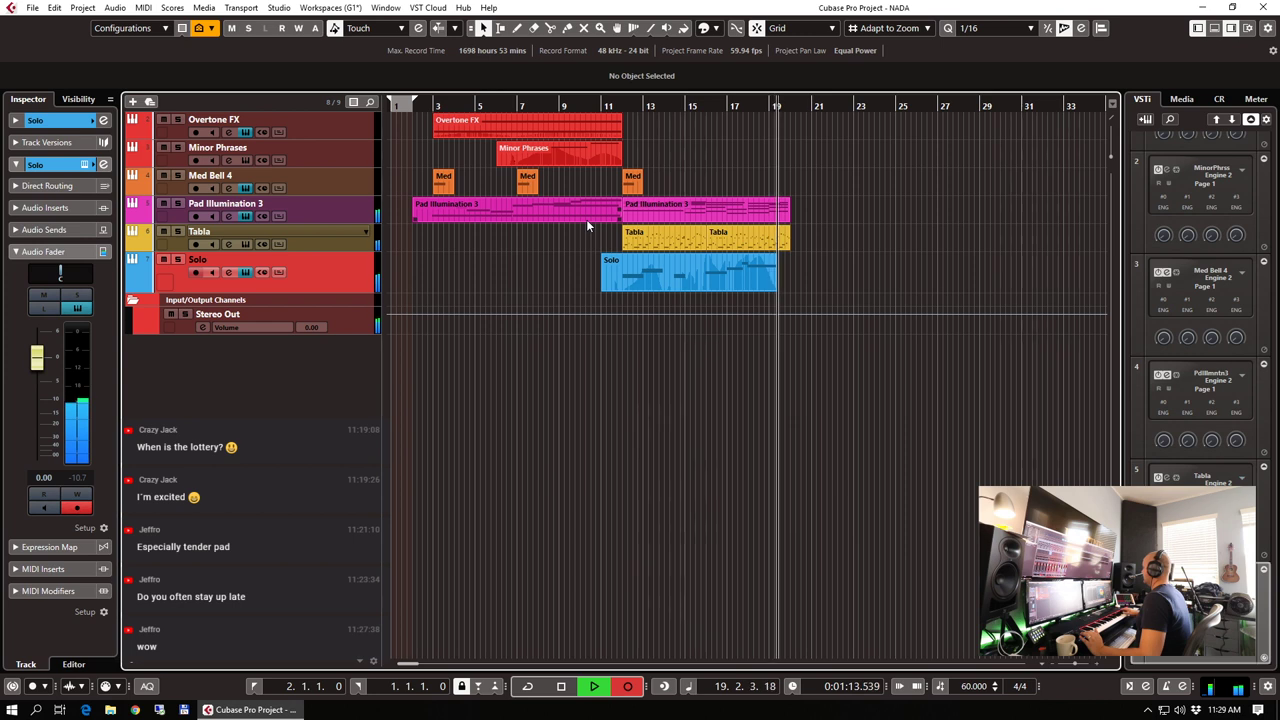
pyautogui.press('space')
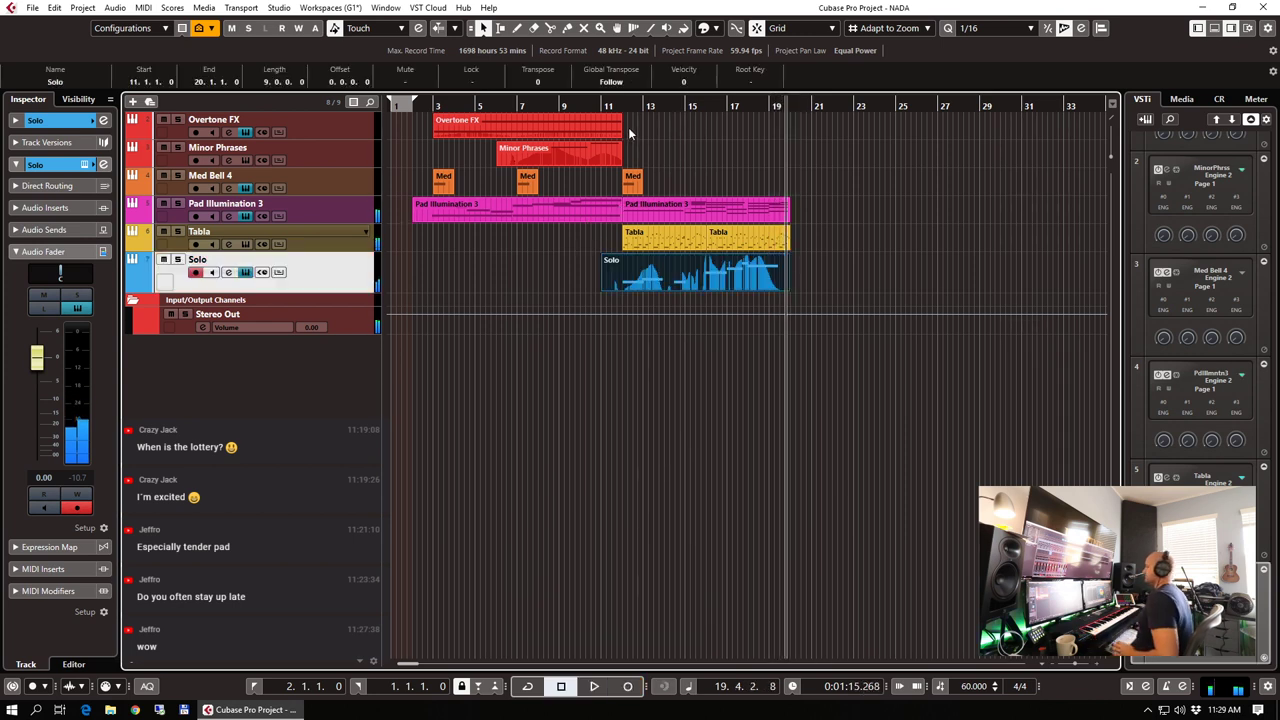
# Record another bamboo flute pass on the Solo track from bar 11, stopping in bar 20 with the instrument window closed
pyautogui.click(607, 104)
pyautogui.press('KP_Multiply')
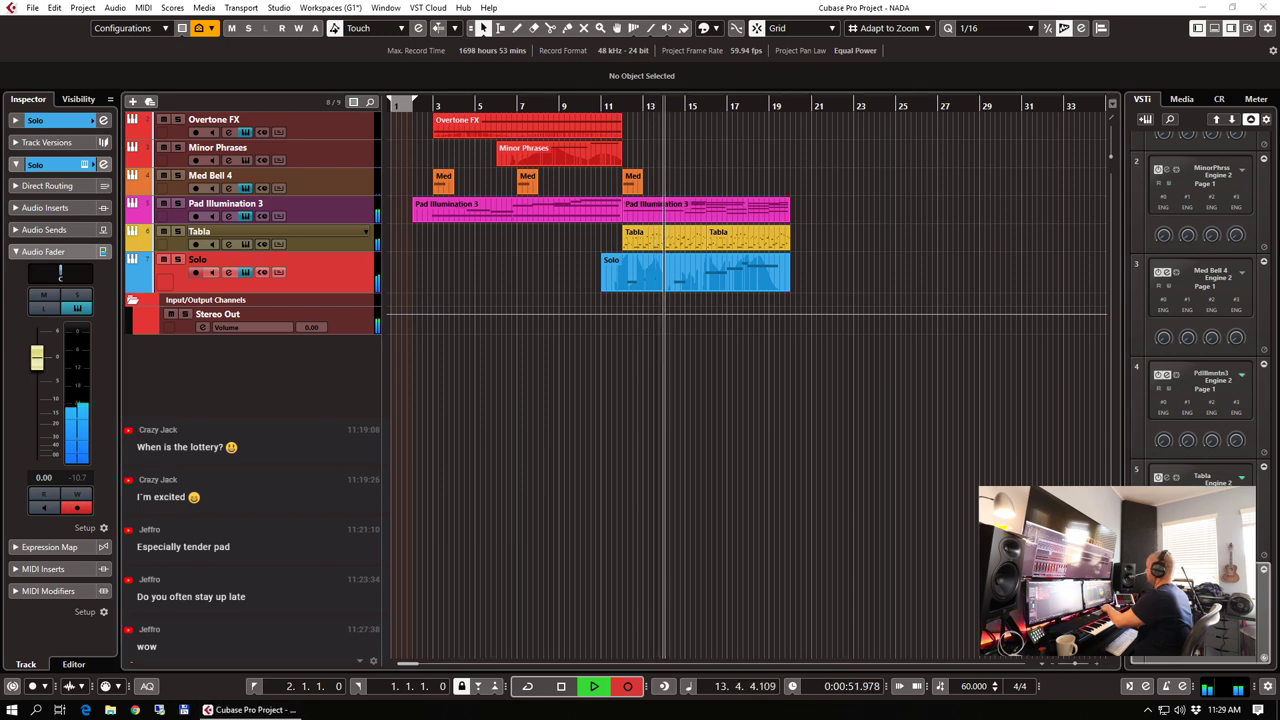
pyautogui.moveTo(585, 107); pyautogui.dragTo(527, 129)
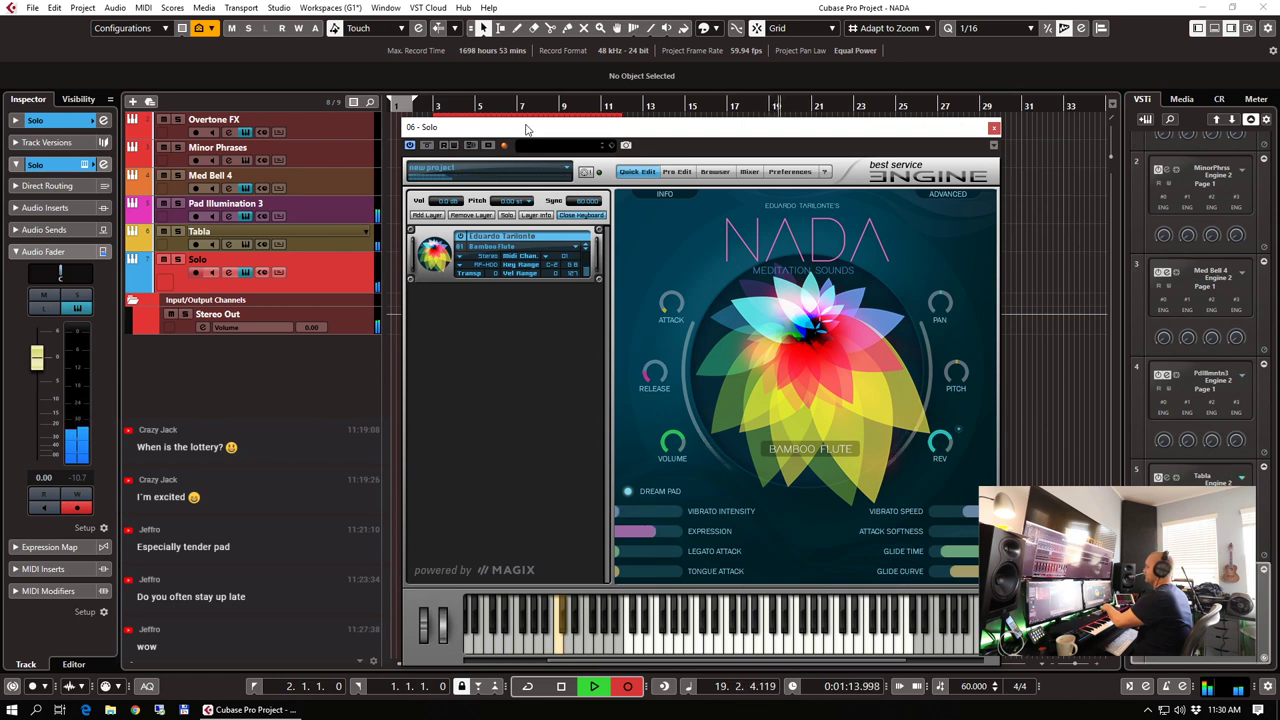
pyautogui.click(993, 129)
pyautogui.press('space')
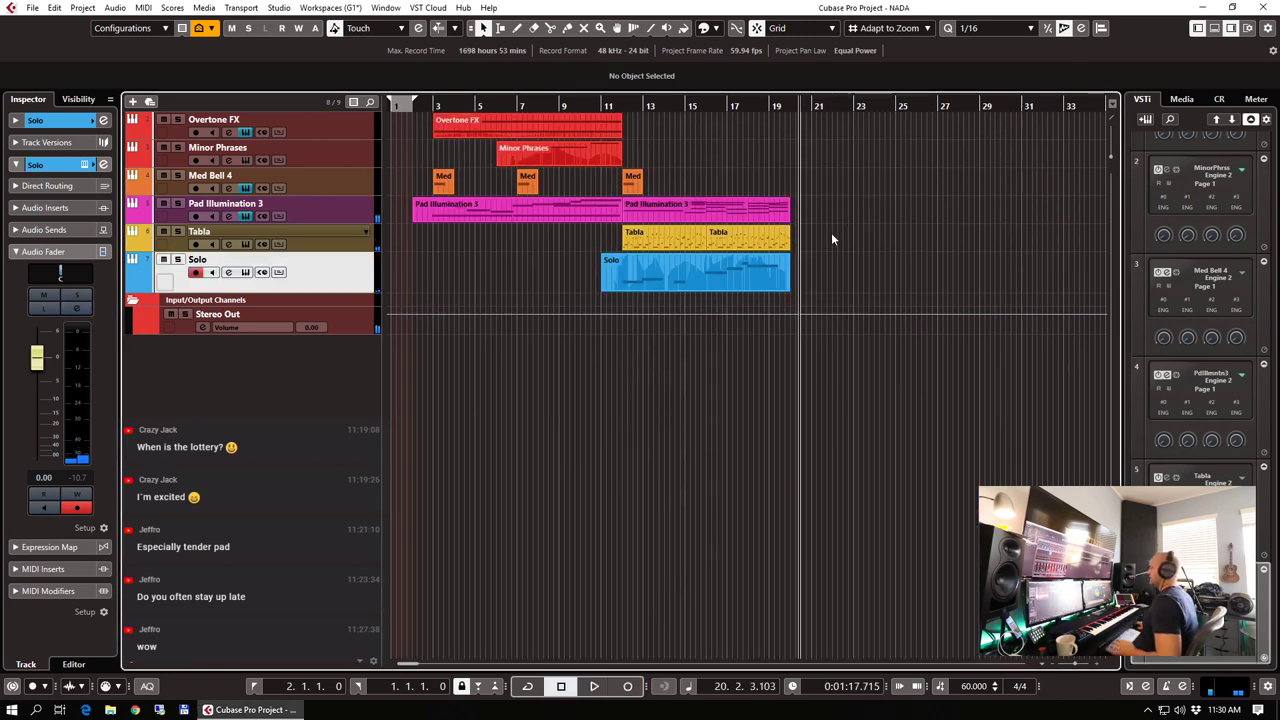
# Rename the Solo track as Bamboo
pyautogui.doubleClick(205, 260)
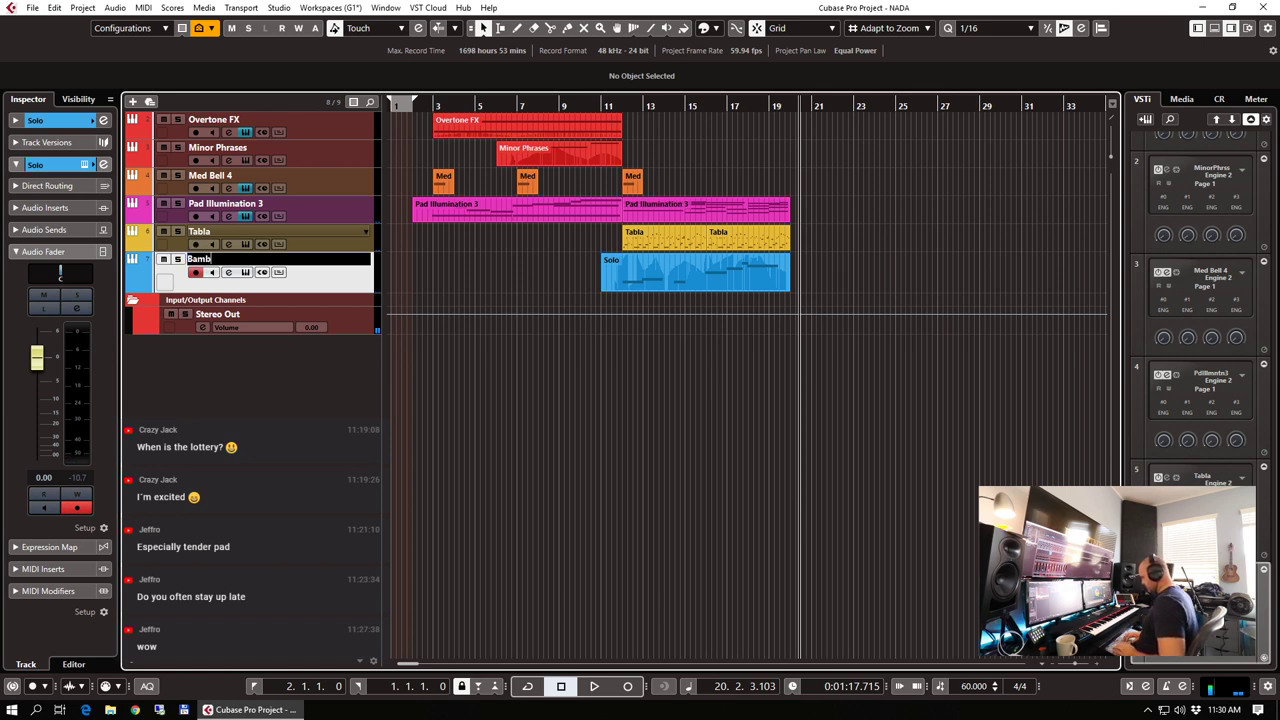
pyautogui.write('Bamboo')
pyautogui.press('Return')
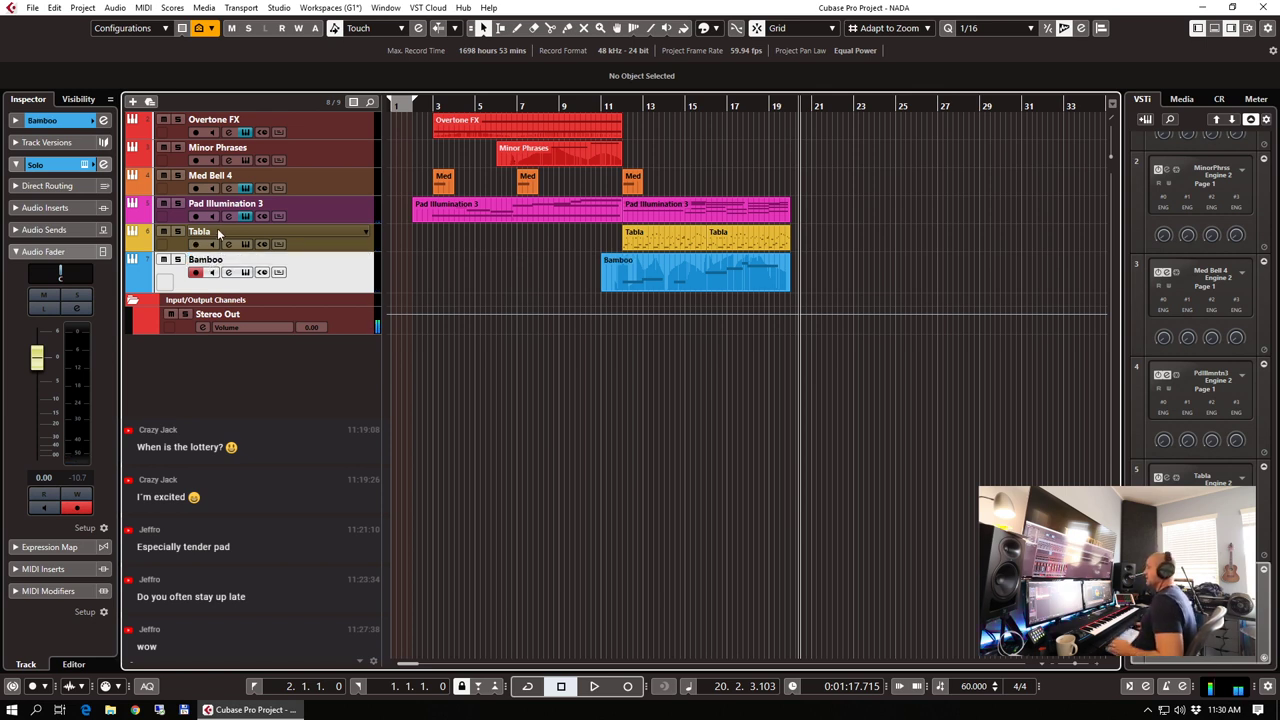
# Copy the Overtone FX event and the bar 12 Med Bell 4 event to bar 20
pyautogui.moveTo(476, 125); pyautogui.dragTo(830, 134)
pyautogui.moveTo(632, 185); pyautogui.dragTo(805, 183)
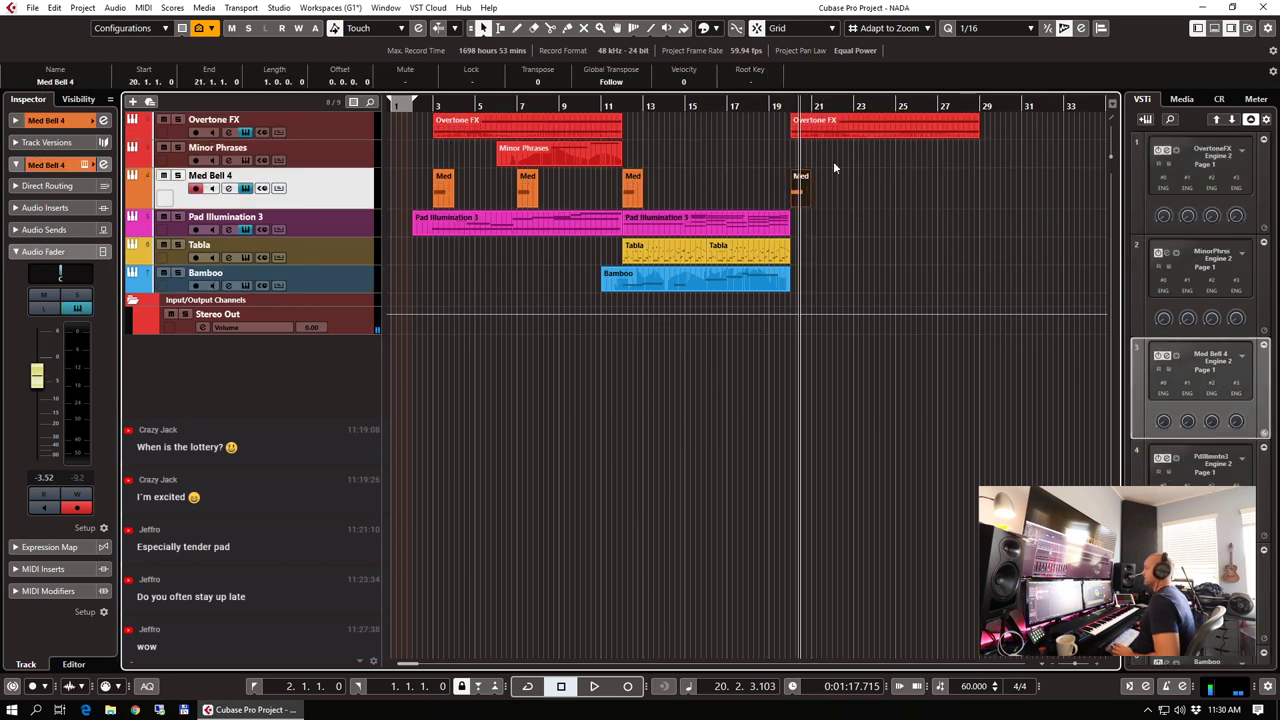
pyautogui.click(813, 103)
# Check the copied Overtone FX event's notes in the Key Editor and shorten the event to end at bar 22
pyautogui.doubleClick(833, 130)
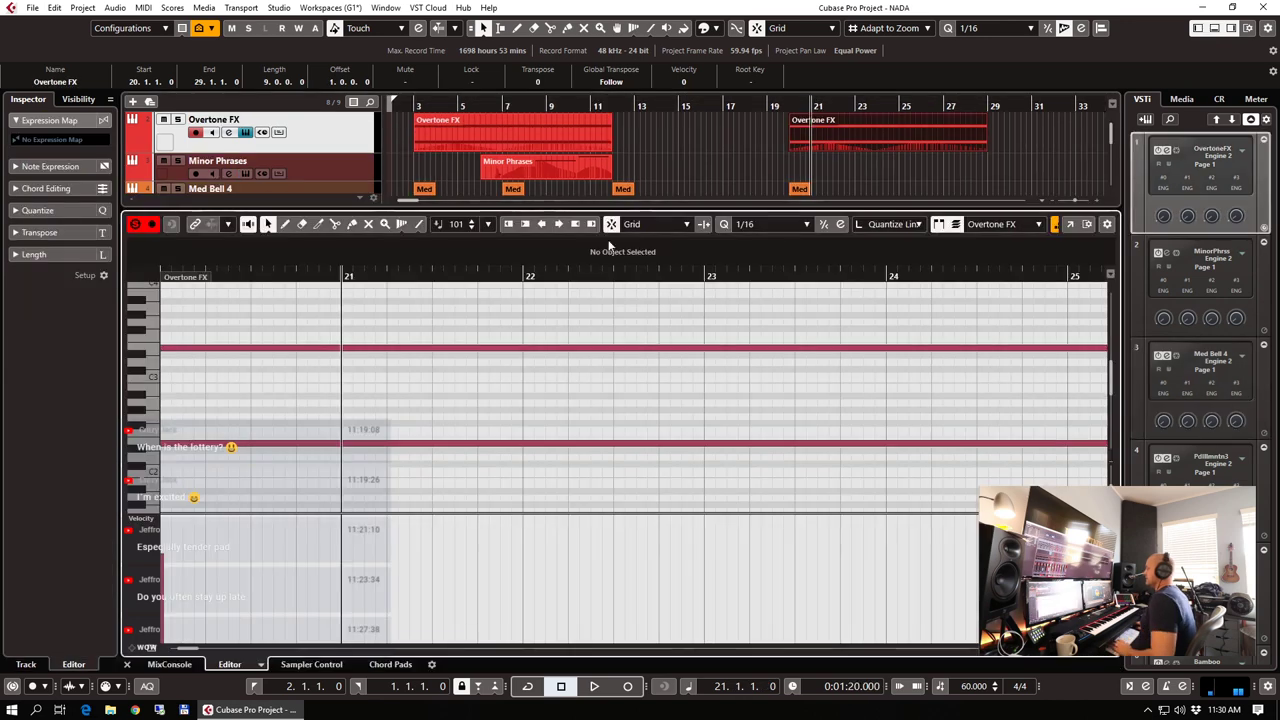
pyautogui.moveTo(393, 318); pyautogui.dragTo(477, 551)
pyautogui.scroll(3, 590, 356)
pyautogui.press('3')
pyautogui.press('Delete')
pyautogui.press('Return')
pyautogui.moveTo(981, 147); pyautogui.dragTo(832, 147)
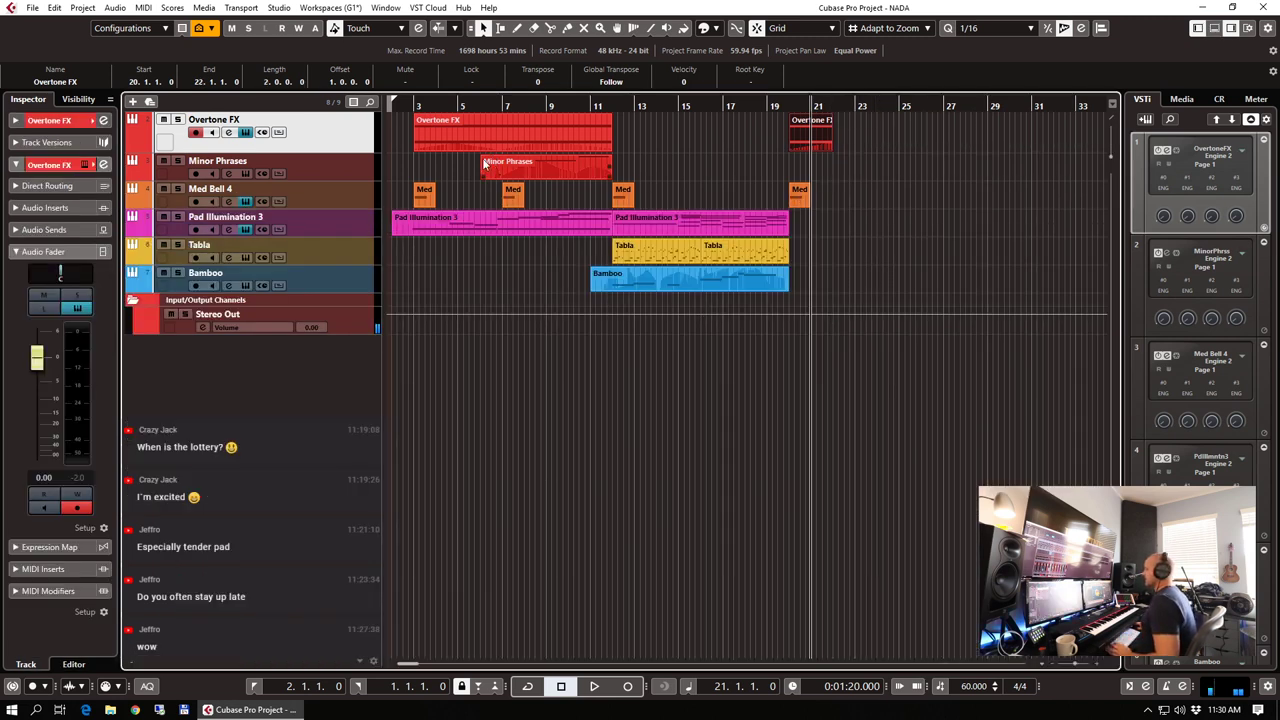
# Record a new phrase on the Minor Phrases track from bar 17, stopping in bar 22
pyautogui.click(320, 175)
pyautogui.click(725, 106)
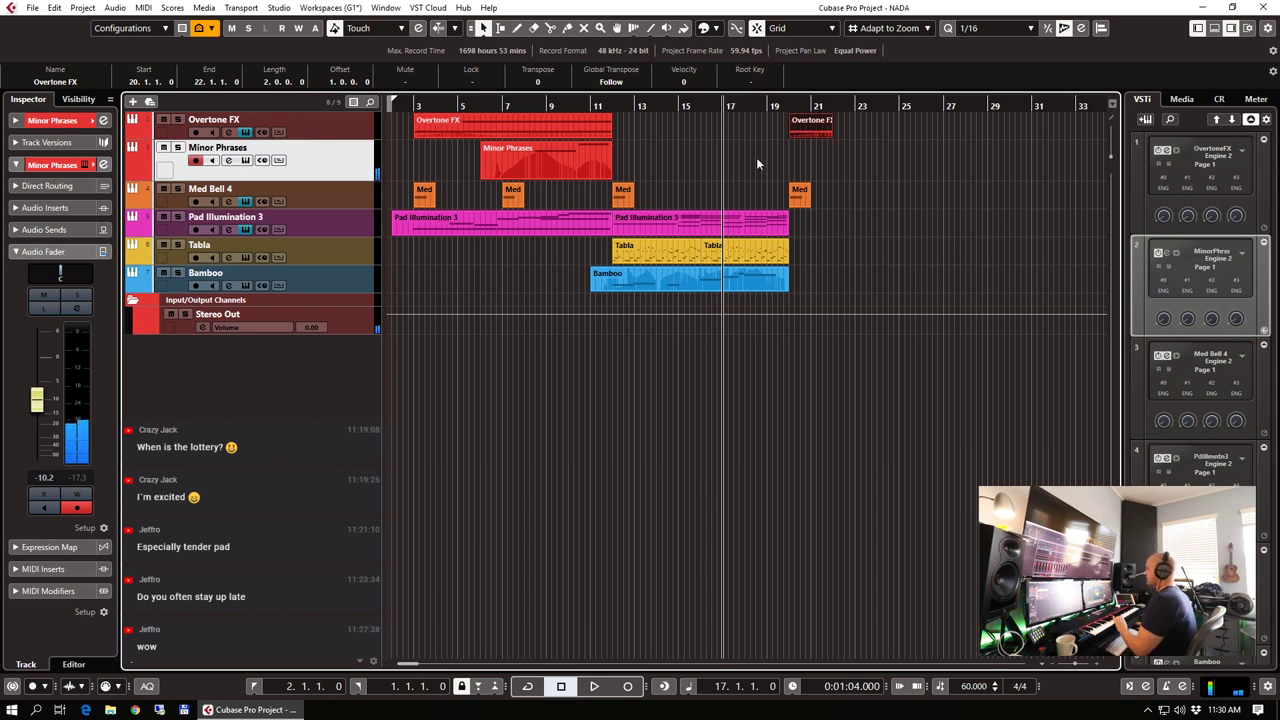
pyautogui.press('KP_Multiply')
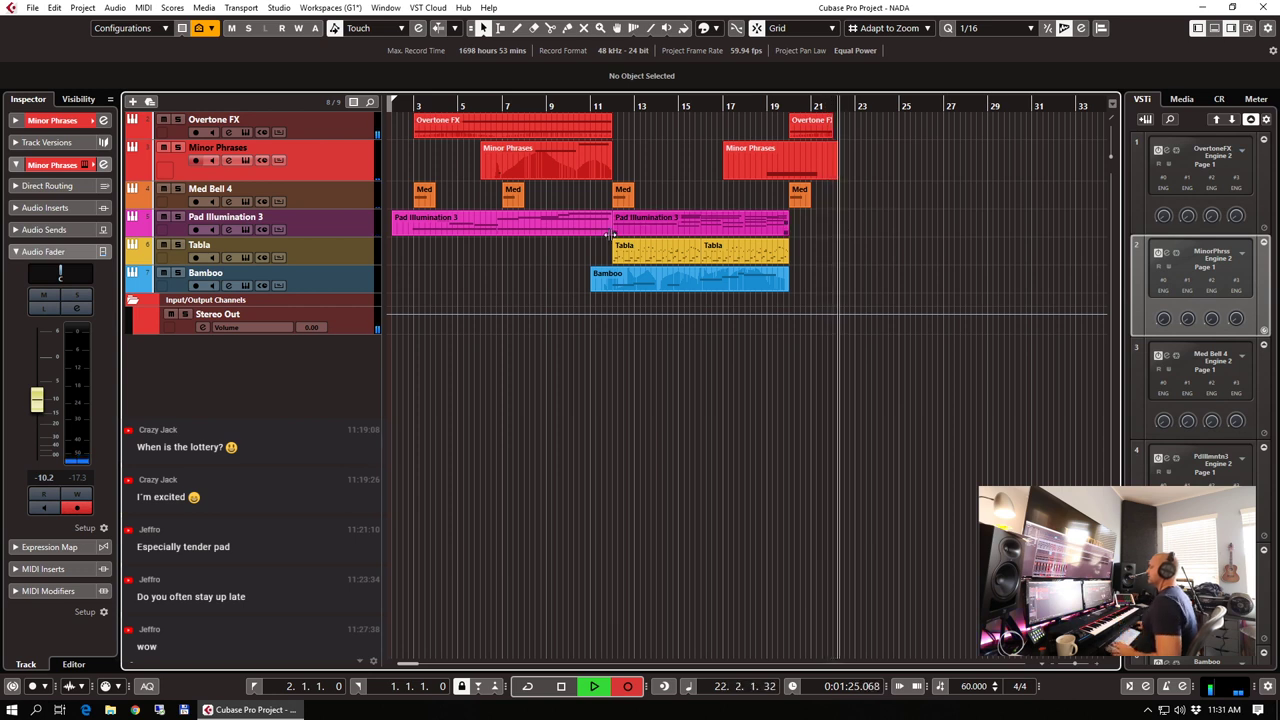
pyautogui.press('space')
# Record a closing pad part on the Pad Illumination 3 track from bar 20, stopping in bar 22
pyautogui.click(315, 230)
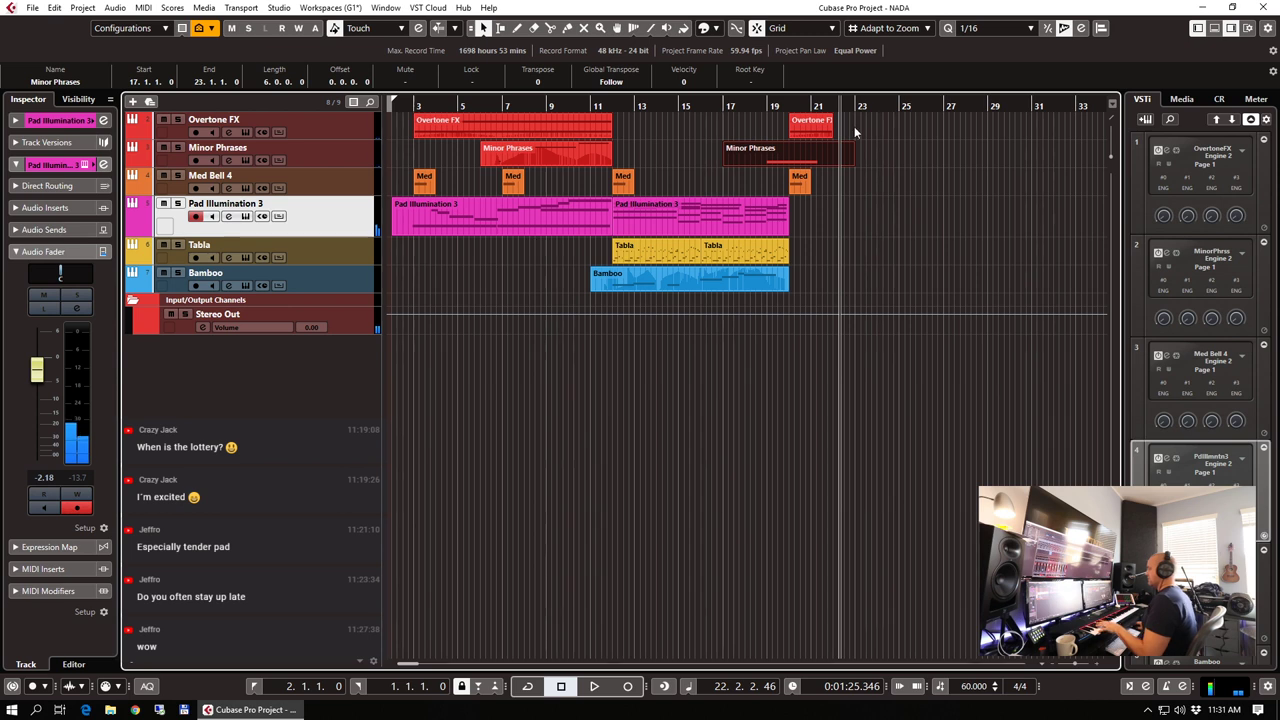
pyautogui.click(778, 106)
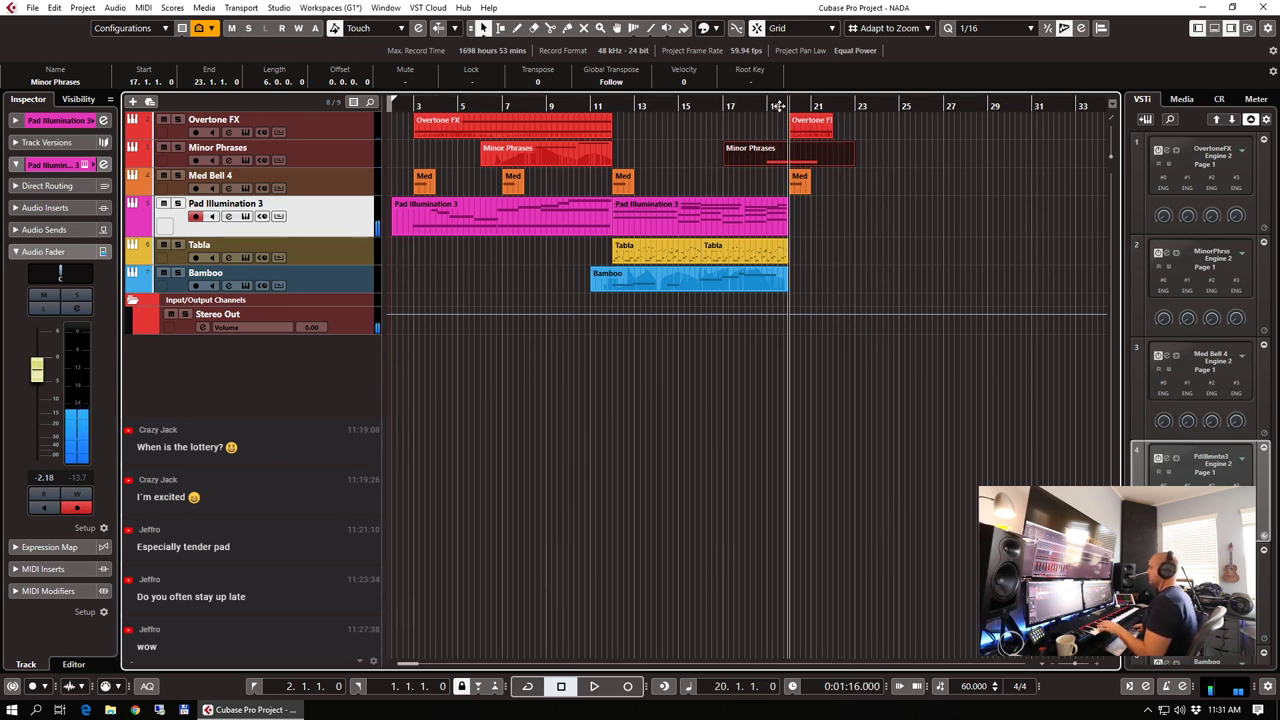
pyautogui.press('KP_Multiply')
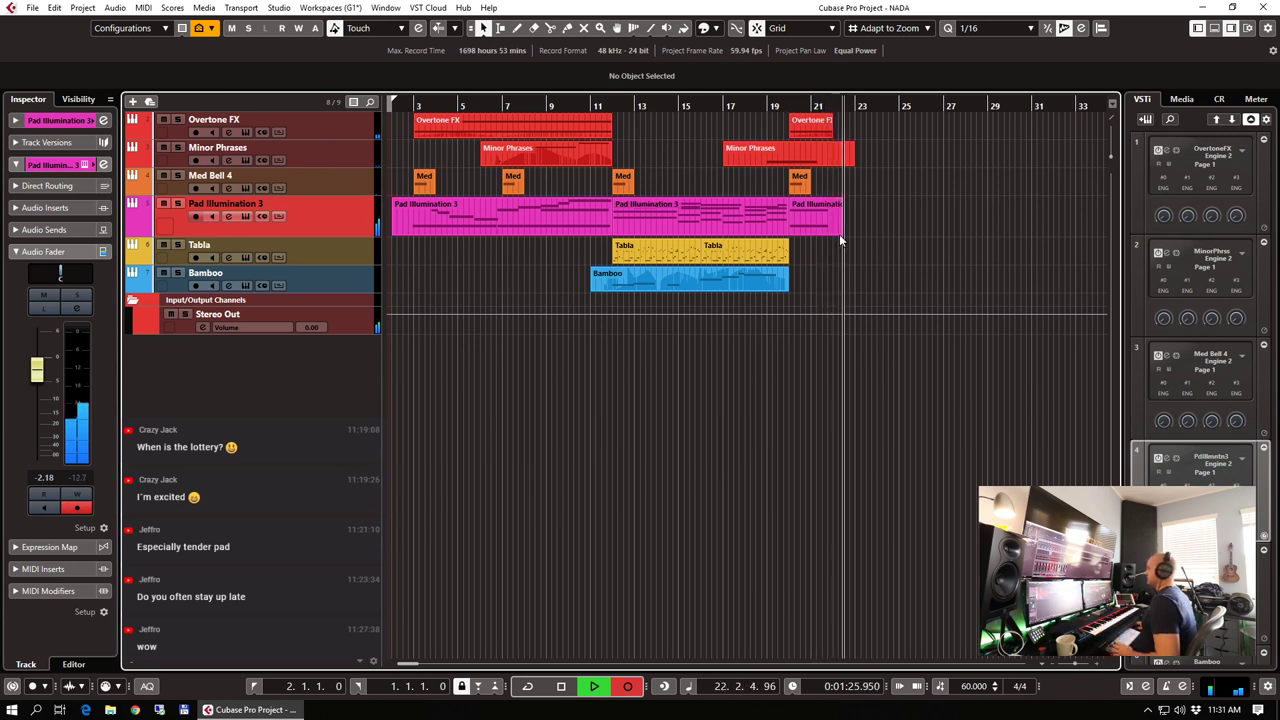
pyautogui.press('space')
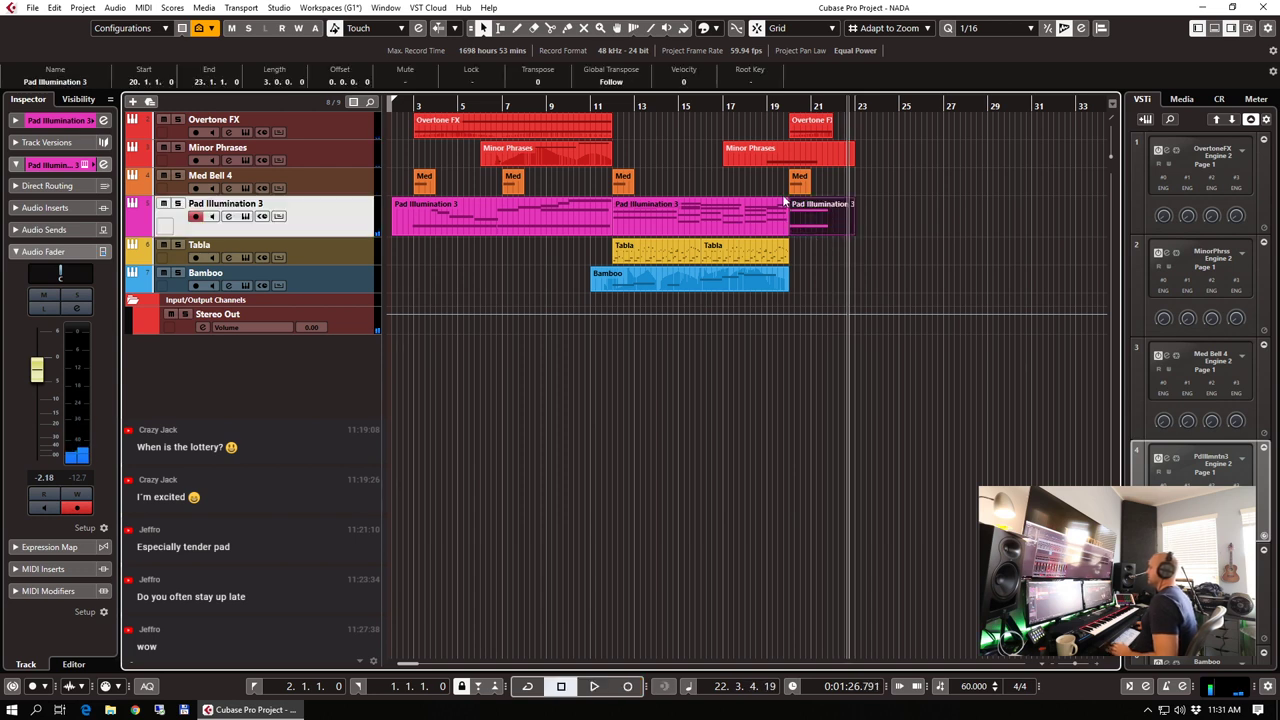
# Duplicate the Minor Phrases track and delete the events on the duplicate
pyautogui.rightClick(309, 146)
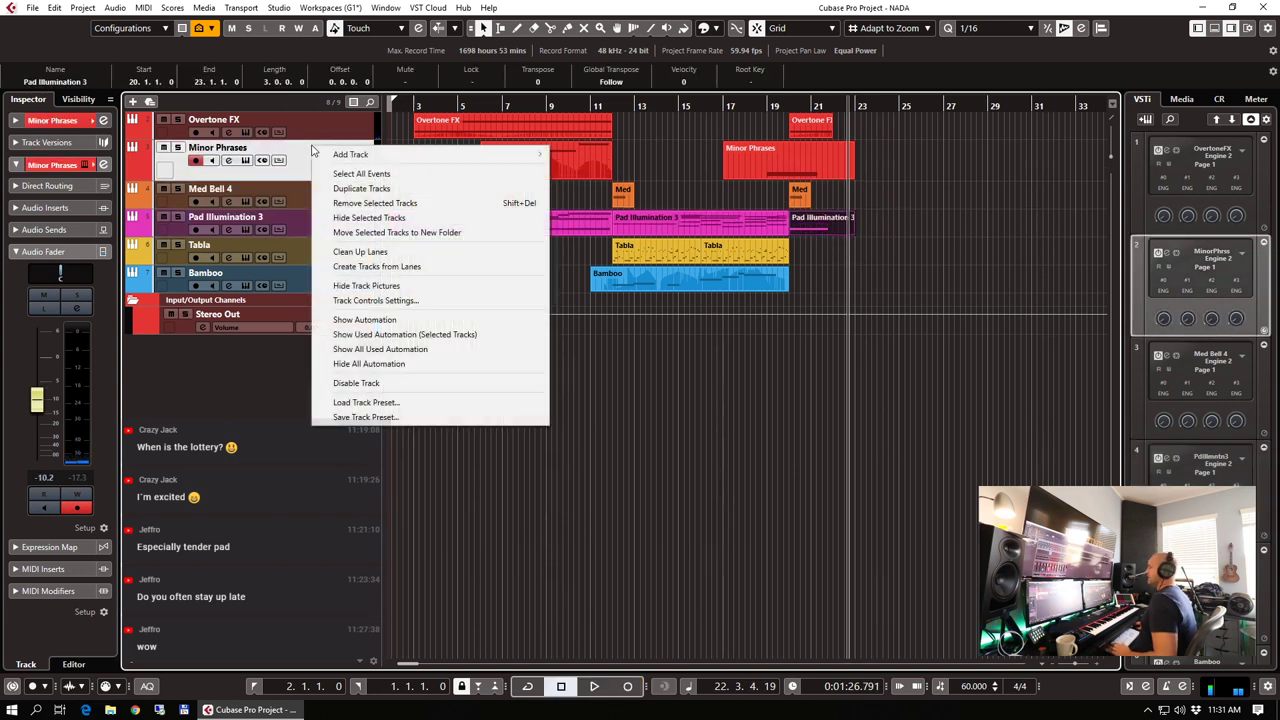
pyautogui.click(371, 188)
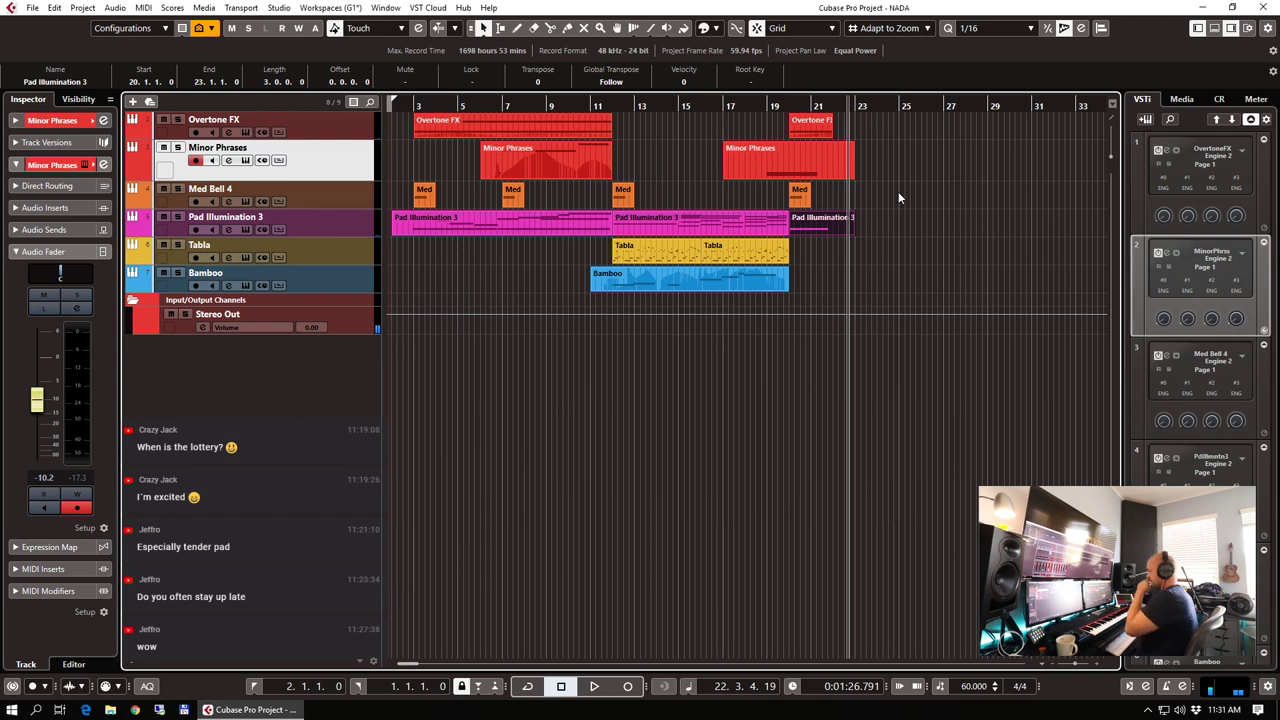
pyautogui.press('Delete')
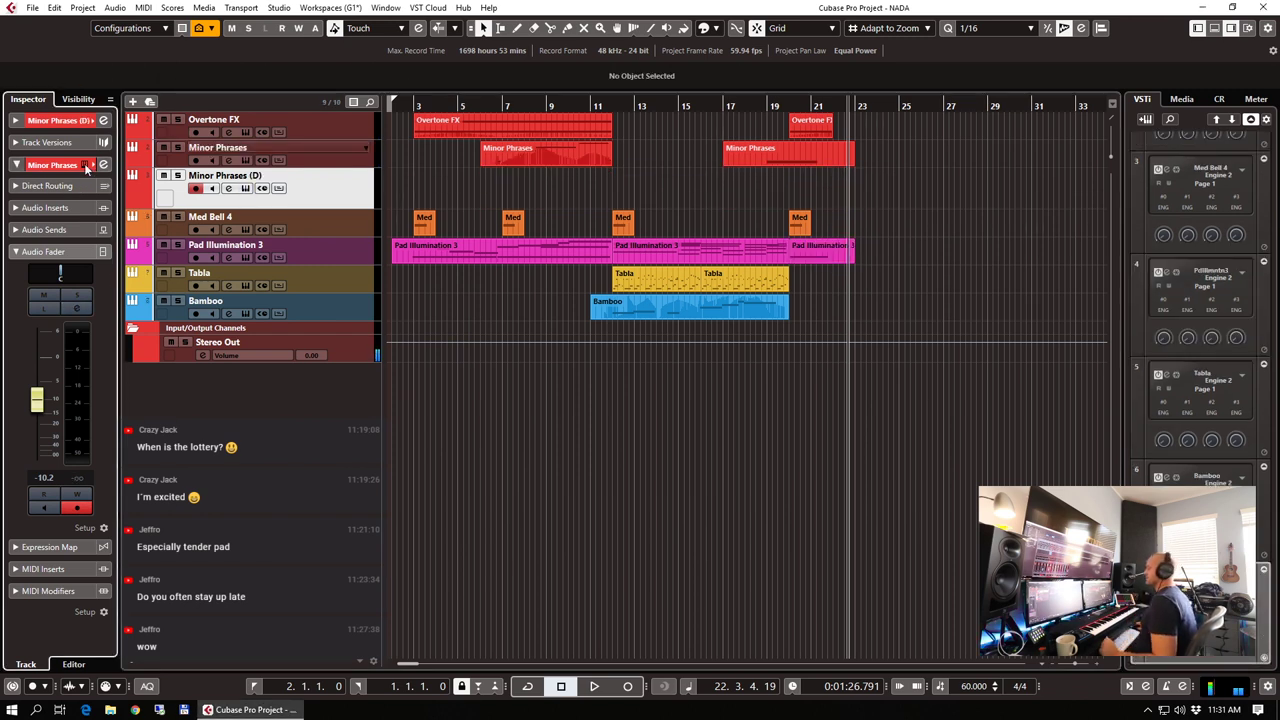
pyautogui.click(245, 188)
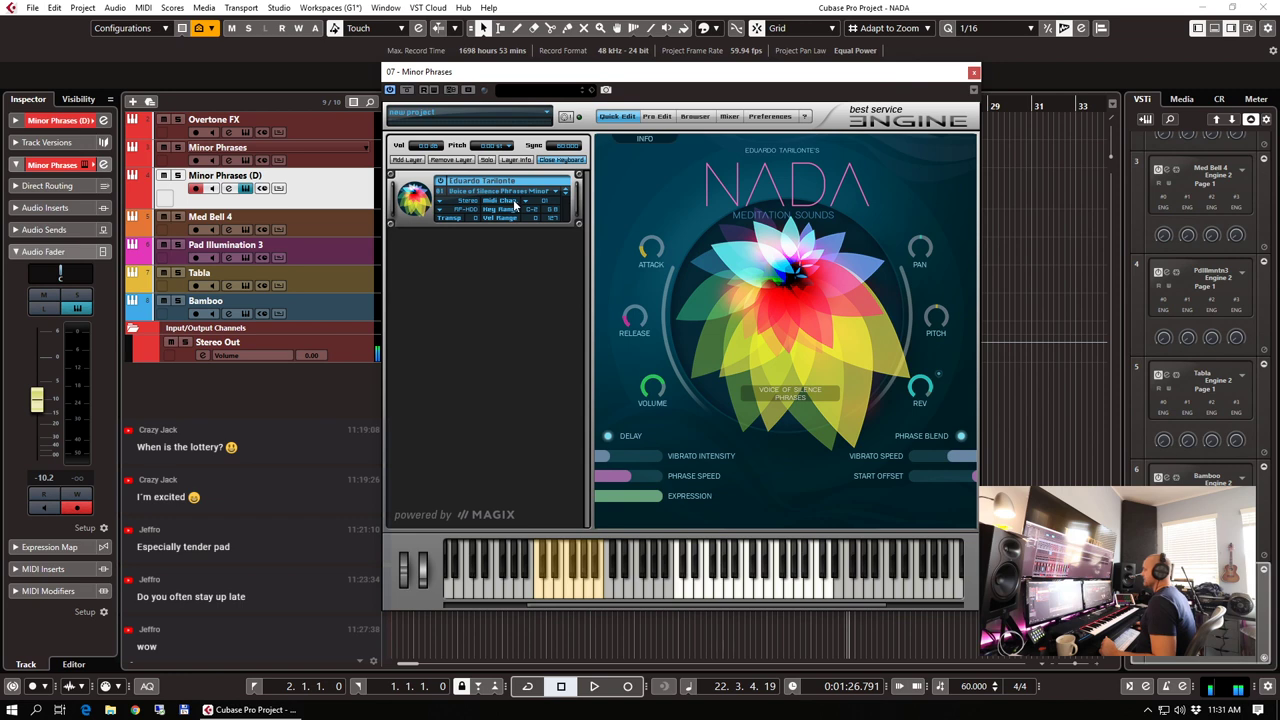
pyautogui.click(508, 203)
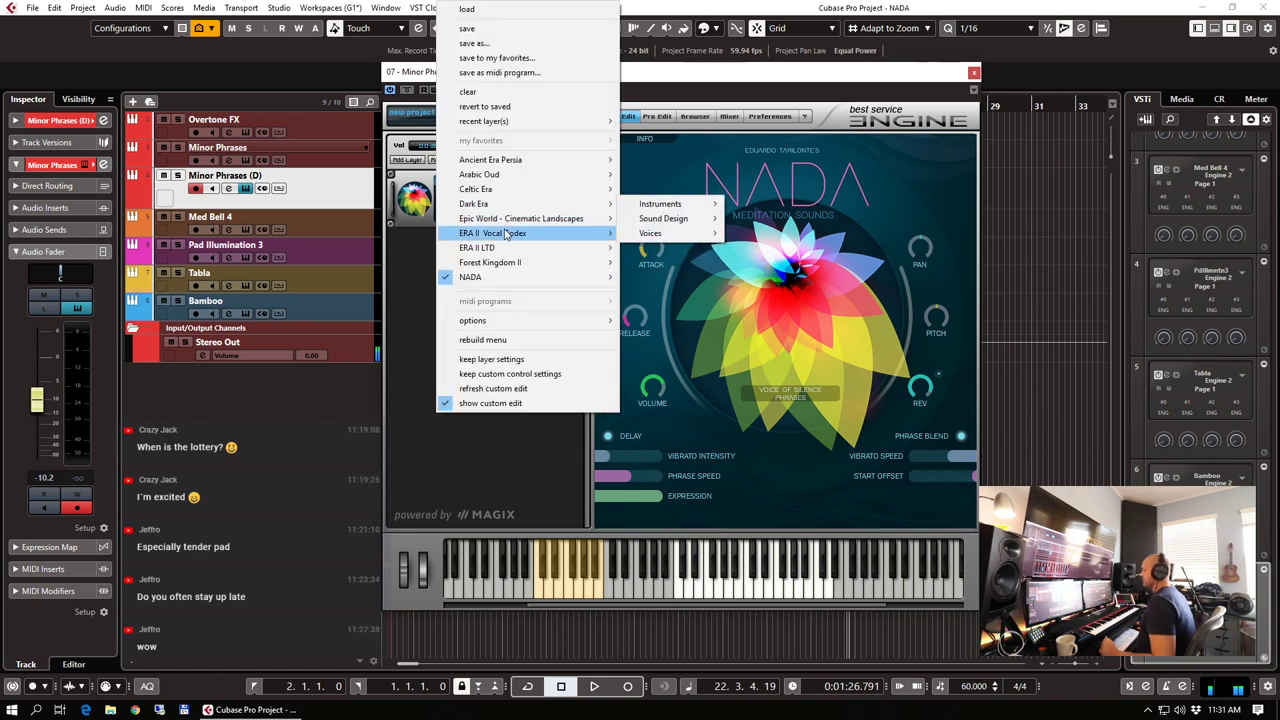
pyautogui.click(973, 72)
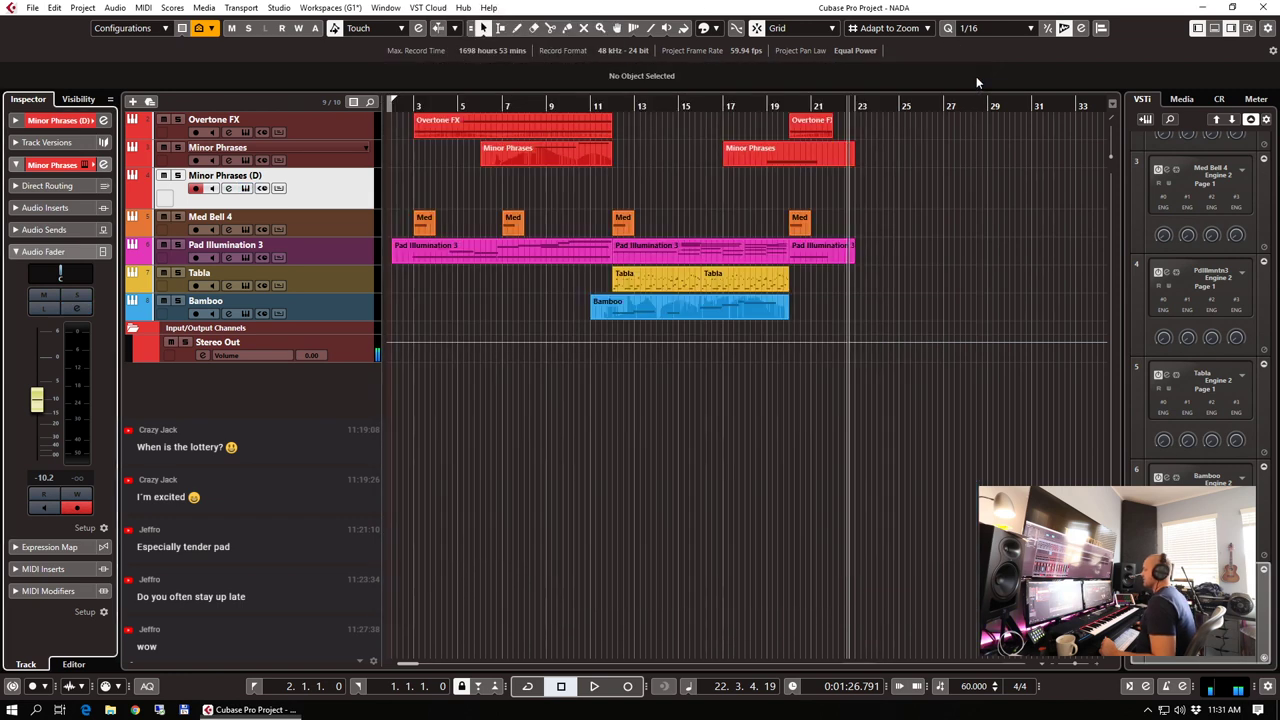
# Load NADA's Voice of Silence Legato female voice on the Minor Phrases (D) track and raise the track's volume to -4.92
pyautogui.click(90, 165)
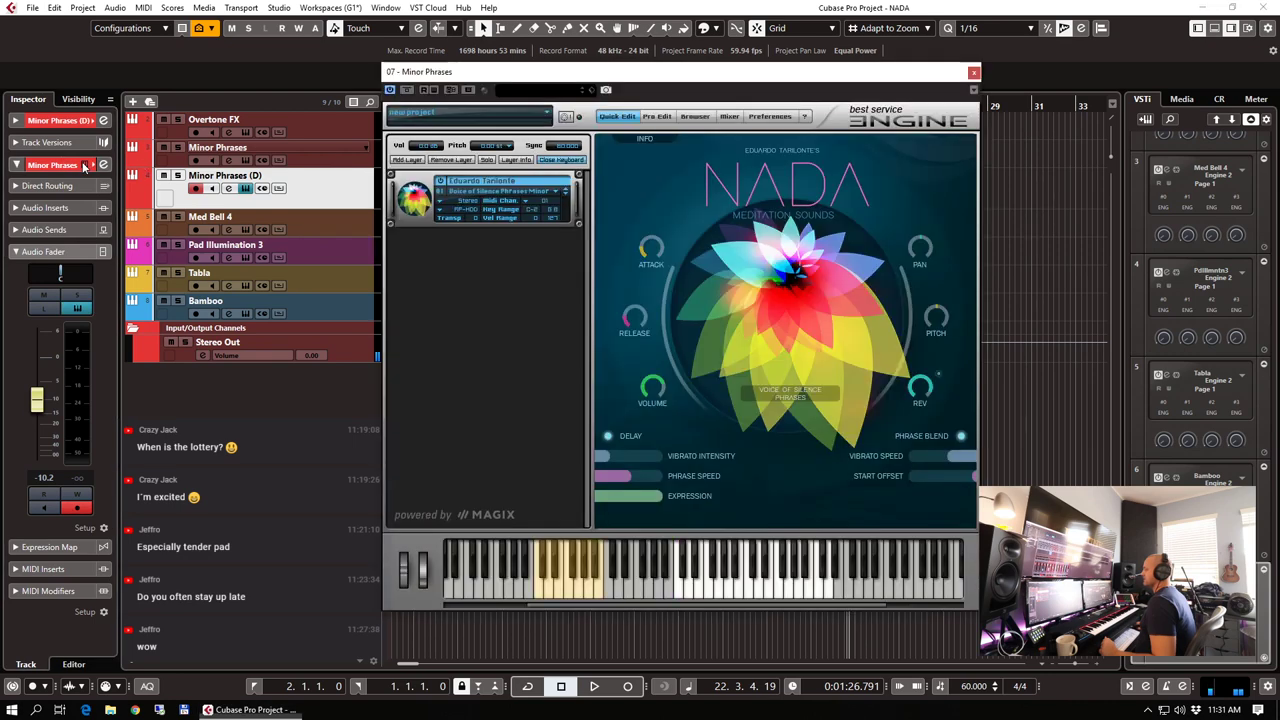
pyautogui.click(466, 195)
pyautogui.moveTo(505, 277)
pyautogui.moveTo(655, 279)
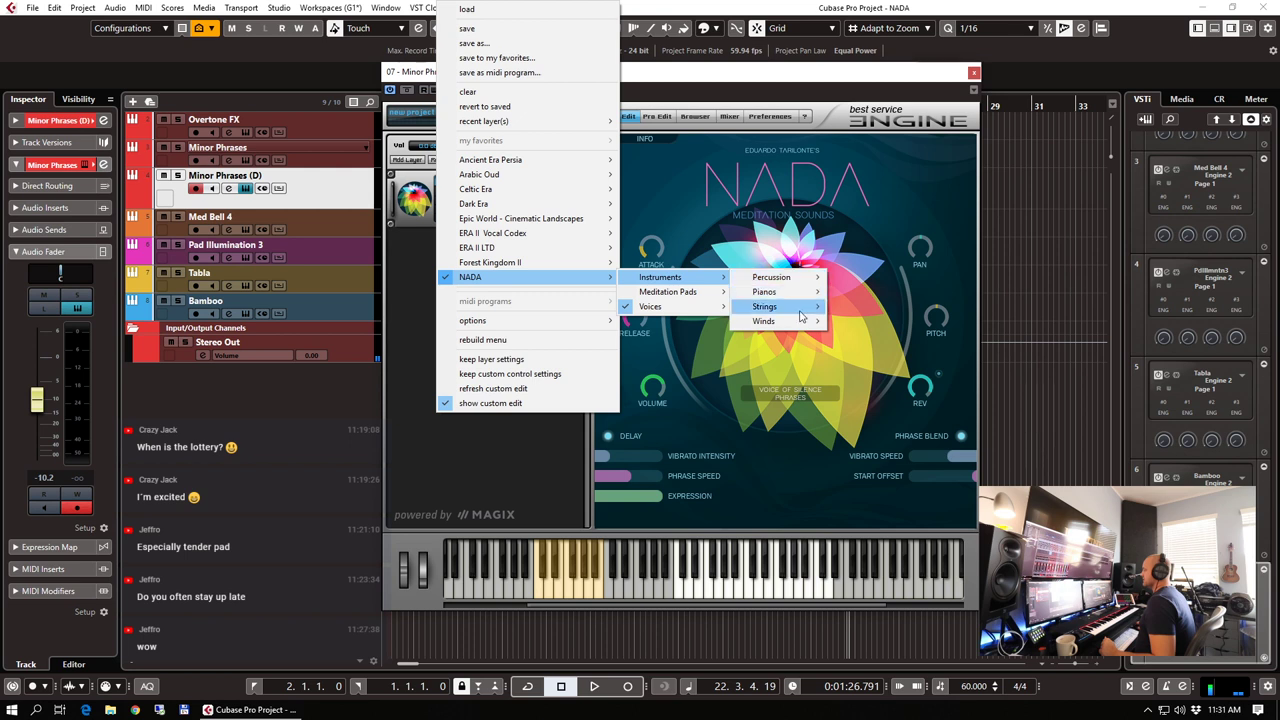
pyautogui.moveTo(800, 309)
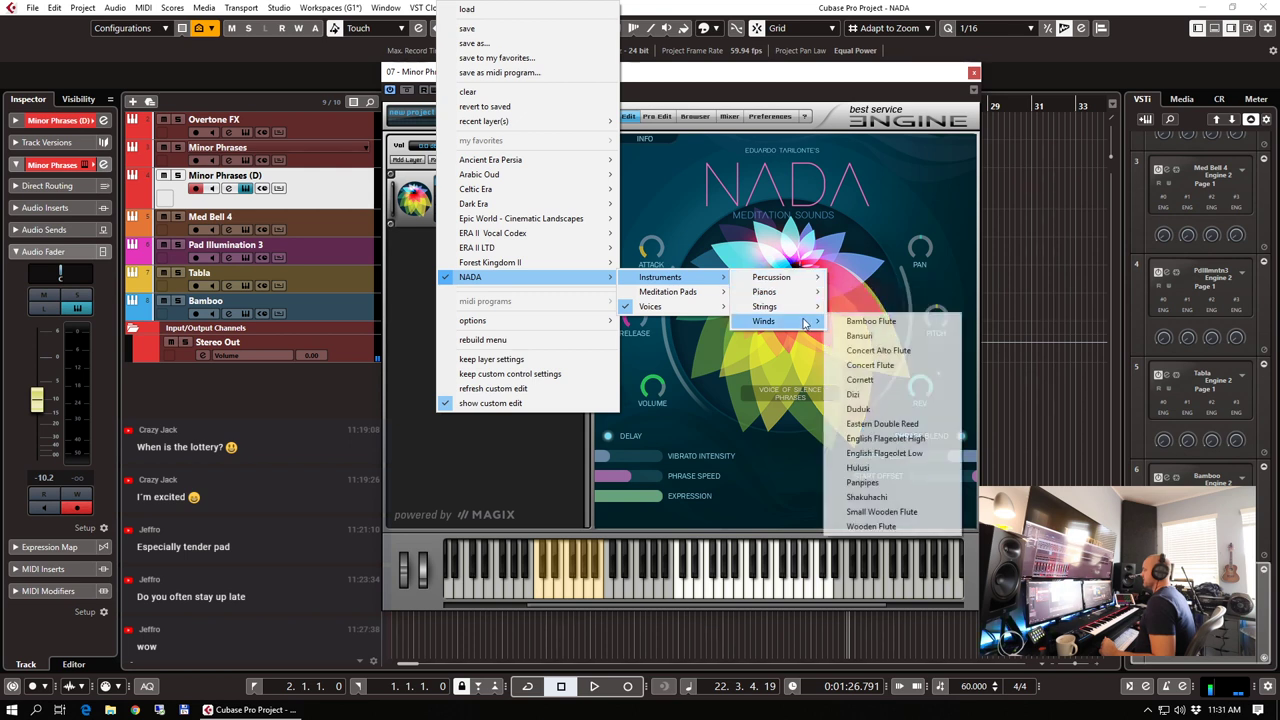
pyautogui.moveTo(660, 306)
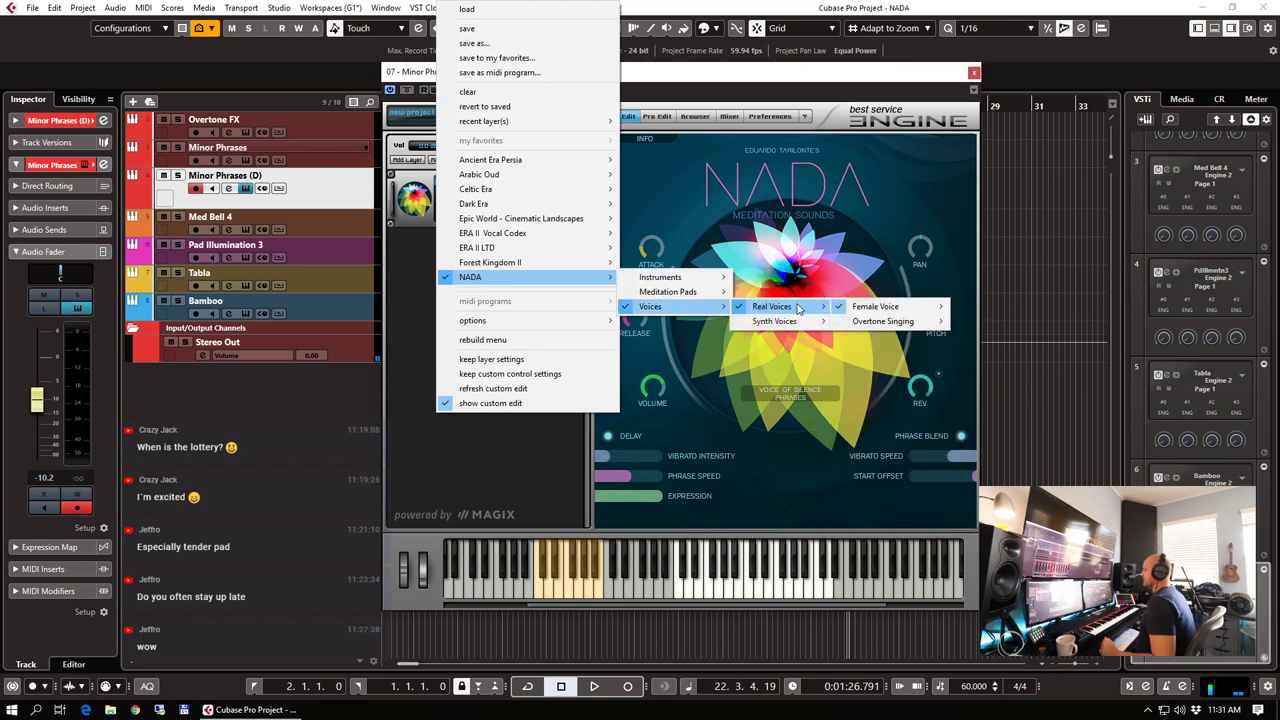
pyautogui.moveTo(875, 307)
pyautogui.click(973, 307)
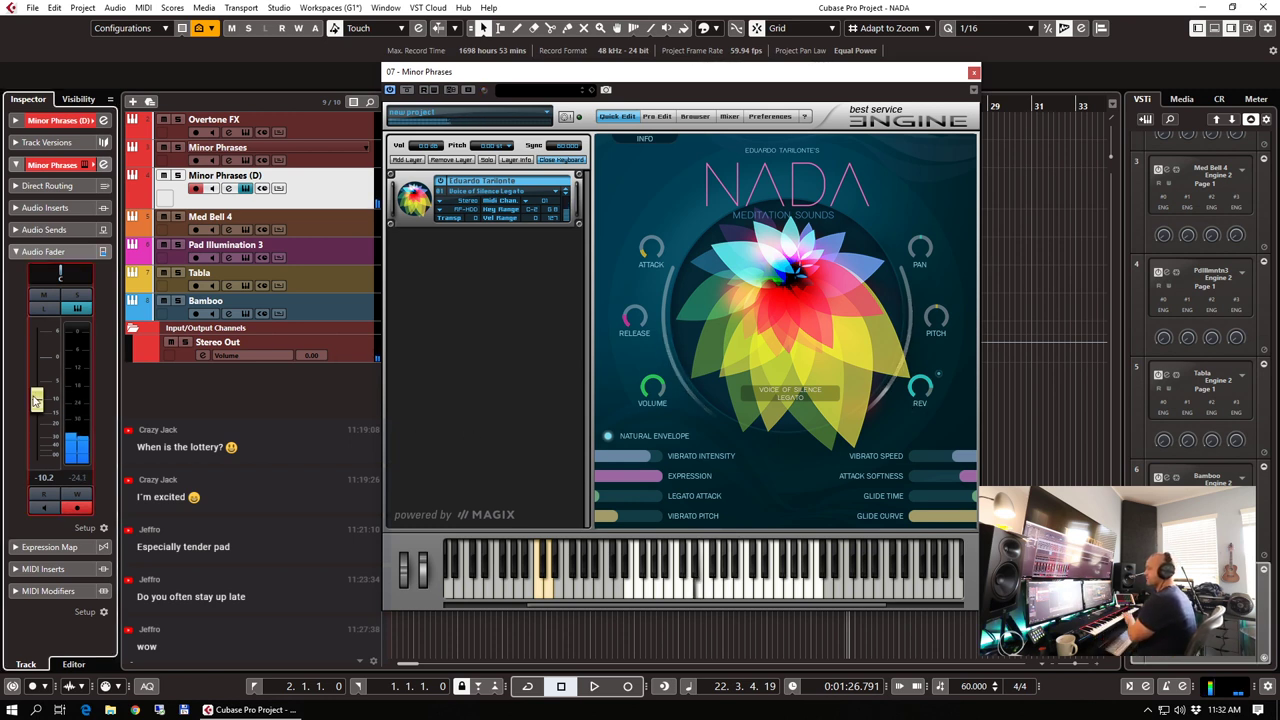
pyautogui.moveTo(36, 400); pyautogui.dragTo(37, 380)
pyautogui.click(974, 72)
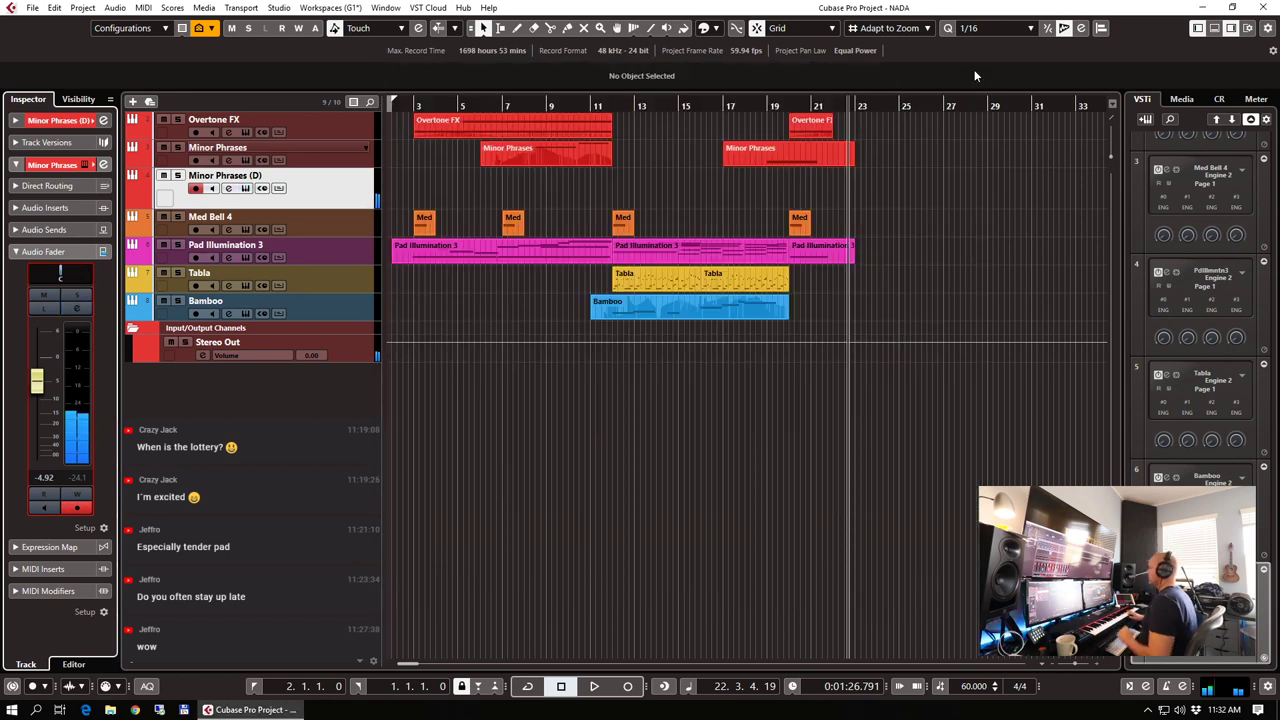
# Audition the arrangement from about bar 15 to bar 18 and reset the Minor Phrases (D) track's volume to 0.00
pyautogui.click(676, 107)
pyautogui.press('space')
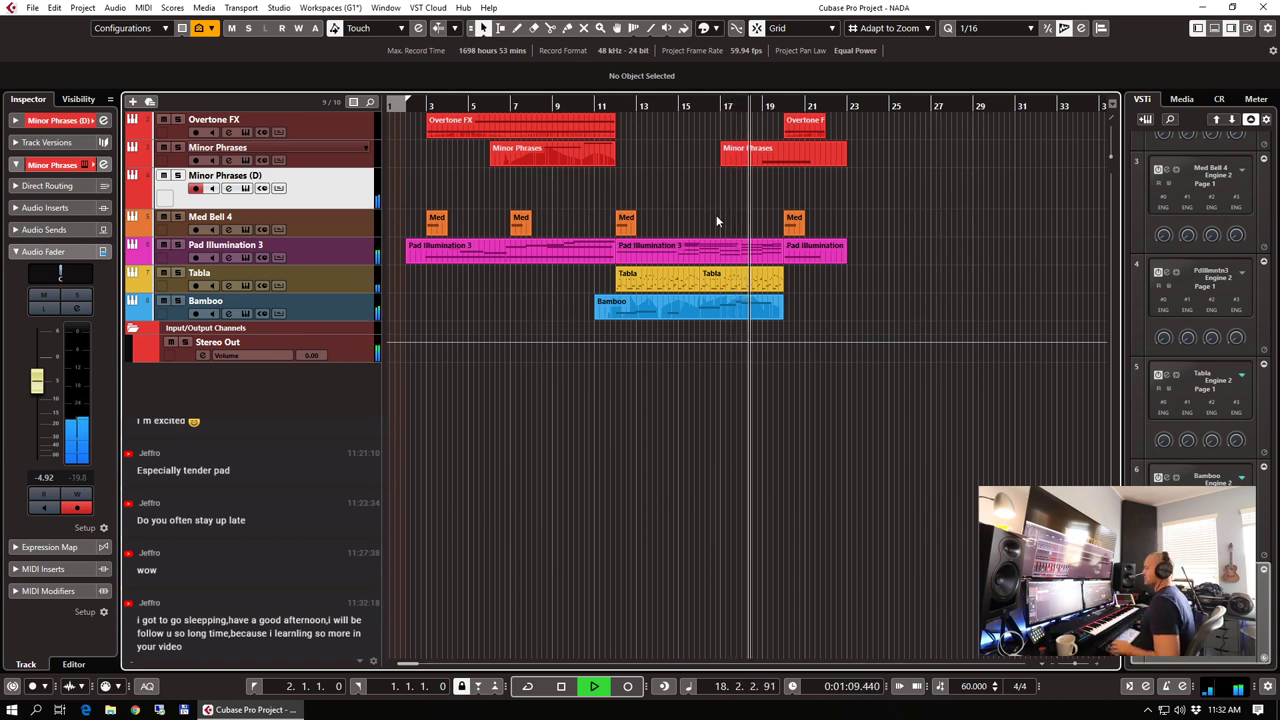
pyautogui.press('space')
pyautogui.keyDown('ctrl'); pyautogui.click(36, 378); pyautogui.keyUp('ctrl')
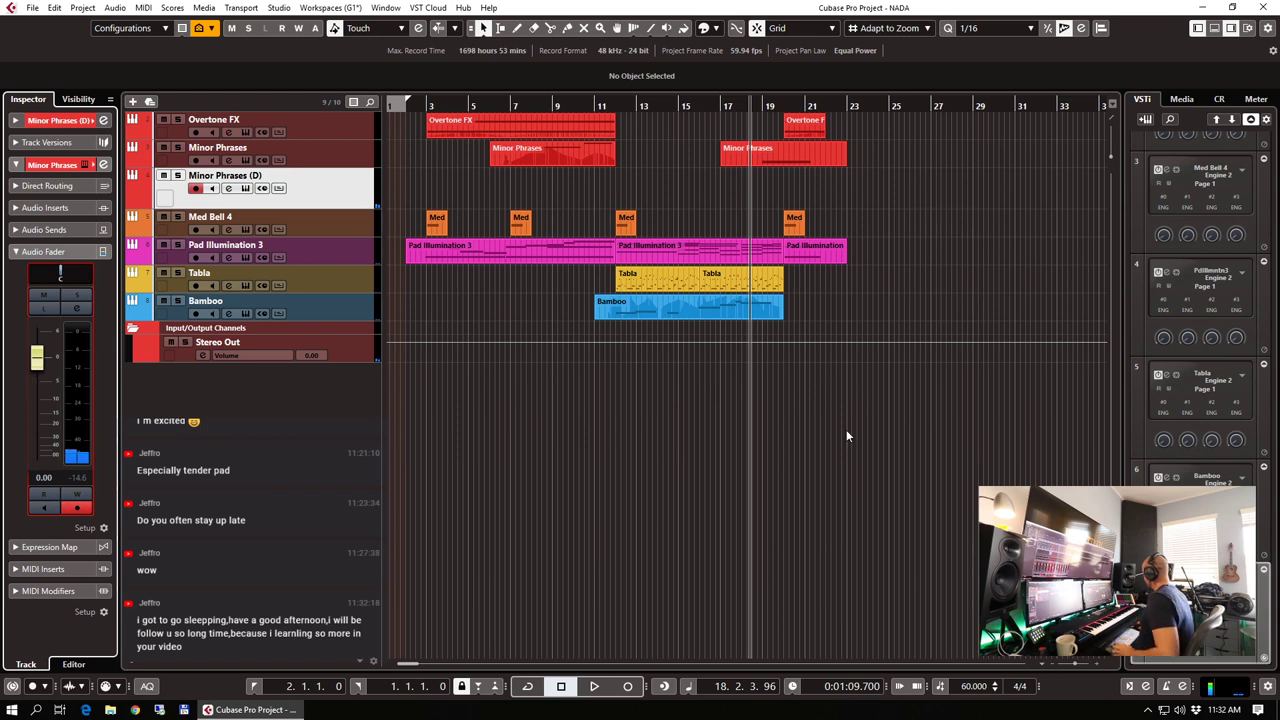
# Try recording a legato vocal take on the Minor Phrases (D) track from bar 16 and discard it
pyautogui.click(701, 102)
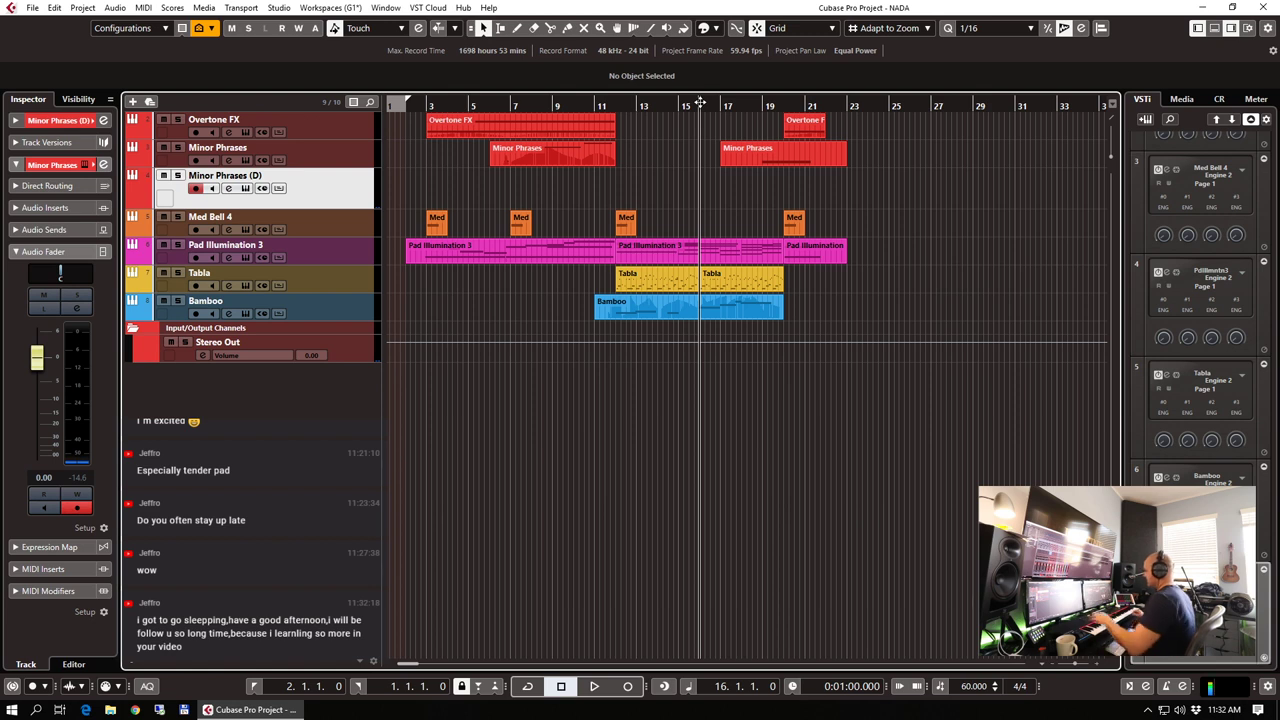
pyautogui.press('KP_Multiply')
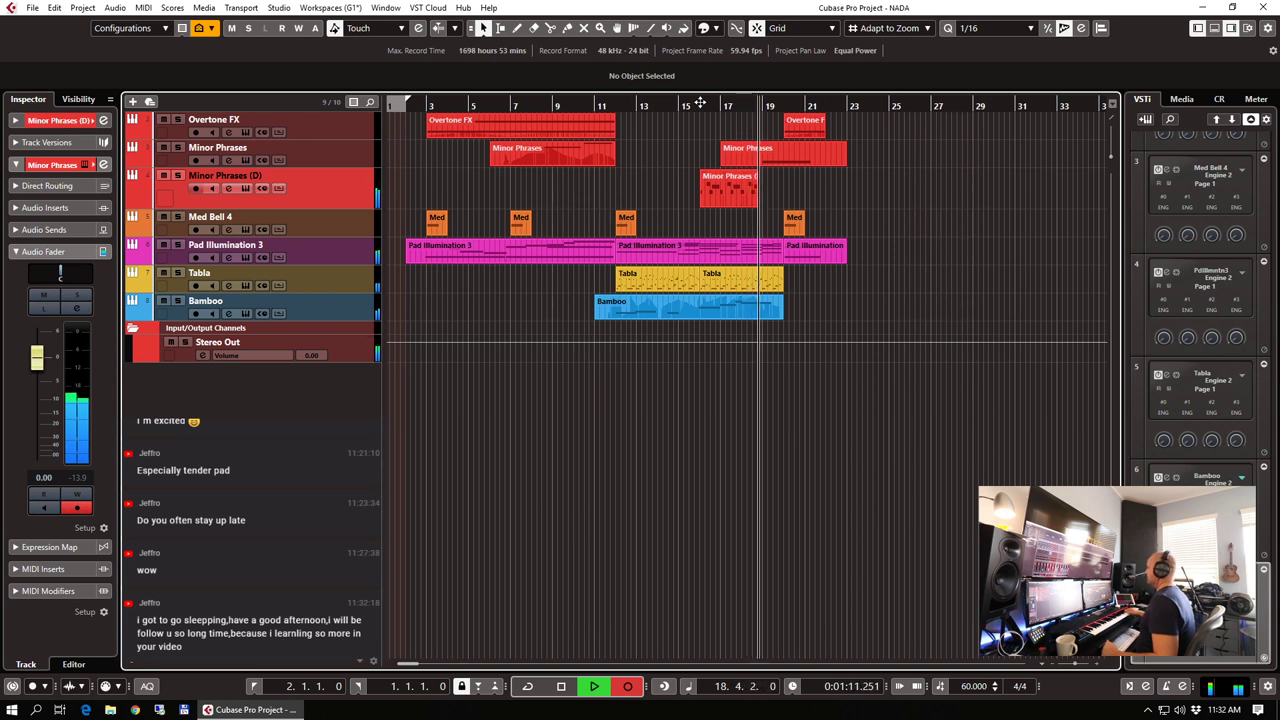
pyautogui.press('space')
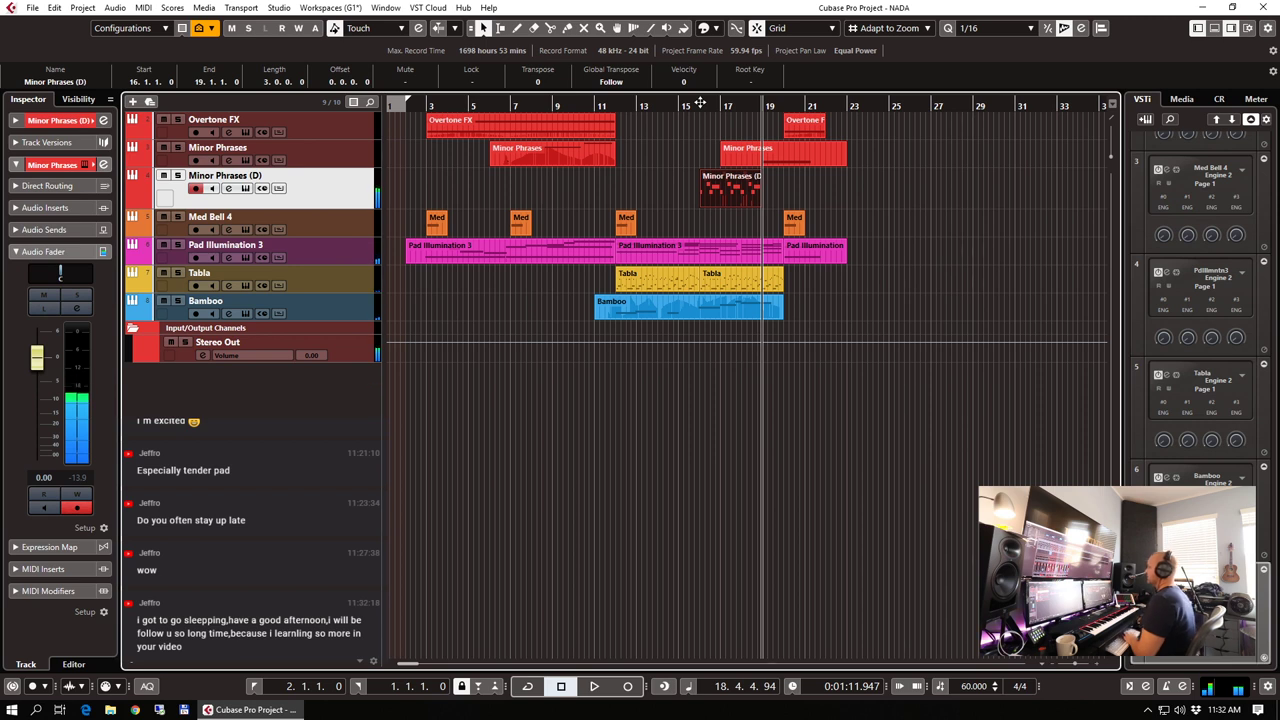
pyautogui.press('Delete')
# Play briefly from bar 16 and examine the Bamboo event's opening notes in the Key Editor
pyautogui.click(696, 104)
pyautogui.moveTo(696, 101); pyautogui.dragTo(703, 111)
pyautogui.press('space')
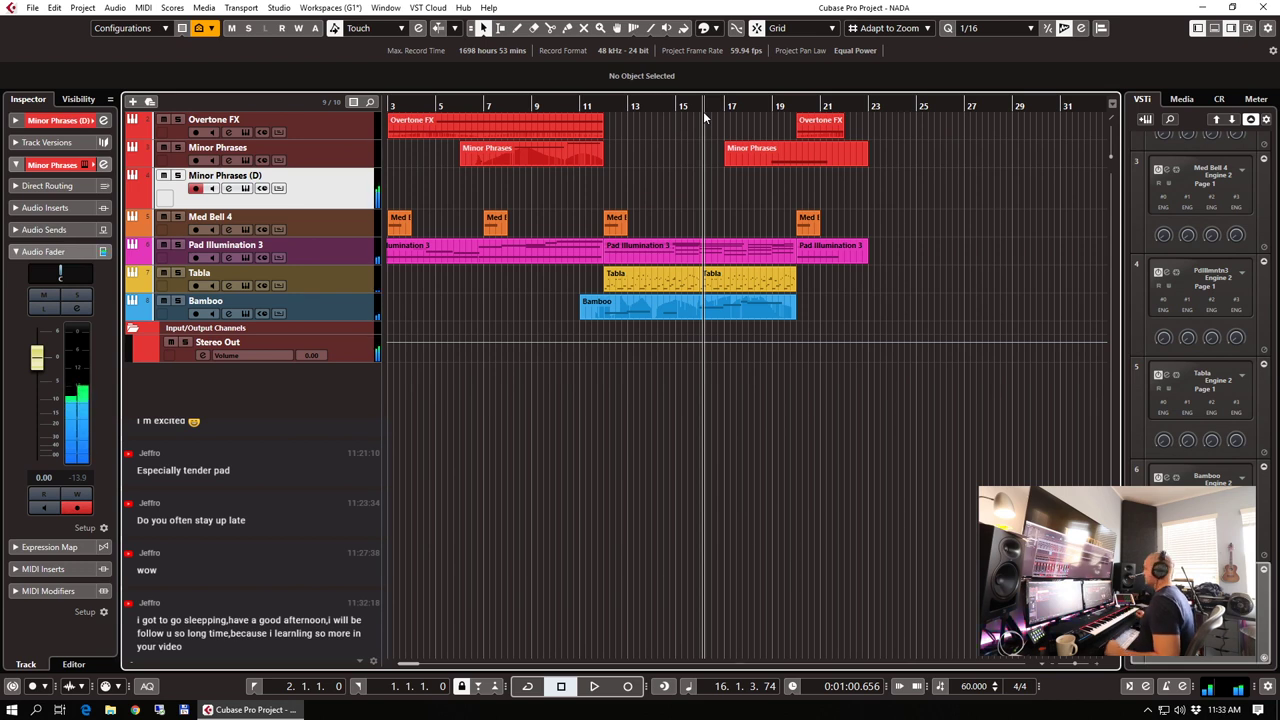
pyautogui.doubleClick(755, 309)
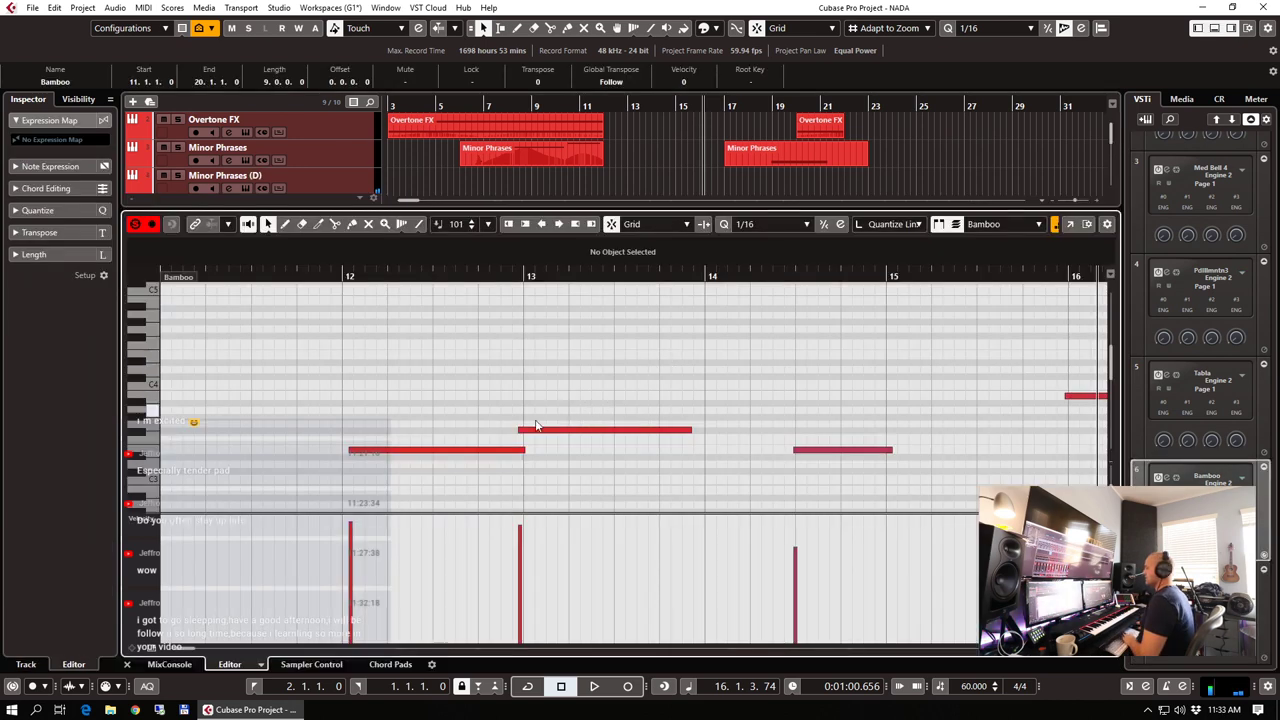
pyautogui.click(399, 451)
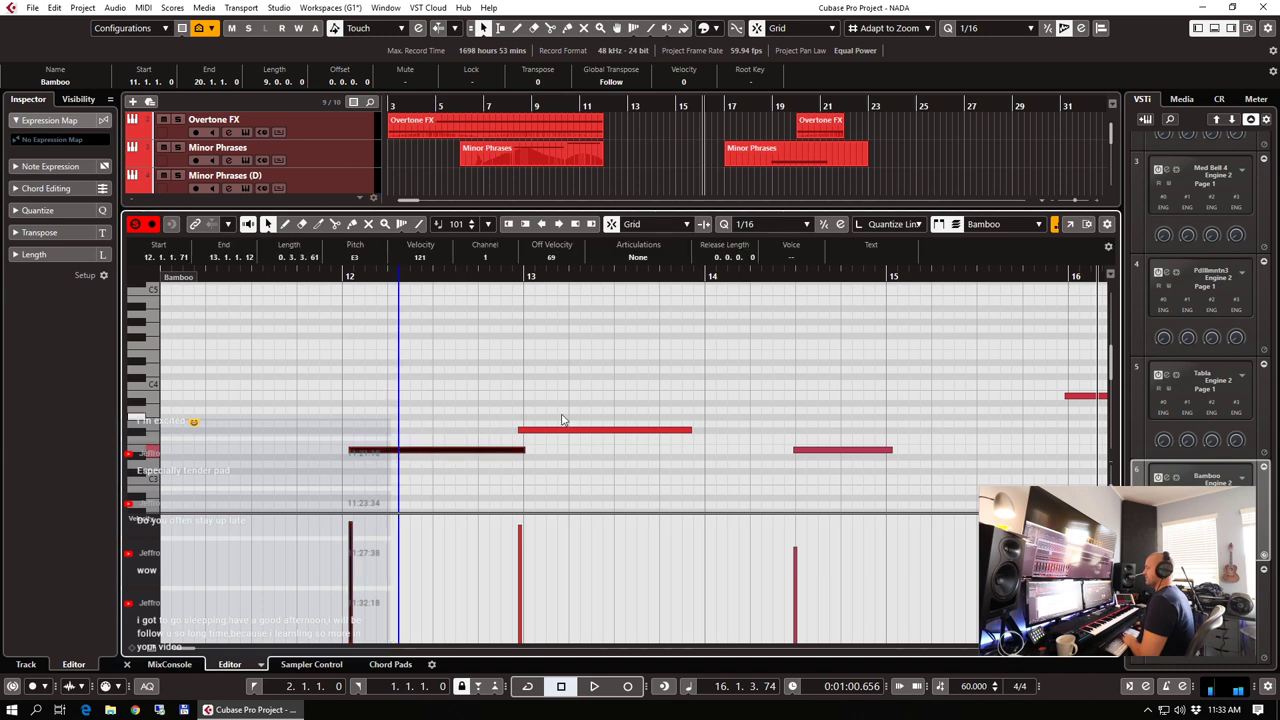
pyautogui.hotkey('ctrl', 'e')
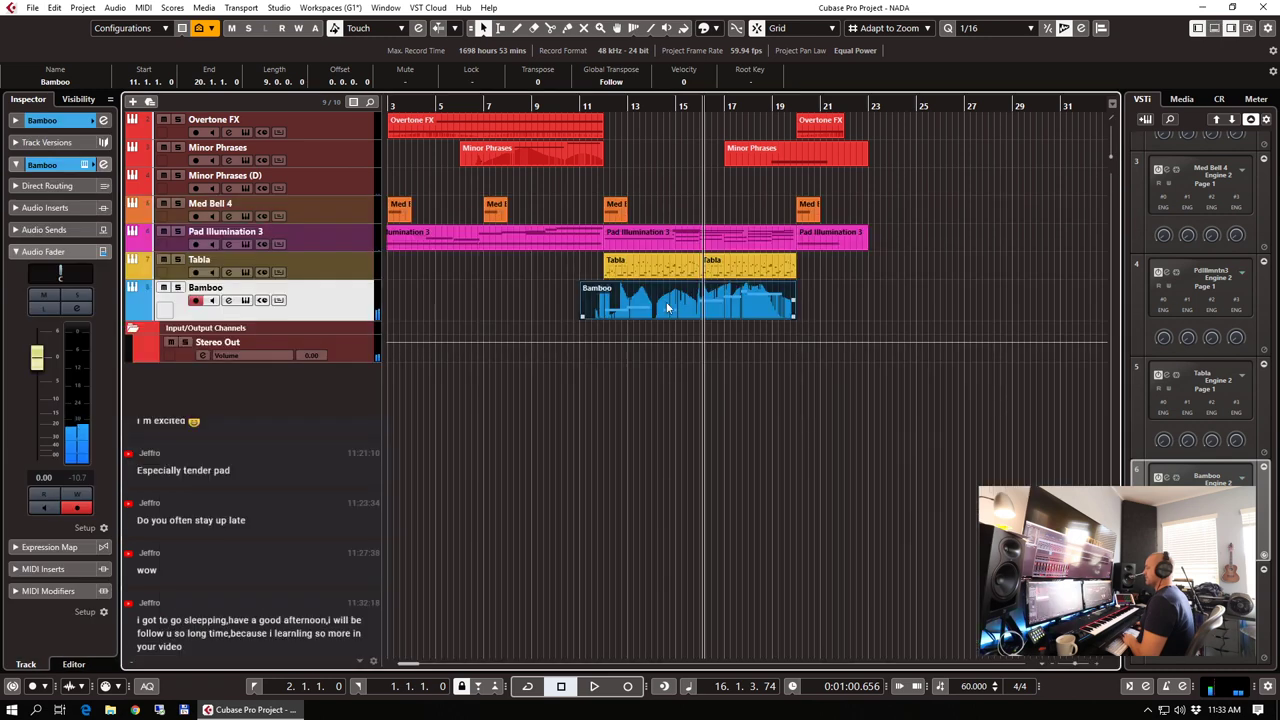
pyautogui.doubleClick(727, 300)
pyautogui.press('Return')
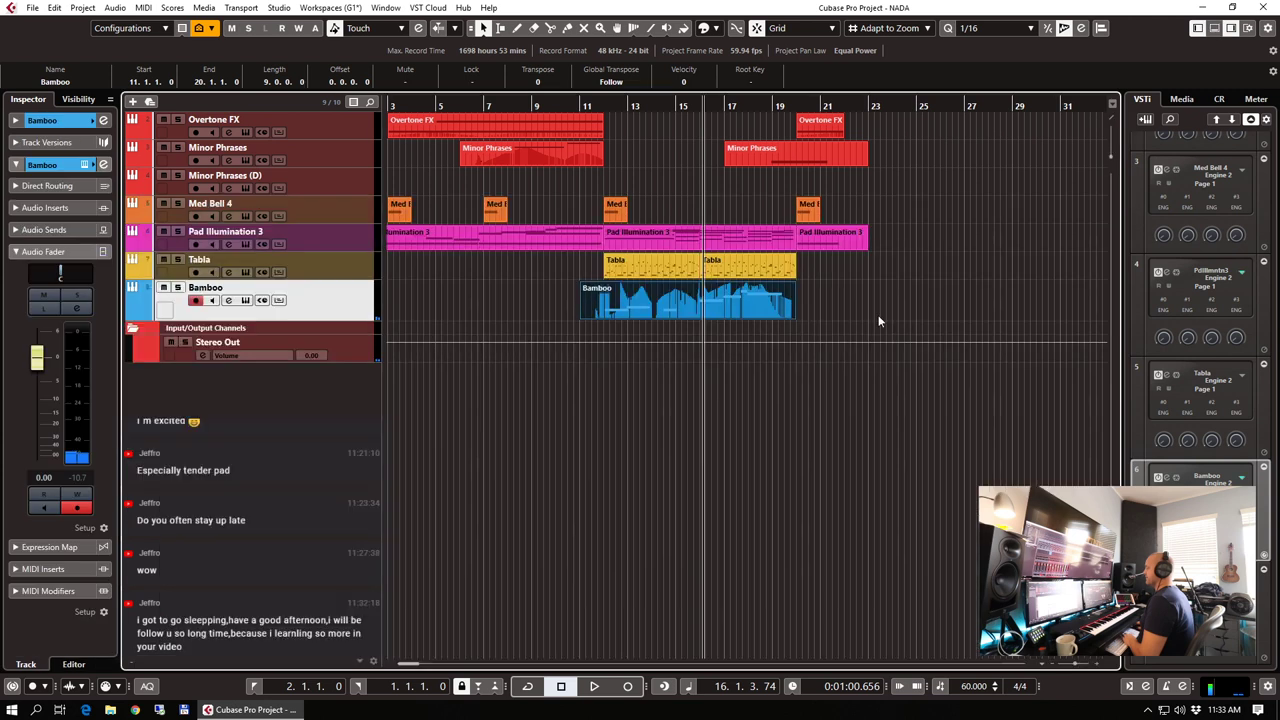
# Perform a legato vocal line on the Minor Phrases (D) track from bar 15 and retrieve it with retrospective MIDI record
pyautogui.click(676, 108)
pyautogui.press('space')
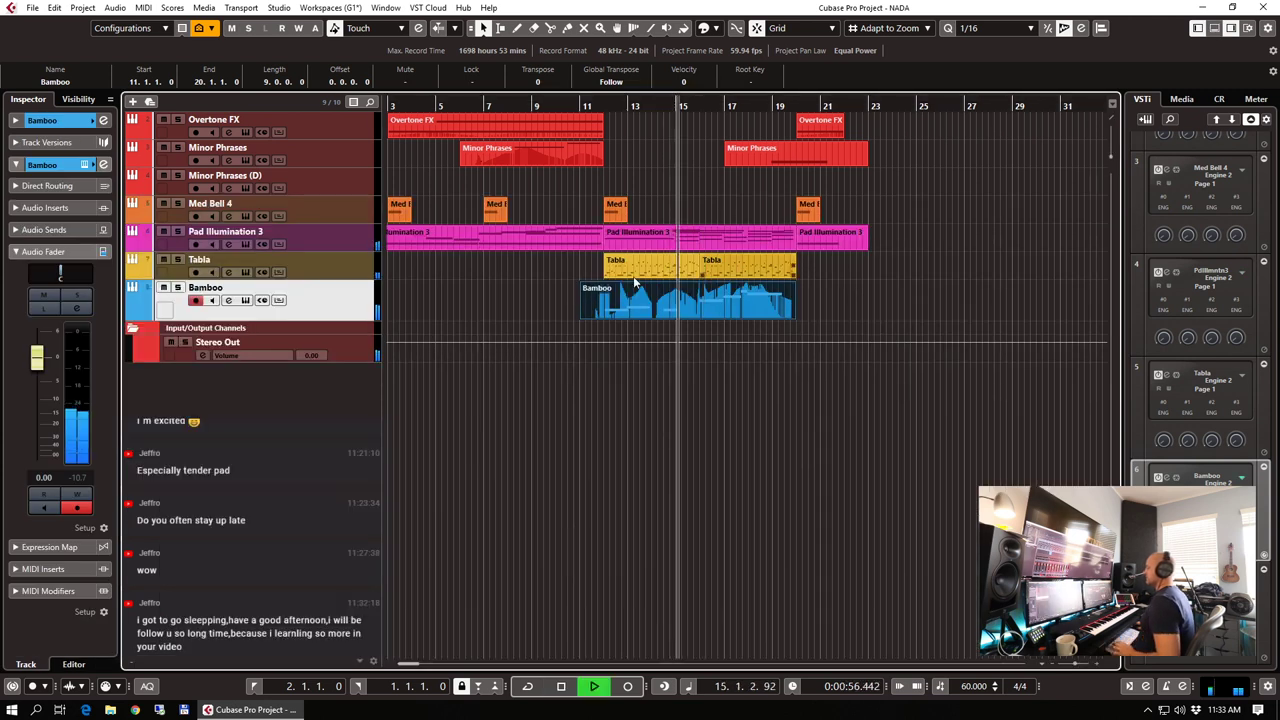
pyautogui.click(332, 179)
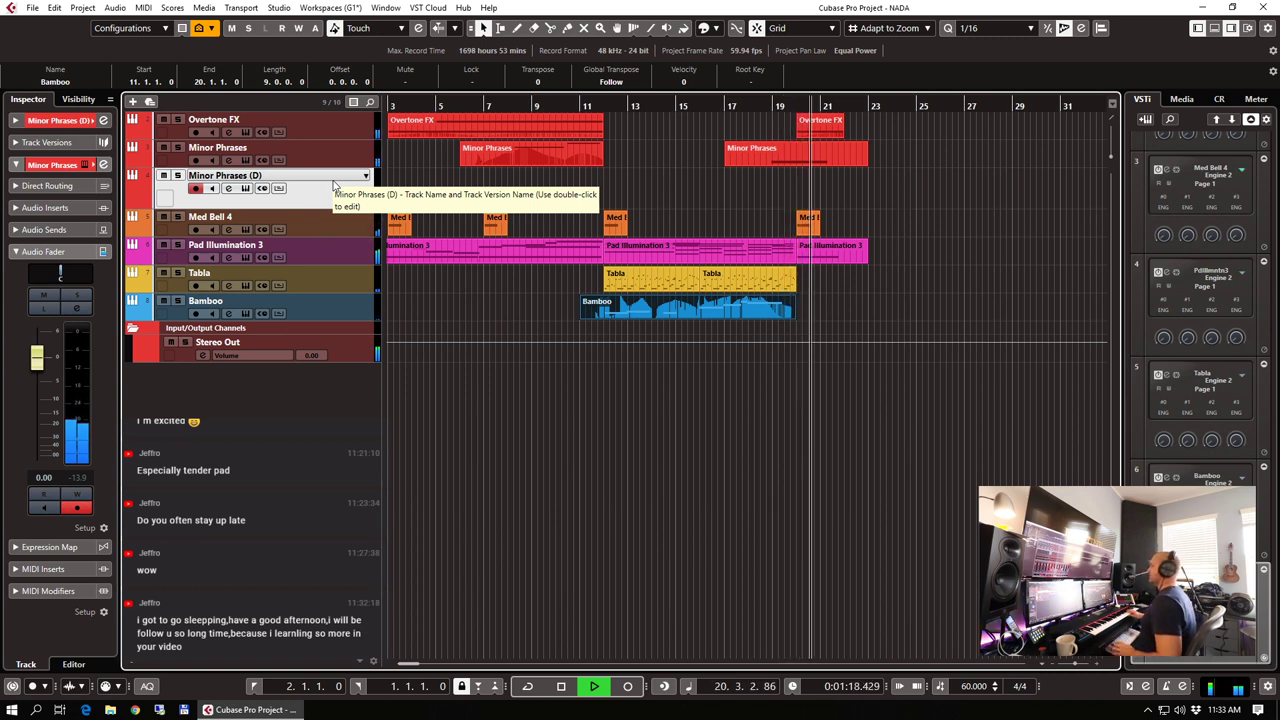
pyautogui.press('space')
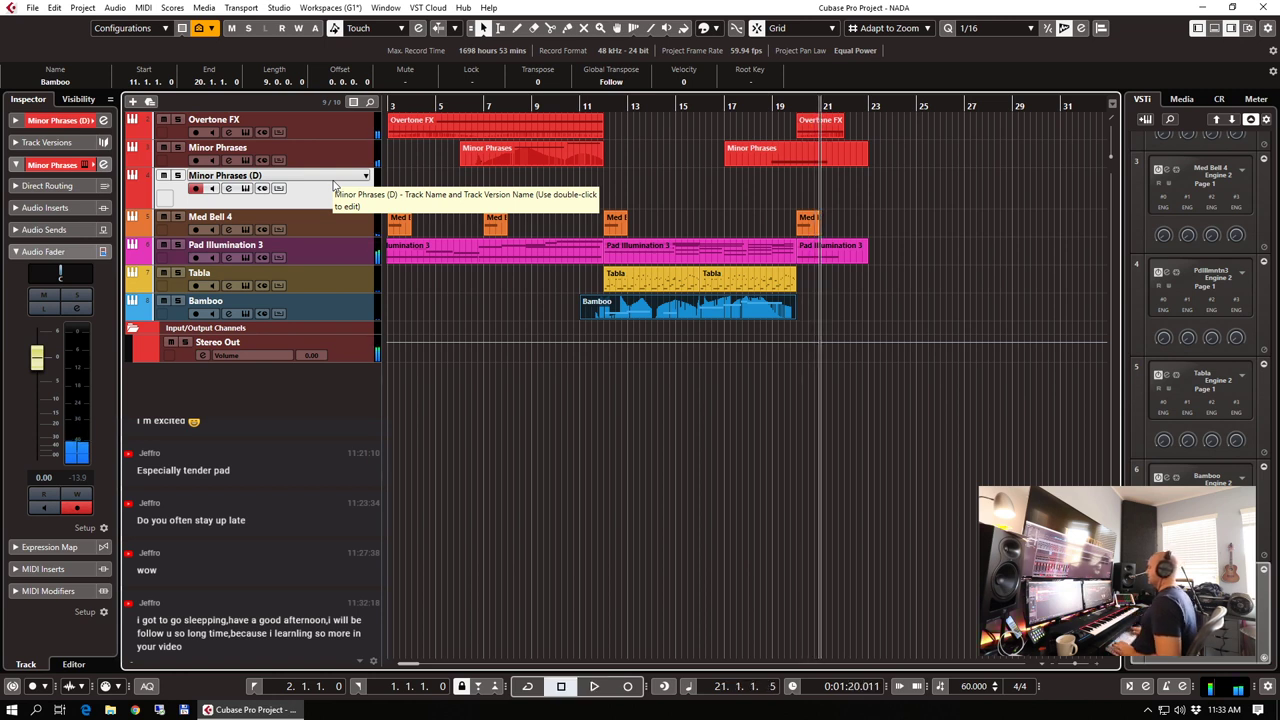
pyautogui.press('shift+KP_Multiply')
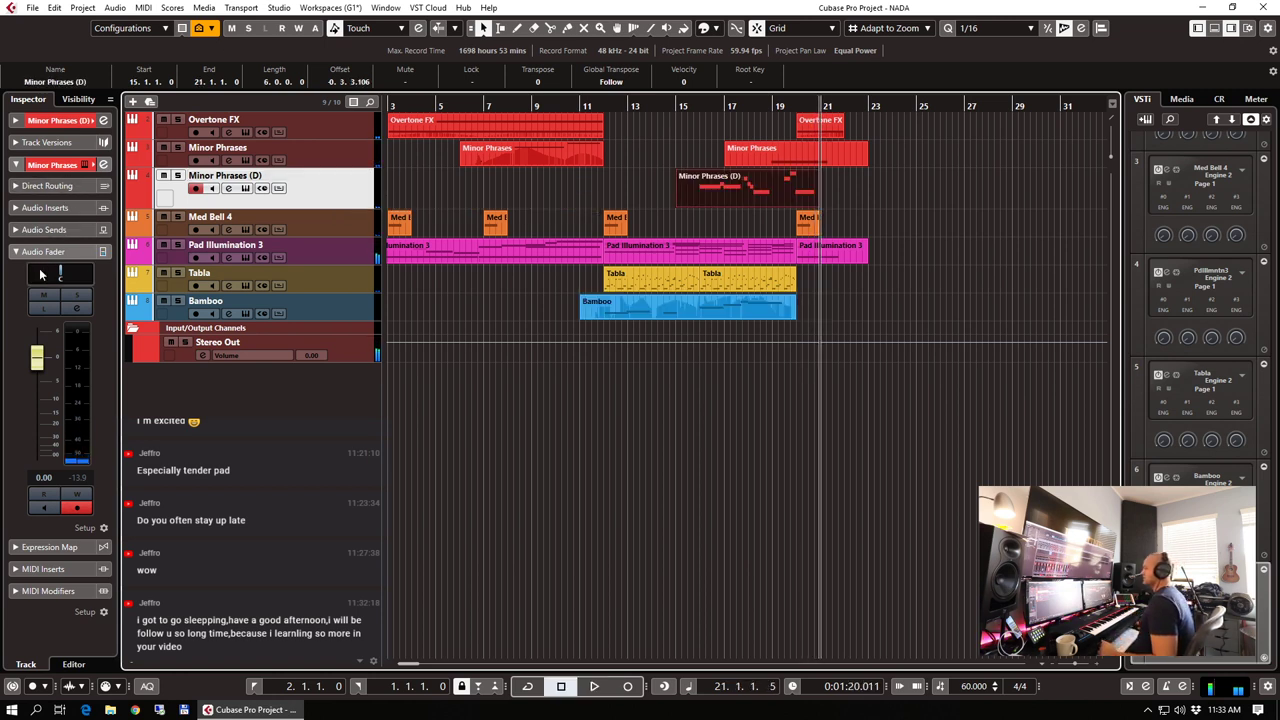
# Pan the Minor Phrases (D) track to L47 and rename it Voc Legato
pyautogui.moveTo(61, 278); pyautogui.dragTo(53, 278)
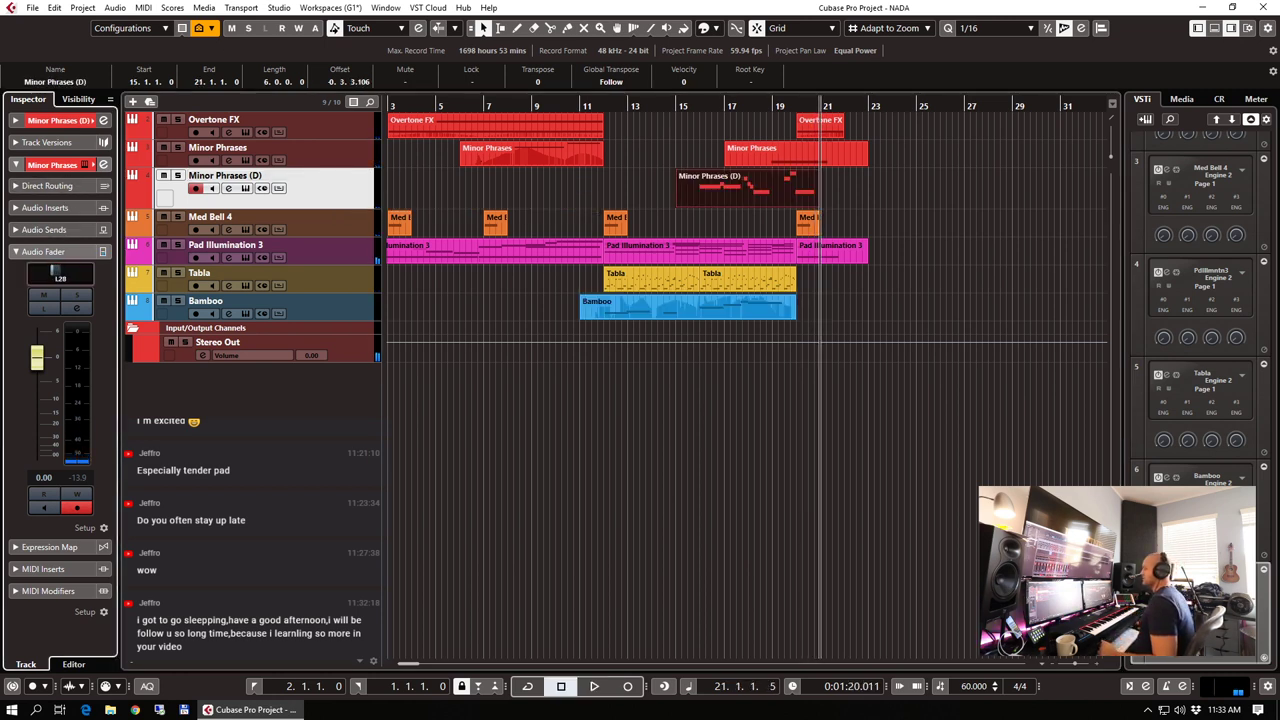
pyautogui.click(678, 104)
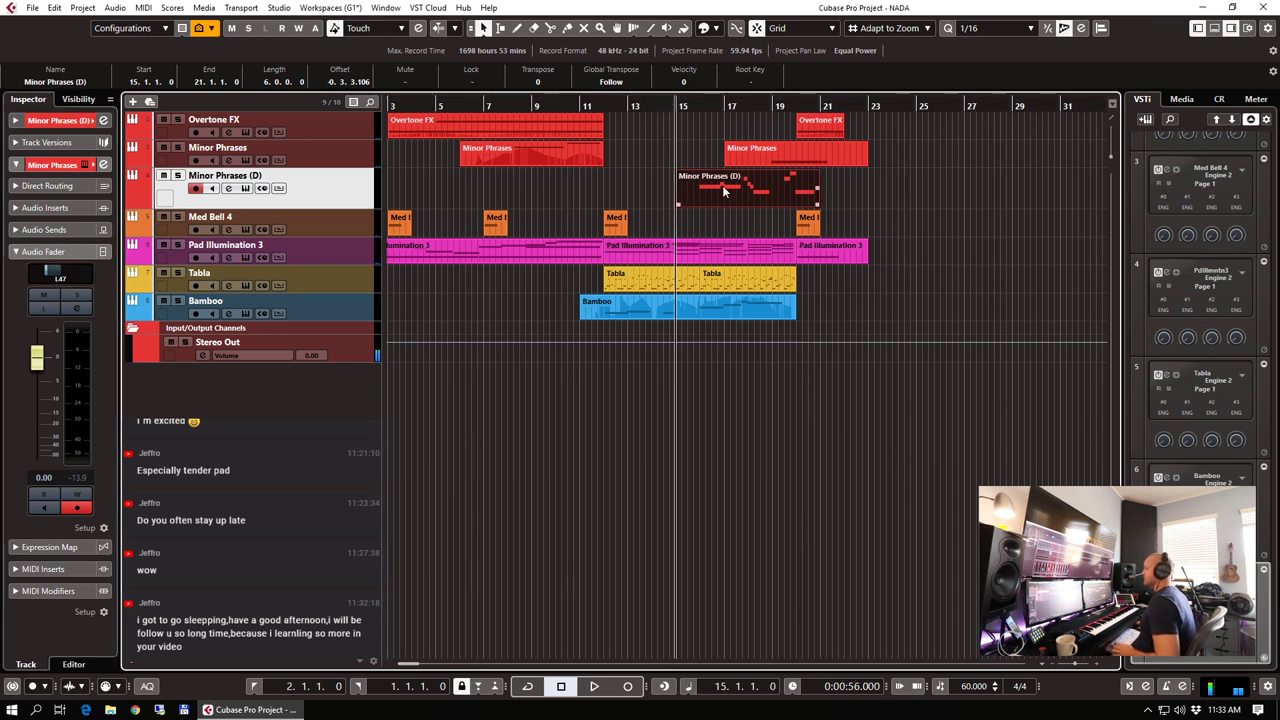
pyautogui.doubleClick(232, 177)
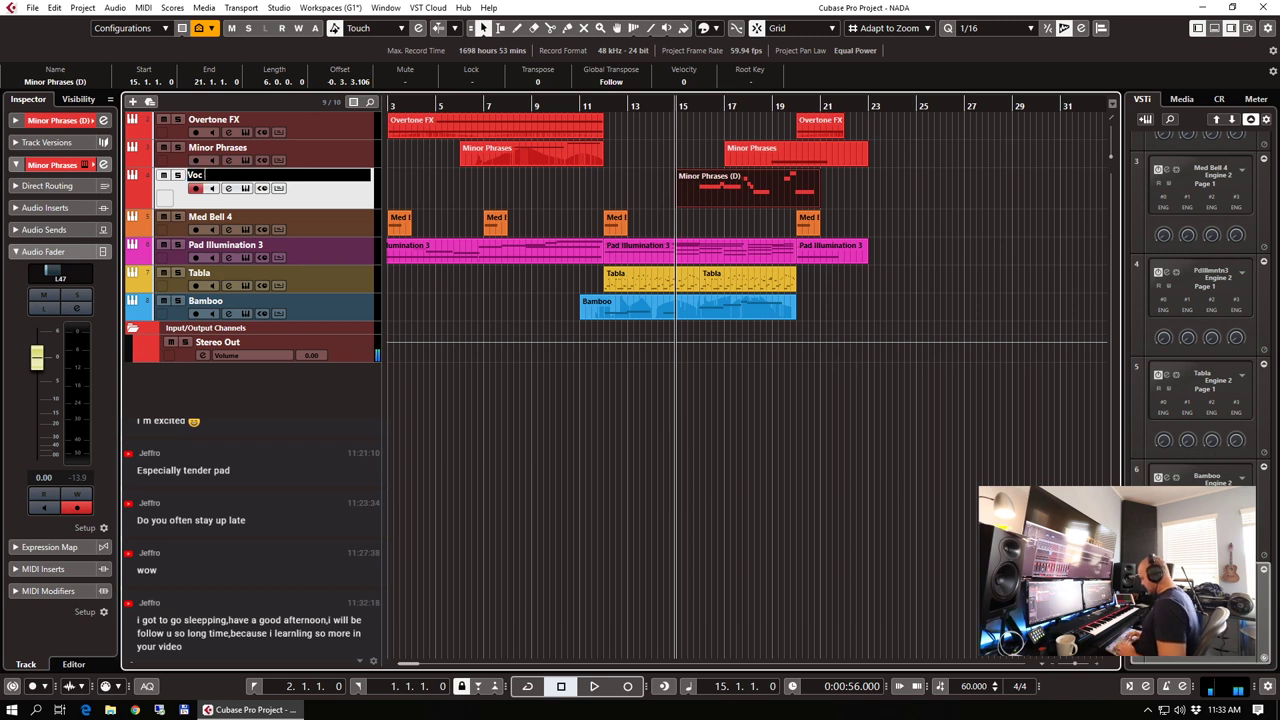
pyautogui.press('Return')
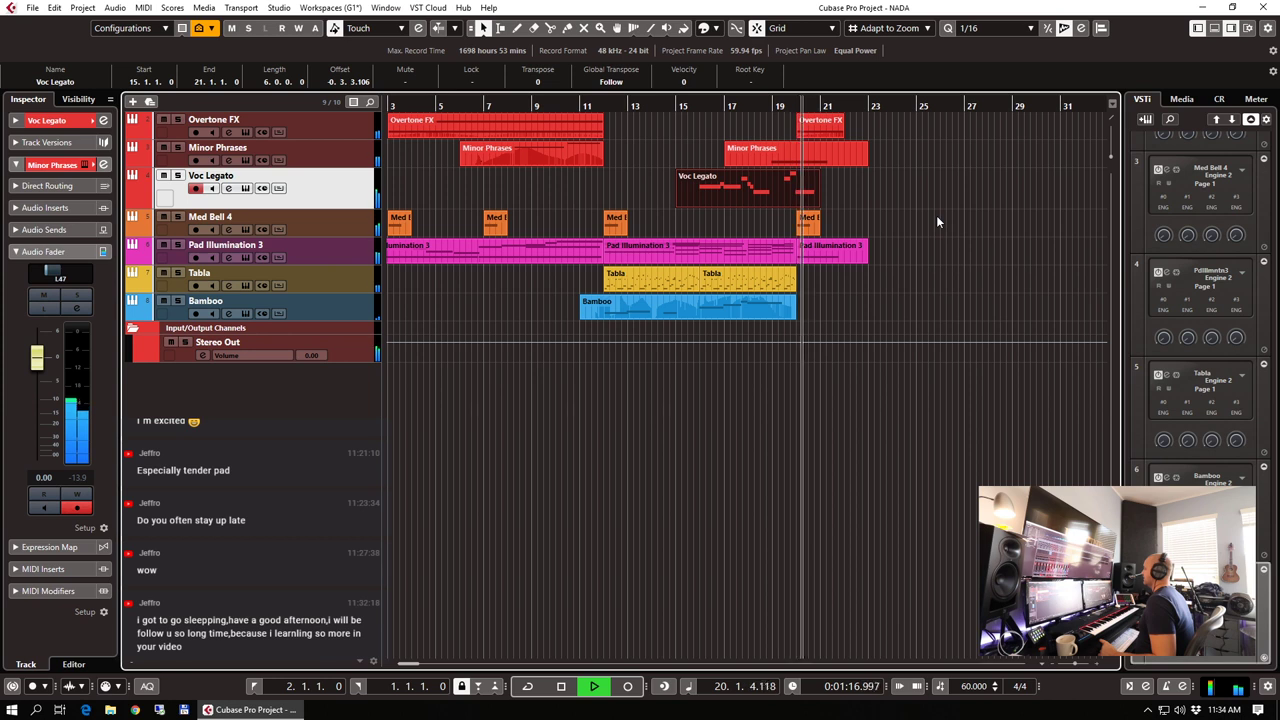
# Stop playback and examine the Med Bell 4 event at bar 20 in the Key Editor
pyautogui.press('space')
pyautogui.click(801, 230)
pyautogui.doubleClick(801, 230)
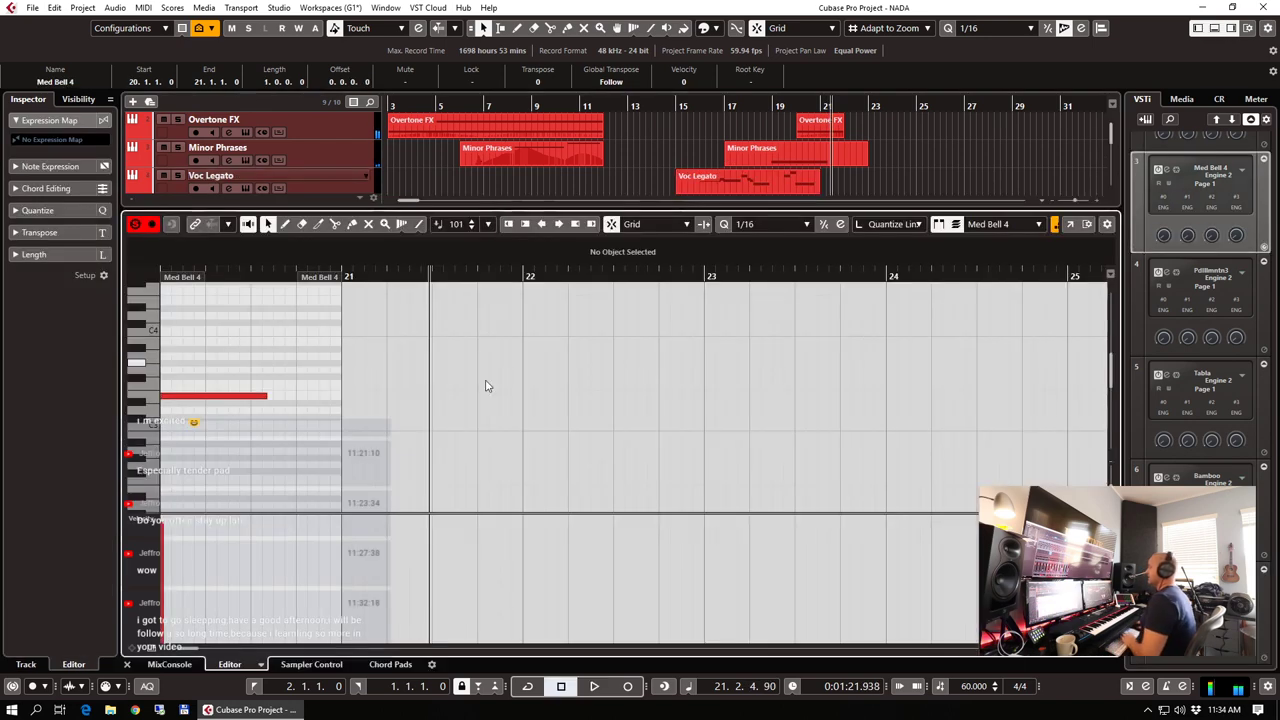
pyautogui.press('Return')
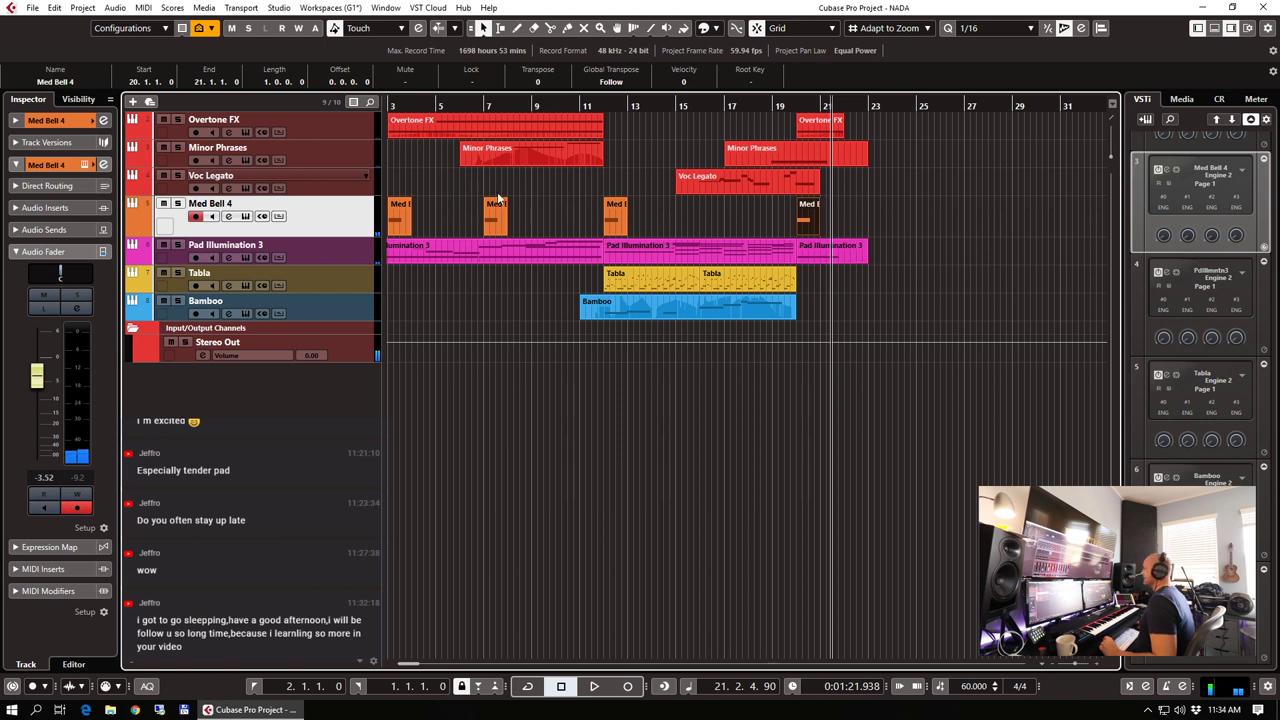
# Set the left locator to 2. 3. 1. 0, shortly before the first Overtone FX event
pyautogui.press('KP_1')
pyautogui.hscroll(-2, 578, 219)
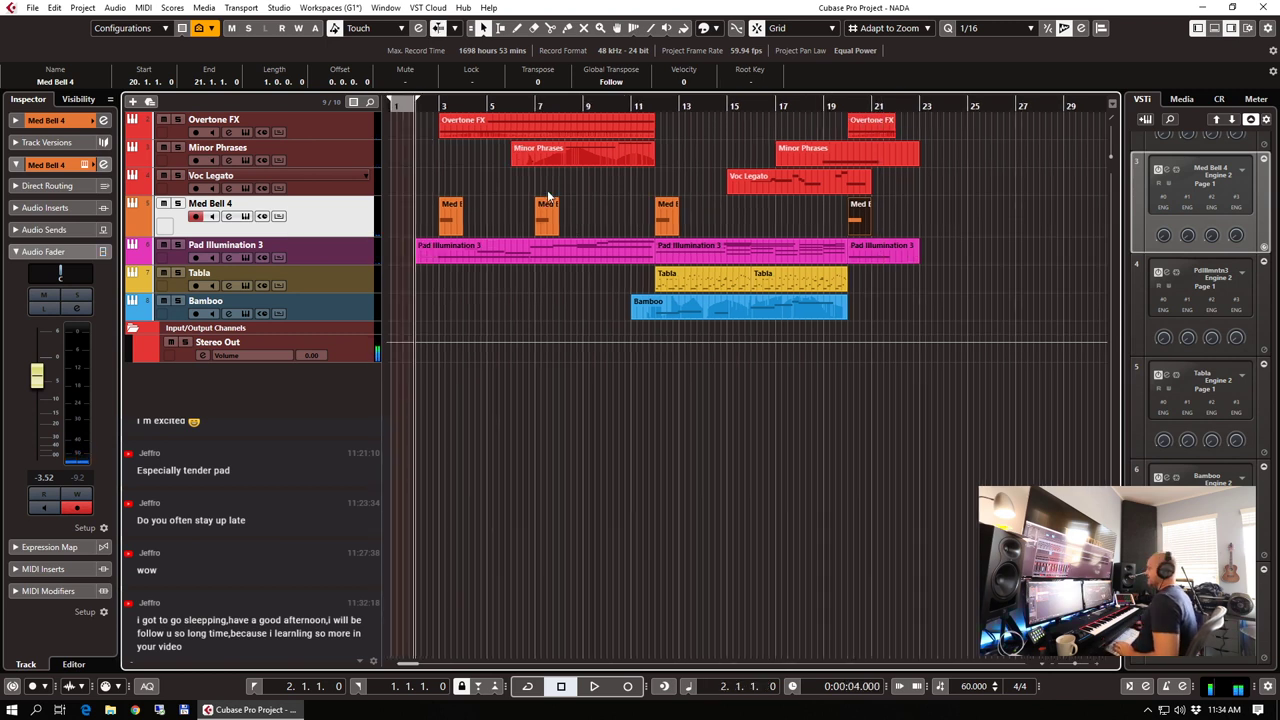
pyautogui.scroll(-1, 549, 198)
pyautogui.scroll(4, 549, 198)
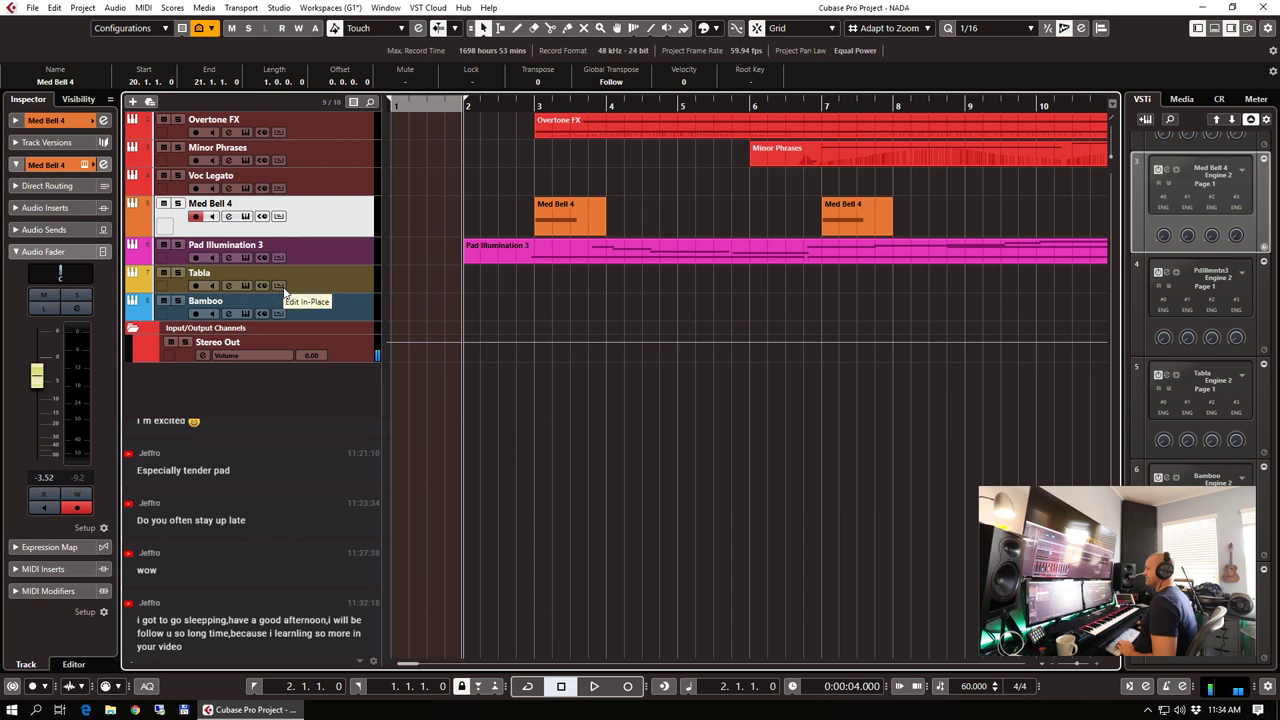
pyautogui.scroll(-1, 458, 113)
pyautogui.click(470, 104)
pyautogui.click(500, 121)
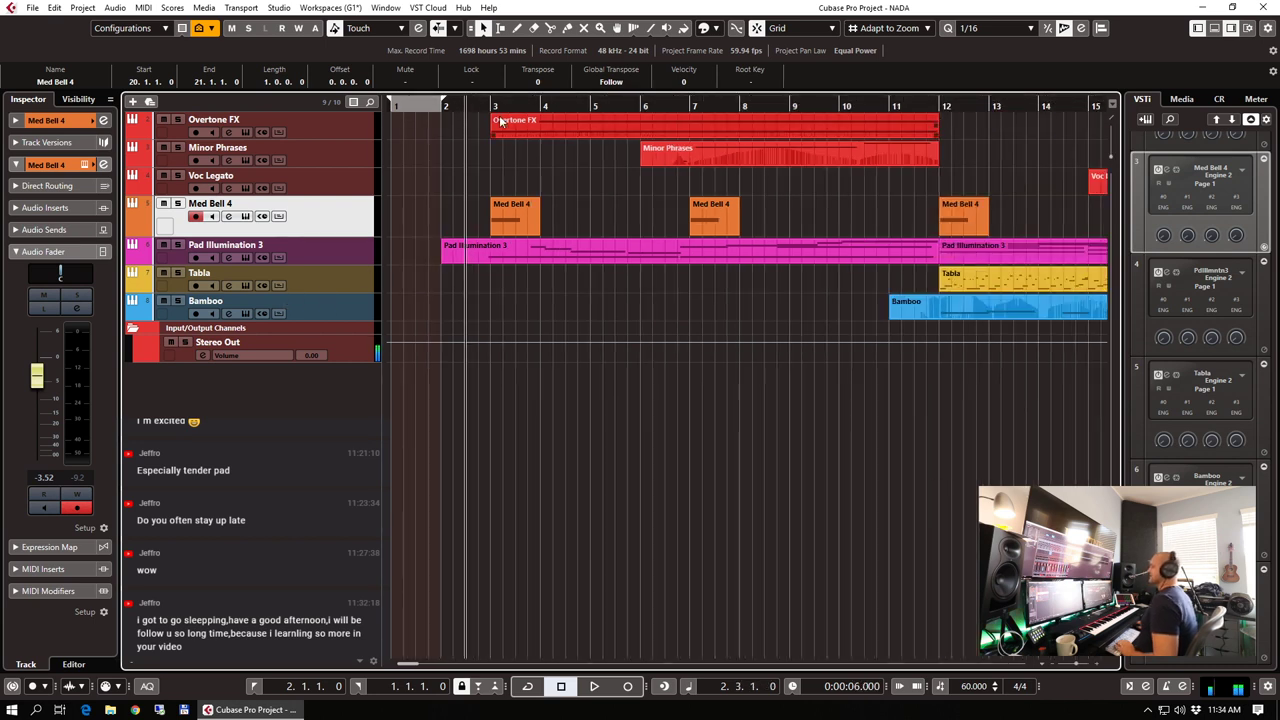
pyautogui.click(467, 149)
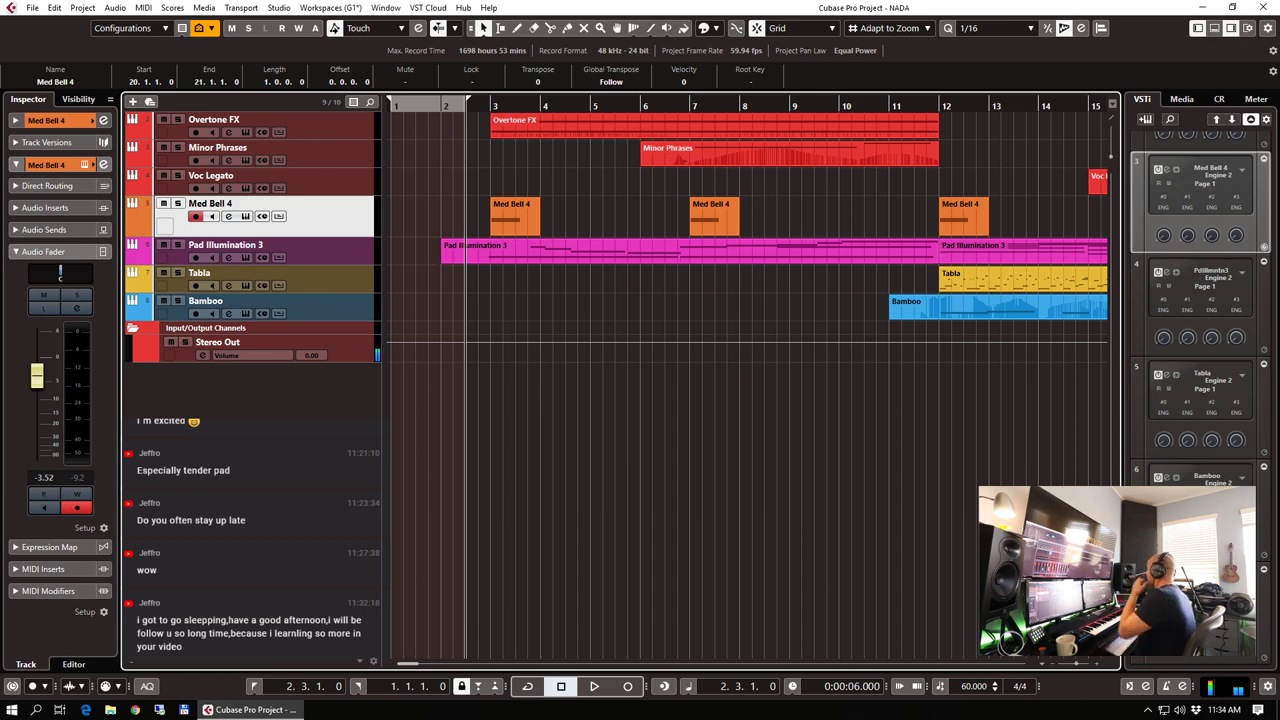
# Set the right locator to bar 23 at the end of the arrangement and return the playhead to the left locator
pyautogui.press('g')
pyautogui.press('g')
pyautogui.press('g')
pyautogui.press('g')
pyautogui.press('g')
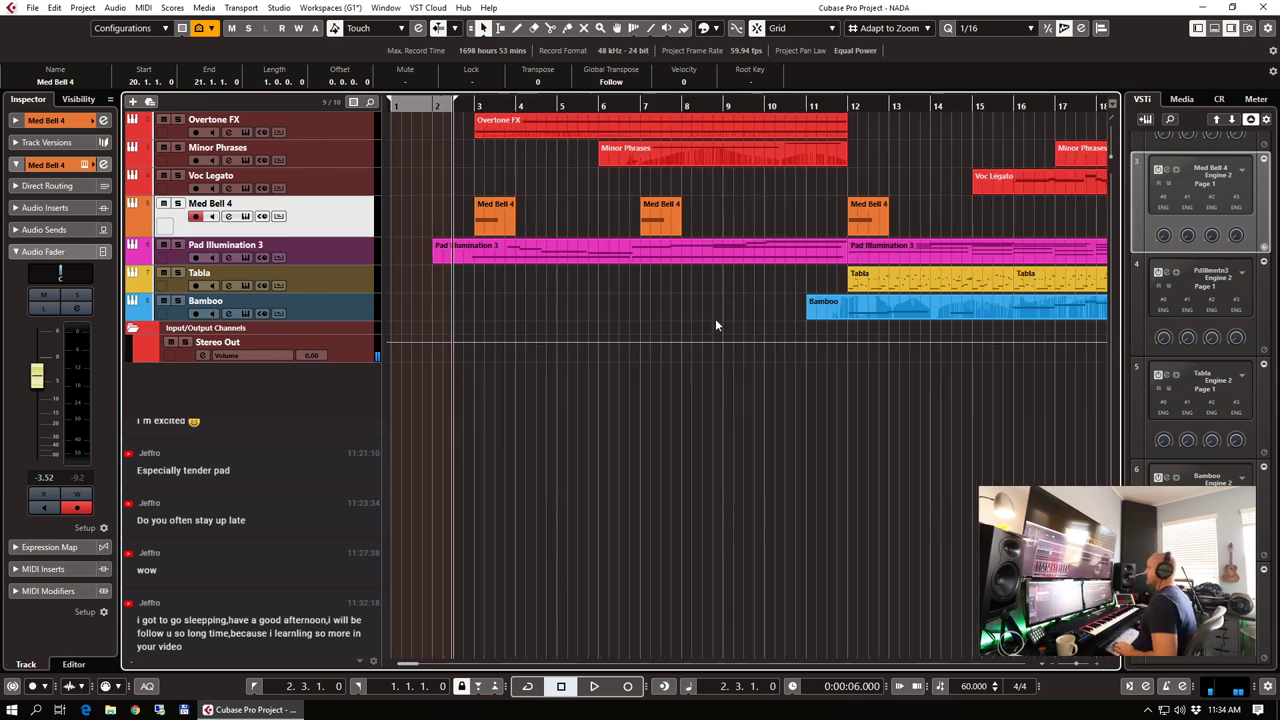
pyautogui.click(835, 105)
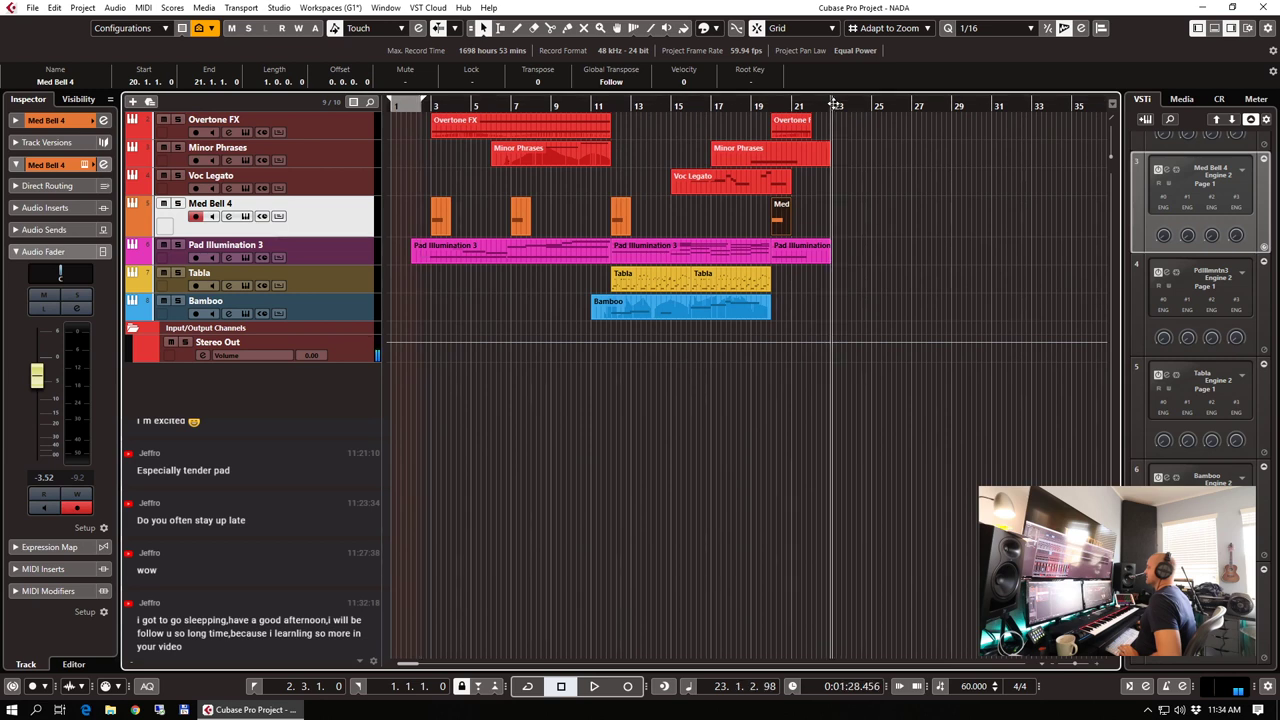
pyautogui.press('ctrl+KP_2')
pyautogui.press('KP_1')
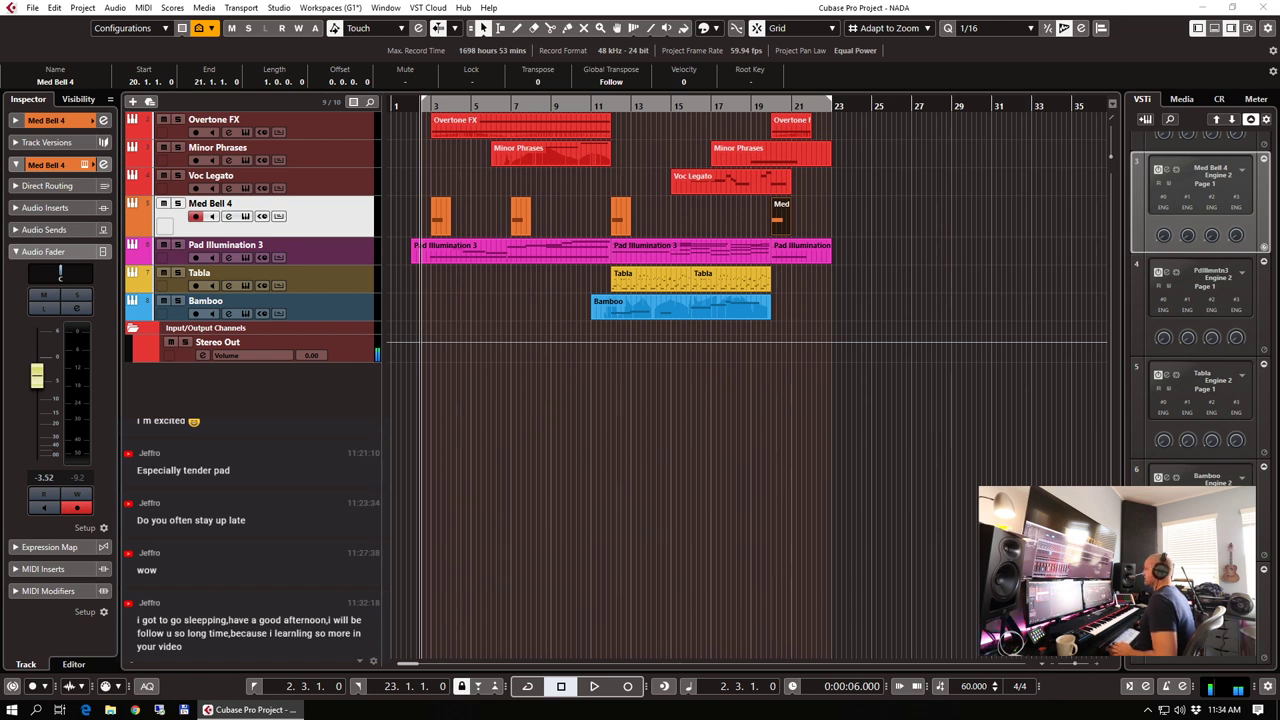
# Play the full arrangement through to its end and set the right locator to 23. 2. 1. 43
pyautogui.press('space')
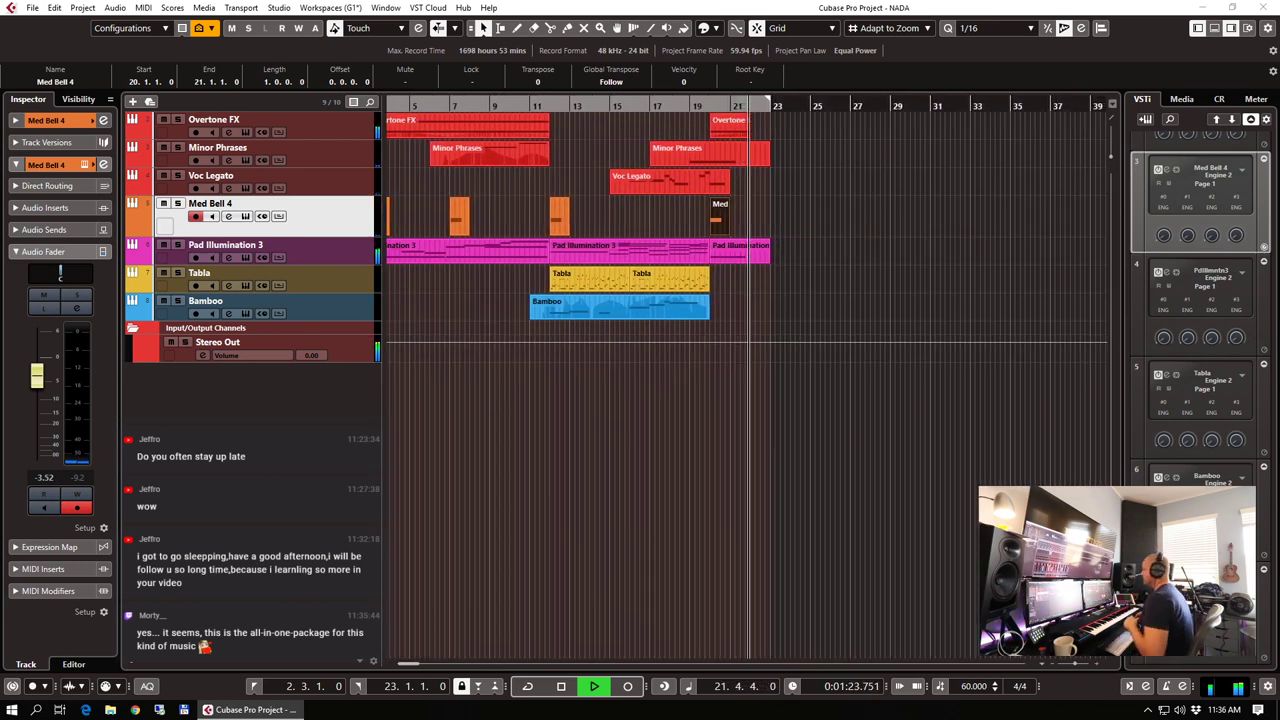
pyautogui.click(846, 205)
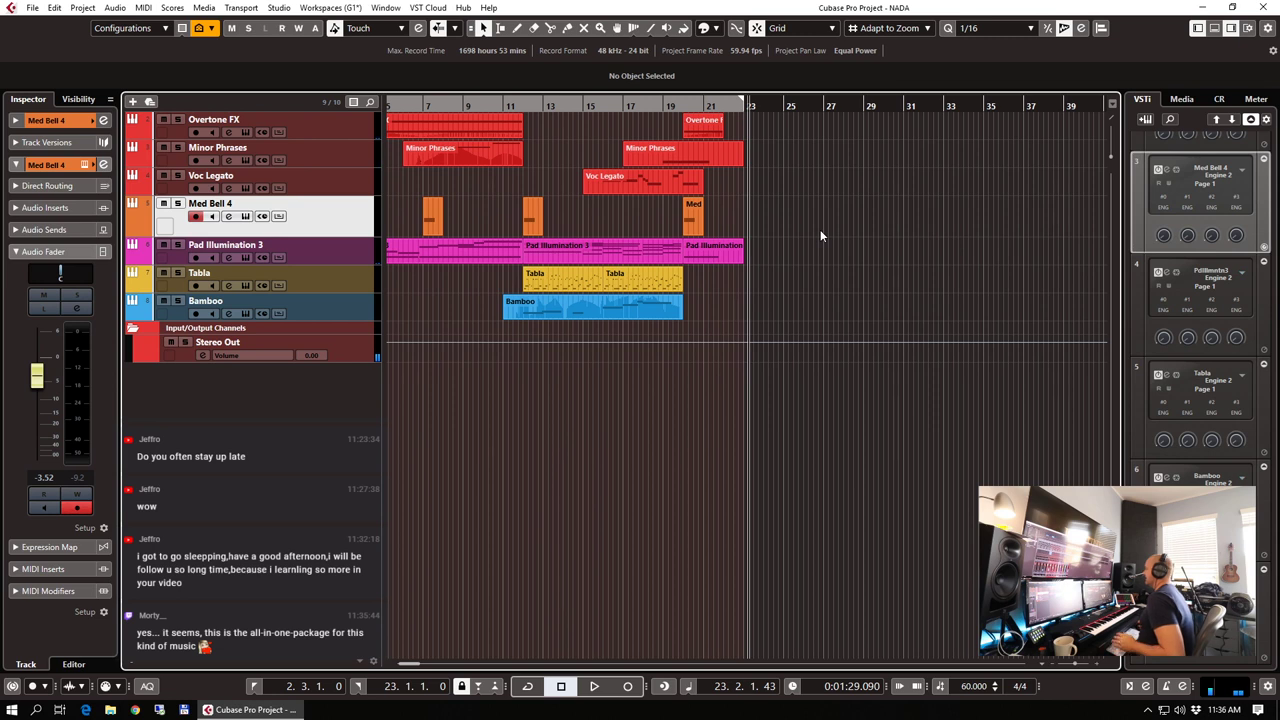
pyautogui.press('ctrl+KP_2')
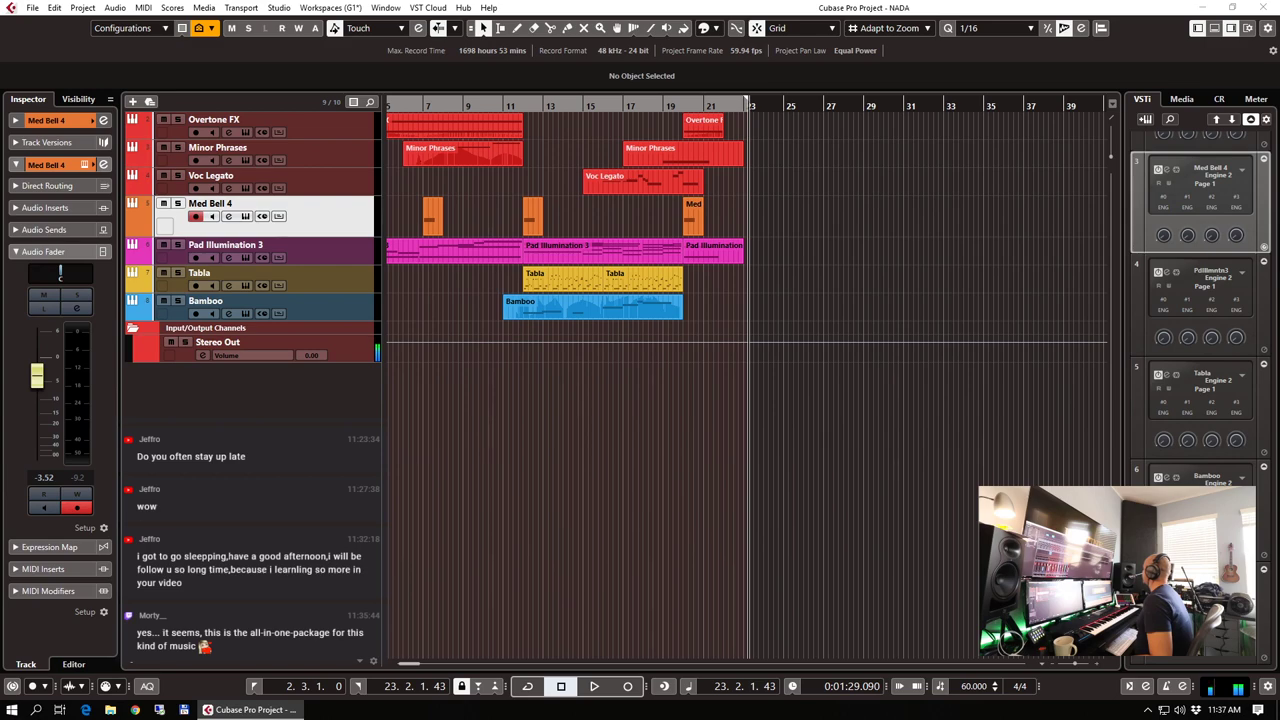
# Switch to the Random Comment Picker page in the browser, close the floating video ad and fetch the Facebook post's commenters
pyautogui.moveTo(817, 219); pyautogui.dragTo(767, 179)
pyautogui.moveTo(950, 87); pyautogui.dragTo(773, 37)
pyautogui.scroll(-4, 843, 234)
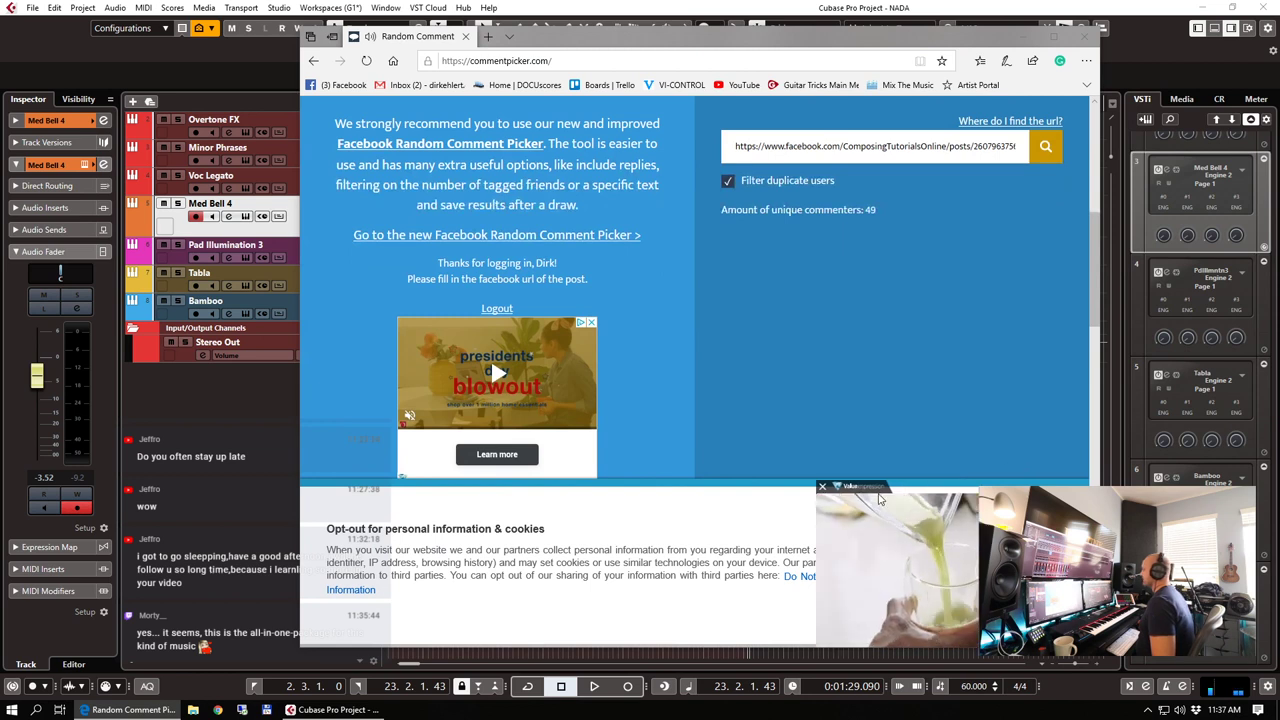
pyautogui.click(822, 488)
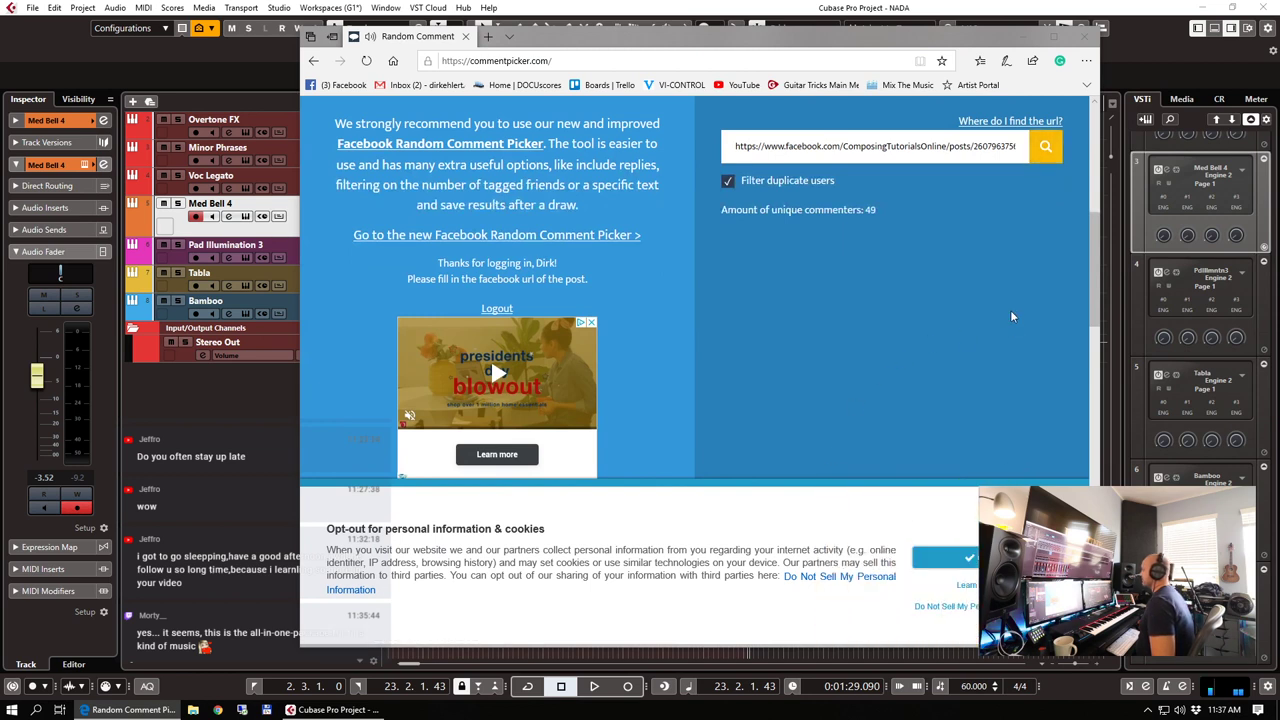
pyautogui.click(1046, 148)
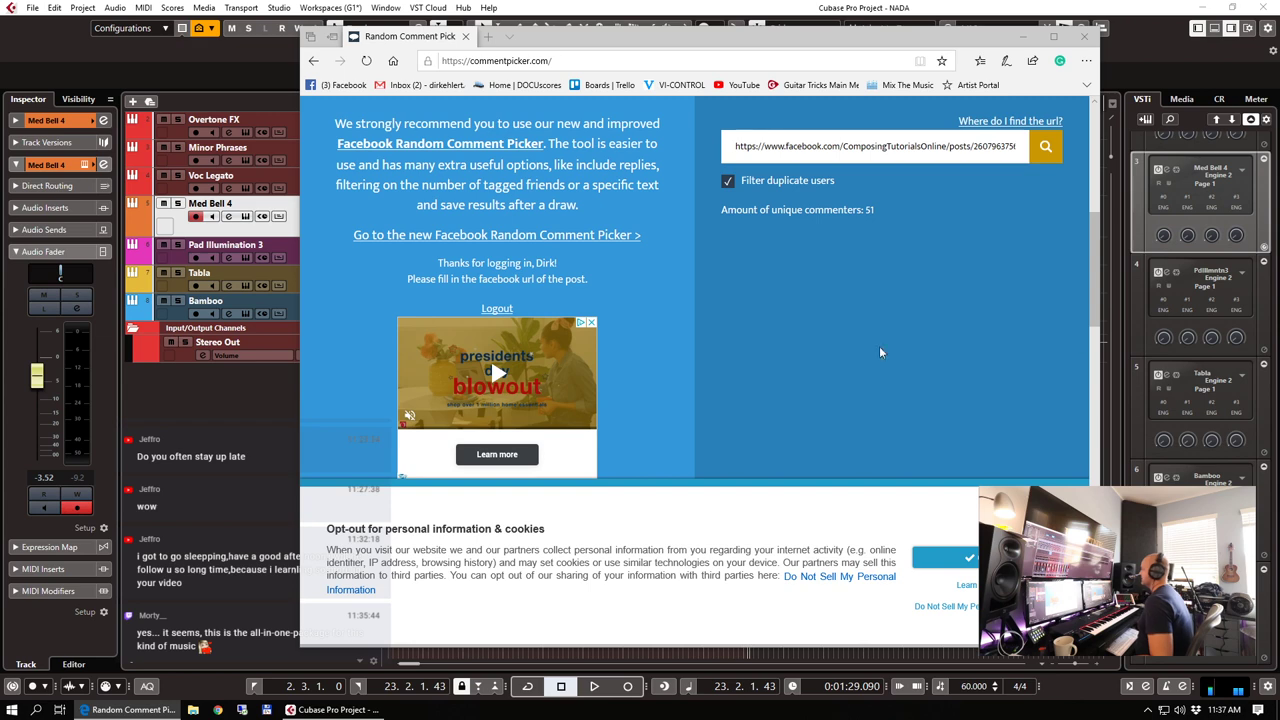
# Switch back to Cubase, select the Overtone FX track and play the arrangement from bar 11
pyautogui.click(240, 125)
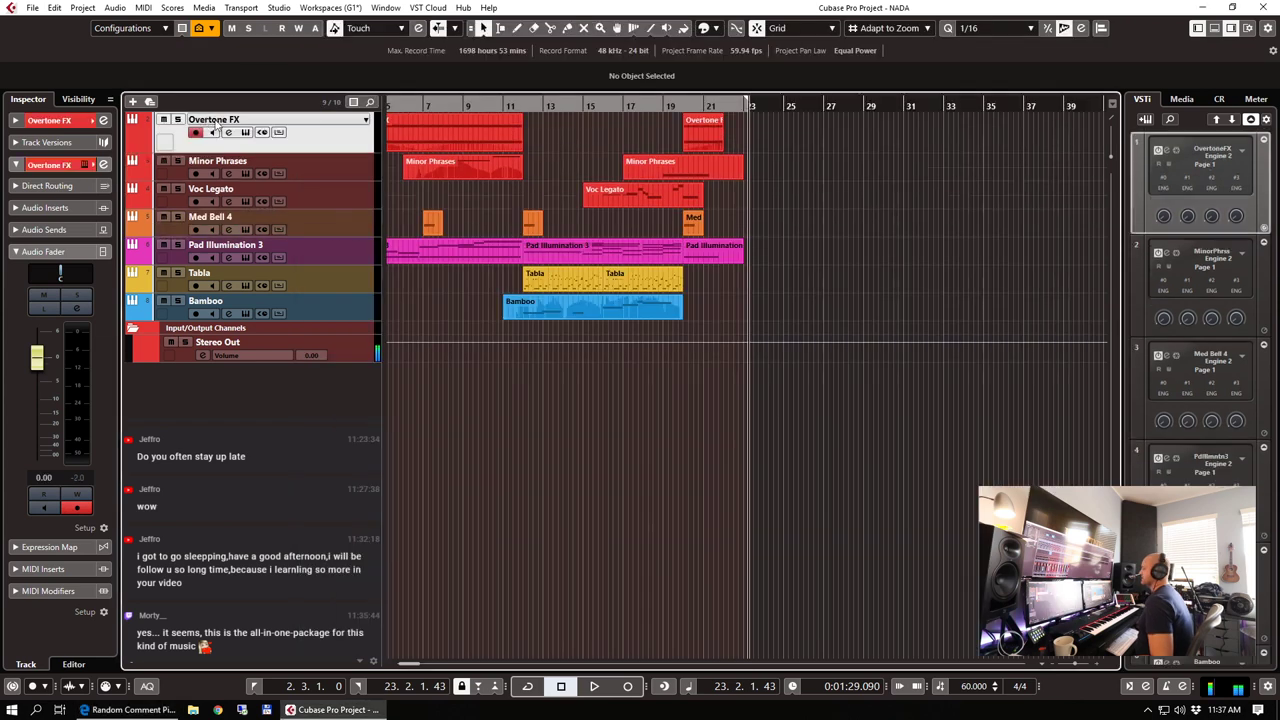
pyautogui.click(505, 105)
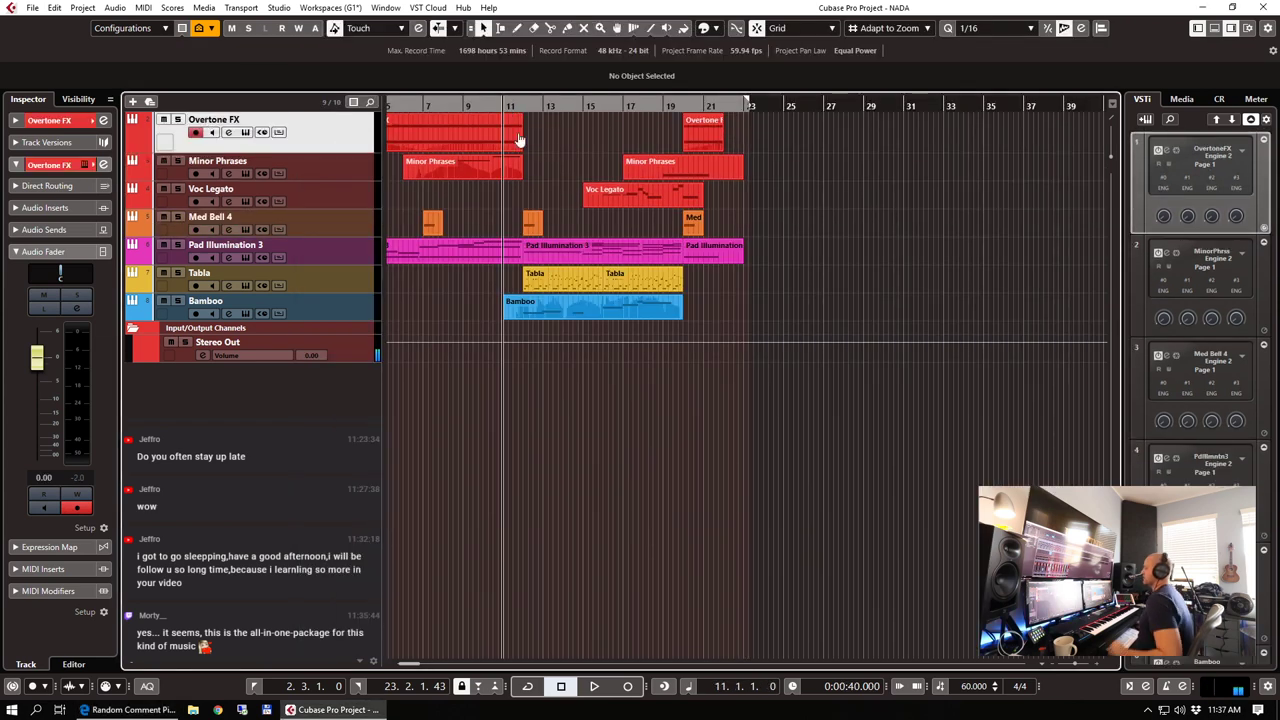
pyautogui.hscroll(-2, 883, 317)
pyautogui.press('space')
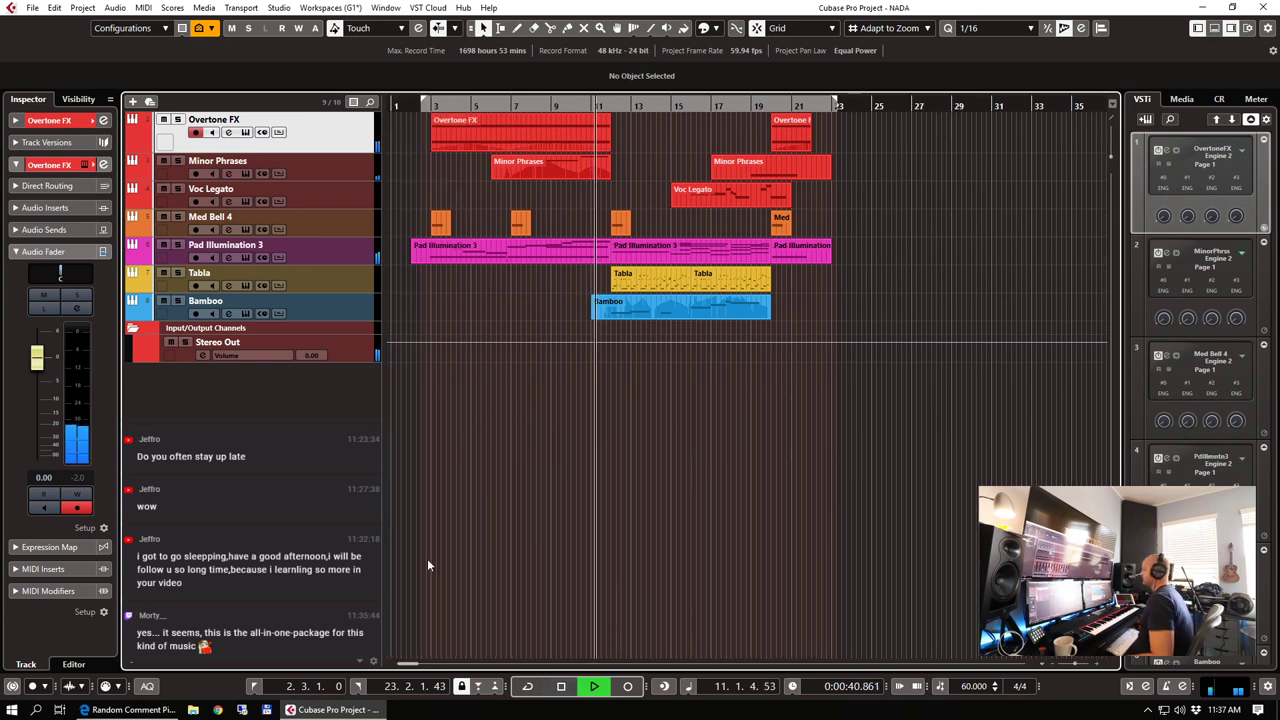
pyautogui.click(132, 710)
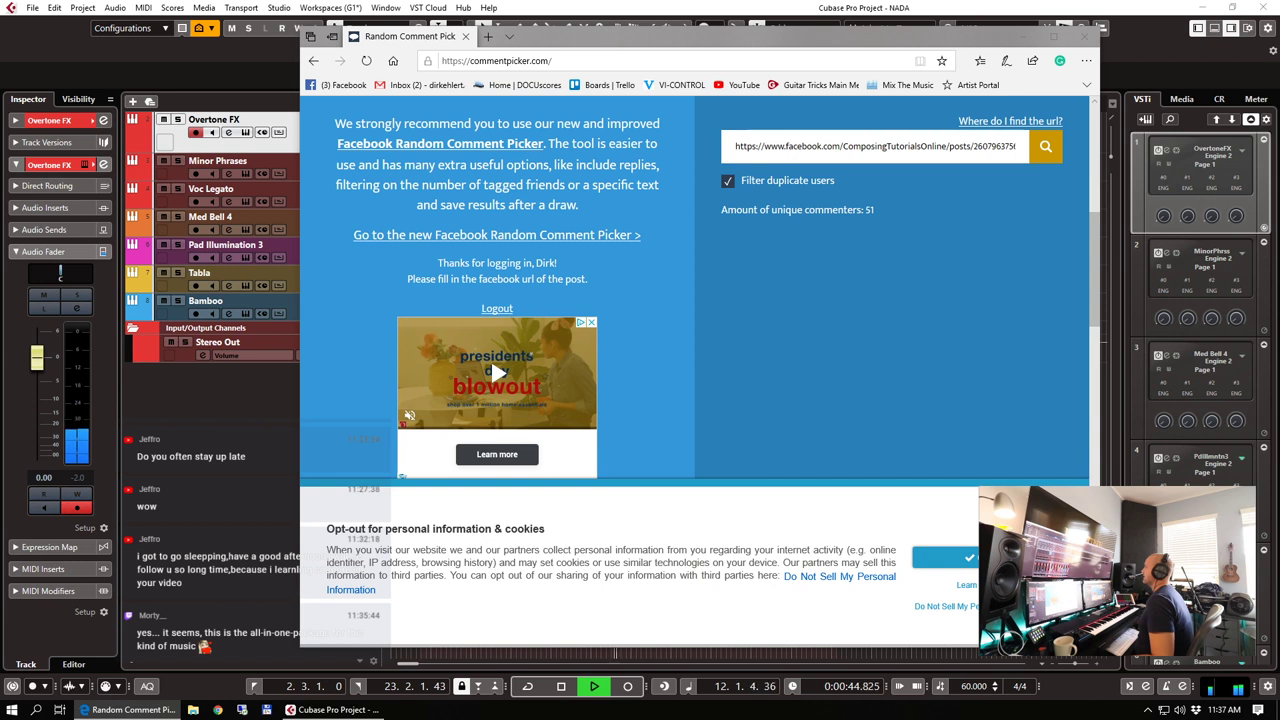
pyautogui.hotkey('alt', 'Tab')
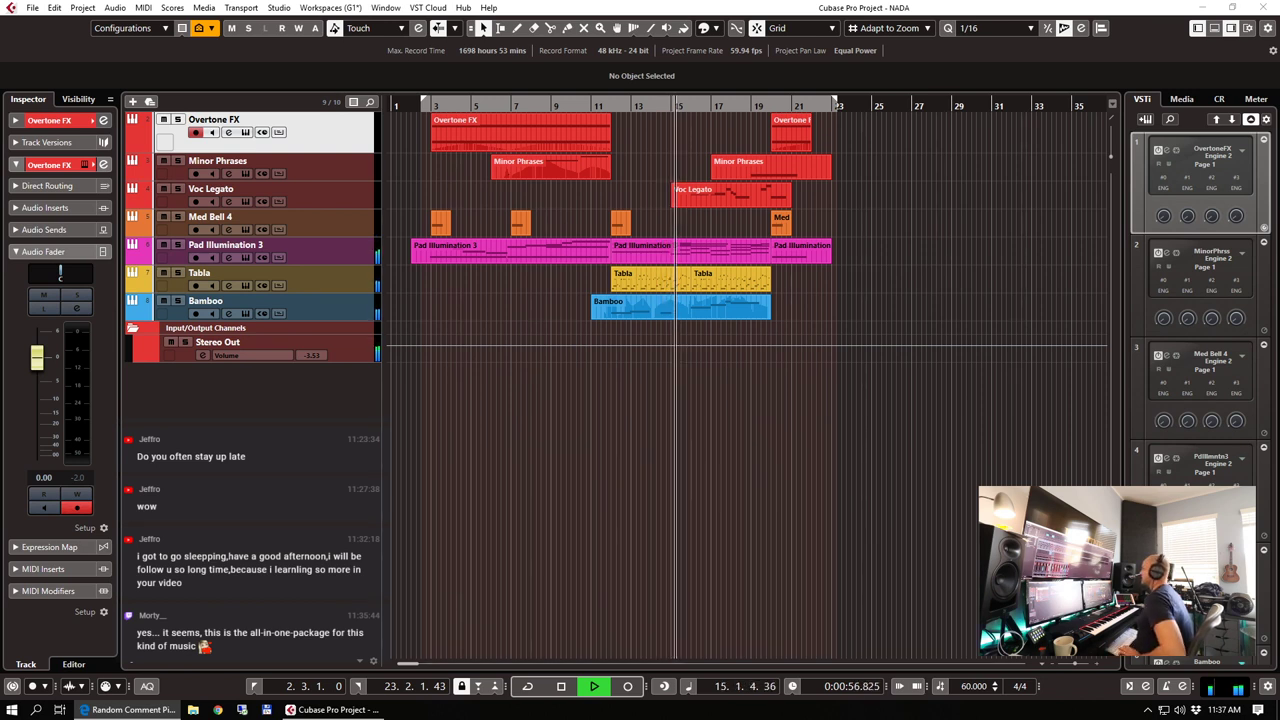
# Start the raffle on the Random Comment Picker page in the browser to draw a winner, and return to Cubase to stop playback
pyautogui.click(157, 710)
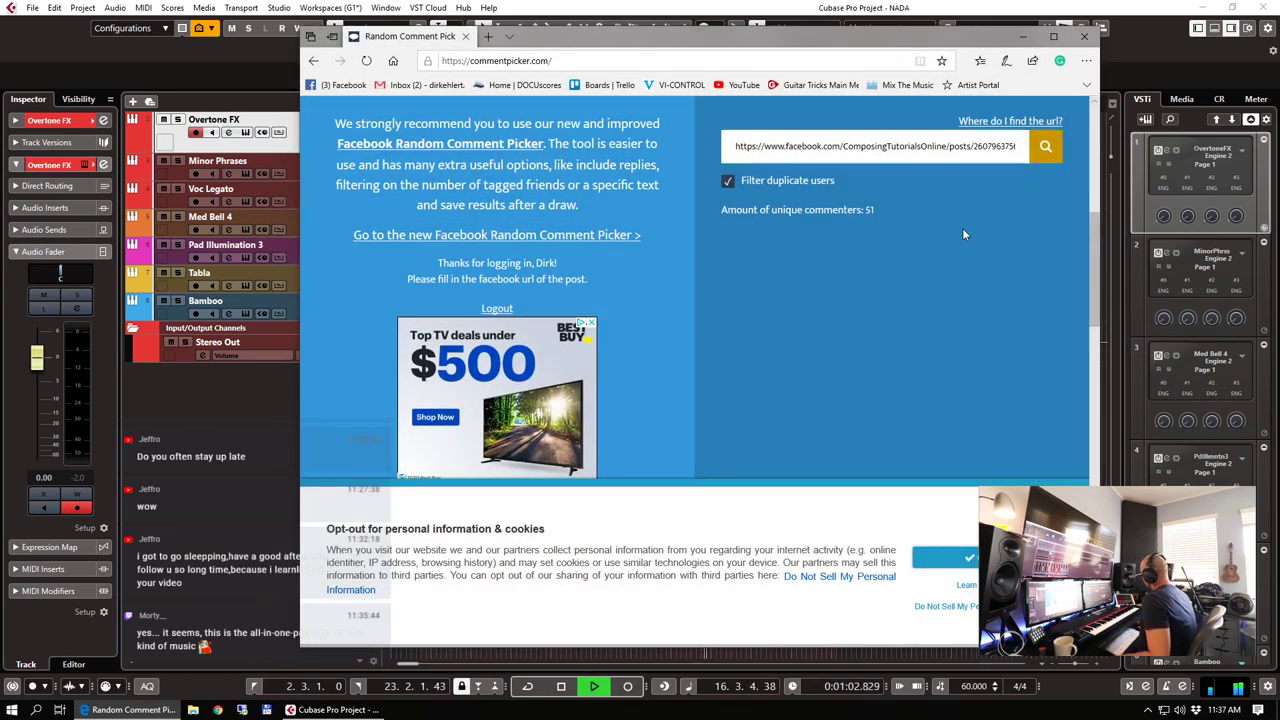
pyautogui.scroll(1, 1066, 341)
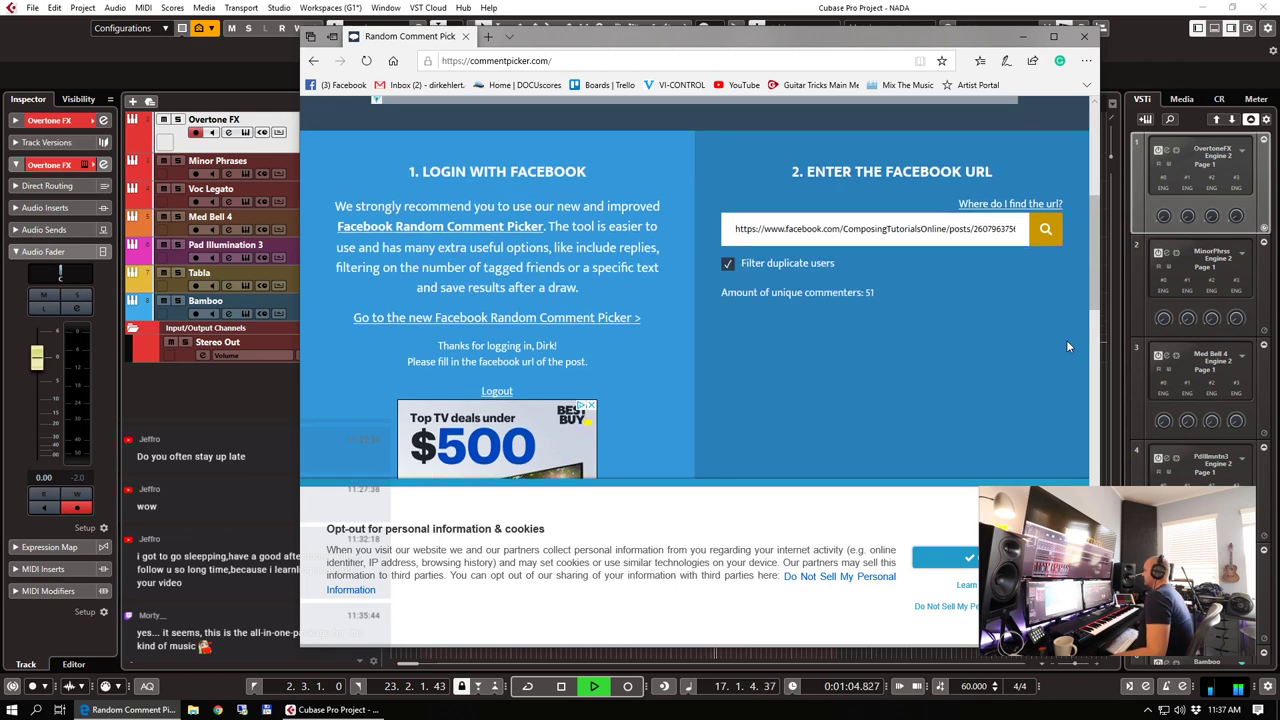
pyautogui.scroll(-4, 1056, 342)
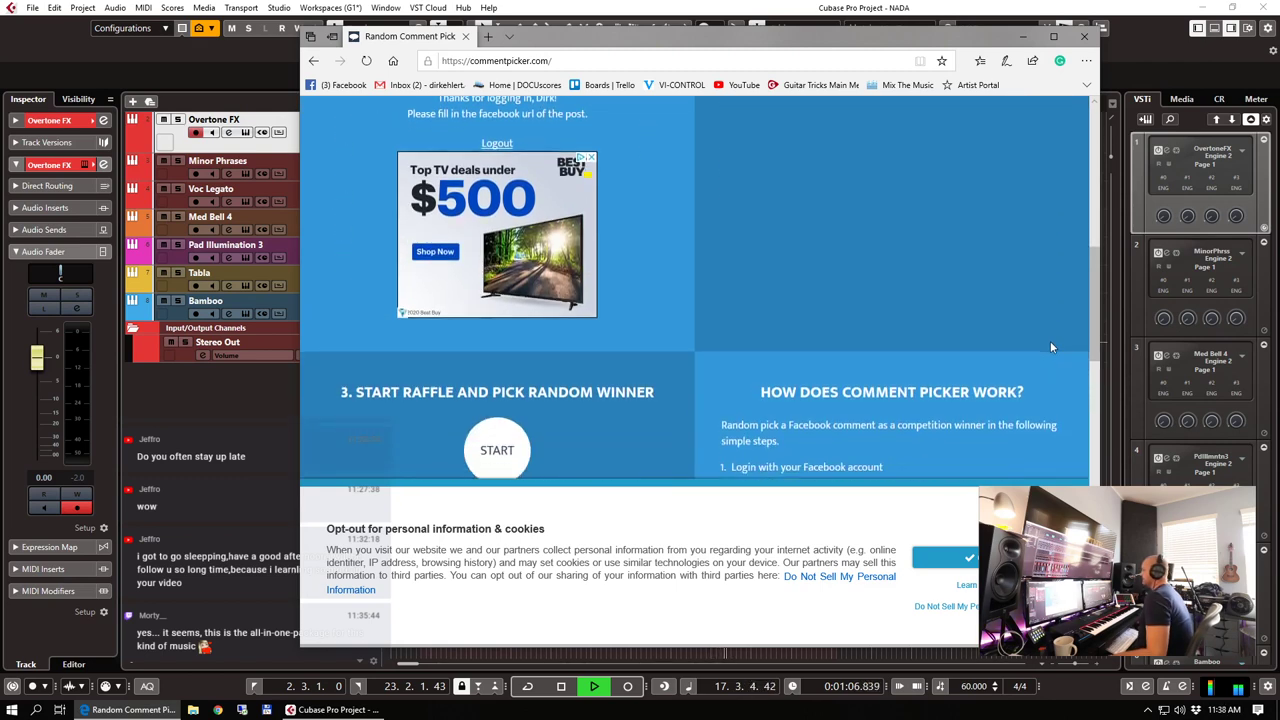
pyautogui.scroll(3, 1053, 343)
pyautogui.scroll(-4, 1052, 345)
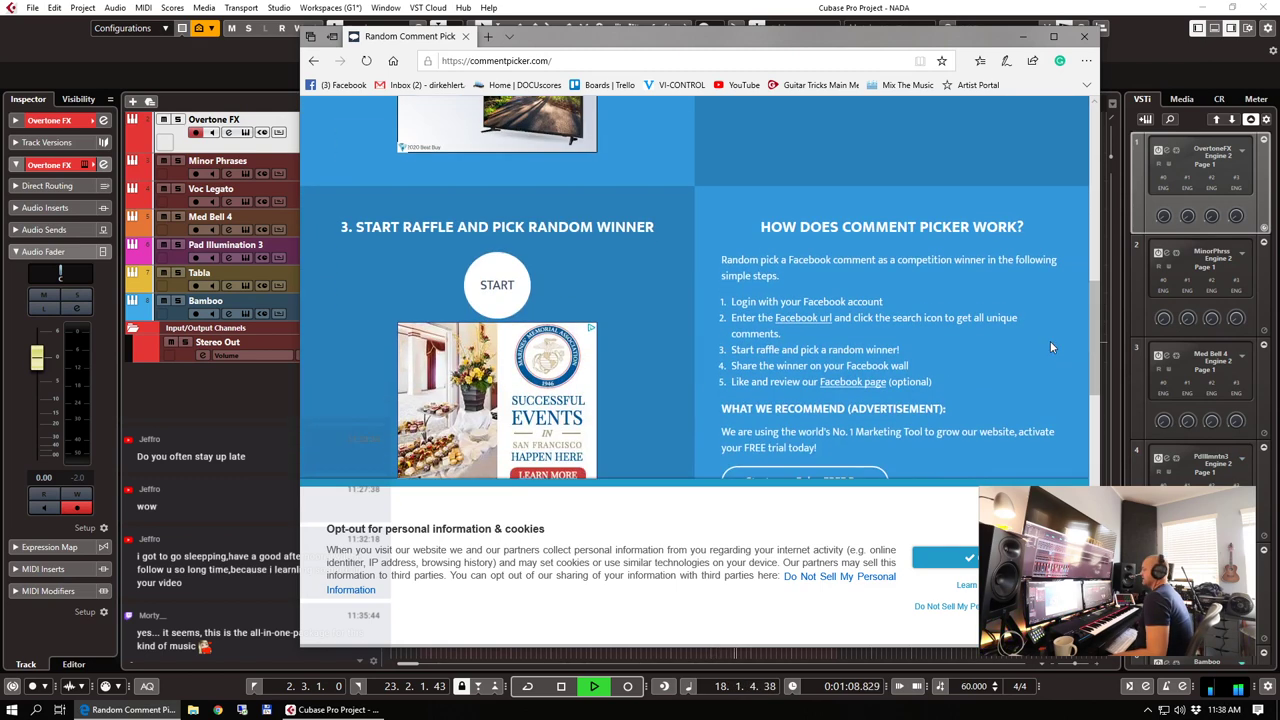
pyautogui.scroll(-1, 1051, 347)
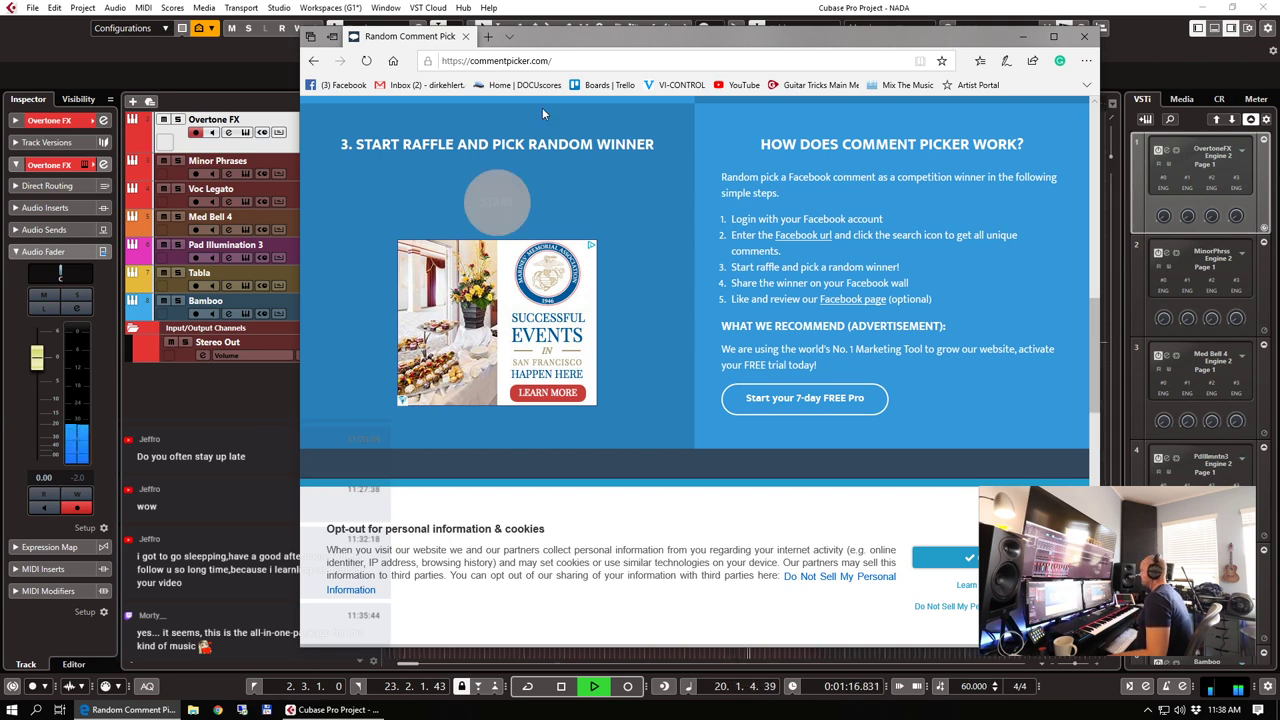
pyautogui.moveTo(572, 42); pyautogui.dragTo(737, 34)
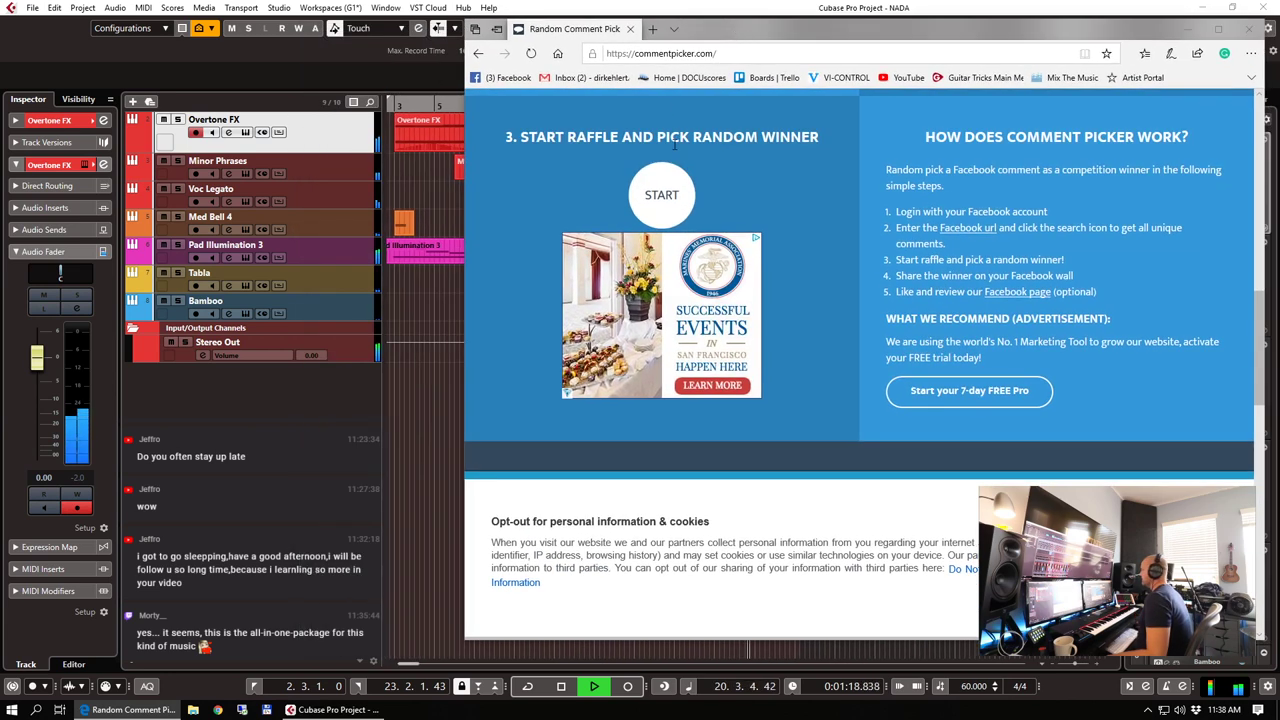
pyautogui.click(661, 194)
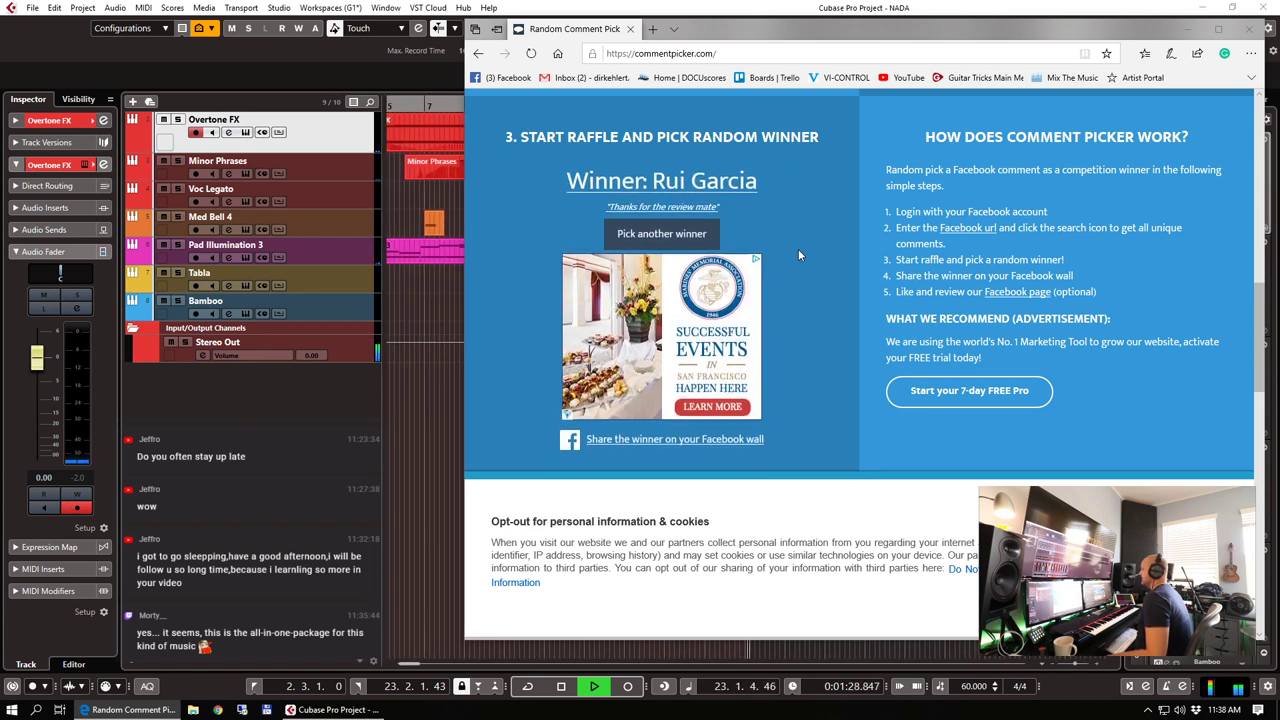
pyautogui.click(416, 431)
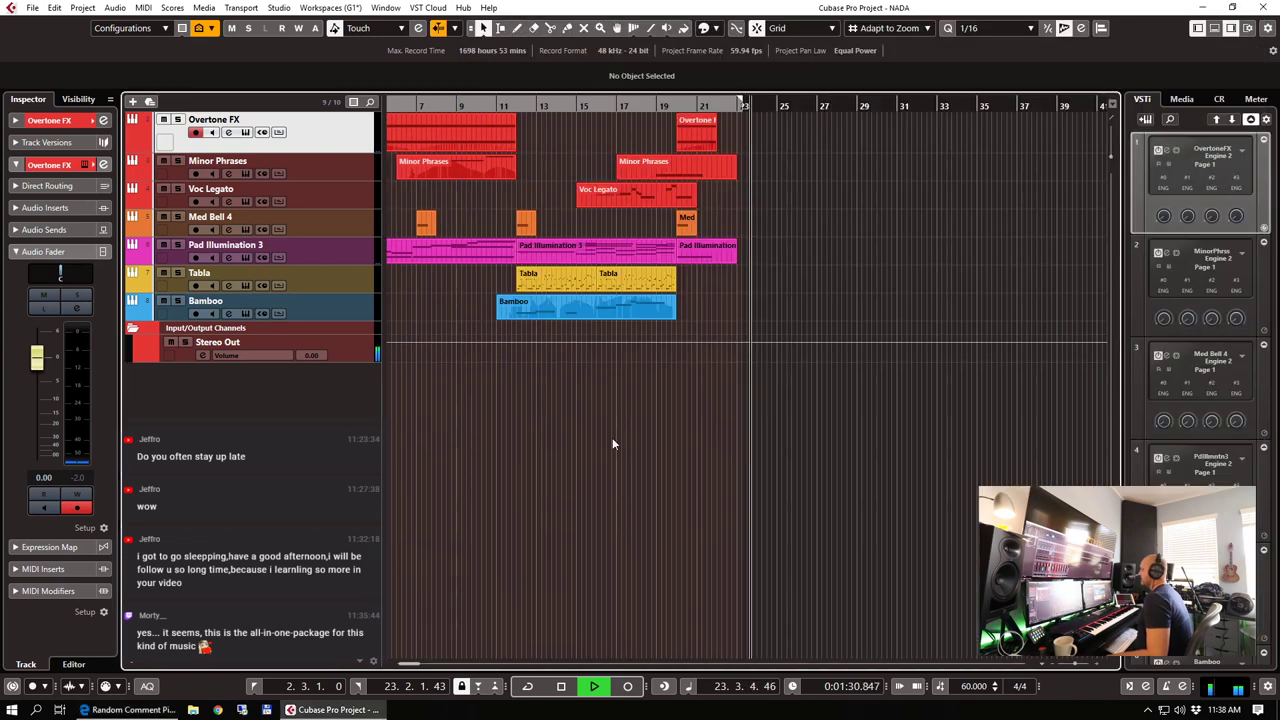
pyautogui.press('space')
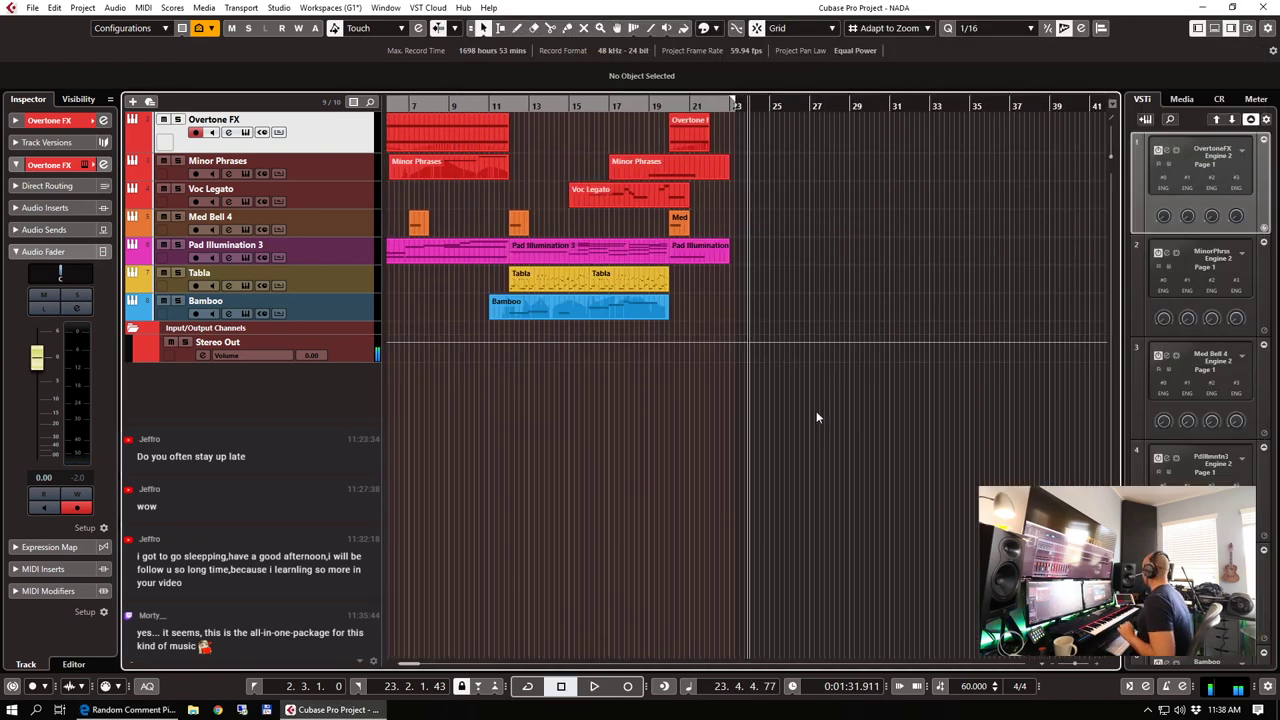